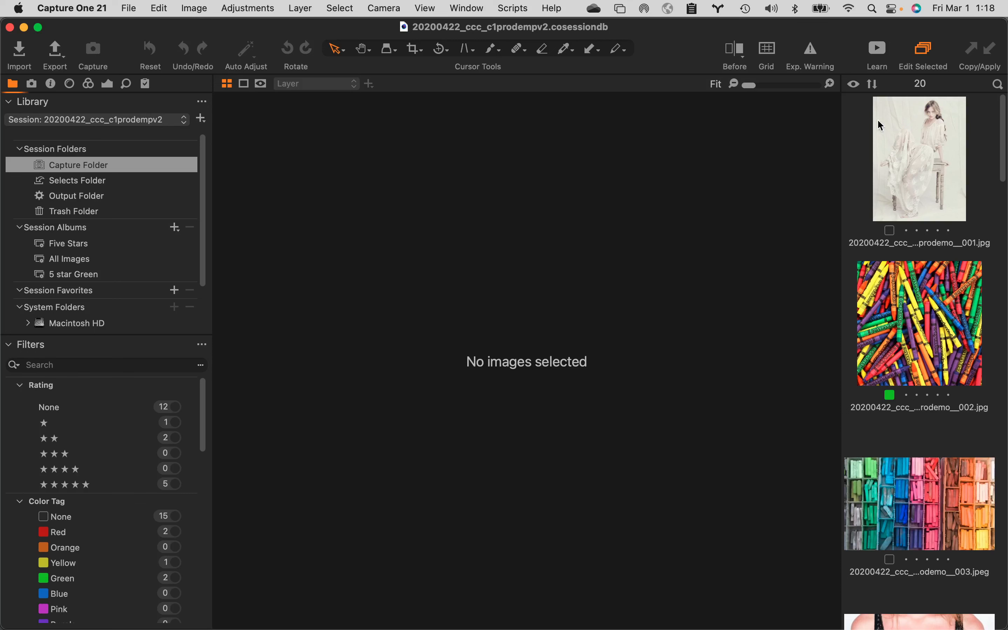
Step: Review the available thumbnail sorting criteria and the rating and color tag filters
left_click(873, 85)
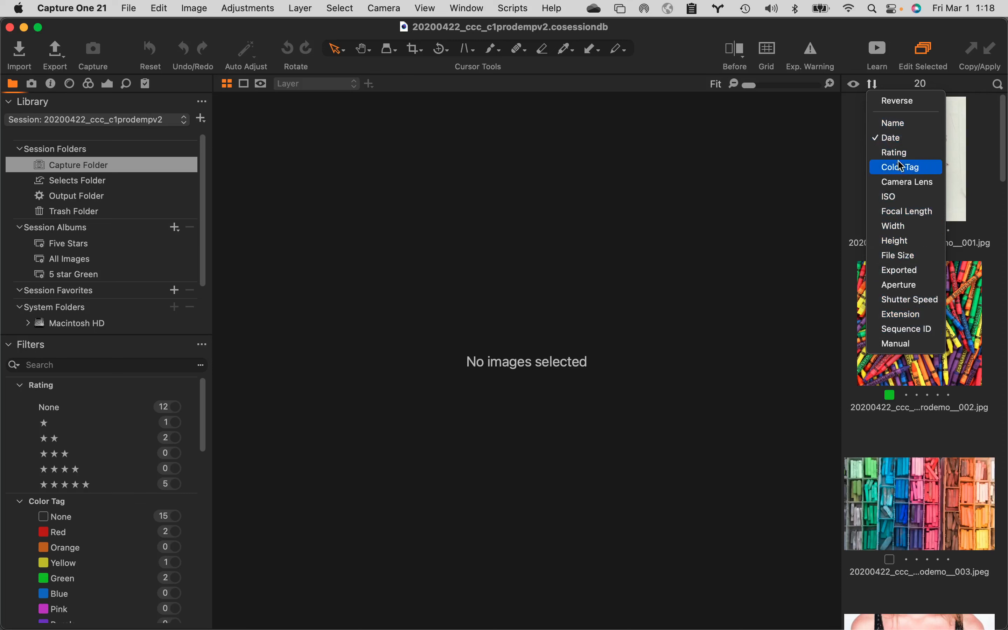
left_click(778, 145)
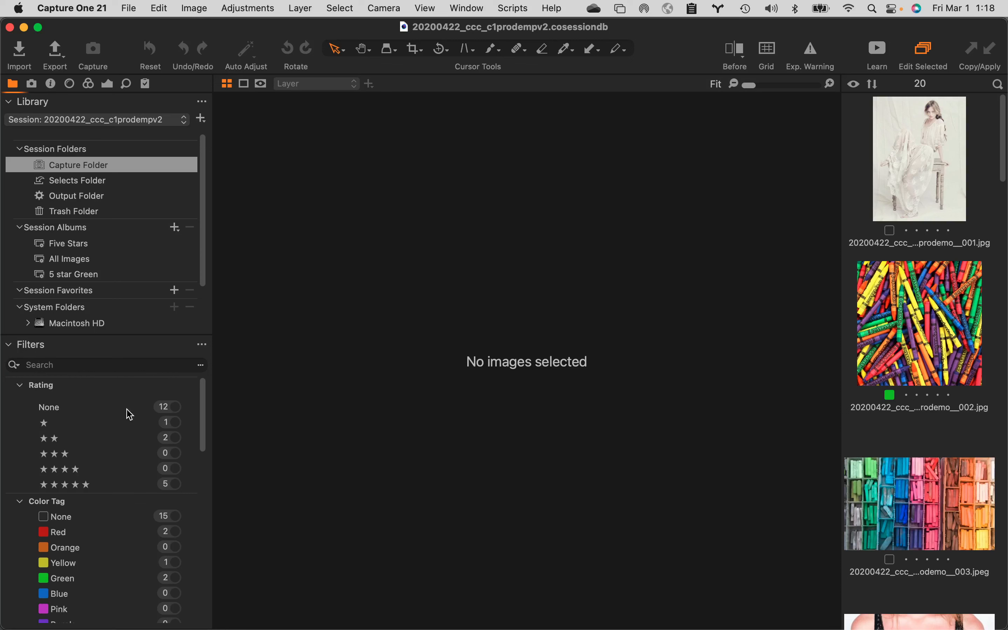
scroll(107, 596, "down", 3)
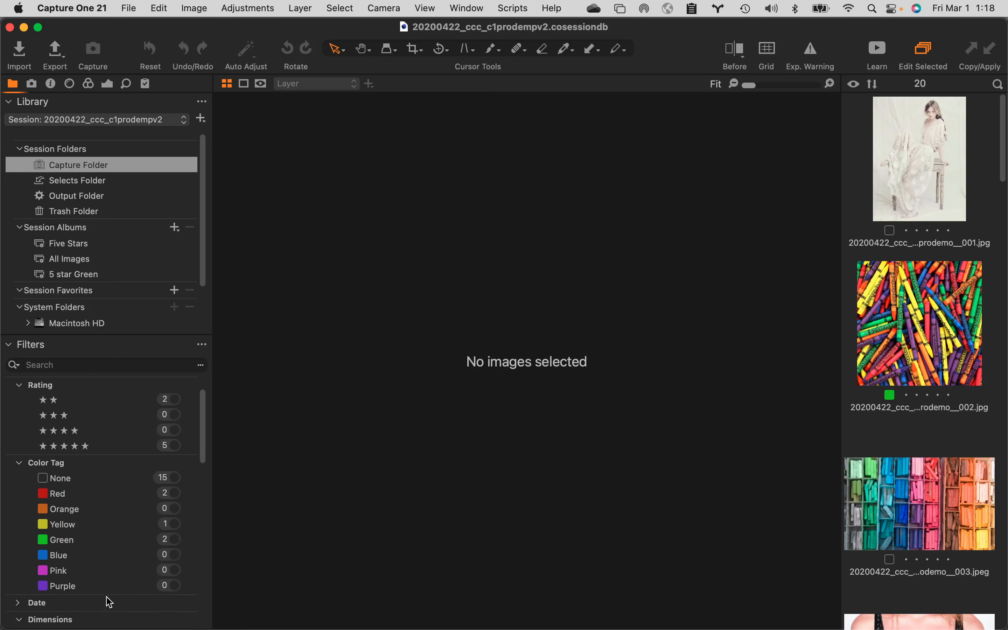
scroll(100, 556, "up", 3)
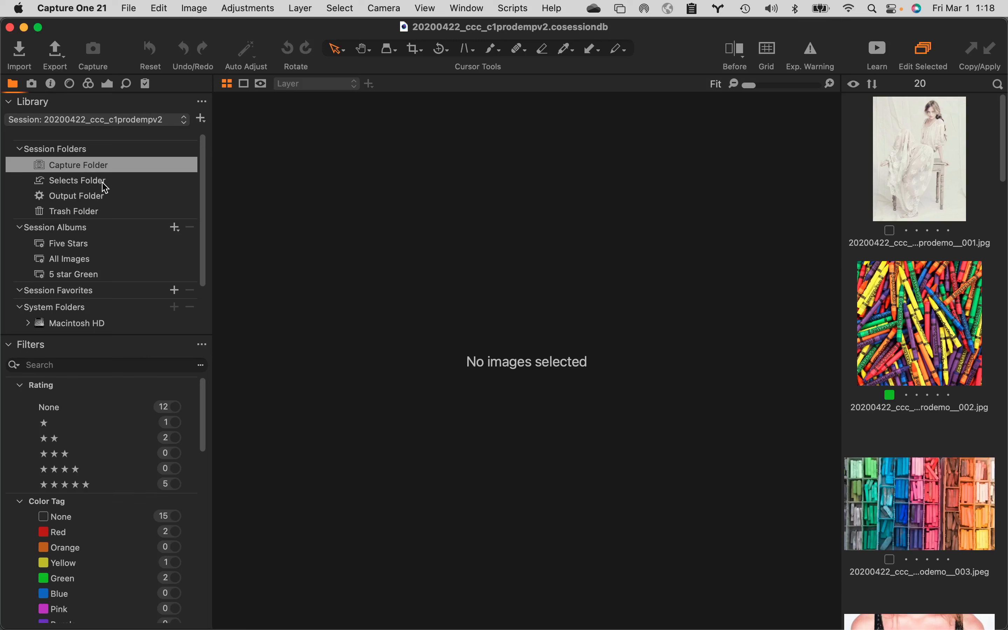
Step: Create a regular session album named "picks"
mouse_move(105, 188)
left_click(175, 229)
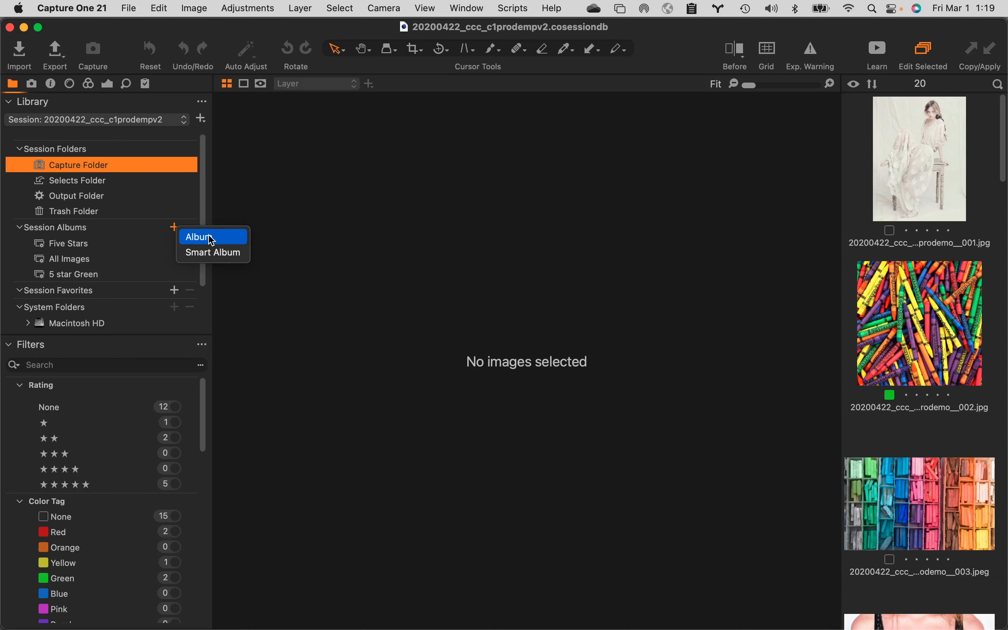
left_click(210, 239)
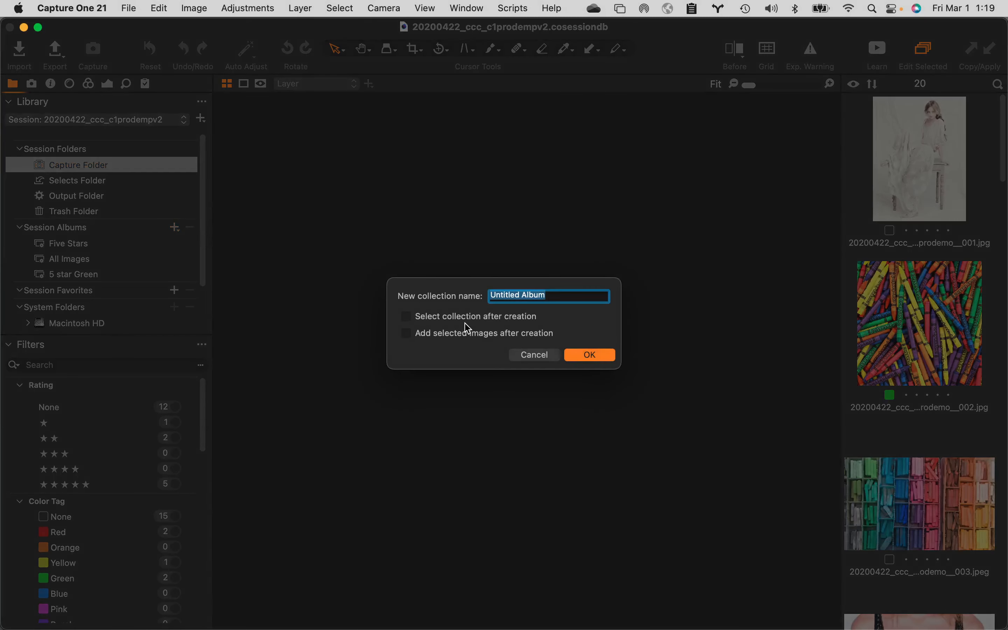
type("picks")
key("Return")
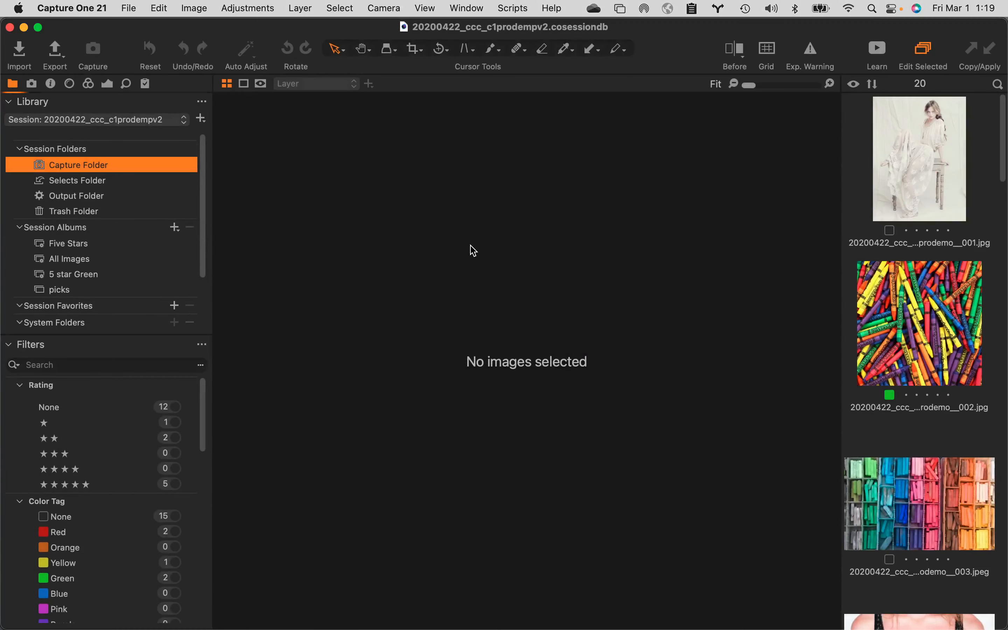
Step: Add the image 20200422_ccc_c1prodemo__001.jpg to the picks album and open the album to view its contents
scroll(93, 265, "down", 2)
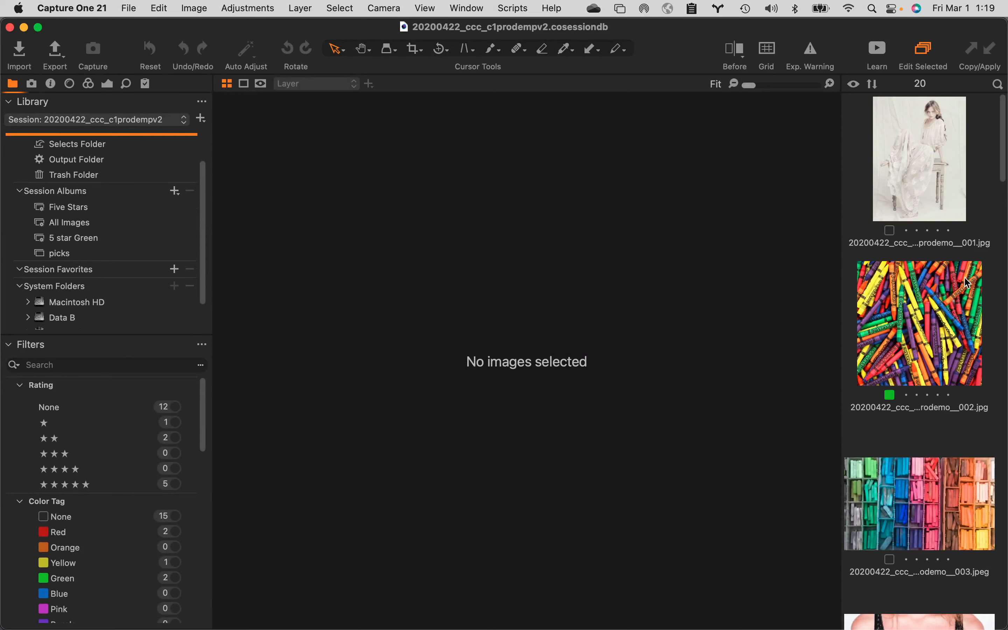
left_click(930, 245)
left_click_drag(925, 166, 63, 255)
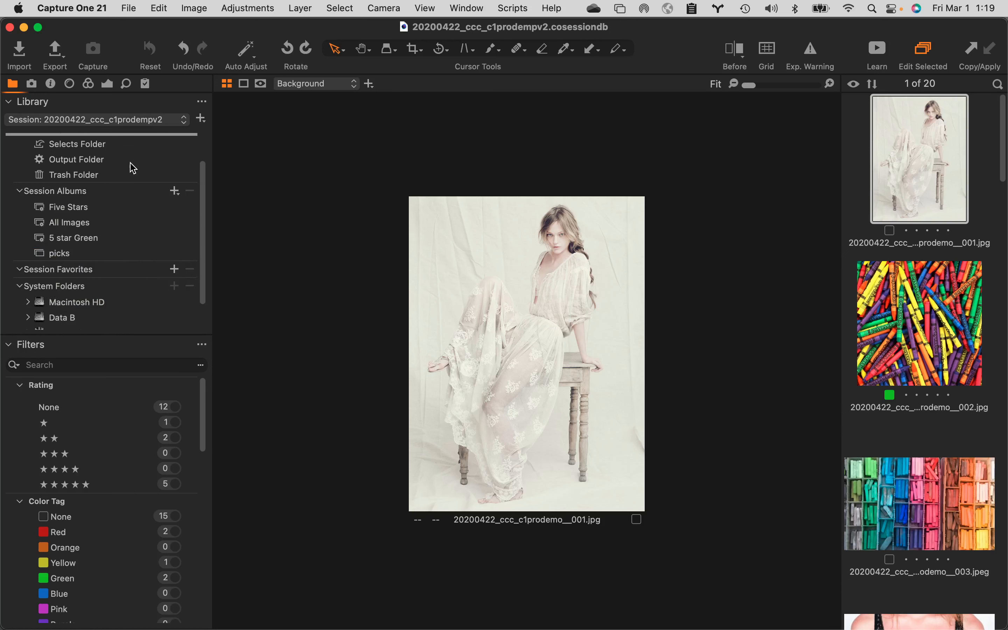
scroll(158, 246, "up", 2)
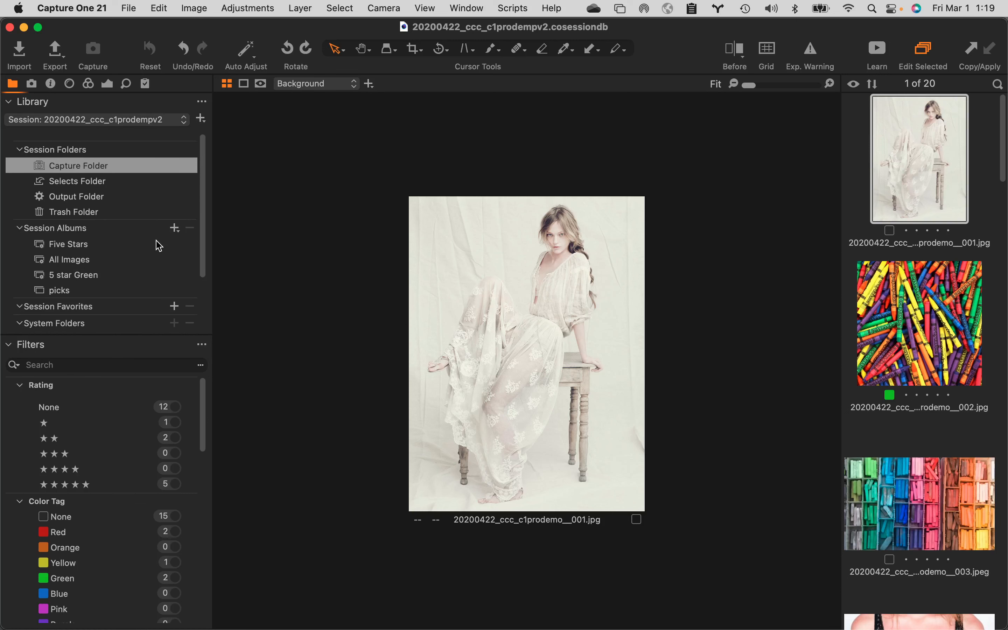
scroll(158, 243, "down", 3)
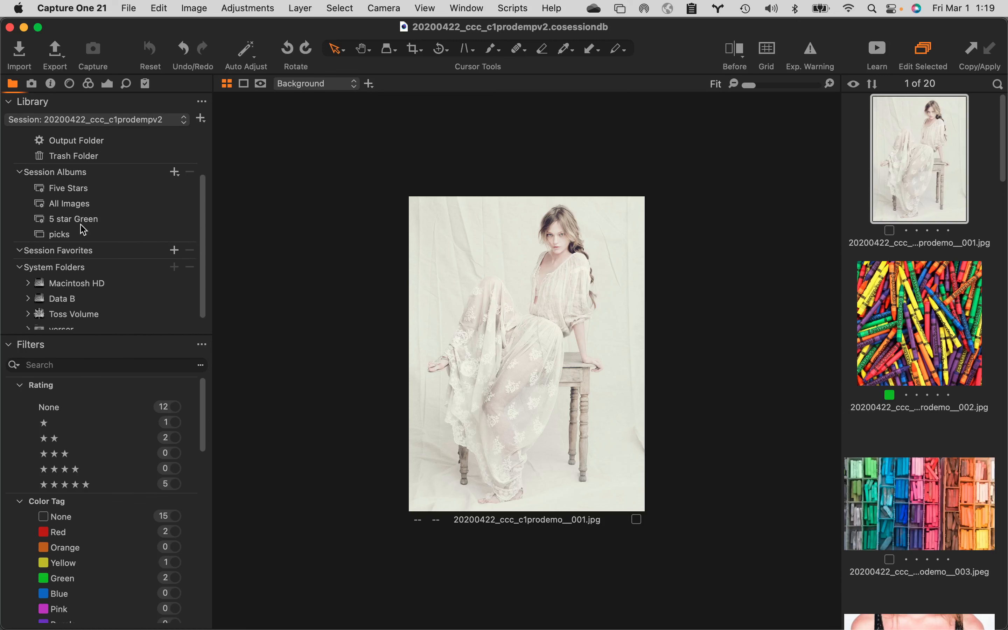
left_click(66, 234)
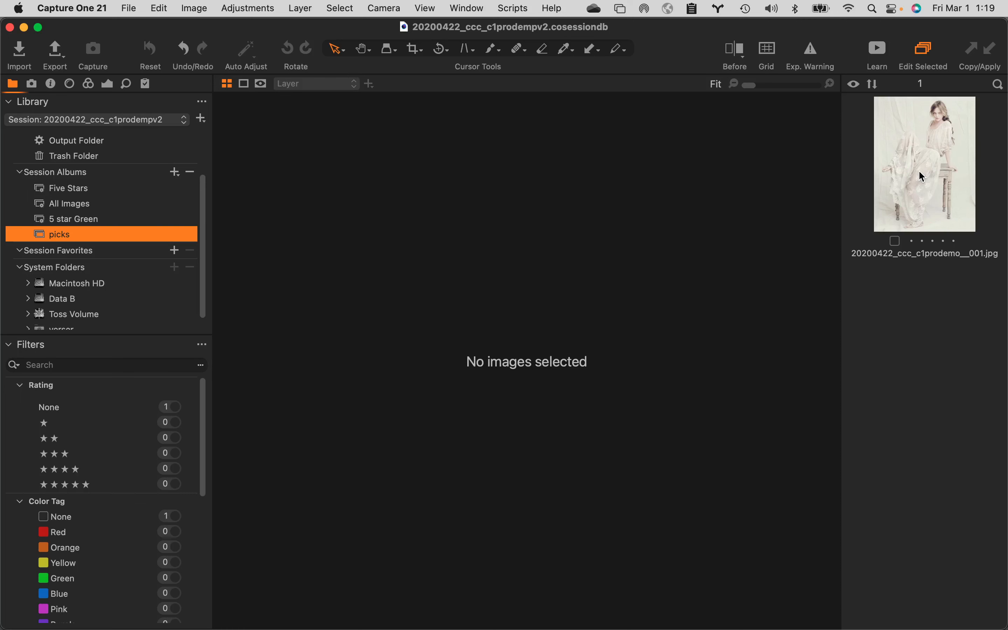
scroll(96, 239, "down", 1)
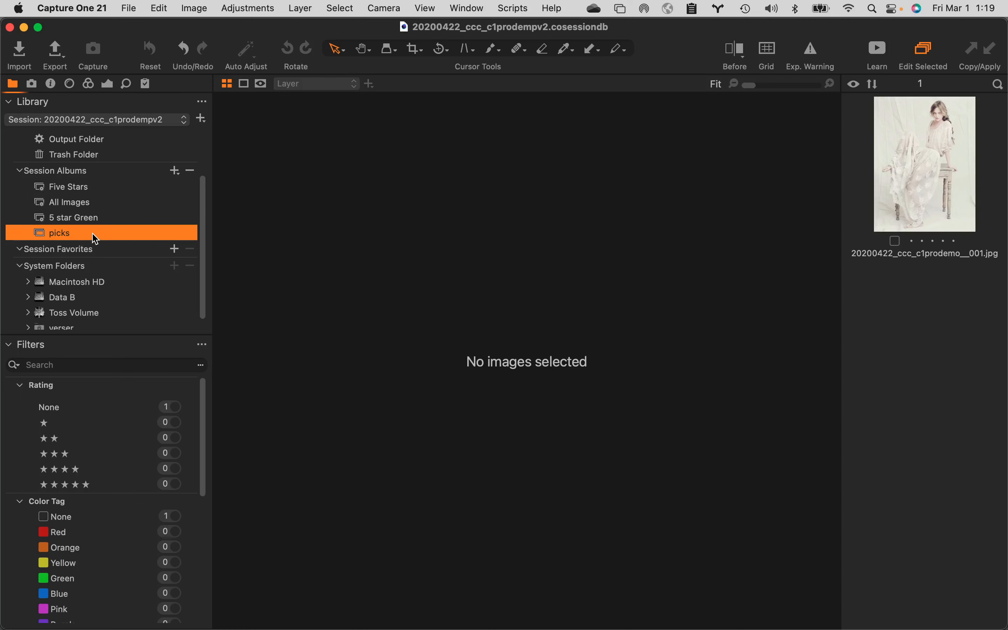
Step: Move the image 20200422_ccc_c1prodemo__001.jpg from the Capture Folder to the Selects Folder
scroll(113, 239, "up", 3)
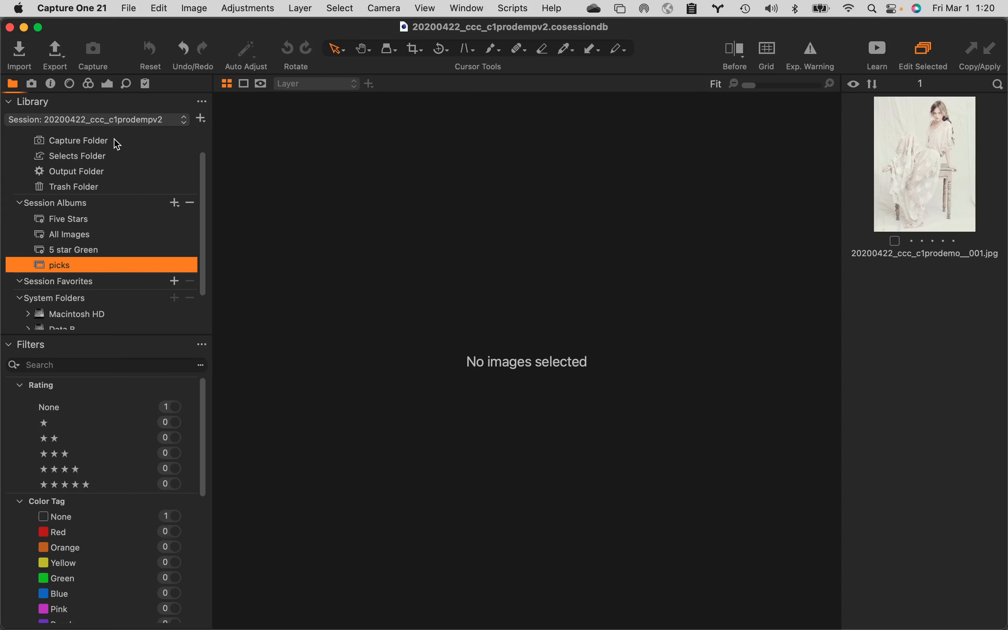
mouse_move(117, 145)
left_click(116, 141)
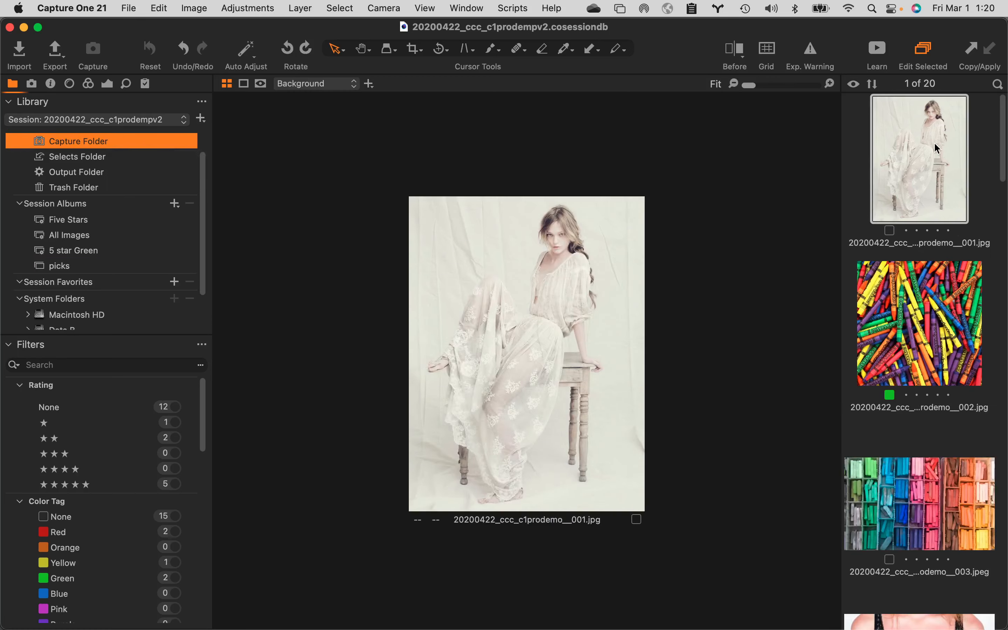
left_click_drag(925, 142, 92, 167)
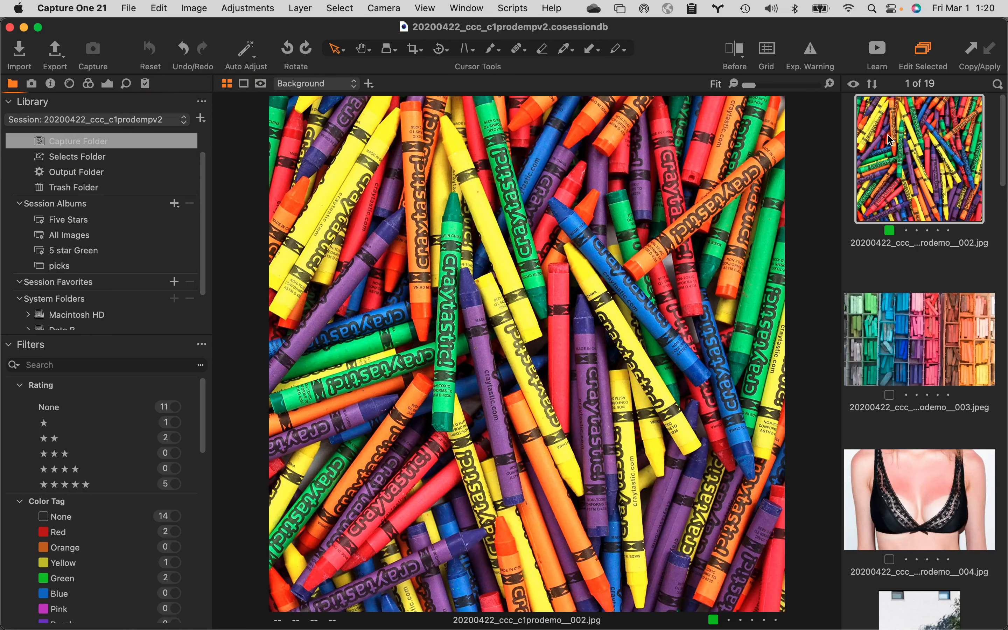
Step: Show the Capture Folder in Finder, preview the 001 image inside the session's Selects folder, and return to Capture One
right_click(117, 140)
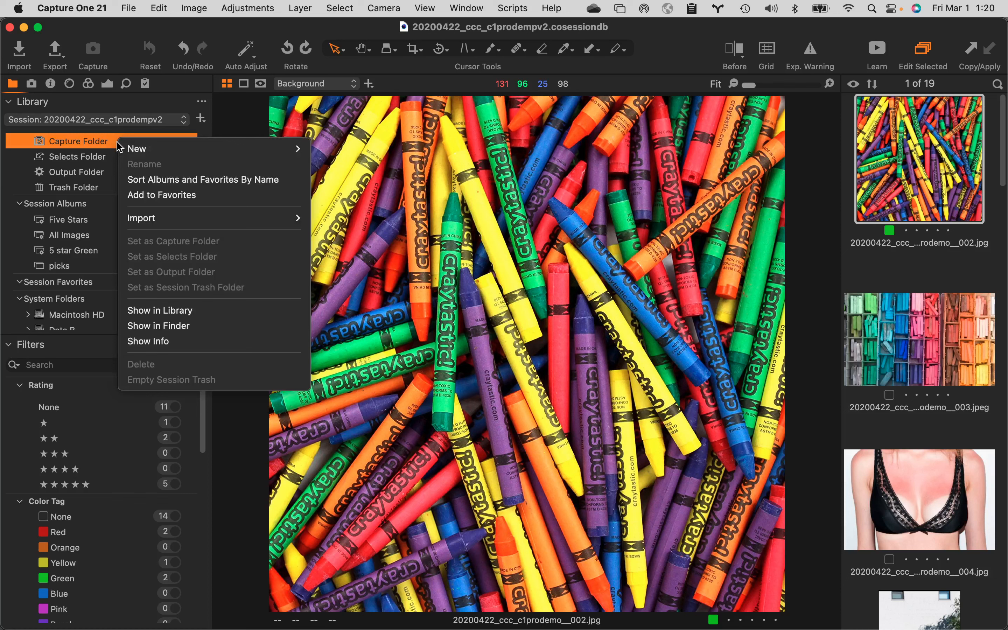
mouse_move(120, 148)
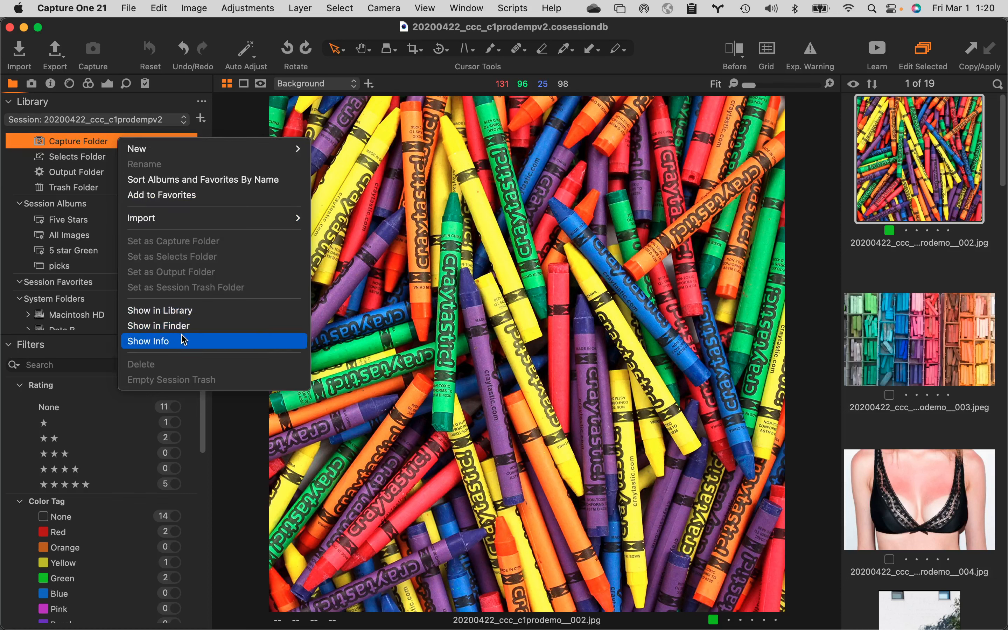
left_click(194, 330)
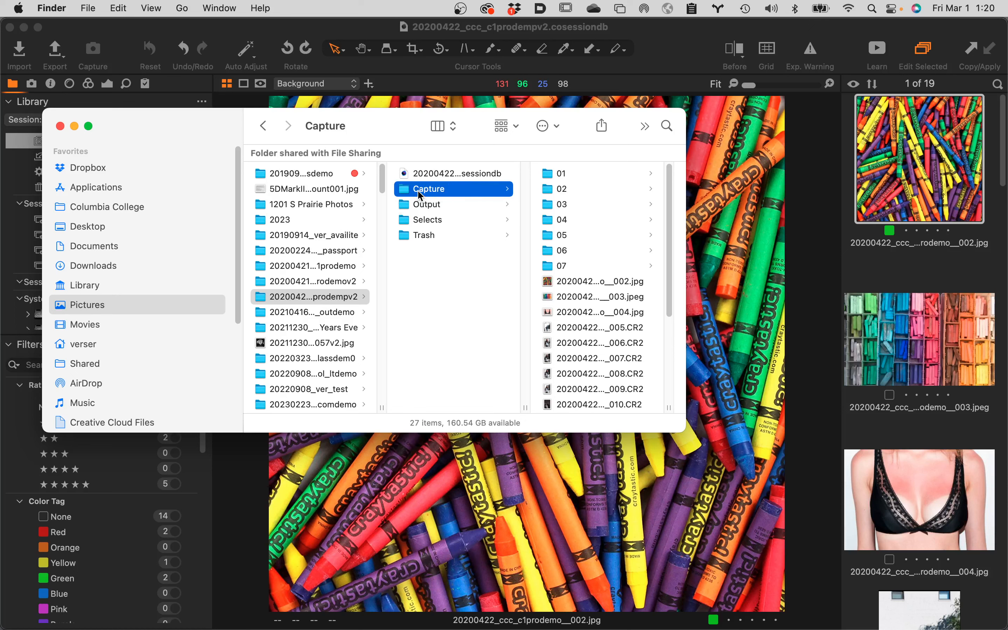
left_click(444, 221)
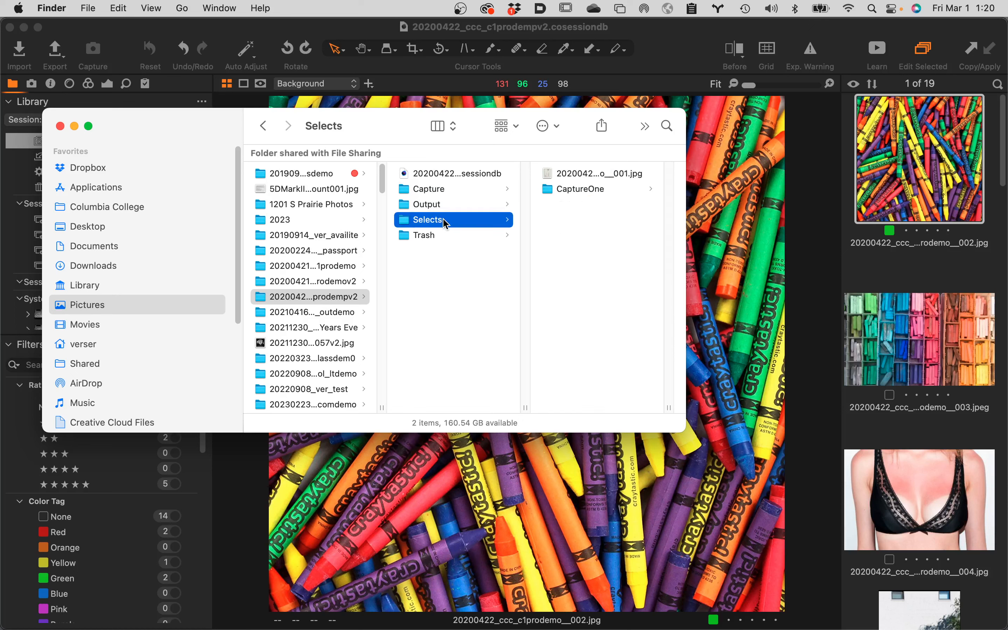
left_click(607, 173)
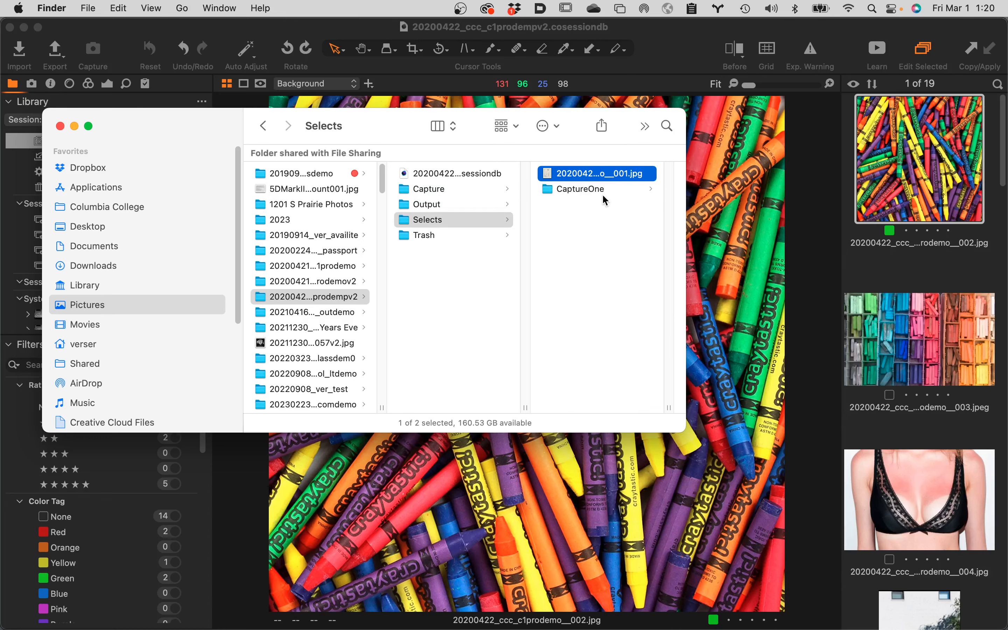
key("space")
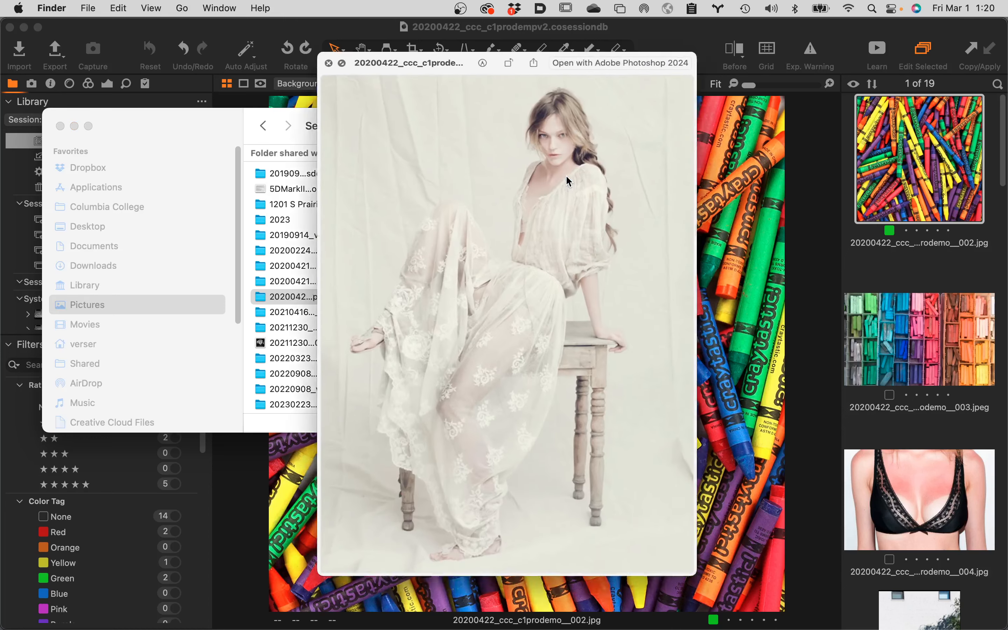
key("space")
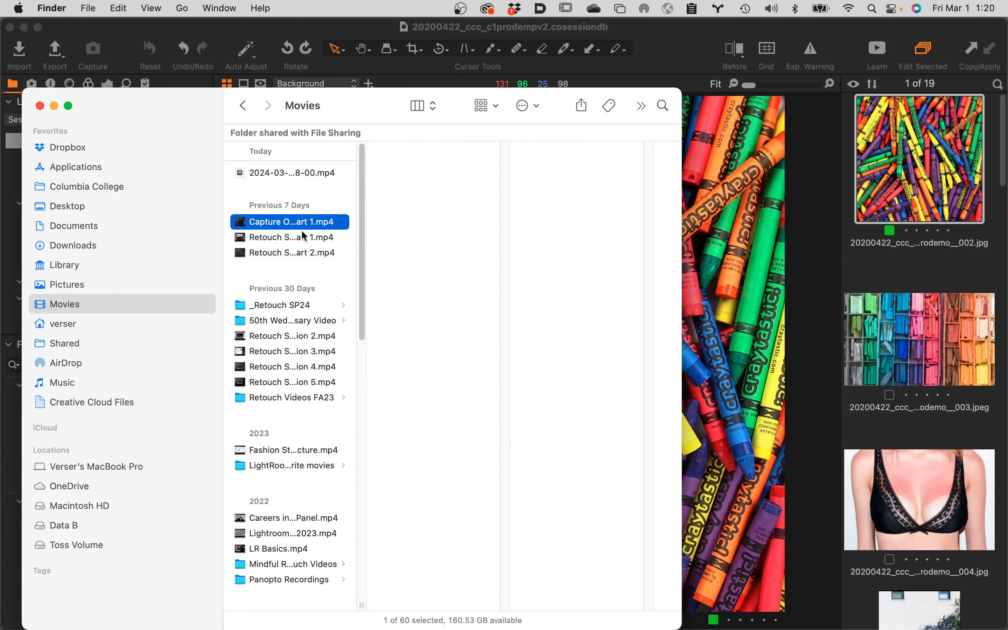
left_click(694, 321)
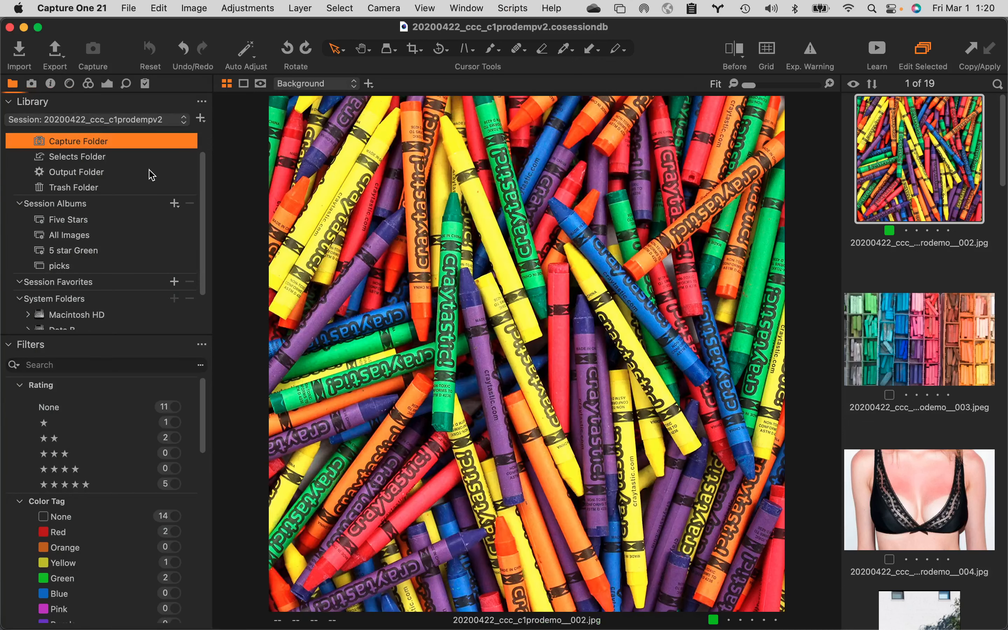
Step: Move the image 20200422_ccc_c1prodemo__001.jpg from the Selects Folder back to the Capture Folder and open the Capture Folder
left_click(92, 161)
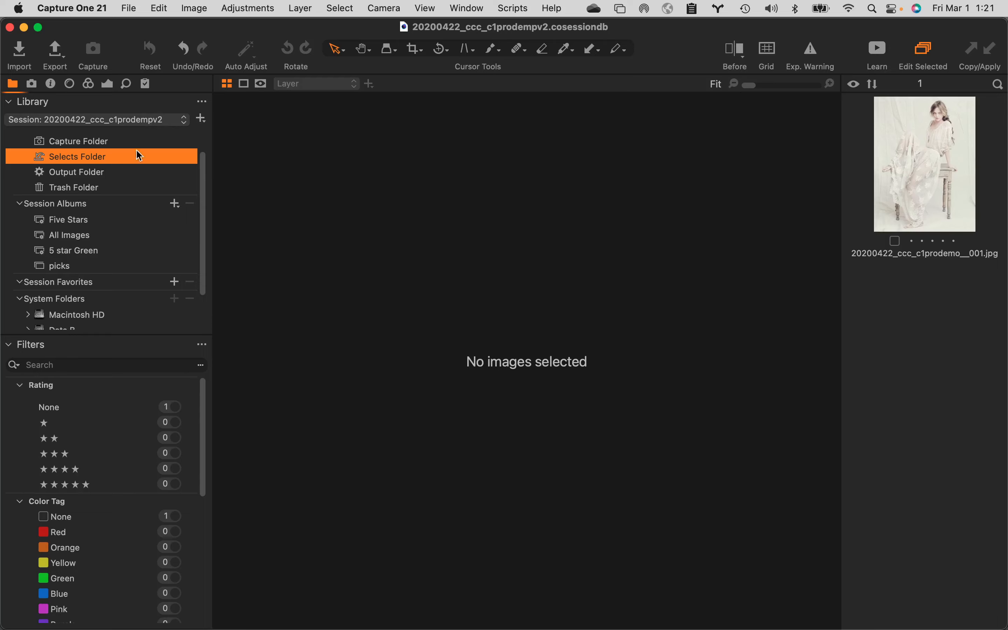
left_click(122, 142)
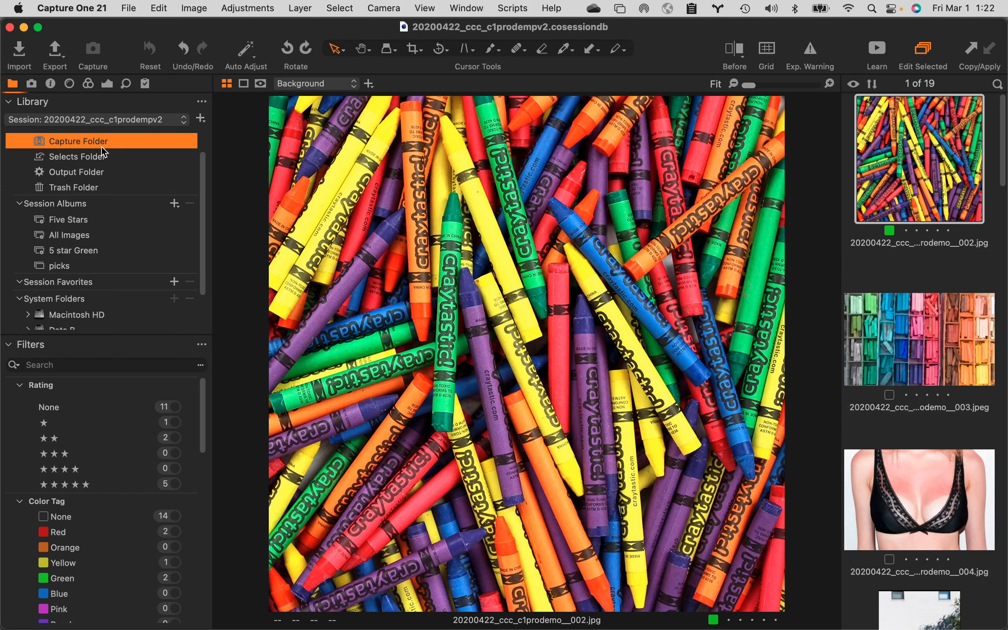
left_click(93, 157)
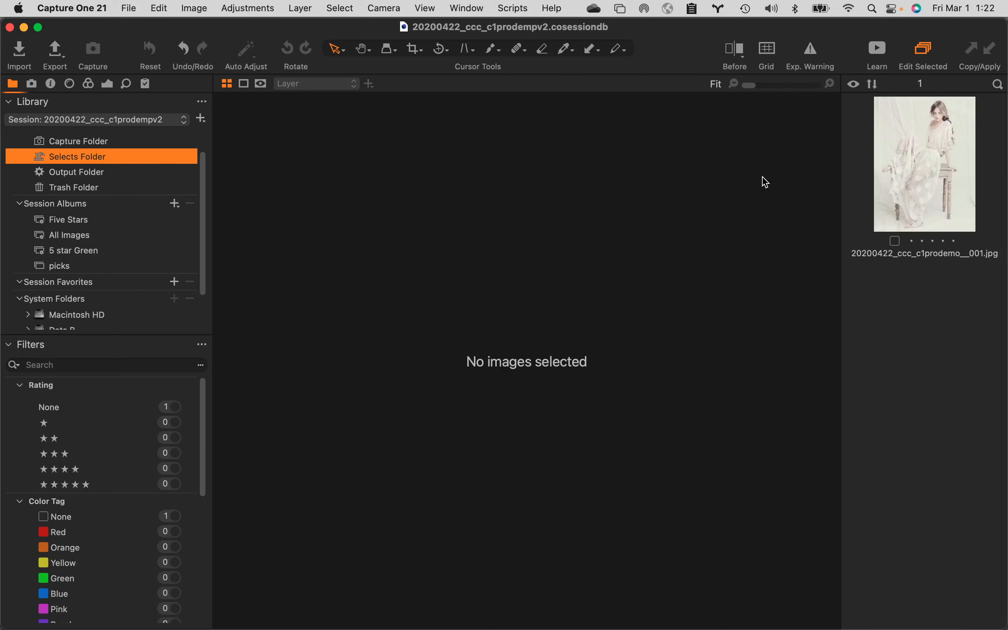
left_click_drag(927, 154, 86, 151)
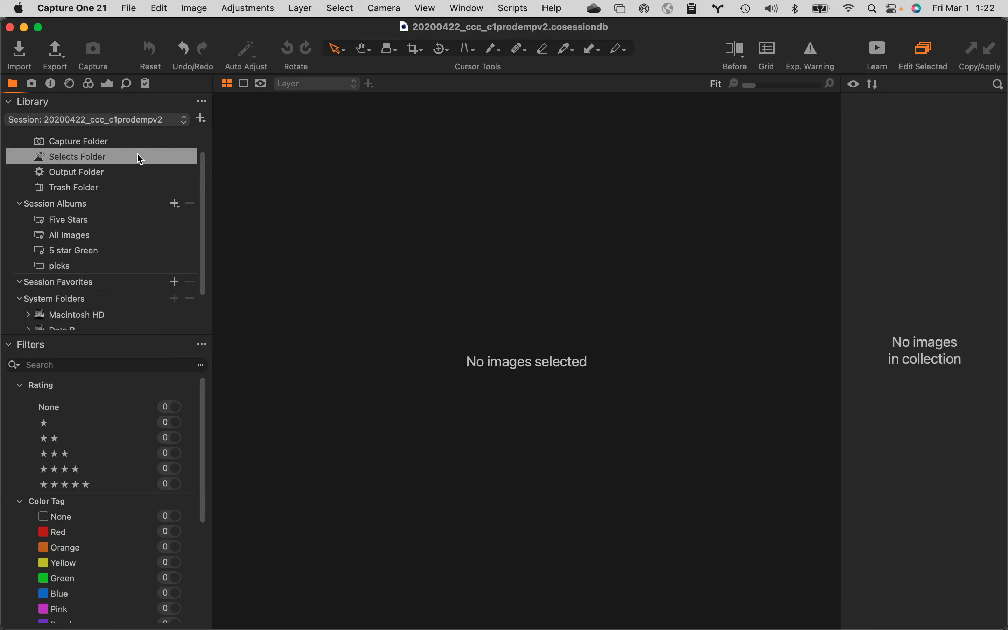
left_click(124, 144)
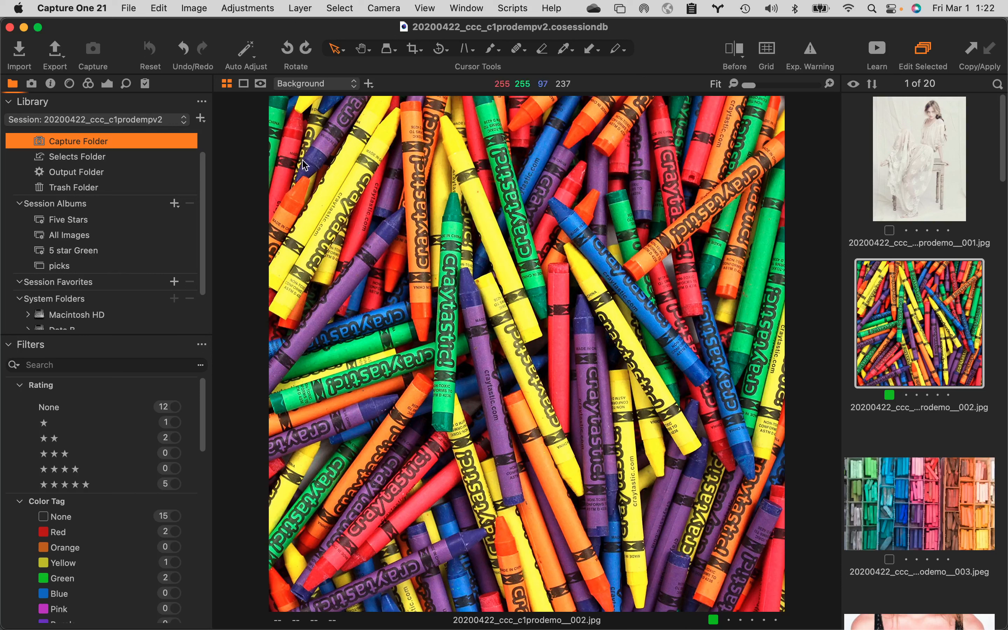
Step: Show the Capture Folder in Finder and examine the contents of its parent session folder 20200422_ccc_c1prodempv2
right_click(130, 146)
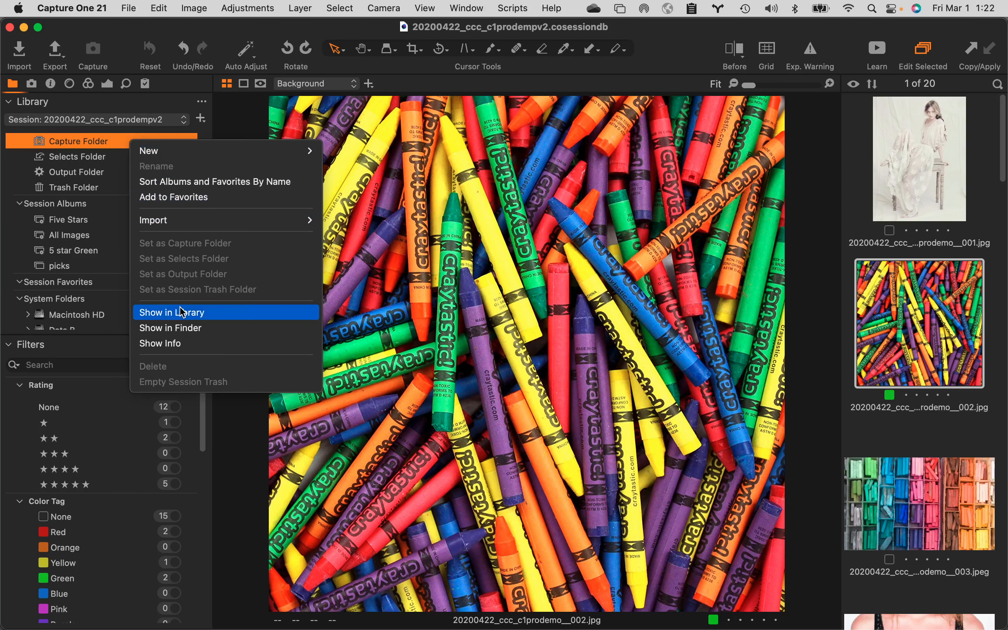
left_click(175, 328)
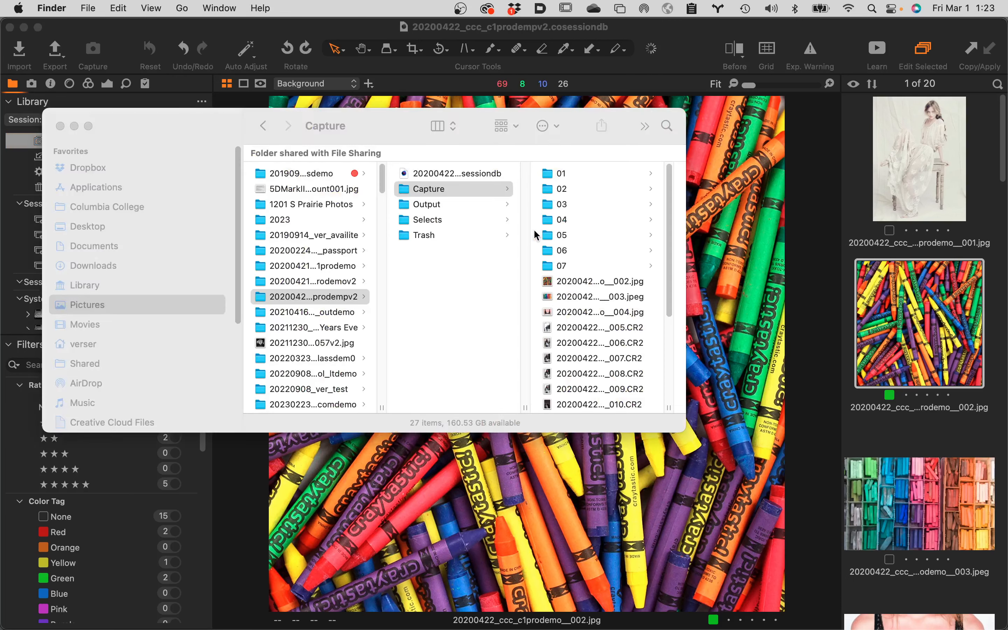
left_click(264, 299)
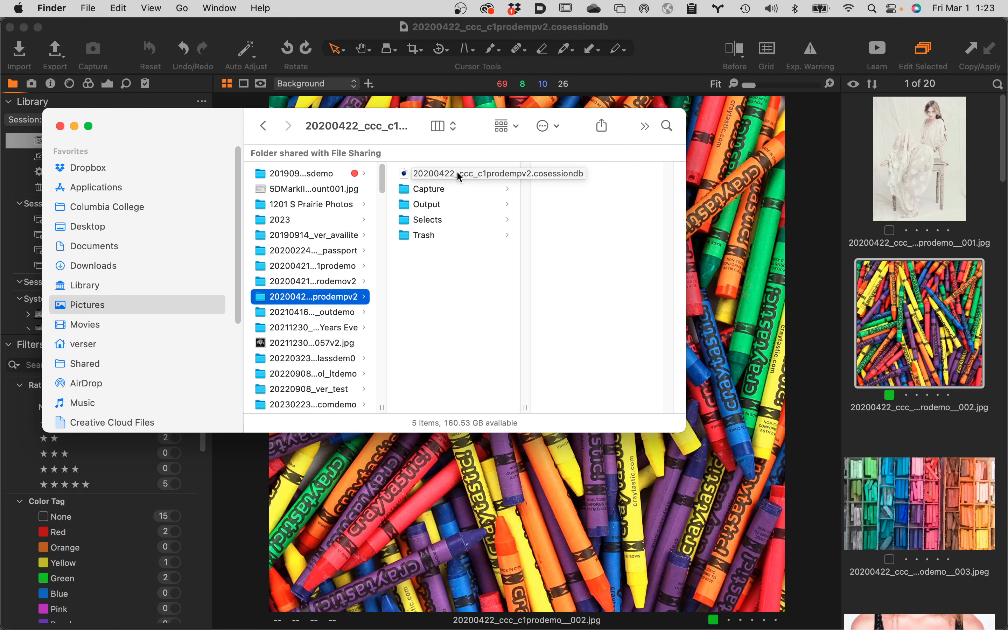
left_click(657, 333)
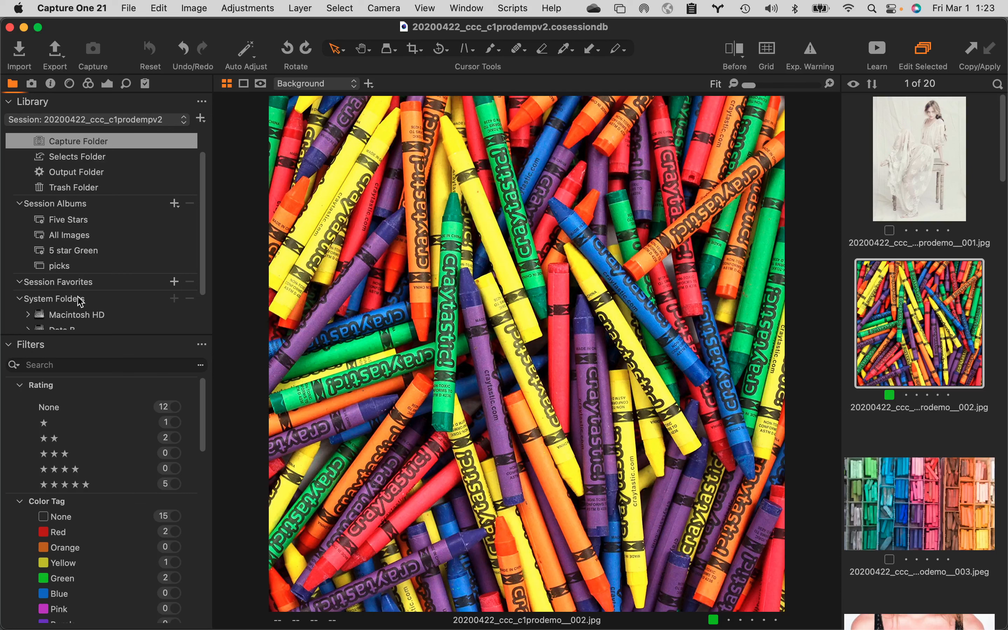
scroll(80, 301, "down", 3)
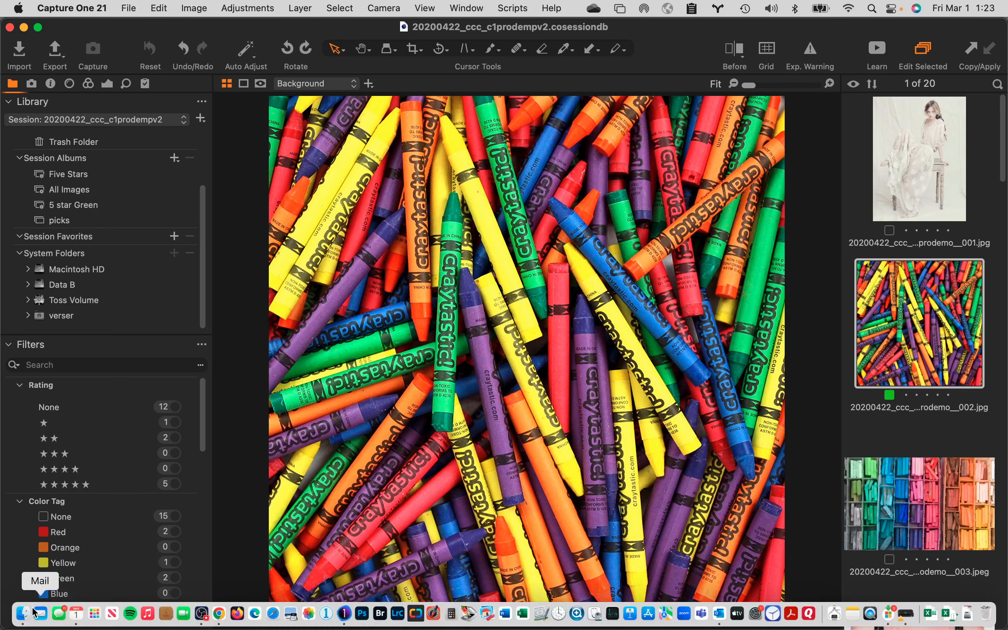
left_click(28, 609)
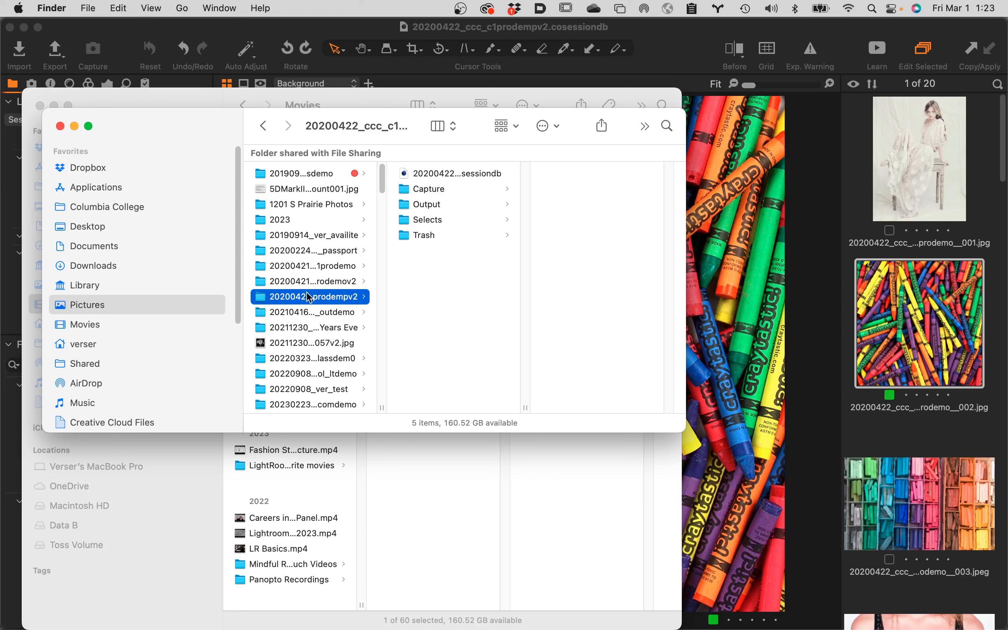
Step: Examine the contents of the session's Capture folder in Finder, return to Capture One, and show the browser view mode options
left_click(437, 189)
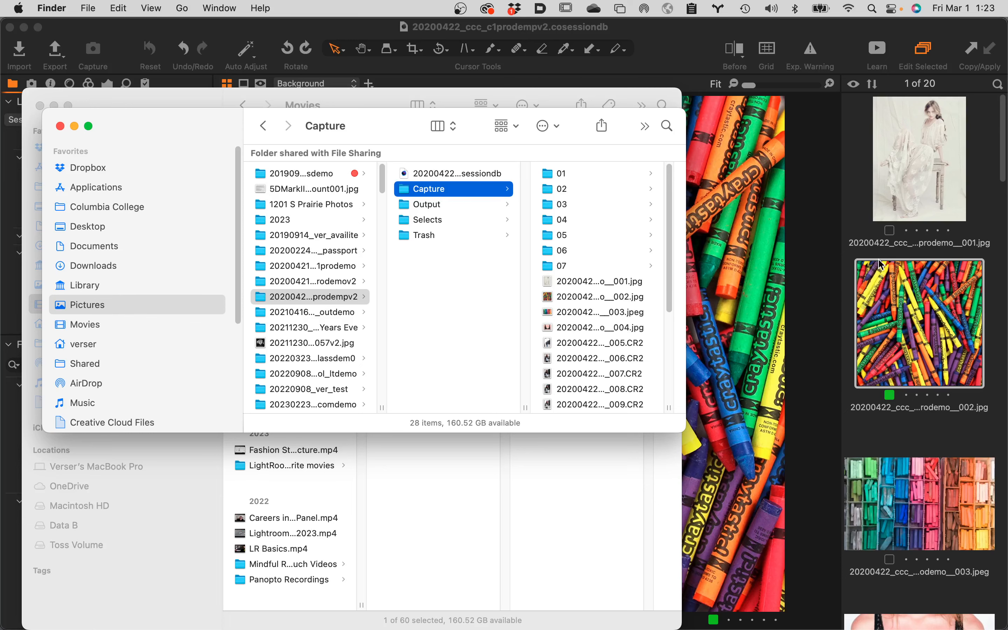
left_click(816, 206)
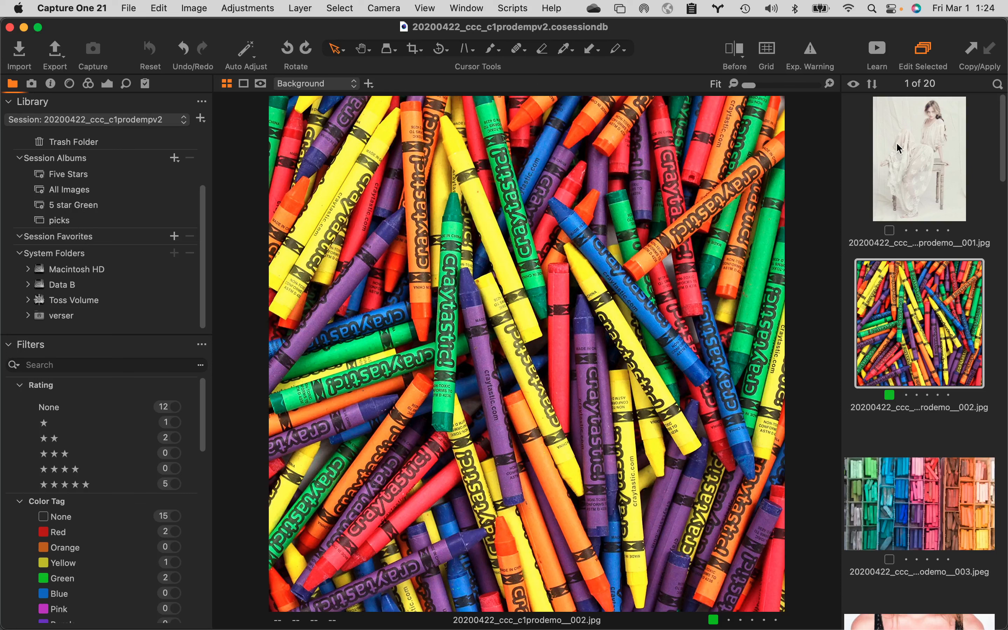
left_click(852, 84)
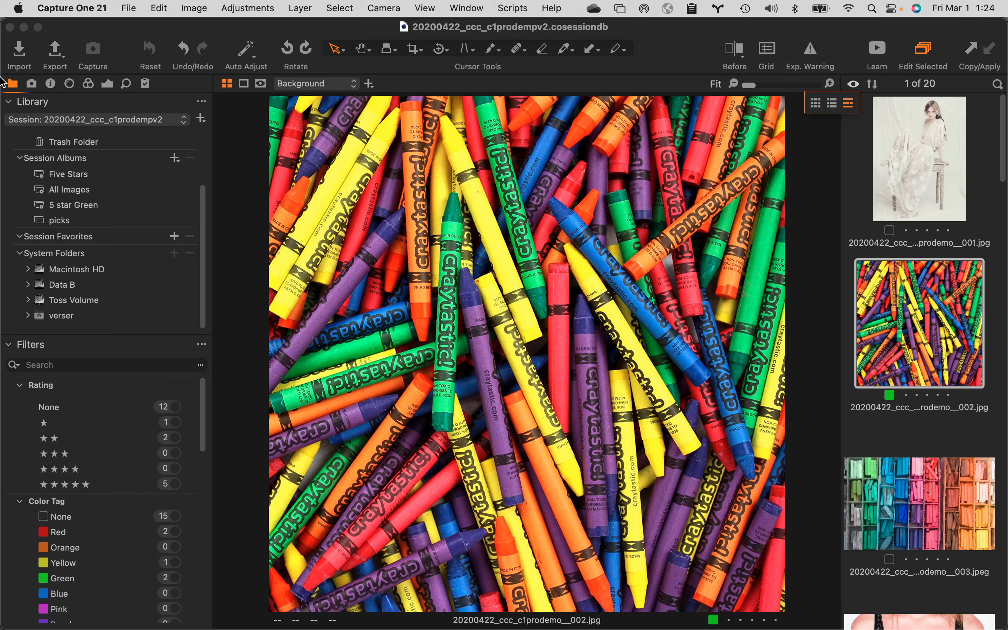
Step: Try to create a new catalog named Toss Catalog in /Volumes/Toss Volume, using the Blank template
left_click(204, 124)
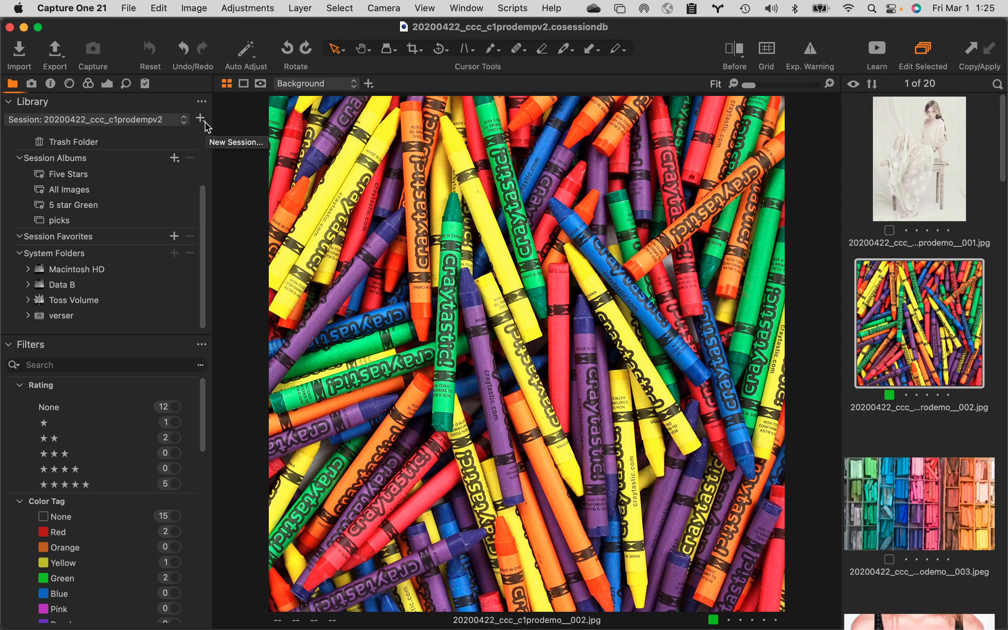
left_click(202, 123)
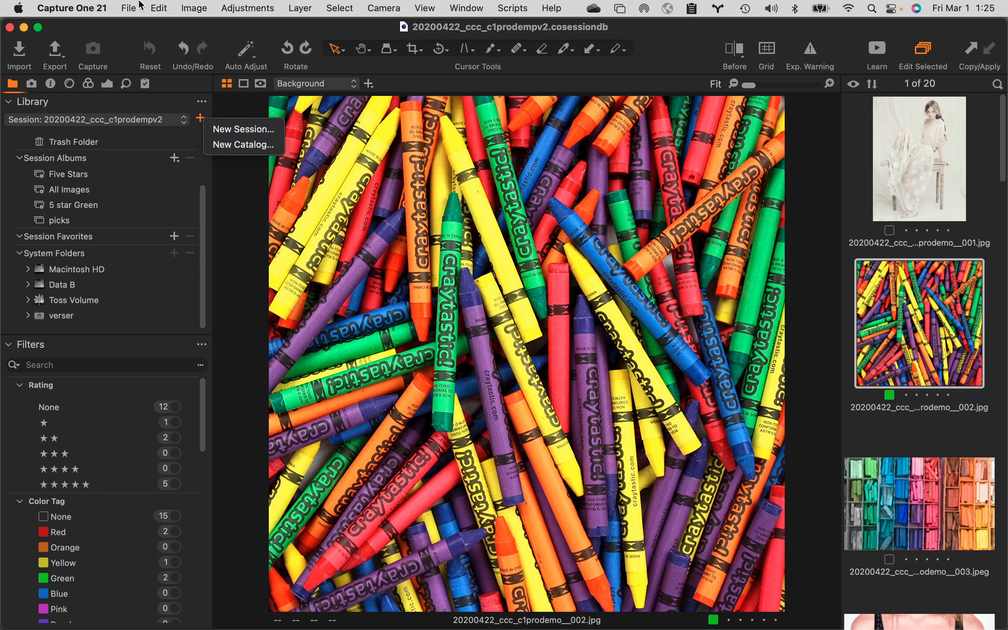
left_click(130, 10)
left_click(130, 10)
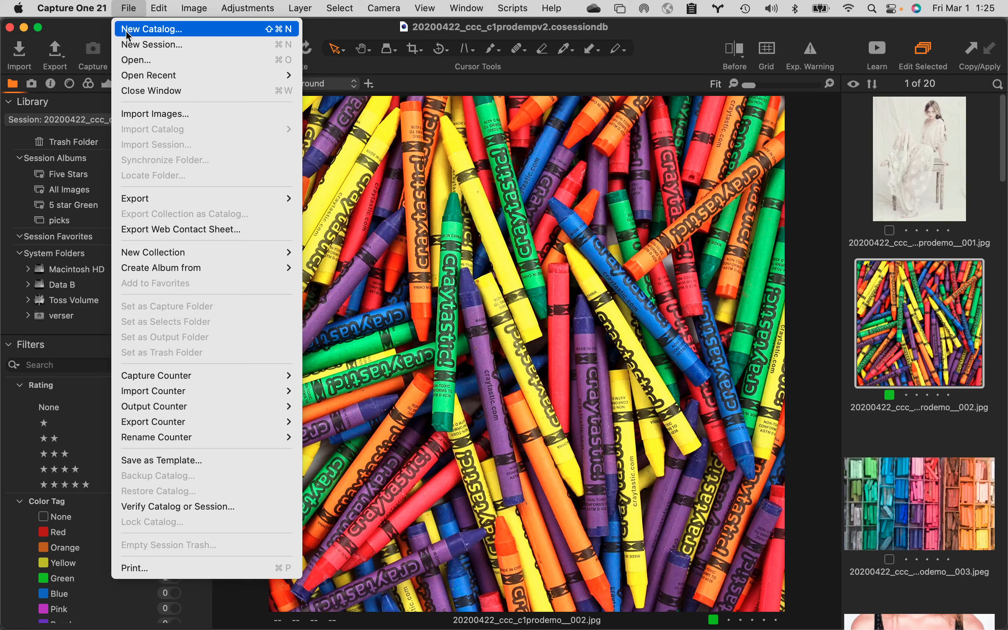
left_click(148, 30)
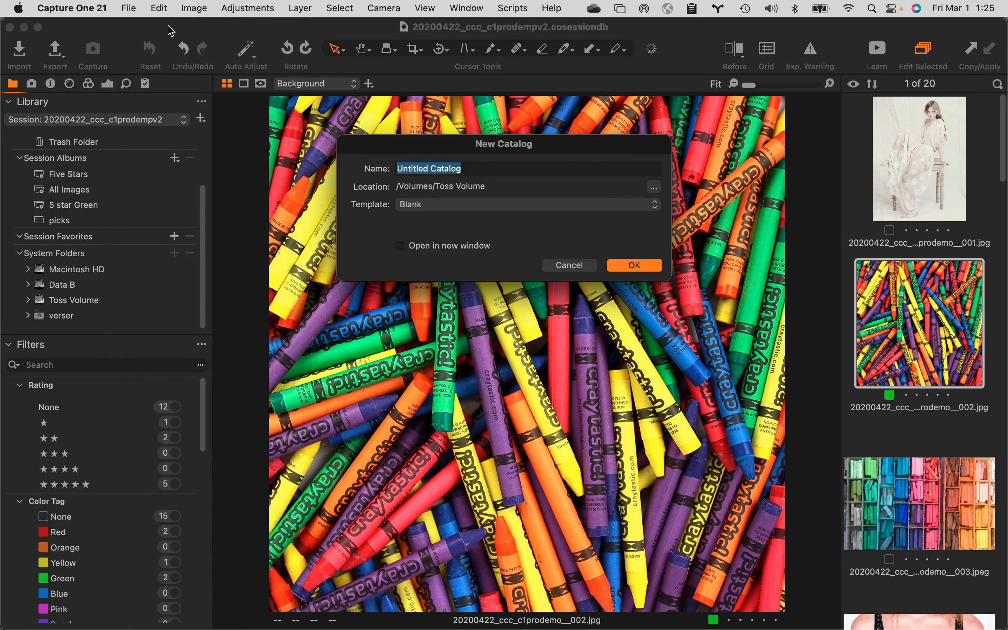
left_click(428, 168)
double_click(428, 168)
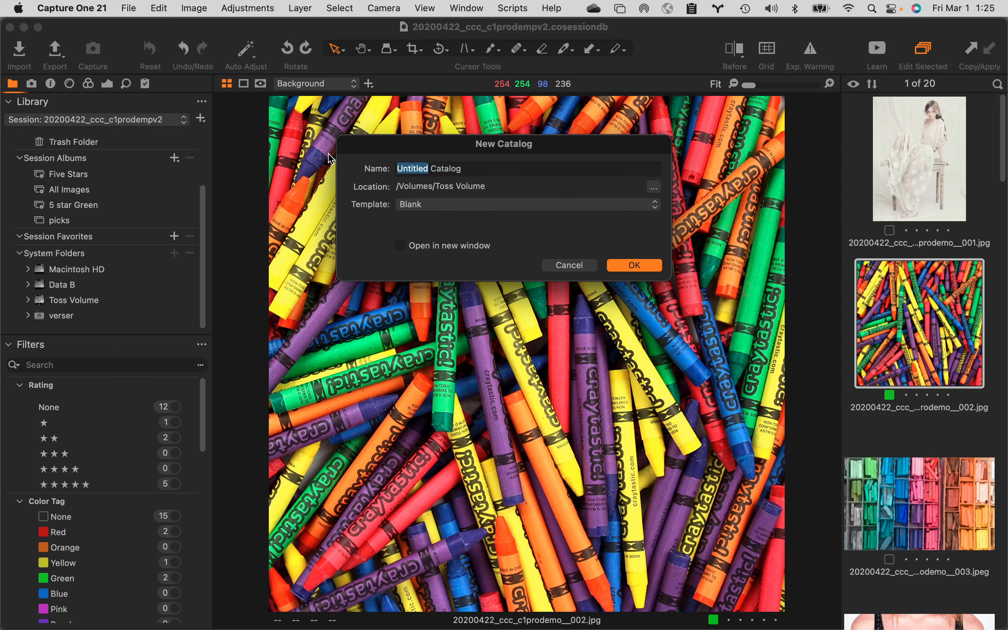
key("BackSpace")
type("T")
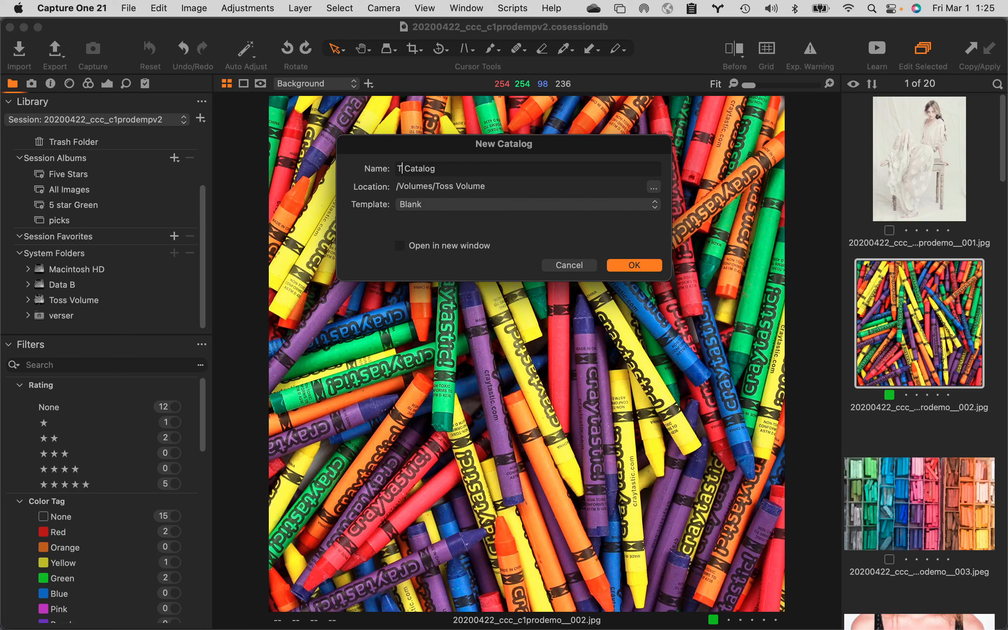
type("oss")
left_click(644, 267)
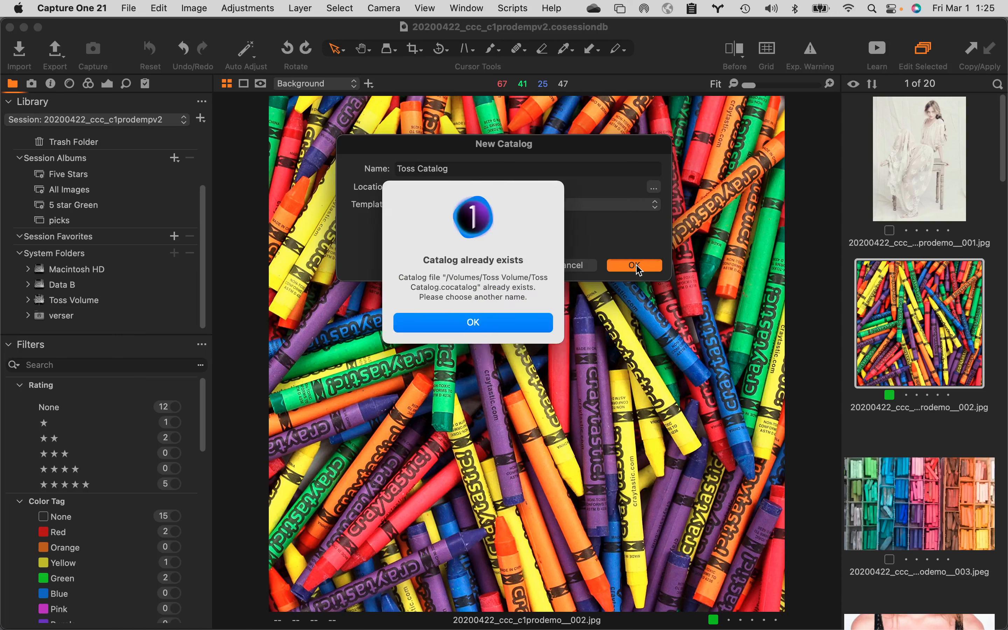
Step: Change the new catalog's name to Toss Catalog 2 and create it
left_click(449, 325)
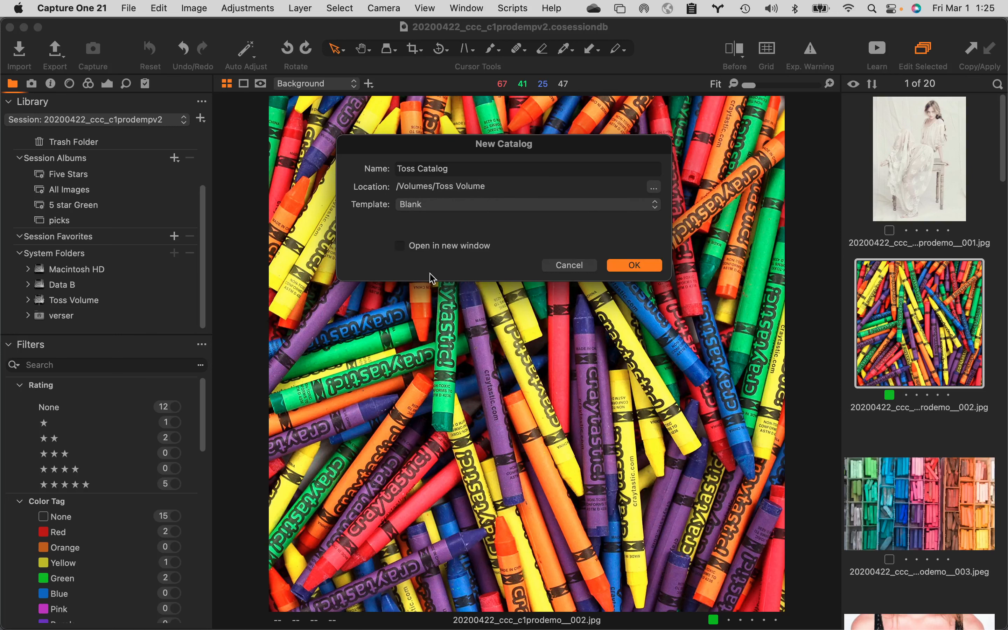
left_click(644, 265)
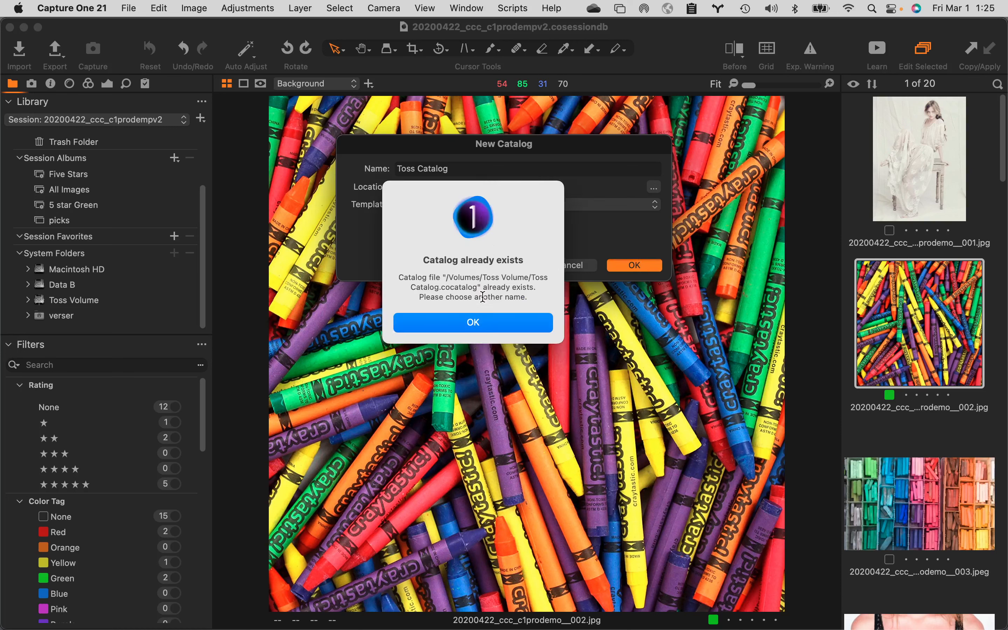
left_click(466, 327)
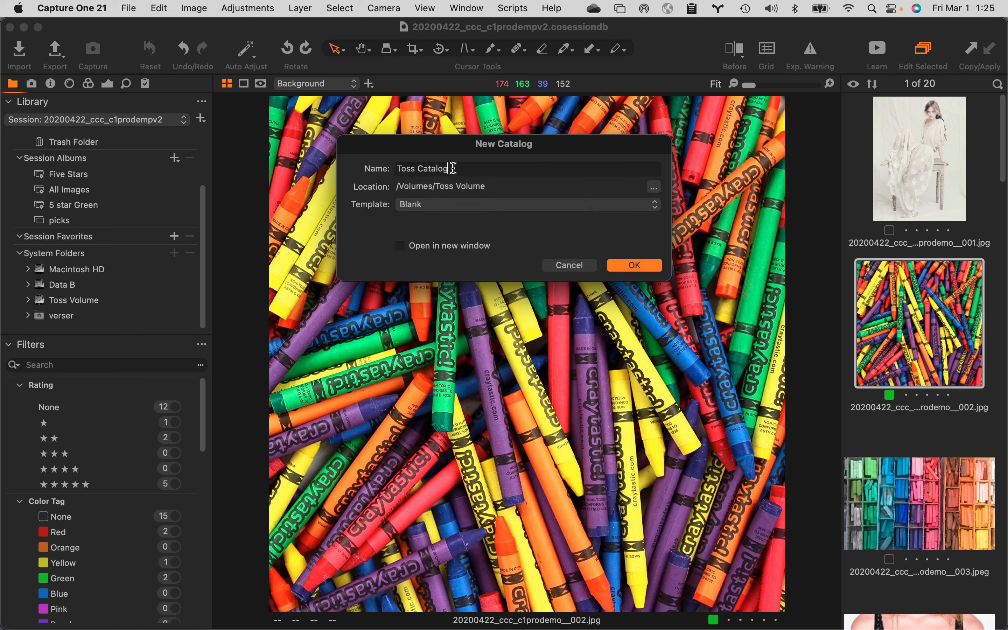
type("2")
left_click(633, 266)
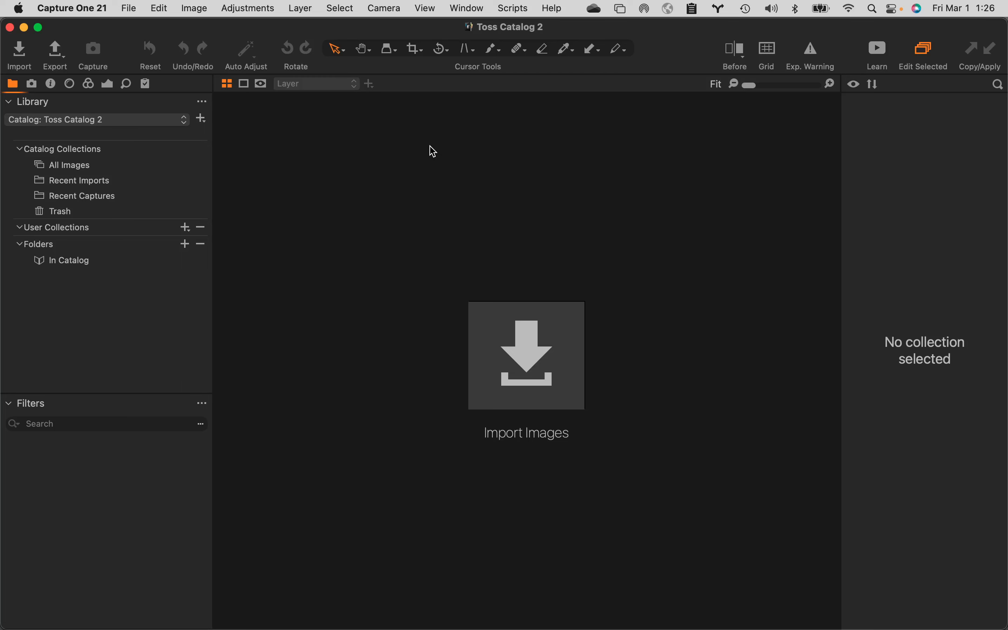
Step: View the new catalog's capture settings, including next capture naming and location, and return to its library
left_click(32, 84)
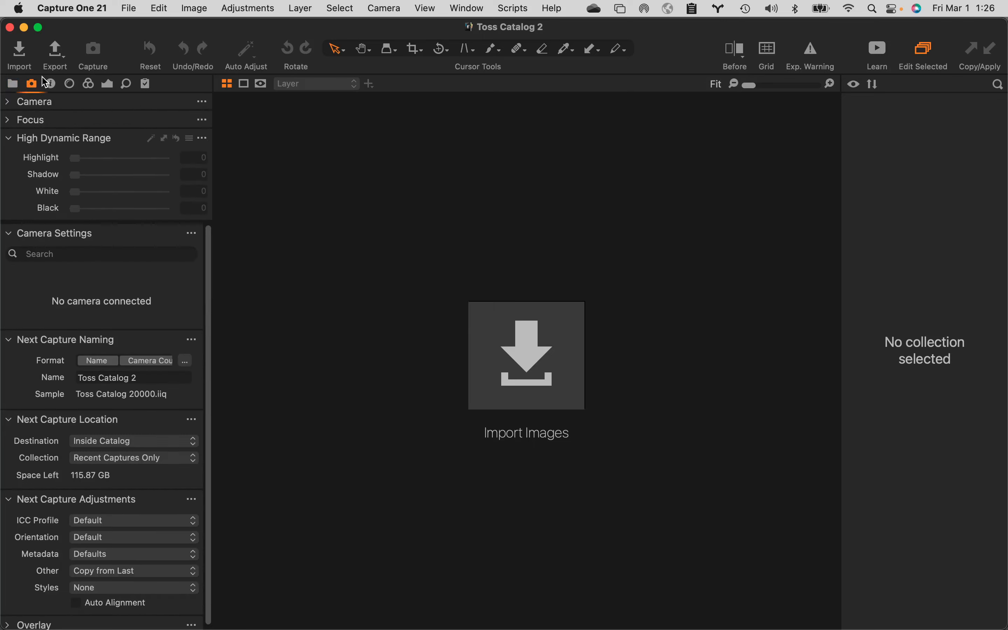
left_click(13, 85)
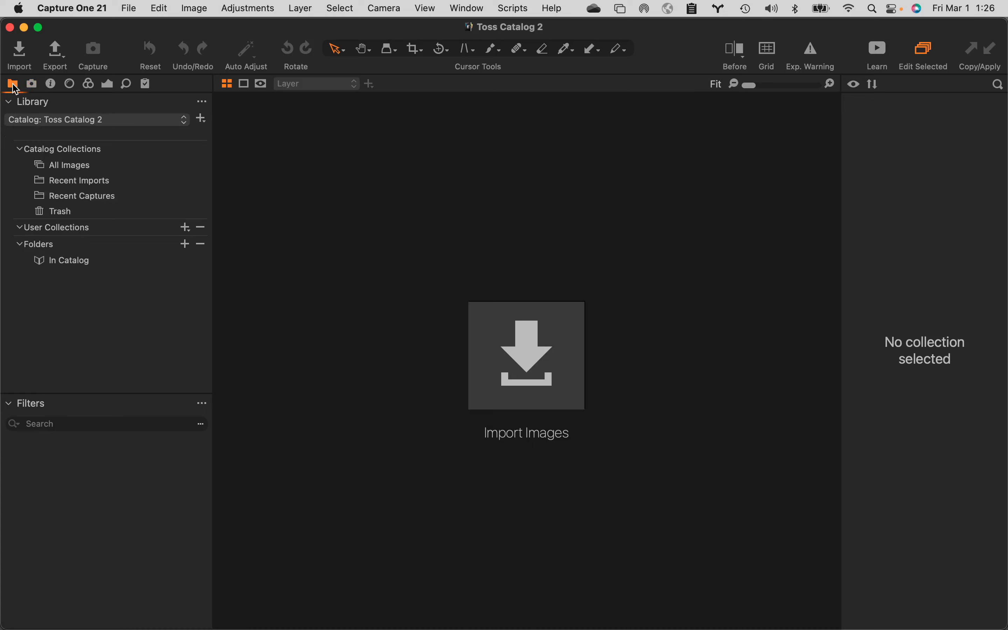
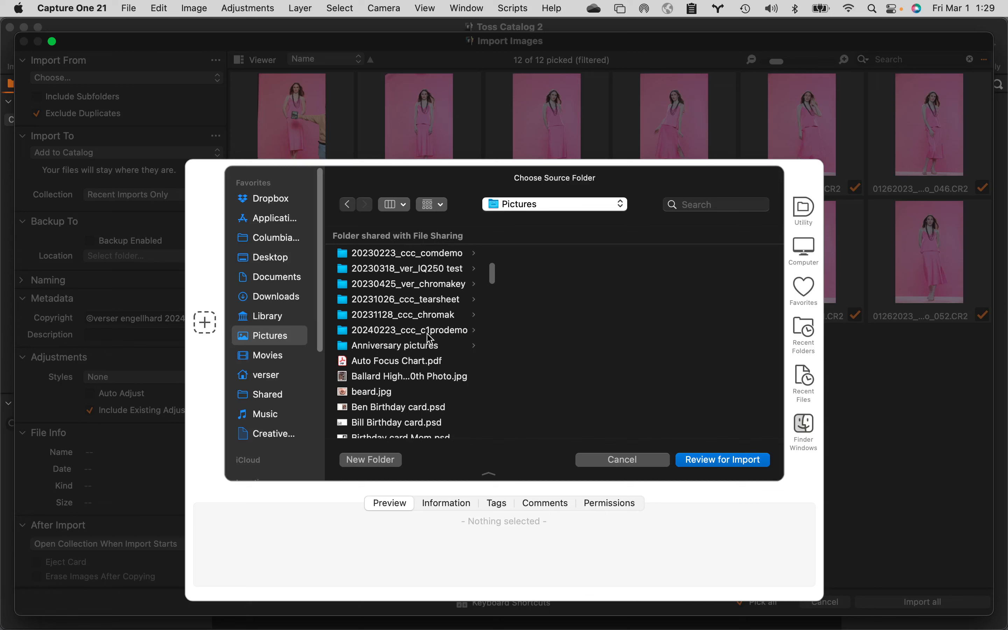
Step: Choose the Compact Flash Card Immitation folder inside Capture One Pro Working Files in Pictures as the import source
left_click(429, 330)
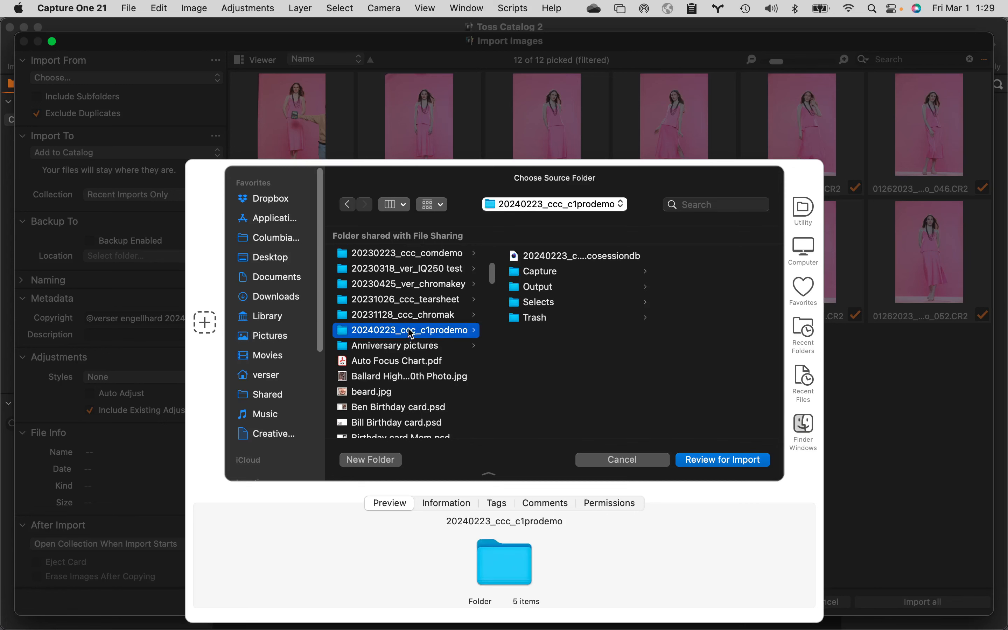
scroll(410, 330, "up", 3)
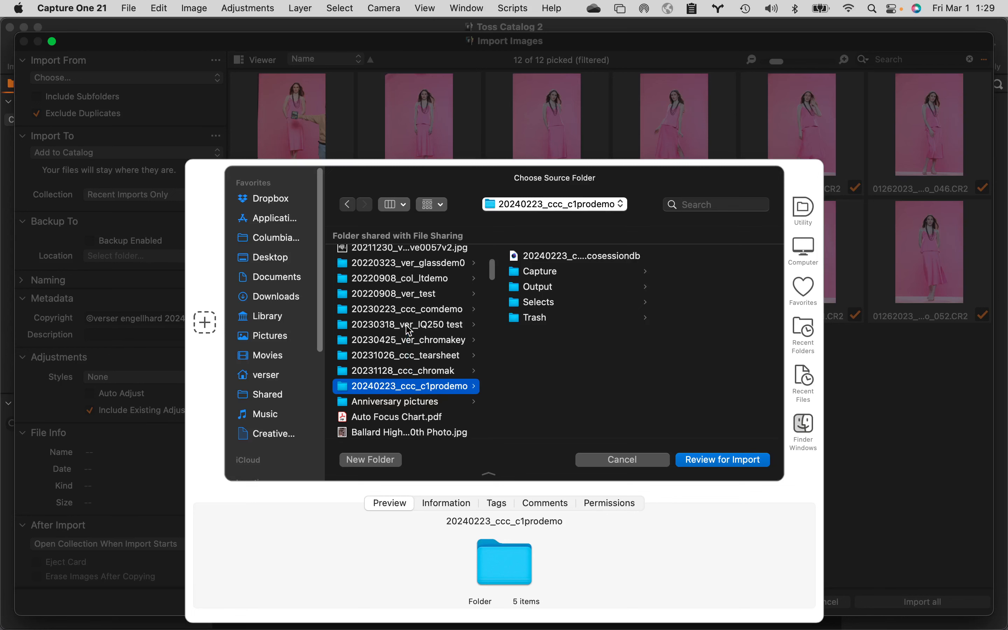
scroll(409, 332, "down", 2)
scroll(409, 331, "down", 3)
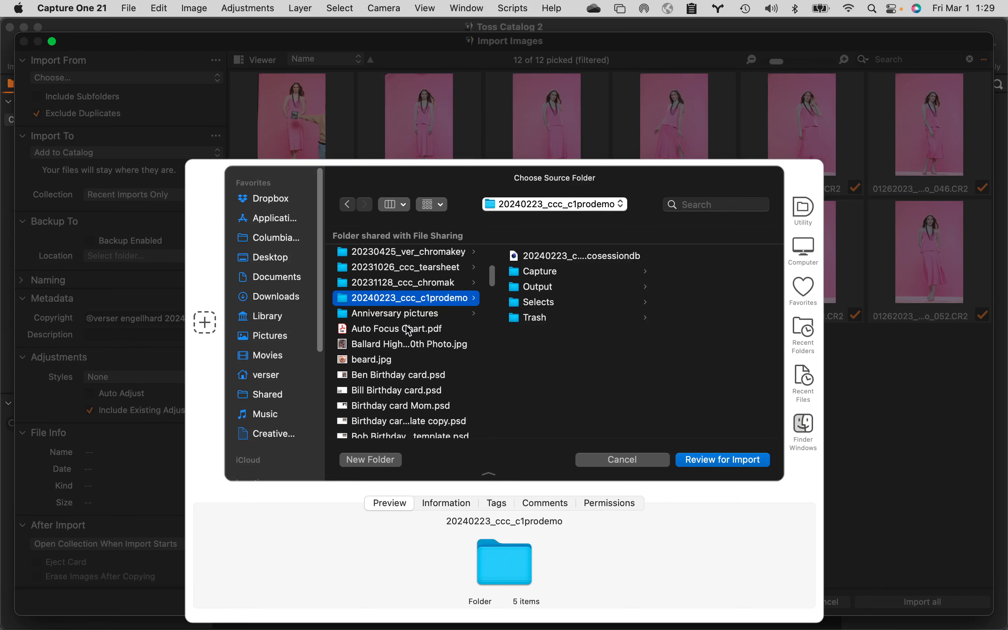
scroll(409, 332, "up", 6)
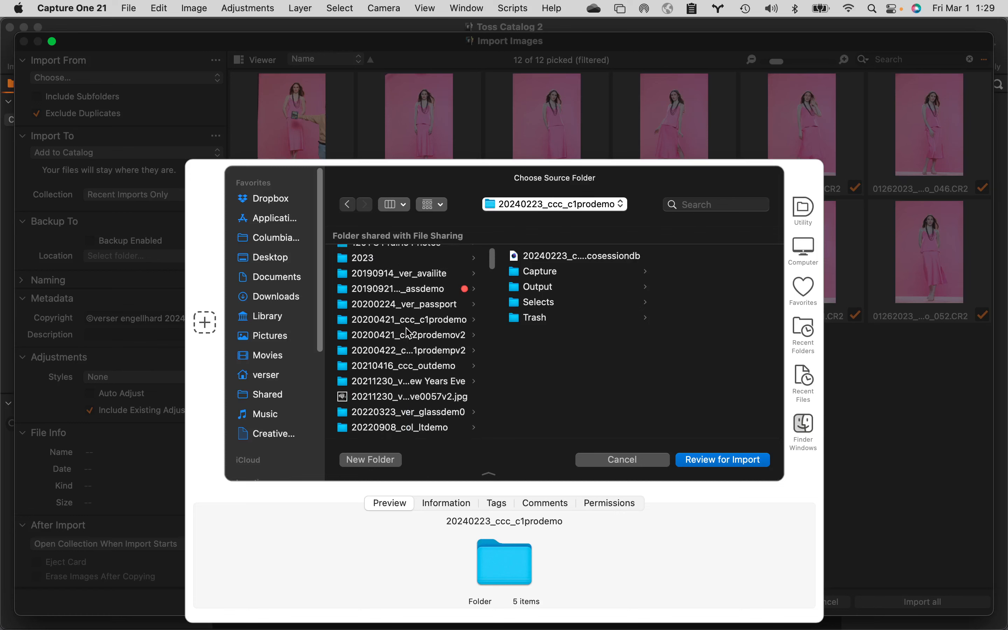
scroll(410, 332, "down", 10)
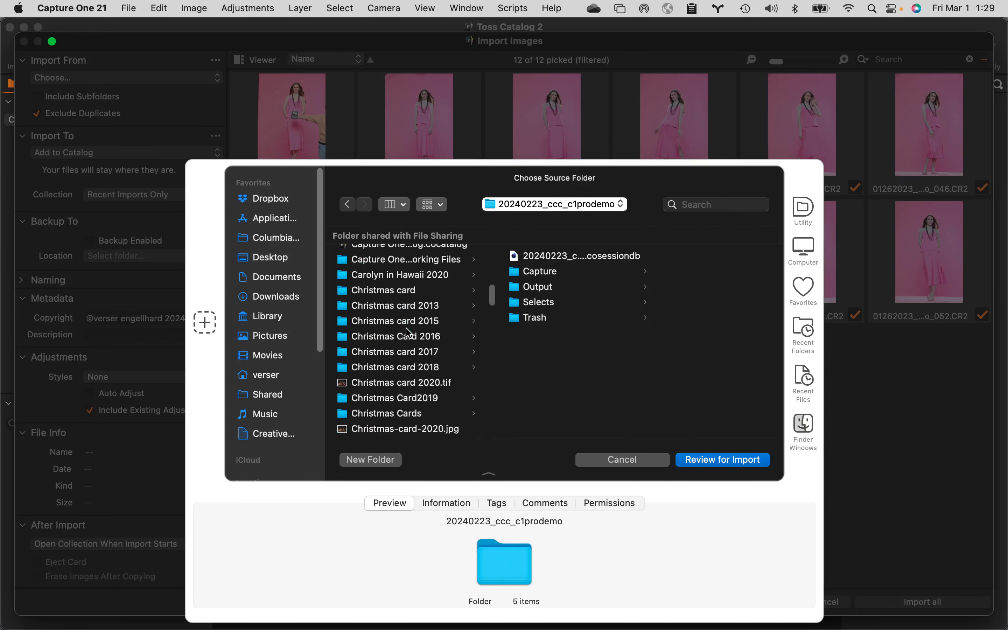
scroll(409, 333, "down", 5)
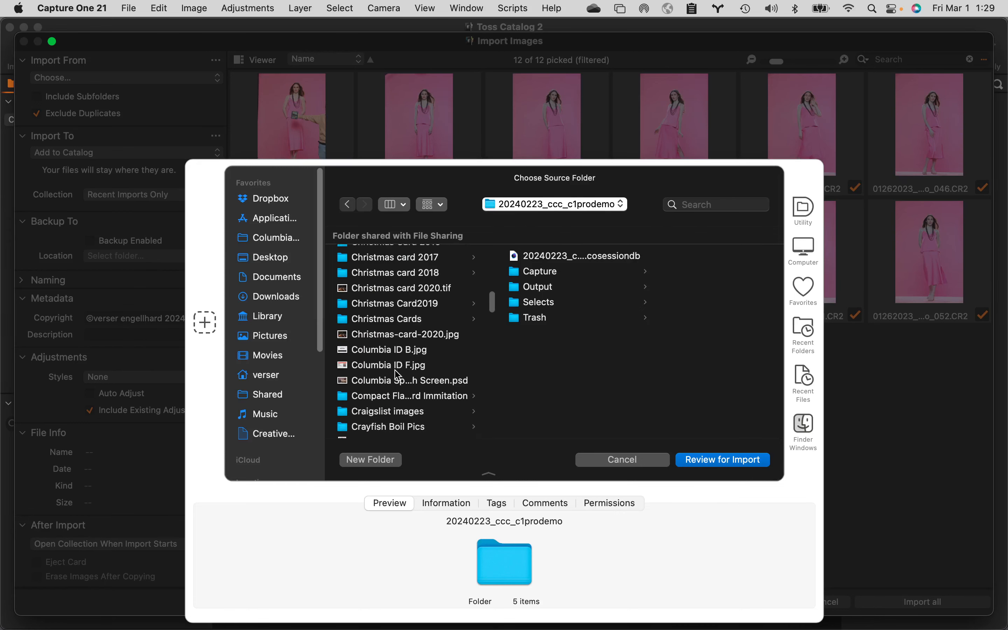
scroll(398, 374, "down", 2)
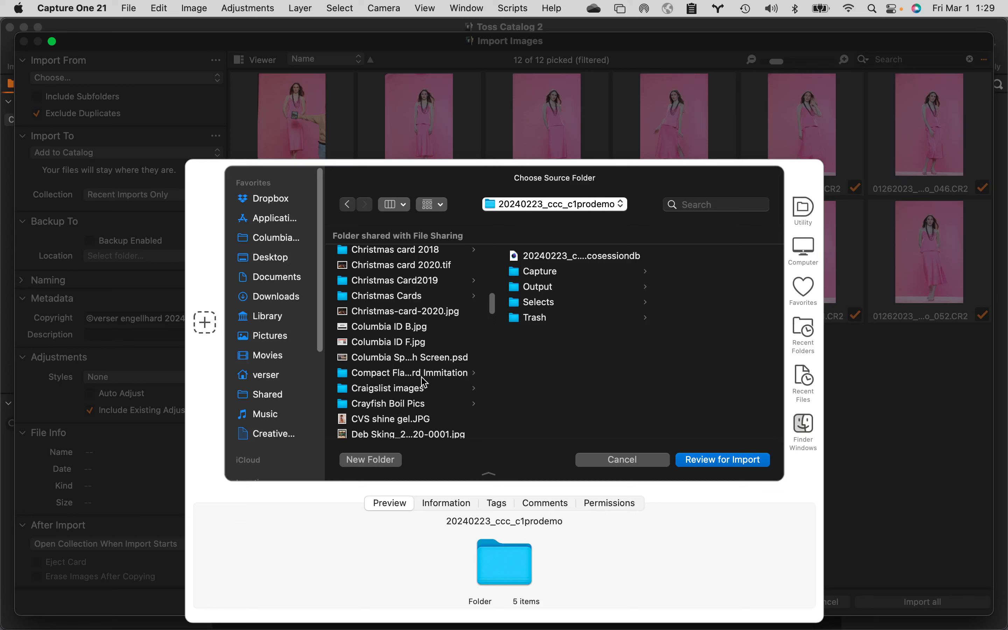
scroll(424, 382, "down", 3)
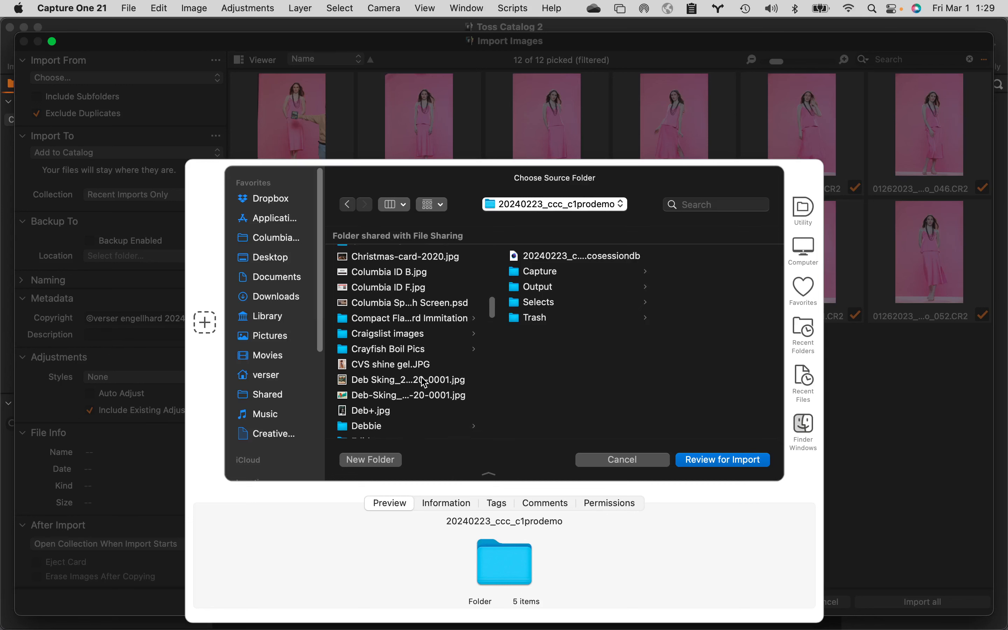
scroll(425, 381, "up", 5)
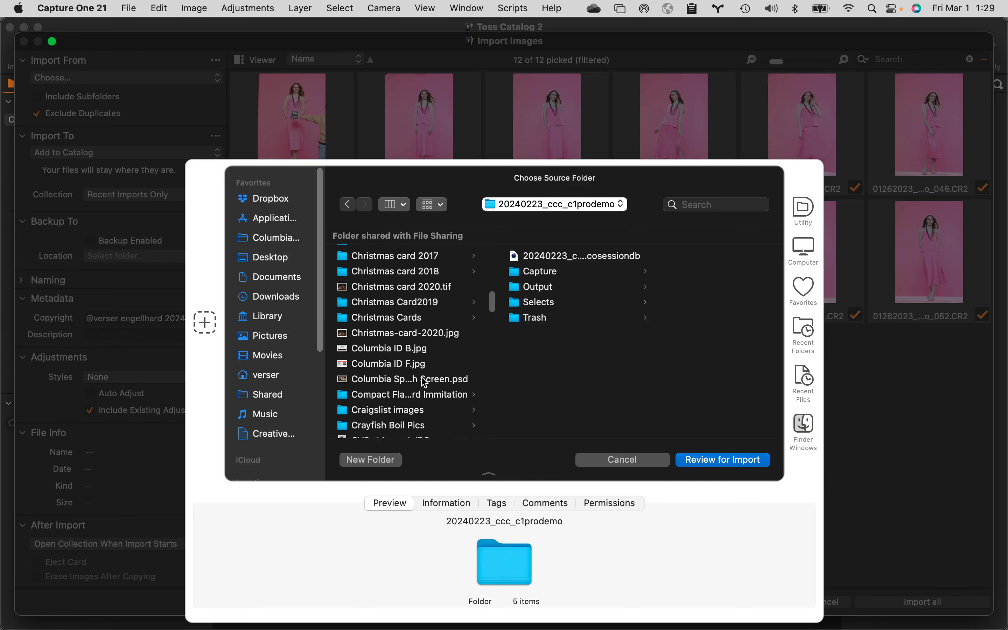
scroll(424, 382, "up", 5)
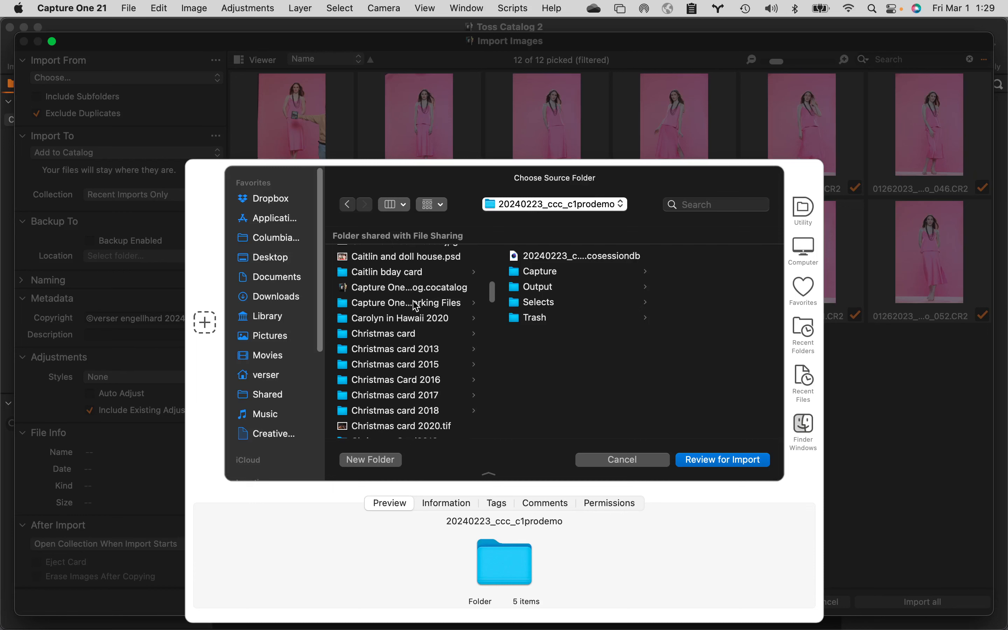
left_click(416, 303)
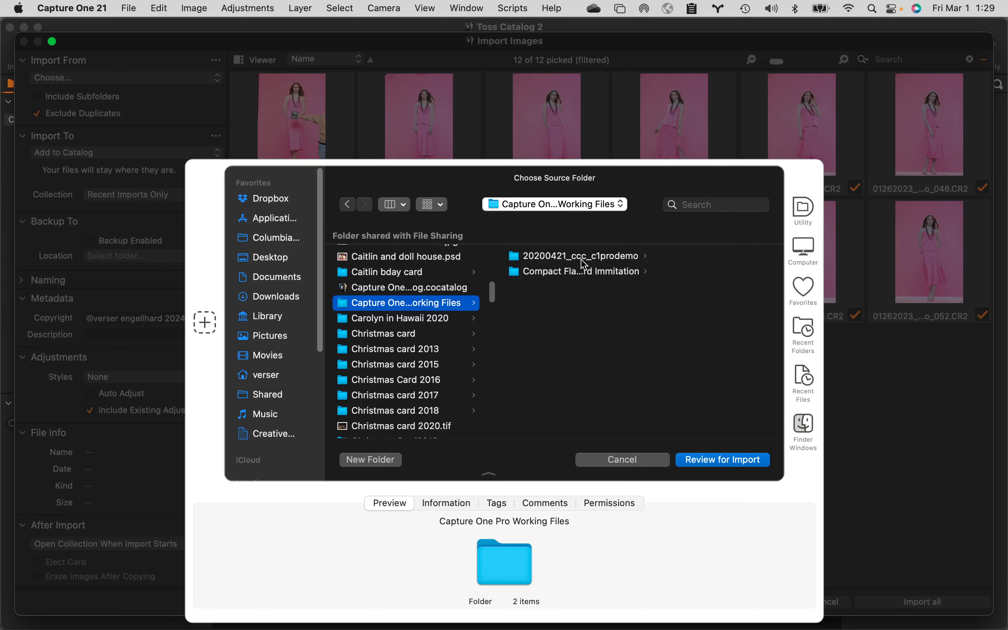
left_click(565, 274)
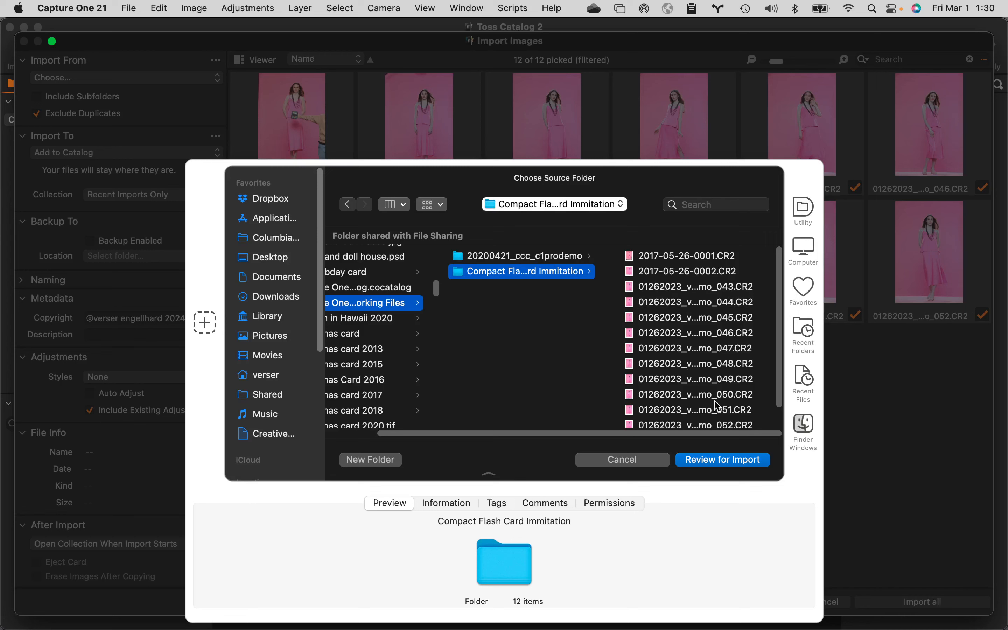
left_click(723, 460)
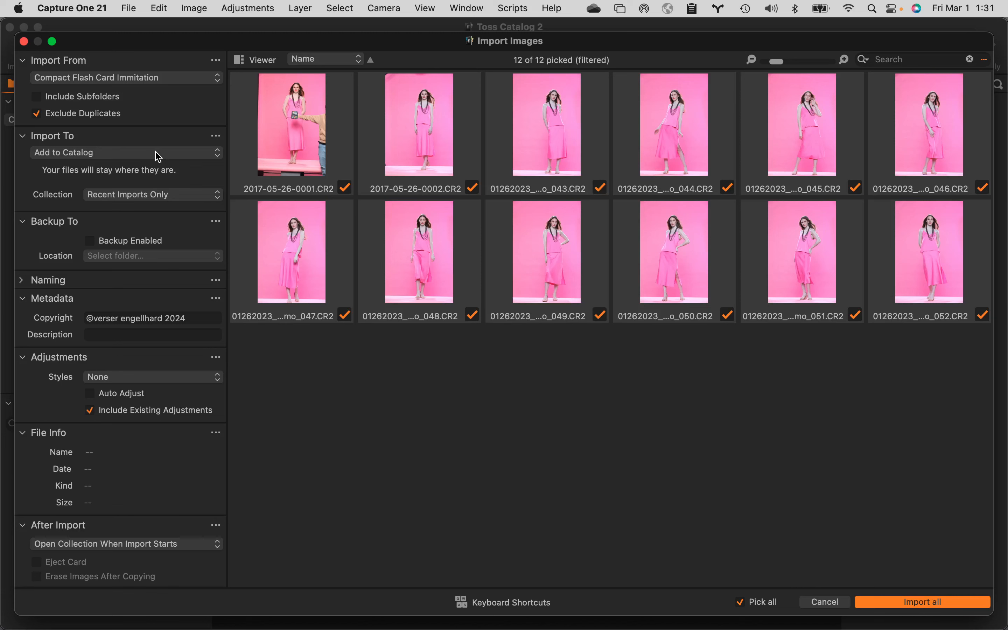
Step: Set the import destination to Copy into Catalog
left_click(173, 154)
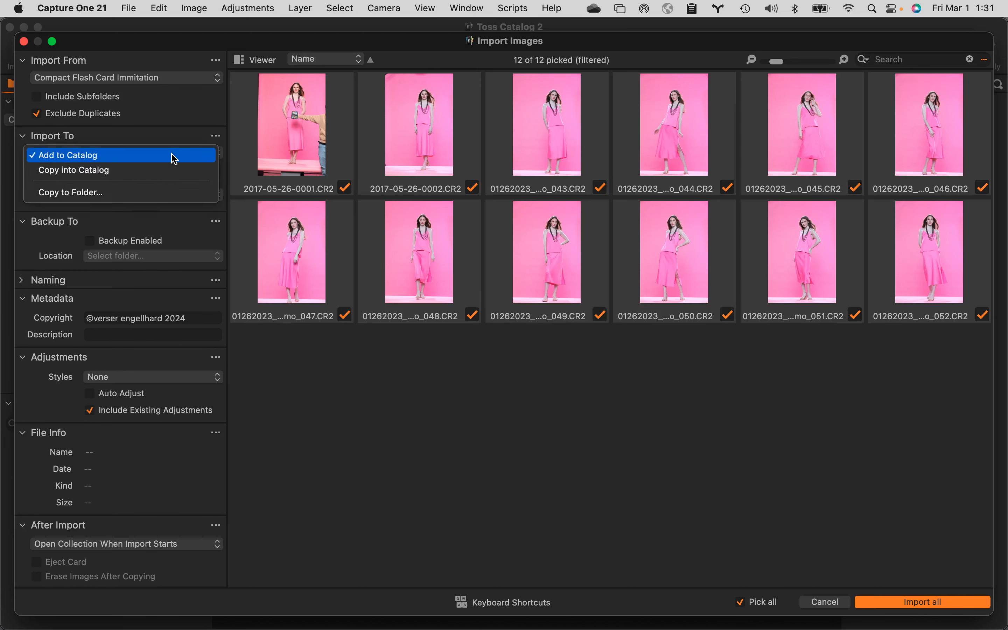
left_click(104, 155)
left_click(120, 174)
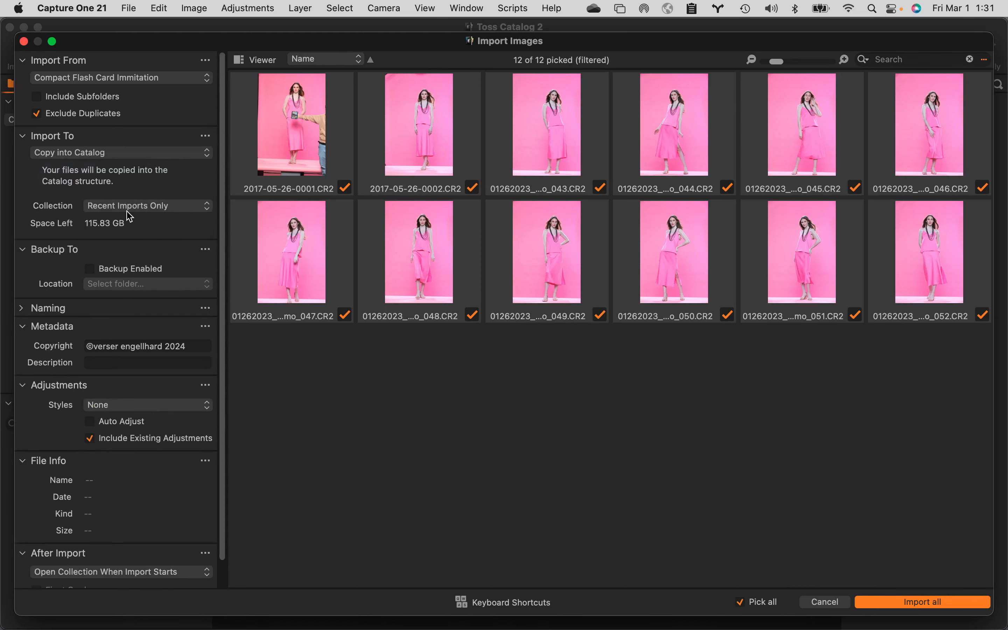
Step: Switch the import destination to Add to Catalog and back to Copy into Catalog to compare the two options
left_click(124, 154)
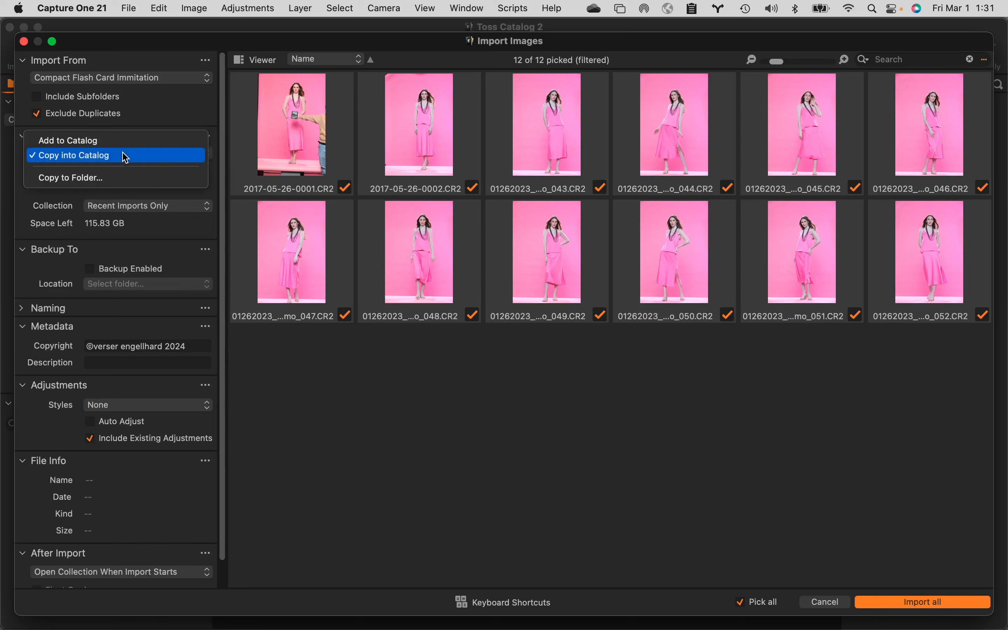
left_click(106, 139)
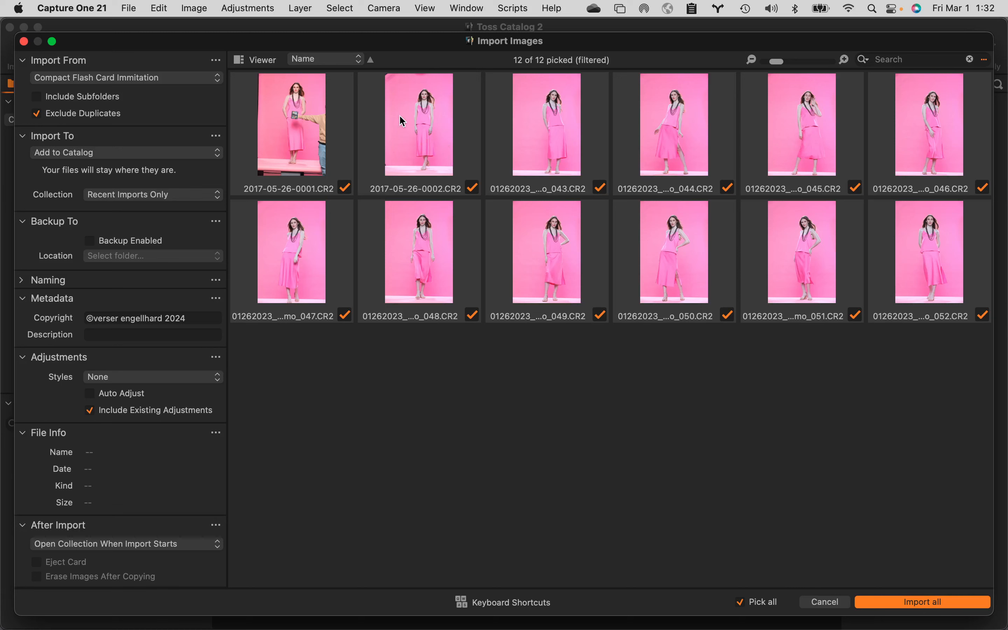
left_click(145, 154)
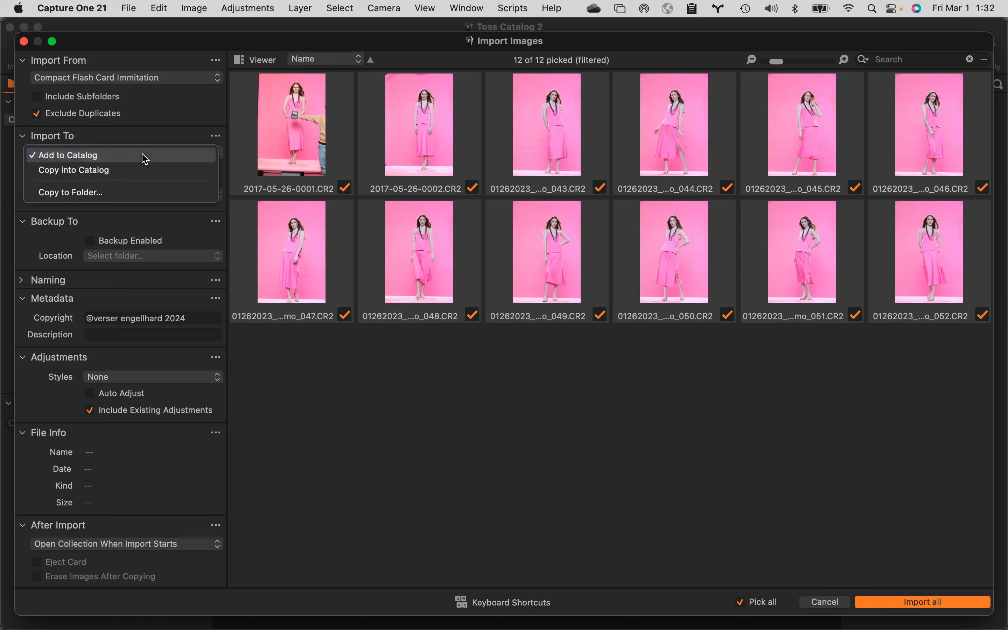
left_click(136, 170)
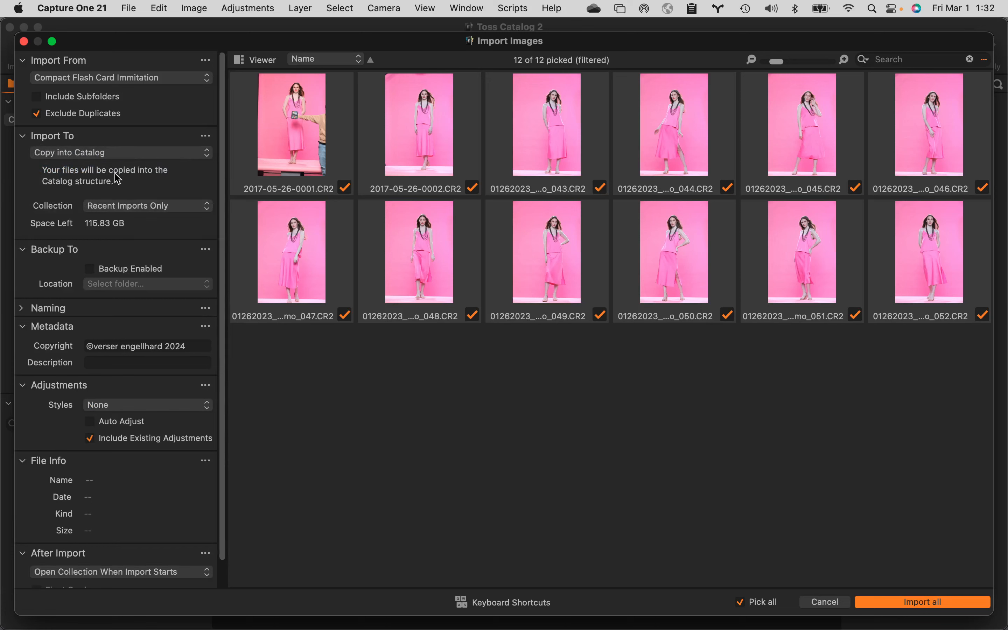
Step: Set the import destination to Add to Catalog and keep Recent Imports Only as the collection
left_click(144, 158)
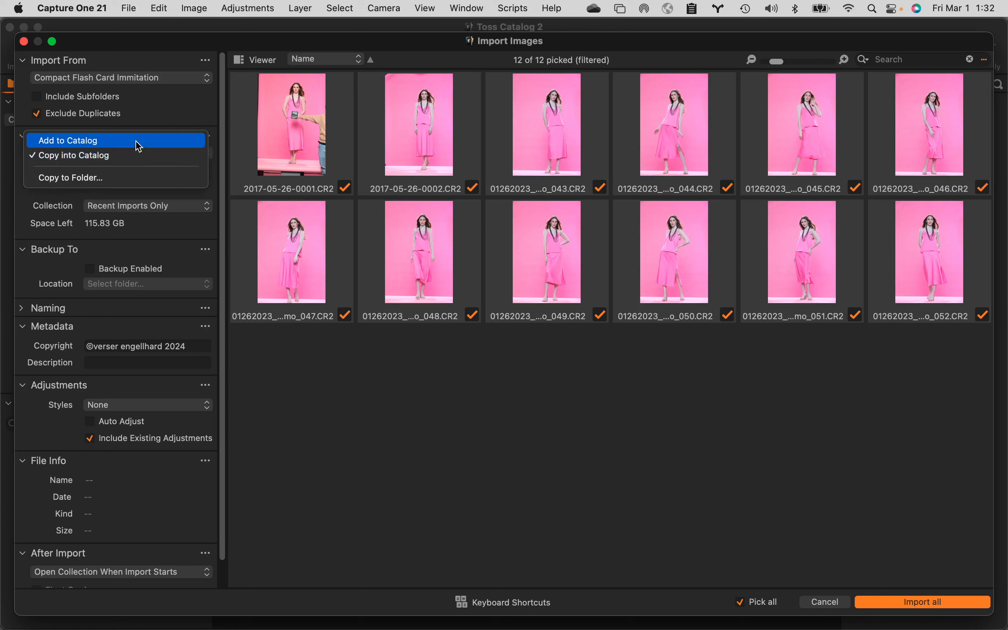
left_click(129, 142)
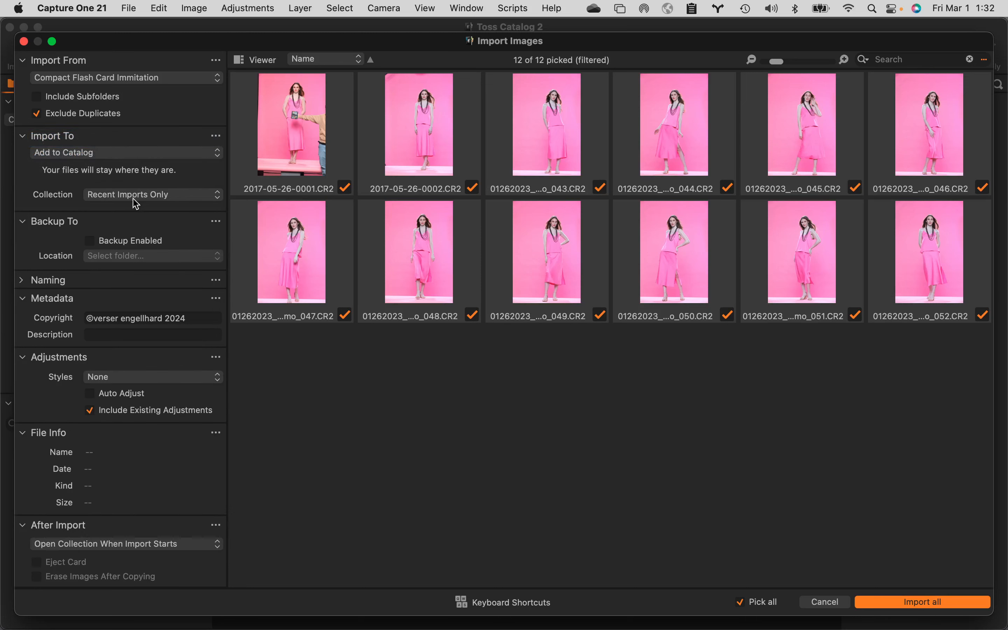
left_click(190, 197)
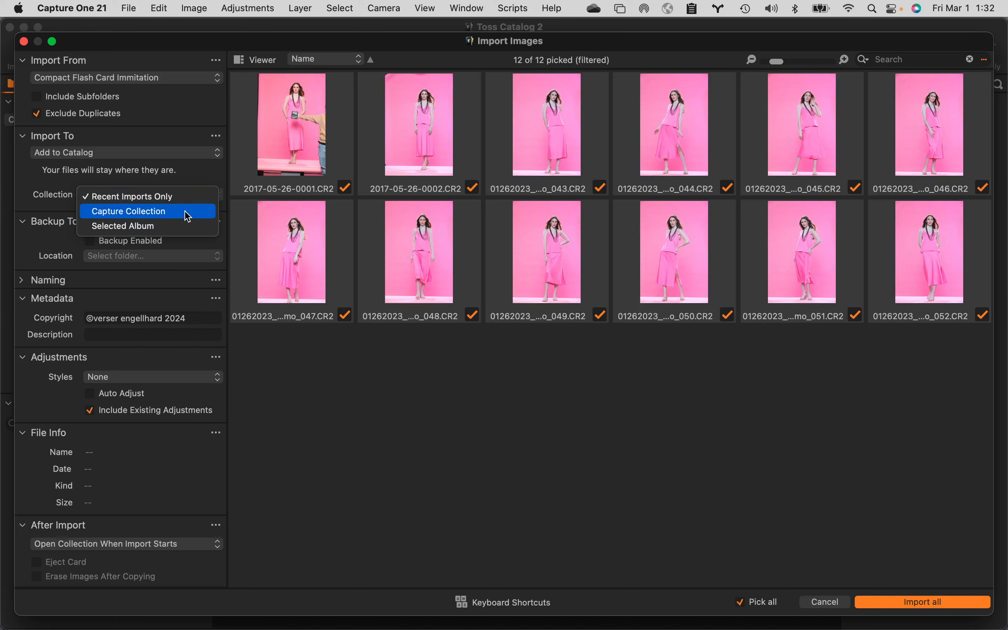
left_click(151, 200)
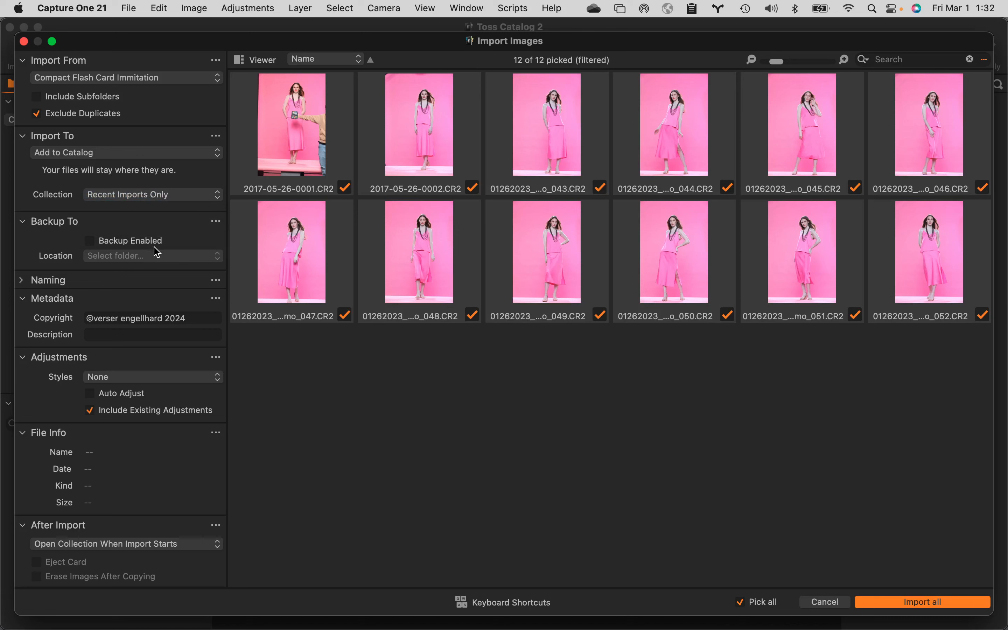
Step: Enable backup for the import, view the backup folder chooser, and leave it without picking a folder
left_click(141, 242)
left_click(140, 241)
left_click(89, 240)
left_click(157, 261)
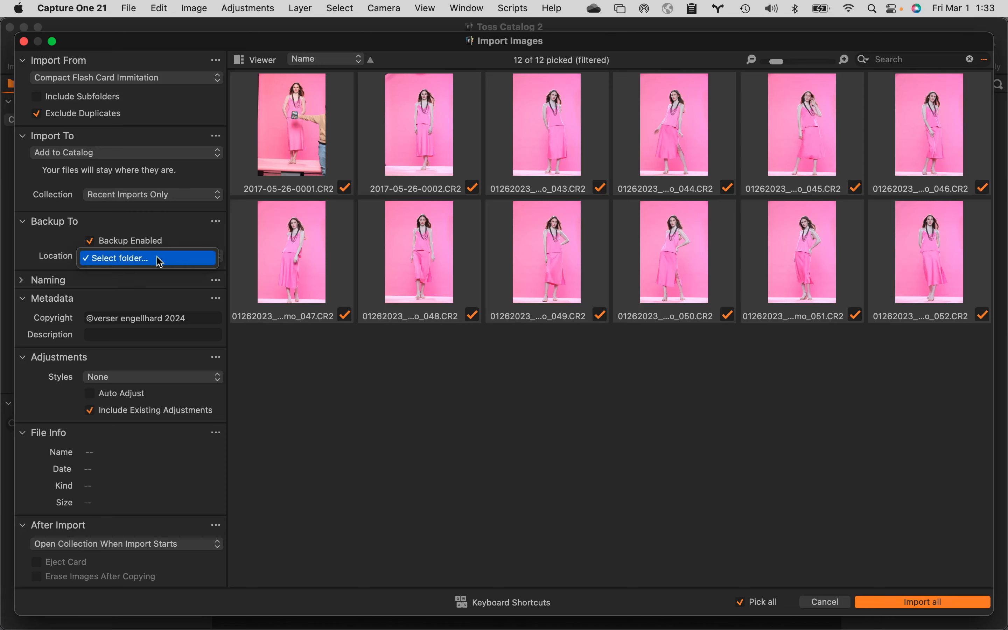
left_click(160, 262)
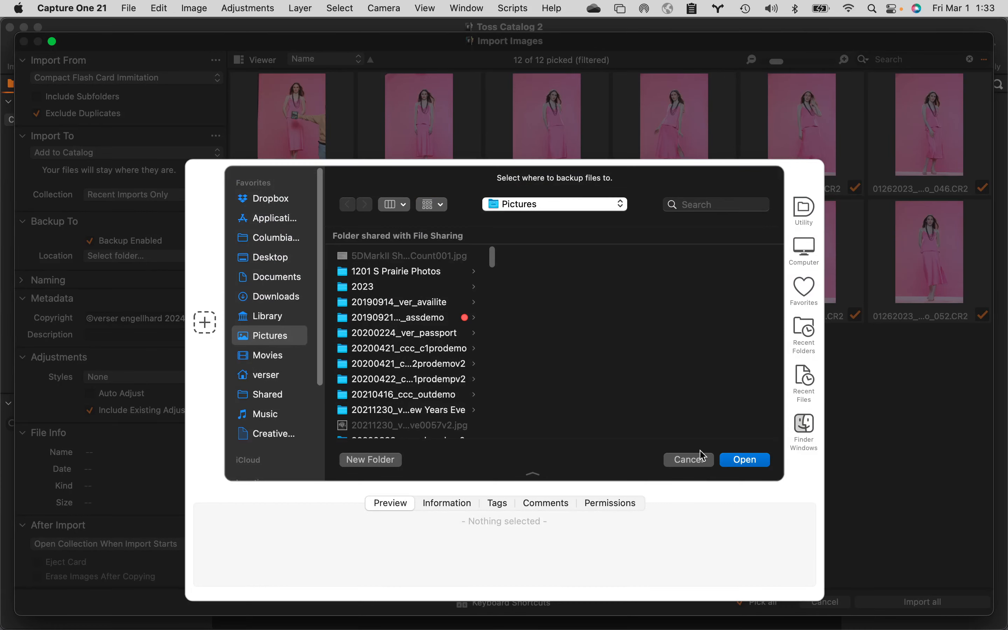
left_click(690, 460)
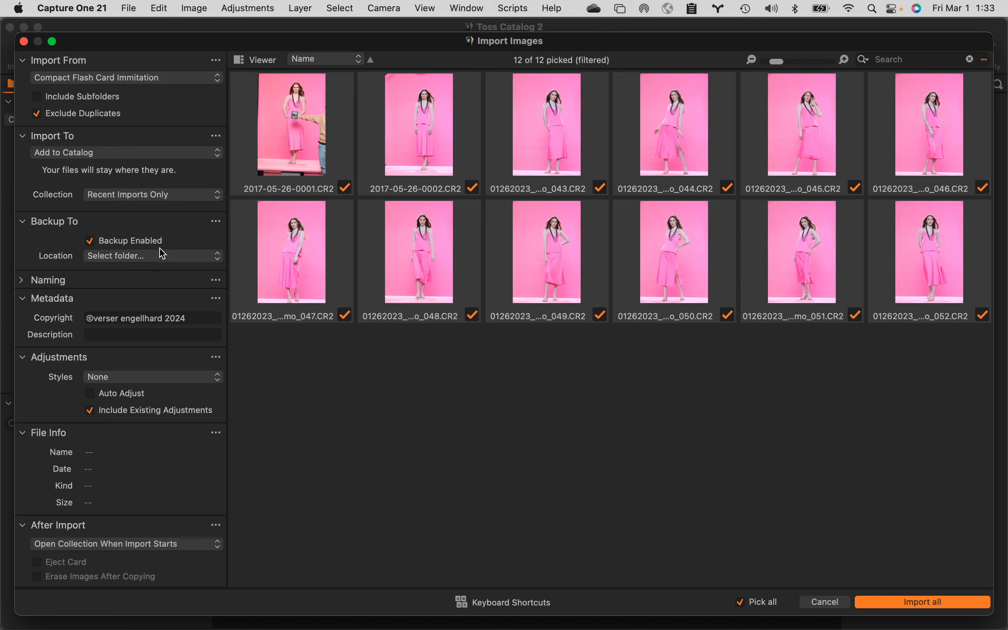
Step: Expand the import naming settings and review the tokens available for the naming format
left_click(23, 280)
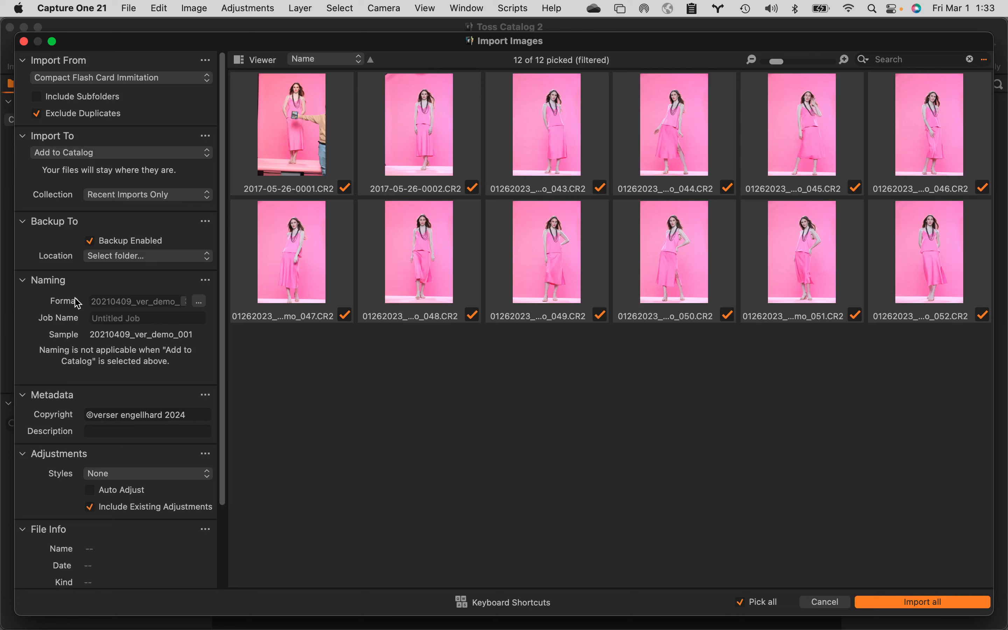
left_click(199, 301)
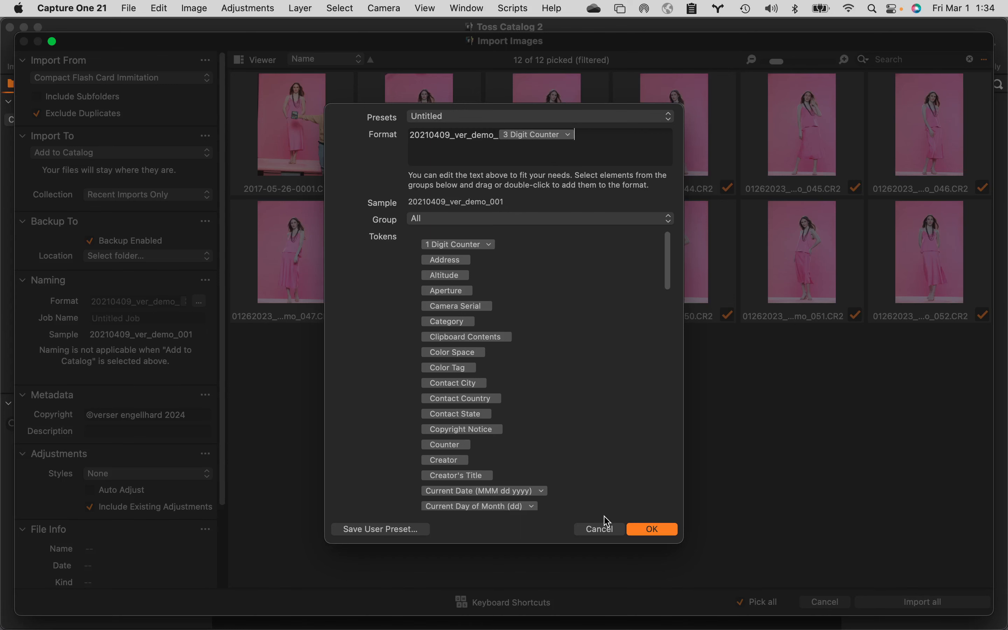
left_click(641, 529)
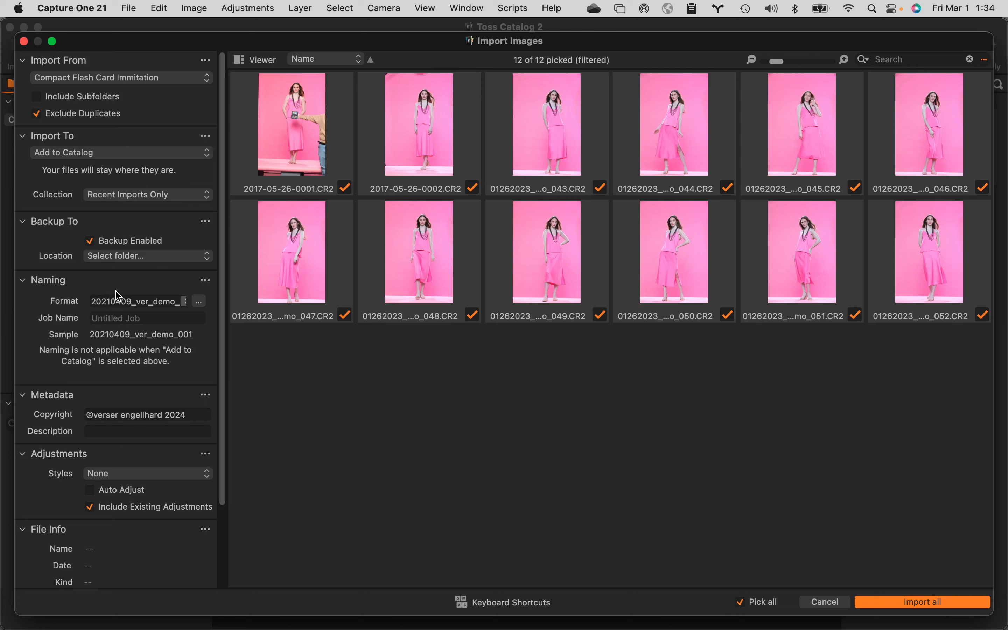
Step: Open the naming format for editing and delete the text 20210409_ver_demo from it
left_click(200, 301)
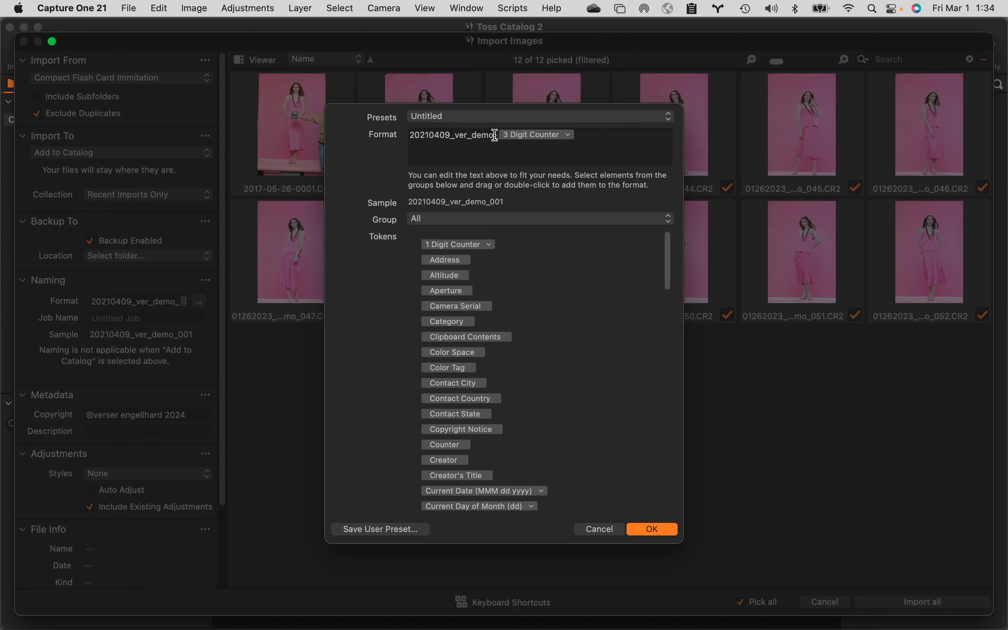
left_click_drag(495, 135, 385, 122)
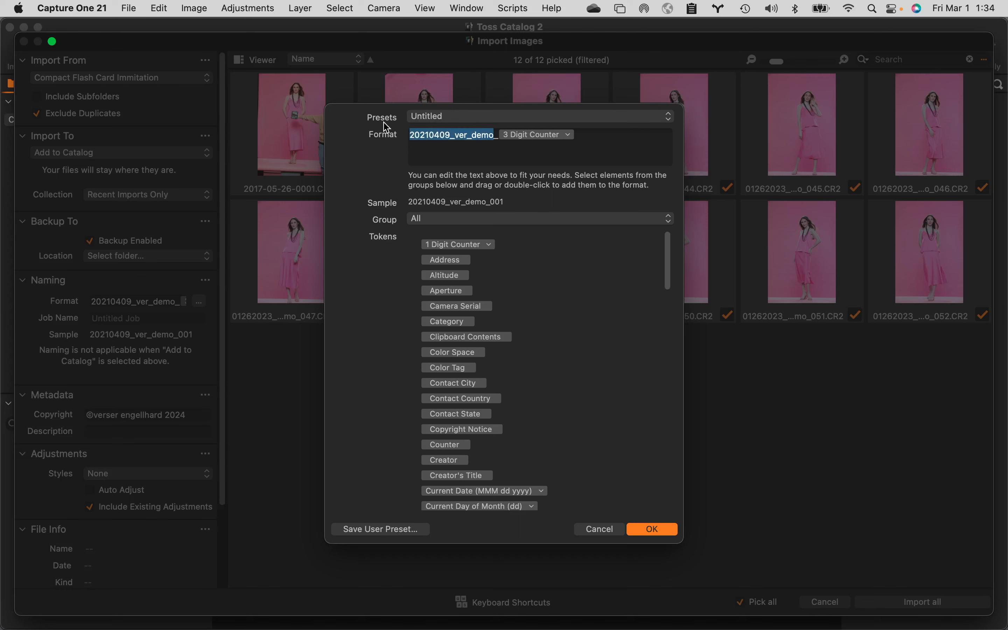
key("BackSpace")
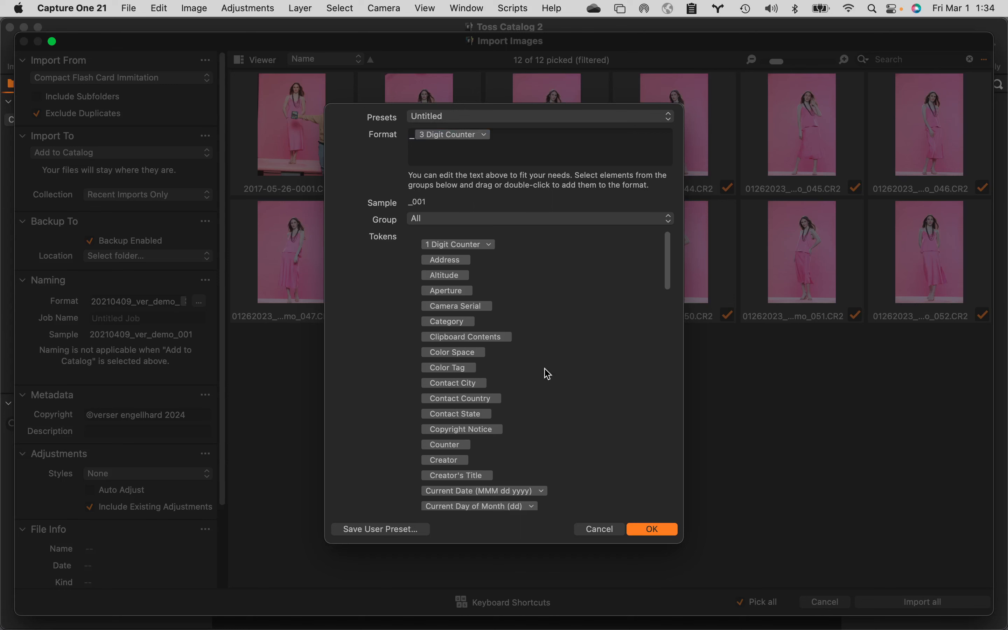
Step: Insert the Job Name token between the underscore and the 3 Digit Counter in the naming format, and remove it again
scroll(477, 465, "down", 5)
scroll(477, 465, "down", 8)
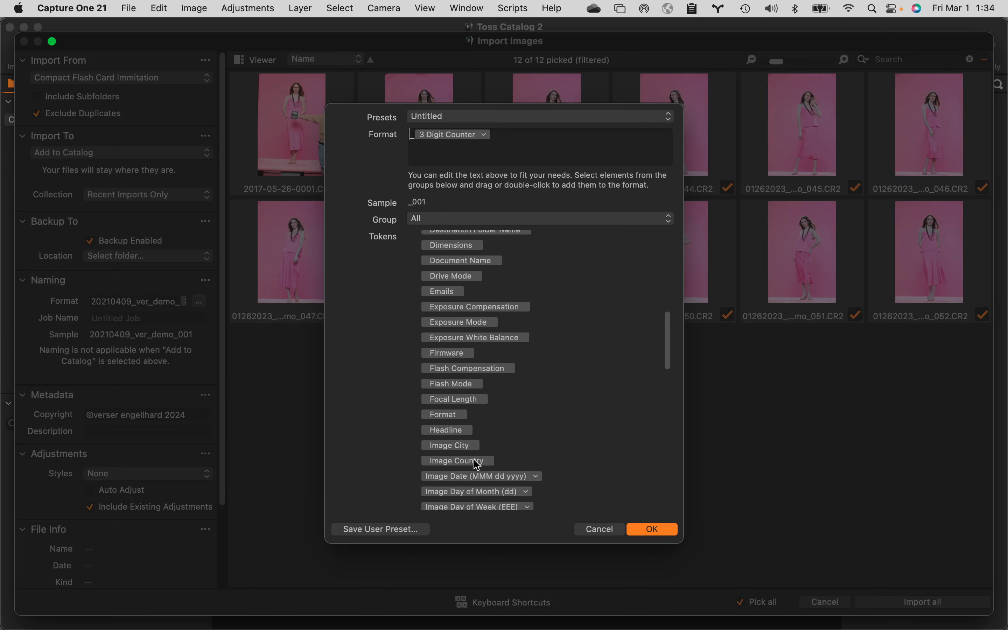
scroll(477, 464, "down", 2)
scroll(477, 465, "up", 3)
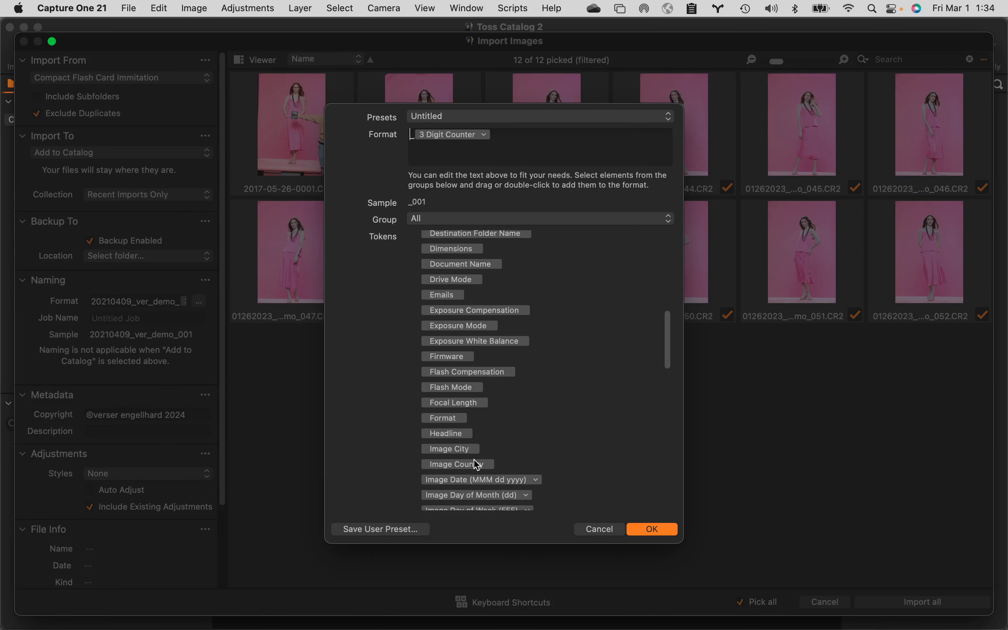
scroll(478, 464, "down", 7)
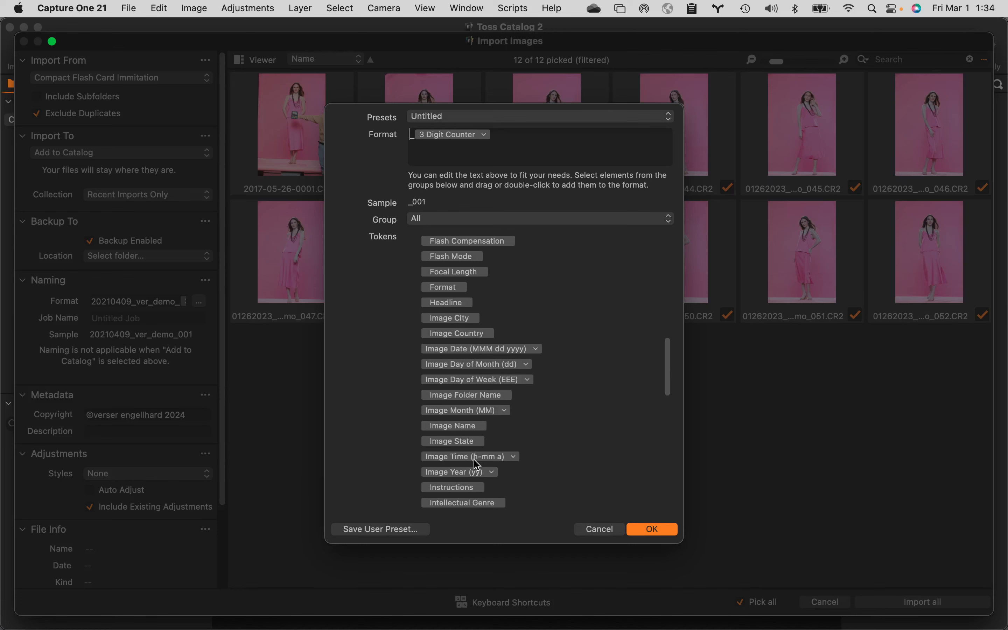
scroll(477, 464, "down", 1)
scroll(491, 468, "down", 4)
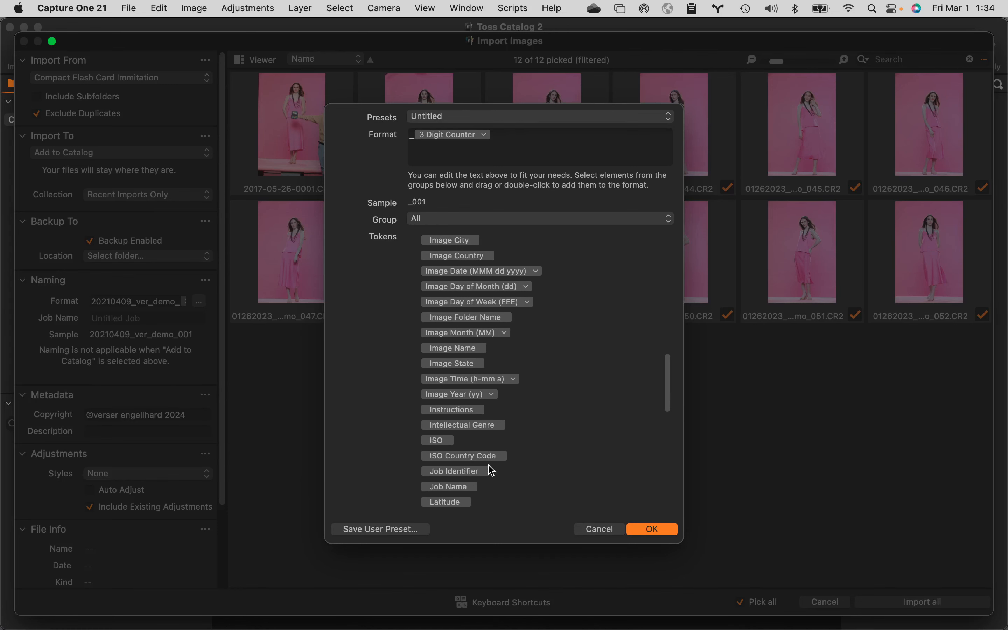
scroll(491, 470, "down", 4)
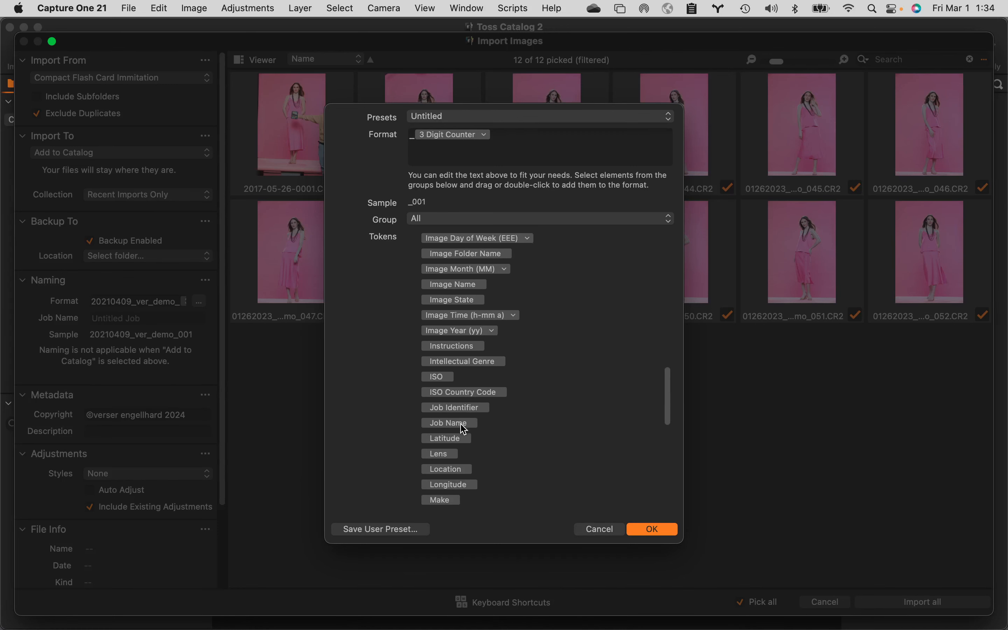
left_click_drag(463, 427, 433, 136)
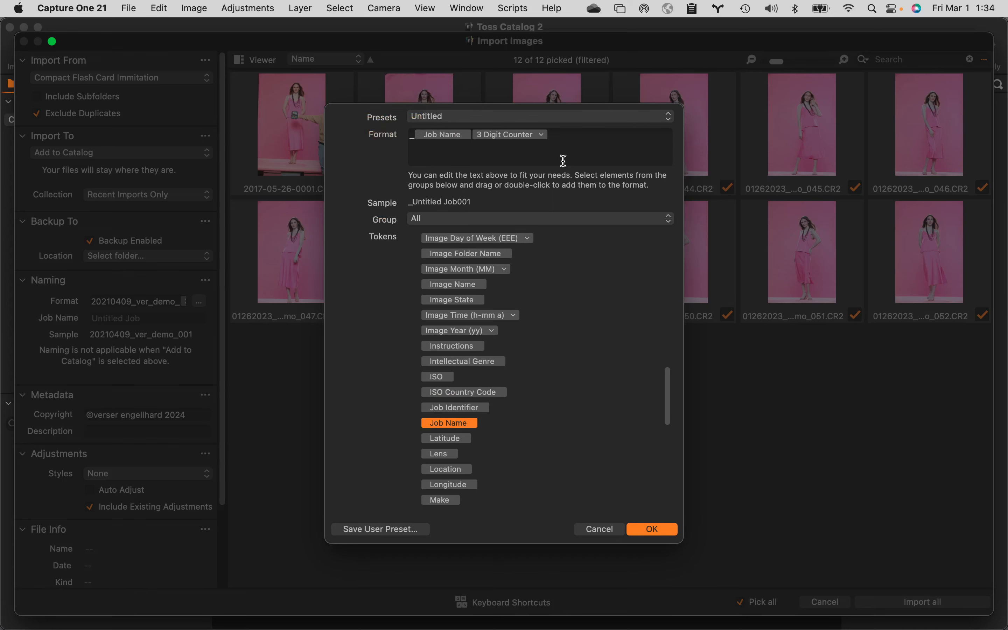
left_click(416, 136)
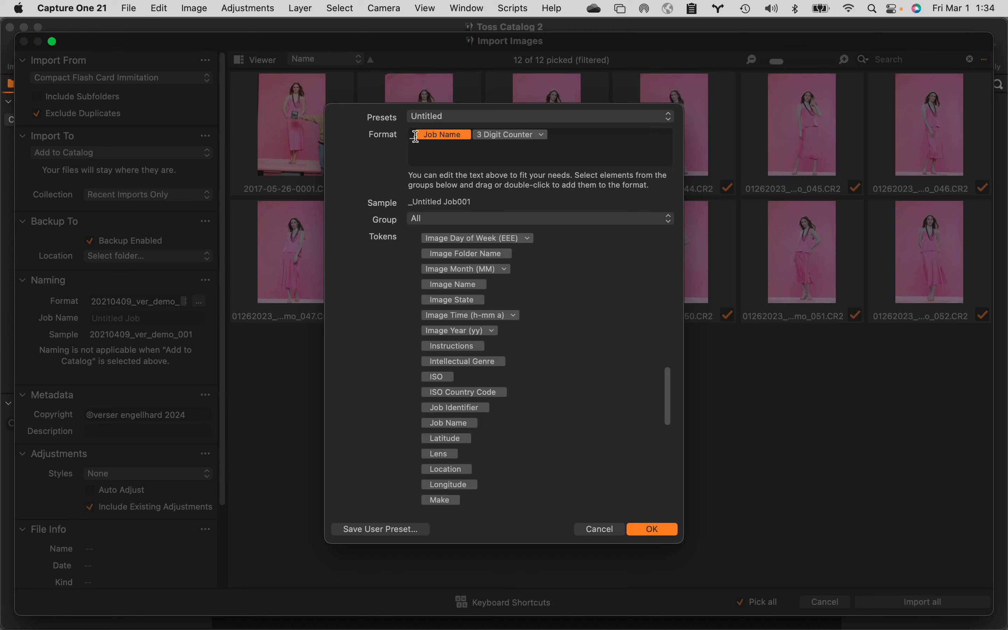
key("BackSpace")
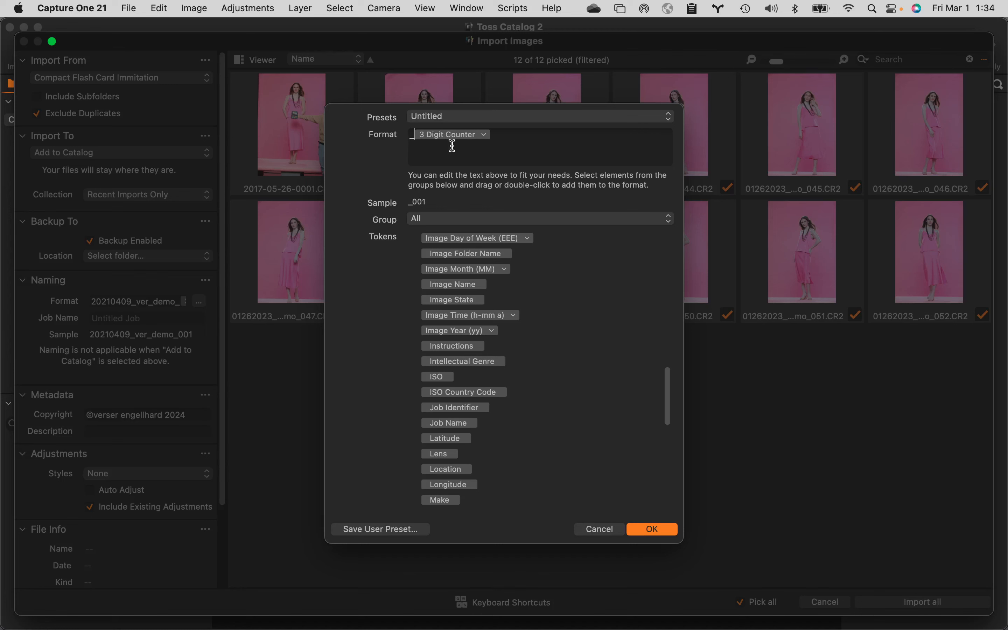
Step: Clear the naming format completely and rebuild it with the Job Name token followed by an underscore
key("BackSpace")
key("BackSpace")
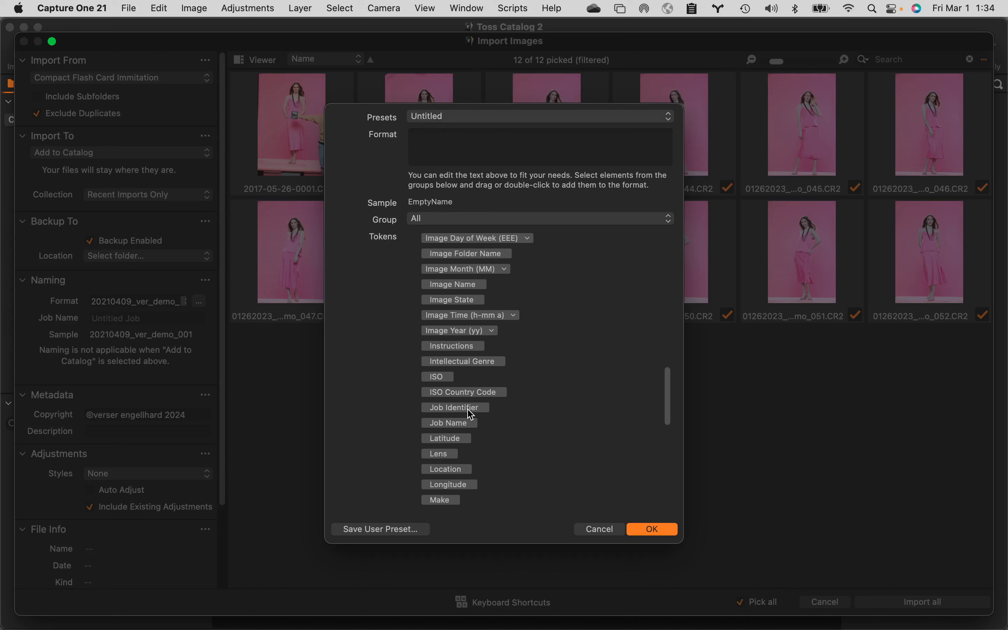
left_click_drag(453, 424, 448, 137)
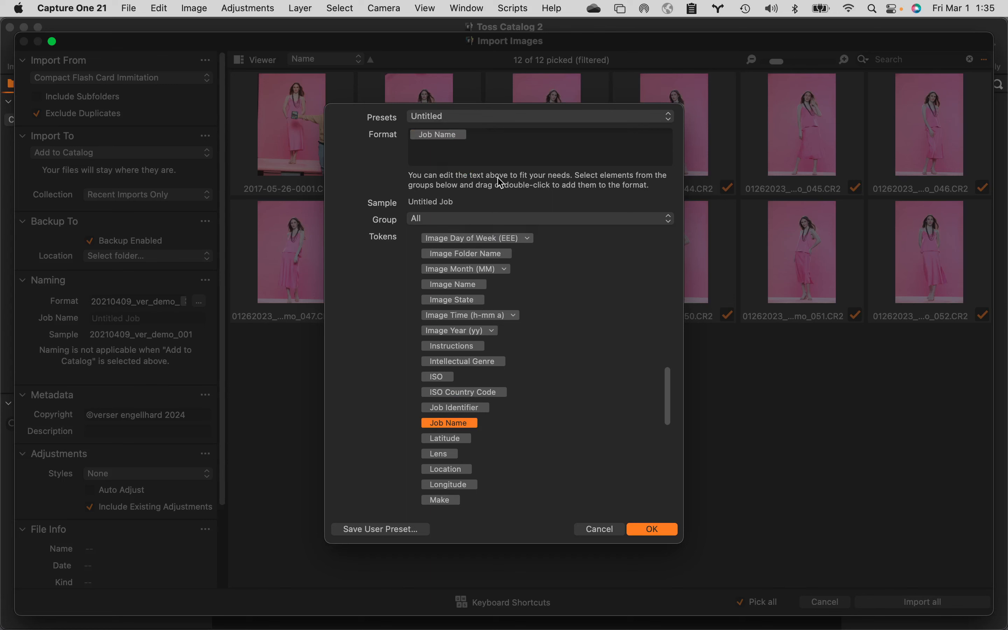
left_click(508, 130)
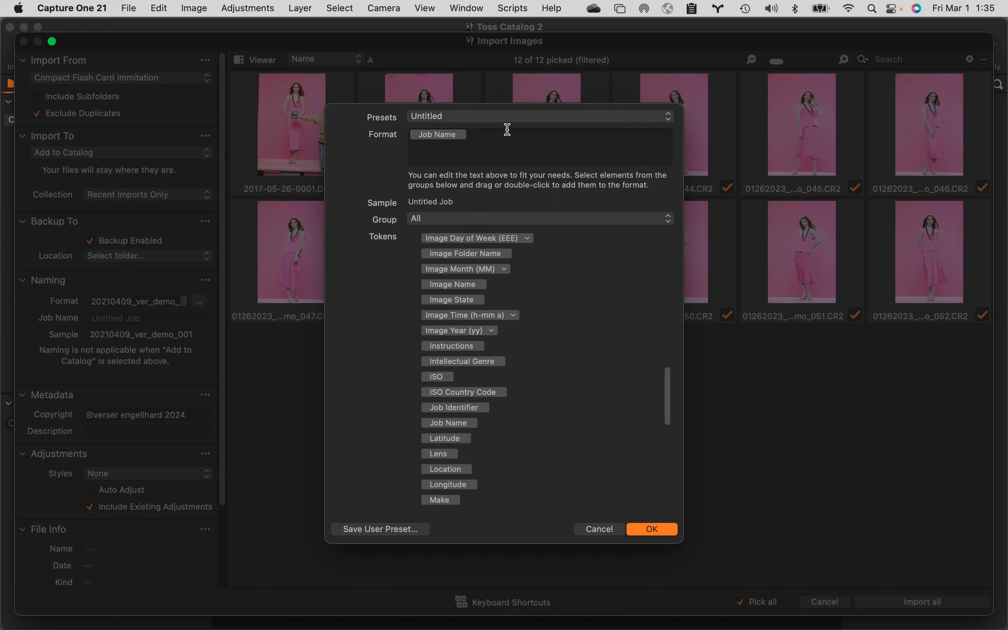
scroll(542, 376, "up", 15)
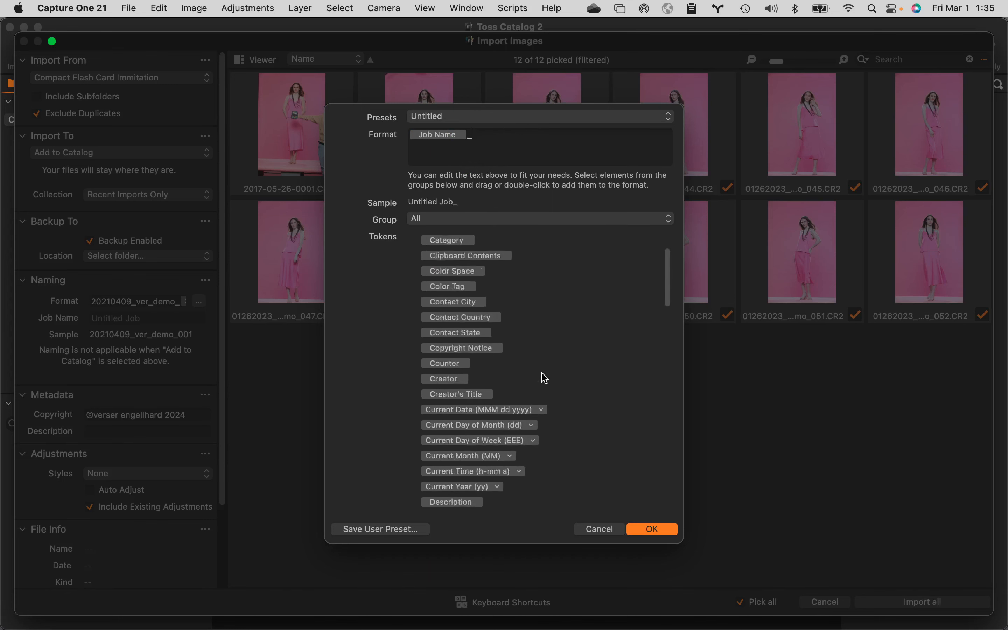
Step: Append a counter token after the underscore, set it to 3 Digit Counter, and apply the naming format
left_click_drag(478, 245, 565, 140)
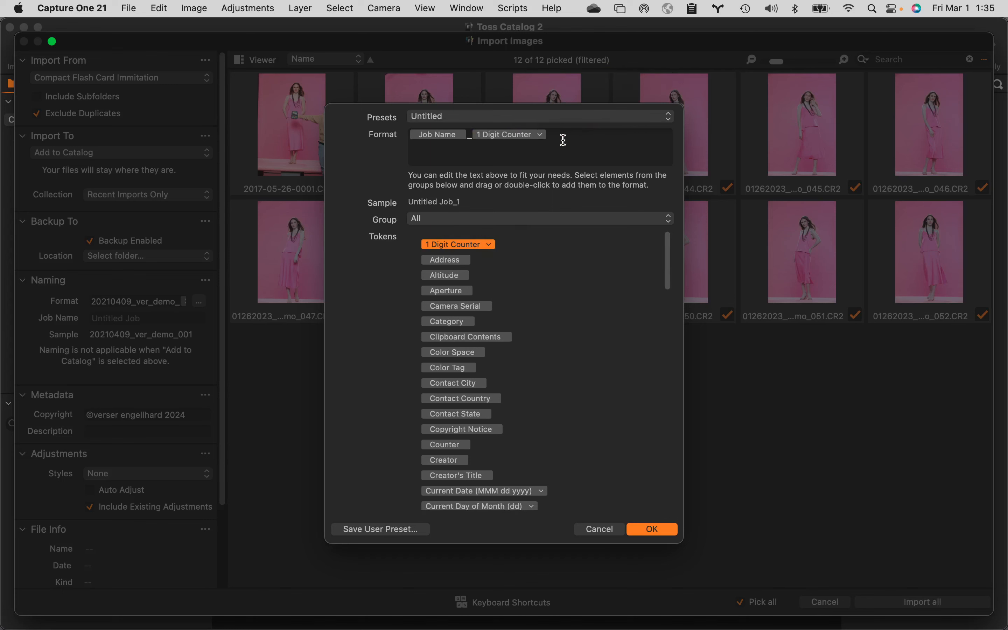
left_click(540, 136)
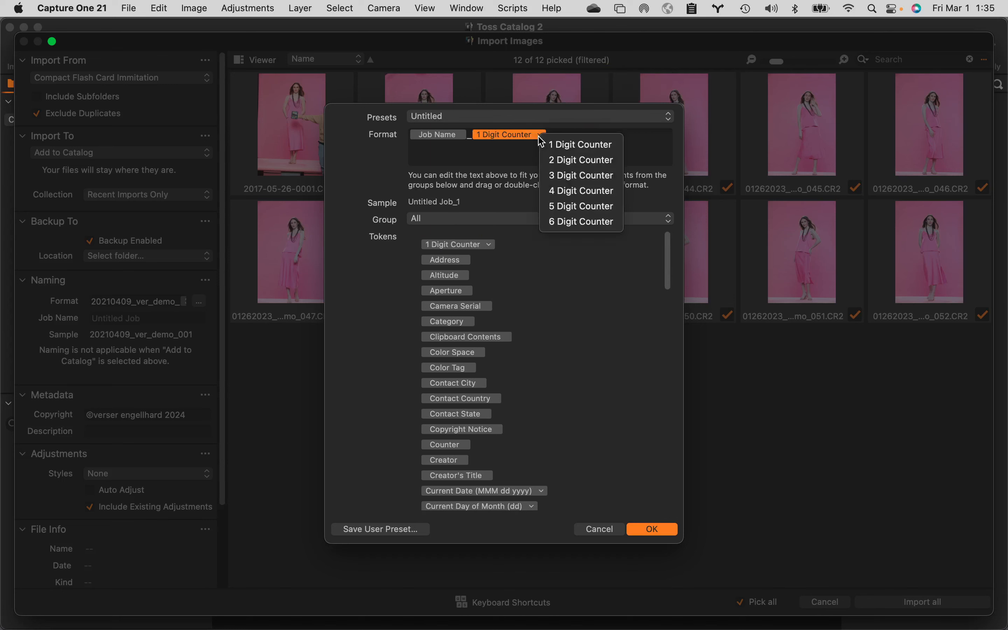
left_click(566, 176)
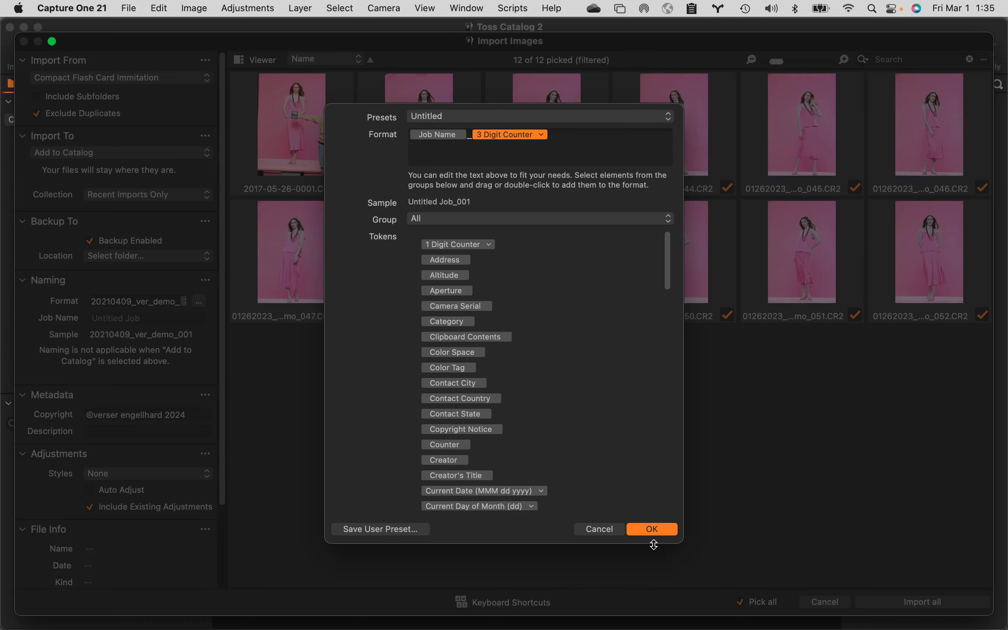
left_click(652, 530)
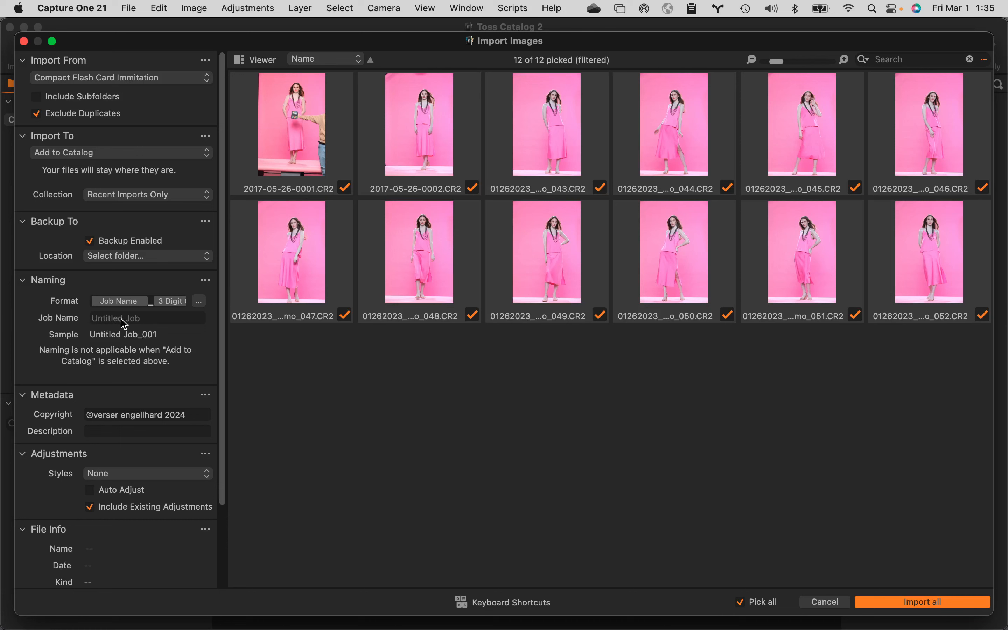
Step: Review the import naming format in its editor and leave it without changes
left_click(141, 301)
left_click(200, 301)
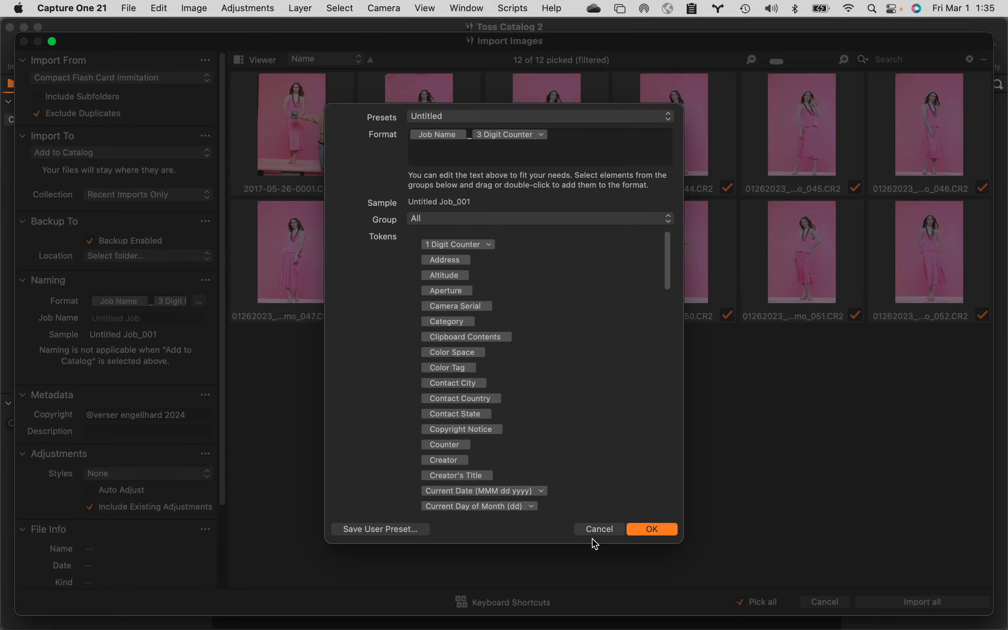
left_click(600, 529)
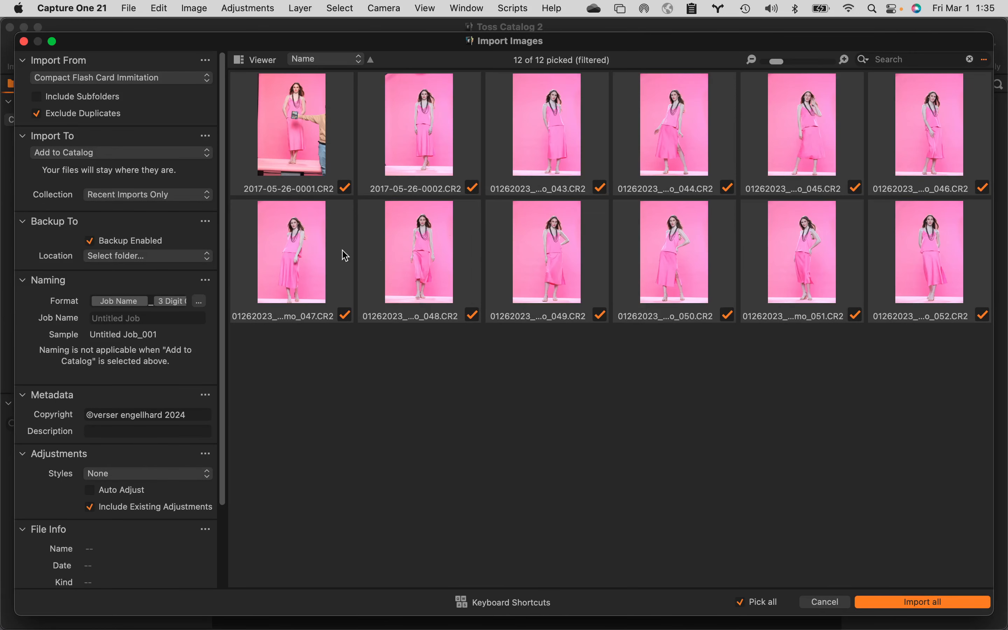
Step: Close the image import window, reopen it for the catalog, and expand the Naming settings
left_click(99, 6)
mouse_move(131, 5)
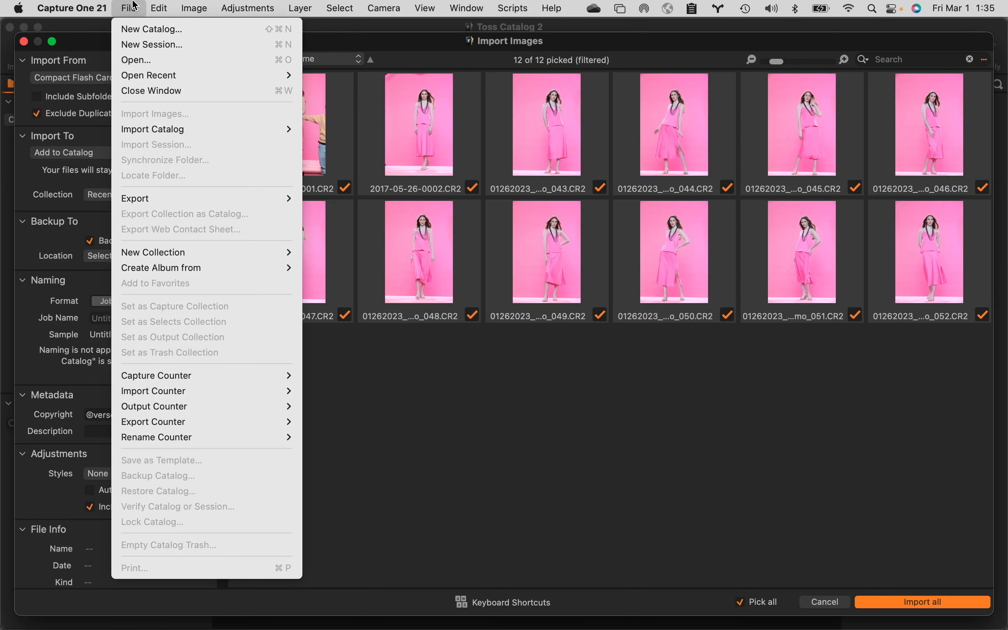
left_click(135, 5)
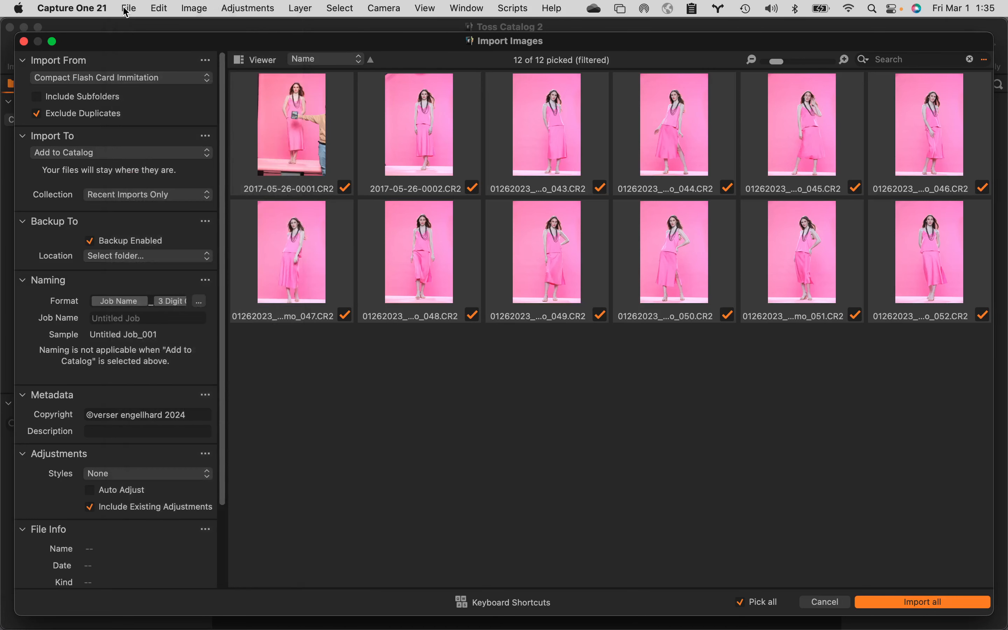
left_click(24, 42)
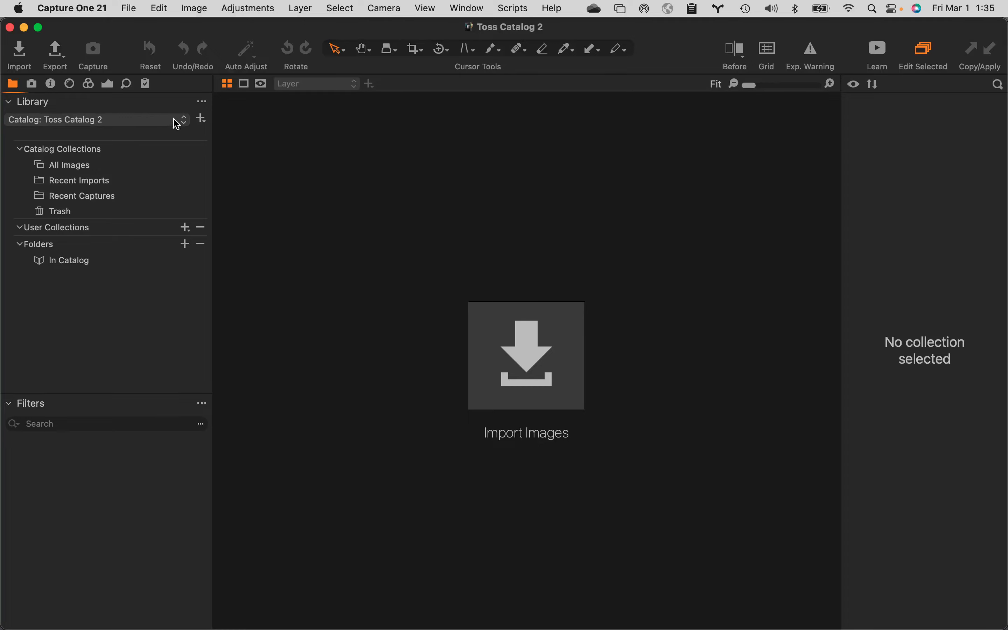
left_click(20, 50)
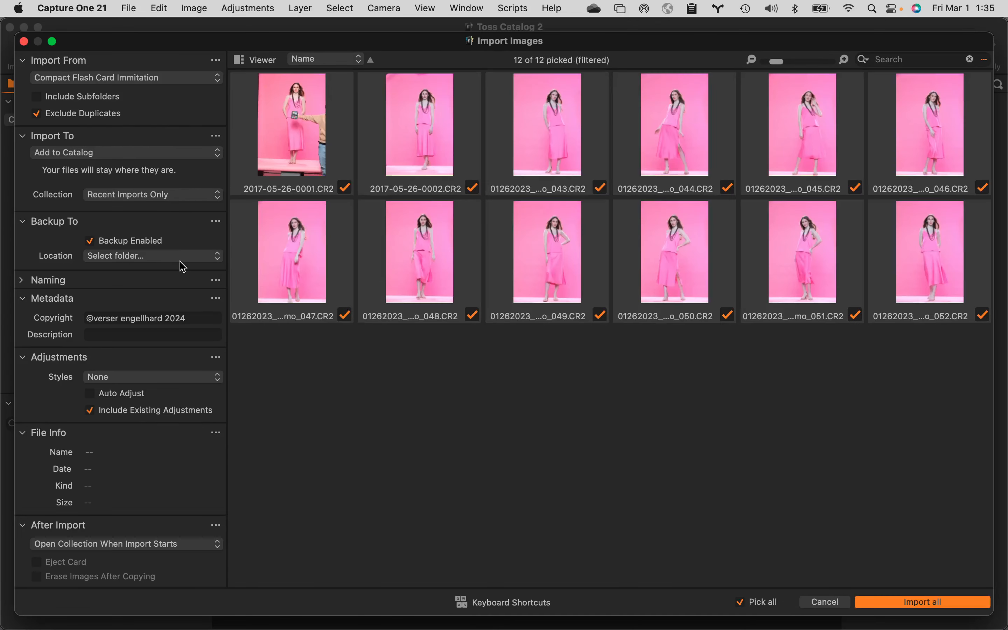
left_click(25, 282)
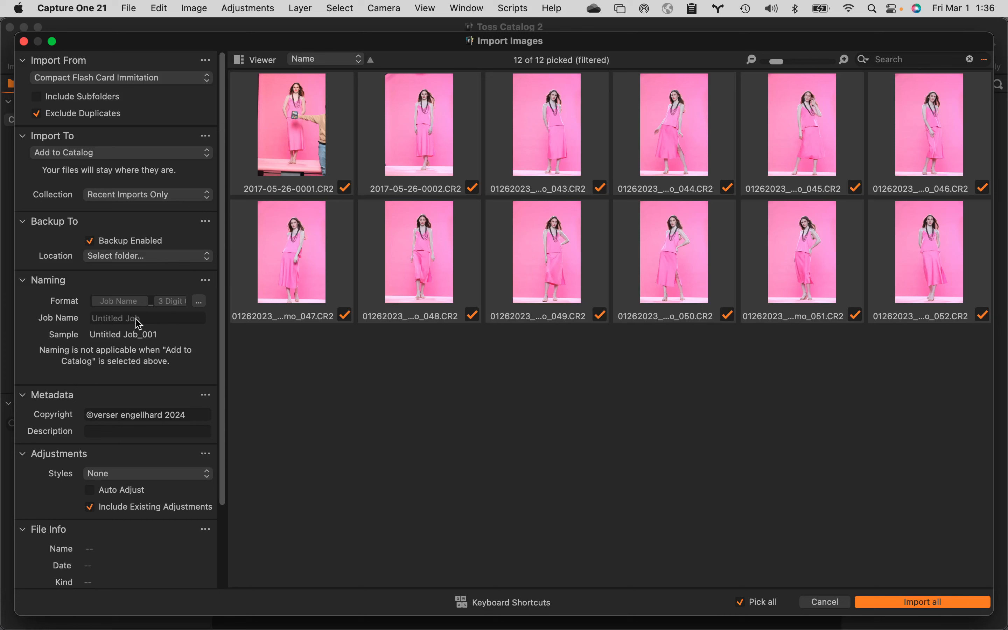
Step: Review the import counter options and the naming format editor, and leave both without changes
left_click(206, 281)
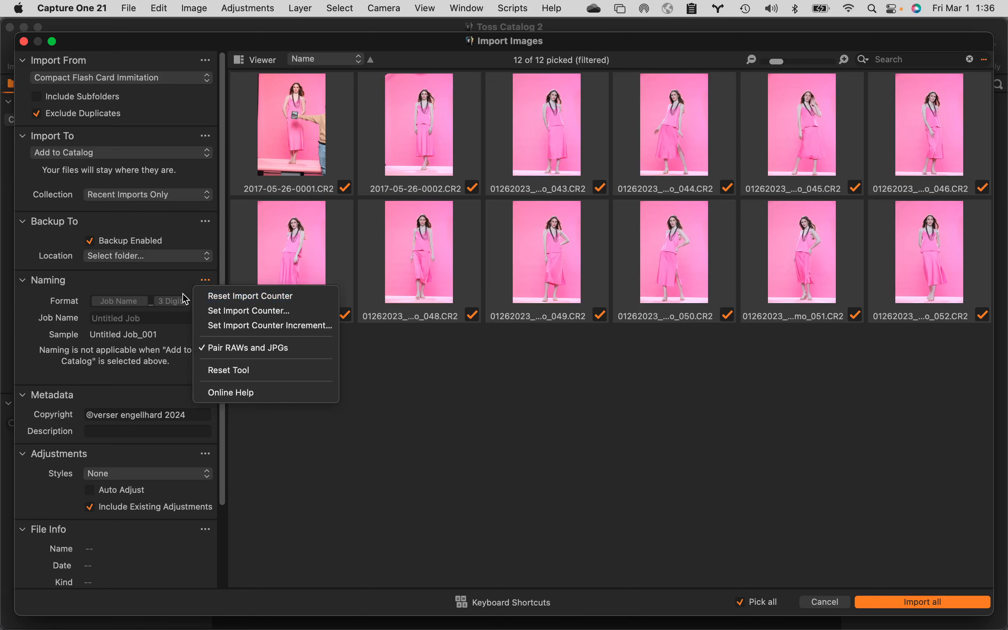
left_click(165, 284)
left_click(199, 301)
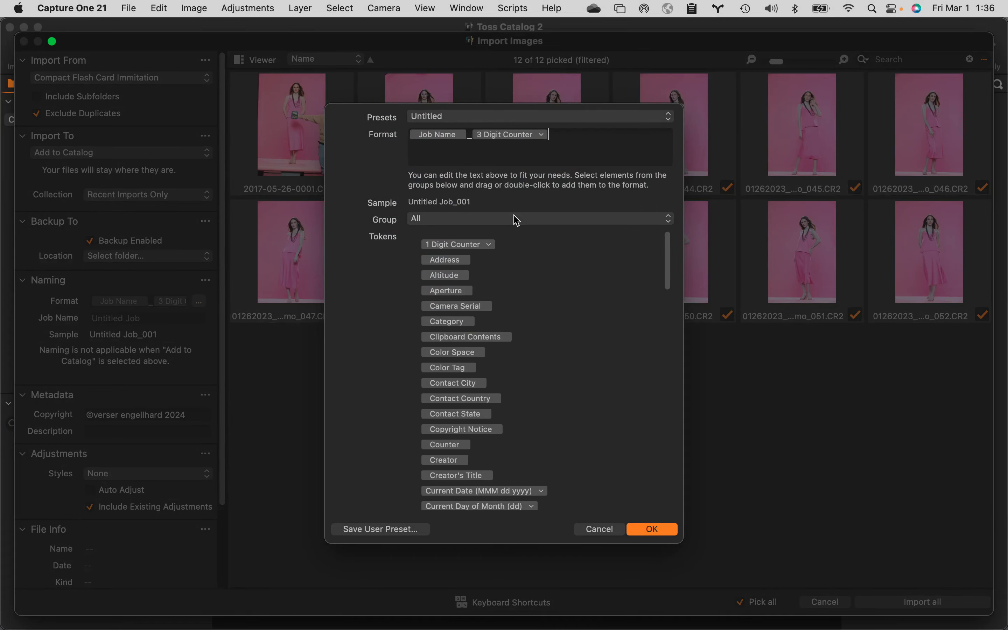
left_click(609, 533)
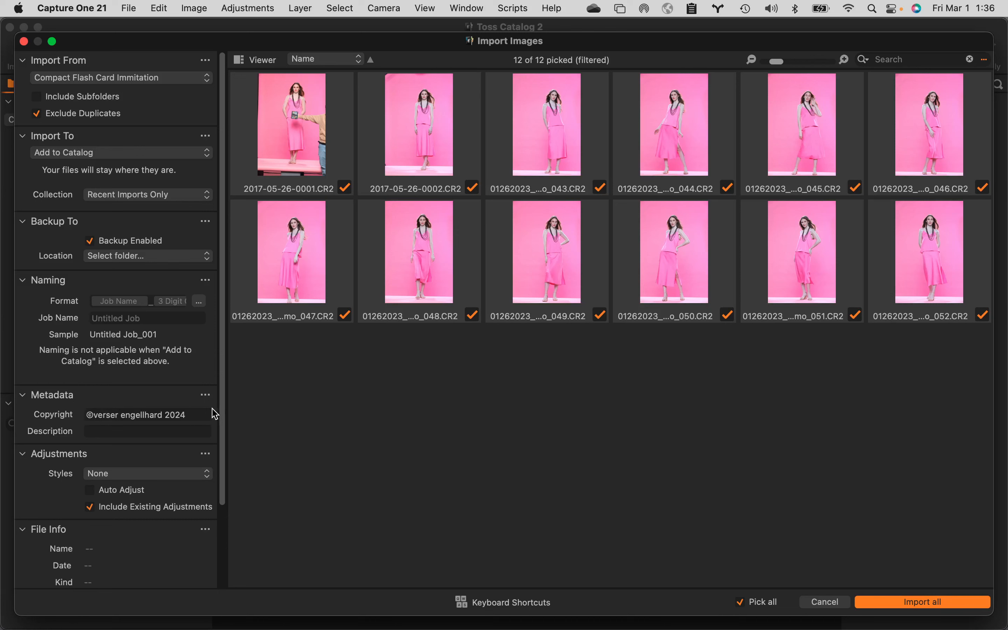
Step: Replace the import copyright metadata with a © symbol followed by the copyright holder's name
left_click(206, 396)
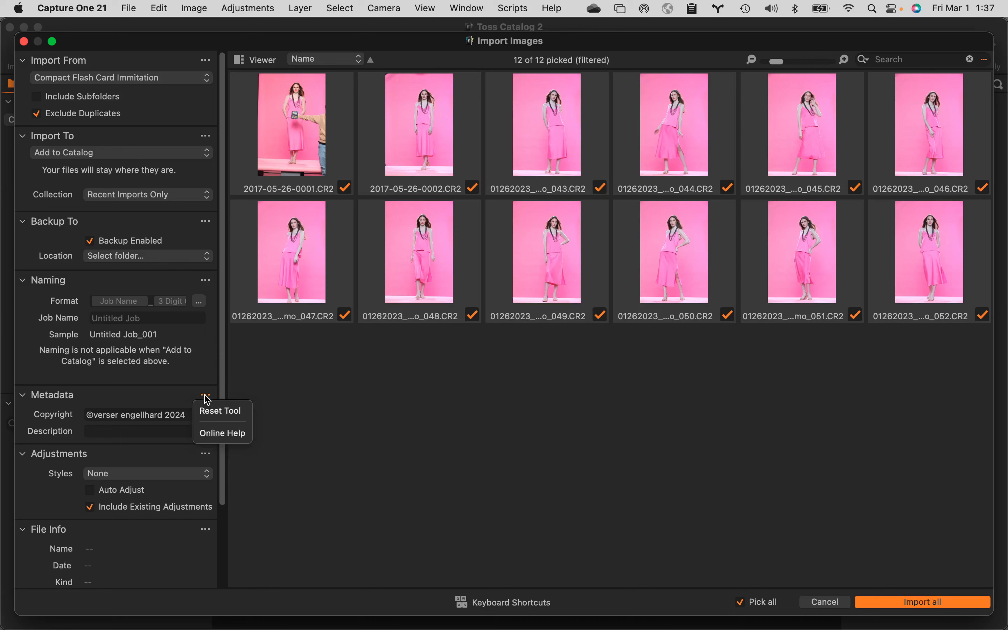
left_click(227, 386)
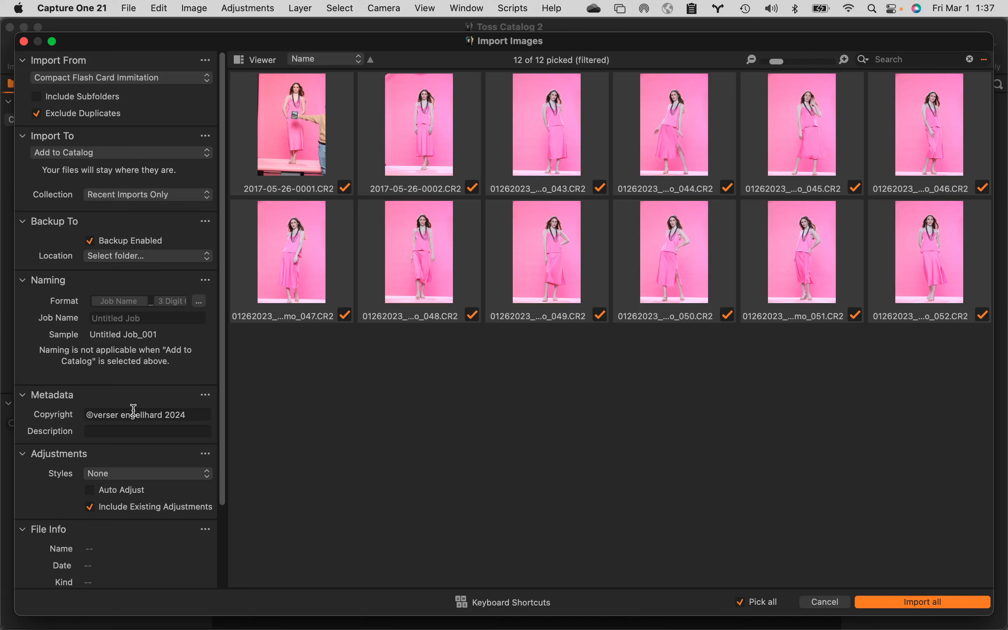
left_click(193, 411)
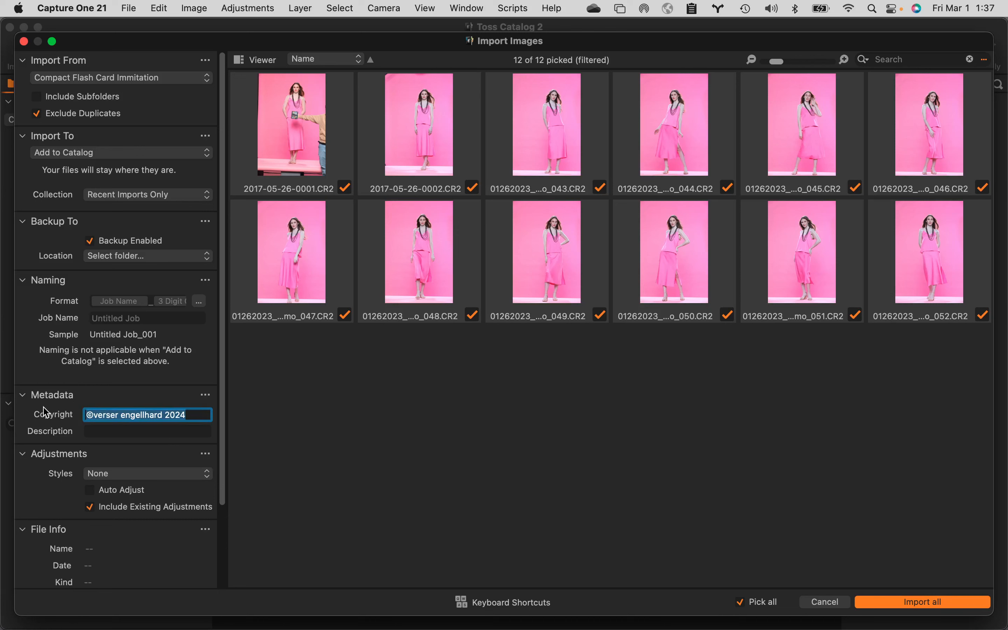
type("©")
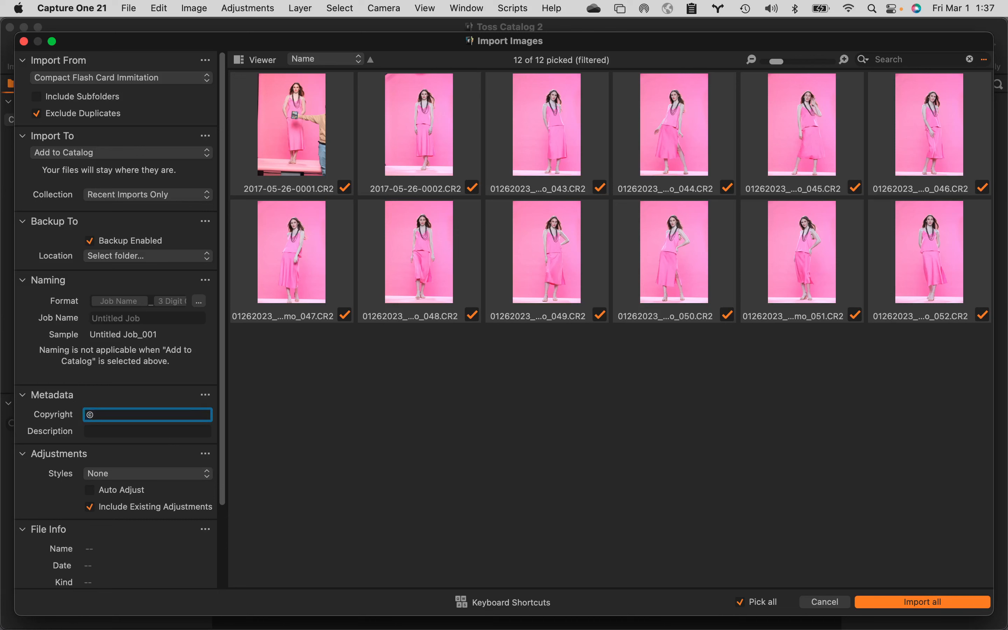
type(" verser engelhard")
Step: Examine the styles and presets available for applying on import, leaving the Styles setting at None
left_click(130, 476)
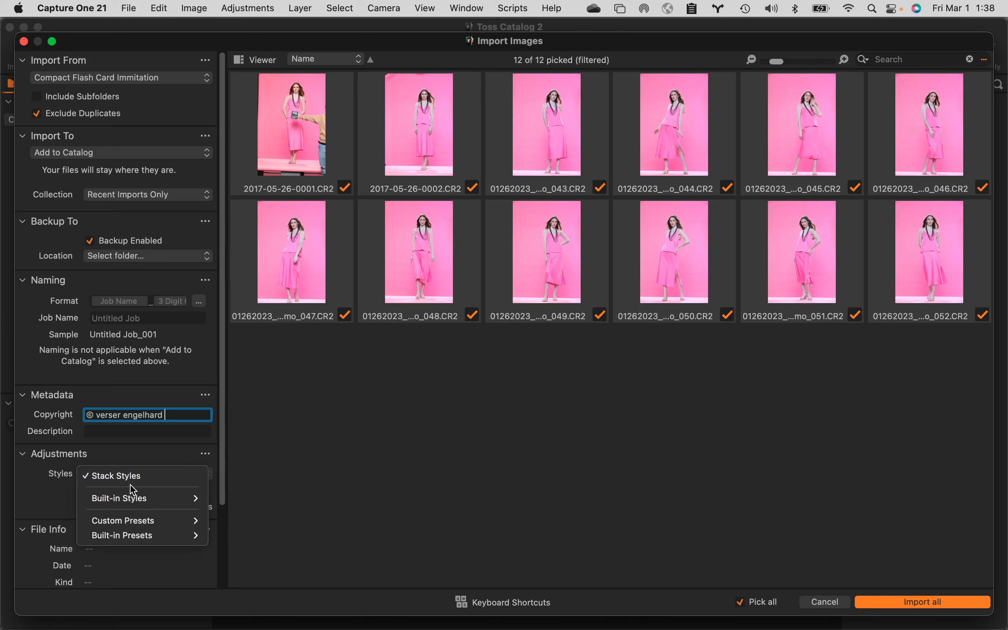
mouse_move(110, 519)
left_click(171, 370)
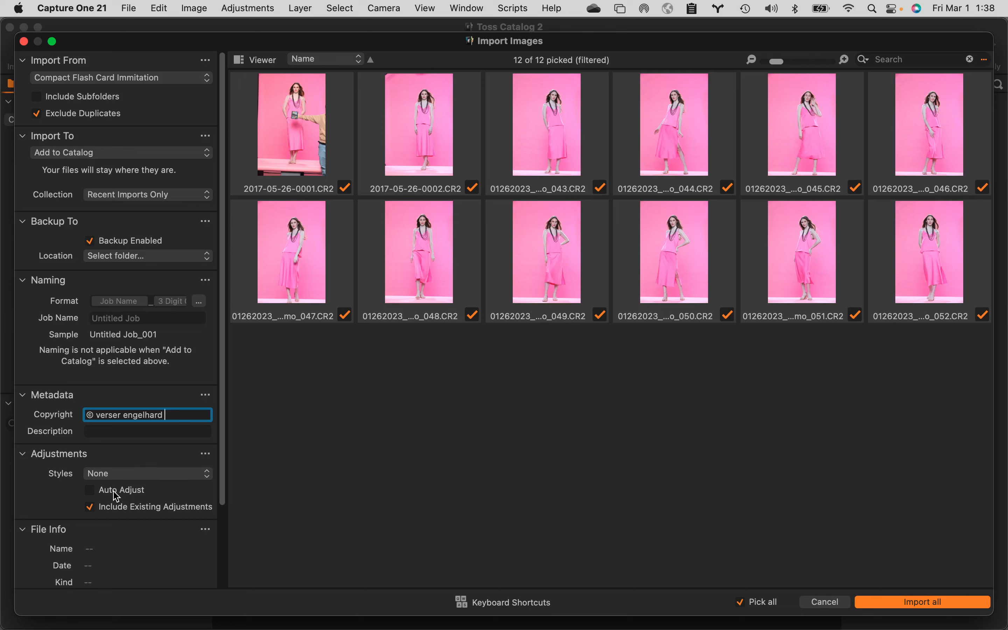
left_click(160, 475)
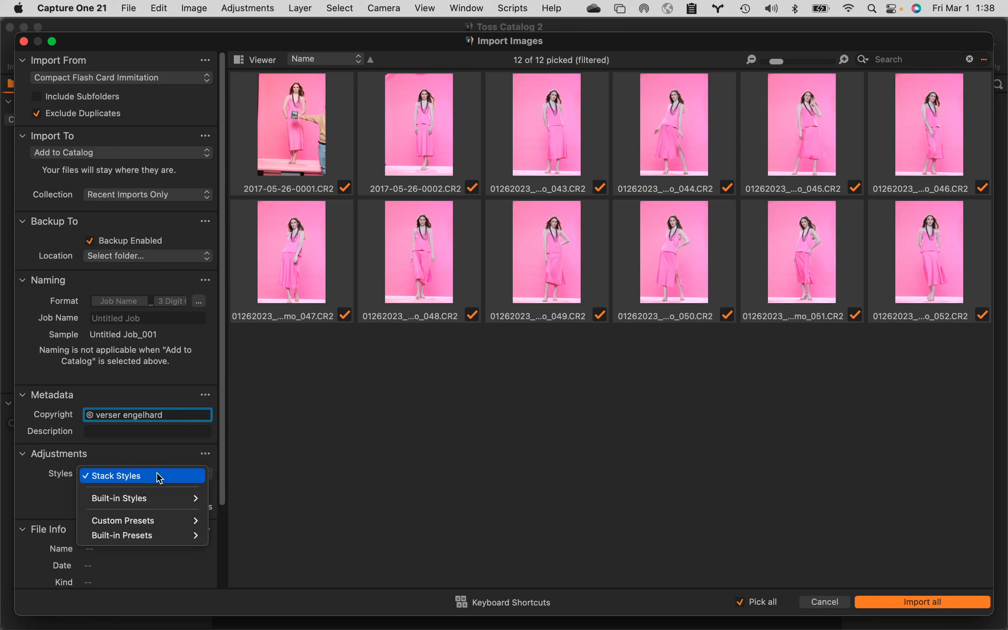
left_click(31, 503)
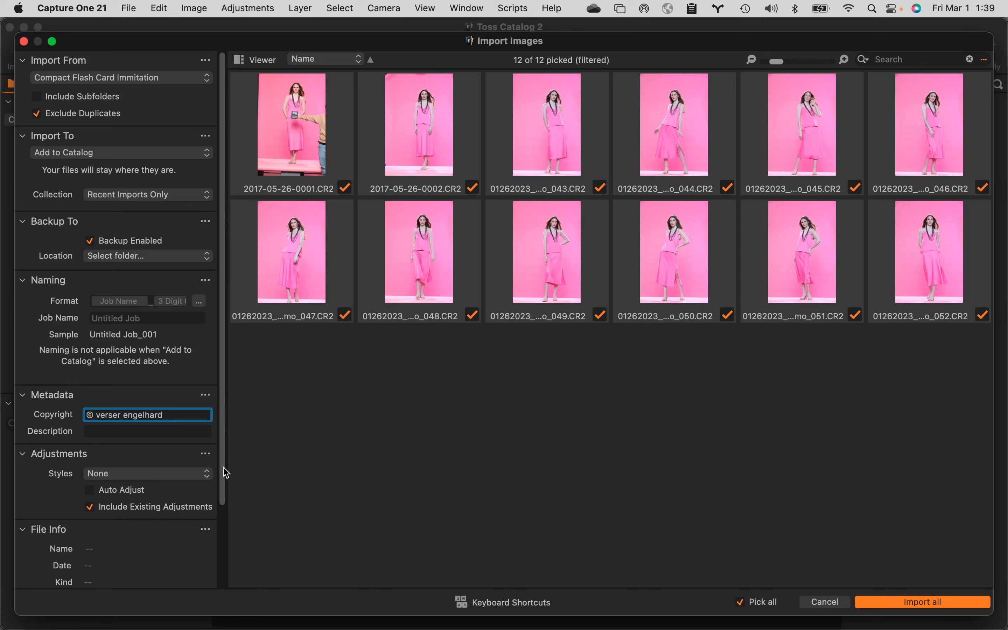
Step: Select image 2017-05-26-0001.CR2 in the import preview and inspect its file info
left_click_drag(224, 467, 230, 594)
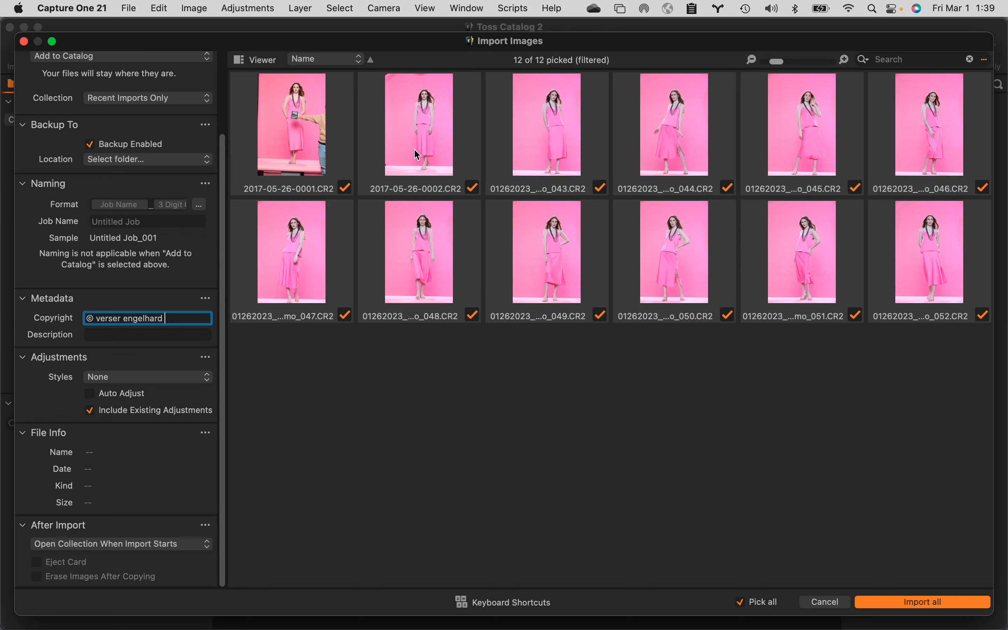
left_click(292, 111)
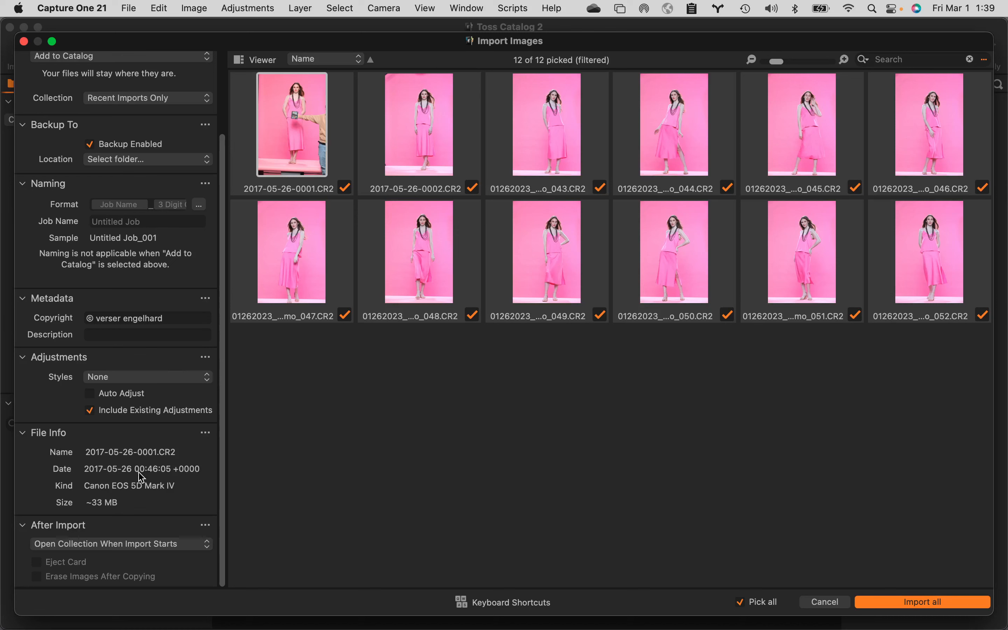
scroll(180, 503, "down", 1)
scroll(124, 536, "down", 1)
Step: Set the After Import behaviour to Notify When Done
left_click(185, 551)
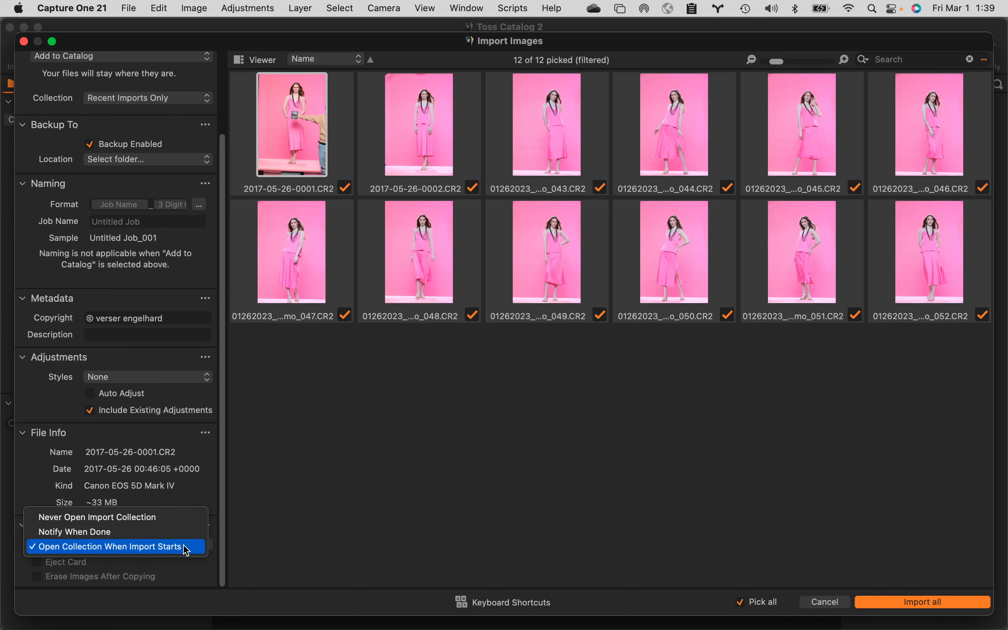
left_click(143, 535)
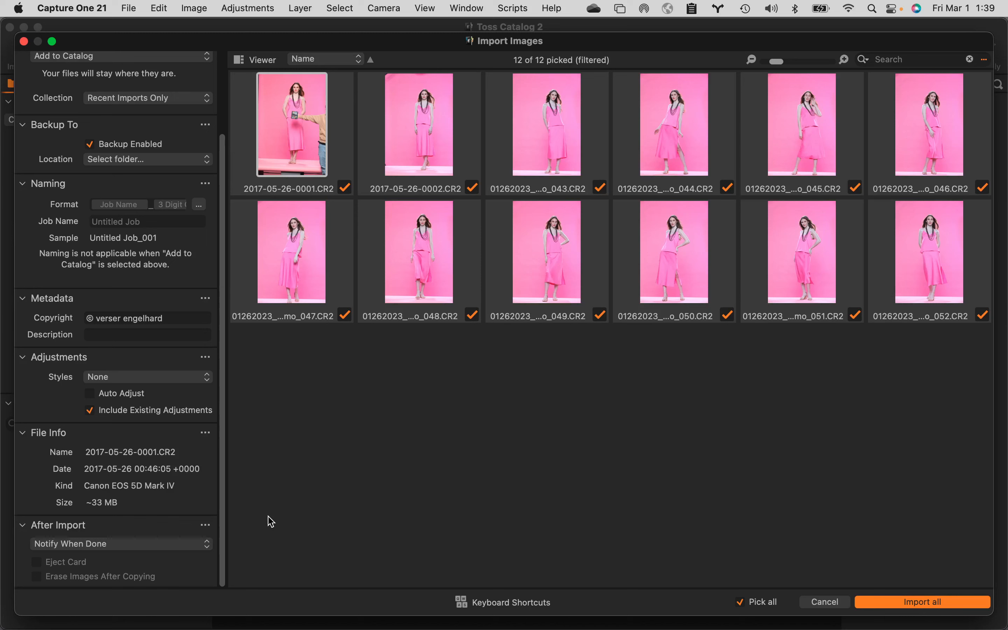
scroll(151, 527, "down", 1)
Step: Unpick all images, pick only the ones numbered 043, 050 and 044, and pick all images again
left_click(741, 603)
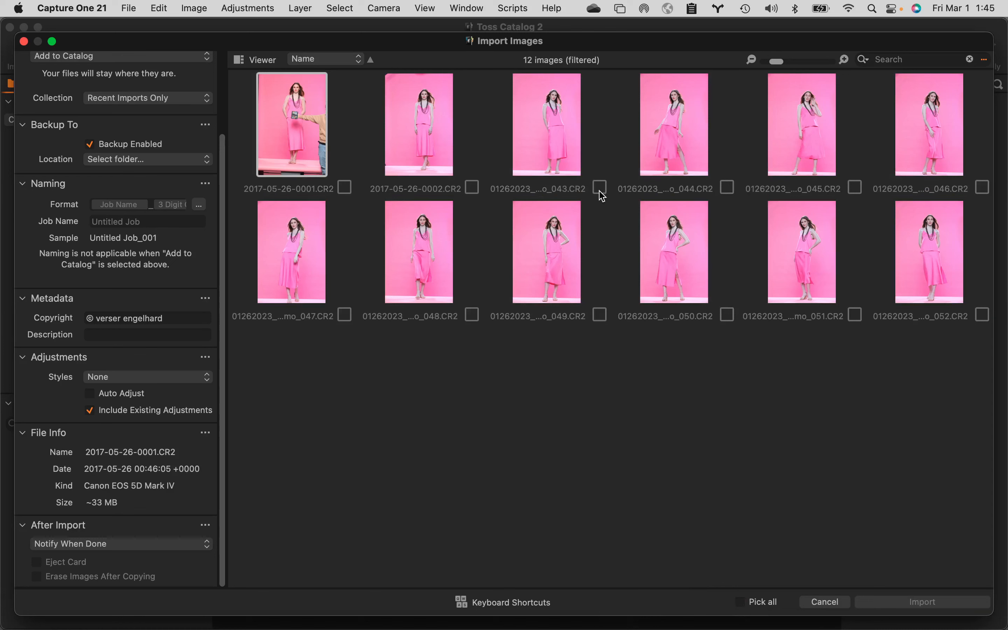
left_click(600, 188)
left_click(685, 301)
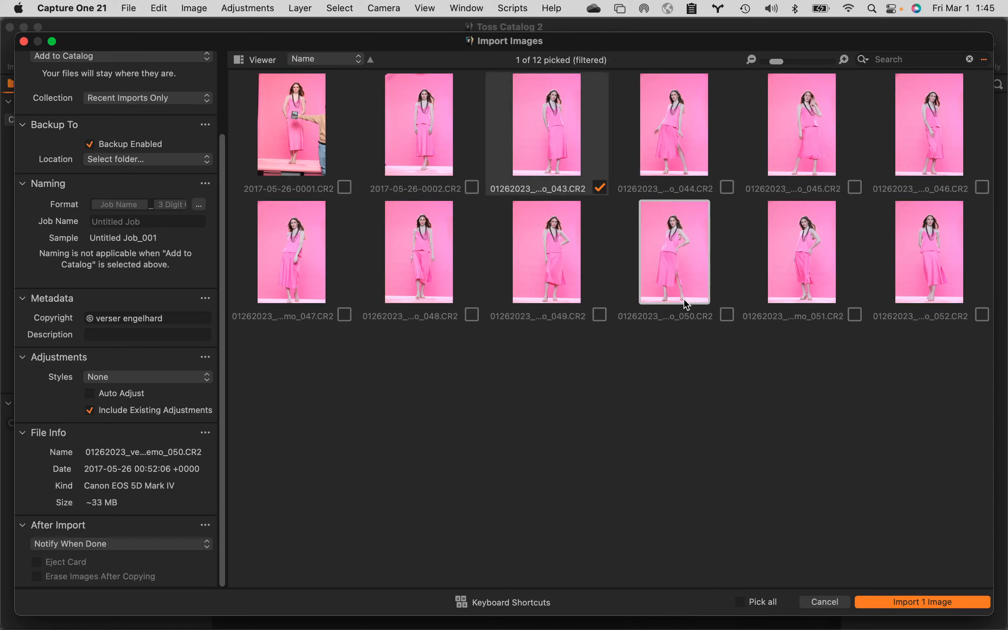
left_click(728, 315)
left_click(728, 190)
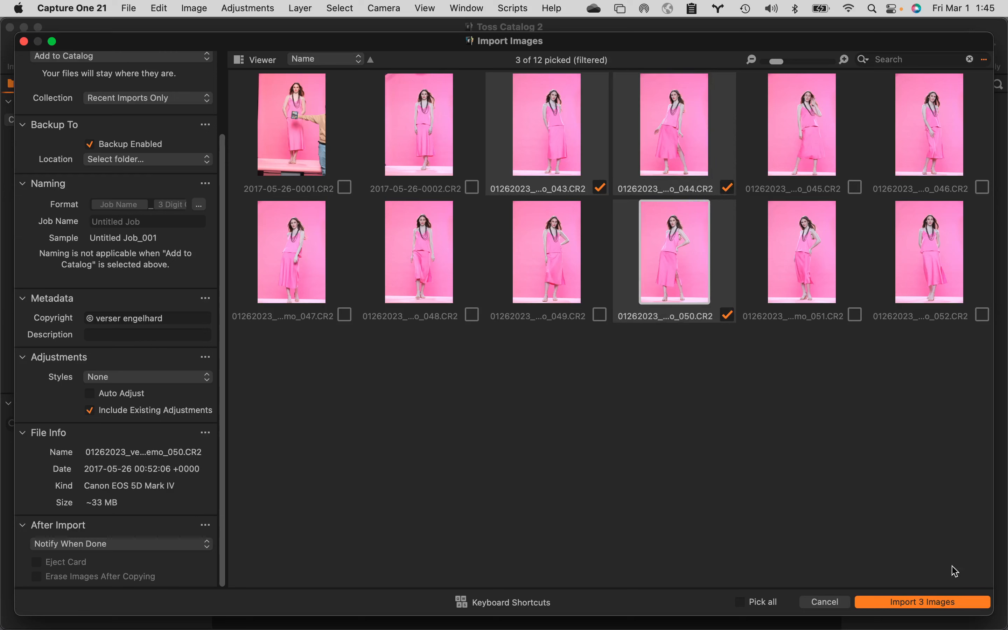
left_click(742, 605)
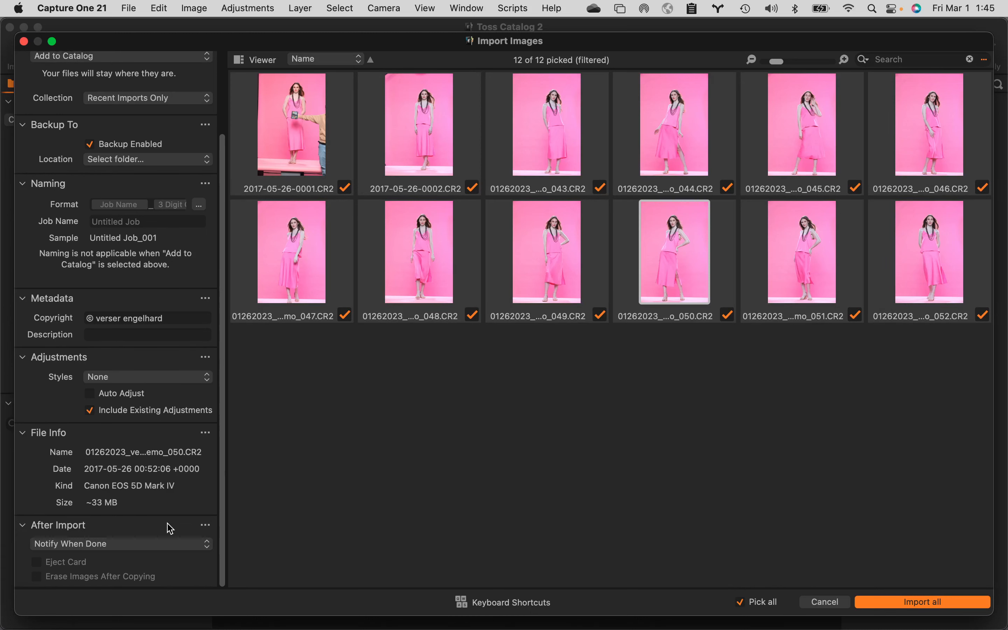
Step: Dismiss the backup folder selection, disable the import backup, and import all picked images into the catalog
left_click(922, 603)
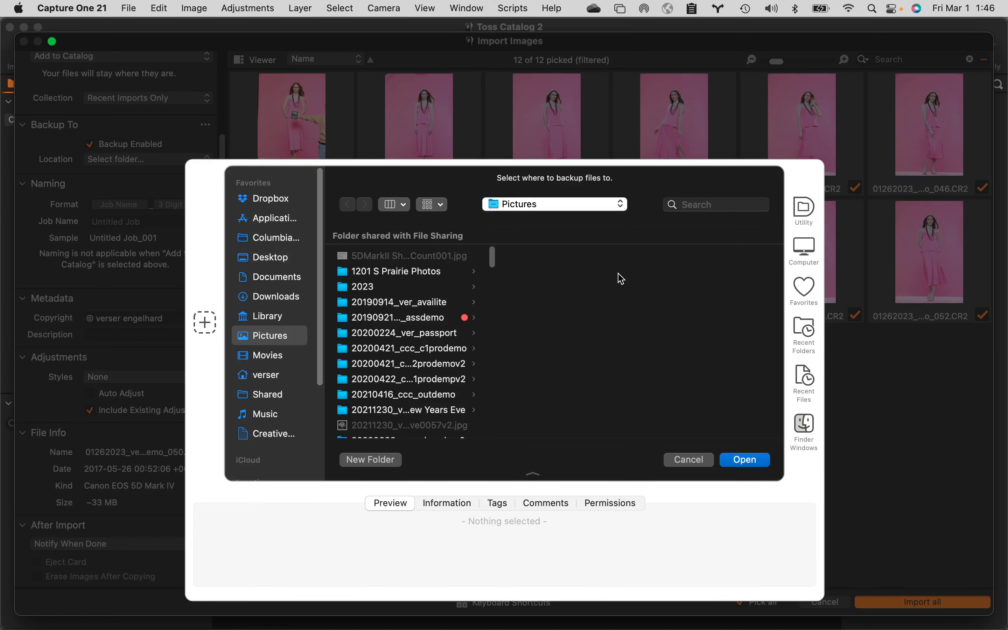
left_click(689, 460)
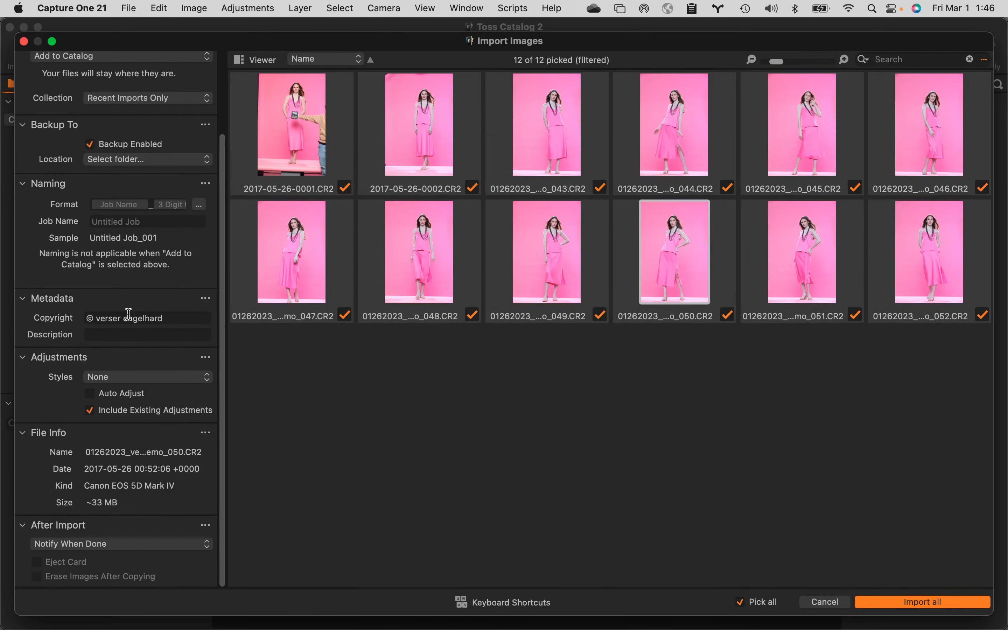
scroll(134, 288, "up", 2)
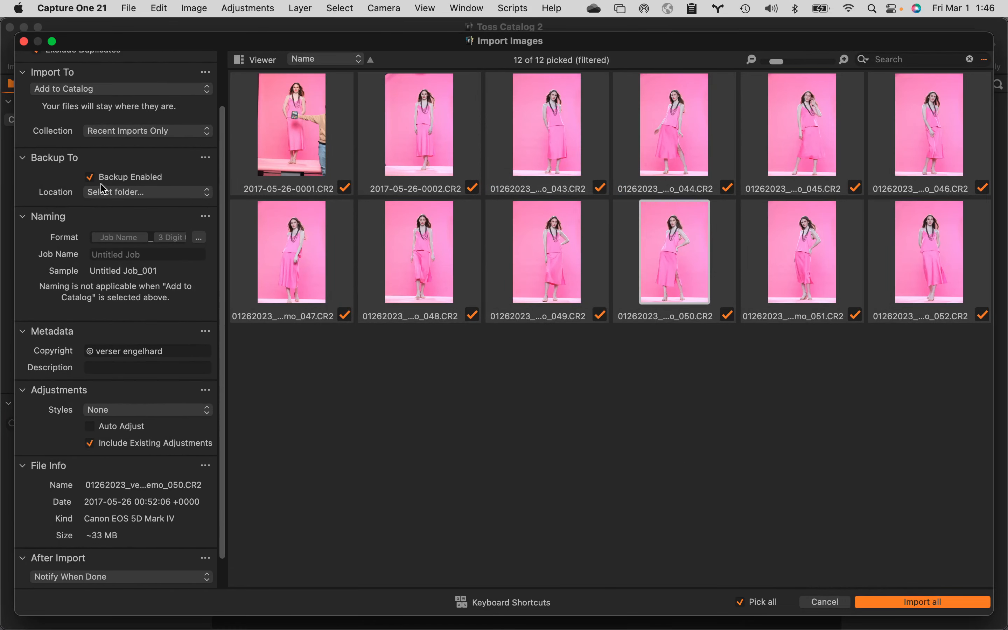
left_click(90, 177)
left_click(891, 604)
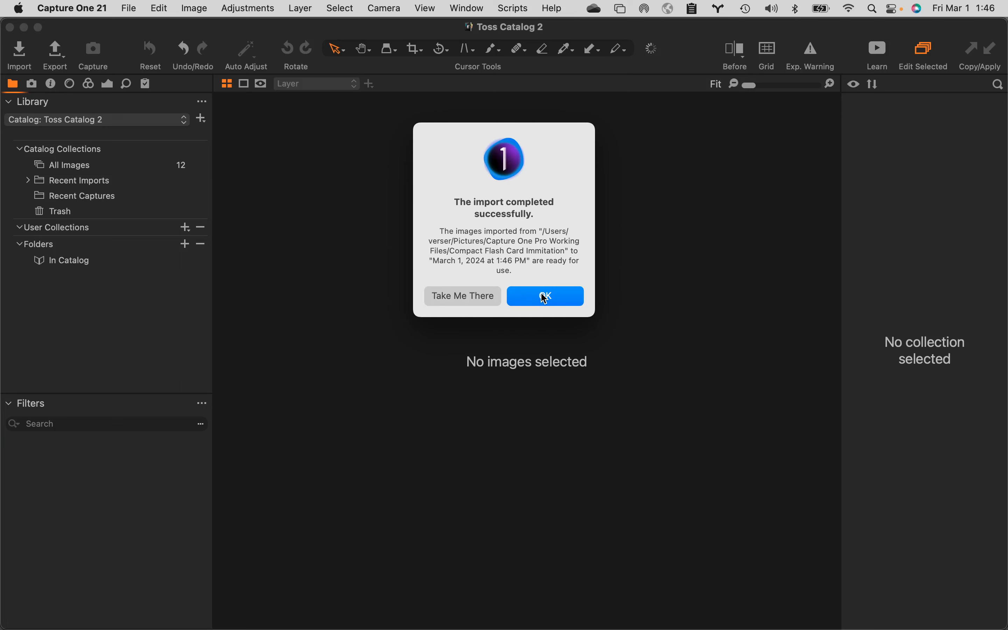
Step: Go to the imported images, view the All Images collection, and return to the March 1, 2024 at 1:46 PM import
left_click(457, 299)
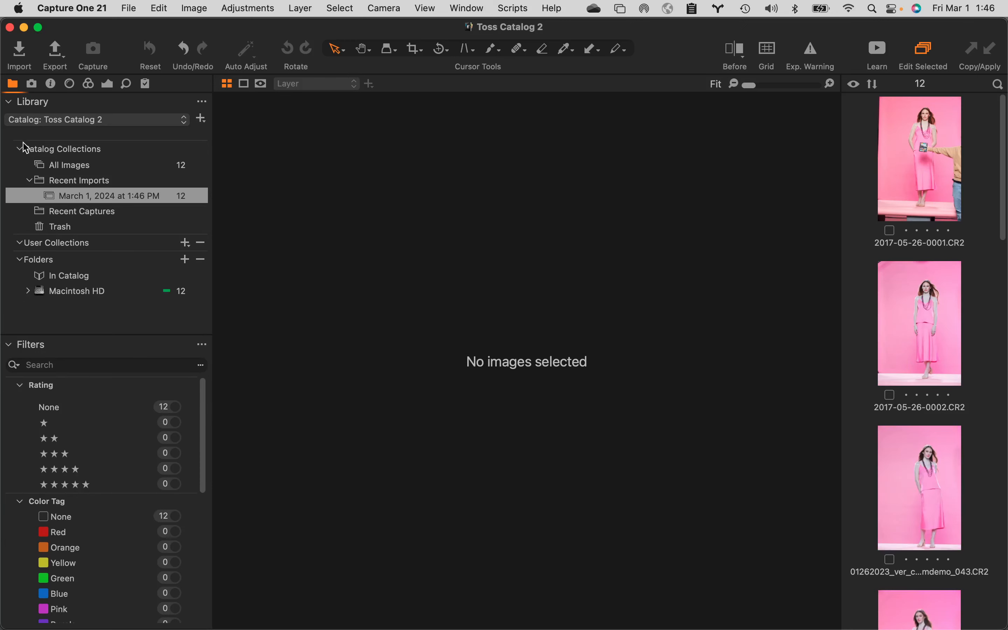
left_click(79, 169)
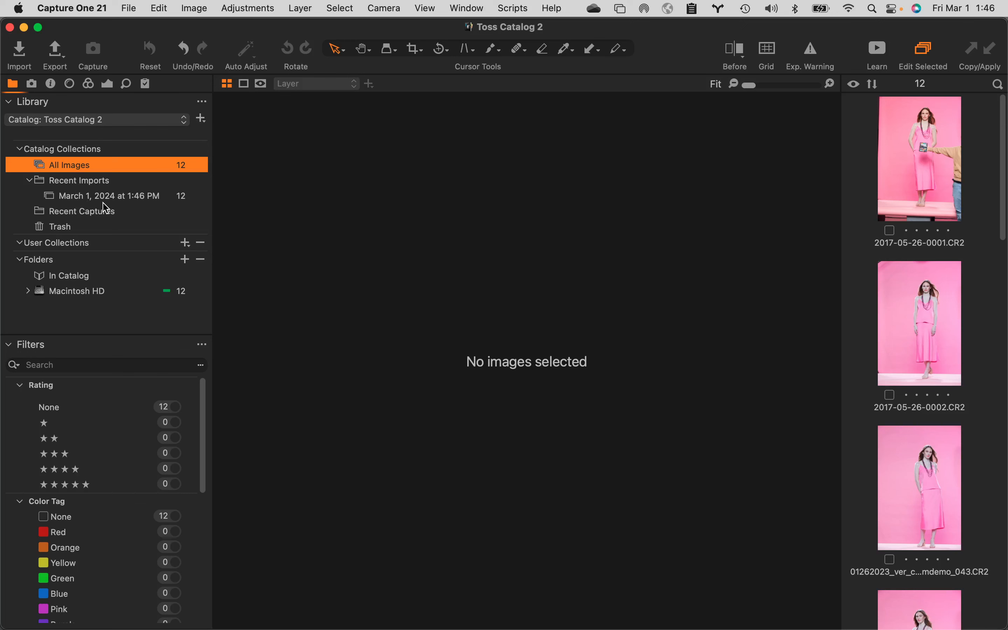
left_click(124, 196)
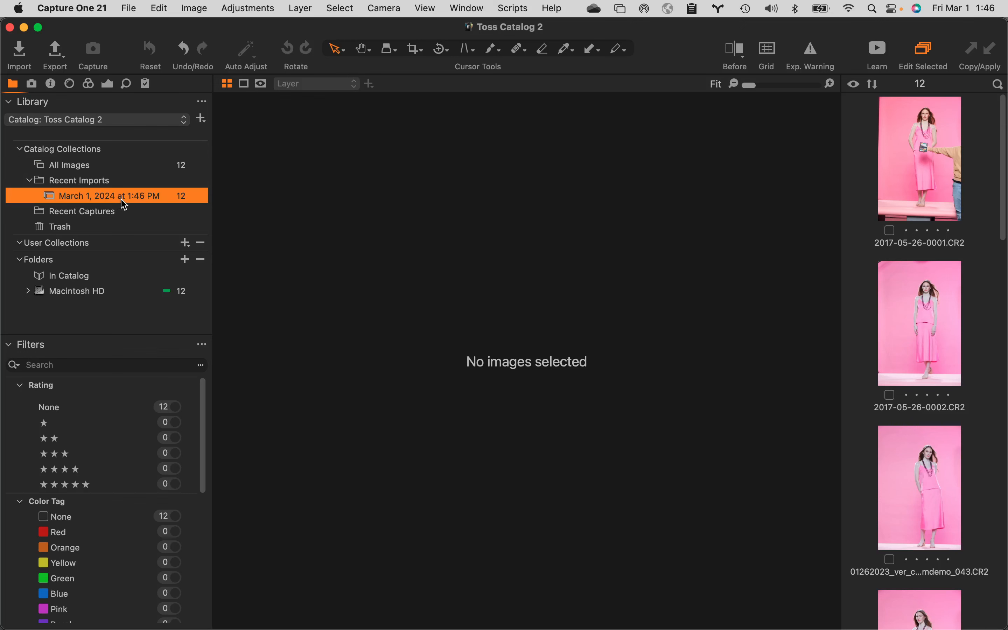
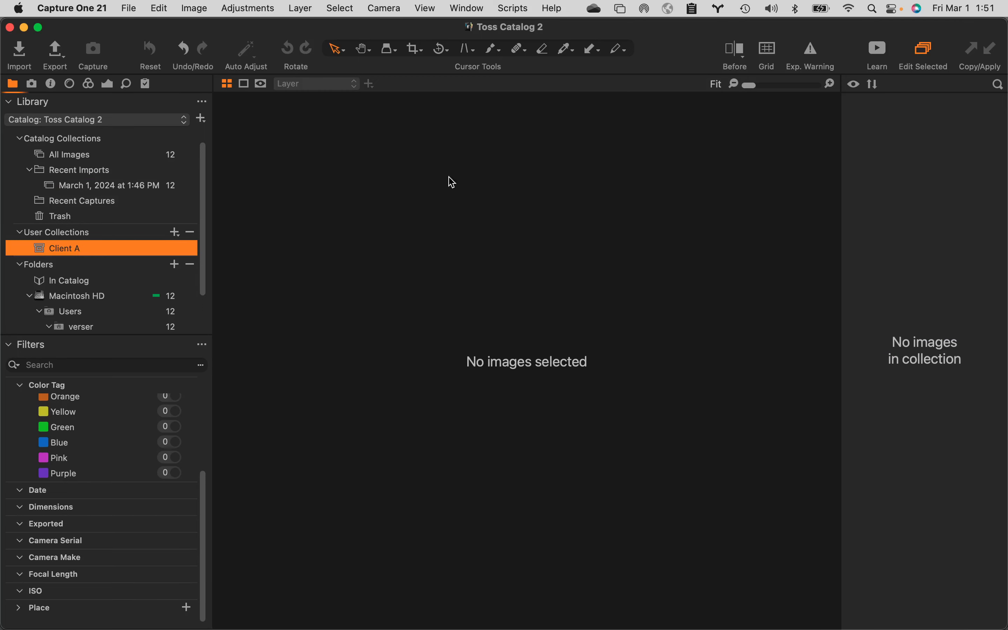
Step: View image 2017-05-26-0001.CR2 from the recent import collection, and open the Client A user collection
left_click(146, 184)
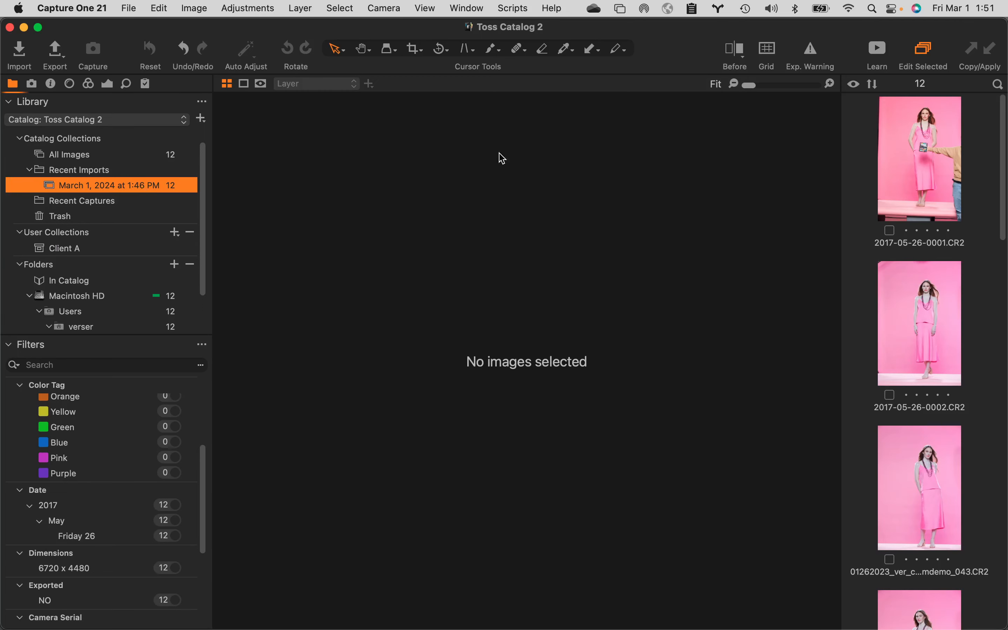
left_click(925, 146)
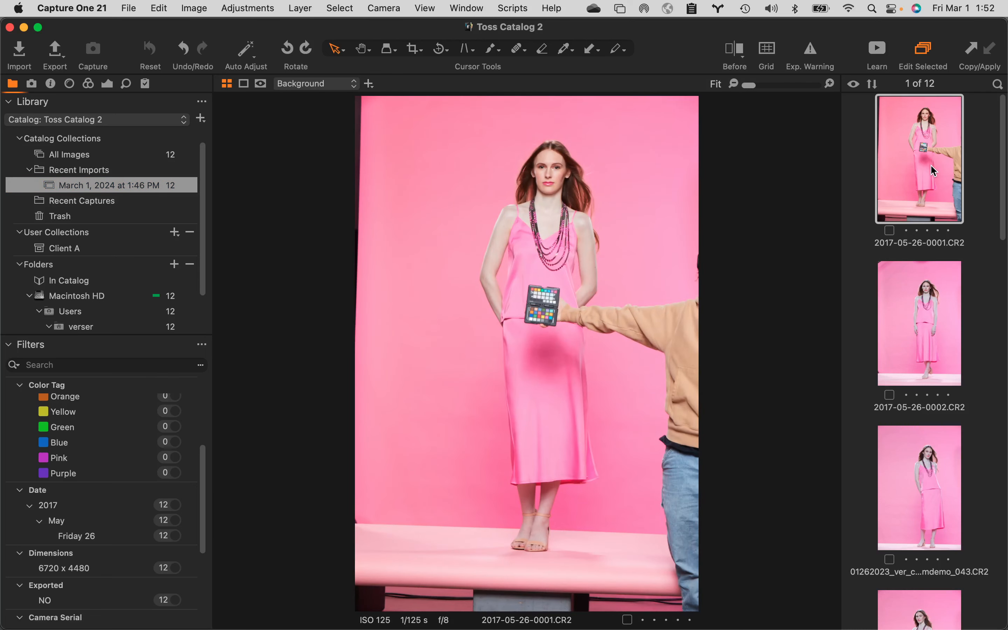
left_click_drag(931, 161, 903, 178)
left_click(79, 249)
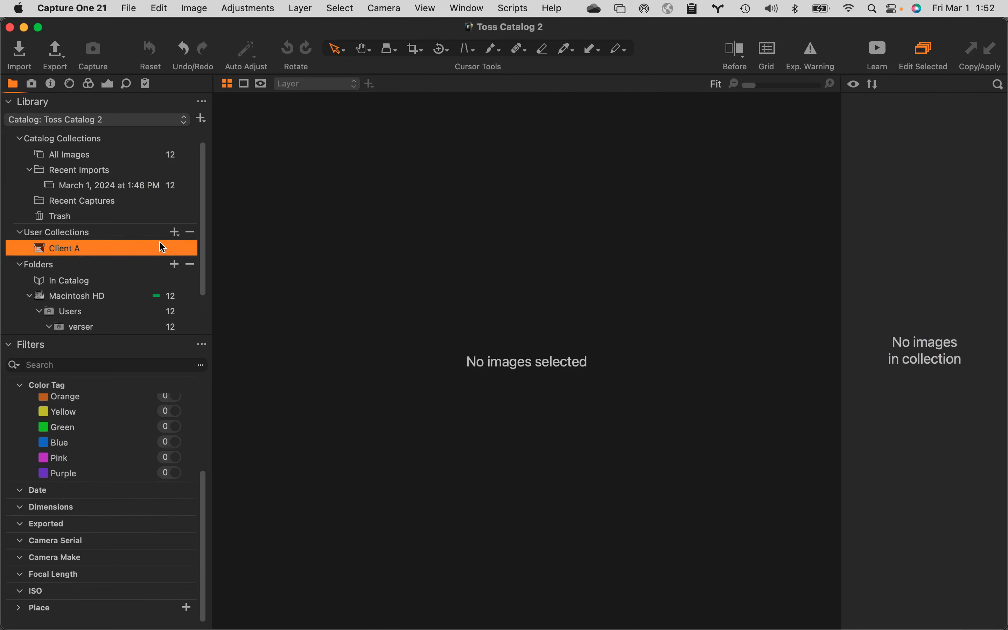
Step: Create an album named Untitled AlbumPicks inside the Client A project
left_click(175, 232)
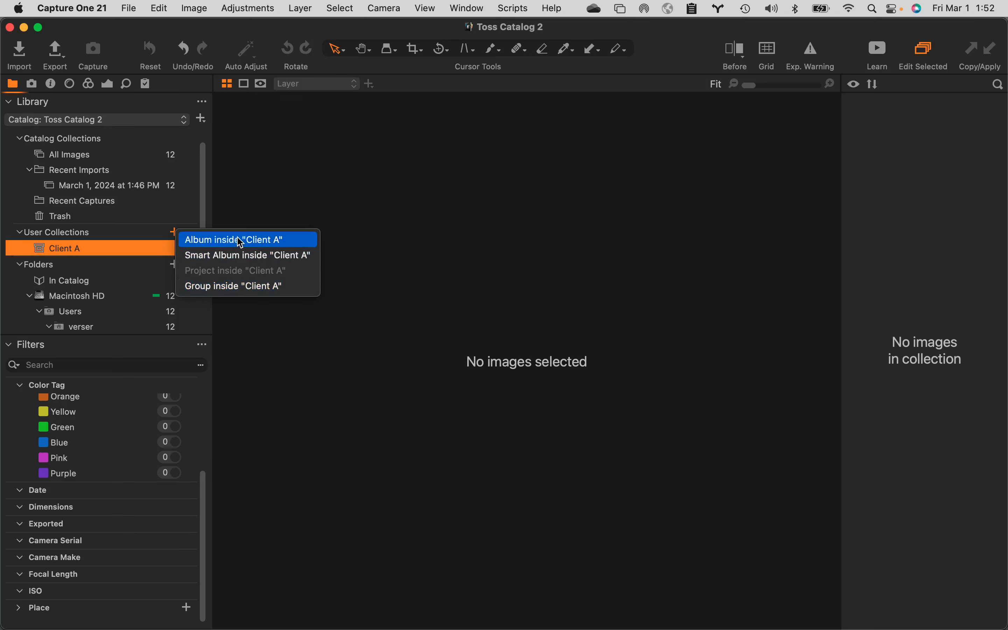
left_click(209, 244)
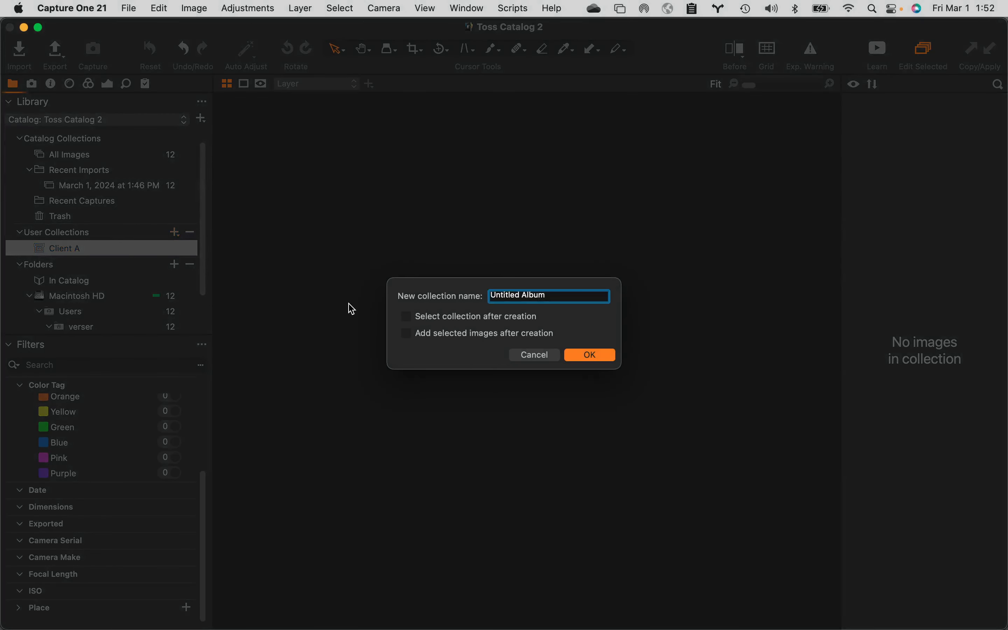
type("Picks")
key("Return")
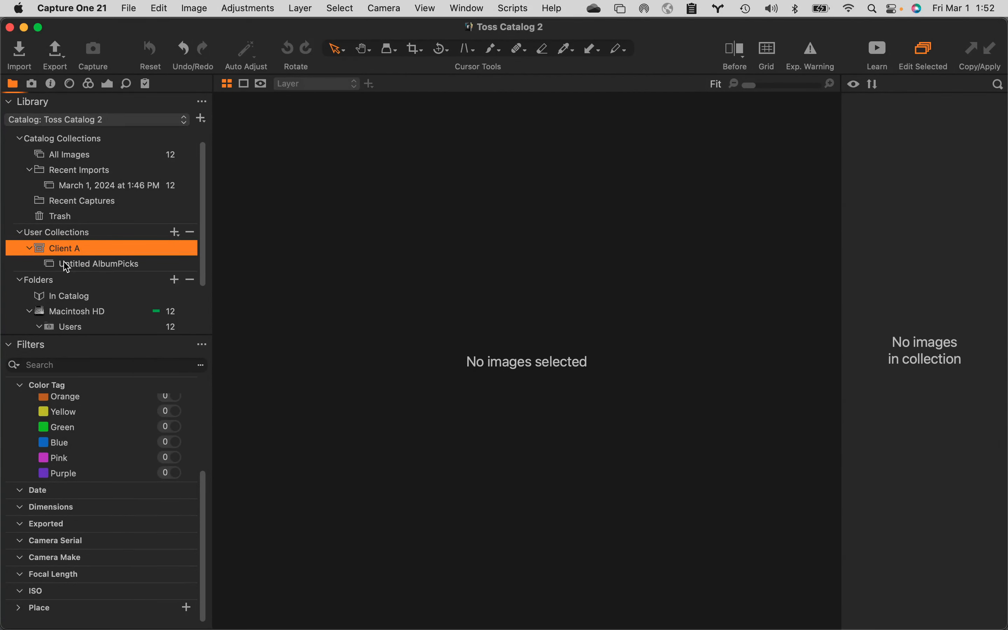
Step: Rename the new album inside Client A to Picks
left_click(117, 263)
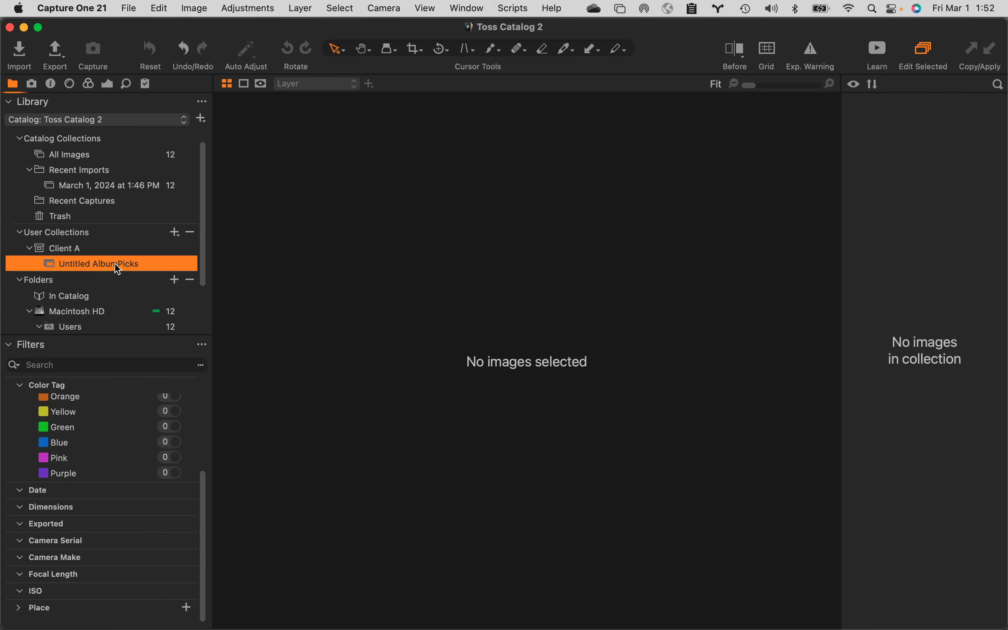
right_click(118, 269)
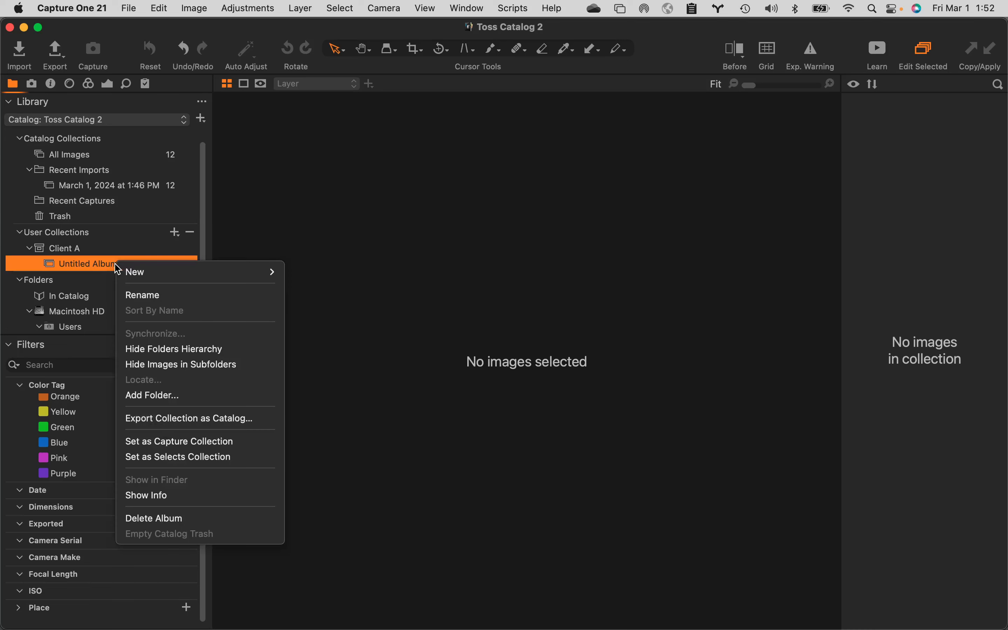
left_click(142, 295)
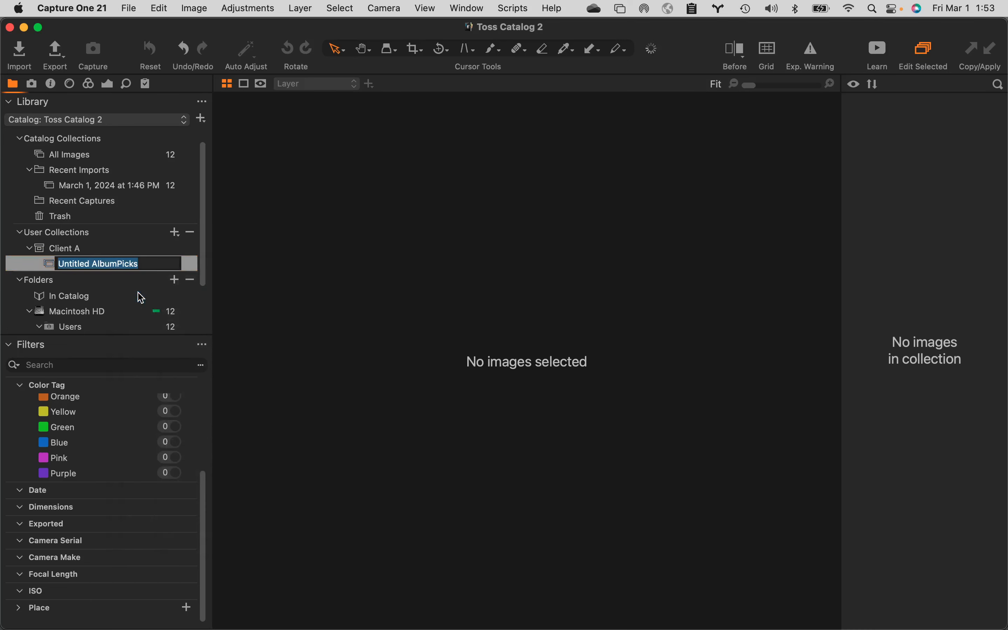
left_click(116, 262)
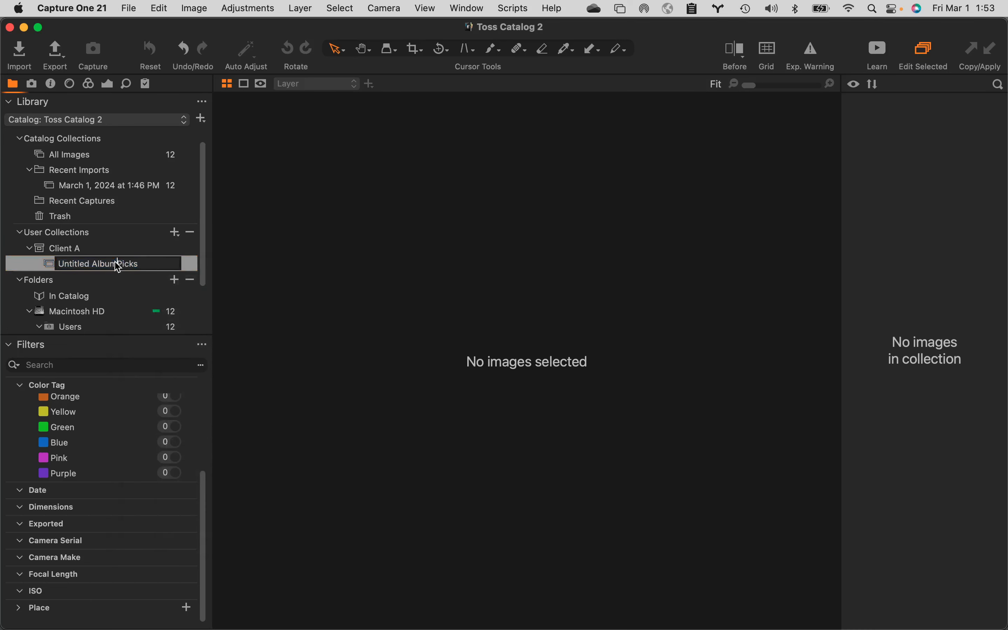
key("BackSpace")
key("BackSpace")
key("BackSpace")
key("BackSpace")
key("BackSpace")
key("BackSpace")
key("BackSpace")
key("BackSpace")
key("BackSpace")
key("BackSpace")
key("BackSpace")
key("BackSpace")
key("BackSpace")
key("BackSpace")
key("Return")
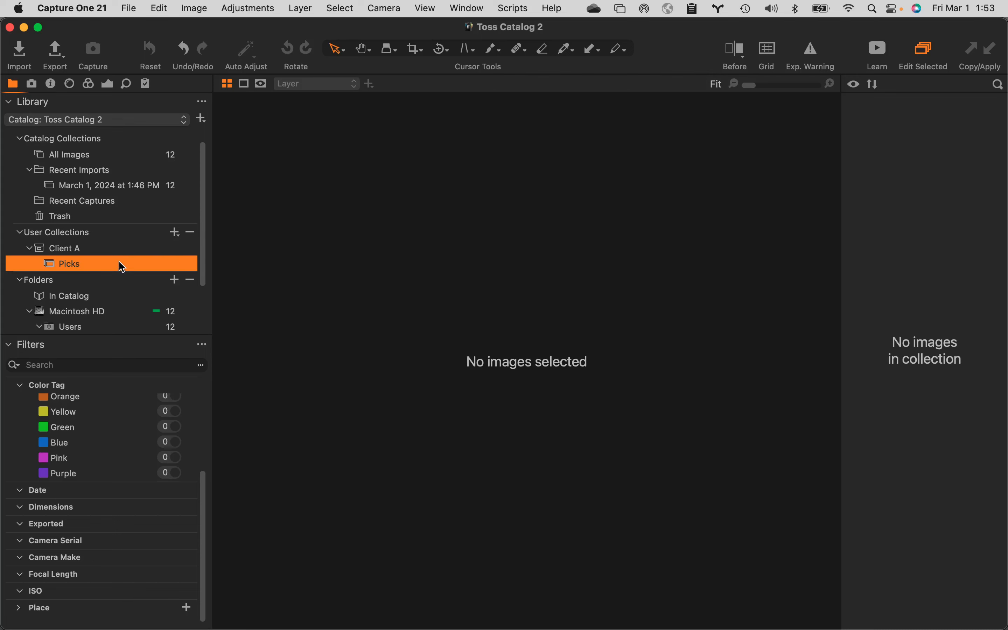
Step: Add every image from the All Images collection to the Picks album and open that album
left_click(95, 155)
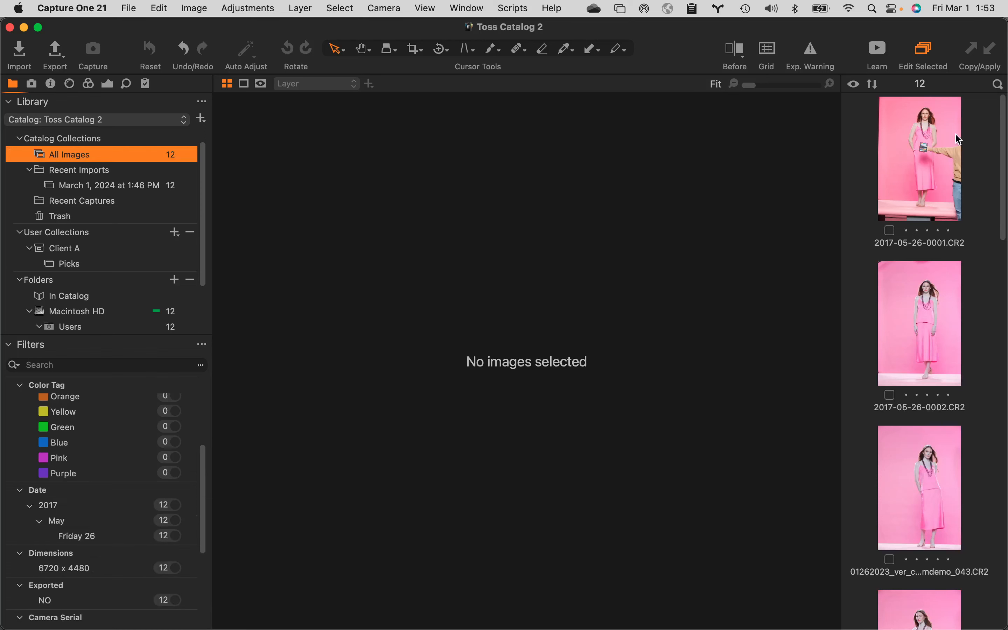
left_click(936, 133)
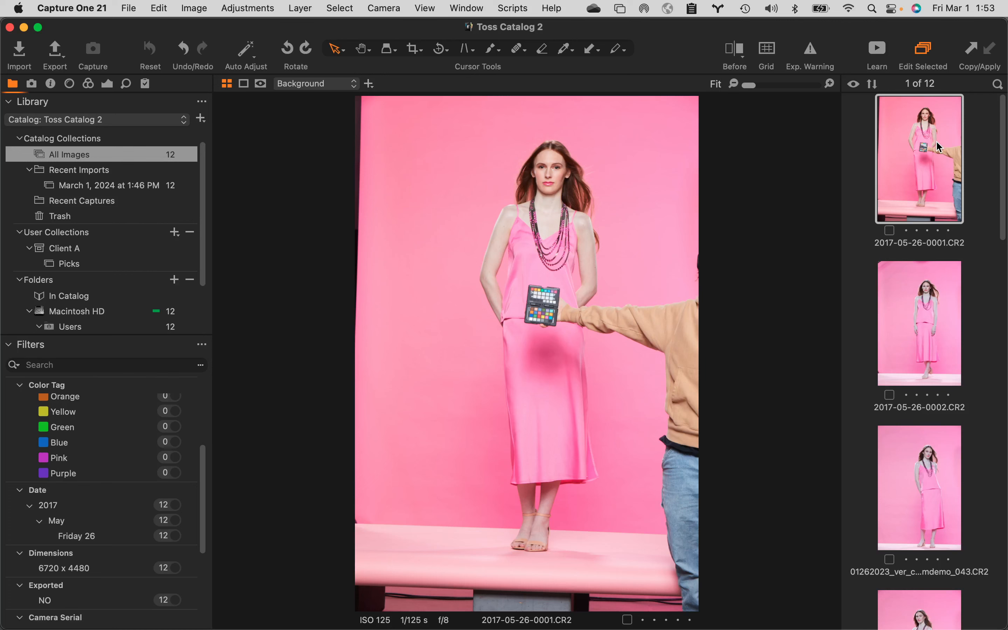
key("super+a")
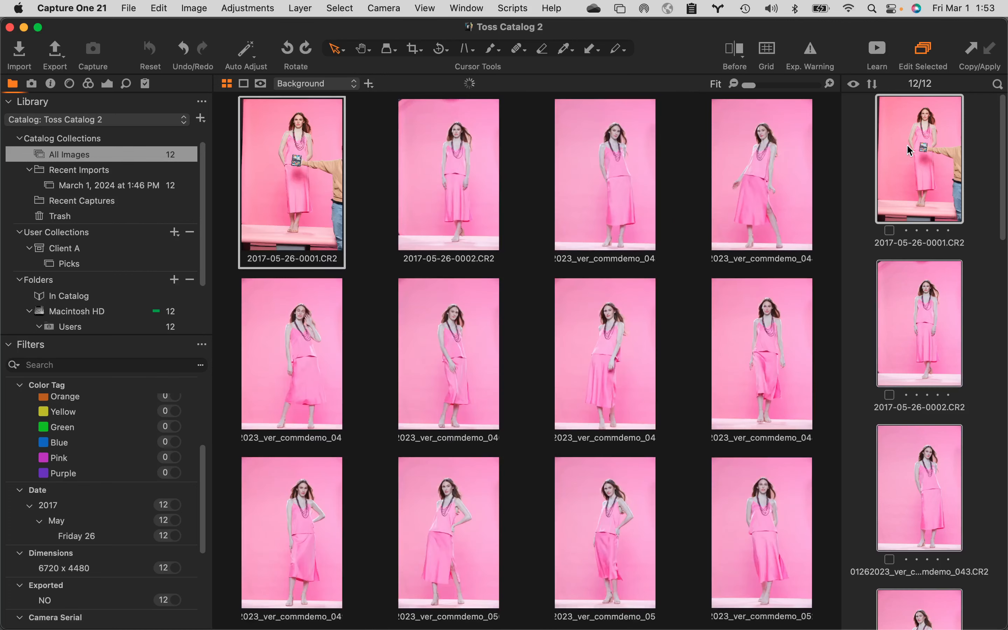
left_click_drag(914, 175, 73, 269)
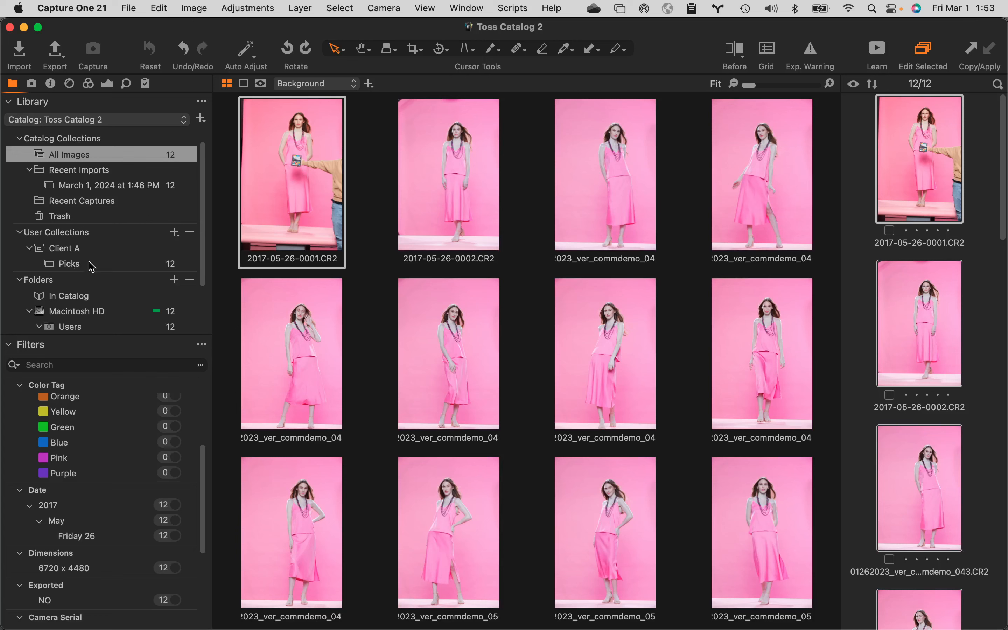
left_click(73, 267)
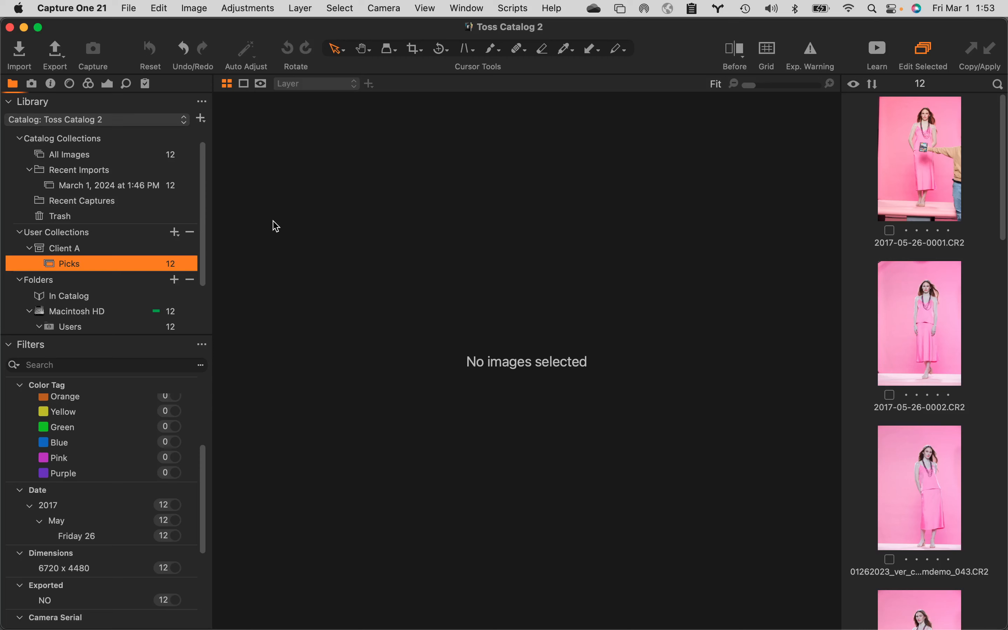
Step: Rate images 2017-05-26-0001.CR2, 01262023_ver_commdemo_045.CR2 and 01262023_ver_commdemo_050.CR2 in the Picks album with five stars
scroll(937, 448, "down", 10)
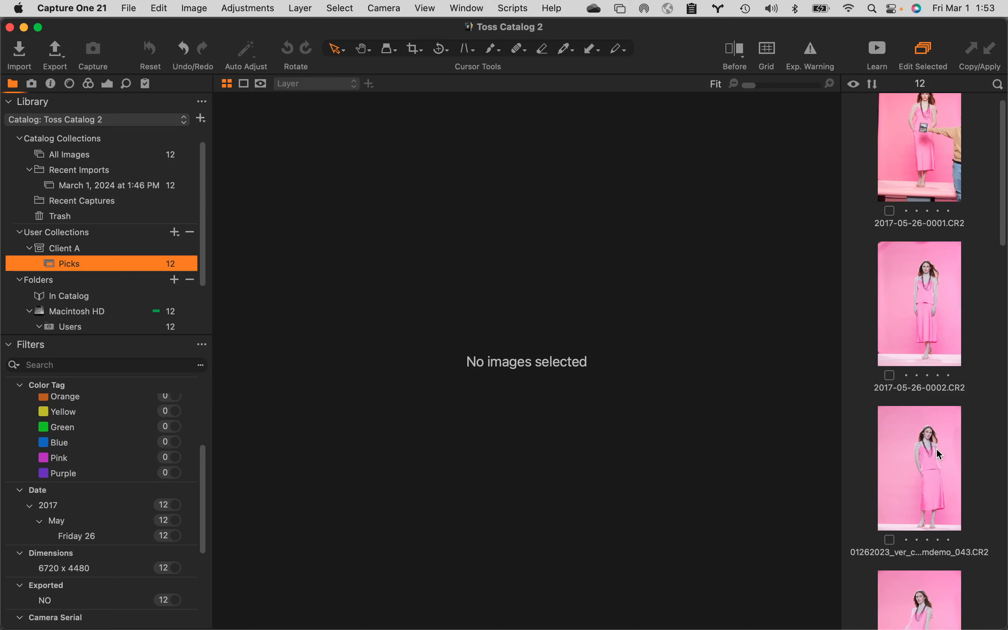
scroll(937, 448, "down", 14)
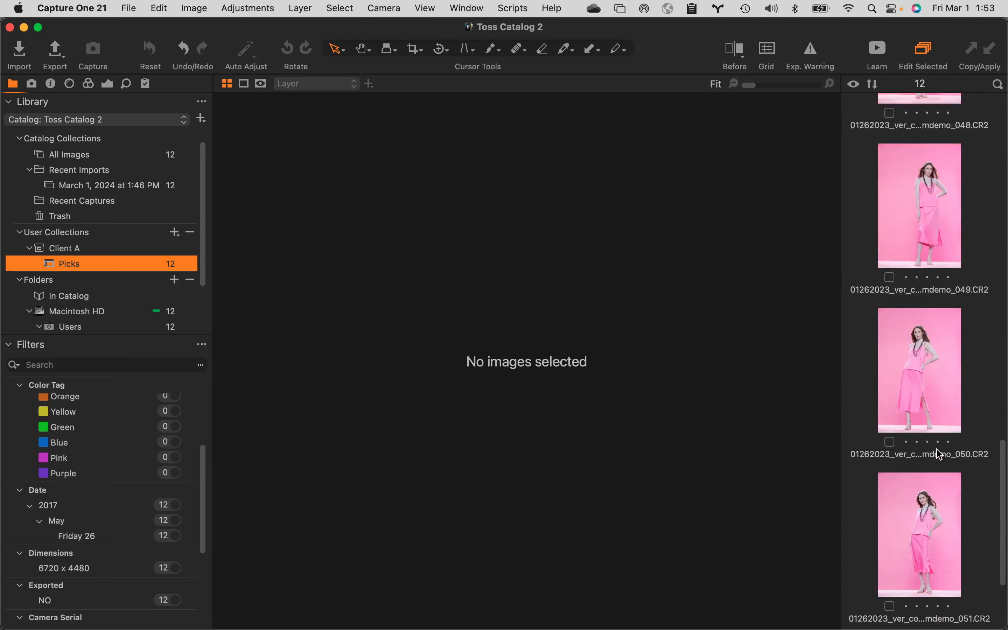
scroll(937, 449, "up", 20)
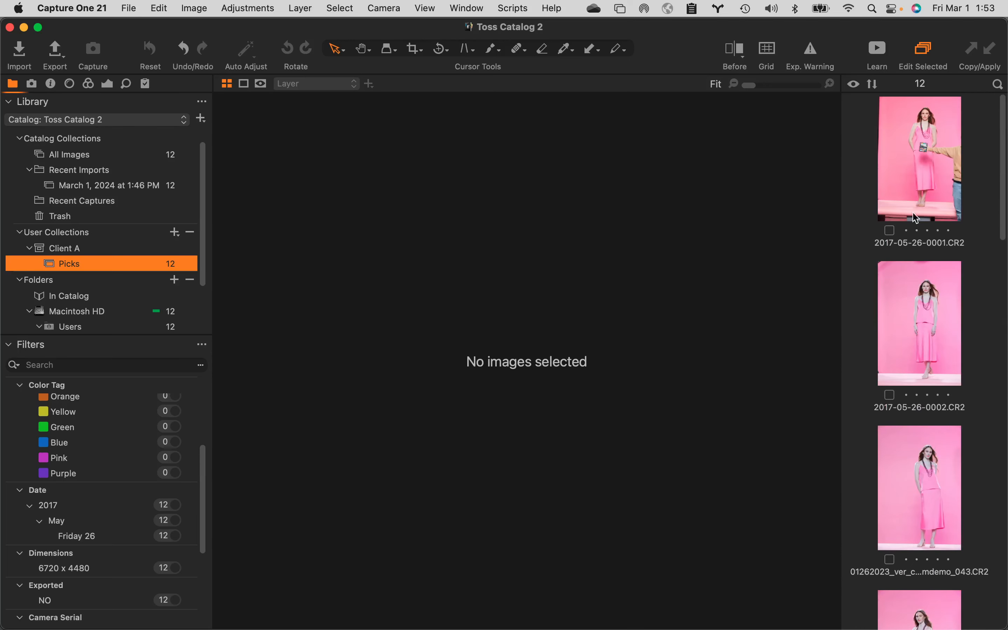
left_click(931, 175)
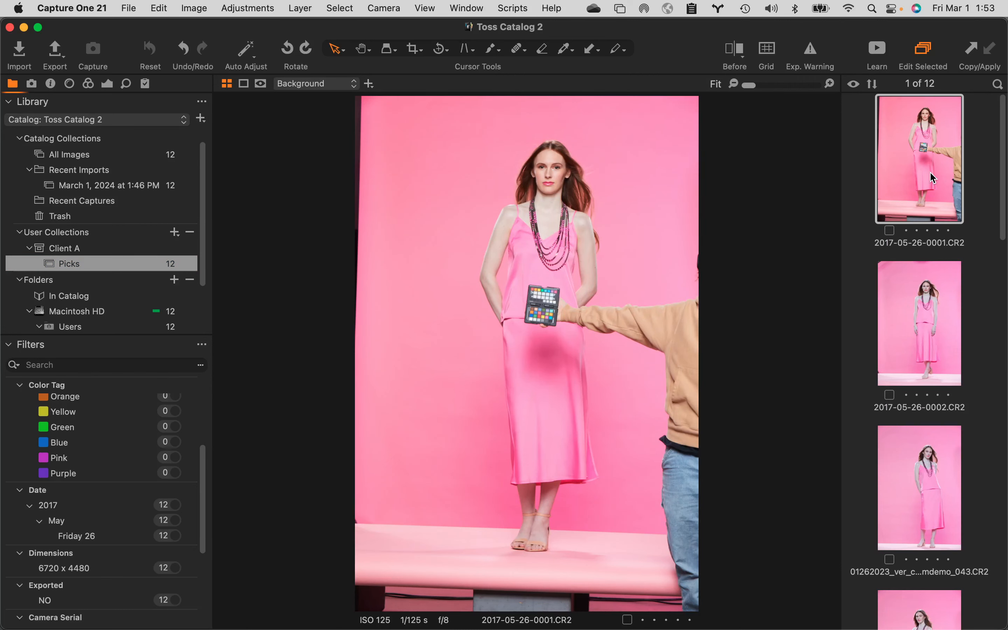
key("5")
key("Right")
key("Right")
key("Right")
key("Right")
key("5")
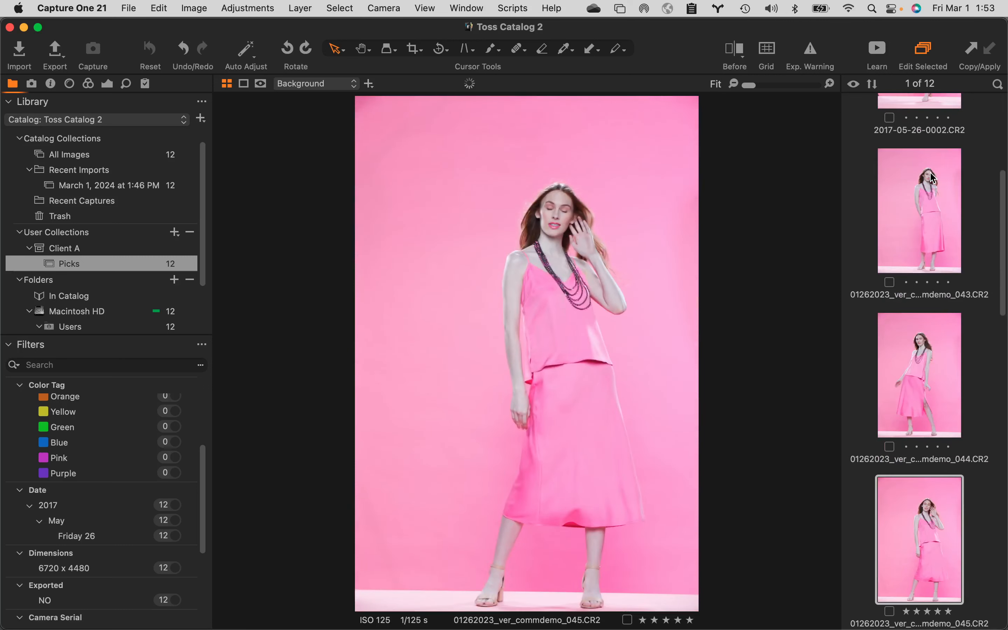
key("Right")
key("Right")
key("Right")
key("Right")
key("Right")
key("5")
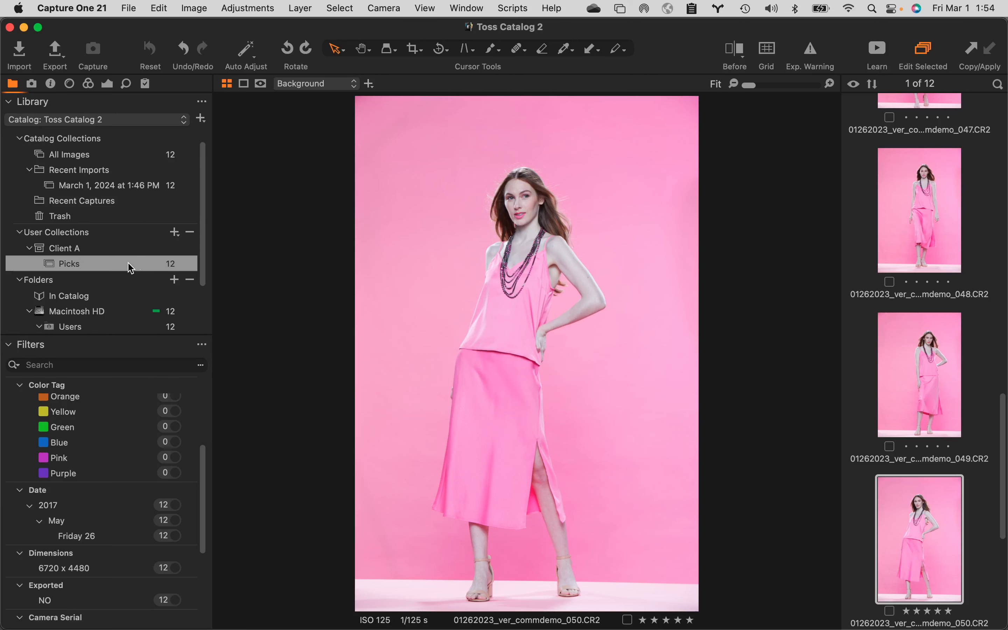
Step: Create a smart album named 5 star inside Client A using the five-star rating preset, and open it
left_click(65, 250)
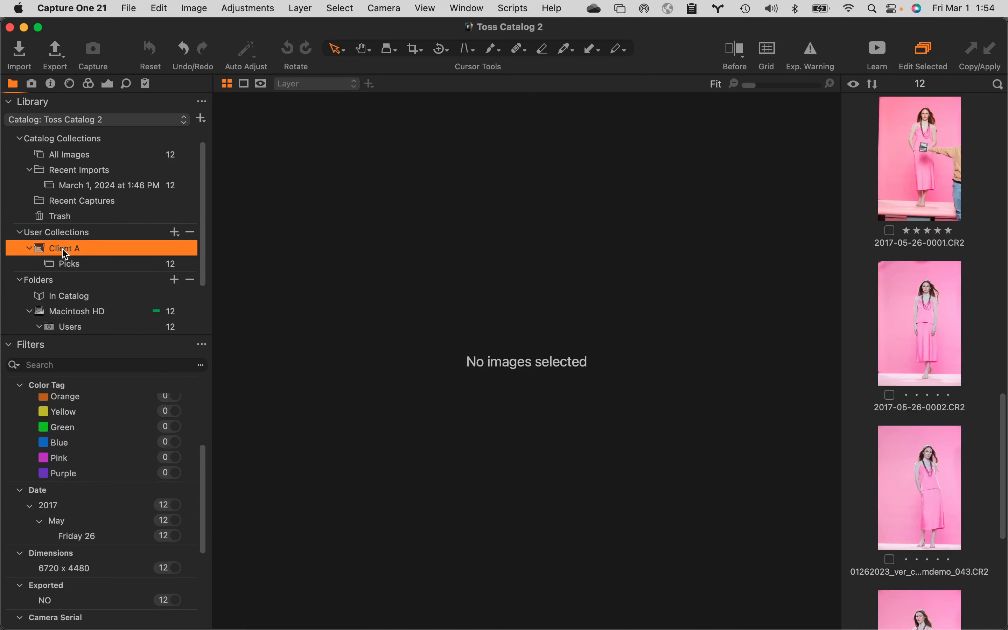
left_click(176, 233)
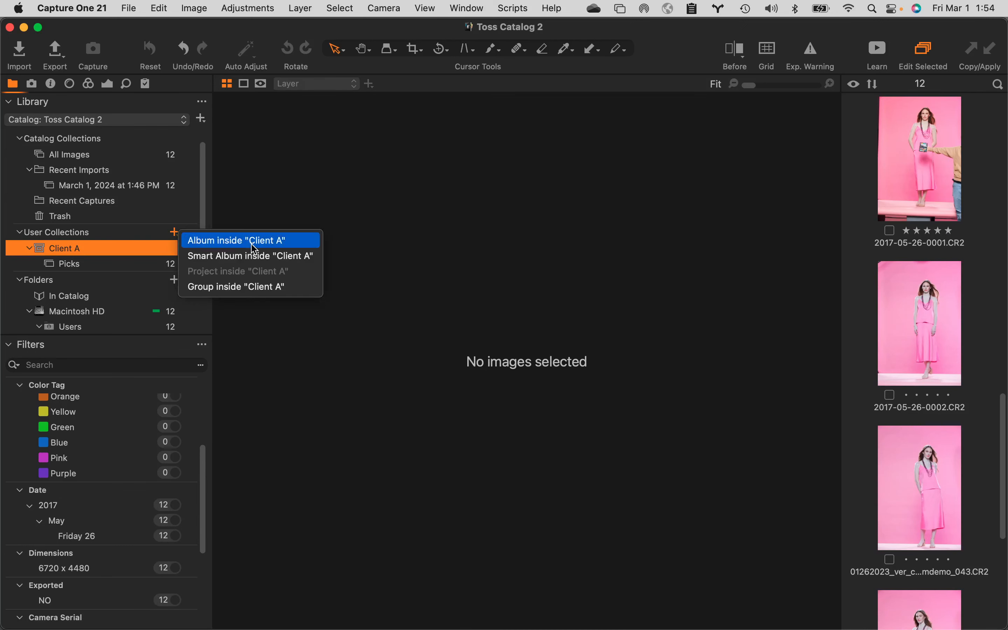
left_click(235, 256)
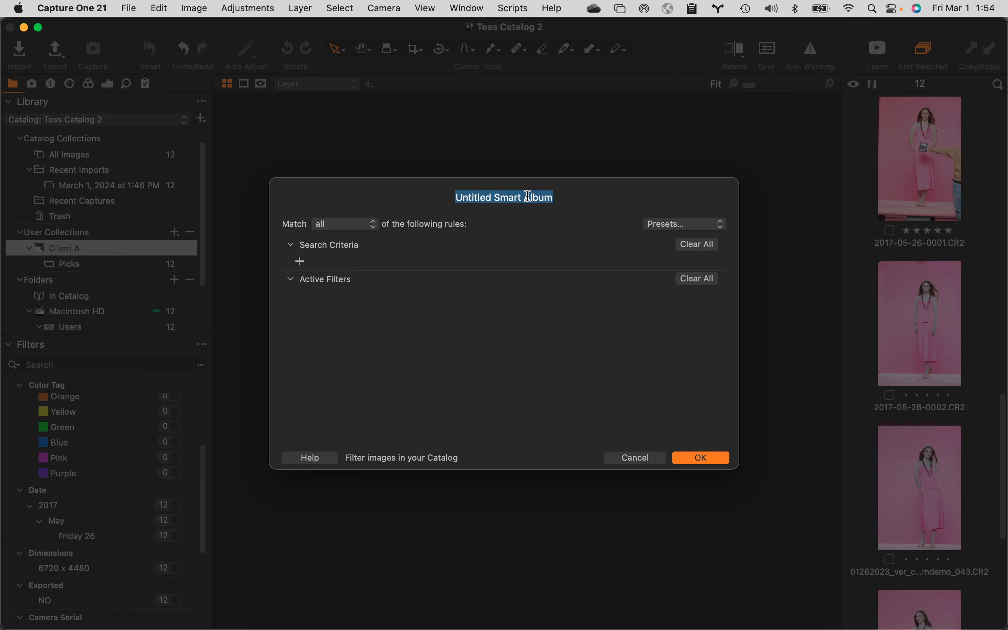
type("5 star")
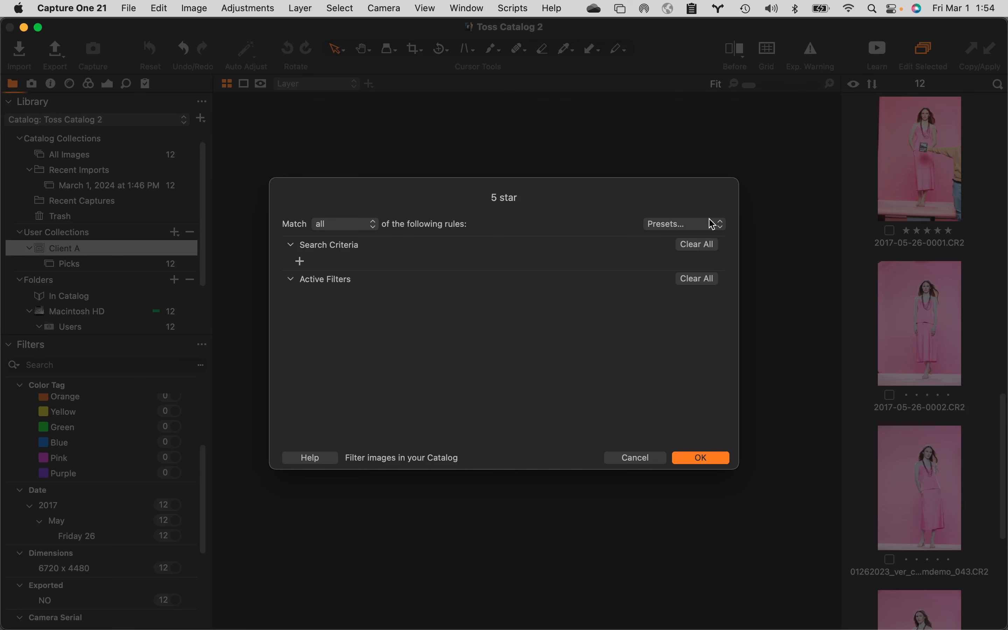
left_click(702, 227)
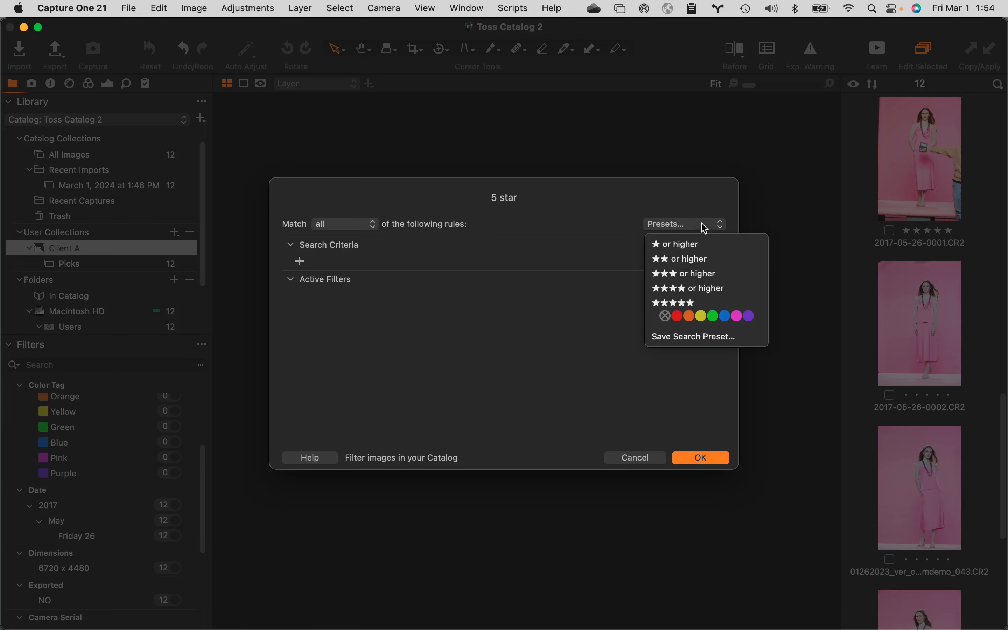
left_click(675, 306)
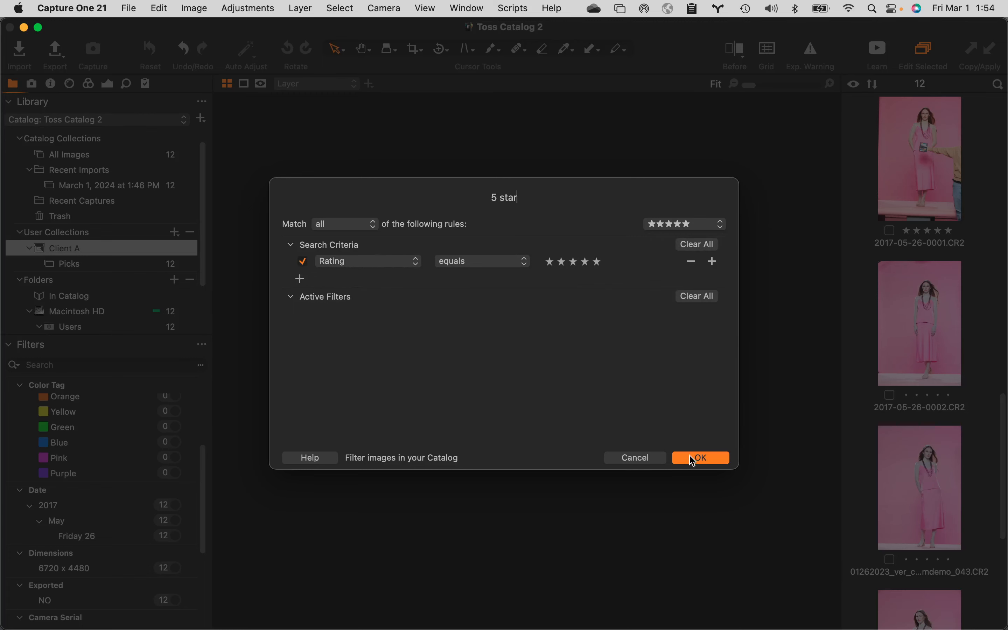
left_click(702, 460)
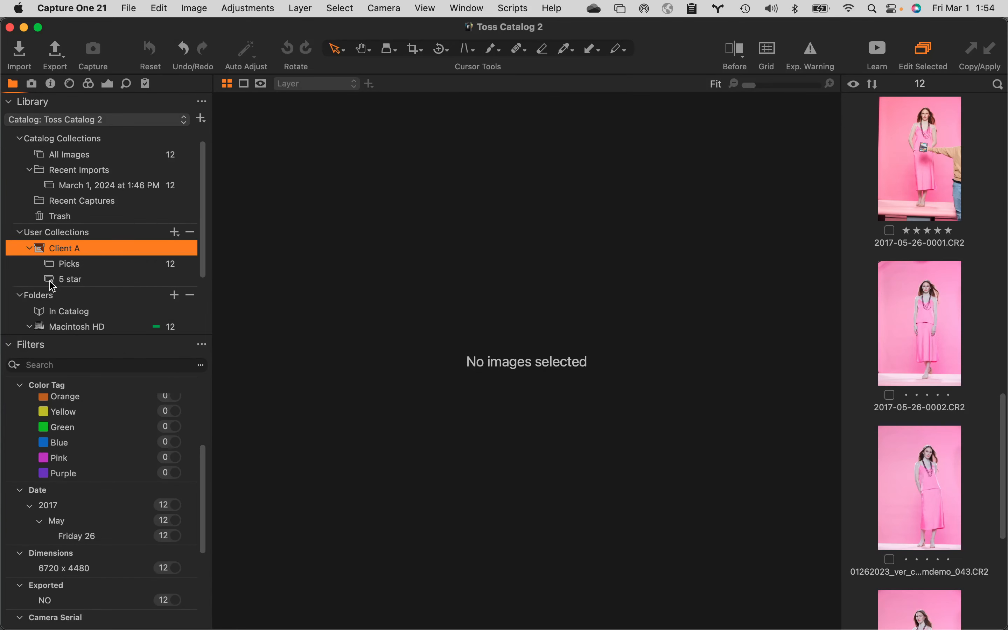
left_click(74, 281)
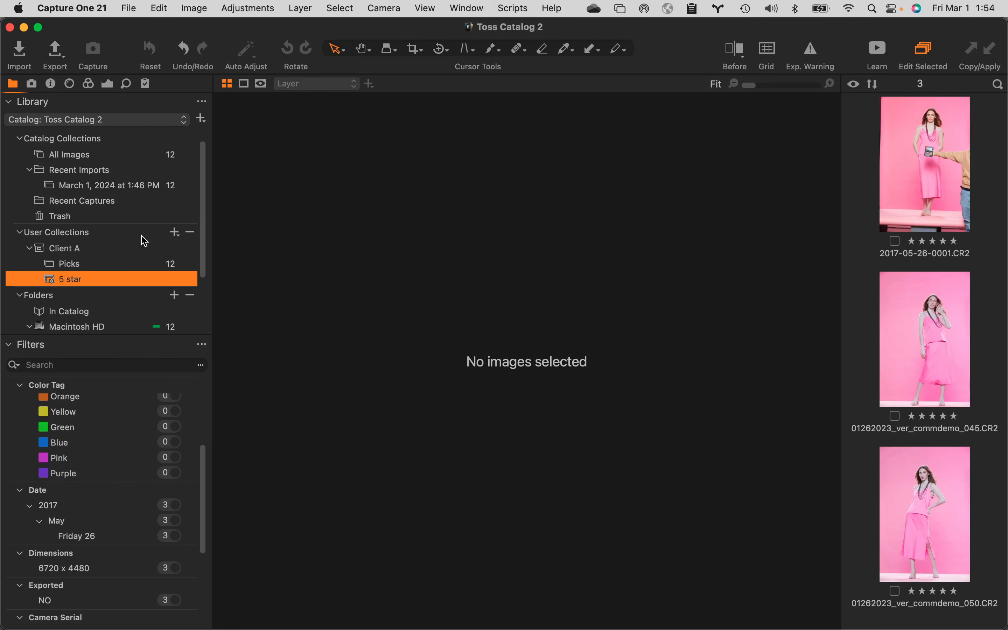
Step: Create a group named Albums within the Client A project
left_click(174, 232)
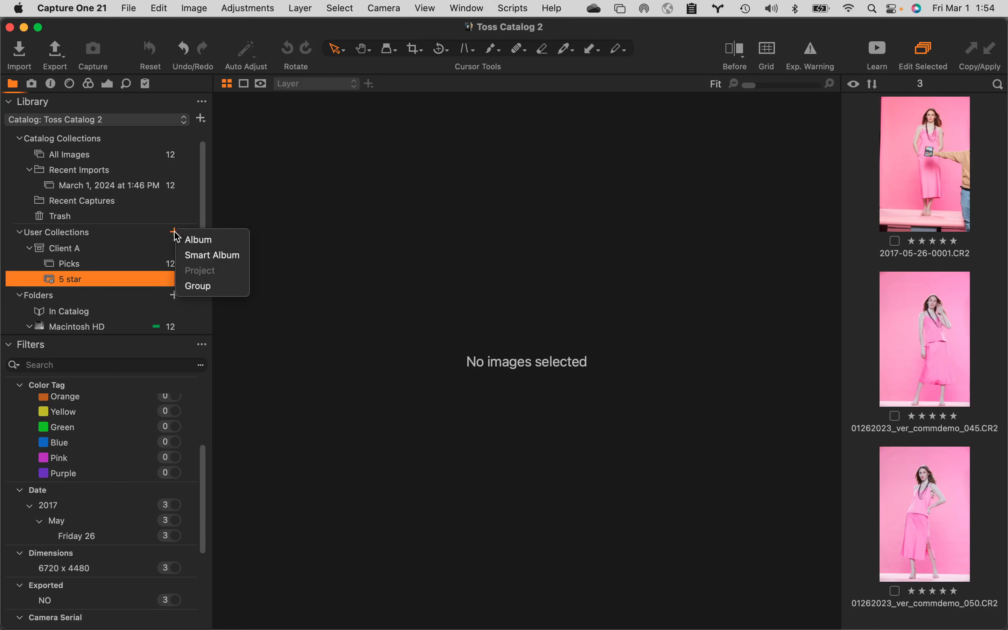
left_click(204, 288)
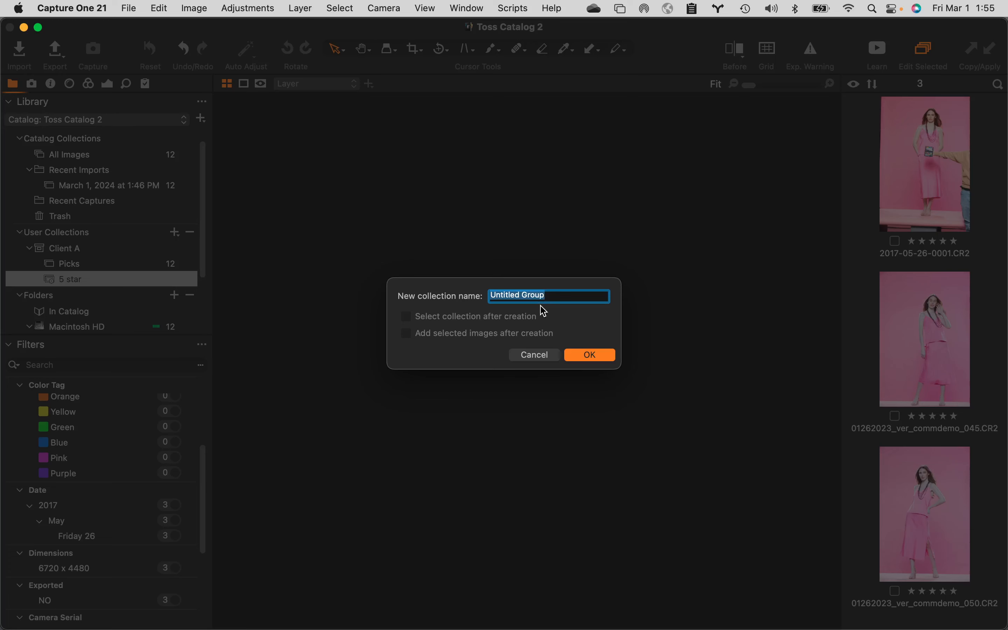
type("A")
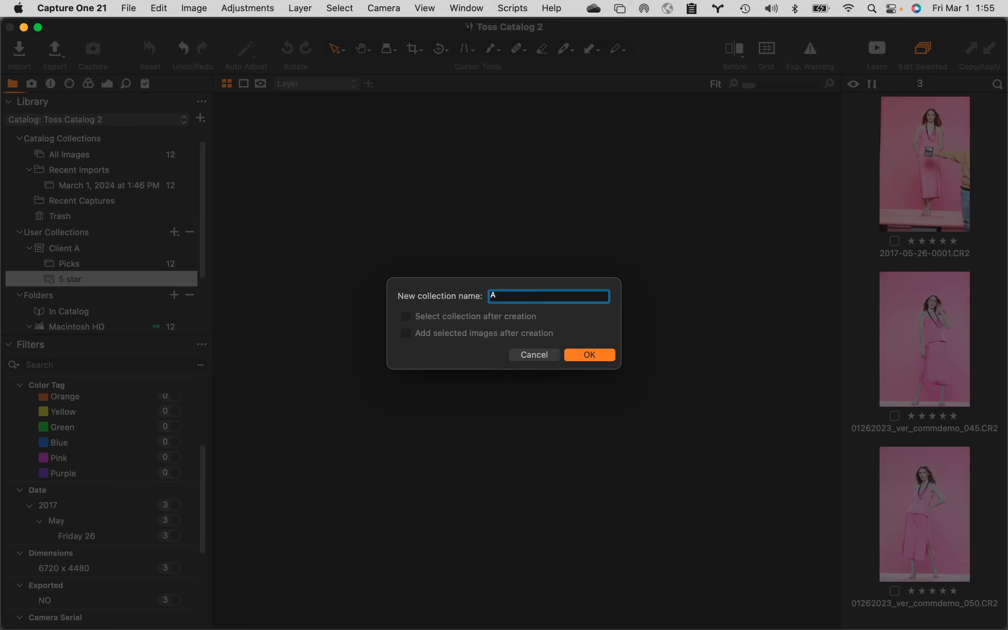
type("lbums")
key("Return")
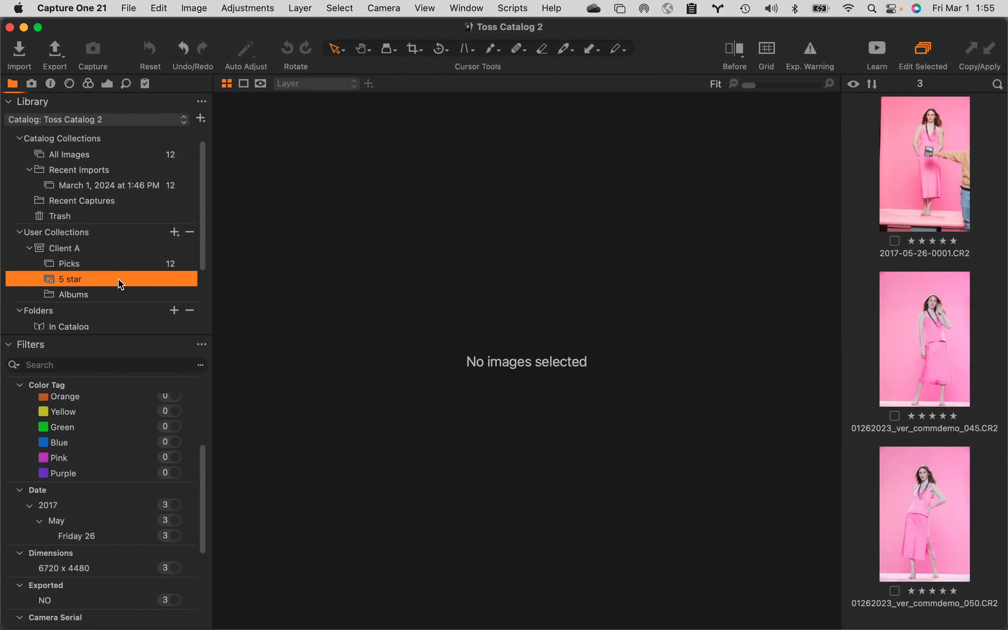
Step: Create a second group named Smart Albums inside the Client A project
left_click(88, 251)
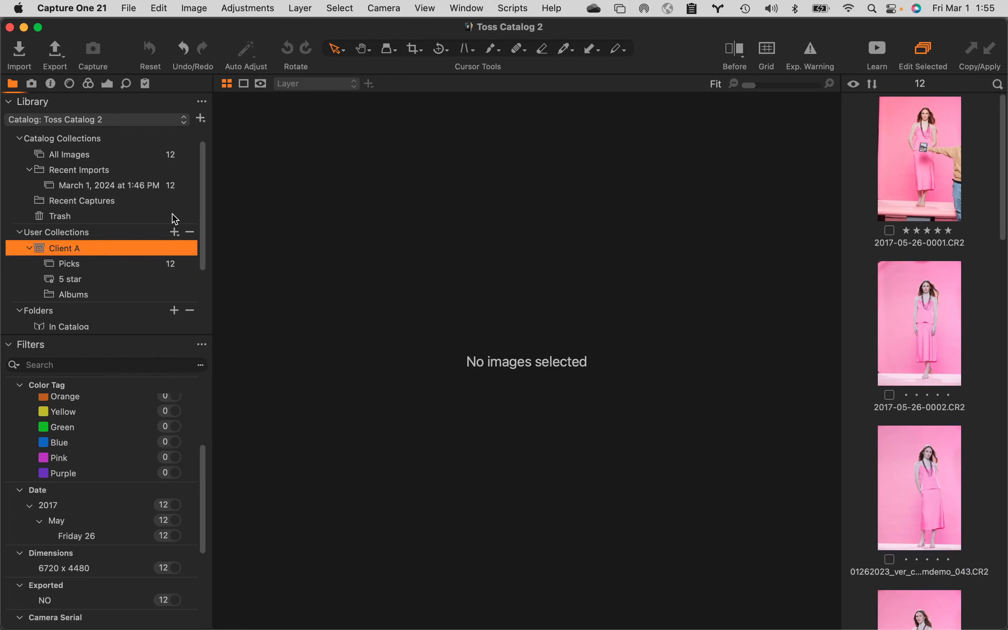
left_click(175, 232)
left_click(221, 288)
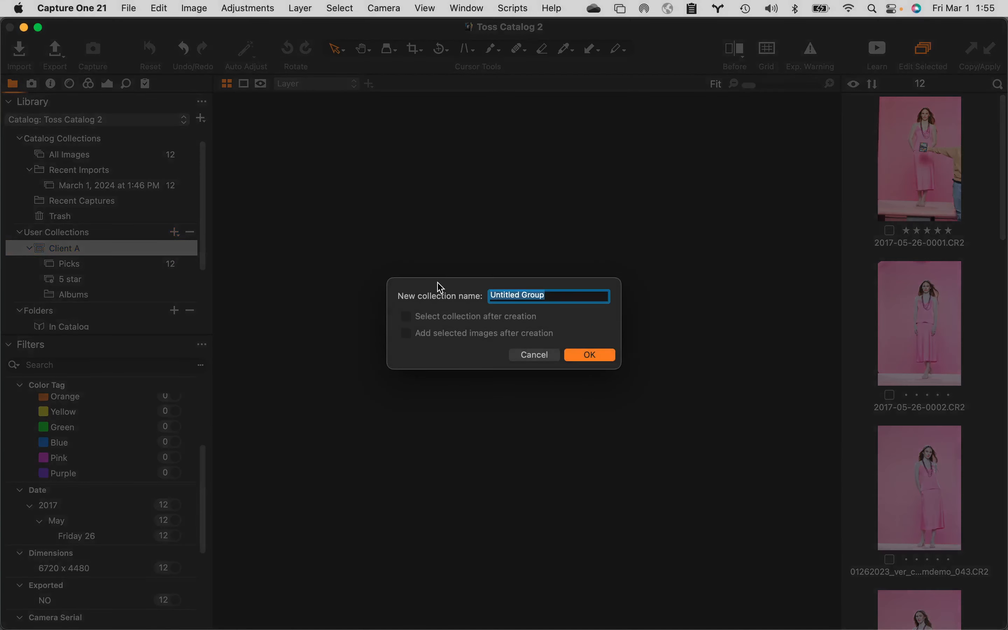
type("S")
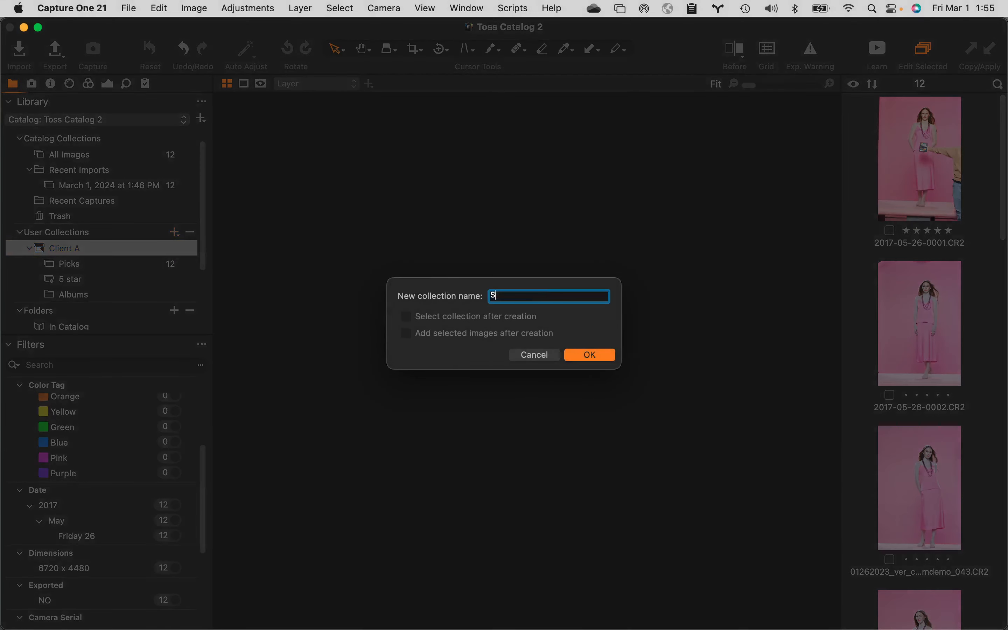
type("mart Albums")
key("Return")
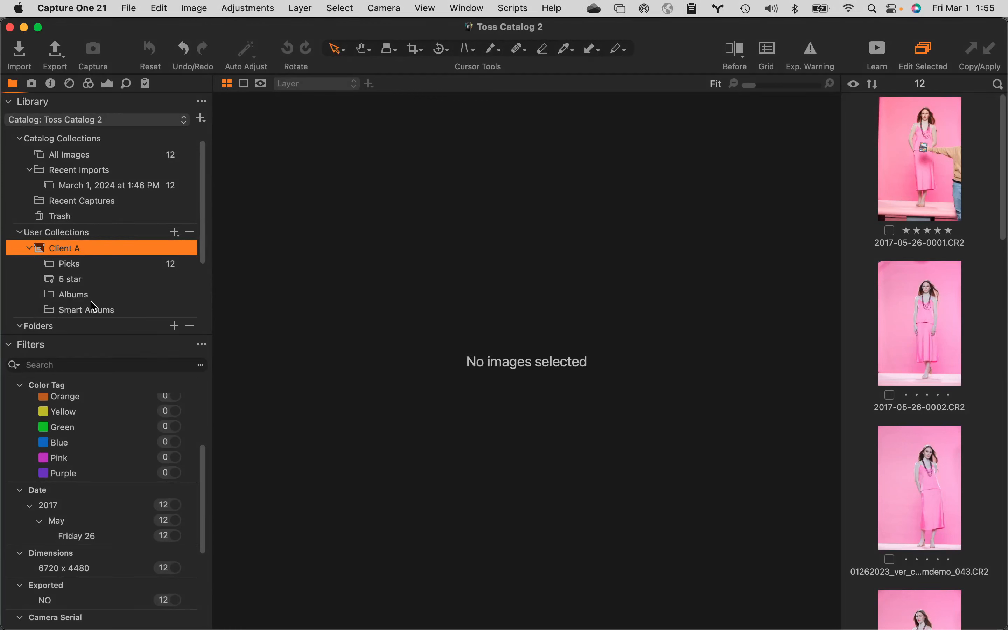
Step: Move the Picks album into the Albums group and the 5 star smart album into the Smart Albums group
left_click(83, 270)
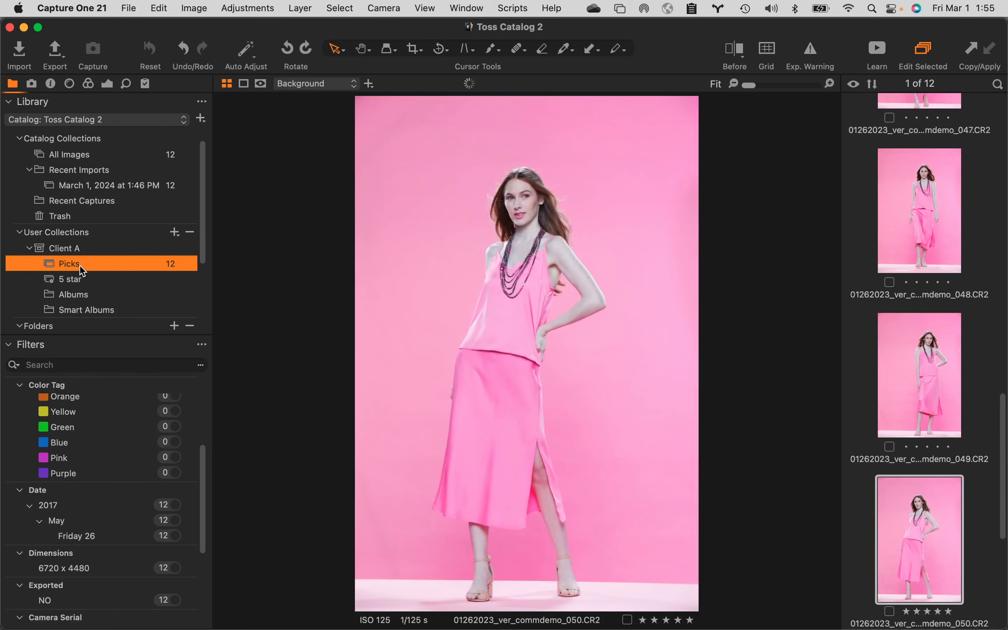
left_click_drag(94, 268, 94, 298)
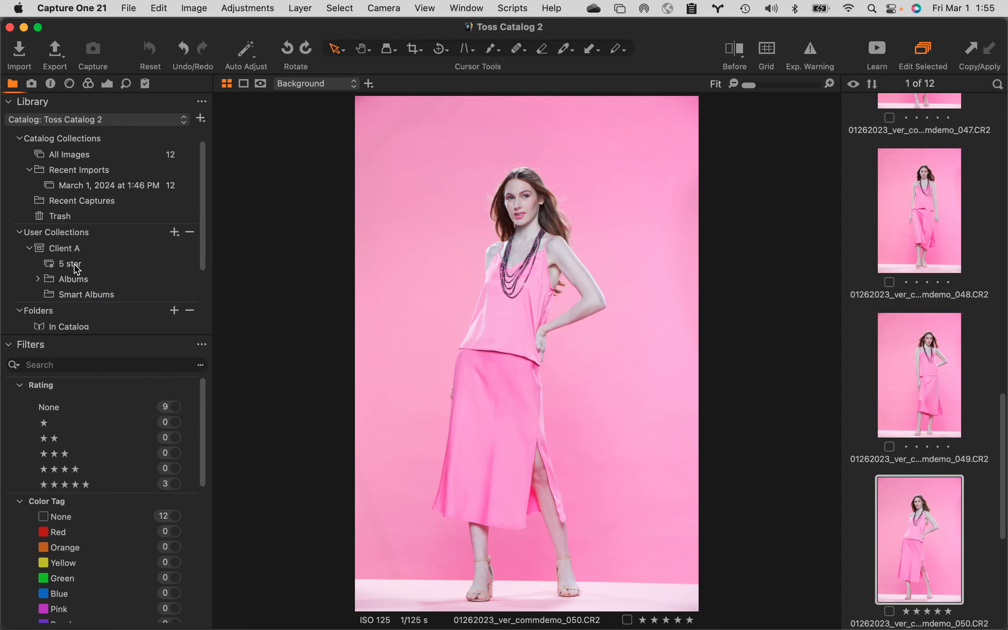
left_click(77, 268)
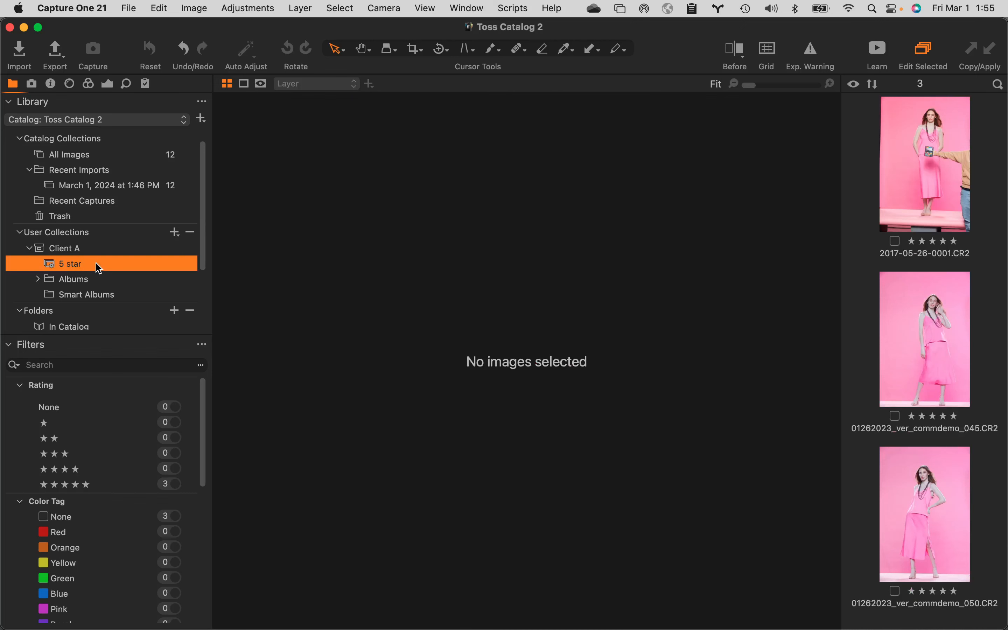
left_click_drag(95, 263, 104, 294)
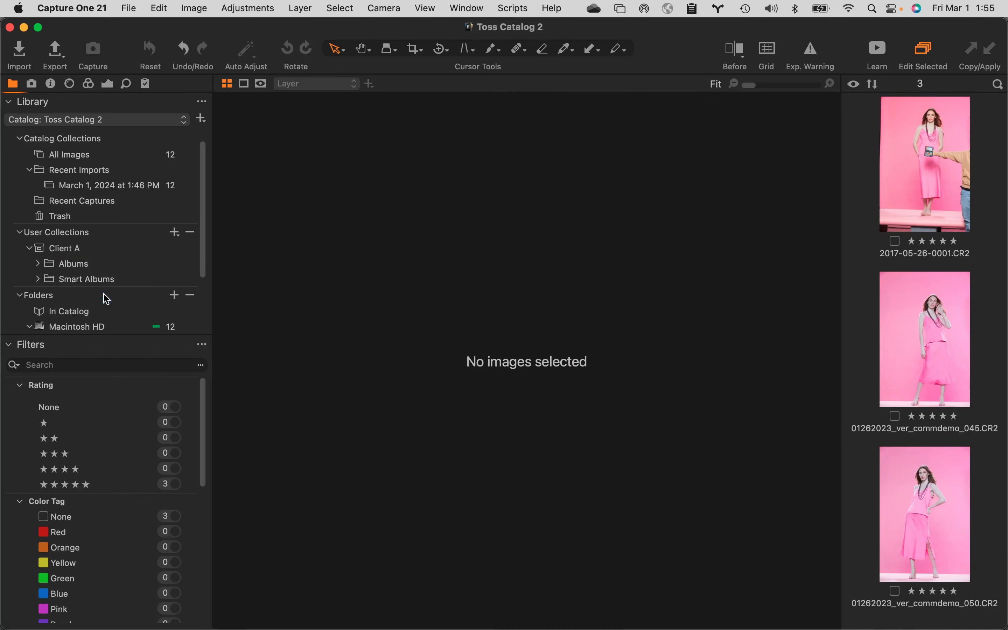
Step: Check the contents of the Albums group, collapse it, and expand the Smart Albums group
left_click(37, 264)
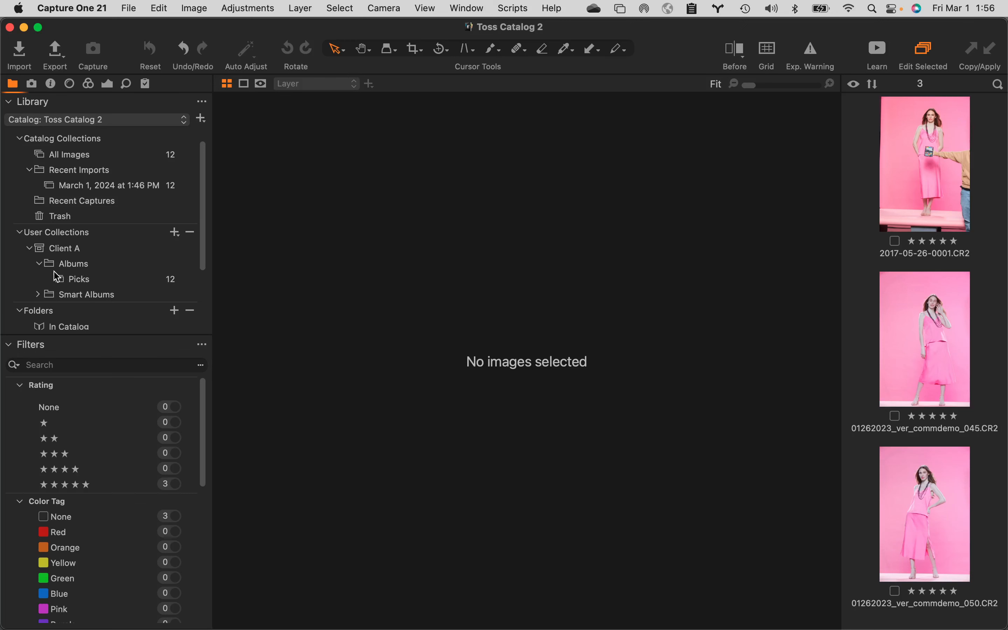
left_click(39, 263)
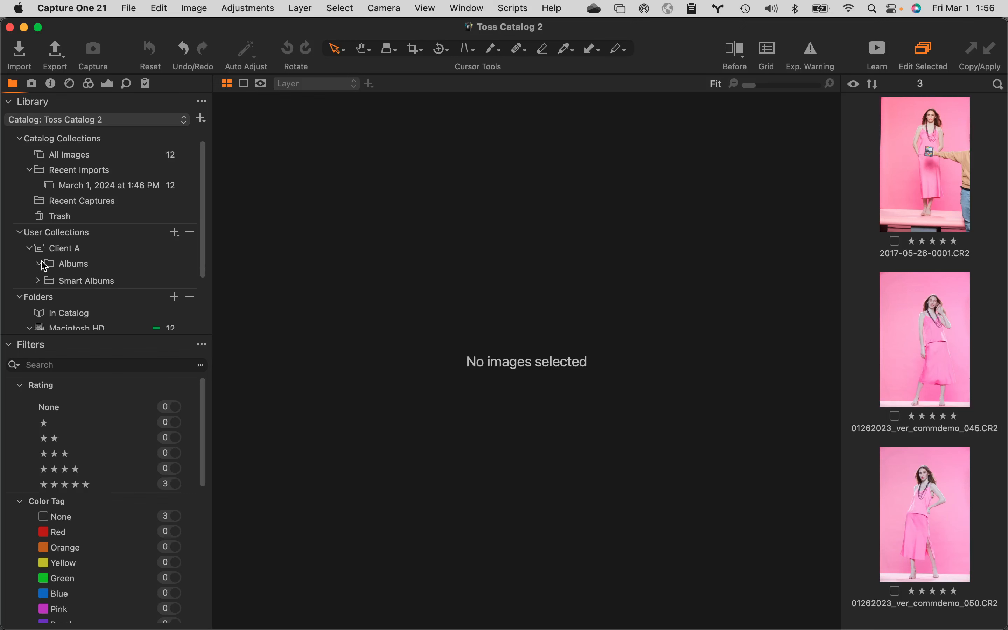
left_click(40, 279)
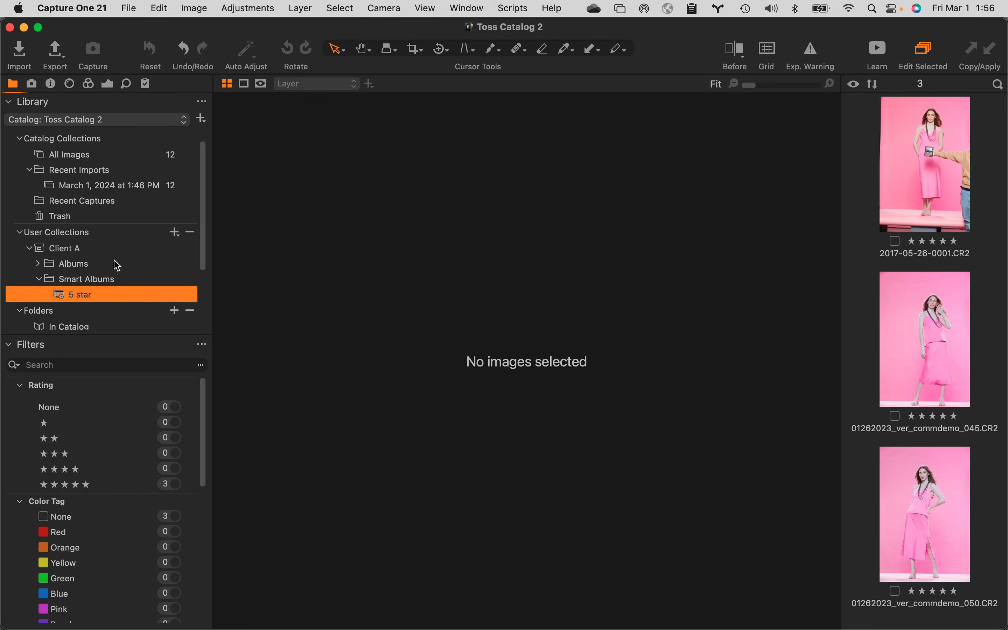
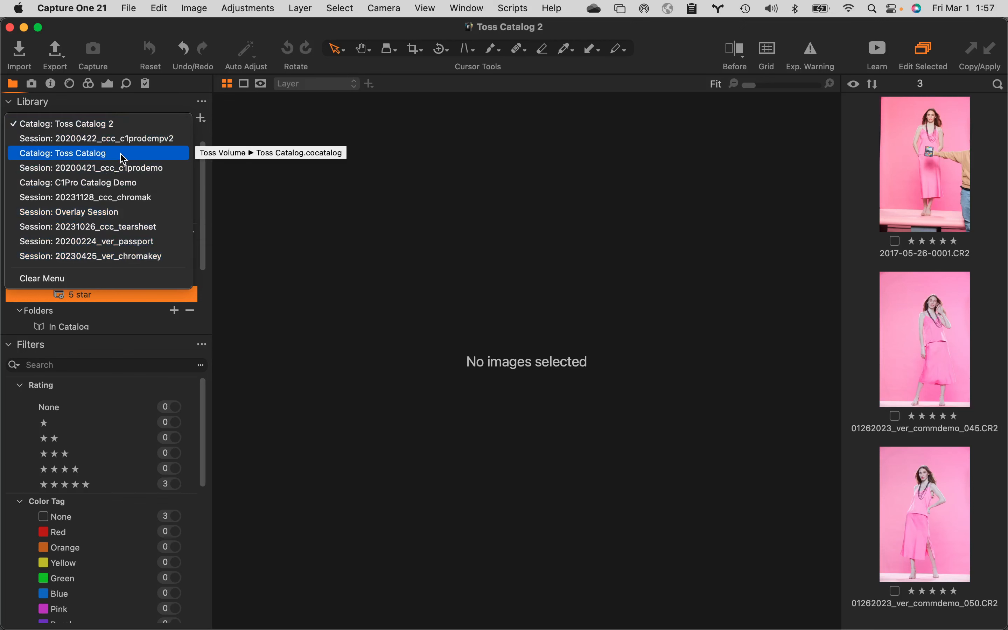
Step: Open the recent session 20200422_ccc_c1prodempv2 and display the image 20200422_ccc_c1prodemo__001.jpg
left_click(144, 142)
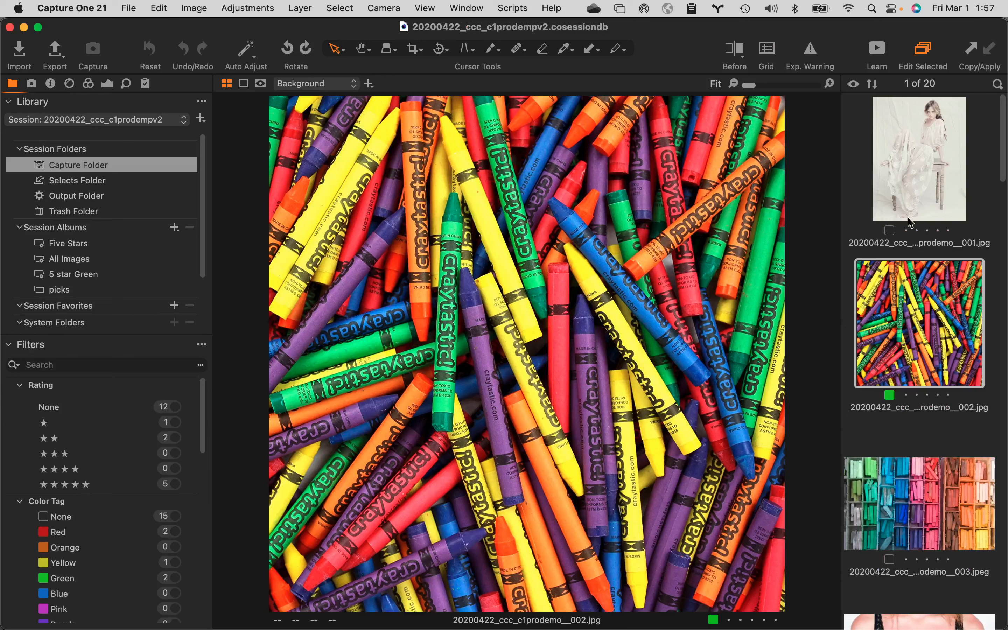
left_click(925, 145)
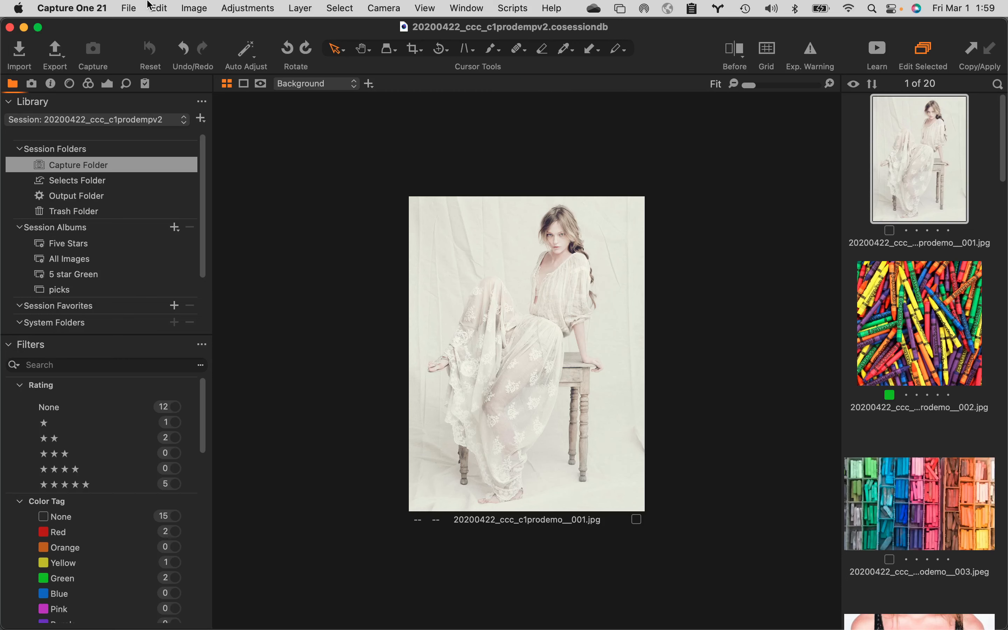
Step: Start an image import and reveal its destination Capture folder in Finder, then return to the import window
left_click(18, 50)
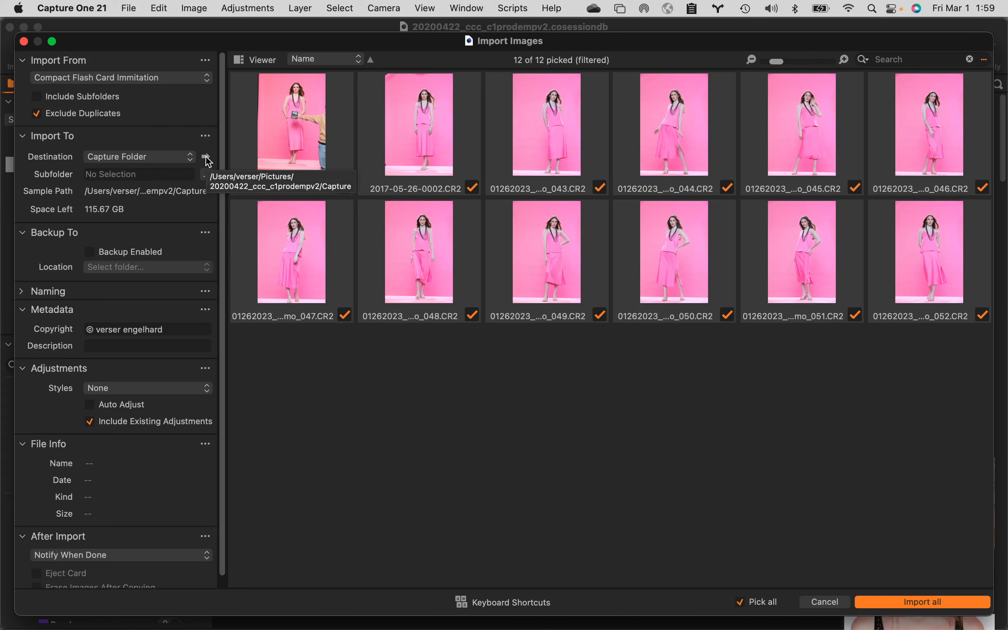
left_click_drag(183, 42, 434, 137)
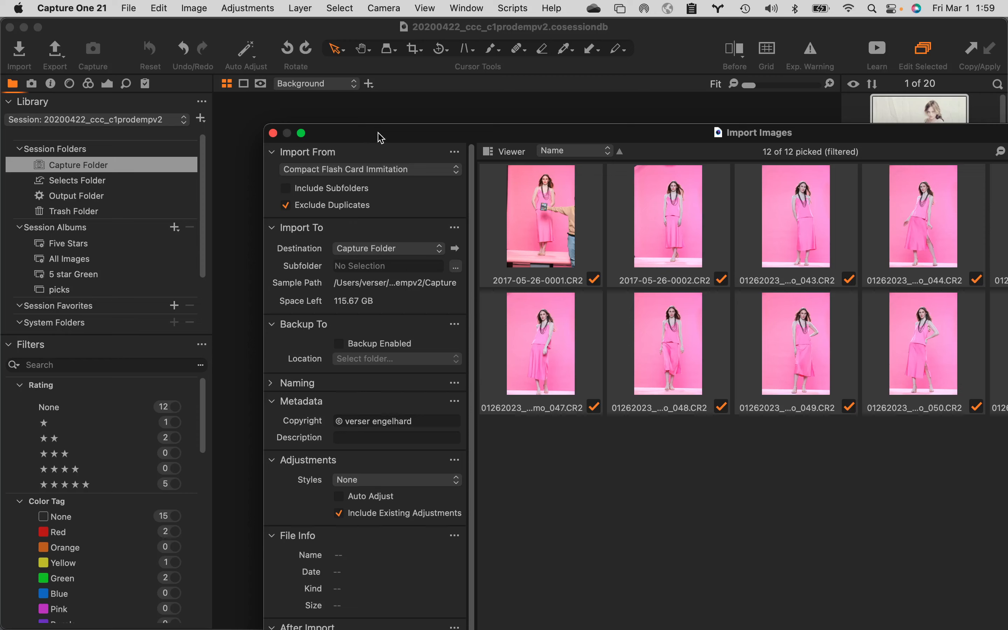
left_click_drag(379, 138, 141, 42)
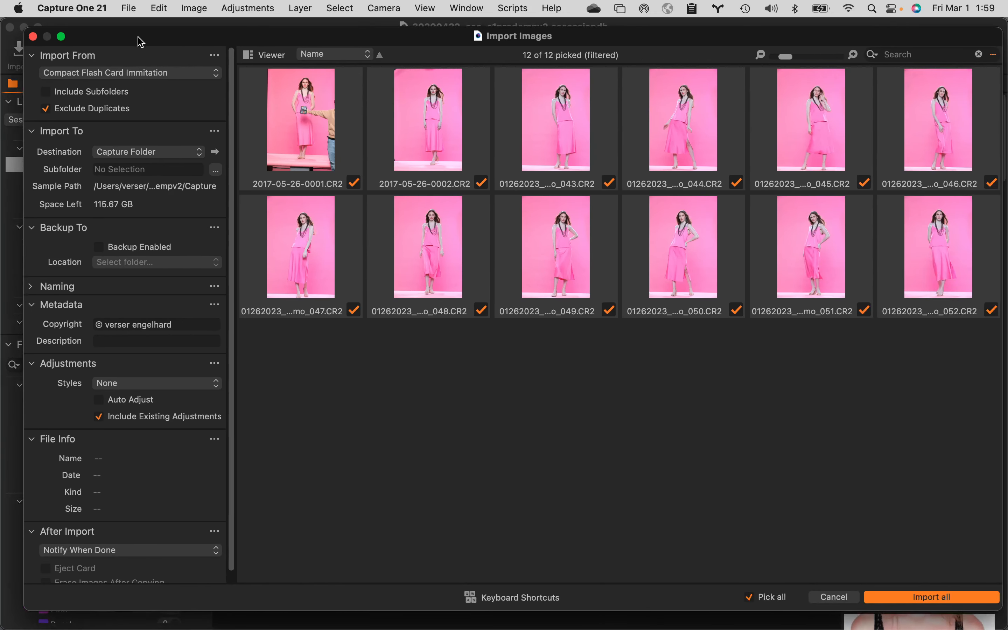
left_click(216, 152)
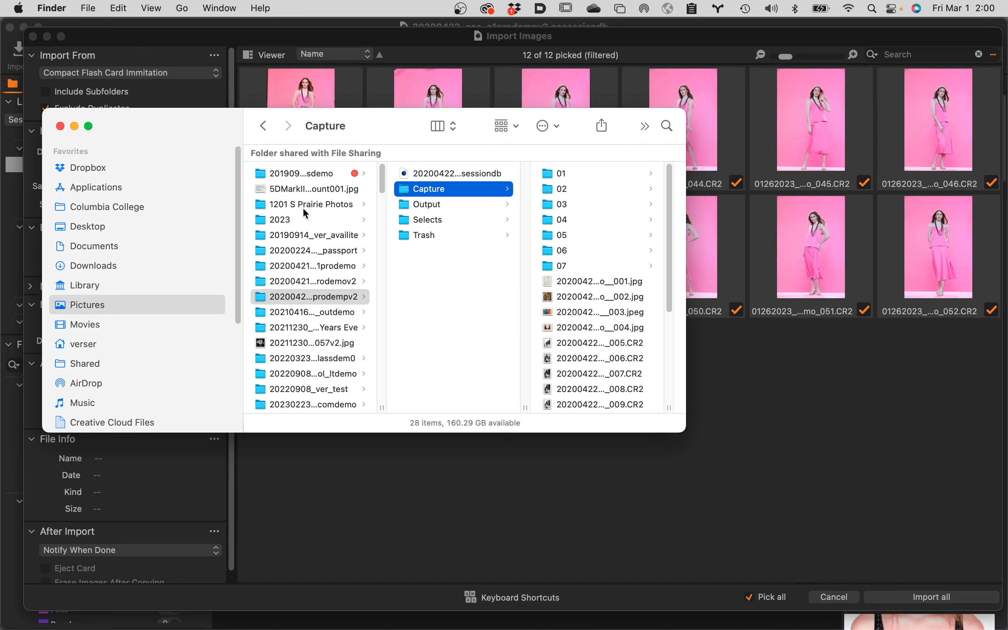
left_click(59, 126)
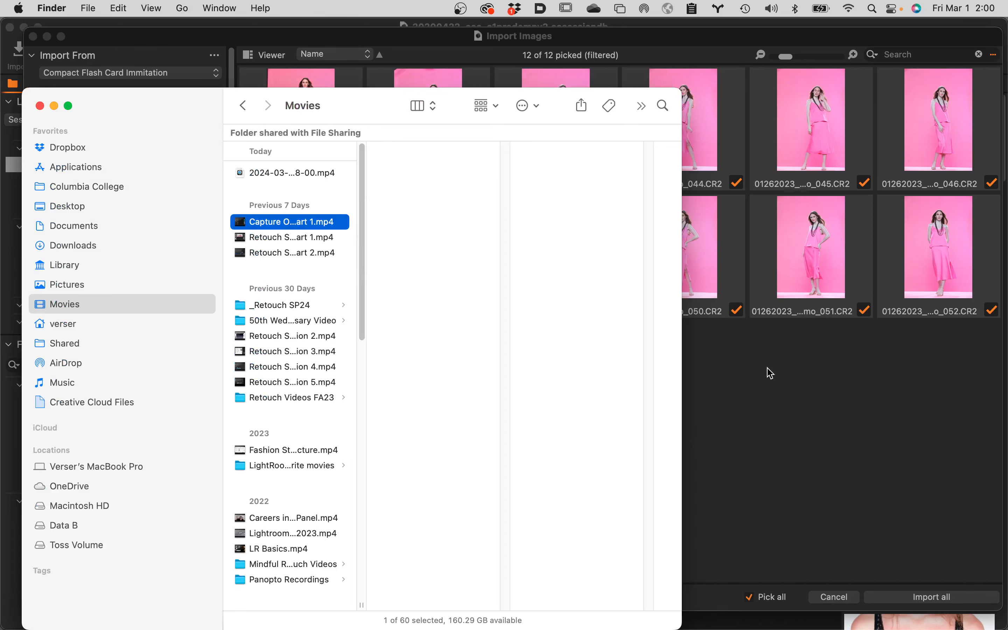
left_click(823, 425)
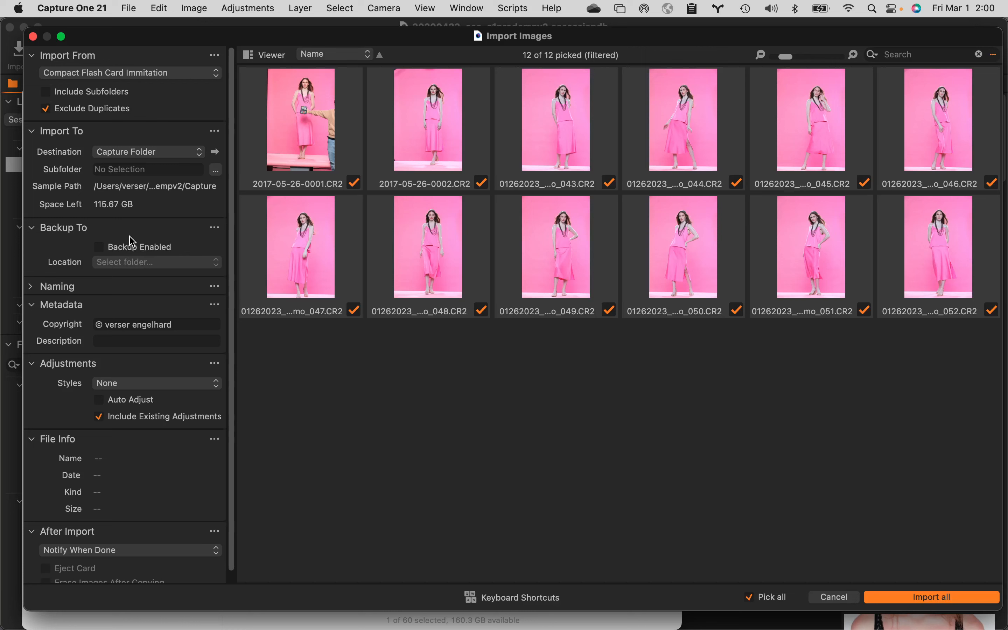
Step: Review the file naming settings in the import window, and close it without importing
scroll(129, 234, "down", 1)
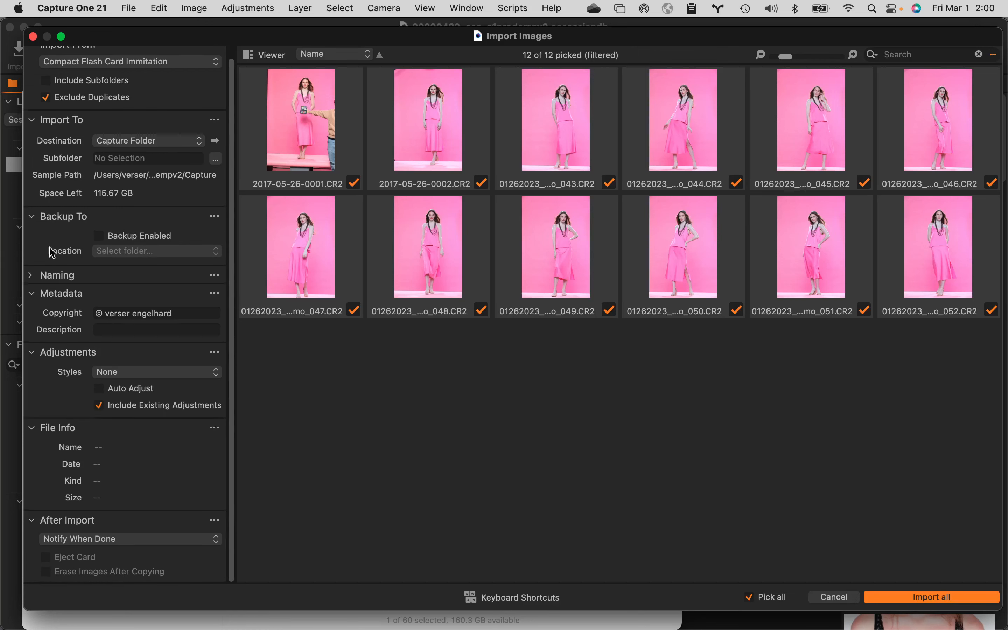
left_click(31, 275)
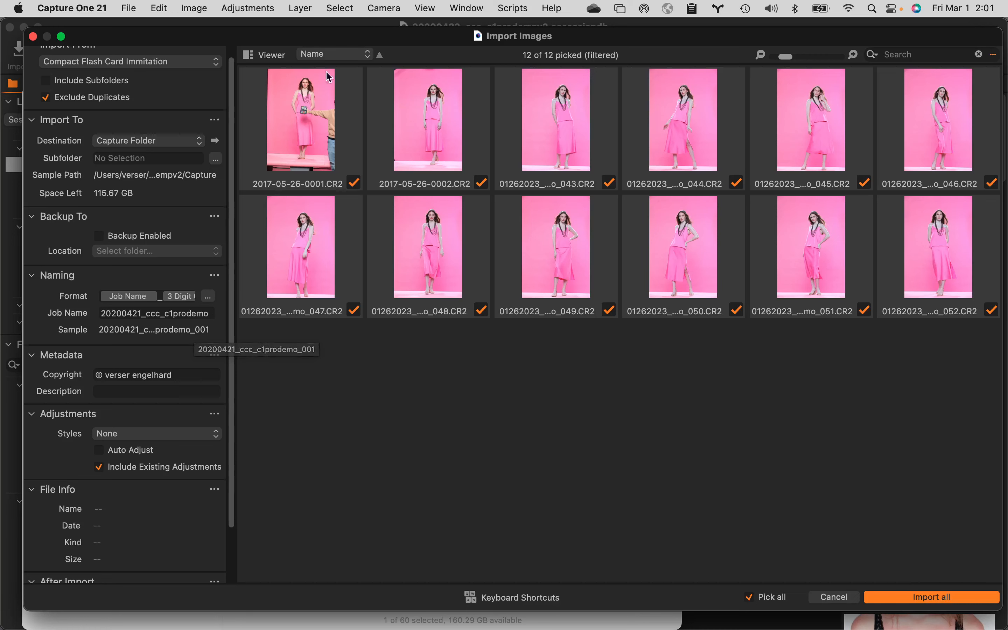
left_click_drag(230, 42, 450, 483)
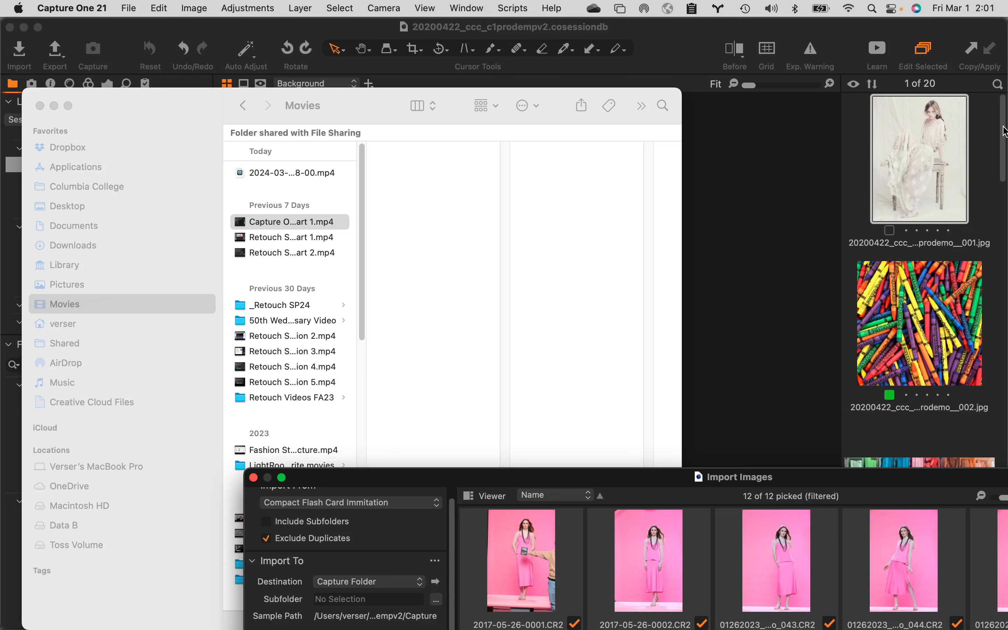
left_click(254, 477)
Step: Check the last file number in the Capture Folder and set the import naming counter to 21
scroll(940, 508, "down", 10)
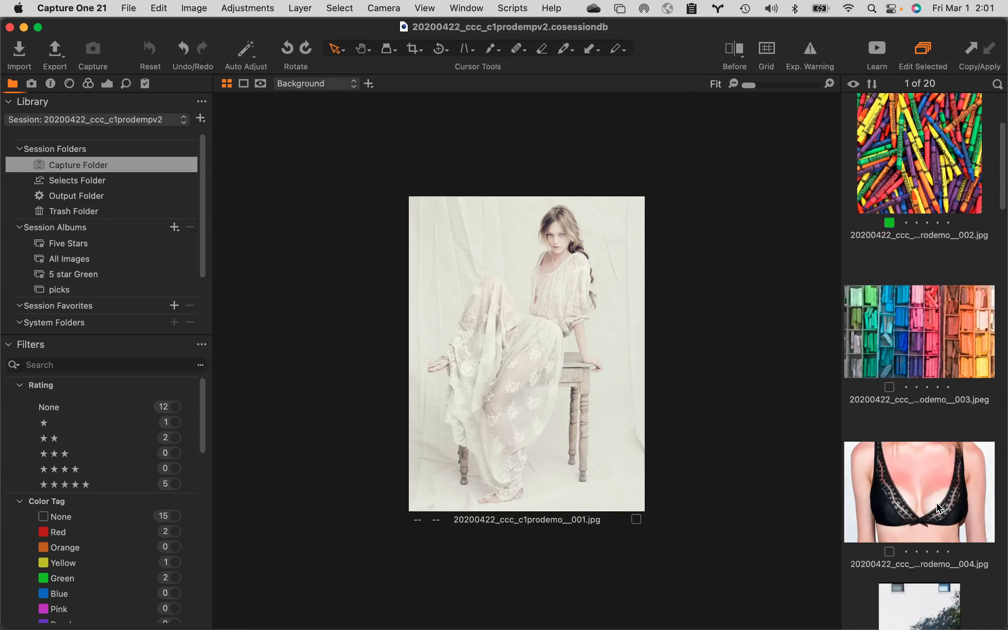
scroll(940, 508, "down", 10)
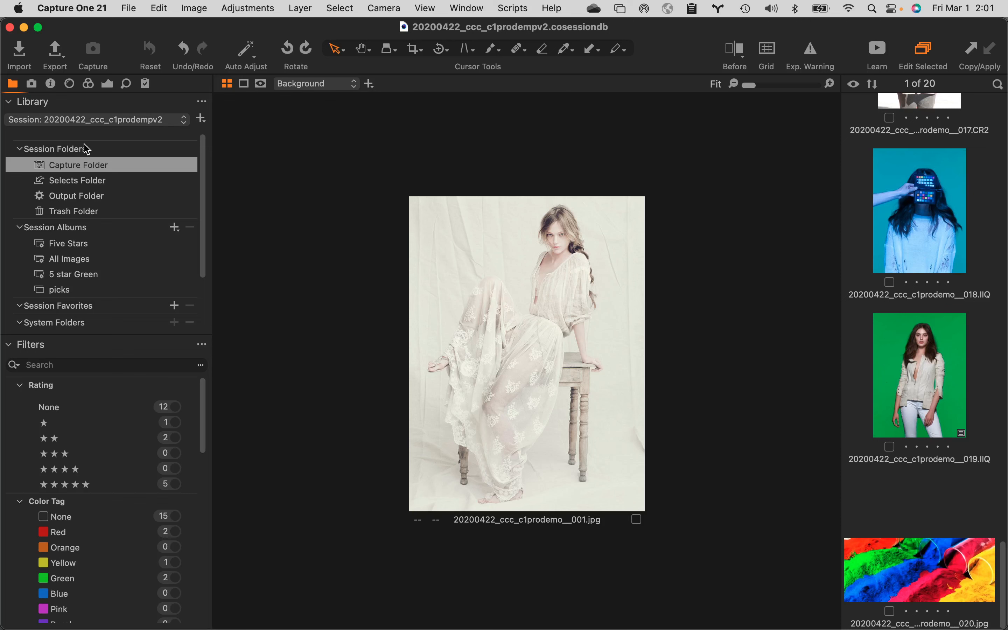
left_click(19, 49)
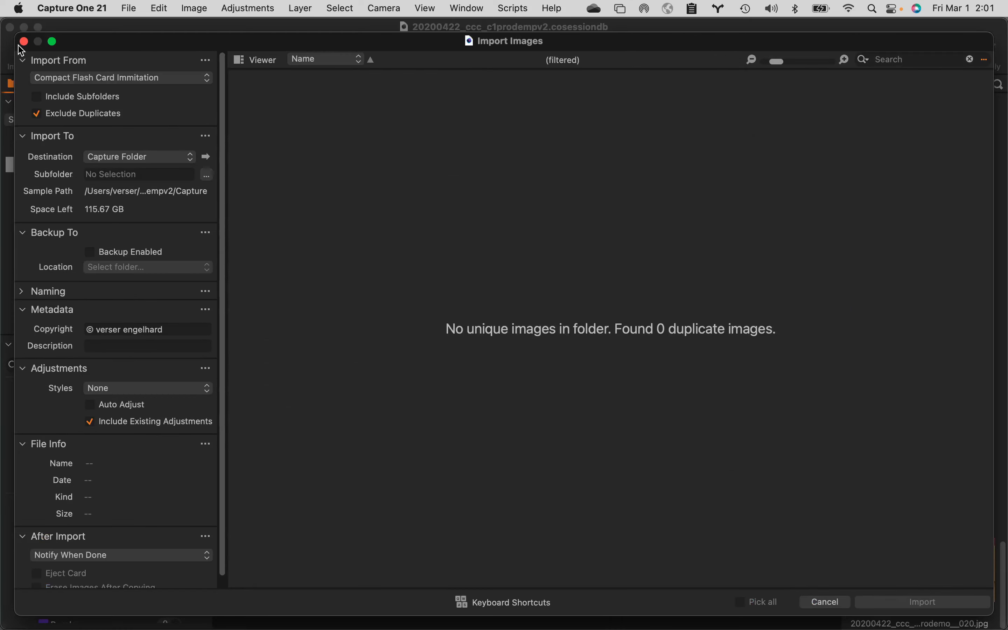
left_click(20, 291)
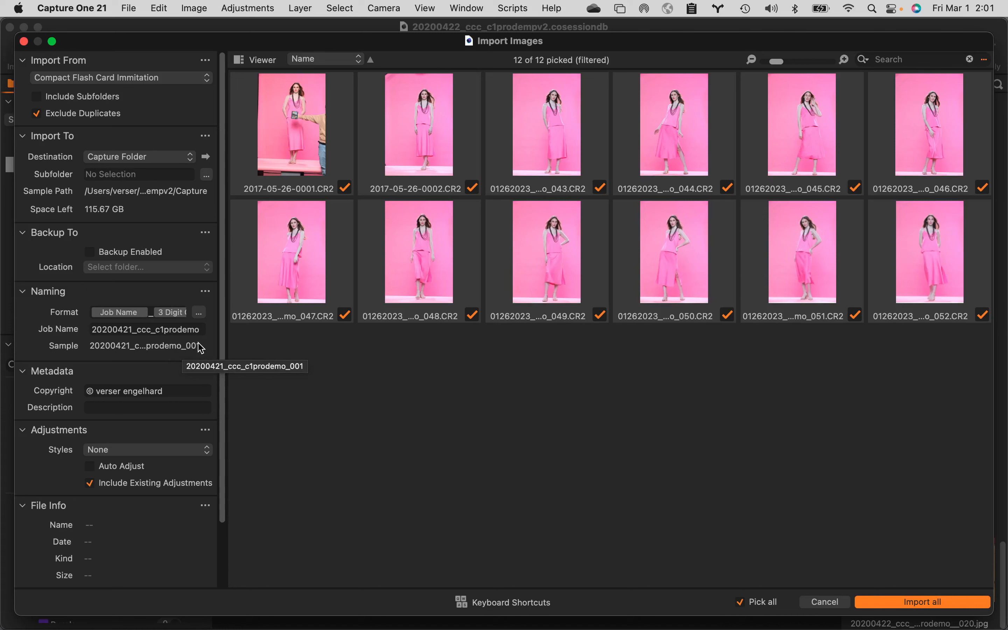
left_click(208, 293)
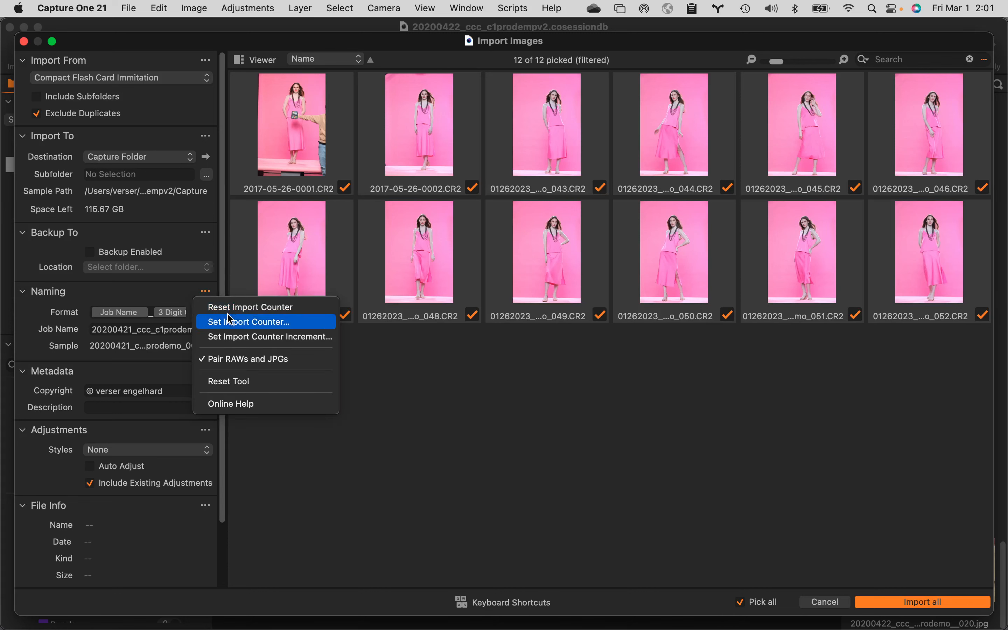
left_click(263, 322)
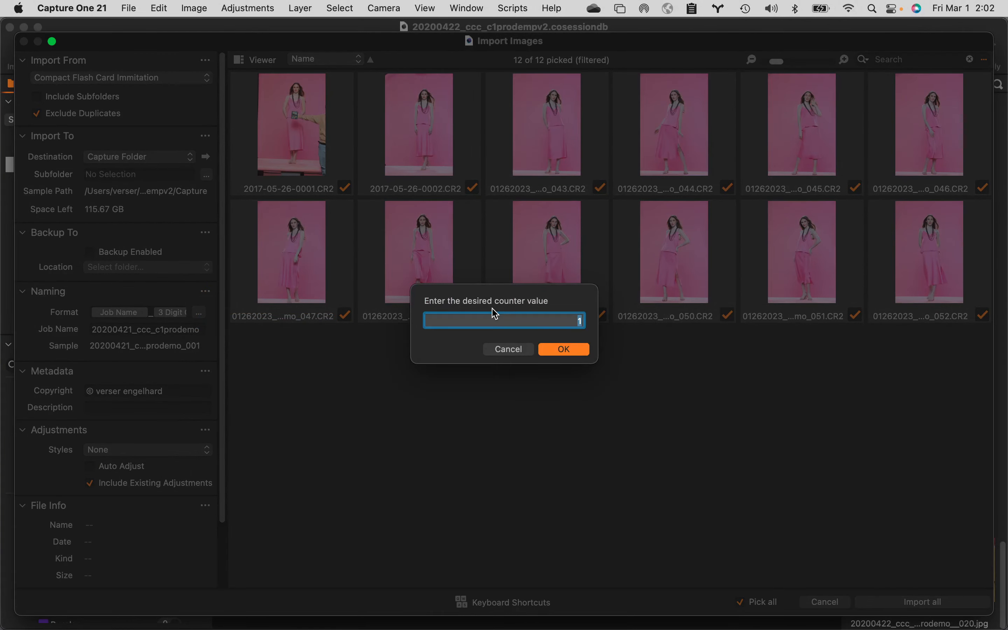
type("21")
left_click(567, 352)
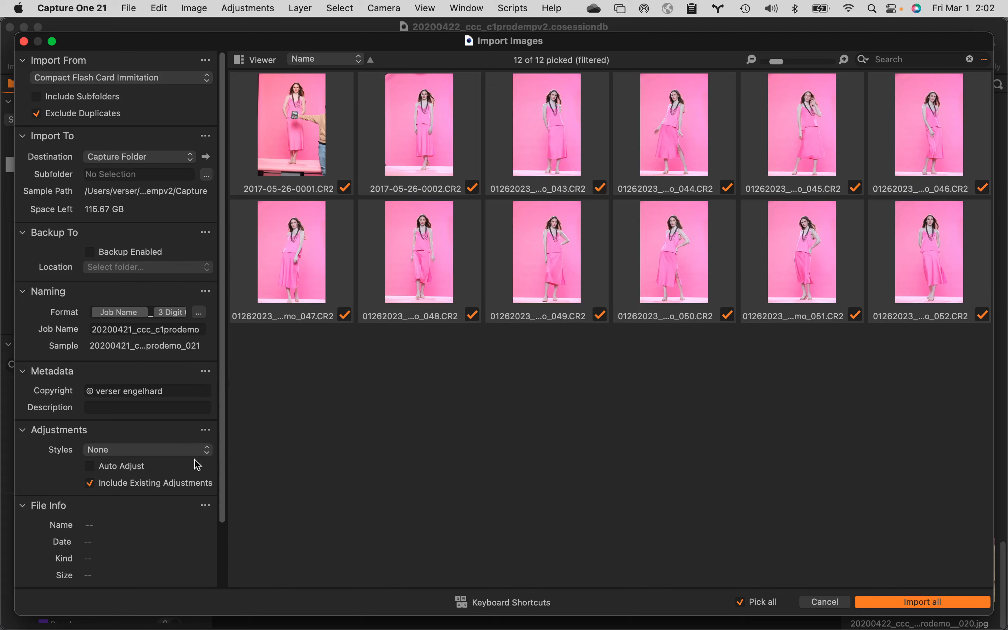
Step: Import all picked images from Compact Flash Card Immitation into the session's Capture Folder and go to them
scroll(79, 567, "down", 3)
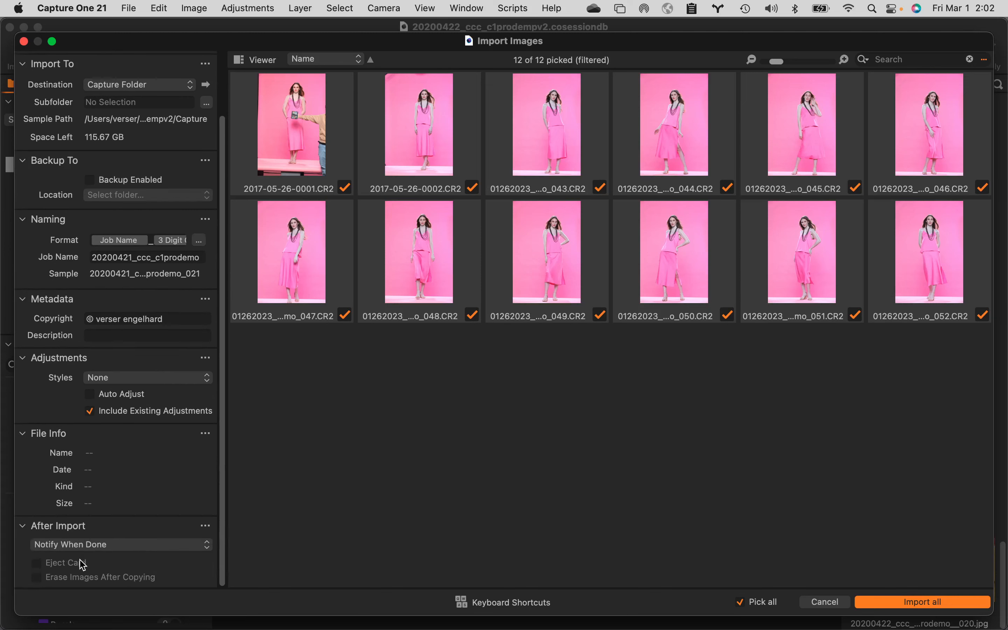
left_click(299, 134)
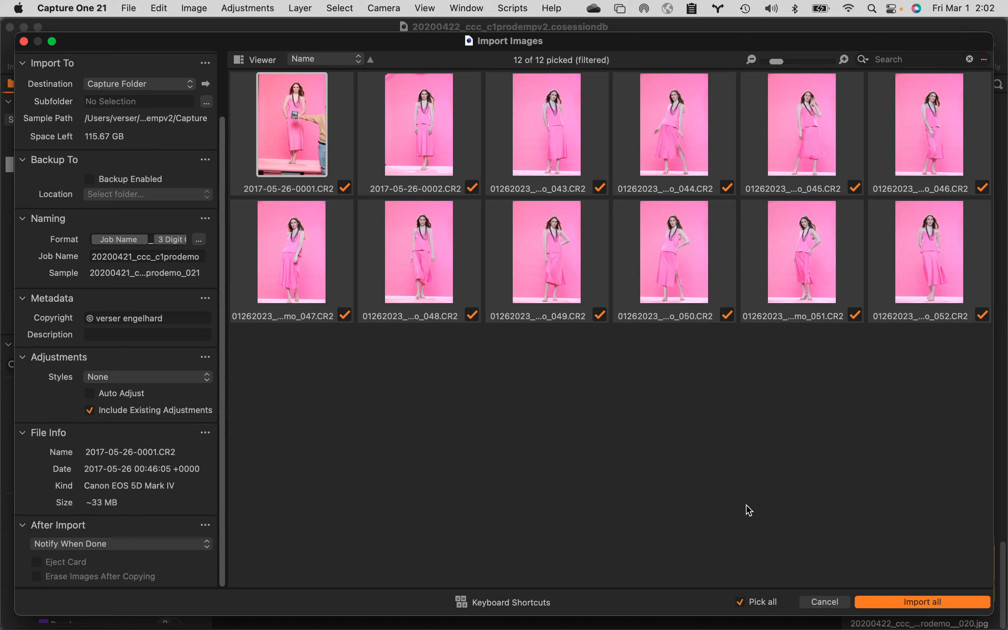
left_click(904, 604)
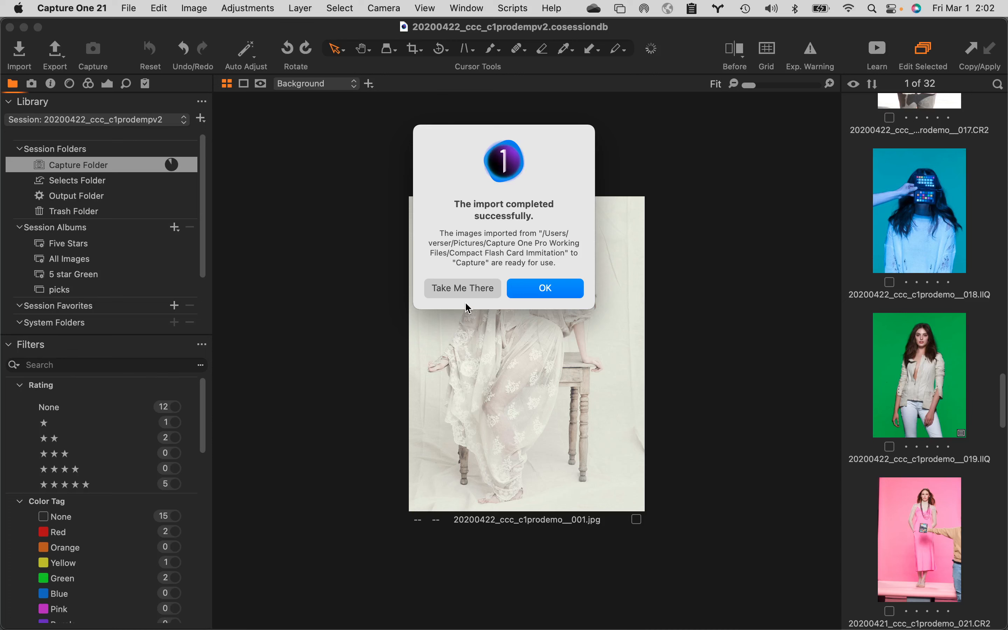
left_click(463, 289)
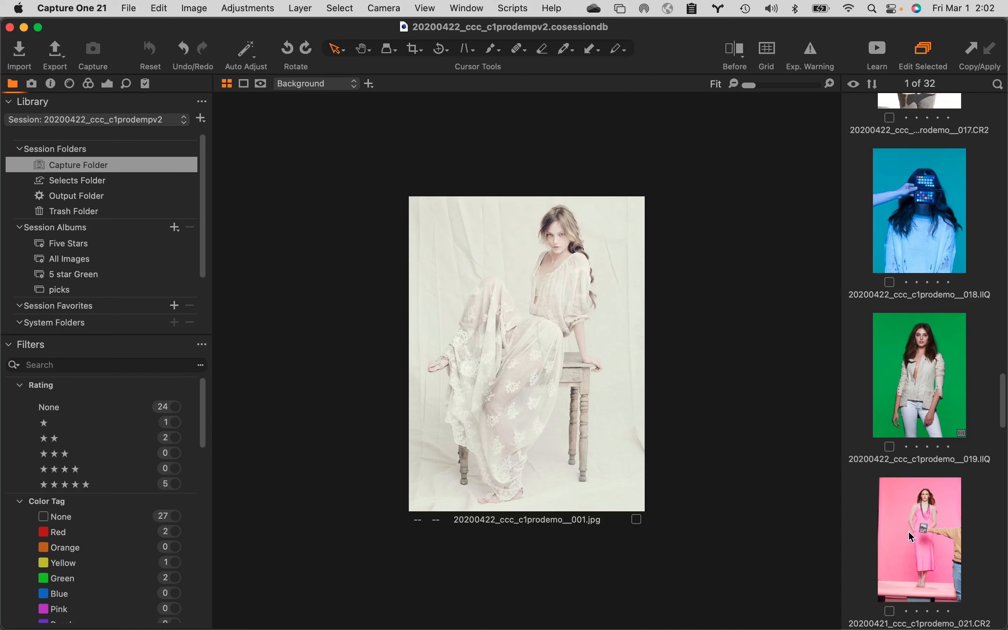
Step: Look through the newly imported images in the Capture Folder and check their sequential file numbering
scroll(927, 550, "down", 4)
scroll(929, 571, "down", 2)
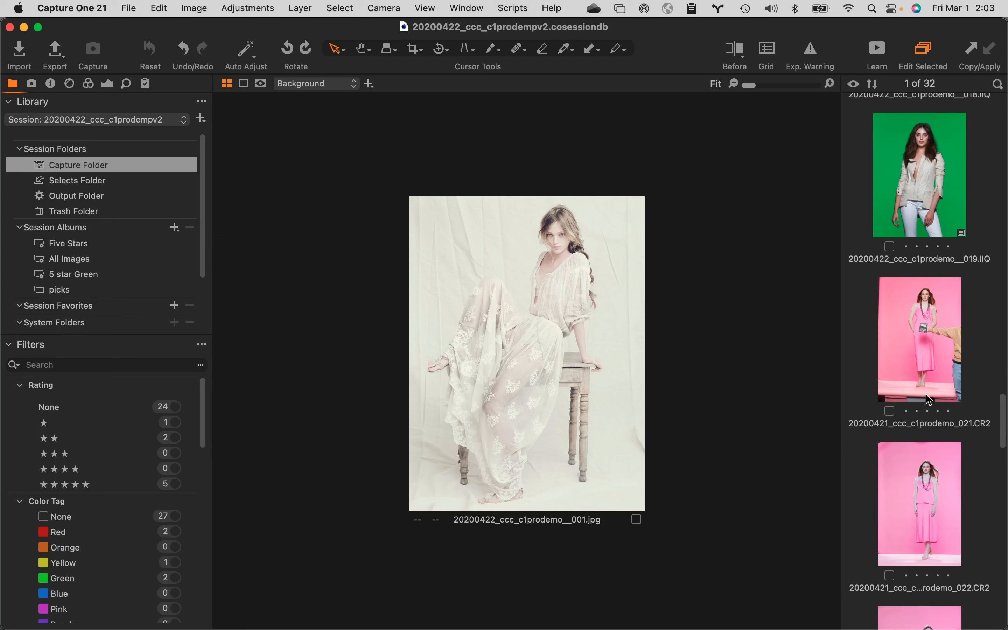
scroll(920, 579, "down", 6)
scroll(921, 579, "down", 15)
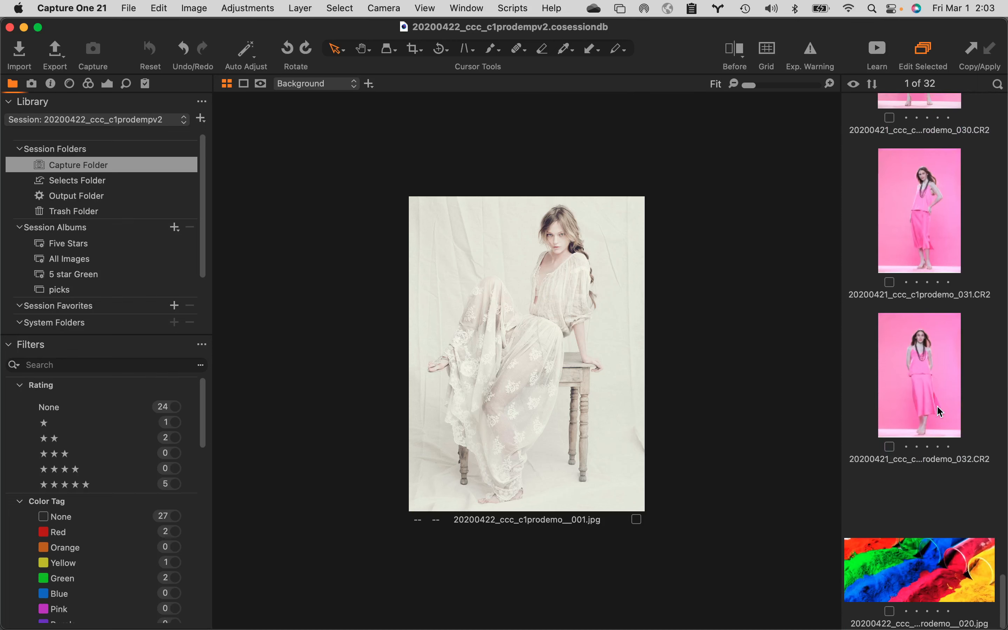
scroll(902, 497, "up", 3)
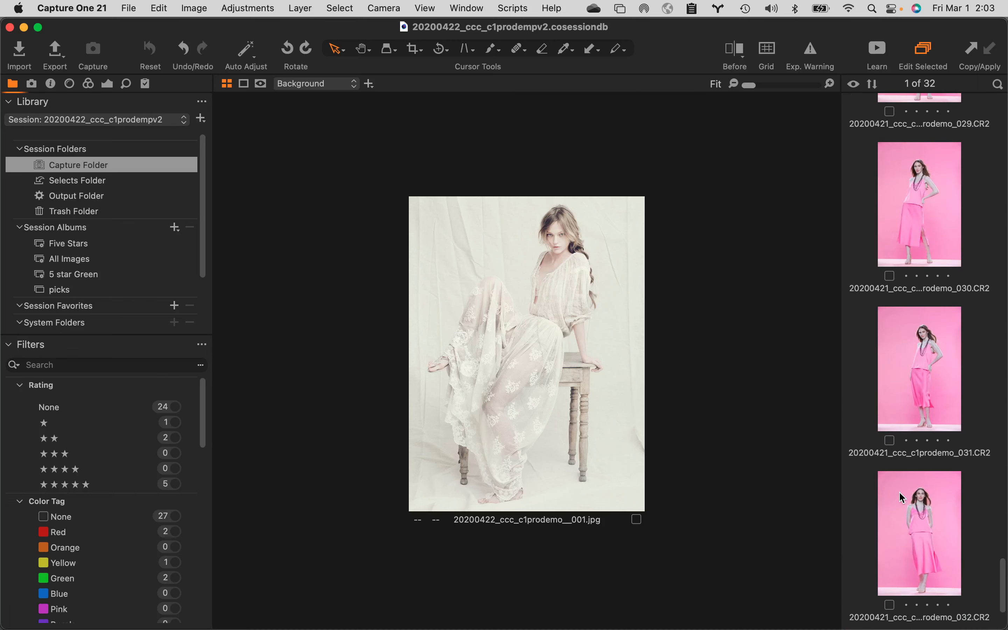
scroll(903, 497, "up", 5)
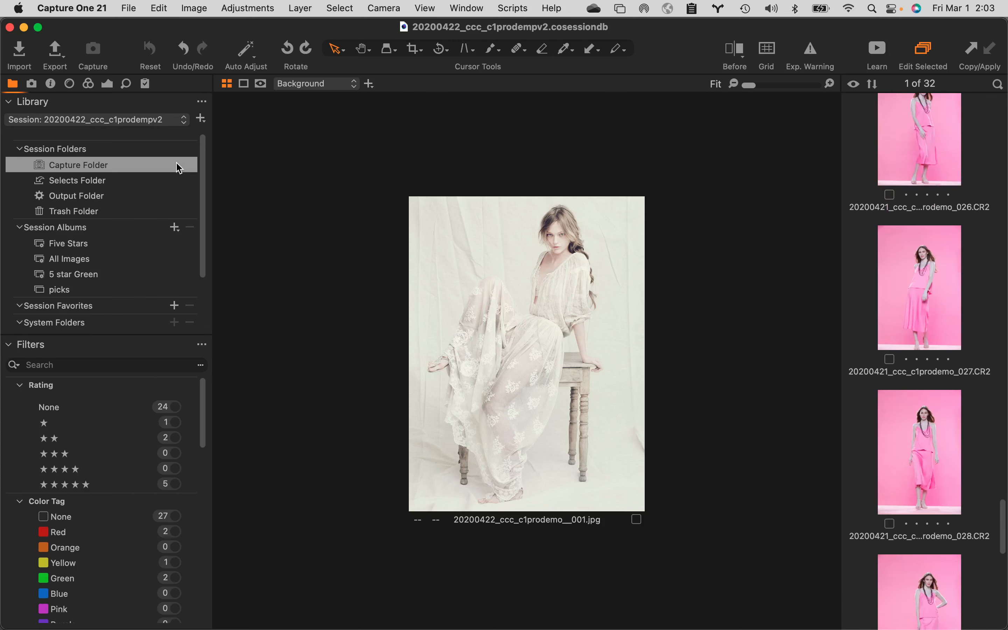
mouse_move(179, 168)
mouse_move(308, 628)
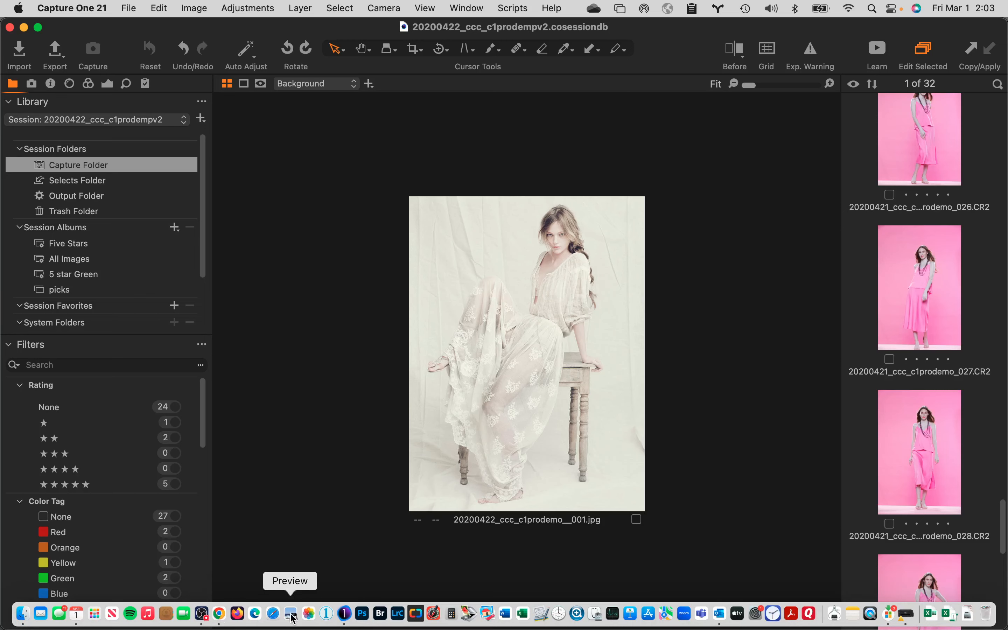
left_click(201, 614)
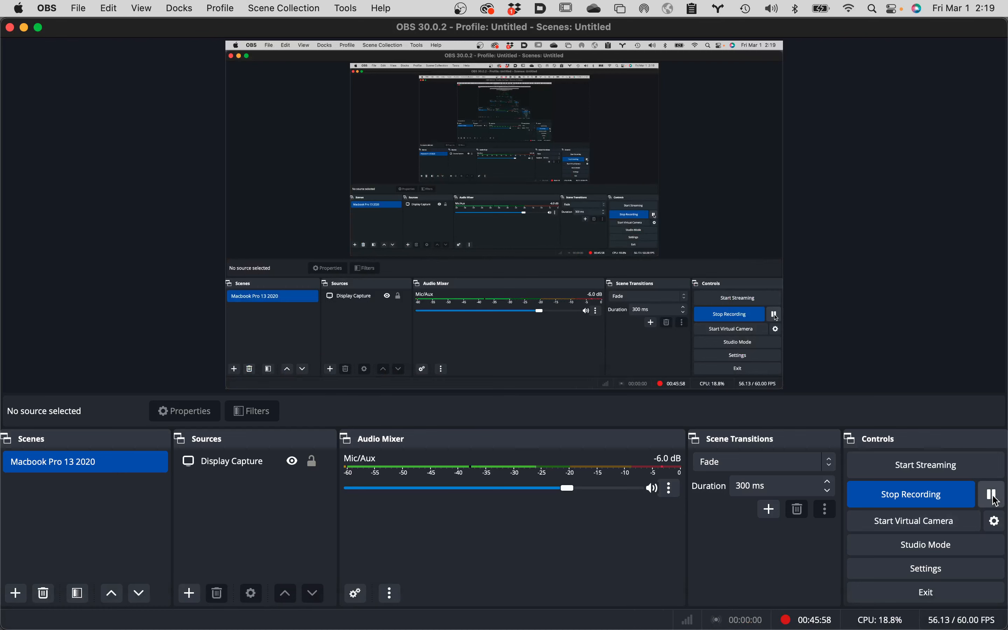
mouse_move(216, 621)
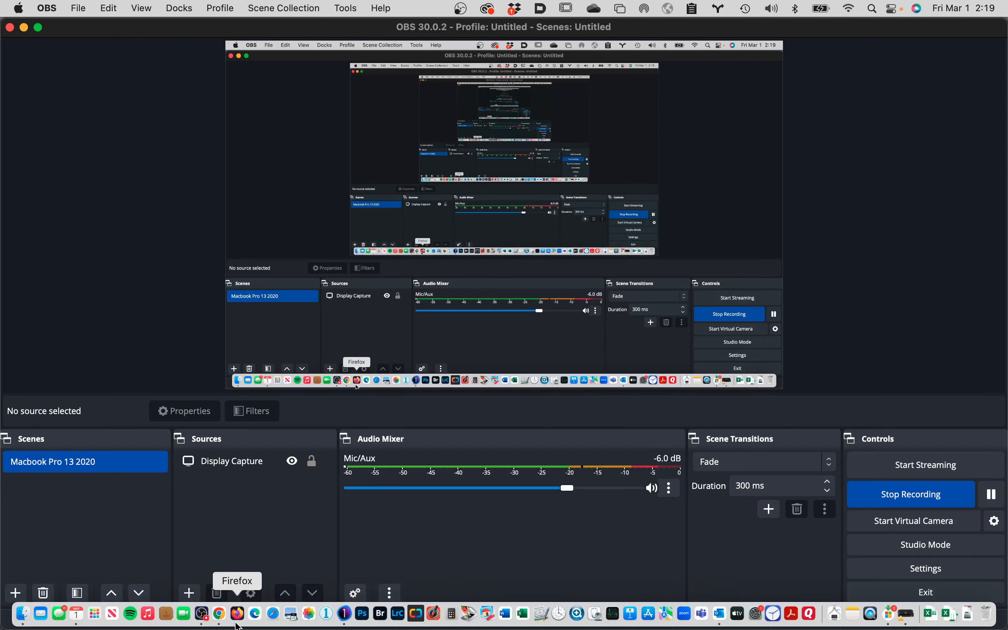
left_click(345, 614)
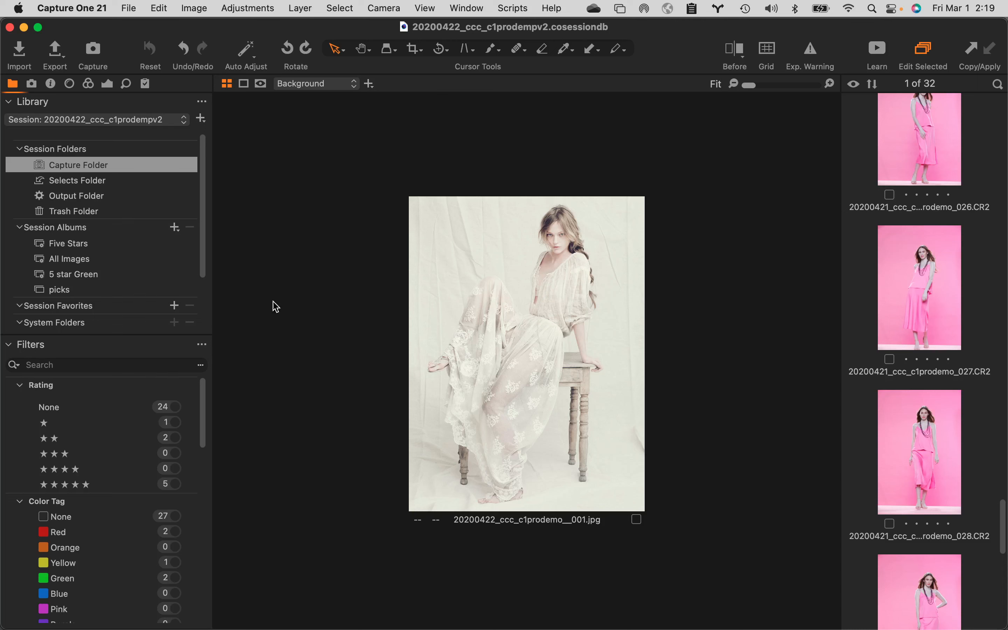
Step: Show the camera tools and settings for the tethered Leaf Credo 40
left_click(31, 84)
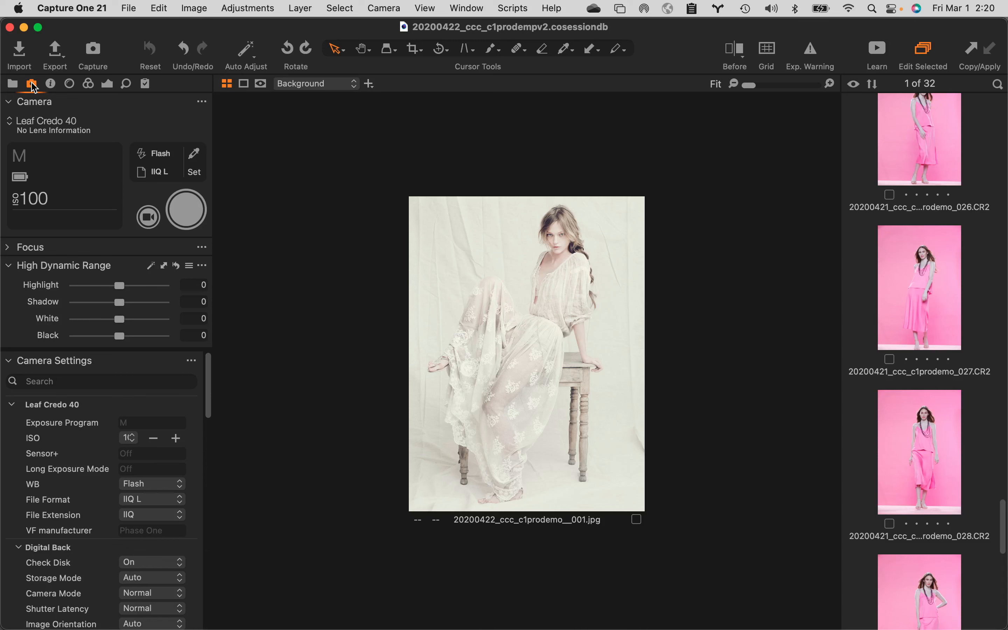
left_click(20, 8)
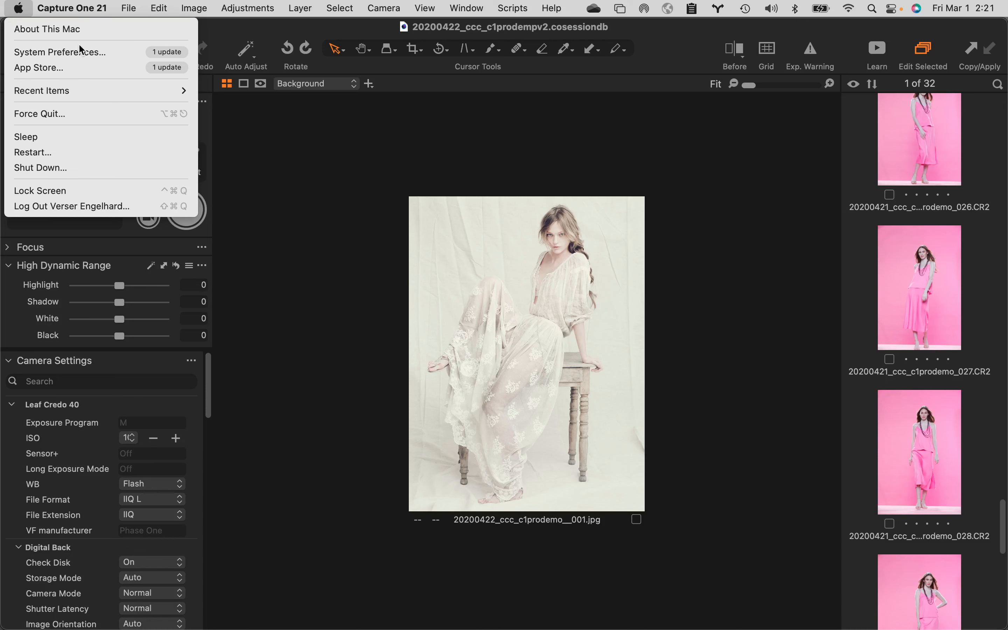
left_click(280, 377)
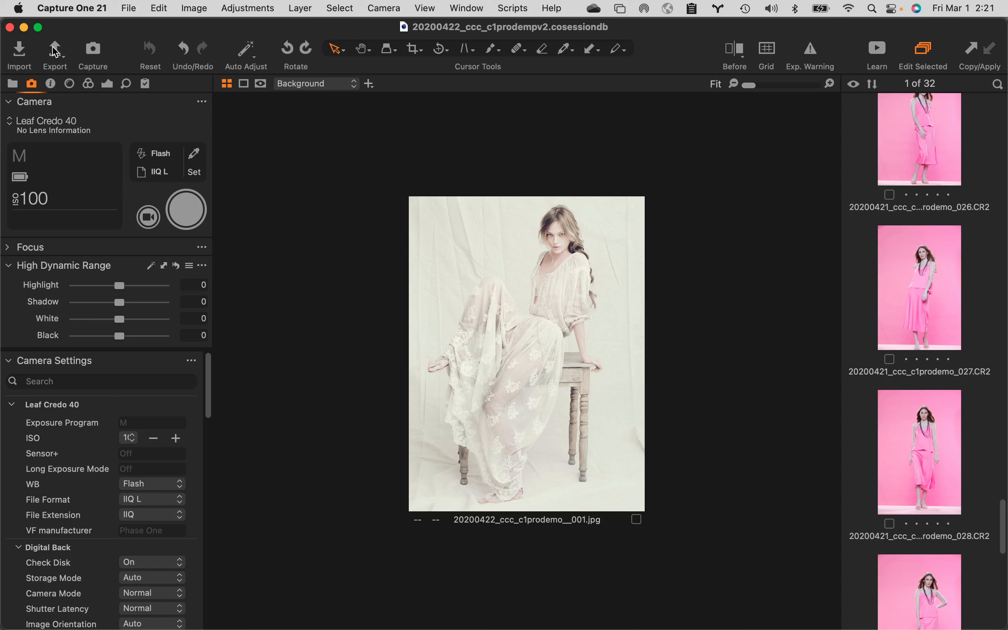
Step: Look up the Credo 40 among the USB devices in the Mac's system report, and return to Capture One
left_click(19, 8)
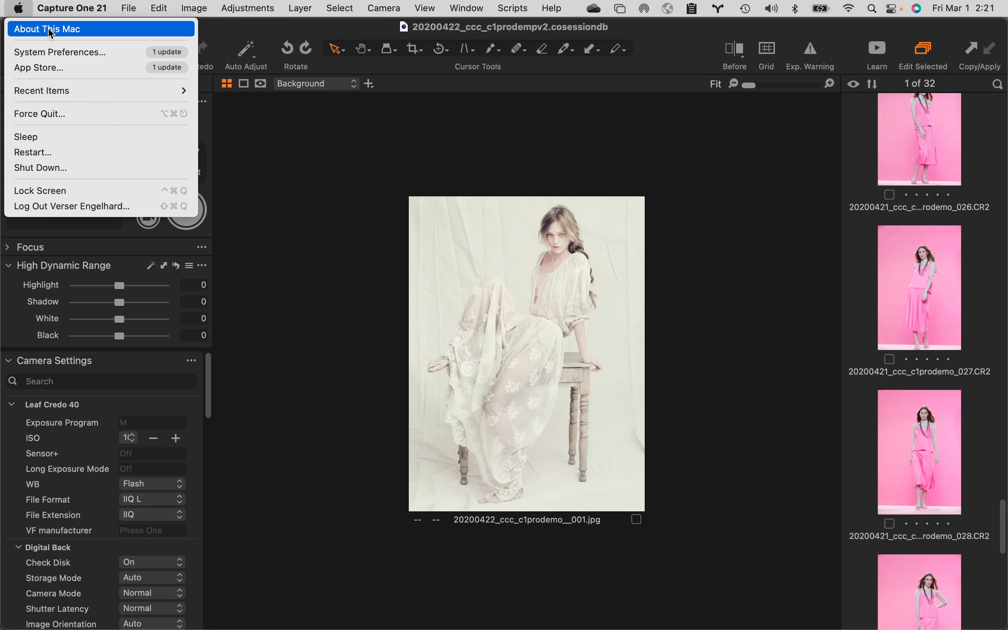
left_click(61, 31)
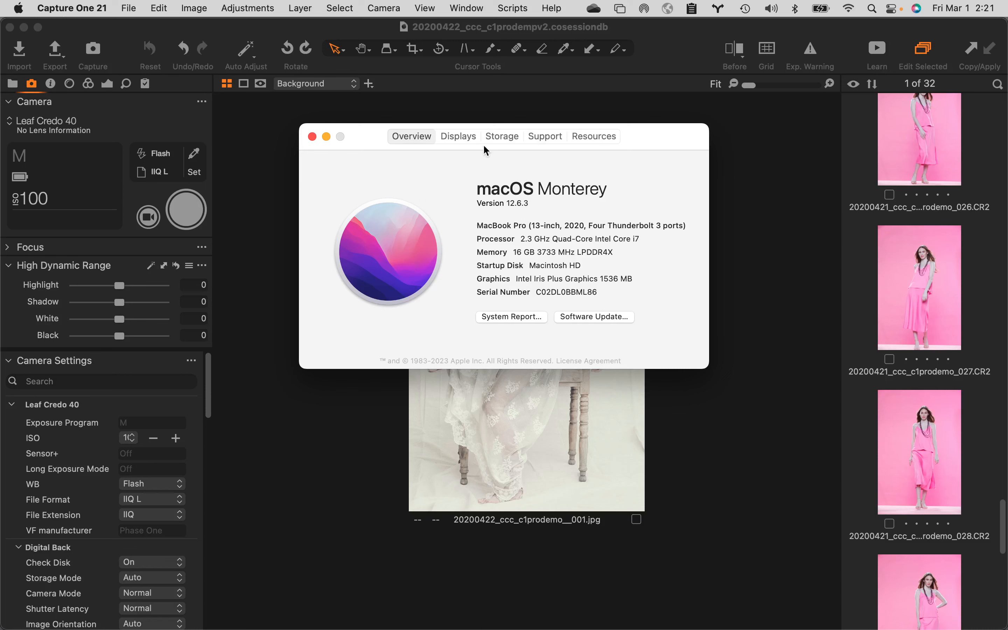
left_click(511, 317)
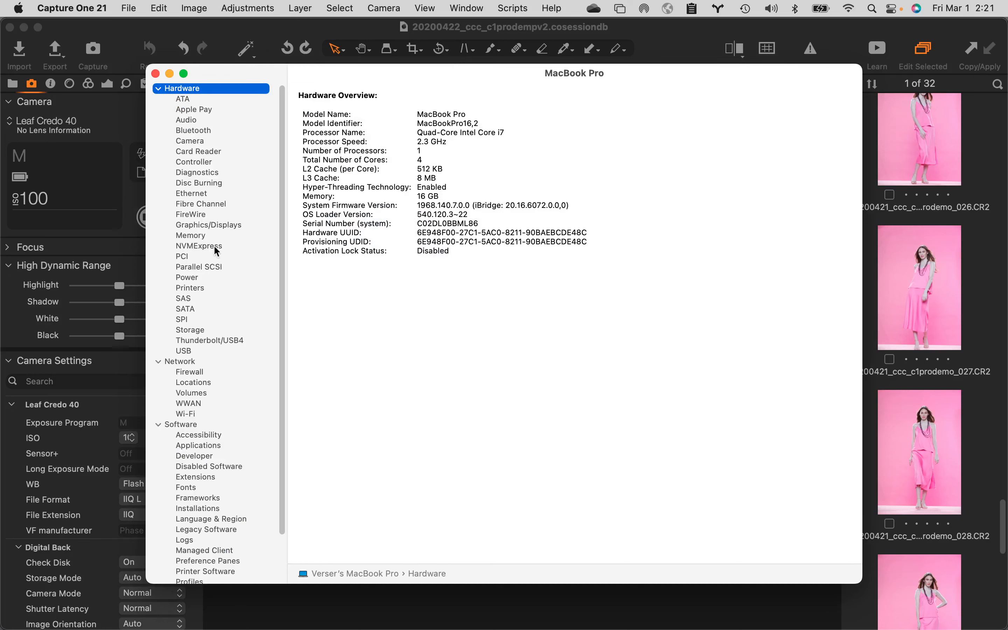
left_click(191, 350)
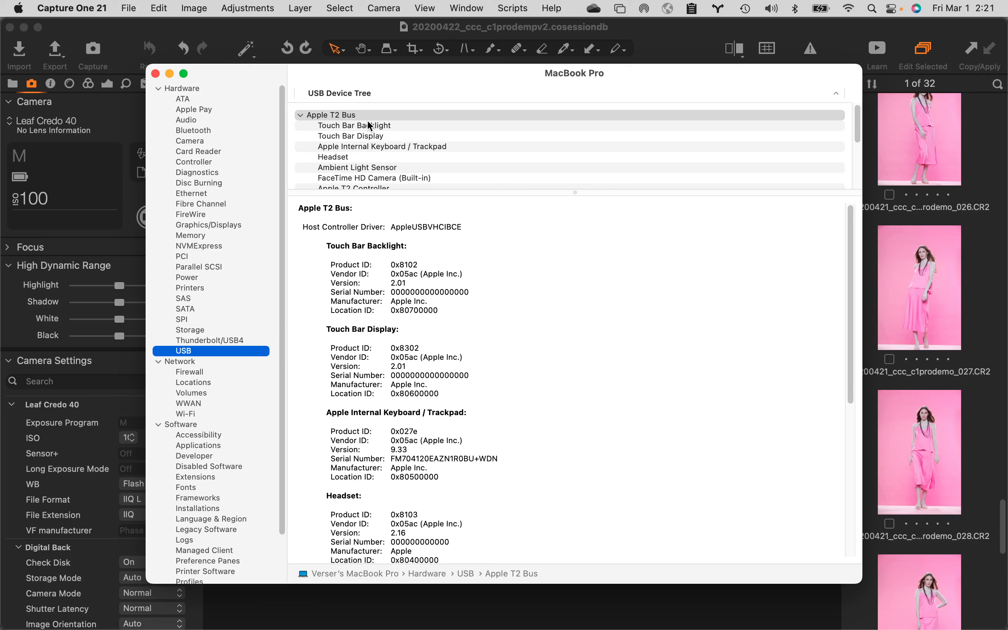
scroll(484, 166, "down", 5)
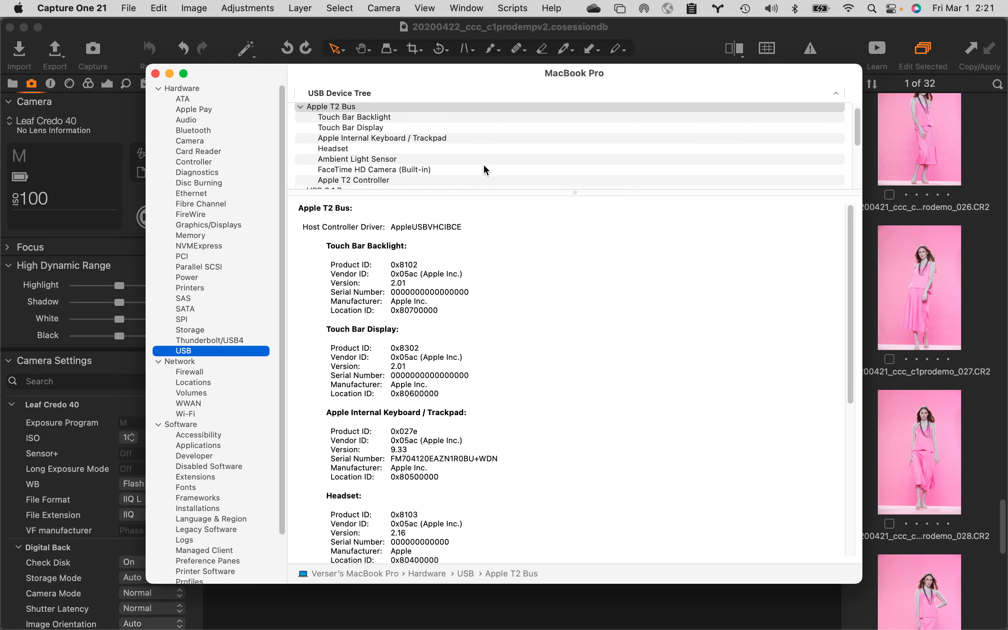
scroll(483, 166, "down", 3)
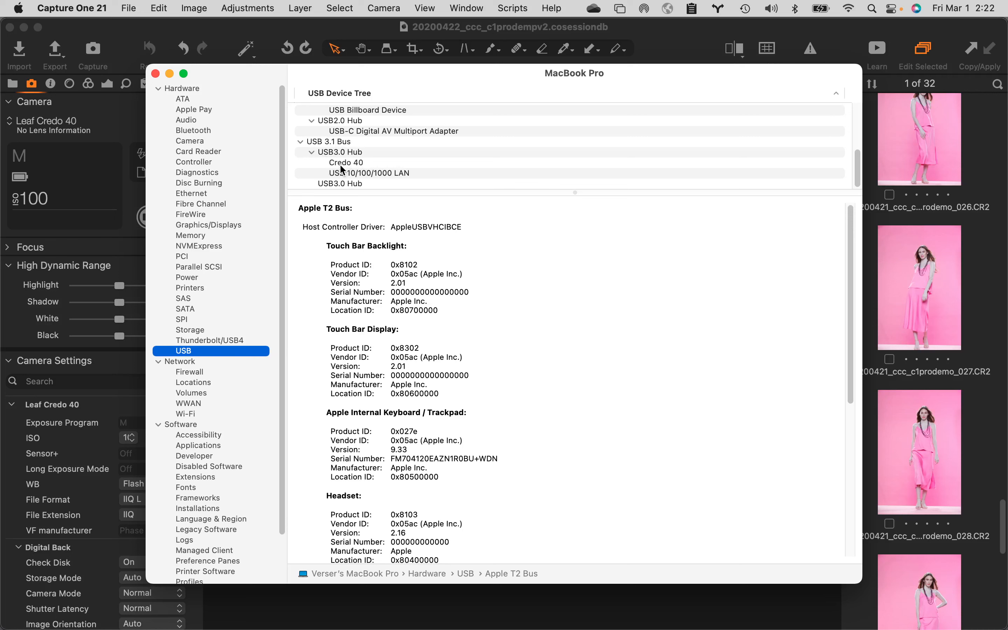
left_click(370, 163)
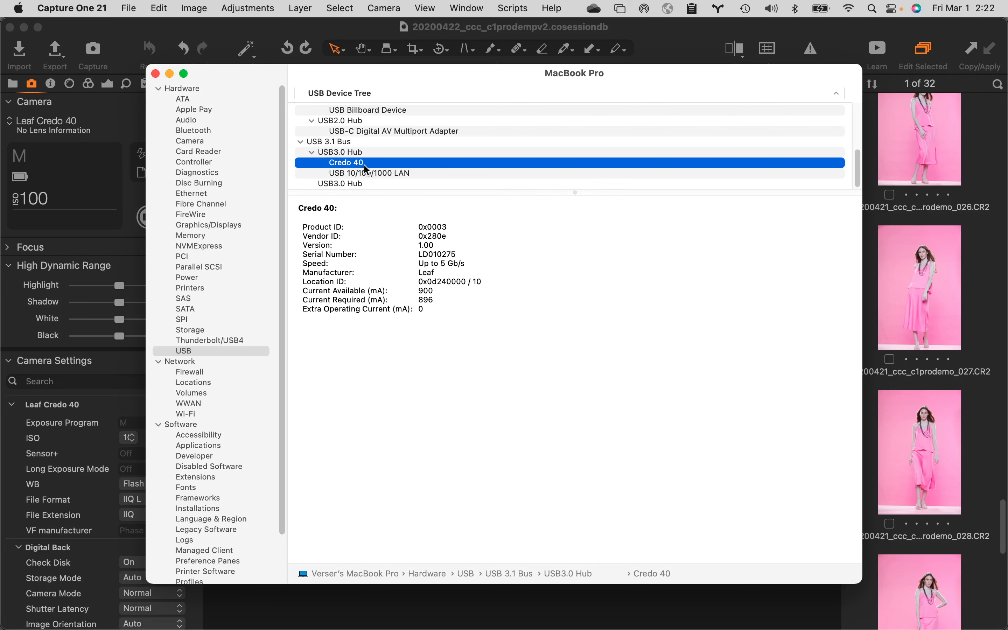
left_click(112, 106)
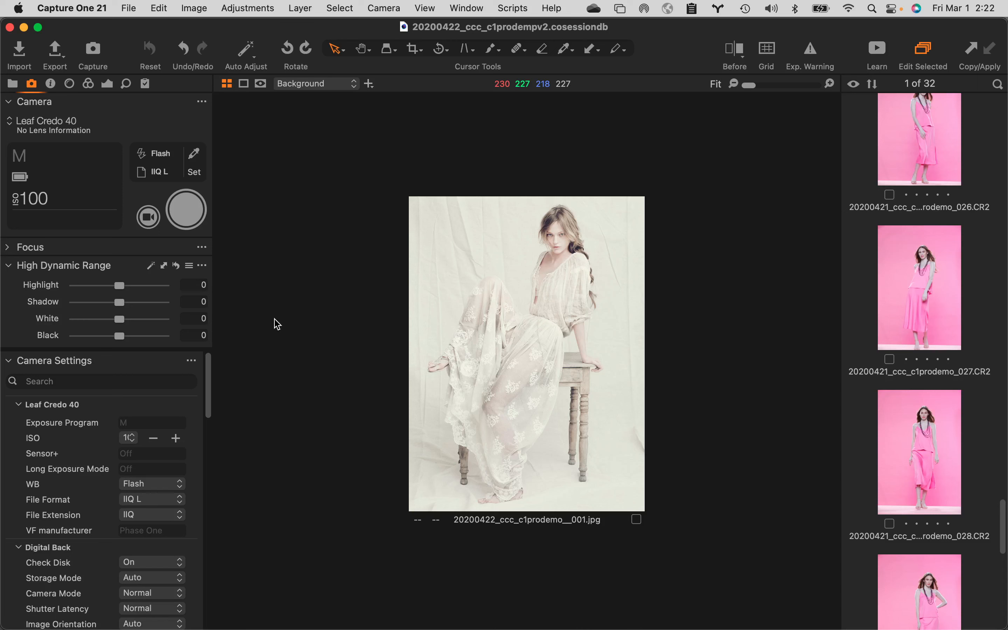
Step: Disable the Phase One provider in the Capture preferences and restart Capture One to apply the change
left_click(72, 7)
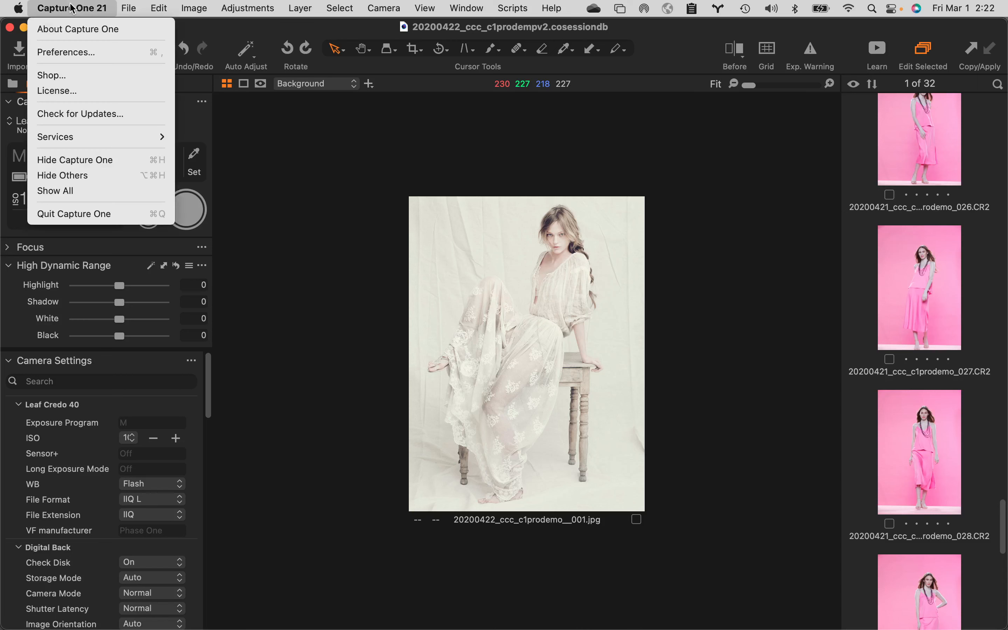
left_click(74, 54)
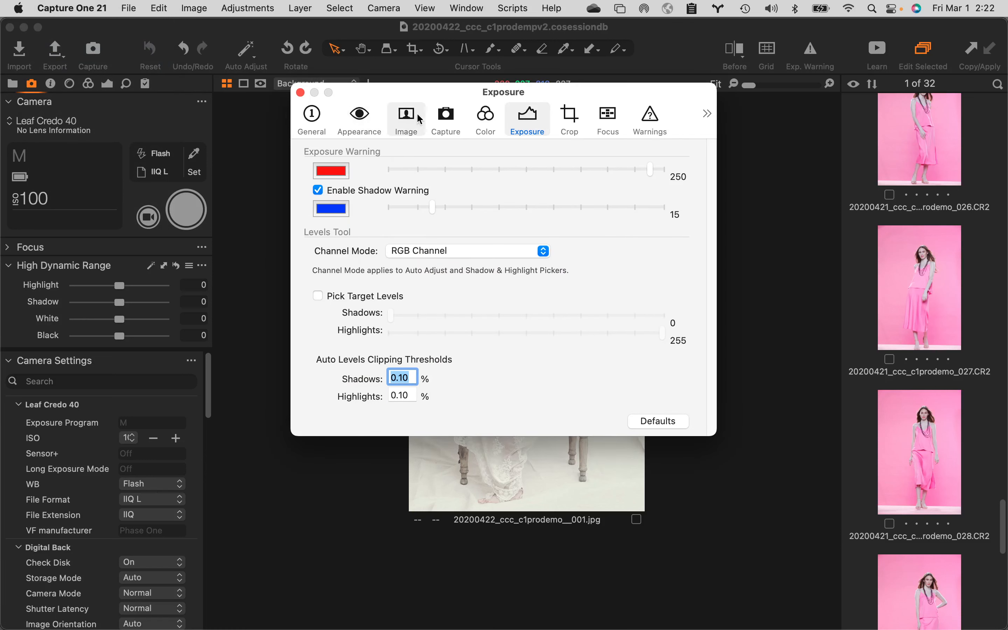
left_click(449, 119)
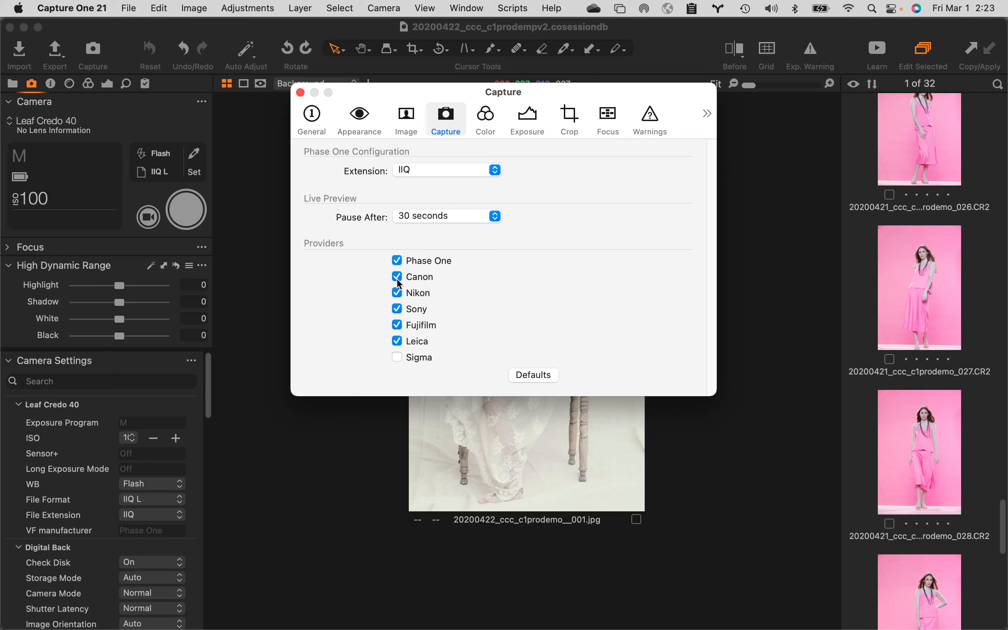
left_click(397, 260)
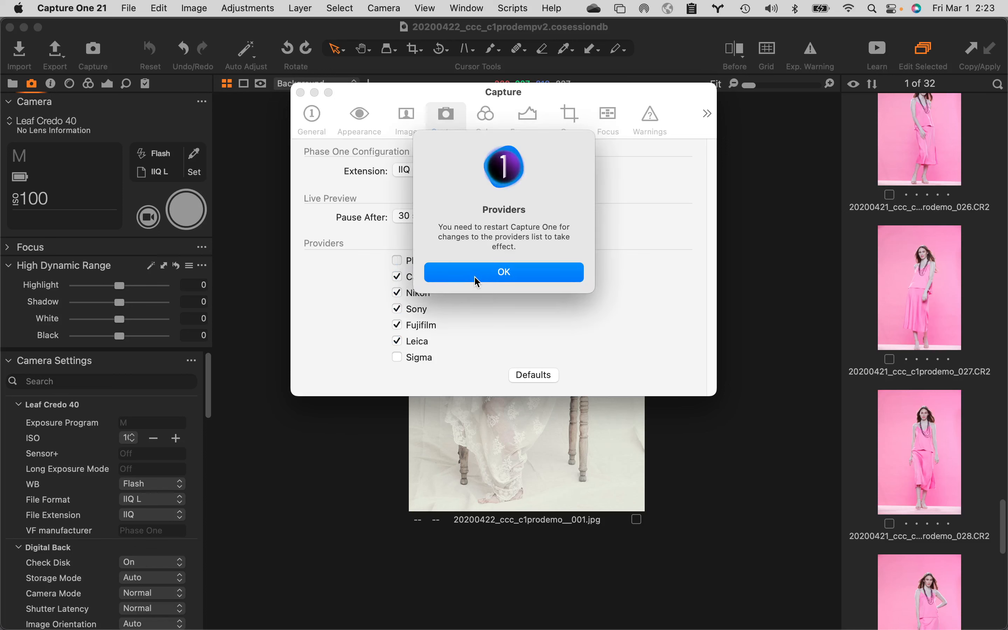
left_click(475, 277)
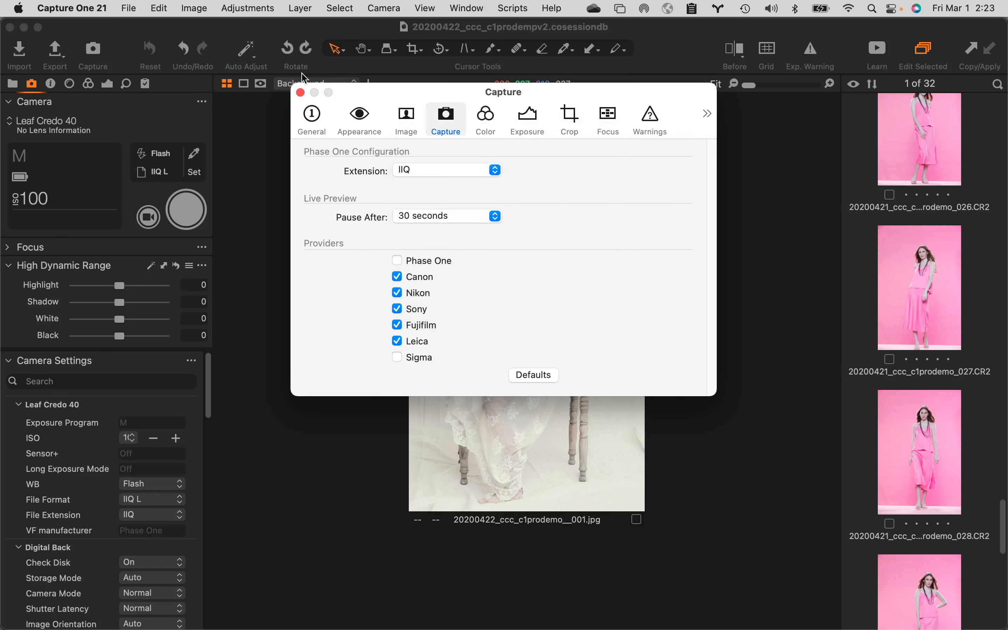
left_click(70, 8)
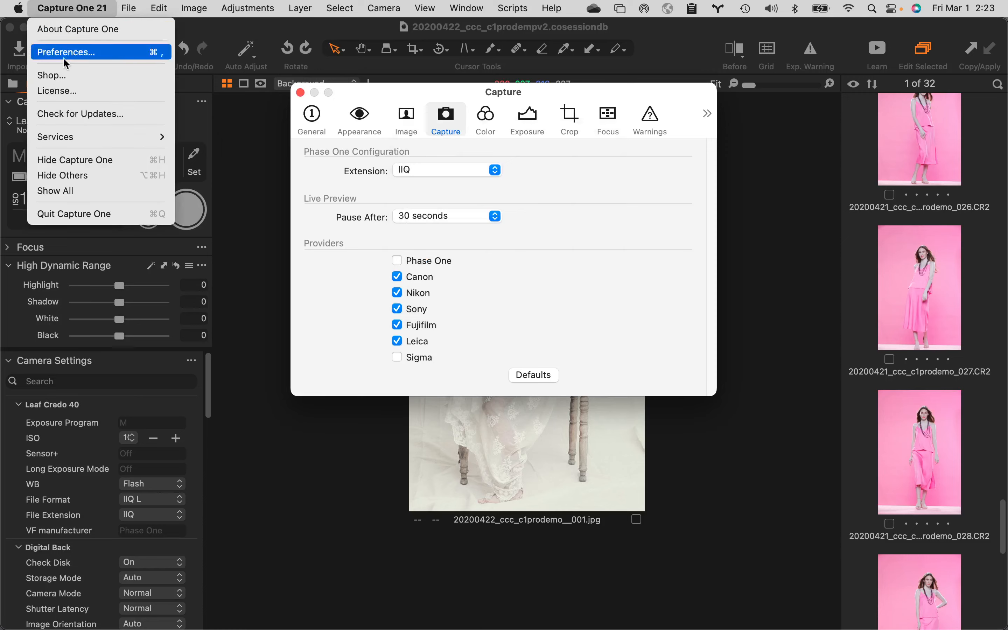
left_click(81, 214)
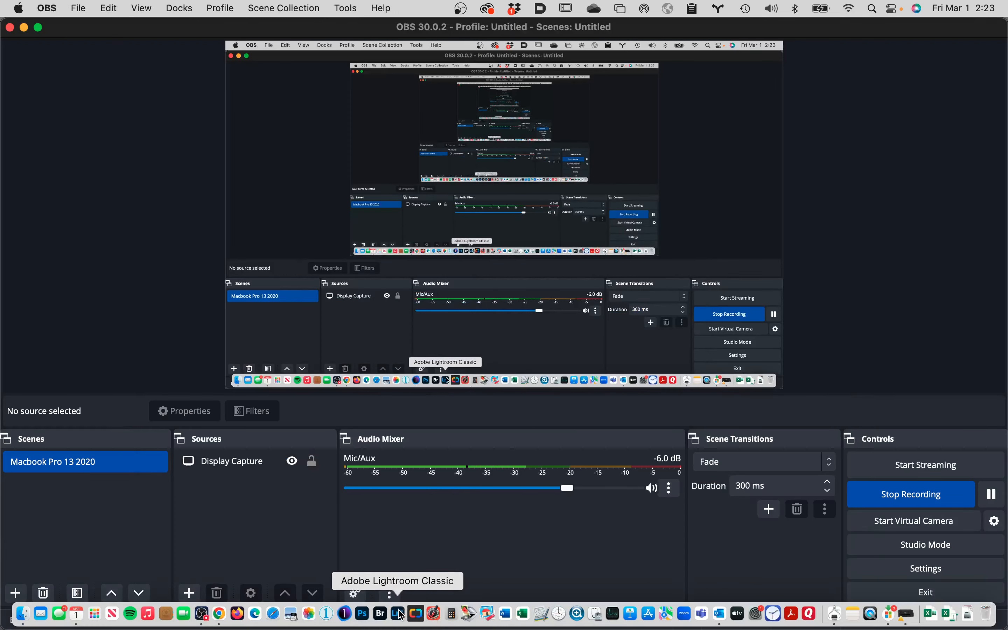
left_click(338, 617)
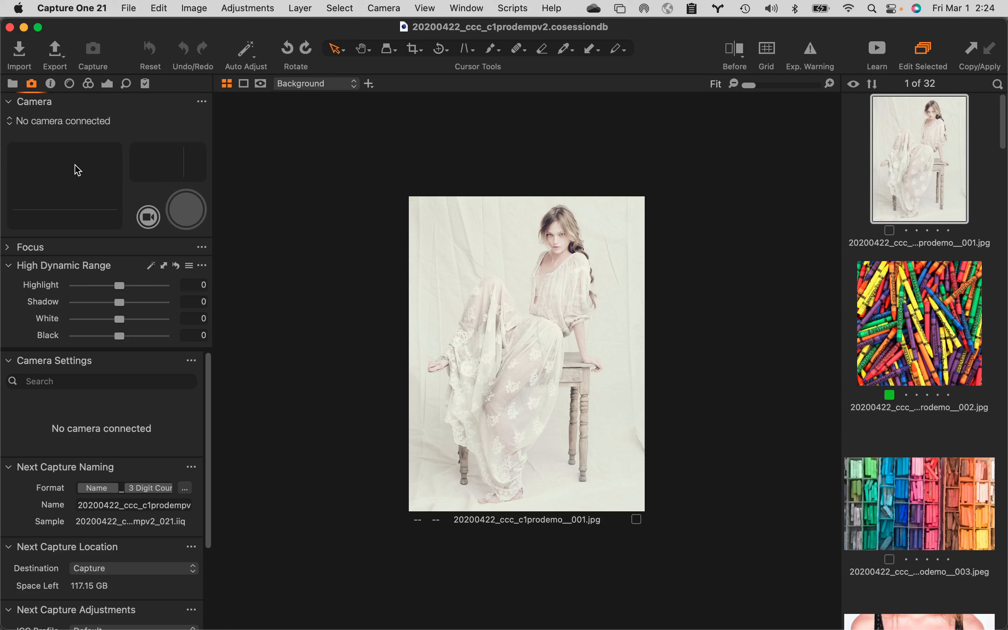
Step: Re-enable the Phase One provider in the Capture preferences, and quit and relaunch Capture One
left_click(70, 9)
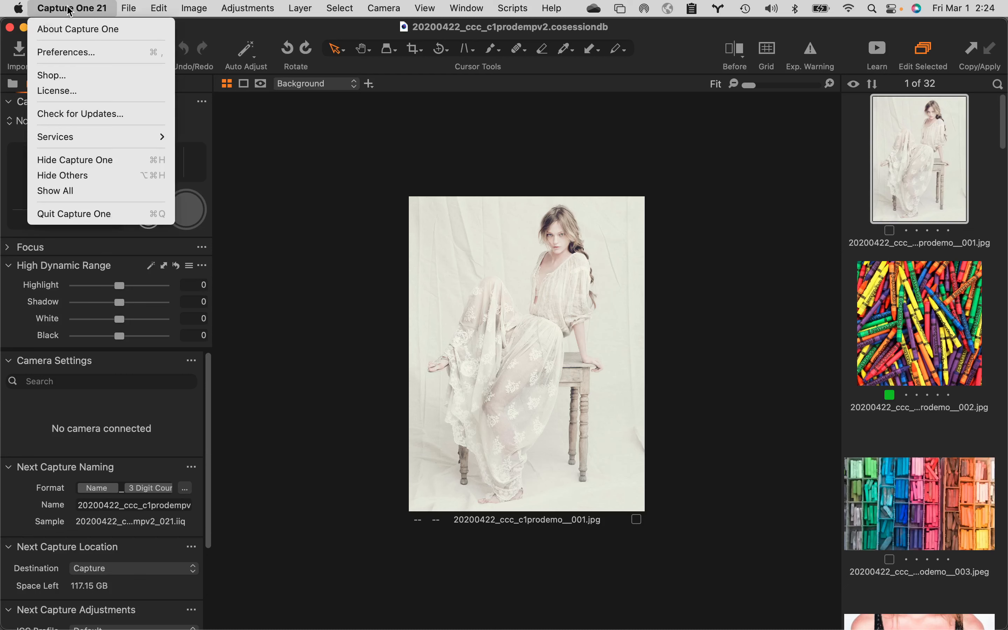
left_click(85, 51)
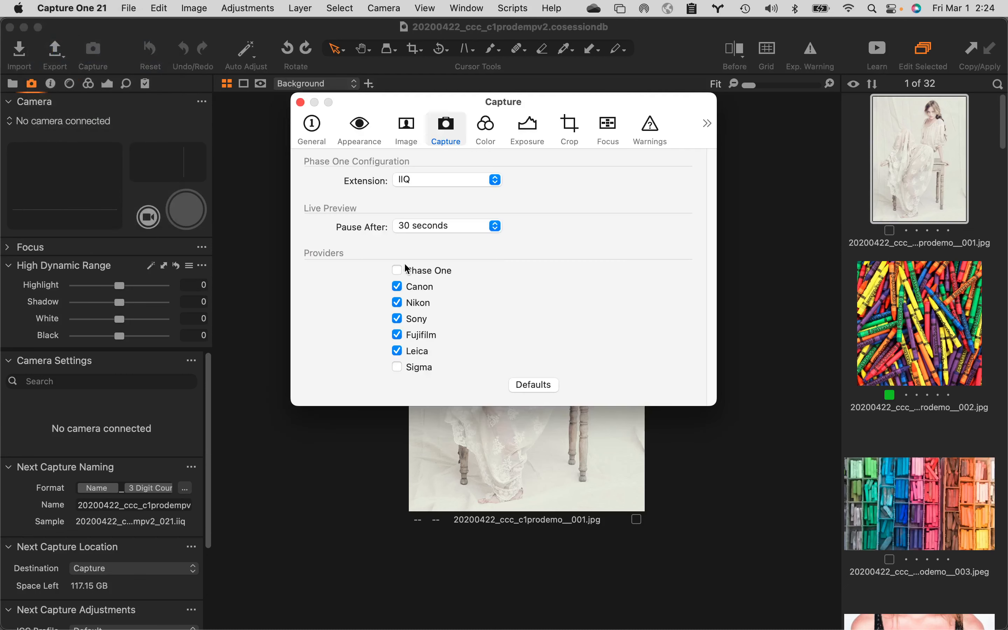
left_click(397, 269)
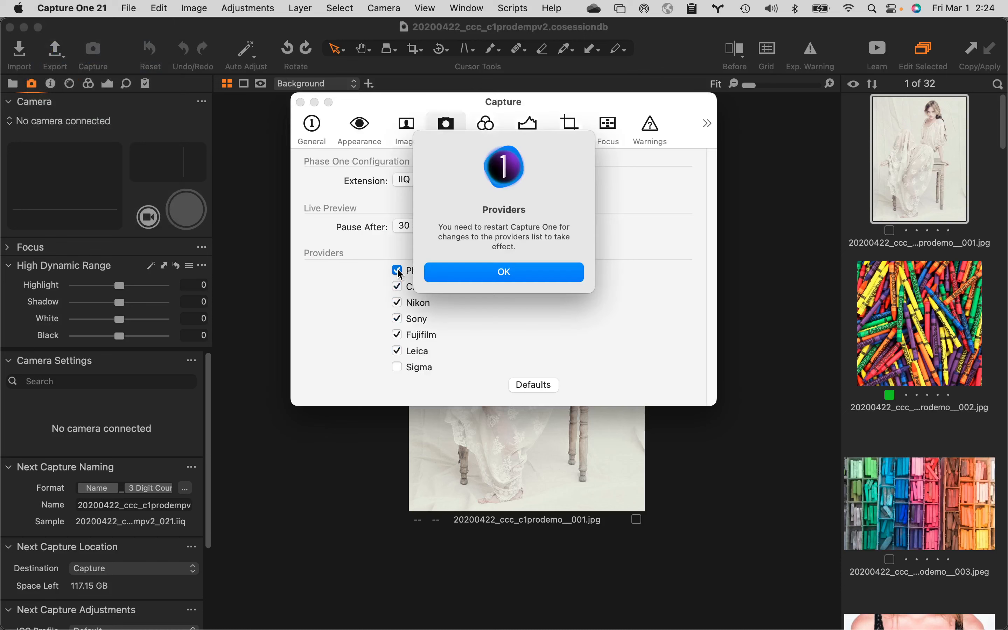
left_click(488, 271)
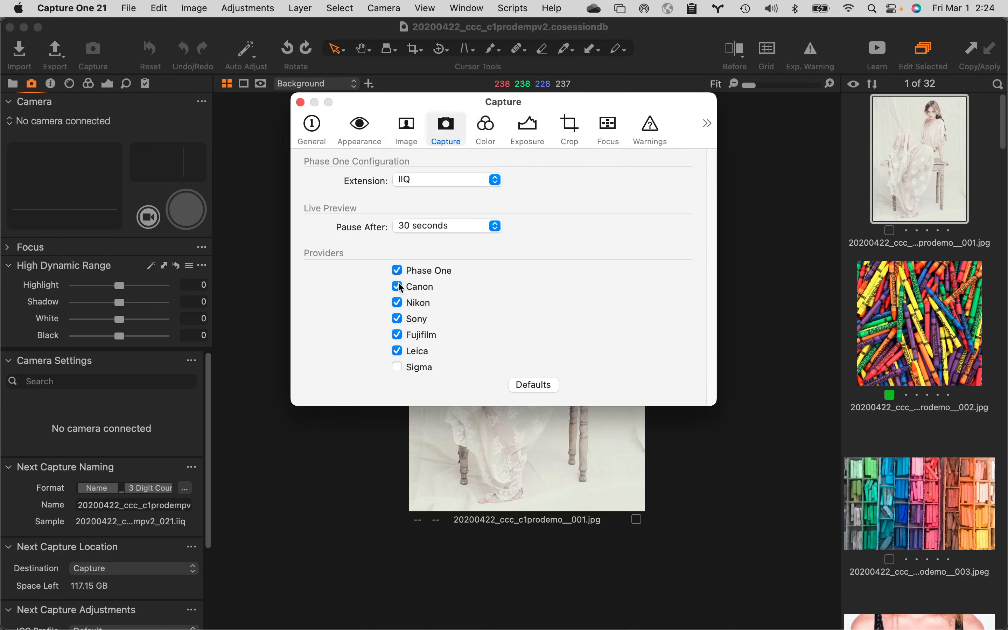
left_click(301, 103)
left_click(95, 9)
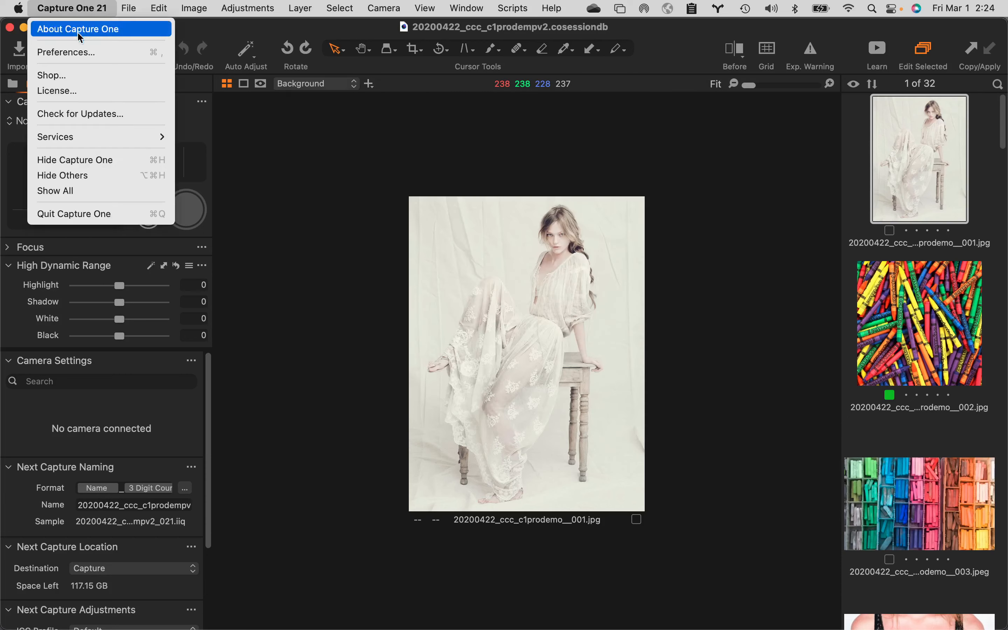
left_click(94, 214)
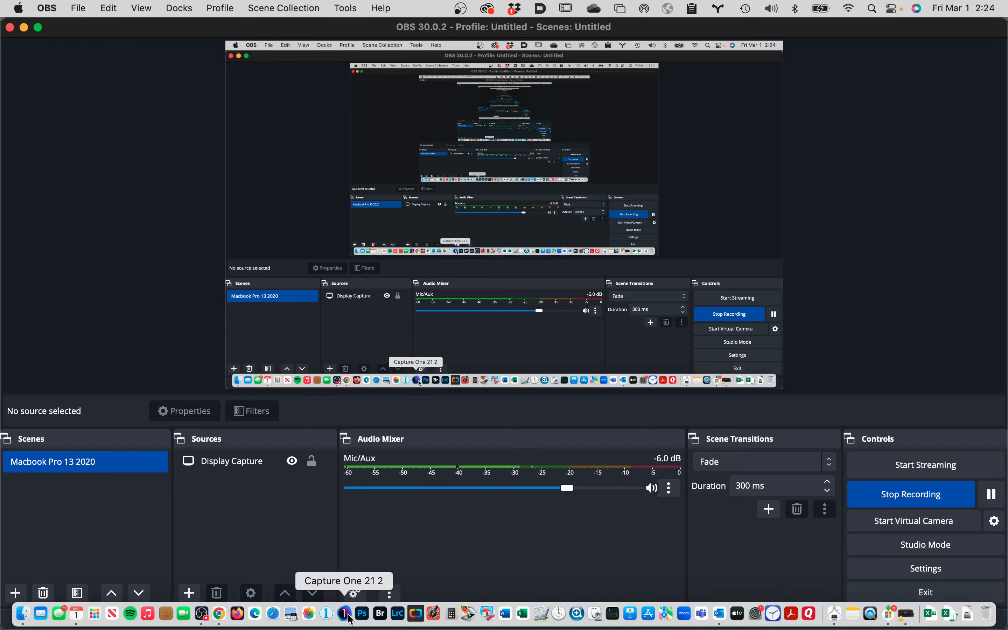
left_click(350, 619)
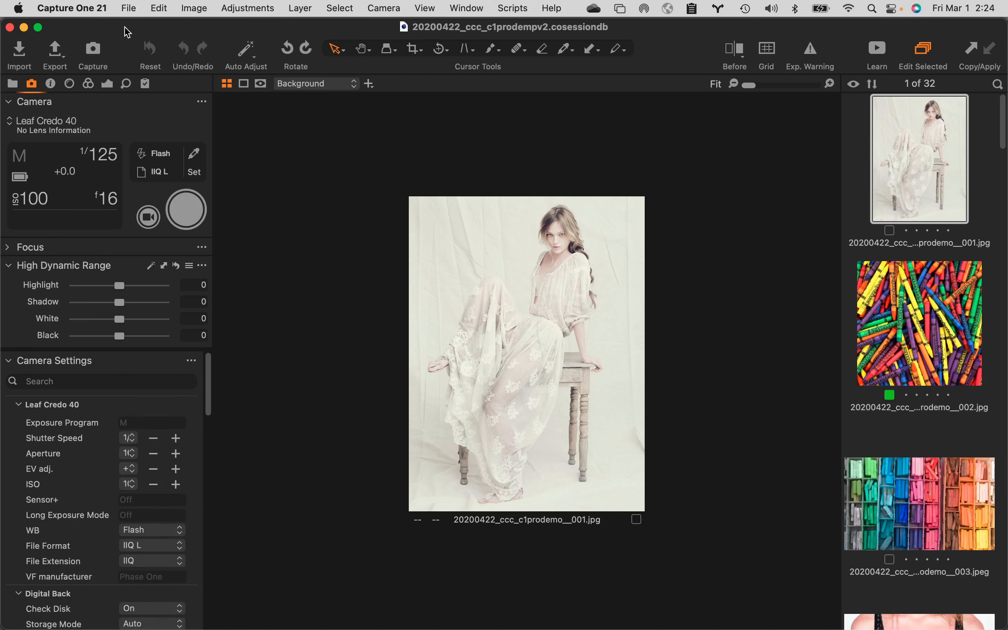
Step: Review the enabled camera providers in the Capture preferences and close them without changes
left_click(86, 8)
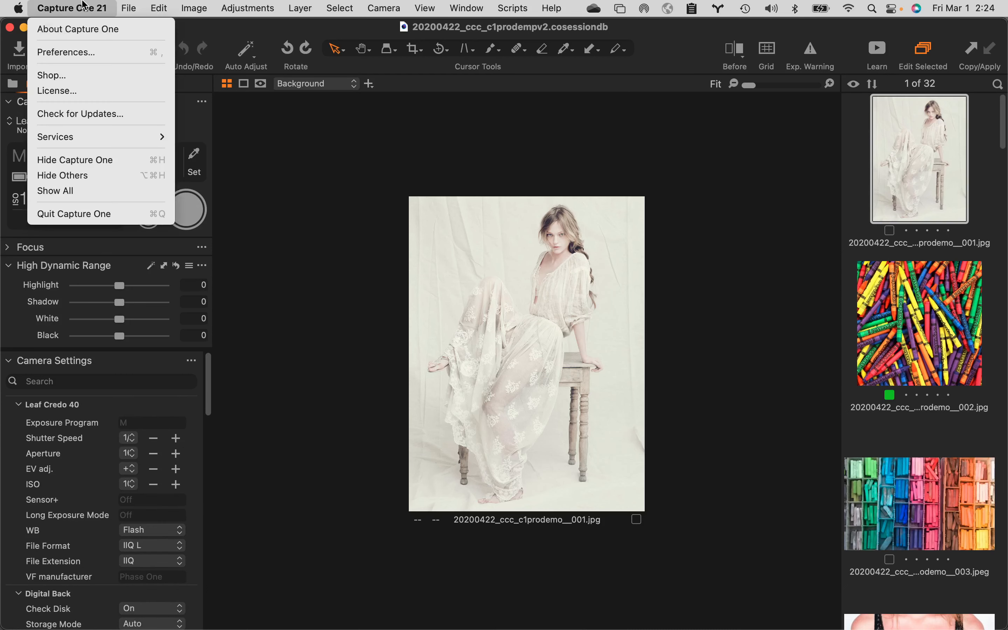
left_click(82, 53)
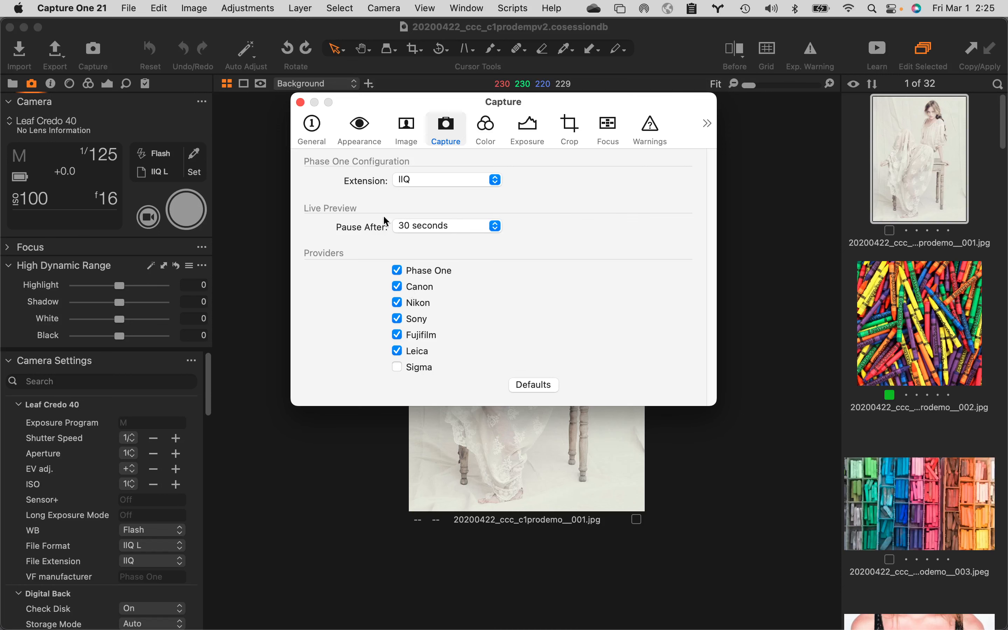
left_click(301, 102)
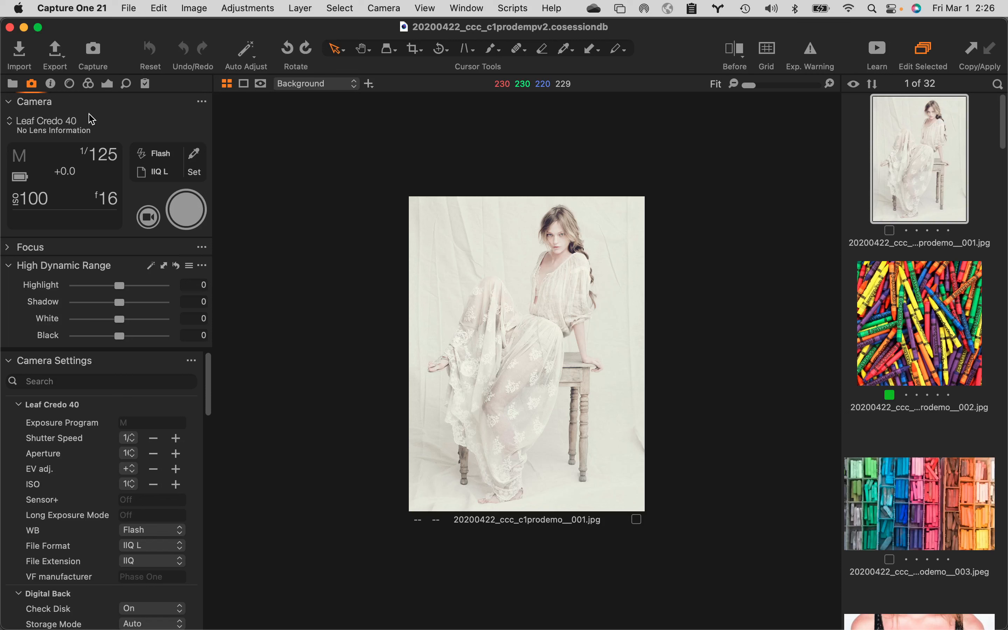
Step: Switch to the Default workspace and collapse the Exposure Evaluation tool
left_click(467, 9)
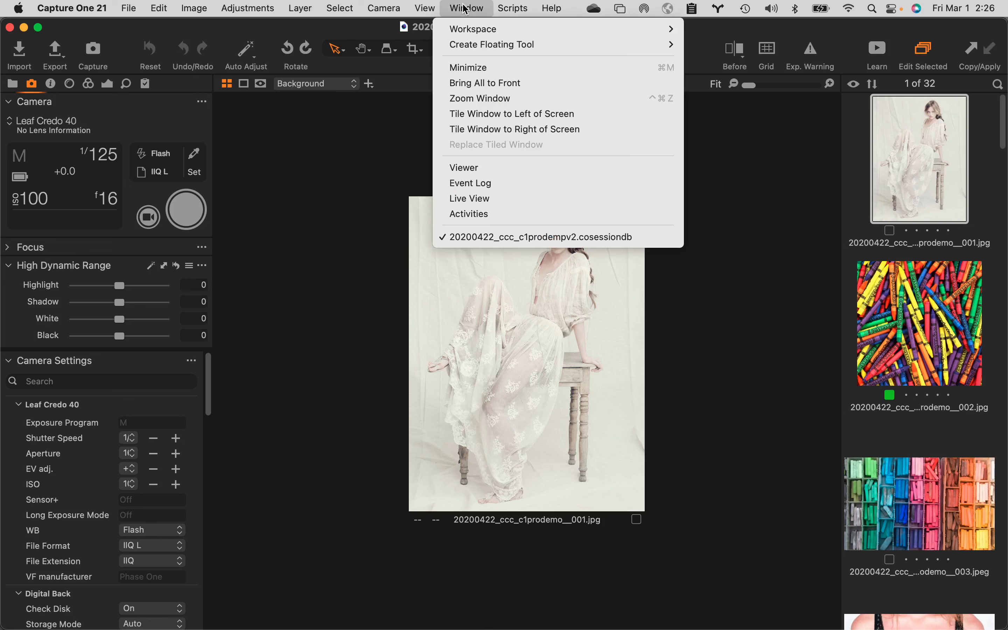
left_click(466, 8)
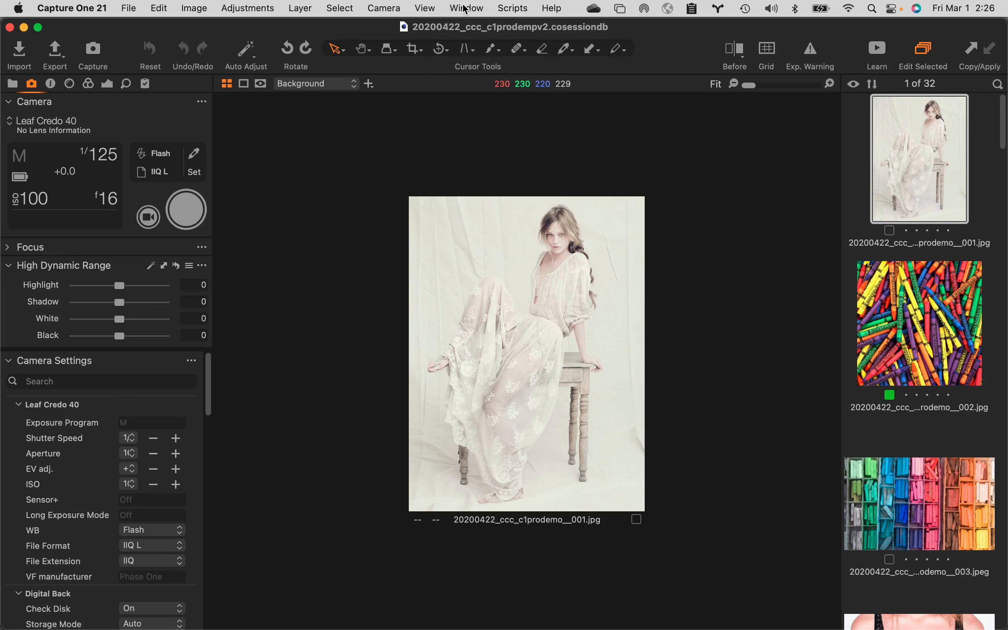
left_click(466, 8)
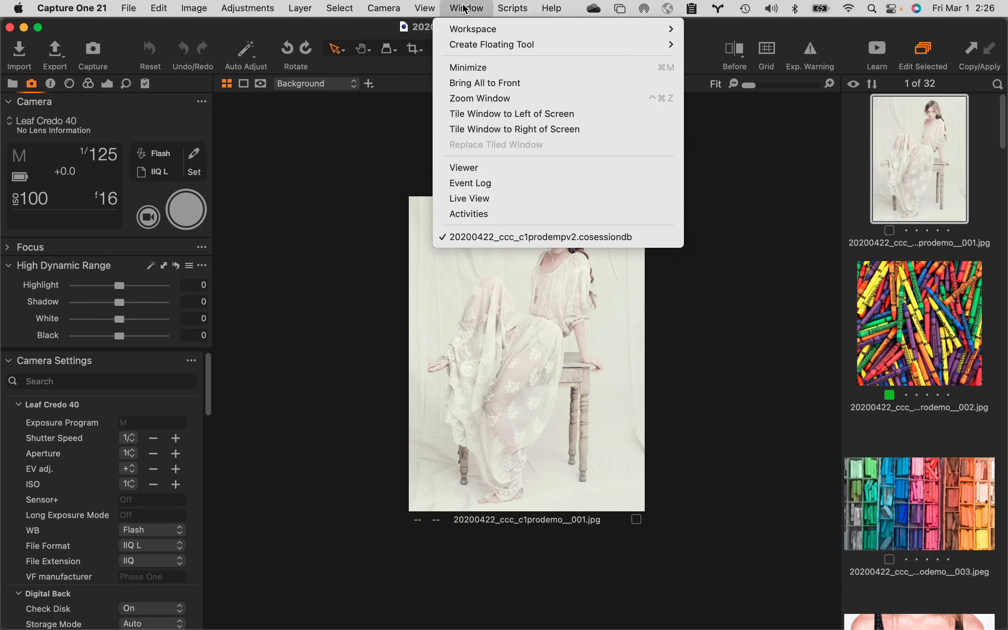
mouse_move(629, 32)
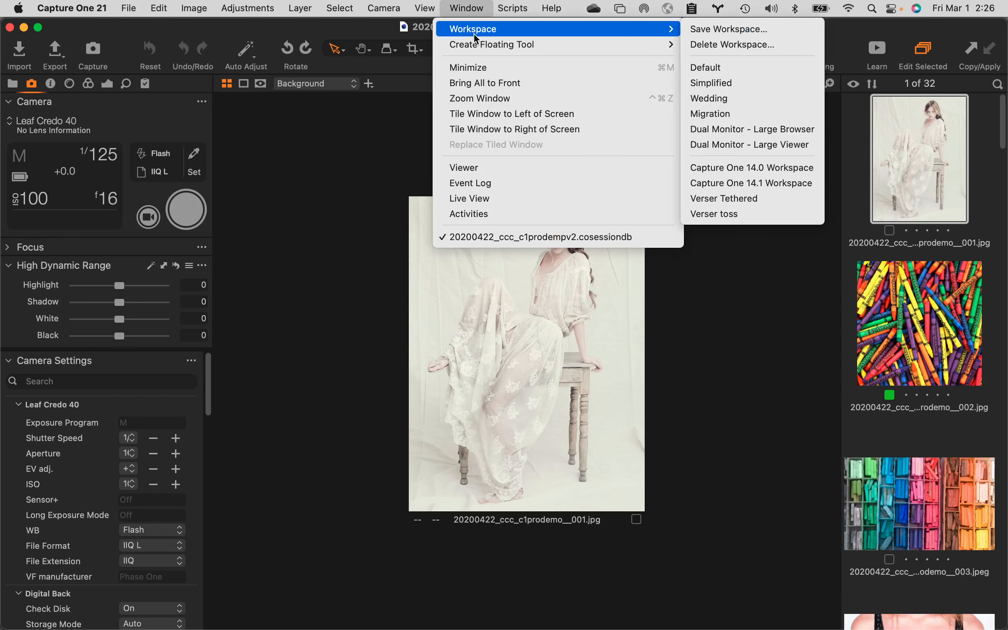
left_click(746, 68)
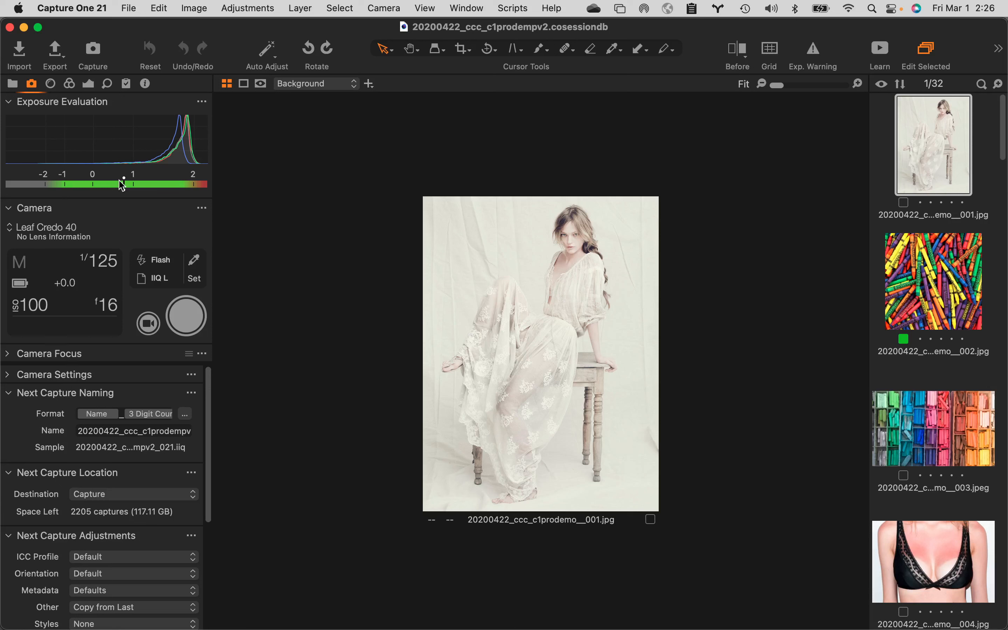
left_click(7, 102)
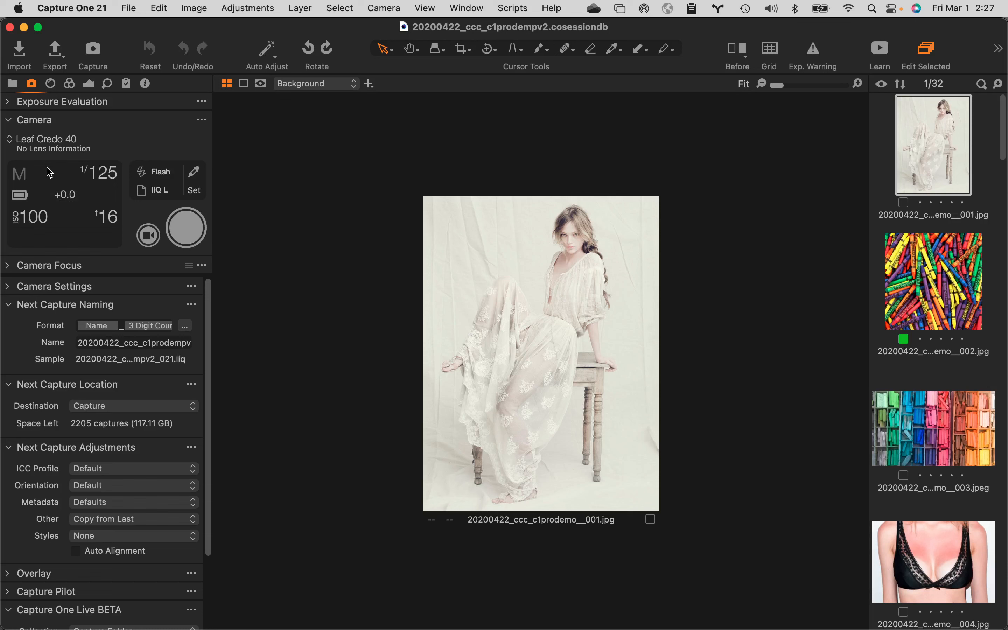
Step: Browse the tethered camera's shutter speed and exposure compensation choices without changing either setting
left_click(103, 177)
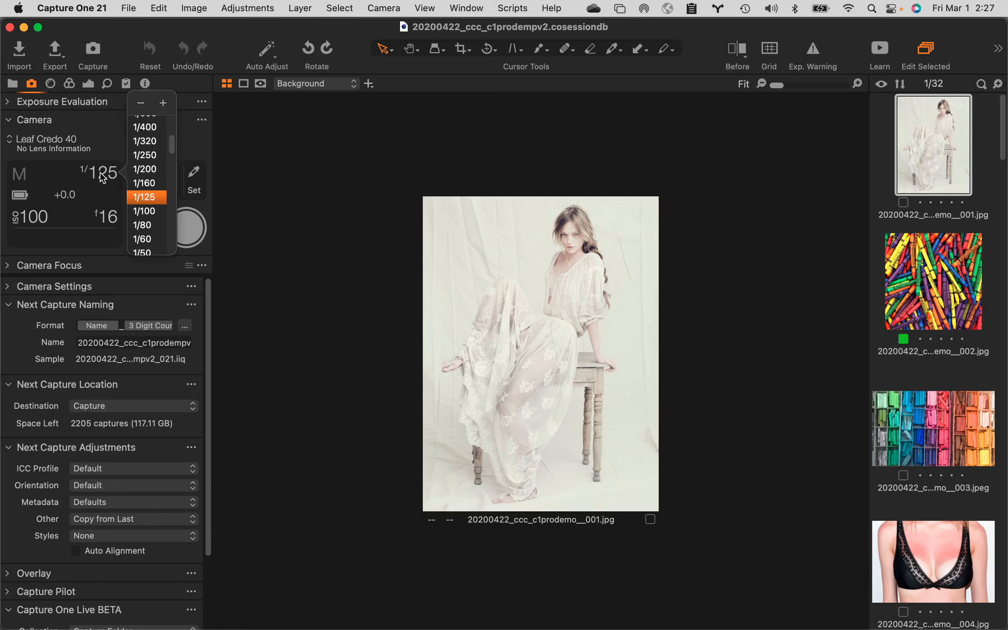
scroll(150, 134, "up", 2)
scroll(150, 134, "up", 2)
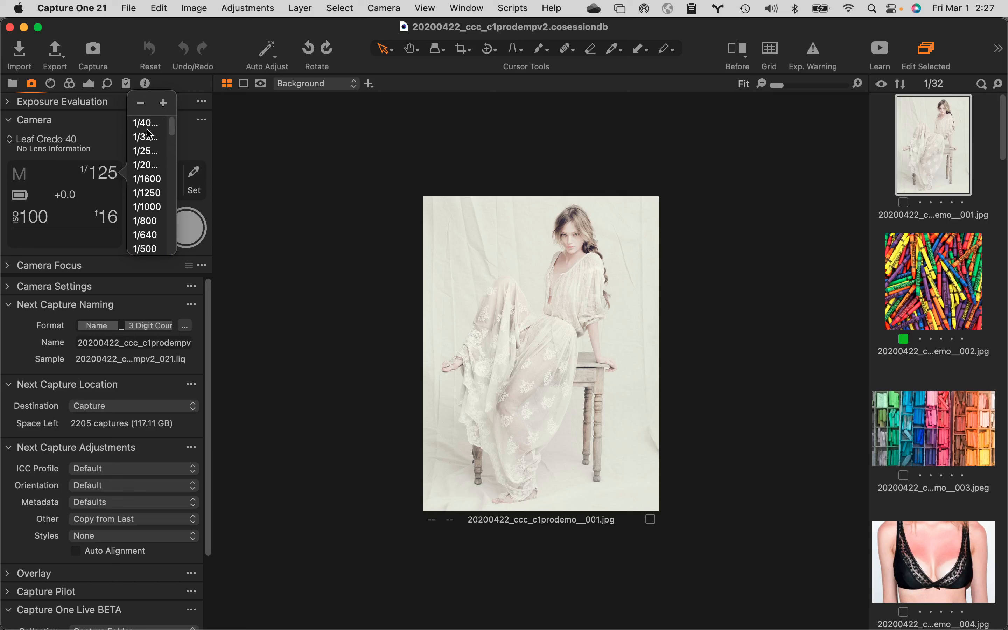
scroll(144, 221, "down", 10)
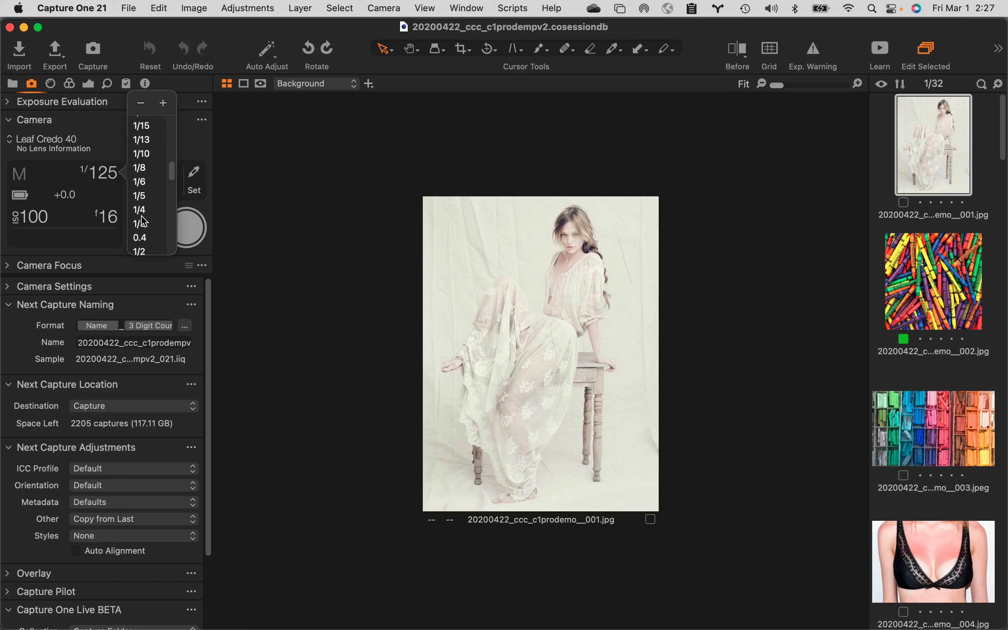
scroll(144, 221, "up", 15)
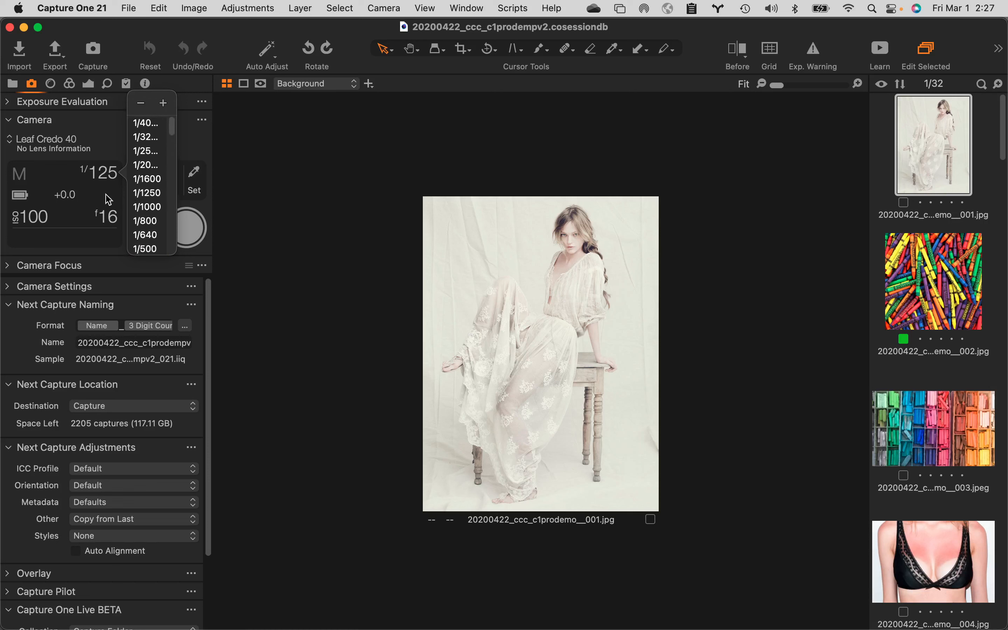
left_click(61, 168)
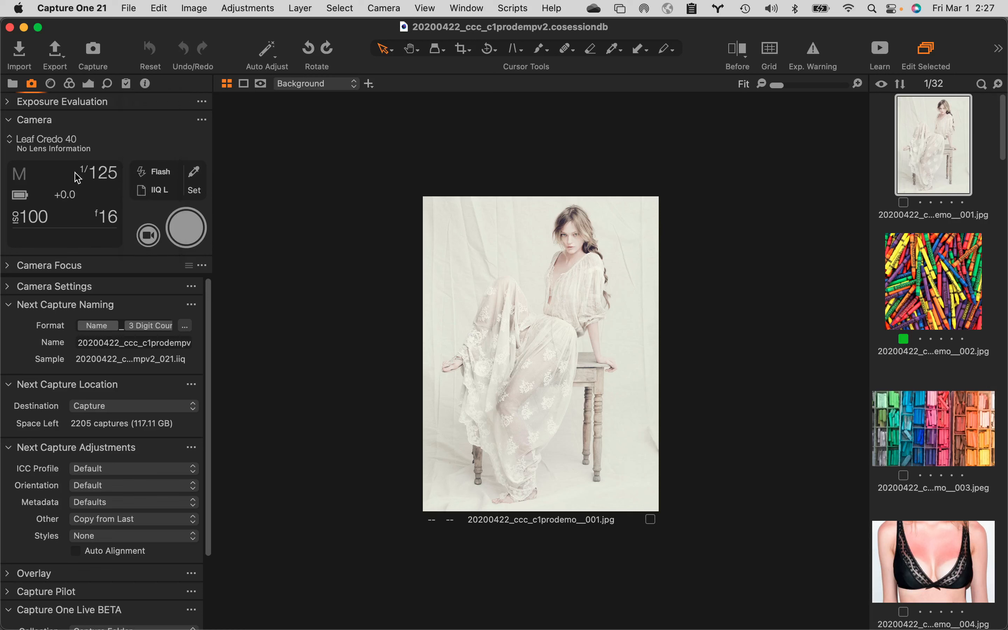
left_click(69, 198)
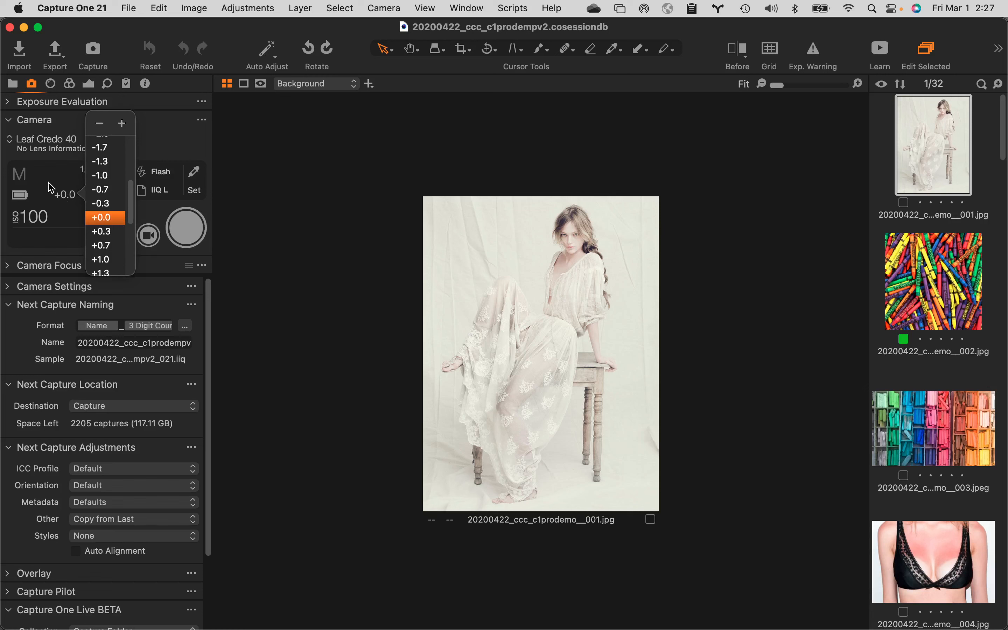
left_click(50, 188)
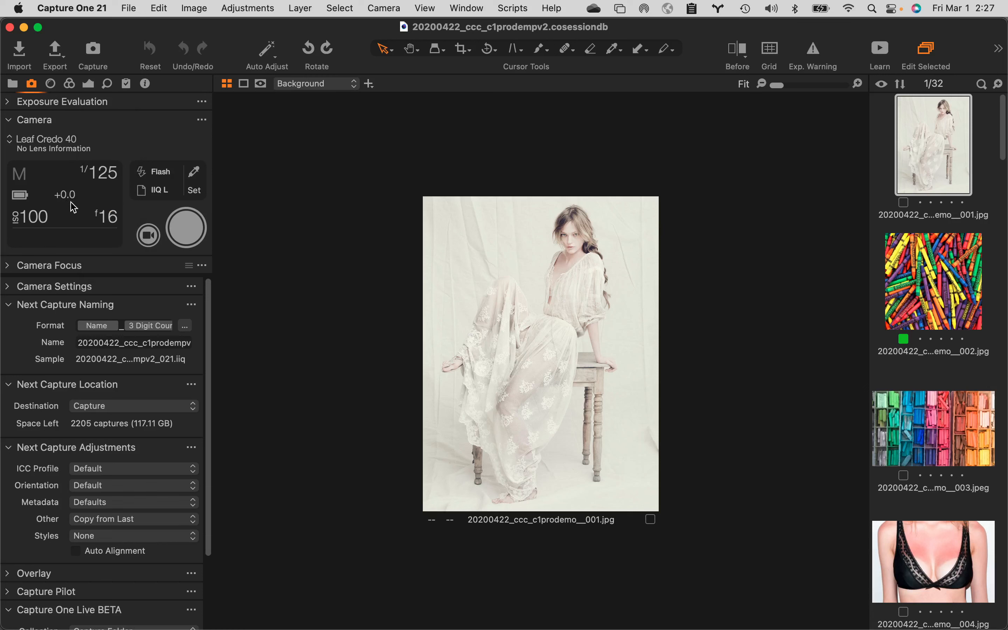
Step: Set the tethered camera's ISO to 50, and check the ISO choices again without changing them
left_click(42, 223)
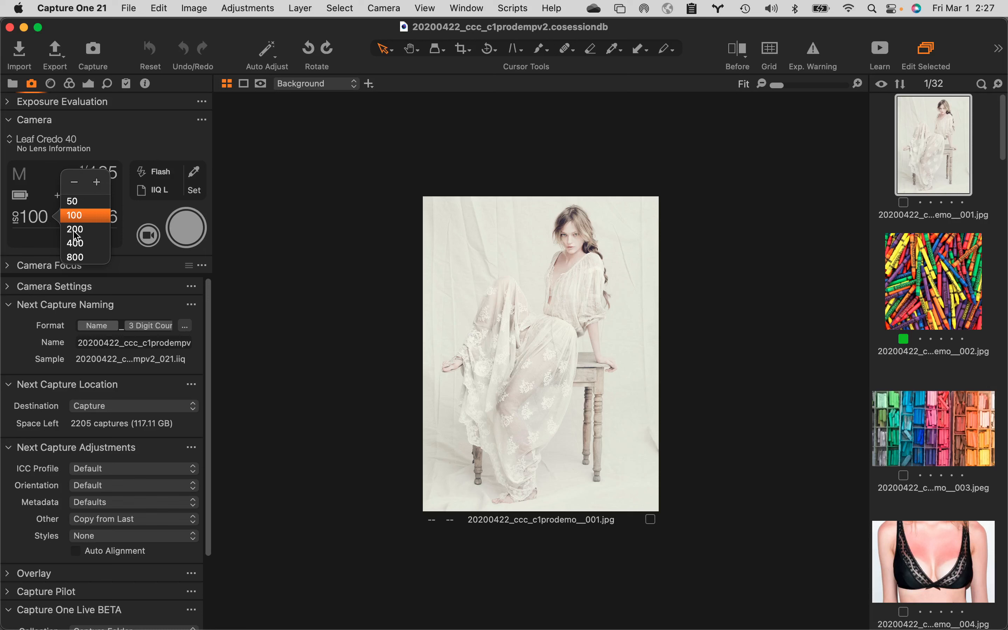
left_click(75, 202)
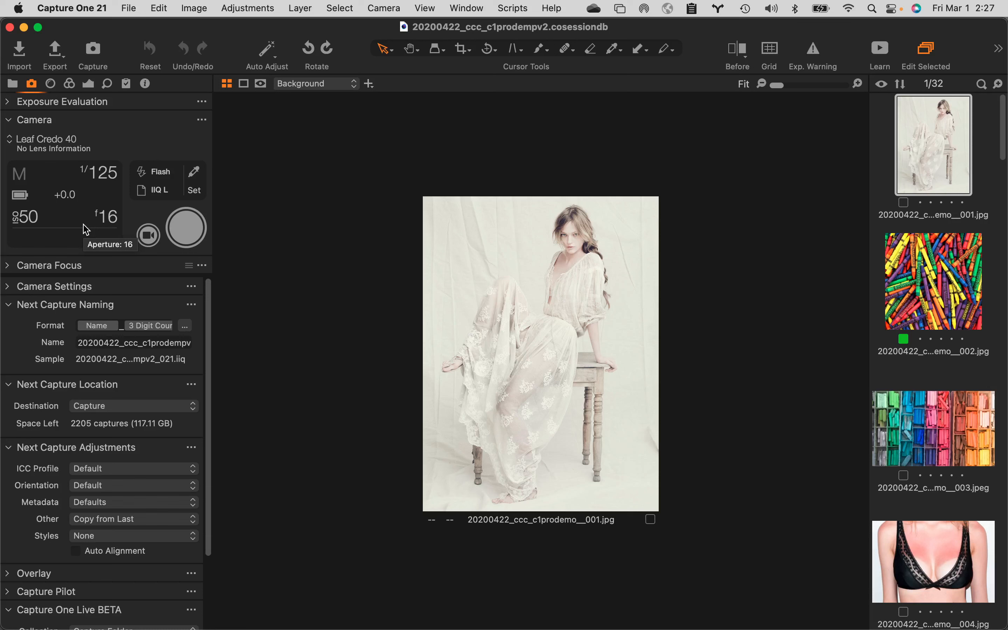
left_click(30, 218)
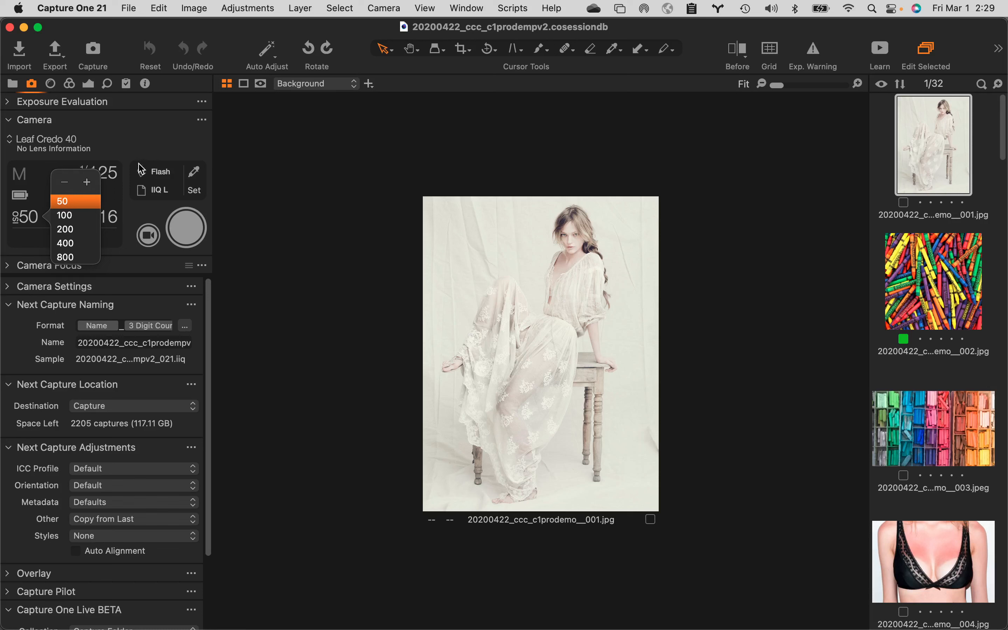
left_click(133, 142)
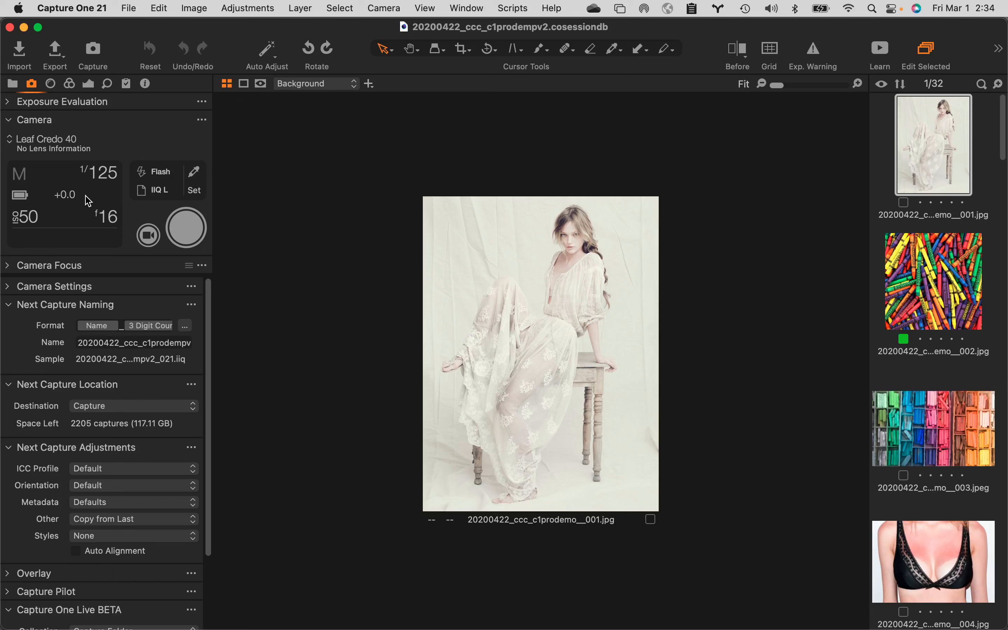
Step: Expand Camera Focus, examine the full list of Leaf Credo 40 options under Camera Settings, and collapse that list again
left_click(8, 266)
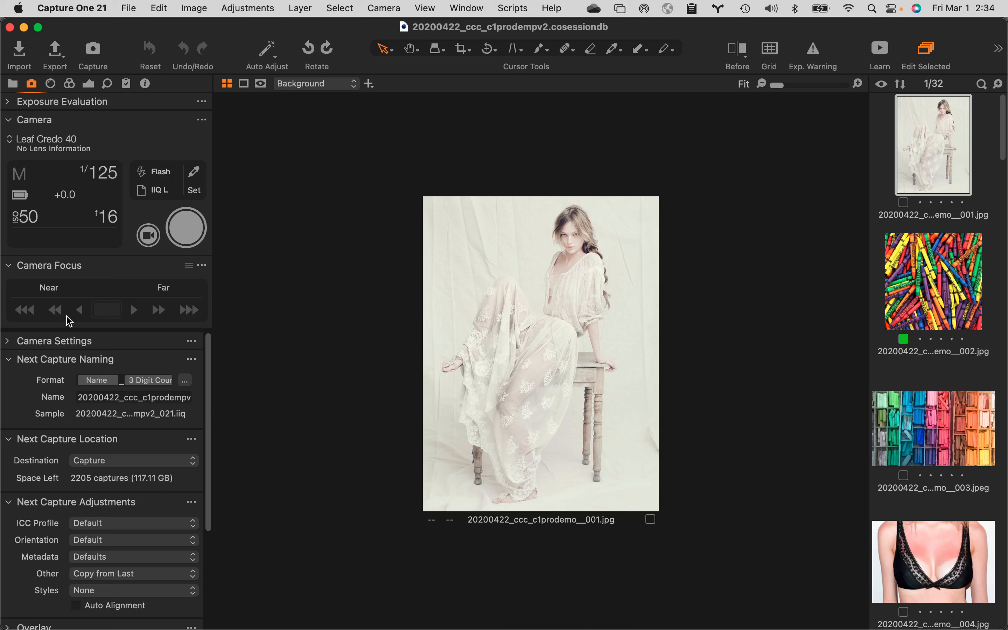
left_click(7, 342)
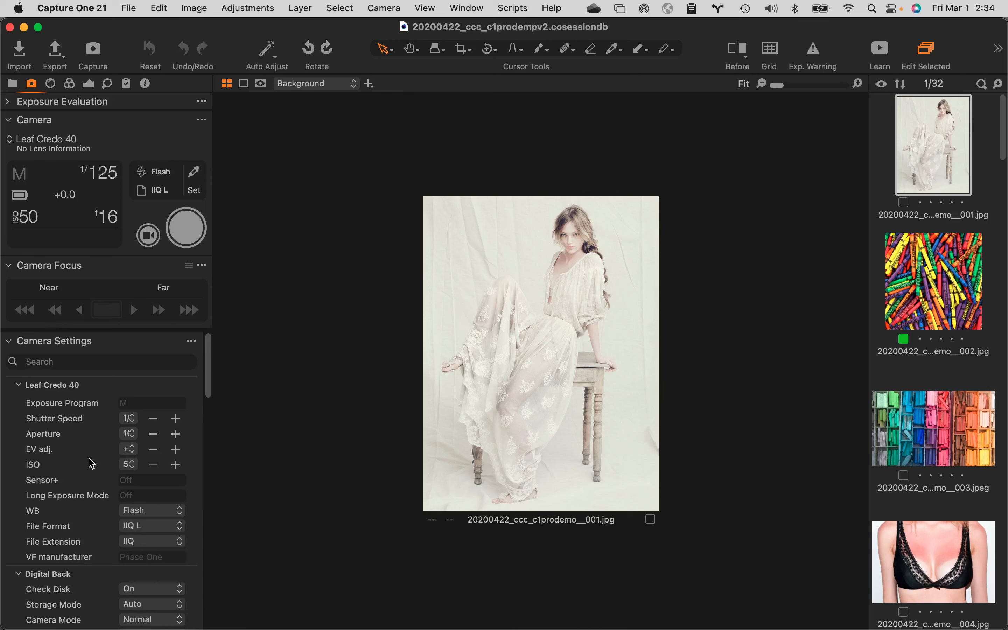
scroll(92, 462, "down", 2)
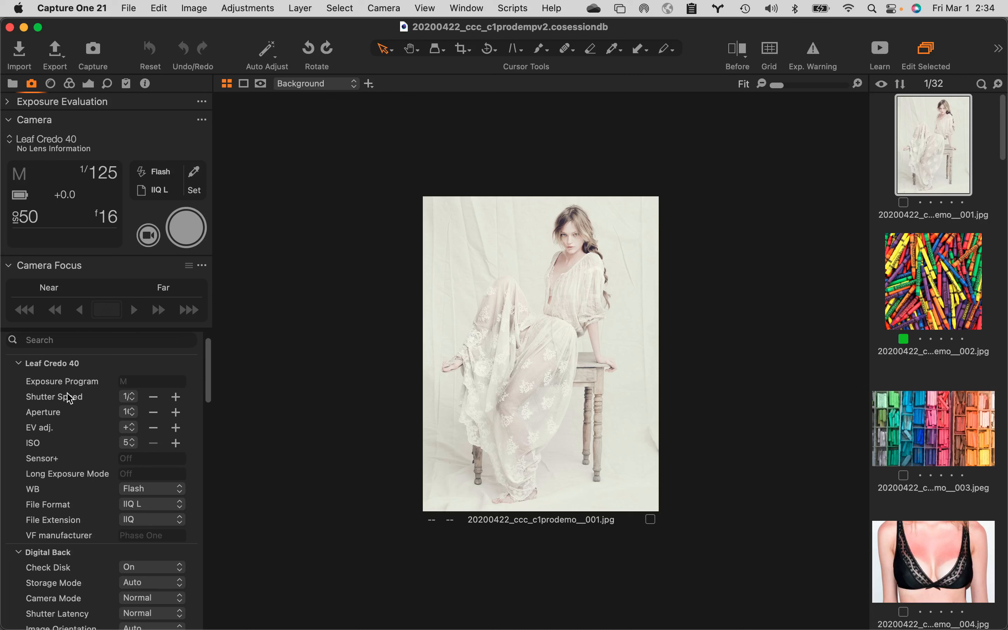
scroll(80, 426, "down", 2)
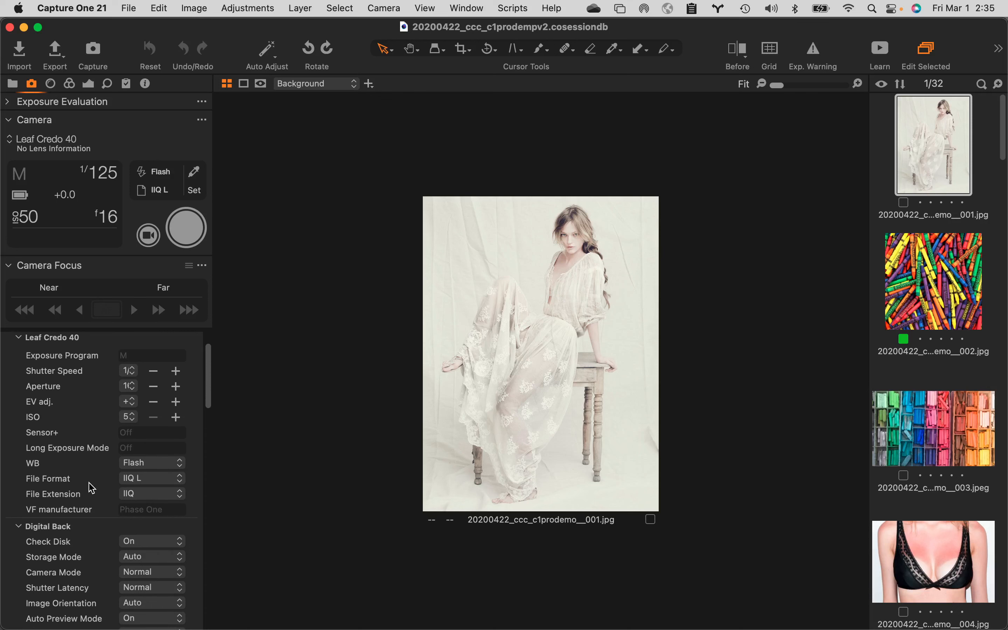
scroll(92, 487, "down", 3)
scroll(92, 487, "down", 3)
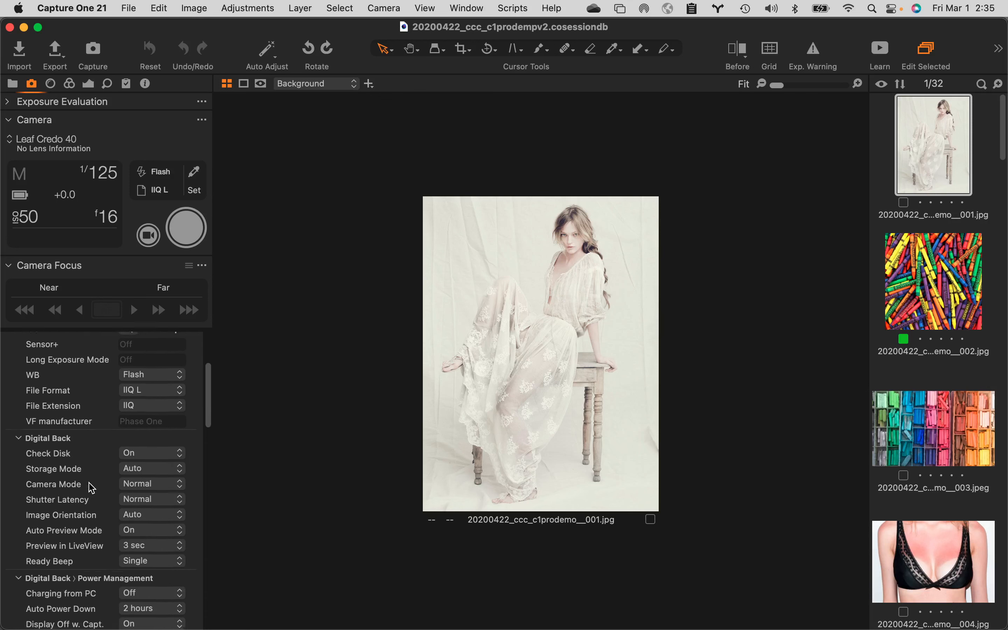
scroll(92, 487, "down", 15)
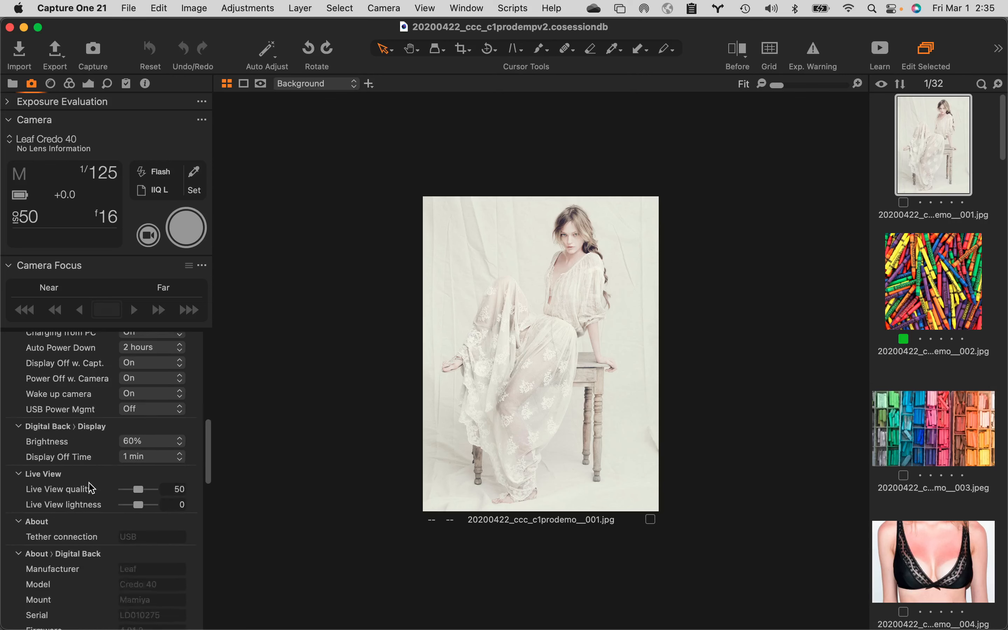
scroll(90, 487, "down", 5)
scroll(90, 486, "up", 20)
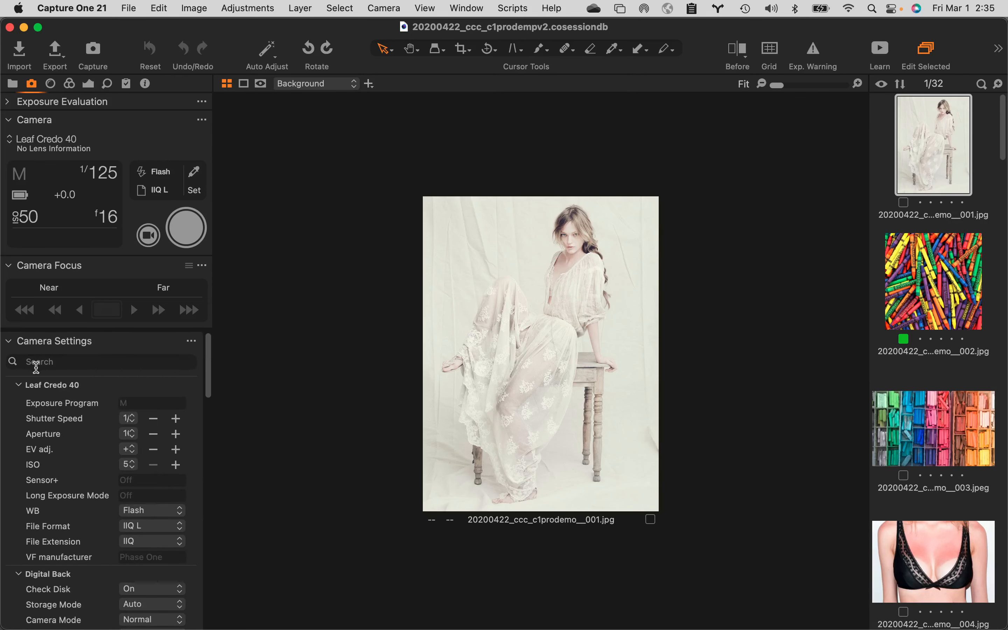
left_click(9, 342)
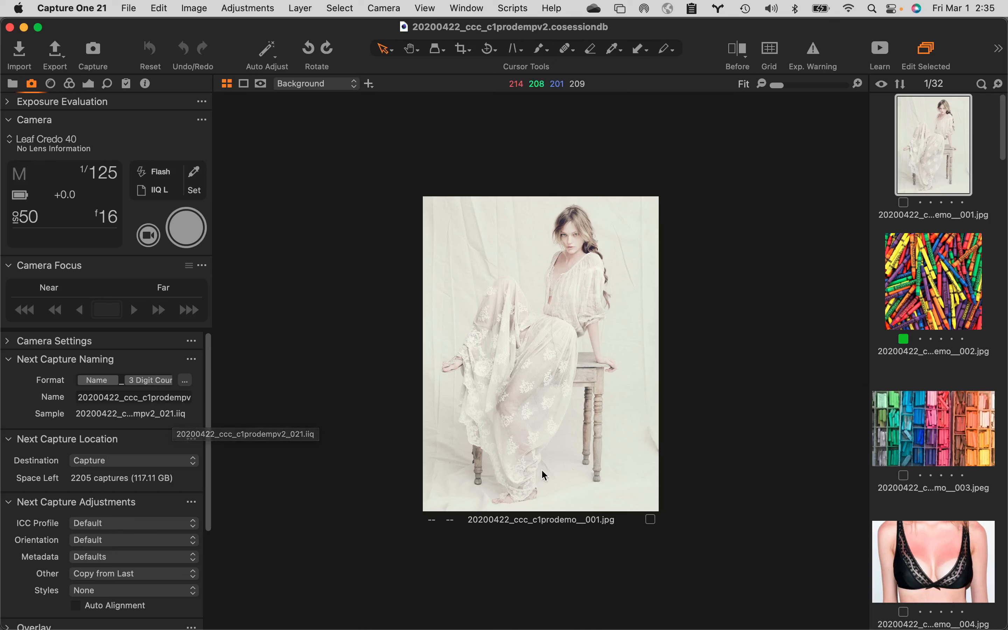
Step: Look through the session's image thumbnails down to the last files in the browser
scroll(908, 578, "down", 3)
scroll(908, 577, "down", 20)
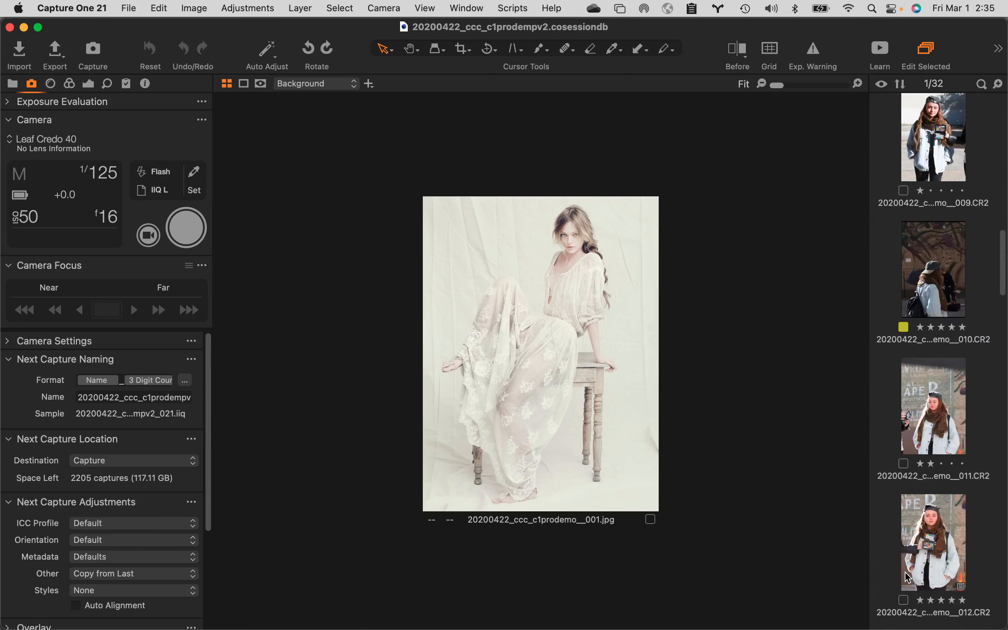
scroll(909, 521, "up", 2)
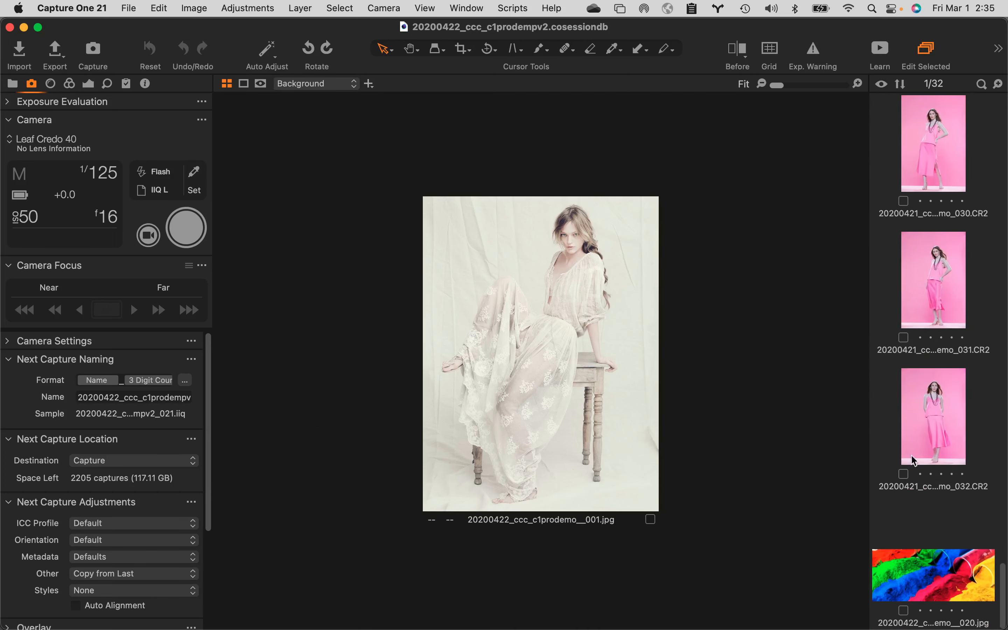
scroll(933, 438, "up", 4)
scroll(927, 458, "up", 3)
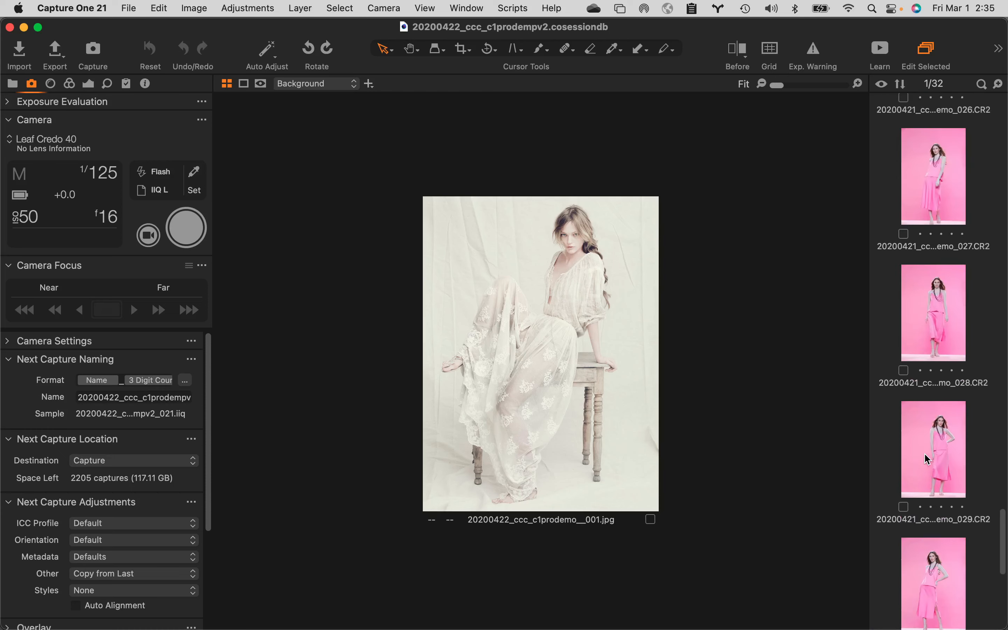
scroll(926, 459, "down", 5)
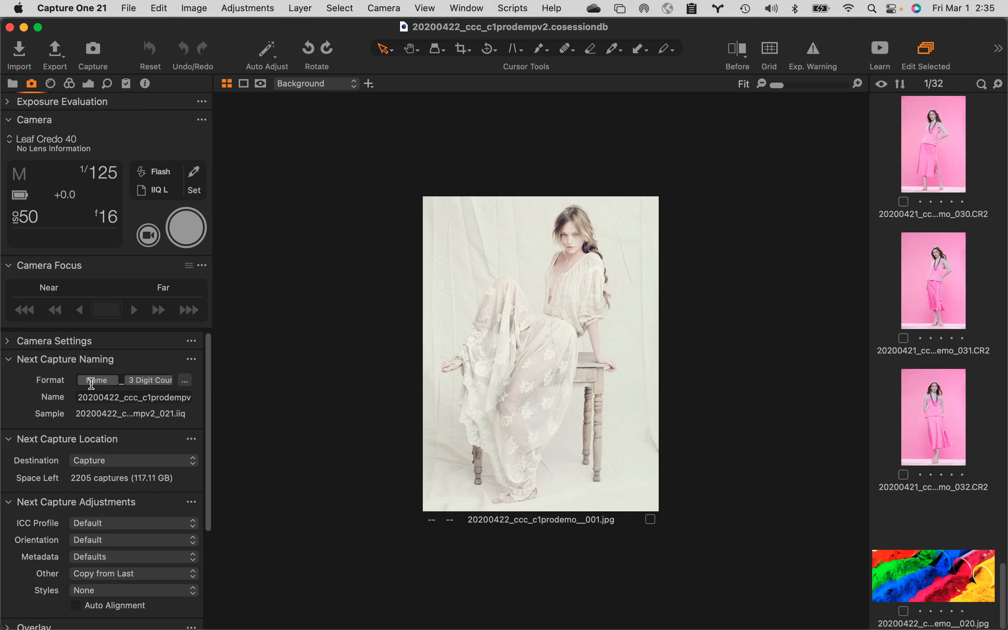
Step: Review the naming tokens and counter lengths for next captures, and accept the Name and 3 Digit Counter format without changes
left_click(186, 381)
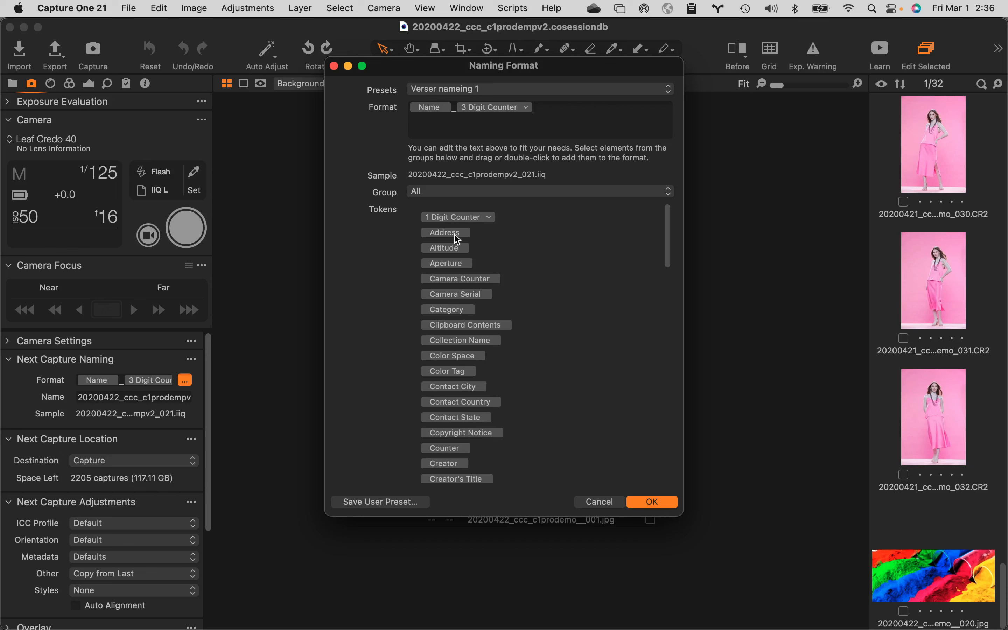
mouse_move(454, 218)
left_mouse_down()
mouse_move(475, 208)
mouse_move(537, 125)
mouse_move(458, 217)
left_mouse_up()
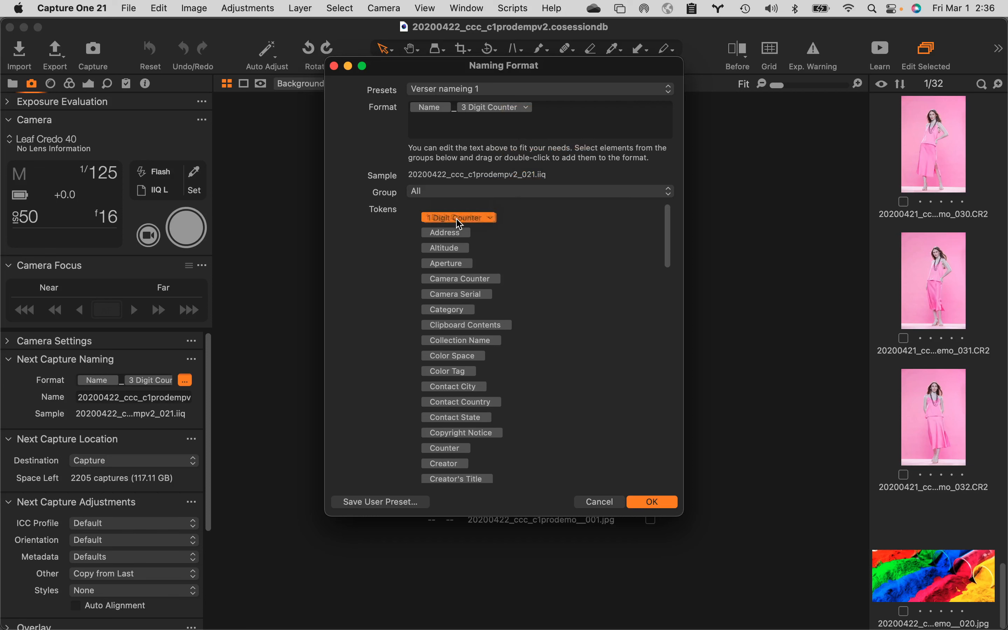
left_click(525, 107)
left_click(525, 106)
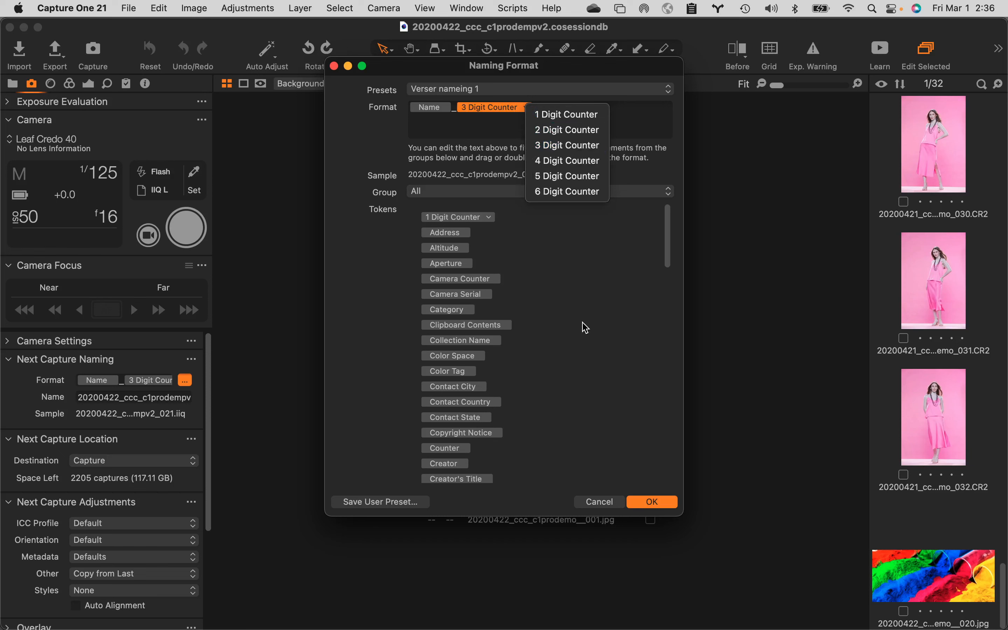
left_click(587, 331)
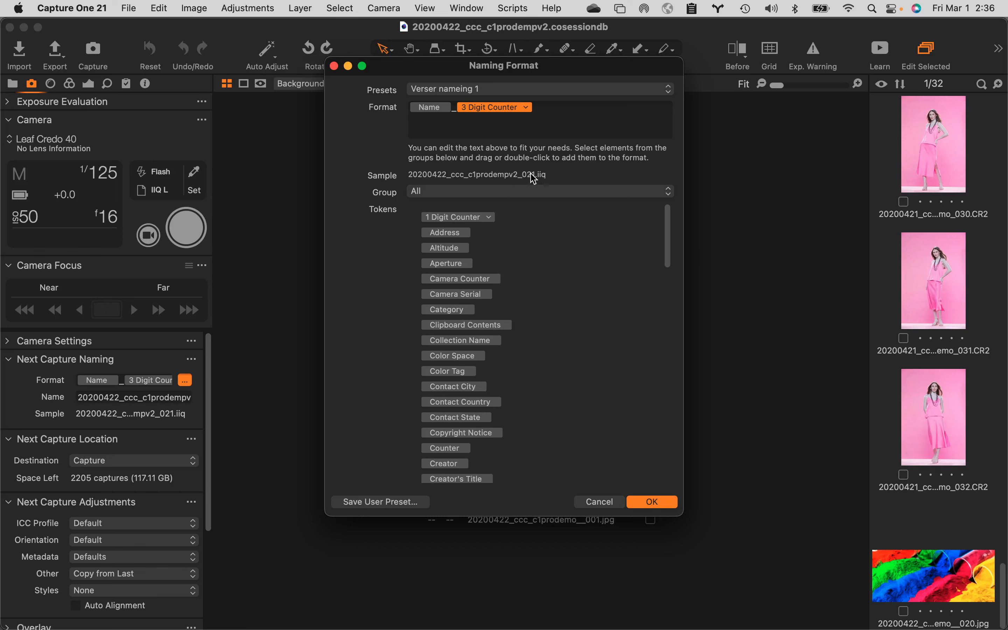
left_click(659, 502)
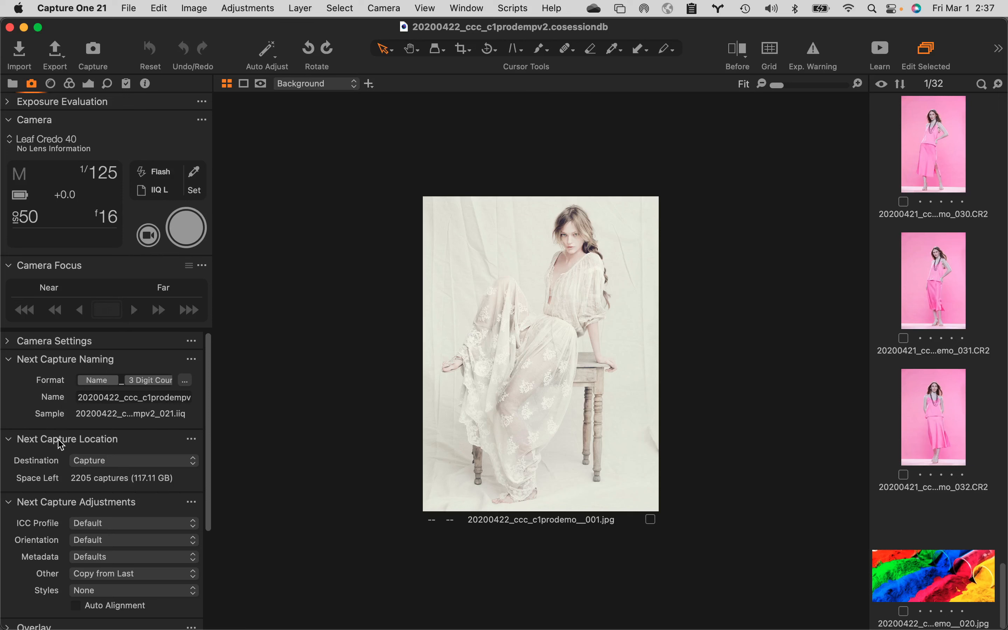
scroll(103, 429, "down", 3)
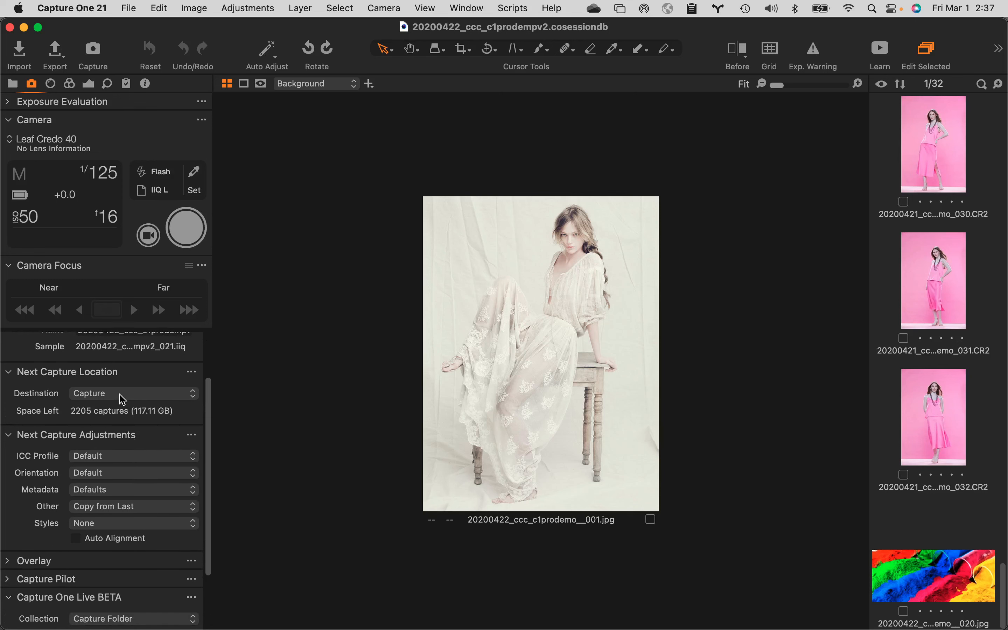
Step: Check the folder choices for the next capture destination, inspect the session's Capture folder, and leave the destination unchanged
left_click(122, 399)
left_click(122, 399)
left_click(122, 399)
left_click(119, 416)
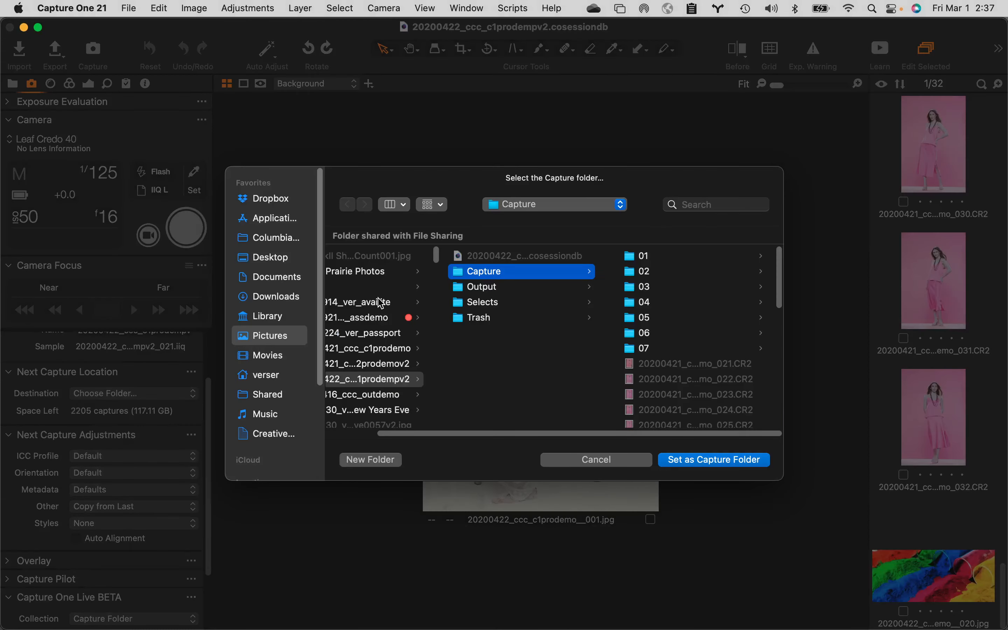
left_click(483, 270)
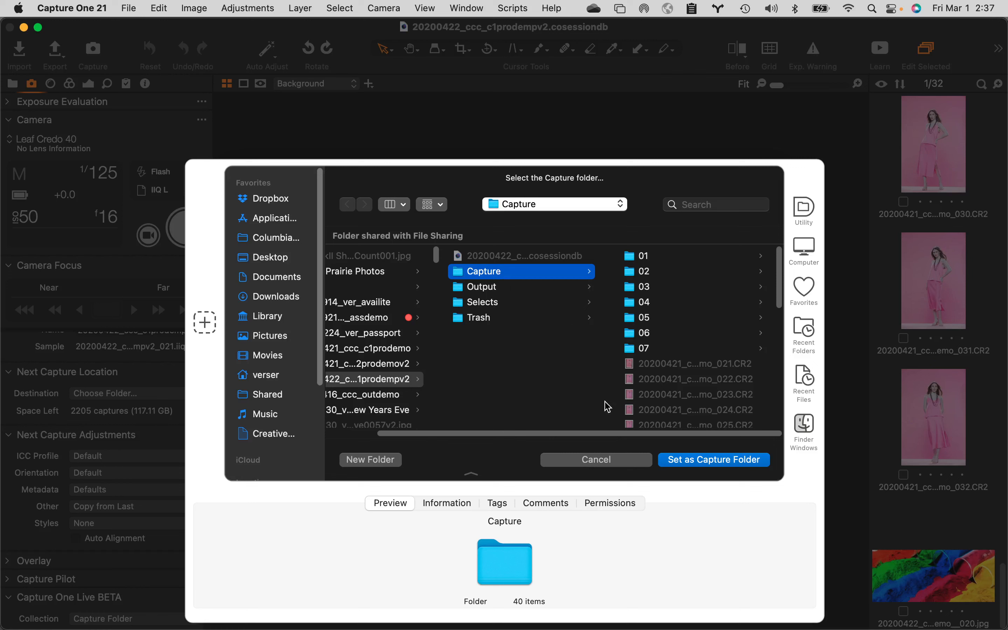
left_click(599, 460)
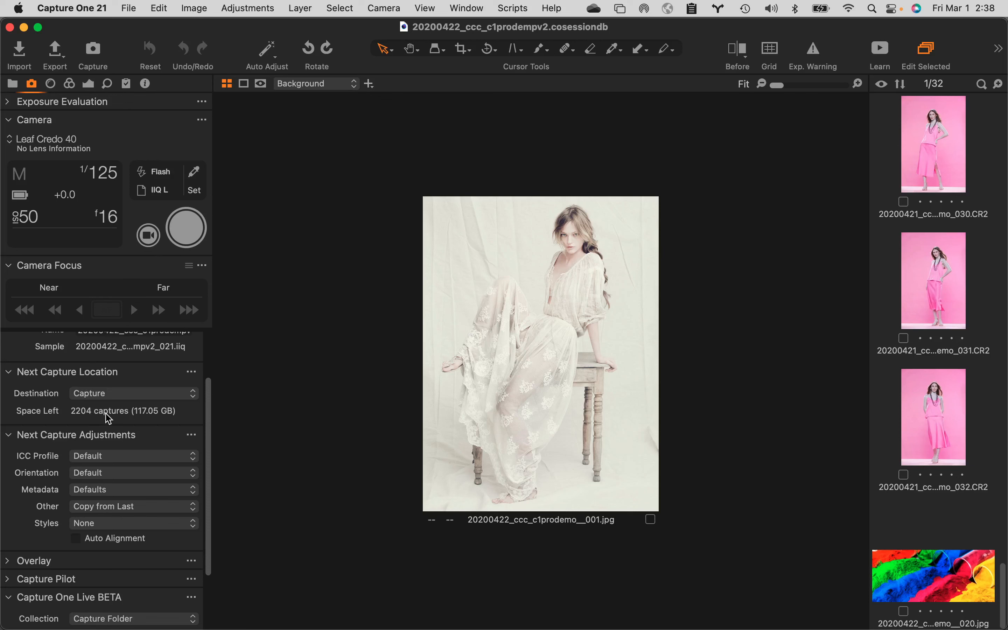
Step: Review the Leaf Credo 40 ICC profiles offered under Next Capture Adjustments, keeping the profile at Default
scroll(156, 416, "down", 2)
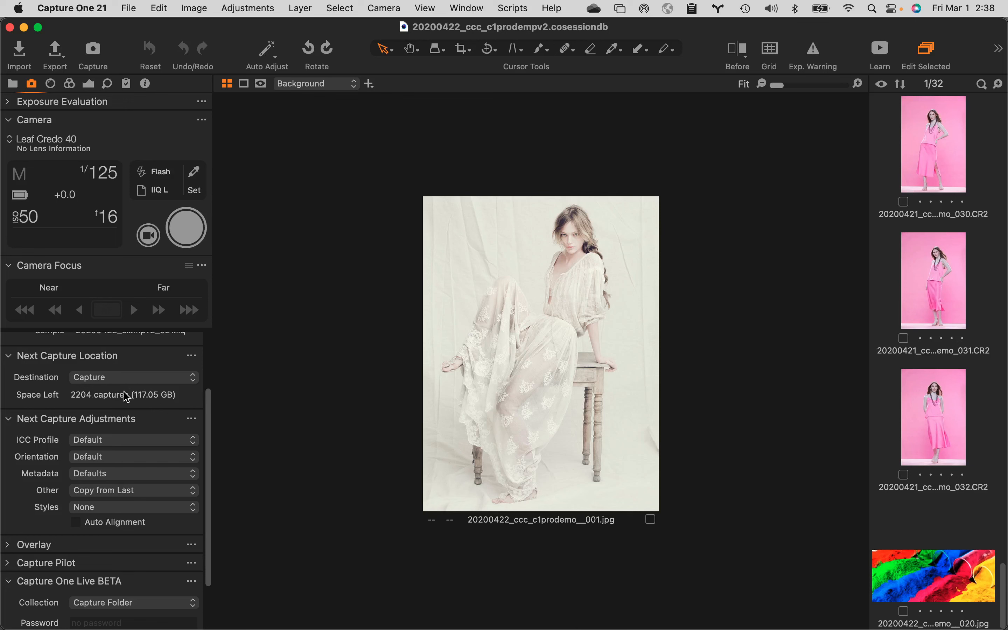
scroll(143, 399, "down", 5)
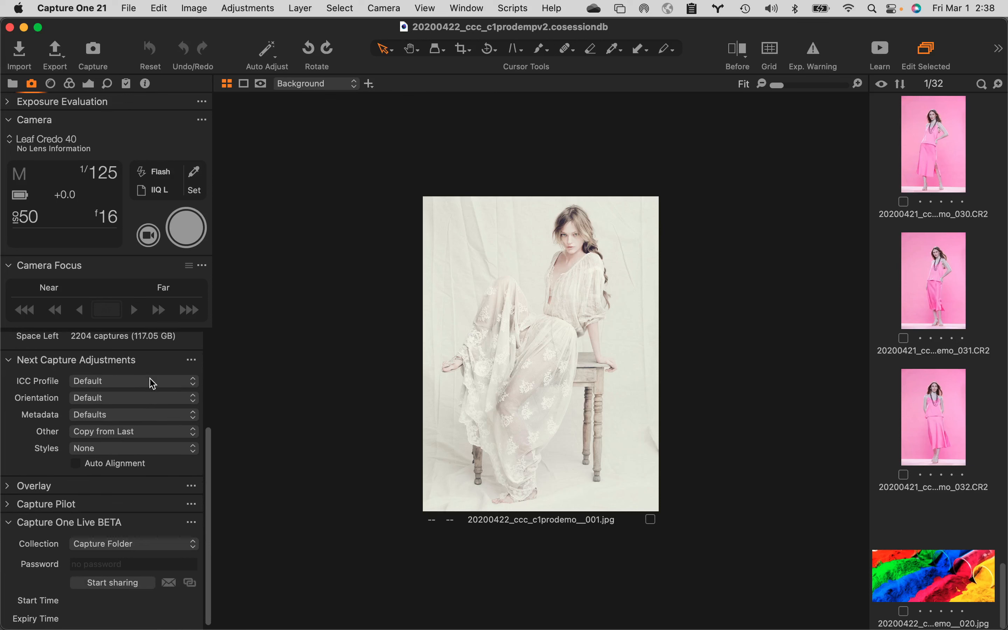
left_click(171, 388)
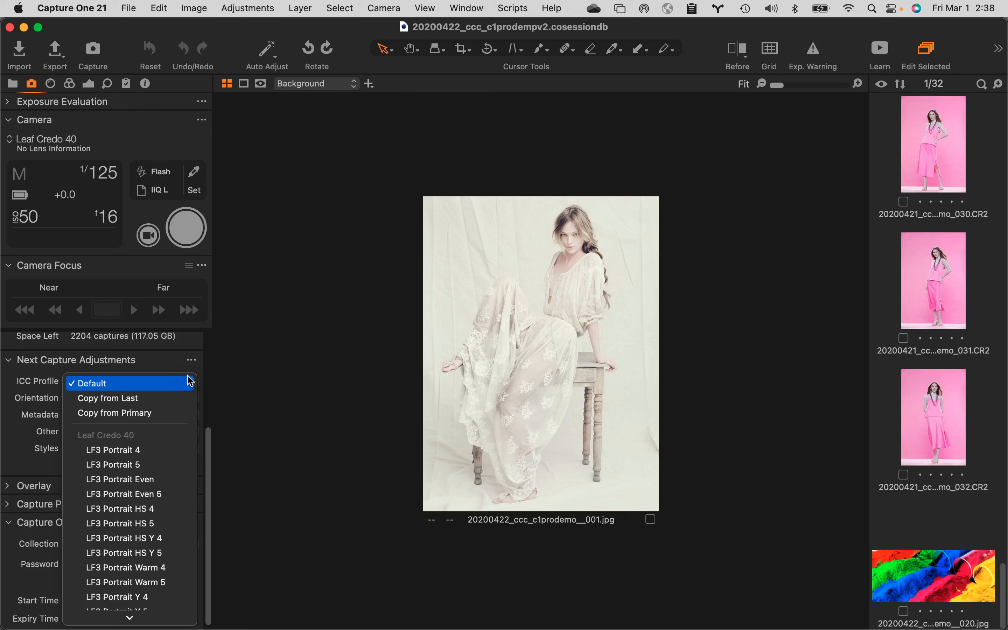
left_click(272, 403)
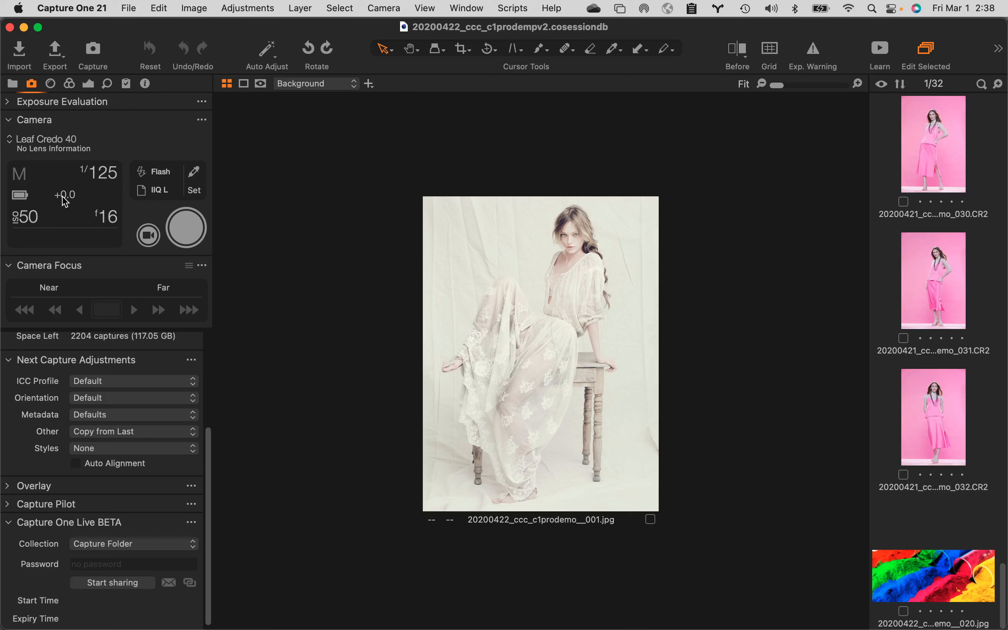
left_click(130, 382)
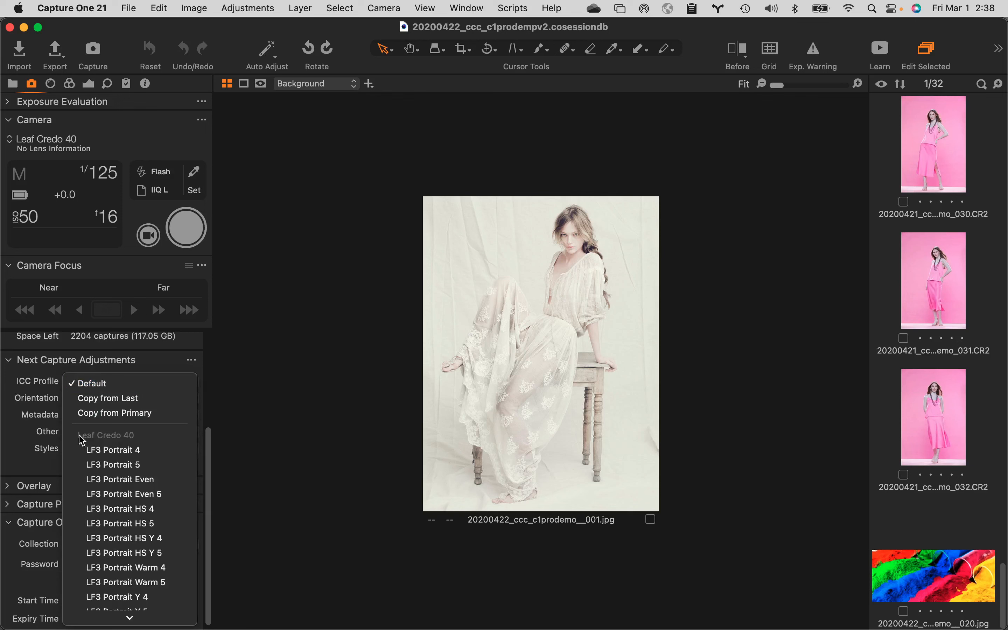
scroll(132, 500, "down", 3)
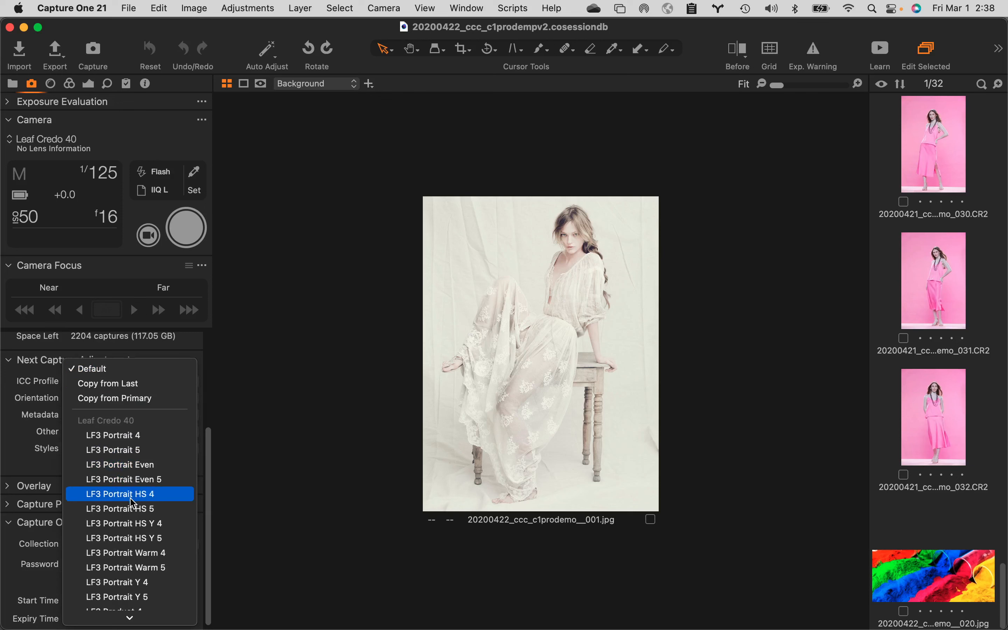
scroll(133, 500, "down", 5)
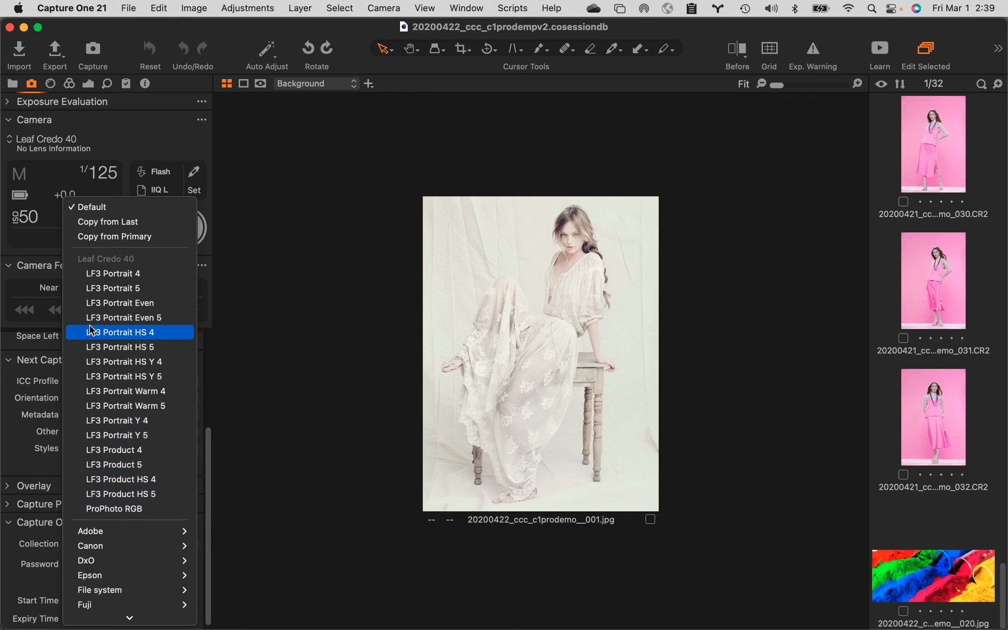
left_click(296, 340)
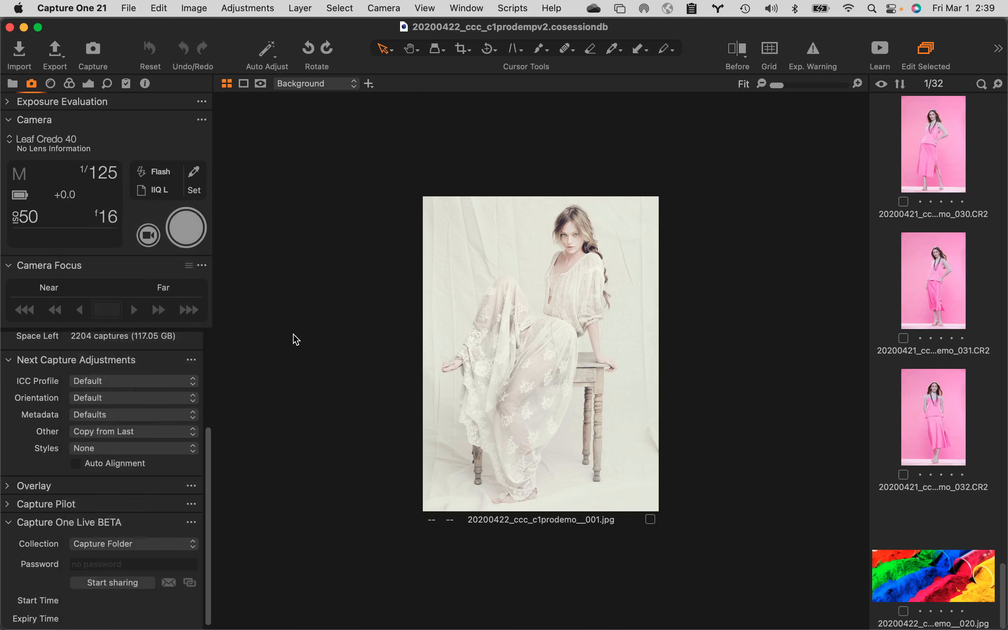
Step: Examine the ICC profiles of other camera makers for next captures, including the list of Canon models
left_click(126, 387)
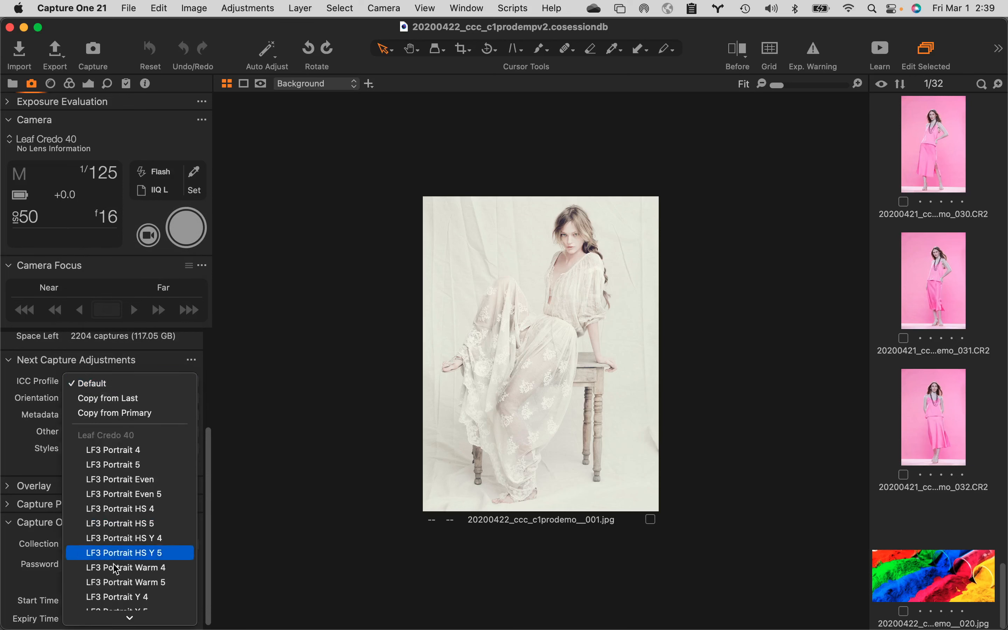
scroll(129, 583, "down", 10)
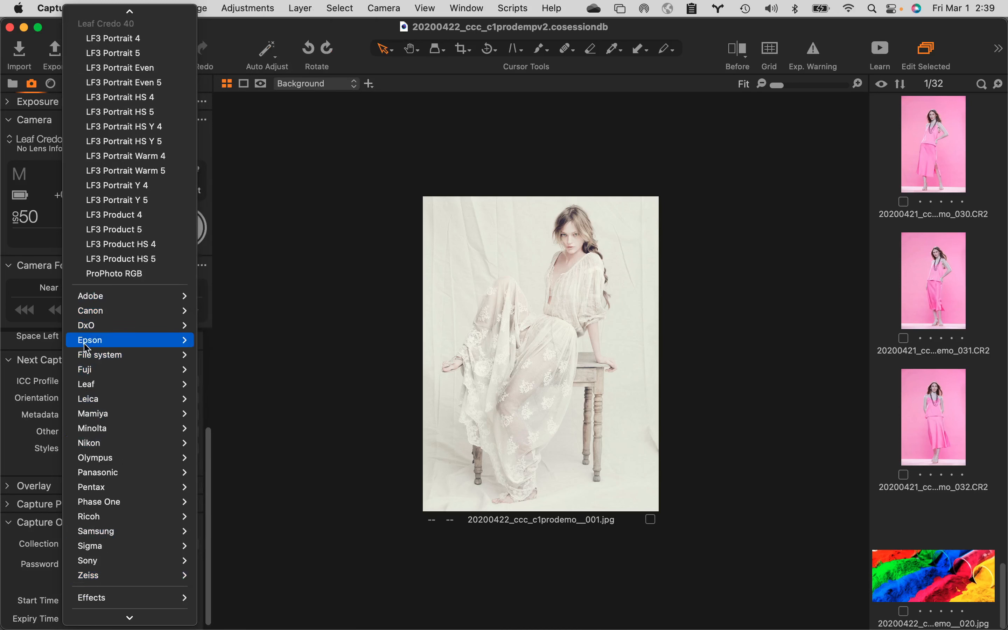
mouse_move(108, 326)
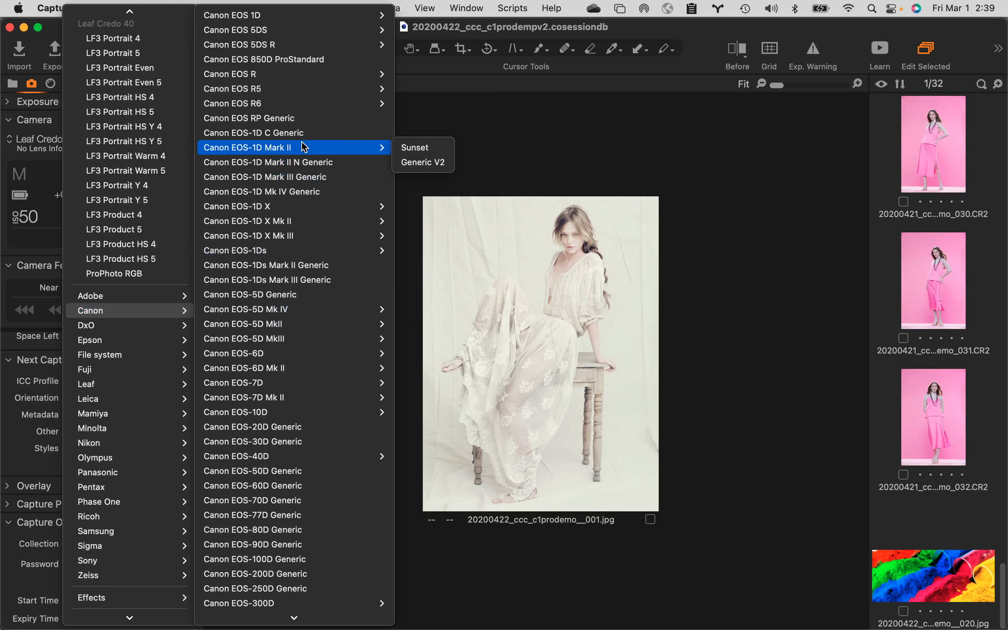
Step: Examine the Canon ICC profiles and the orientation and metadata options for the next capture, keeping the current settings
mouse_move(297, 80)
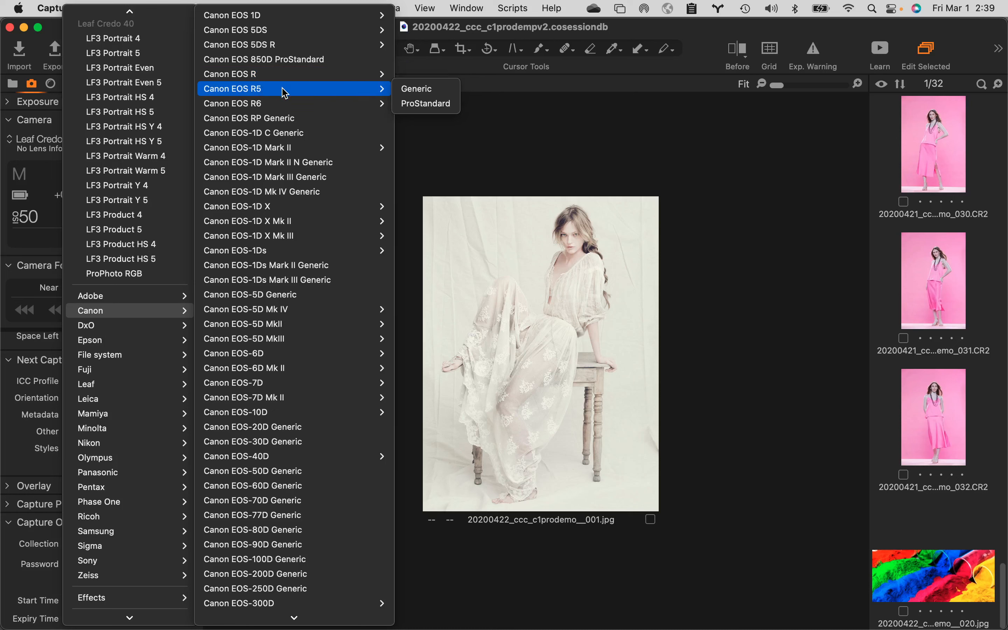
scroll(285, 92, "down", 2)
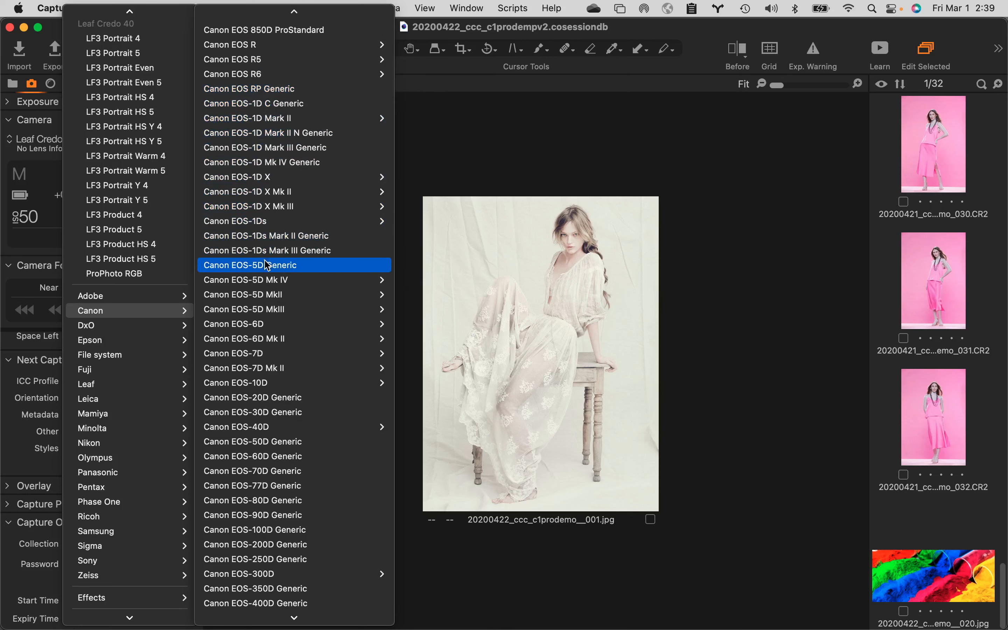
mouse_move(265, 283)
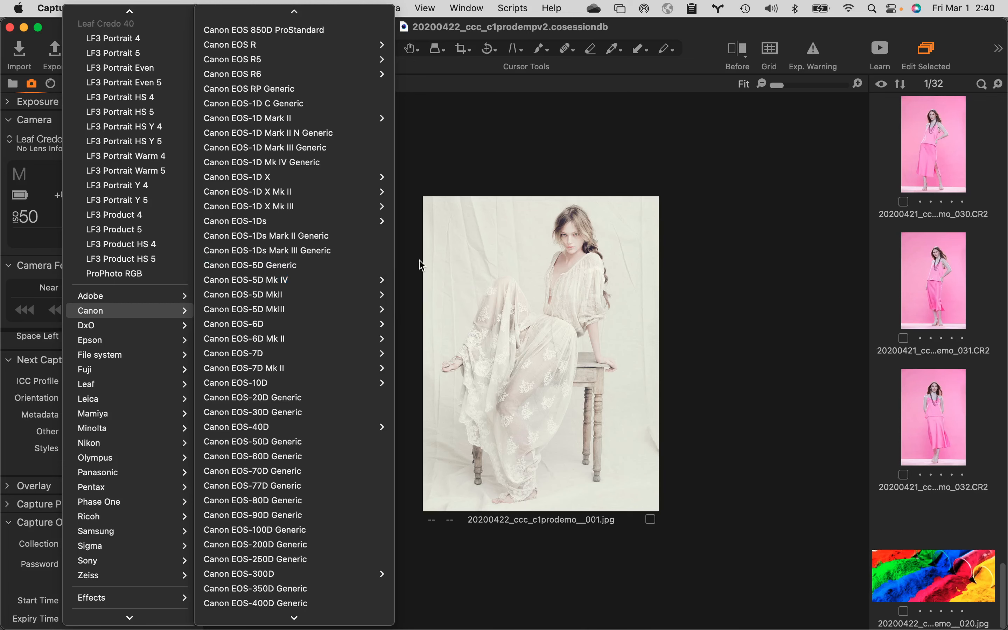
left_click(496, 136)
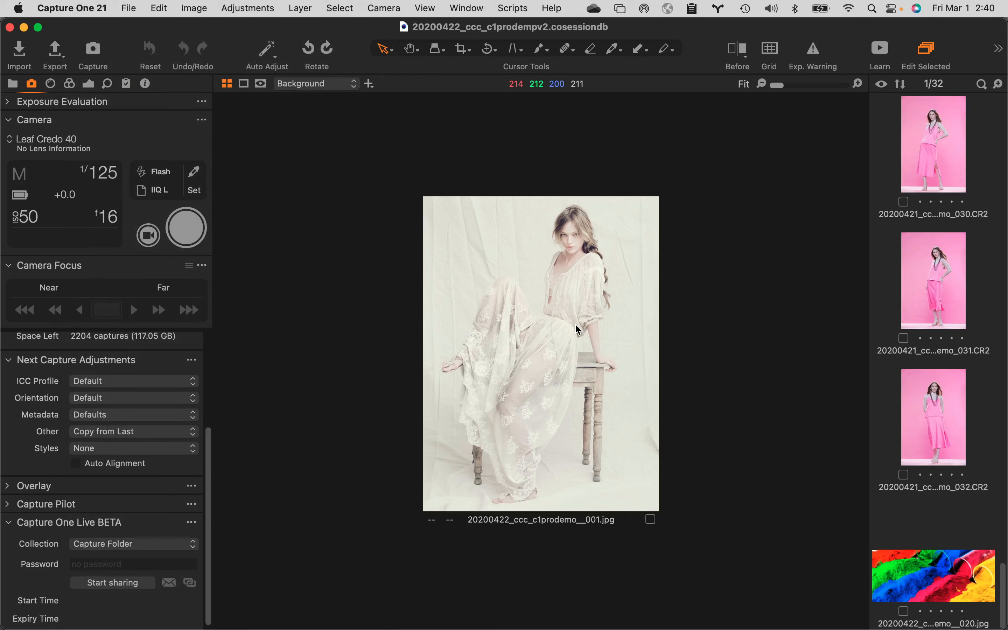
left_click(154, 401)
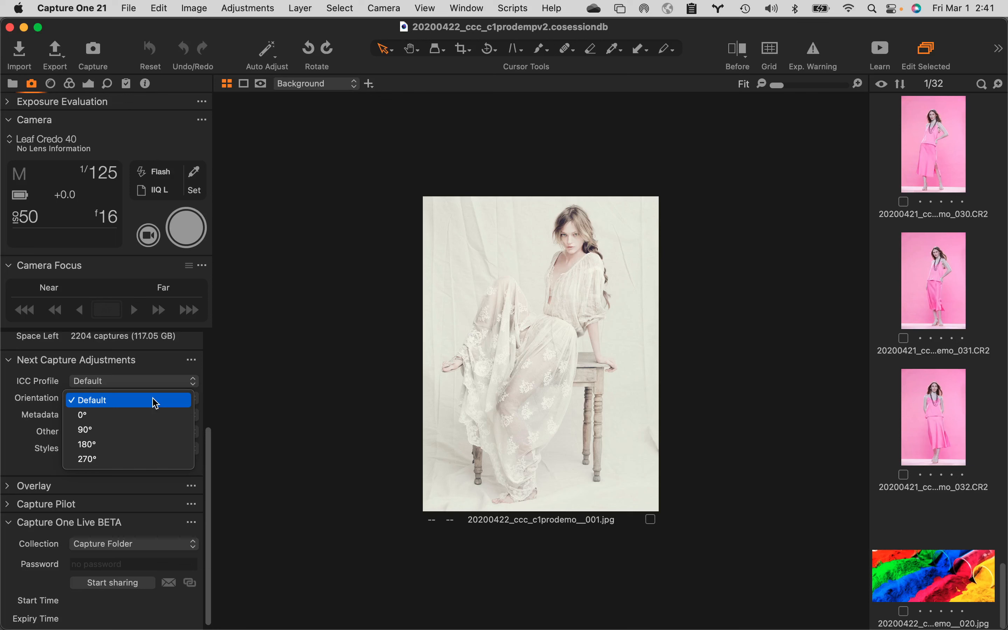
left_click(239, 350)
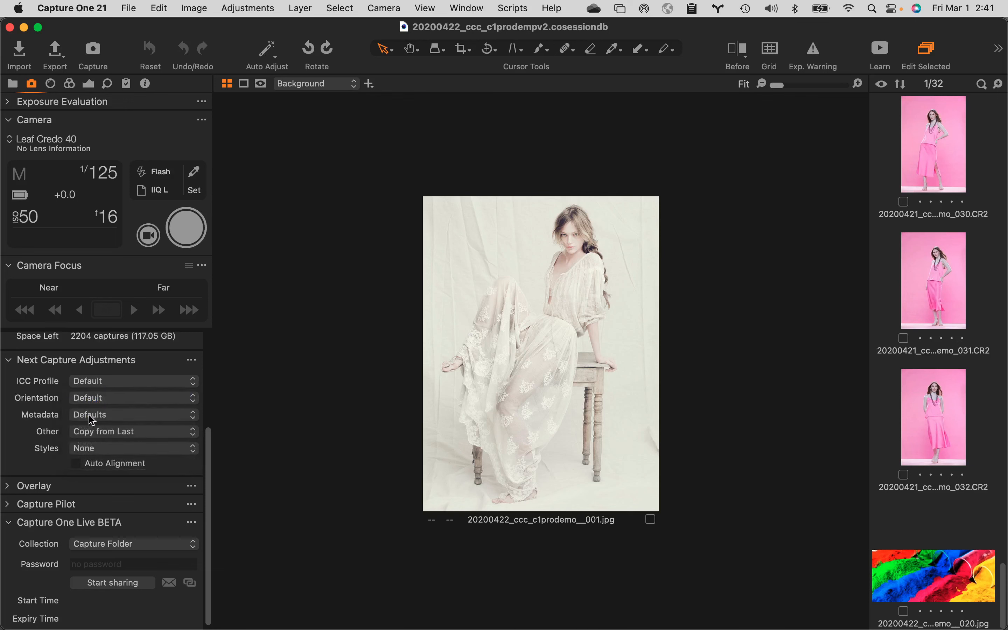
left_click(116, 416)
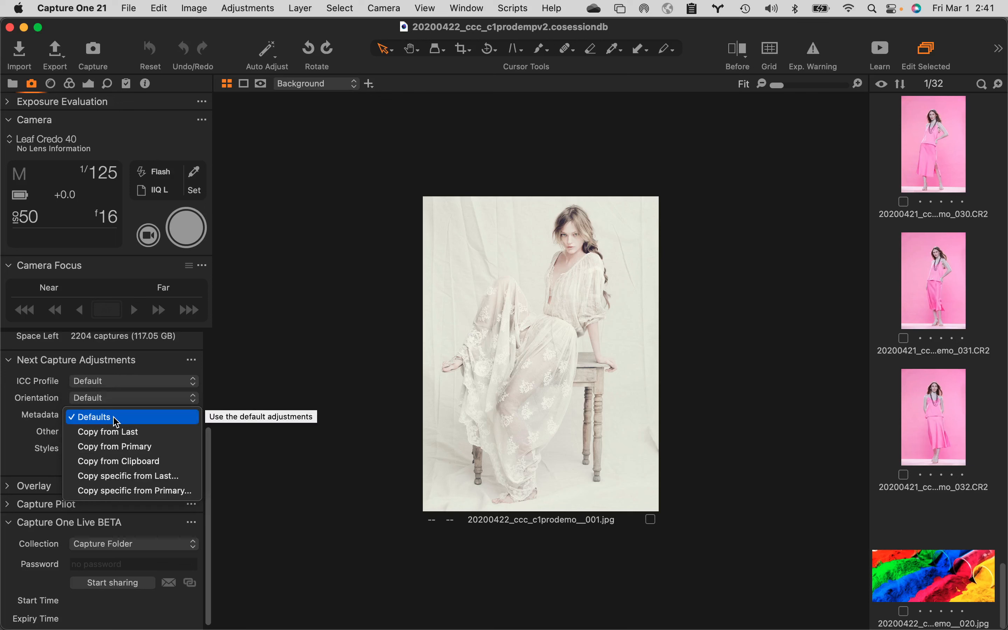
left_click(232, 396)
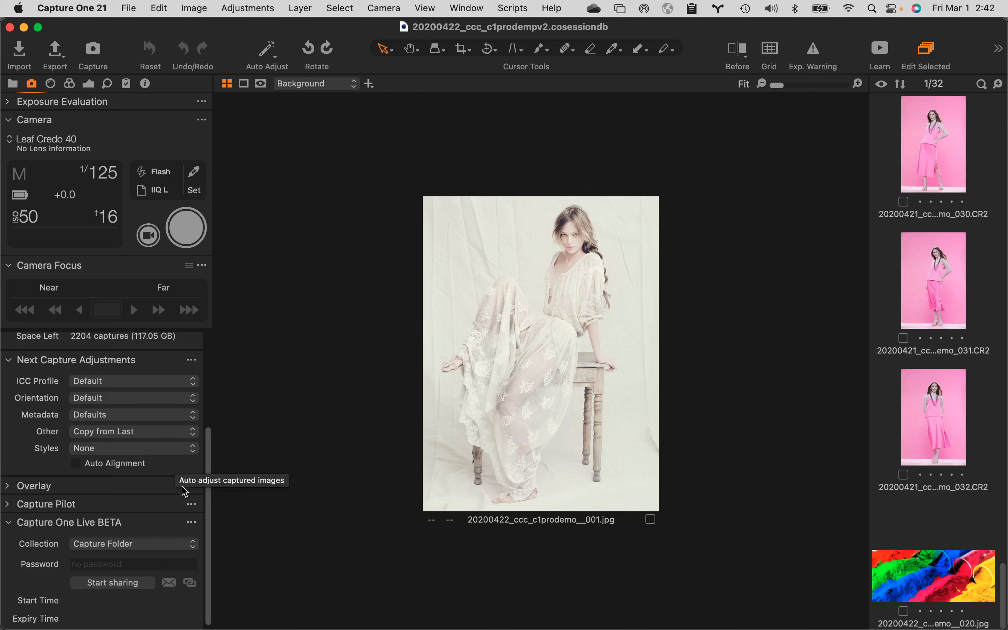
Step: Expand the Overlay tool, show the Trees_013 overlay on the photo and set its opacity to 37
scroll(174, 437, "down", 1)
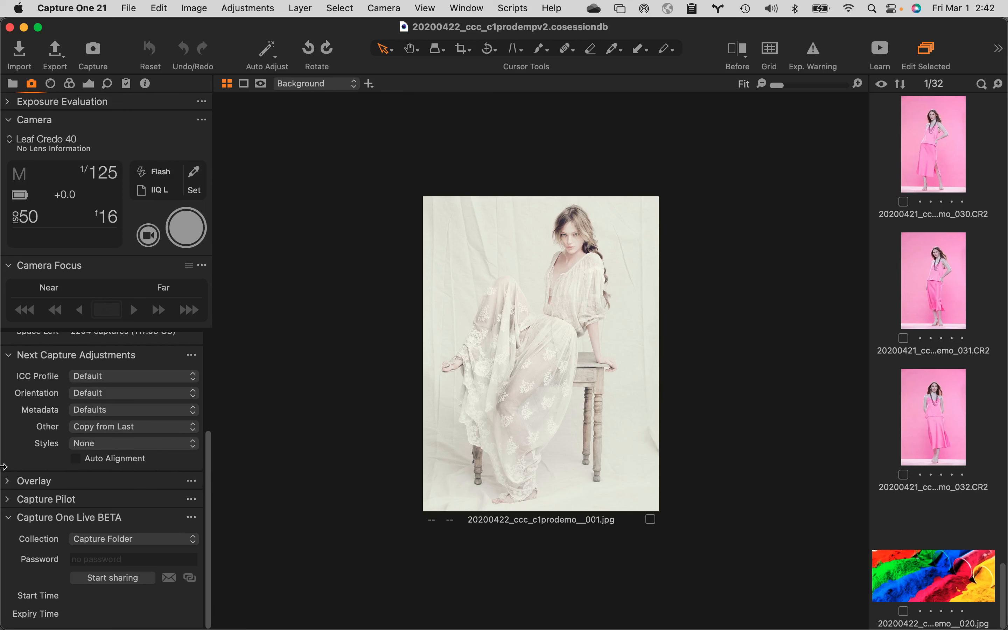
left_click(8, 481)
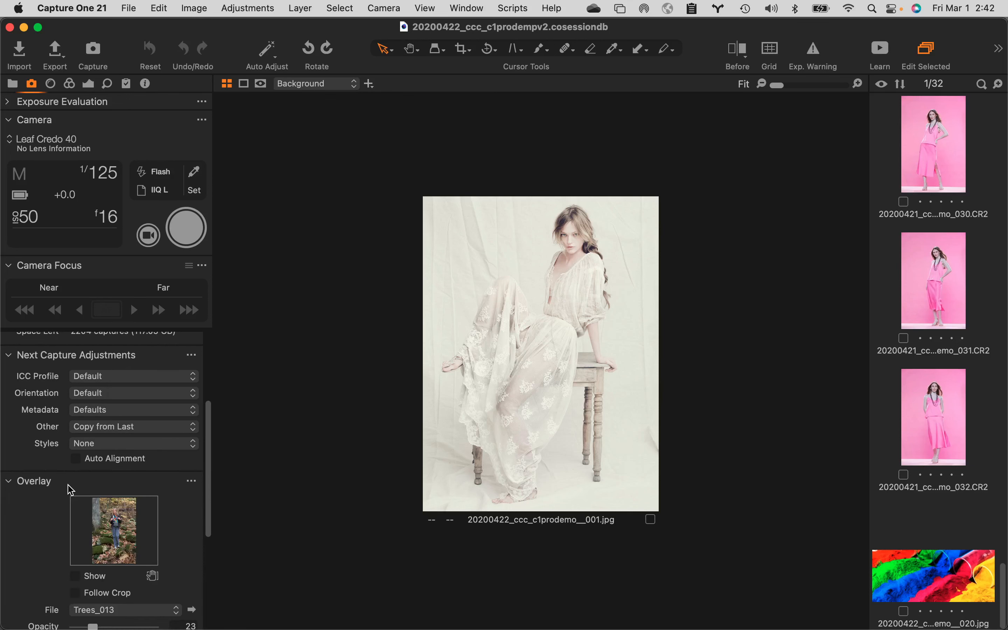
left_click(77, 576)
scroll(101, 581, "down", 3)
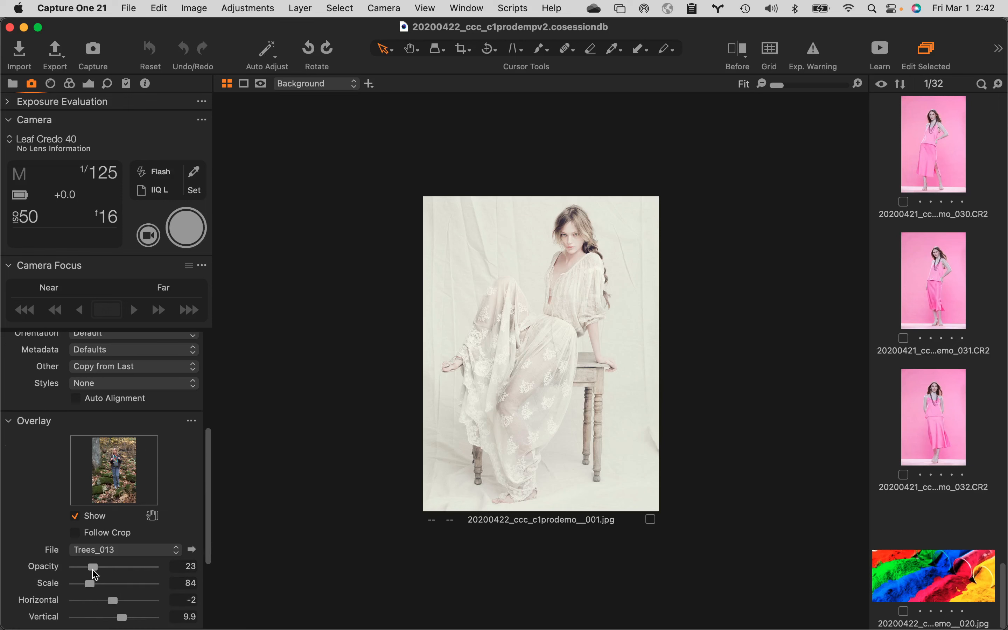
mouse_move(98, 571)
left_mouse_down()
mouse_move(129, 566)
mouse_move(105, 569)
left_mouse_up()
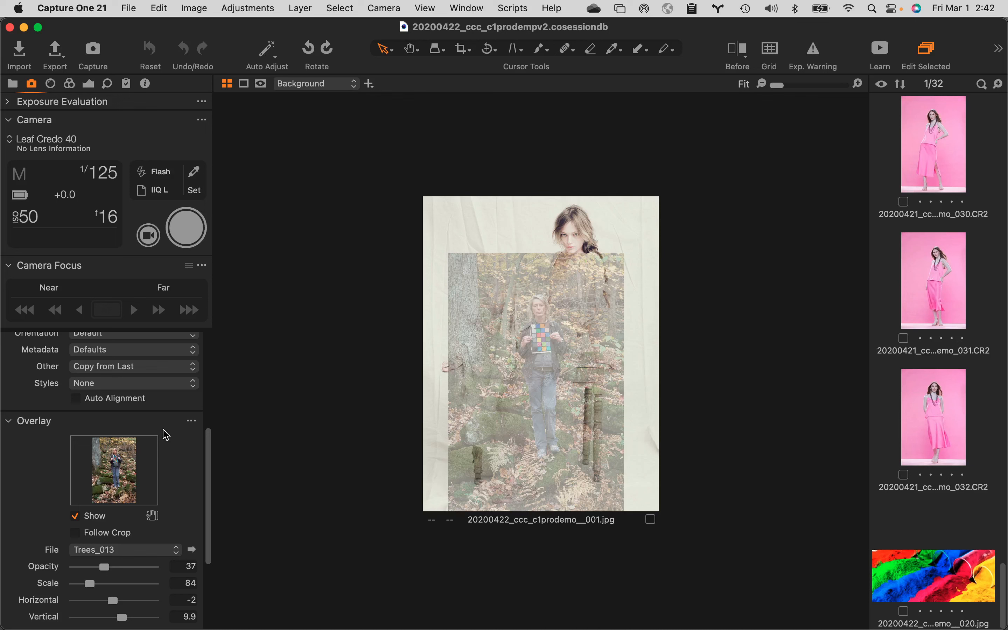
Step: Start choosing a new overlay file and browse to the 9 Assistant_Digital_Tech_Class folder inside Columbia College
left_click(192, 421)
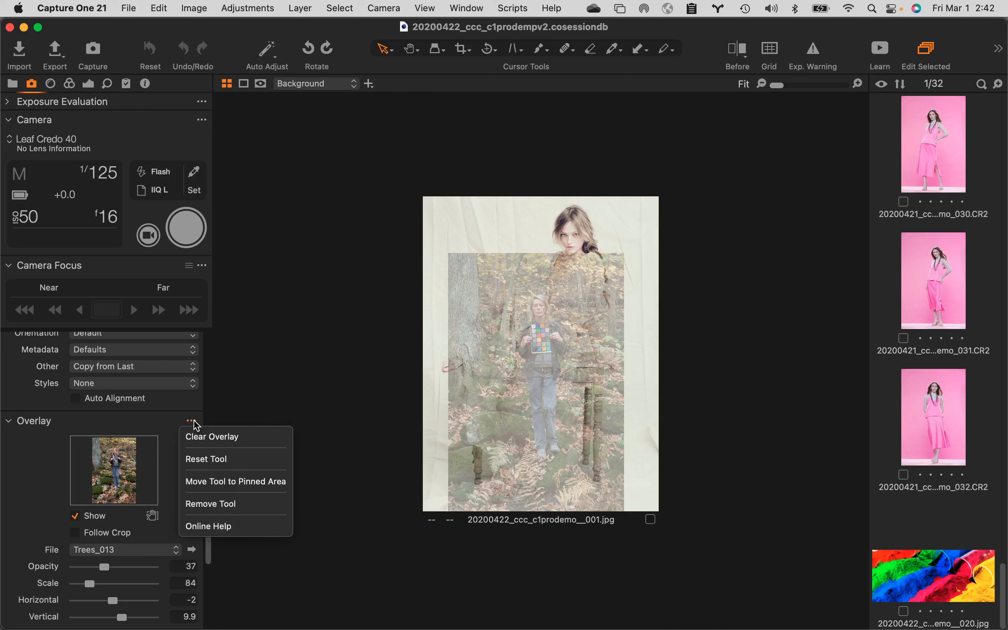
left_click(194, 422)
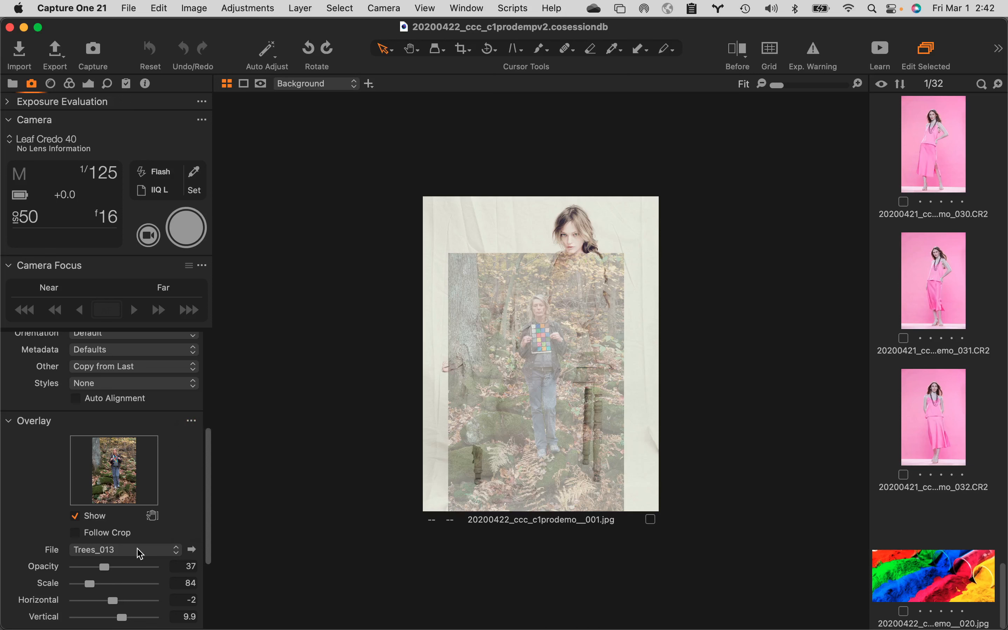
left_click(162, 553)
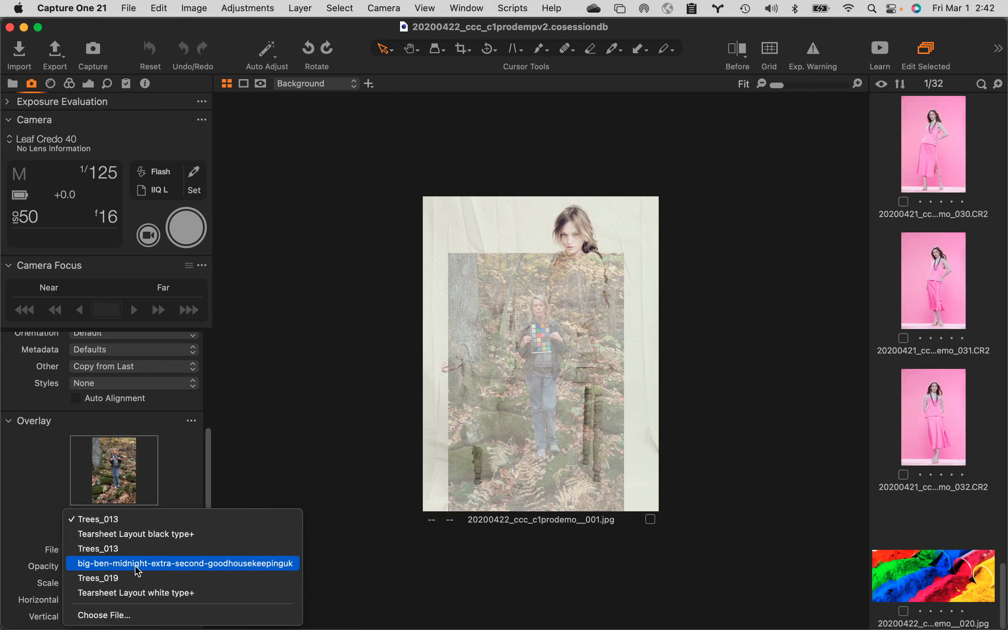
left_click(95, 616)
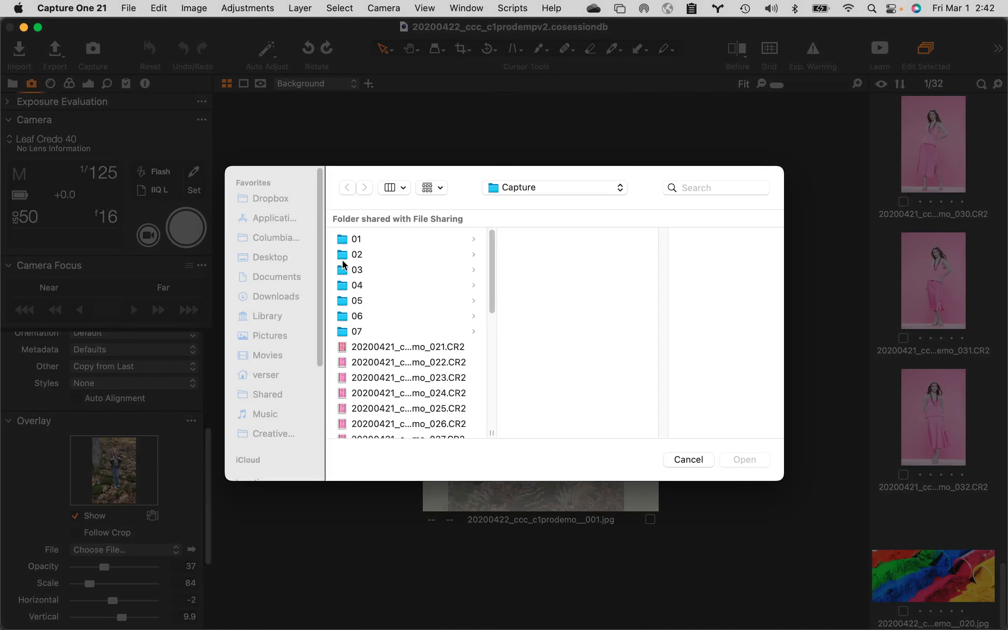
left_click(270, 237)
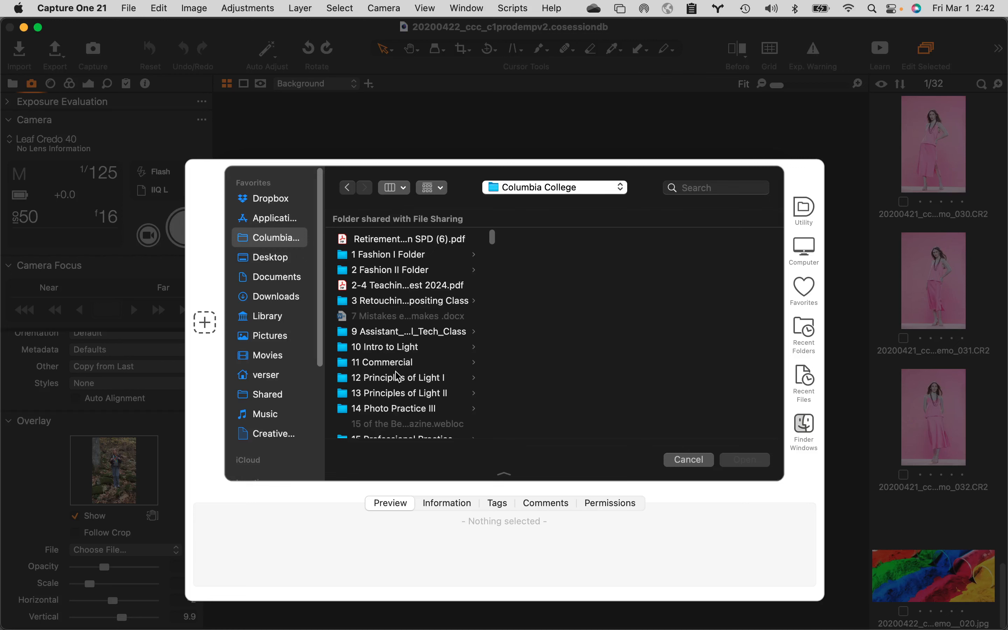
left_click(403, 336)
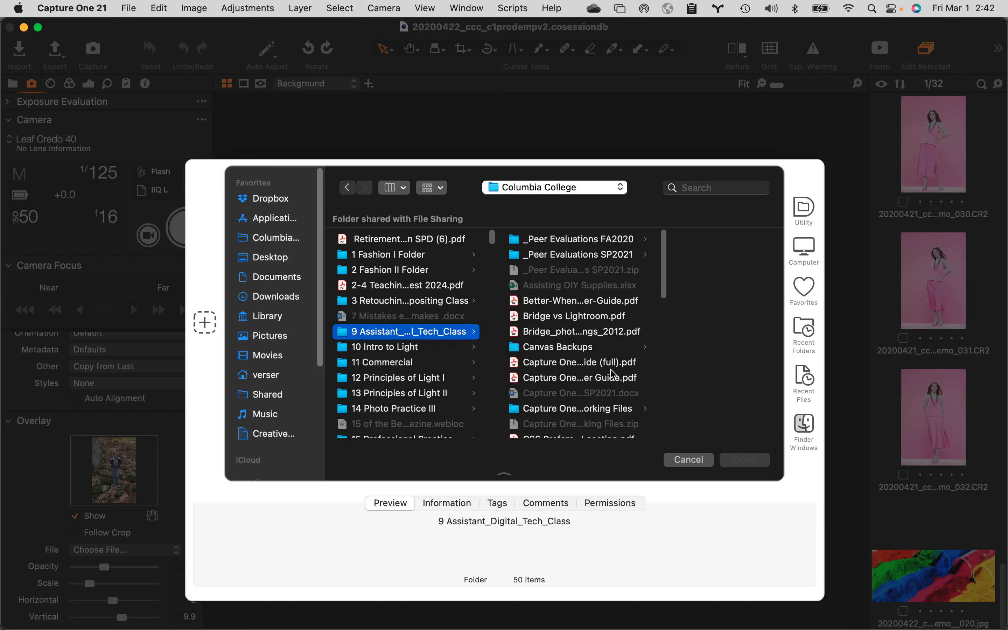
scroll(611, 414, "down", 8)
scroll(609, 414, "down", 5)
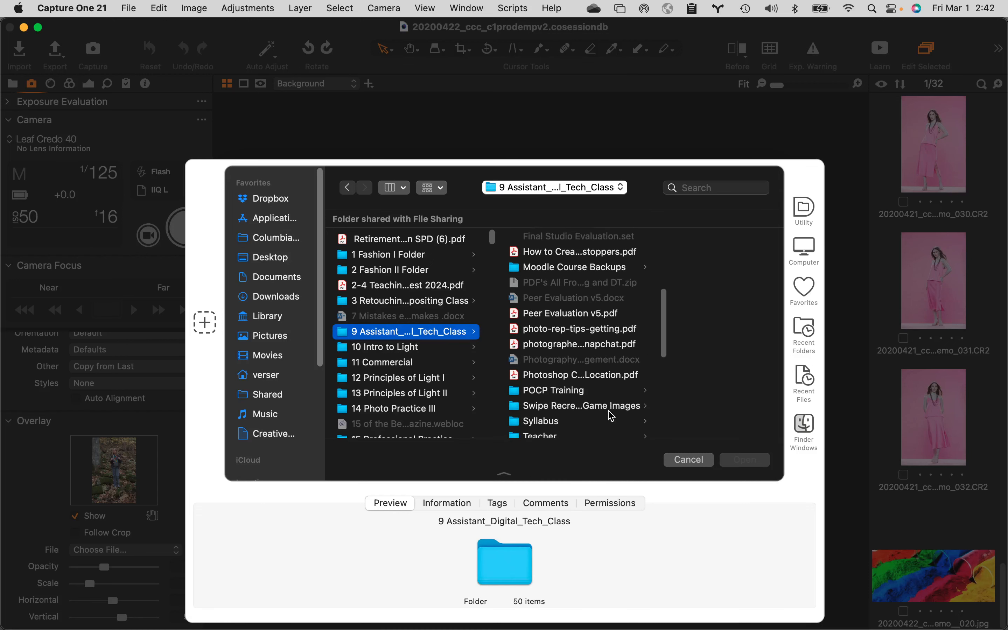
left_click(554, 383)
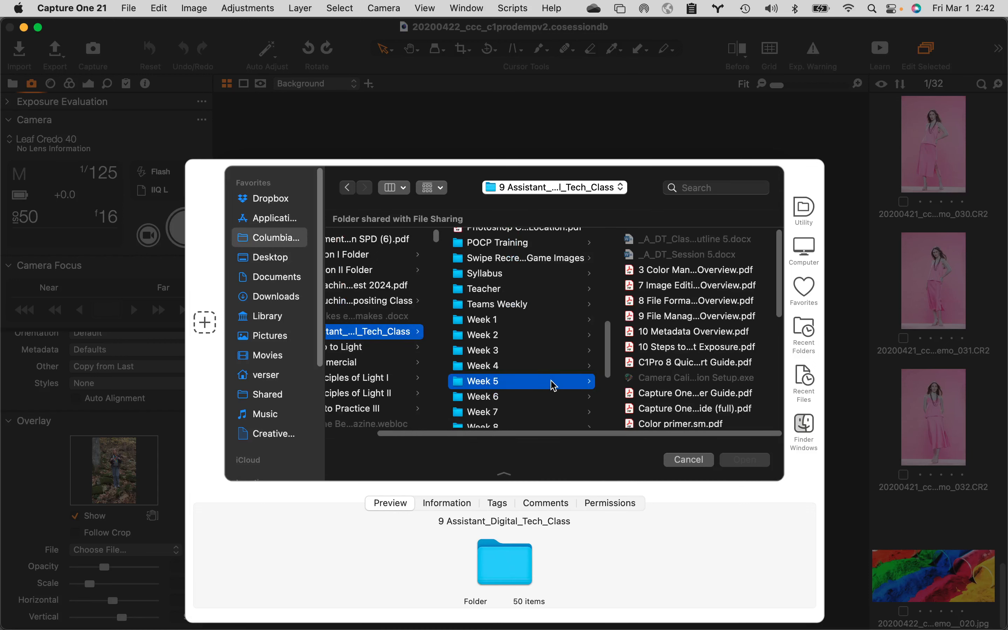
scroll(691, 380, "down", 3)
scroll(692, 380, "down", 2)
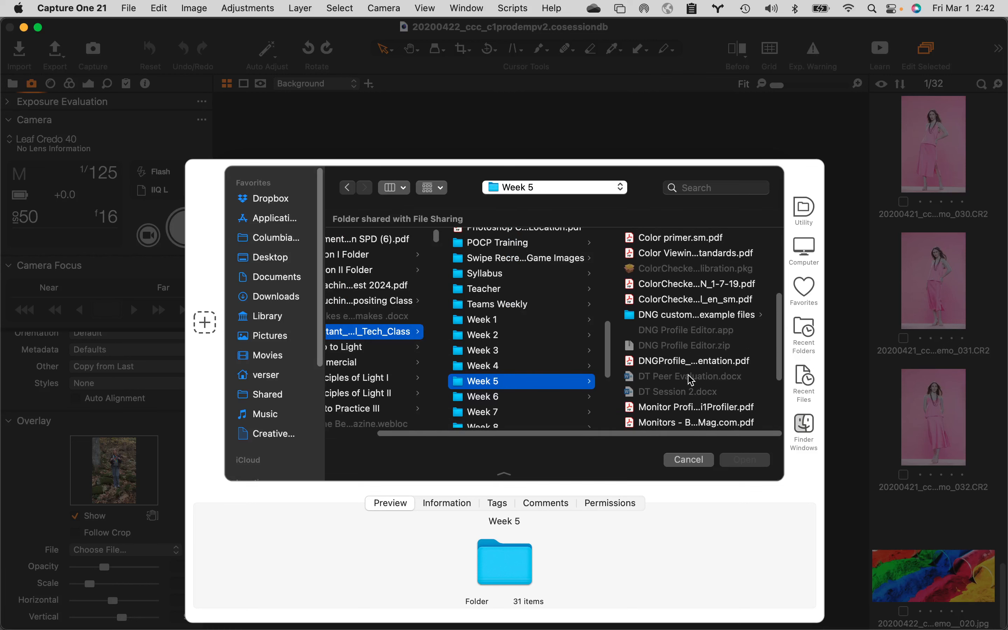
scroll(692, 380, "down", 4)
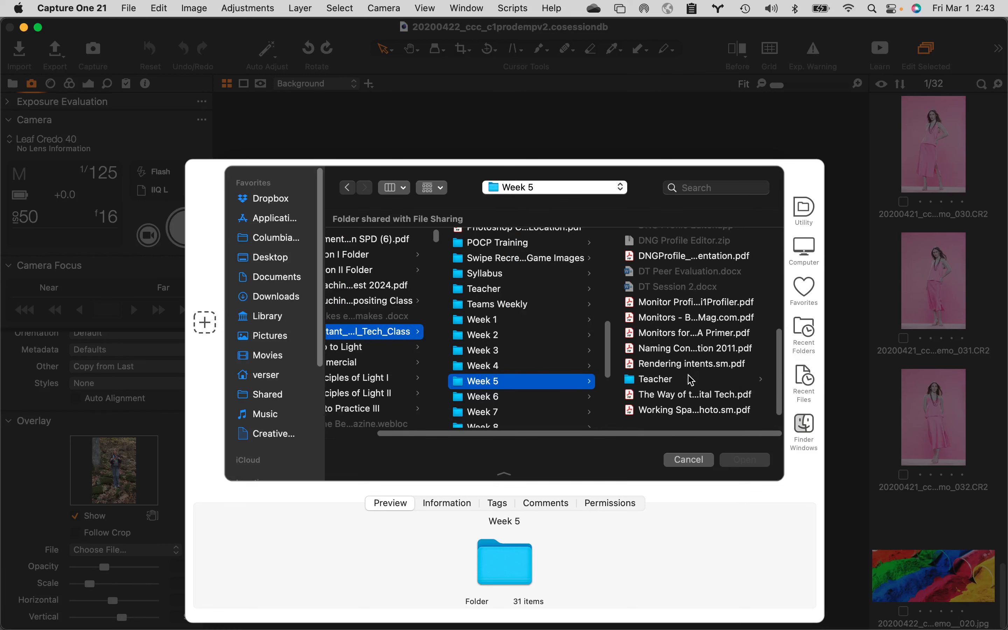
scroll(692, 381, "up", 5)
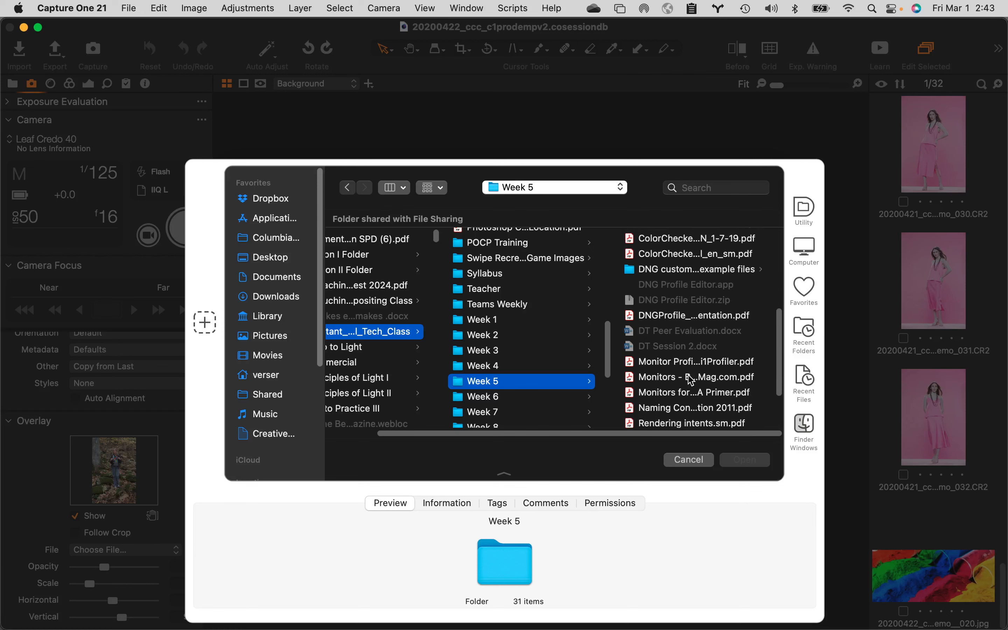
scroll(691, 380, "up", 5)
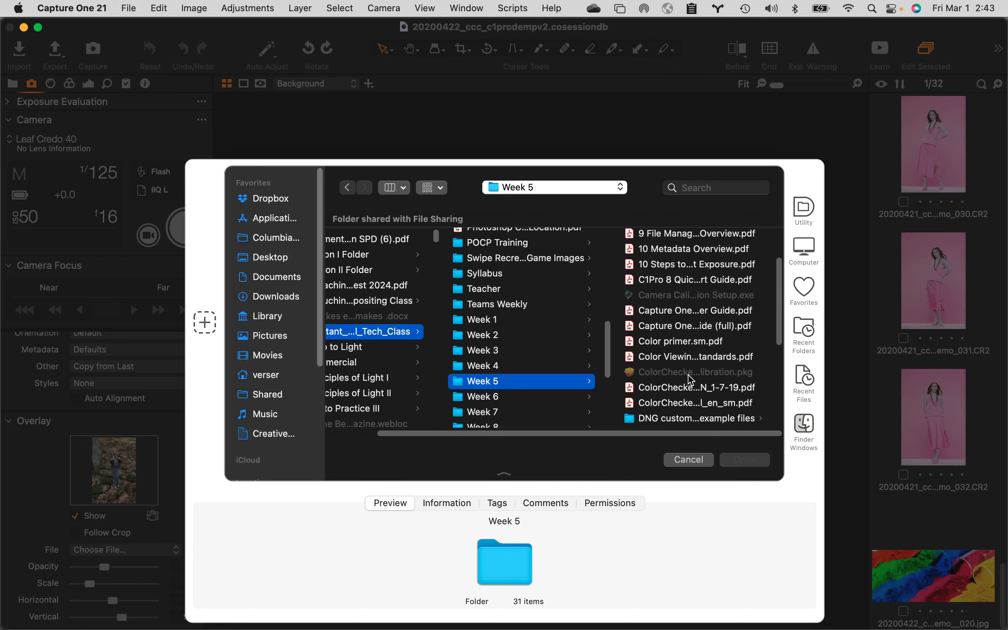
scroll(691, 380, "up", 1)
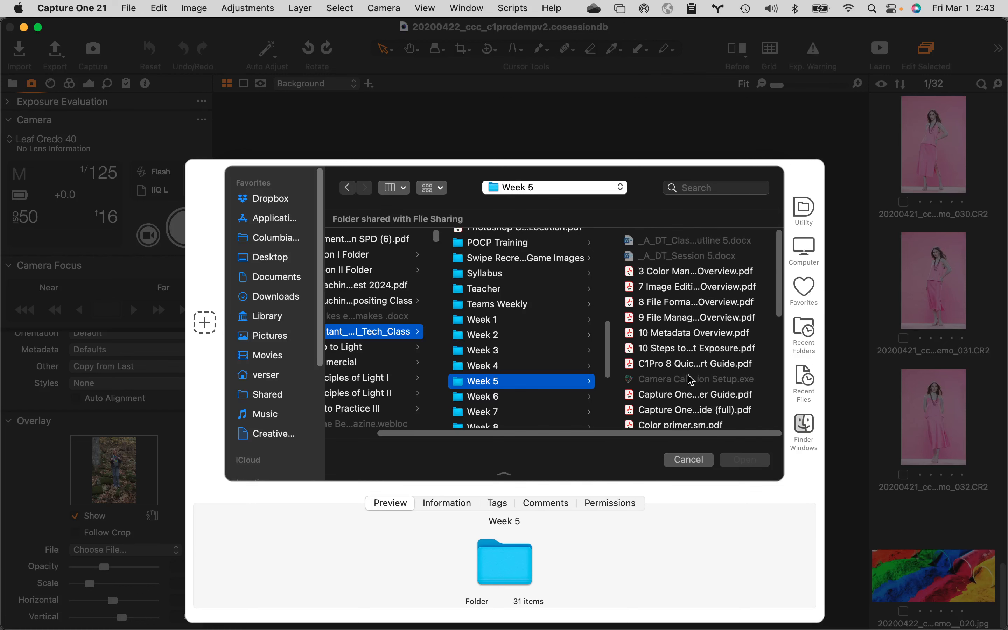
Step: Load Vogue layout.tif from the Week 6 folder as the overlay file
left_click(504, 397)
scroll(723, 389, "down", 5)
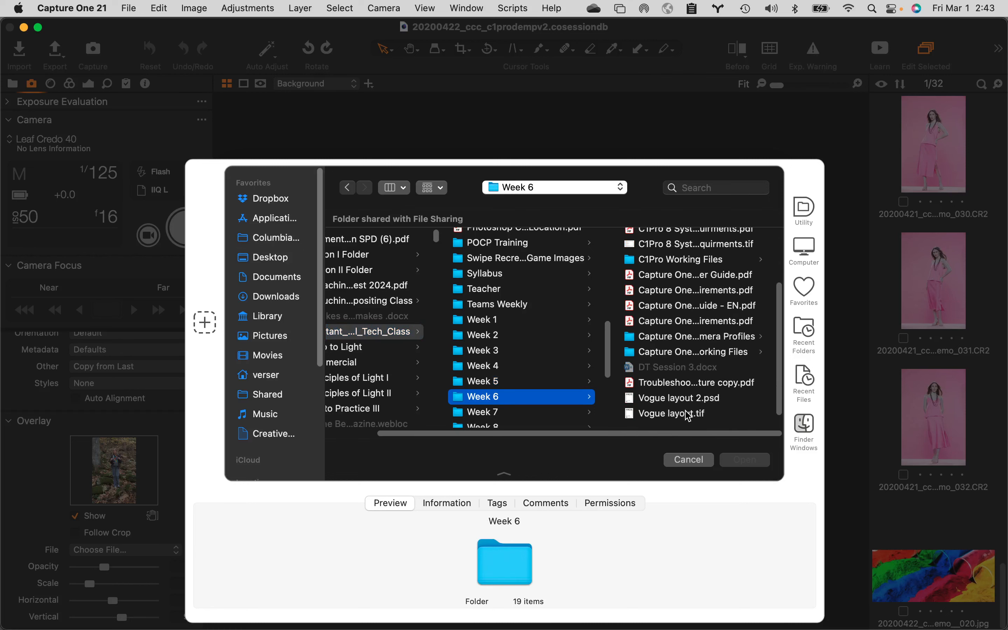
left_click(674, 415)
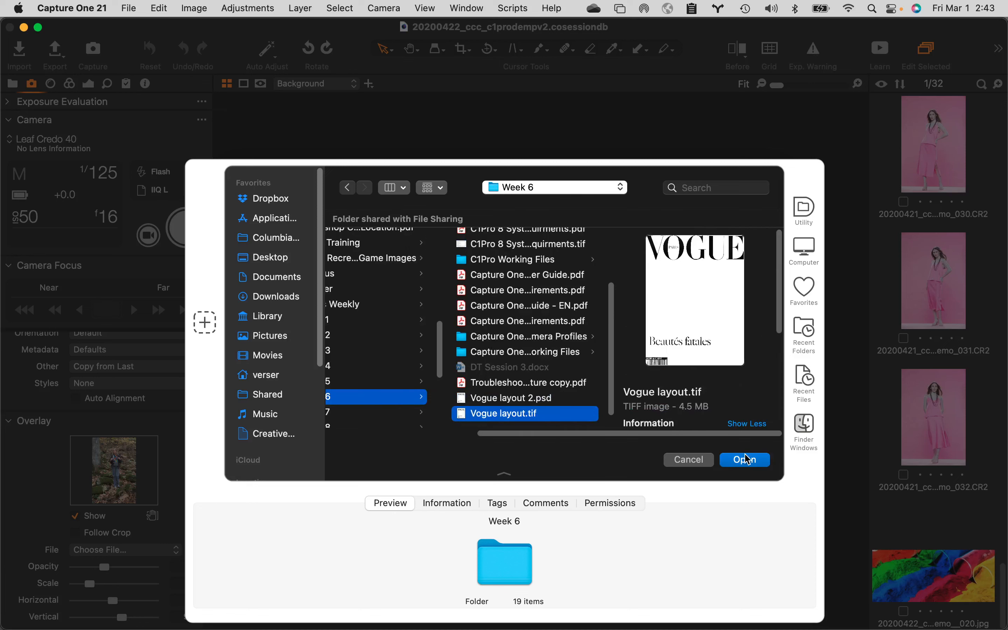
left_click(753, 459)
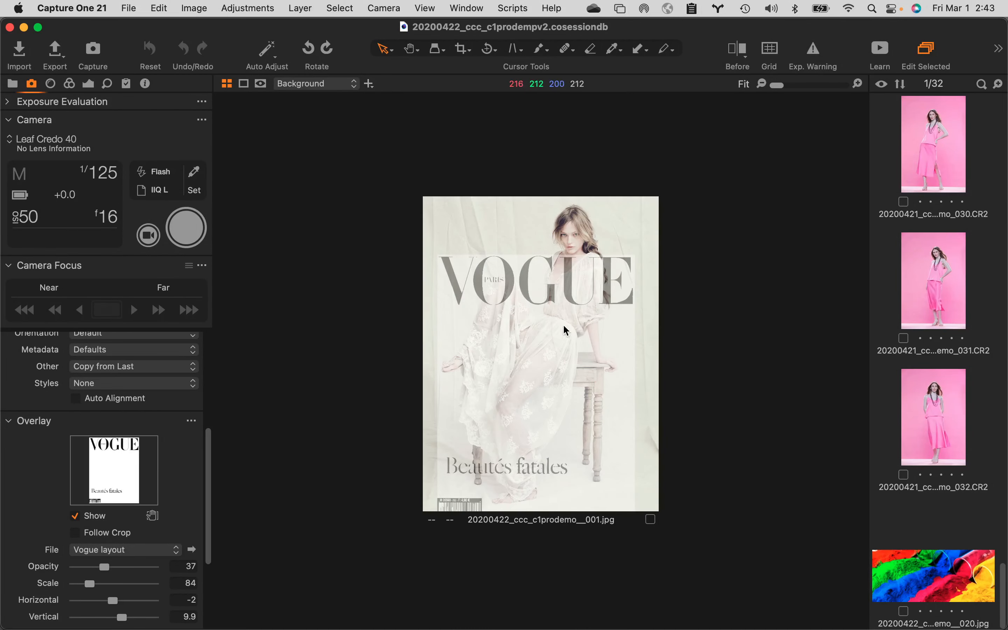
Step: Adjust the Vogue layout overlay to opacity 32, scale 89 and horizontal position -2.4
left_click(861, 83)
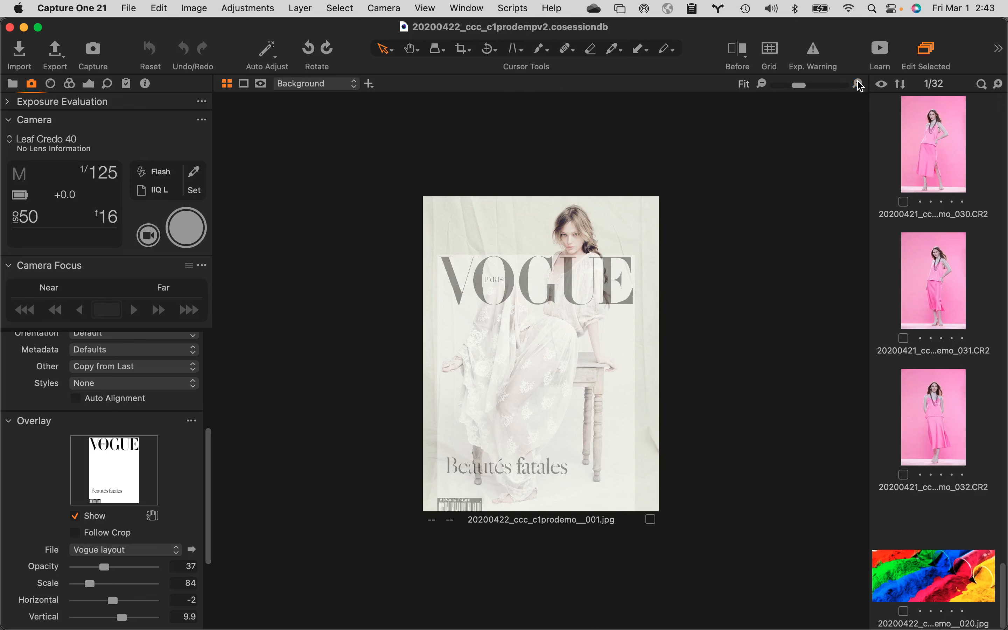
left_click(861, 85)
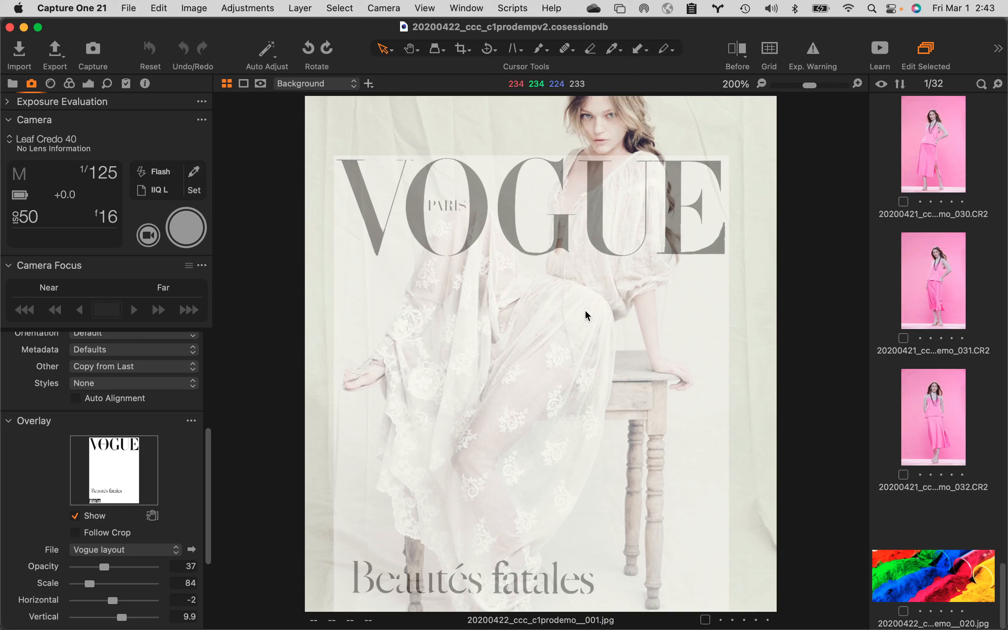
key("super+0")
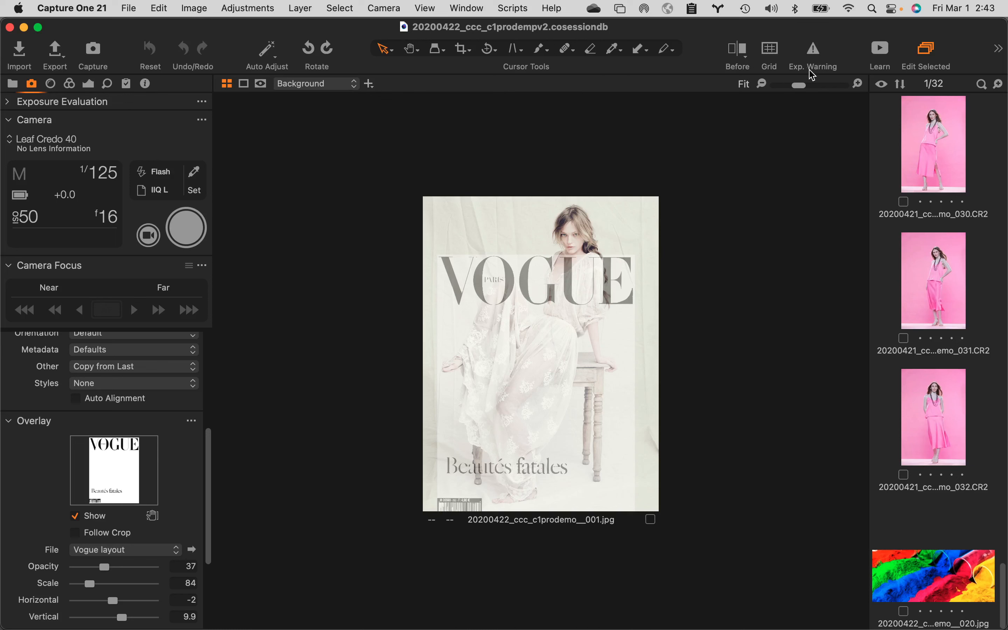
left_click(859, 85)
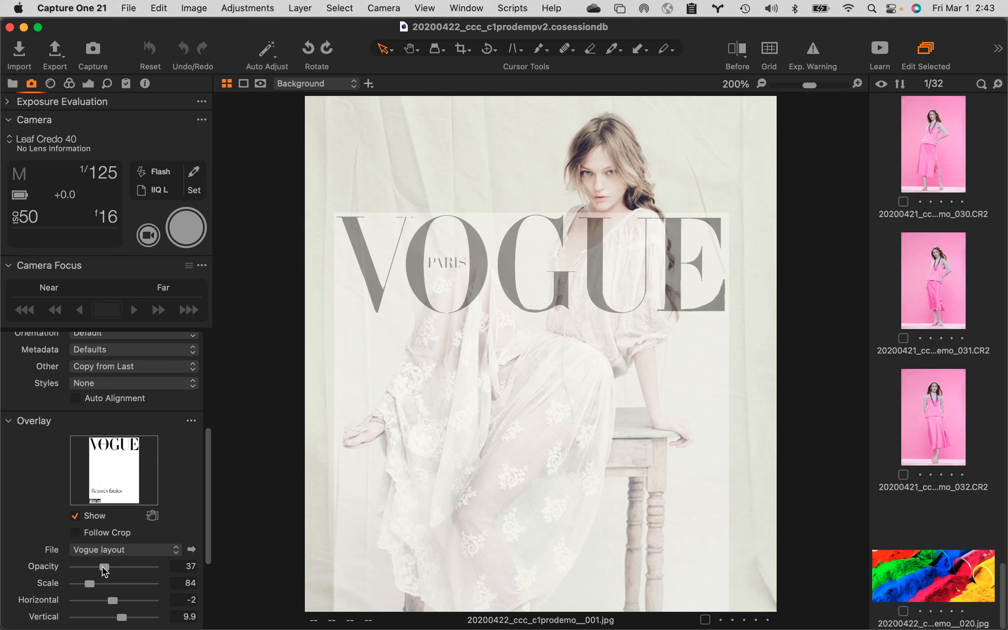
mouse_move(102, 568)
left_mouse_down()
mouse_move(24, 567)
mouse_move(177, 580)
mouse_move(100, 569)
left_mouse_up()
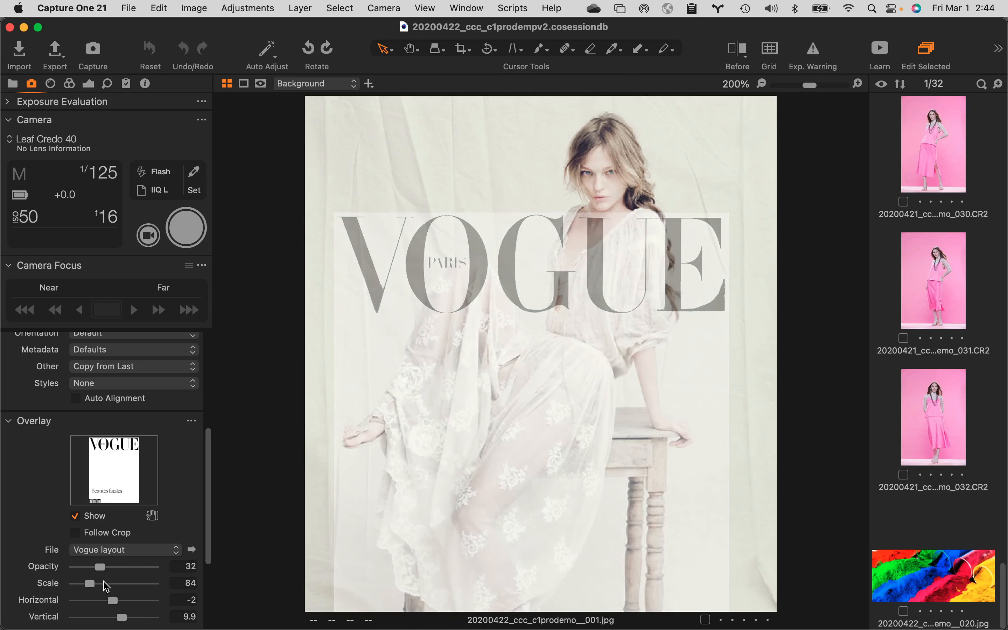
left_click_drag(107, 583, 90, 600)
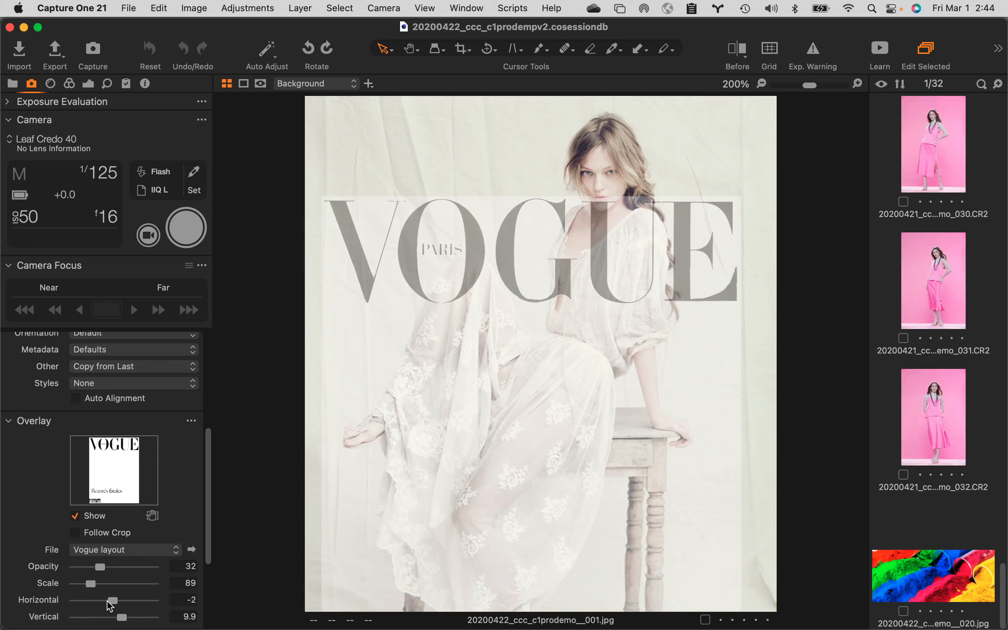
mouse_move(109, 601)
left_mouse_down()
mouse_move(124, 602)
mouse_move(106, 601)
left_mouse_up()
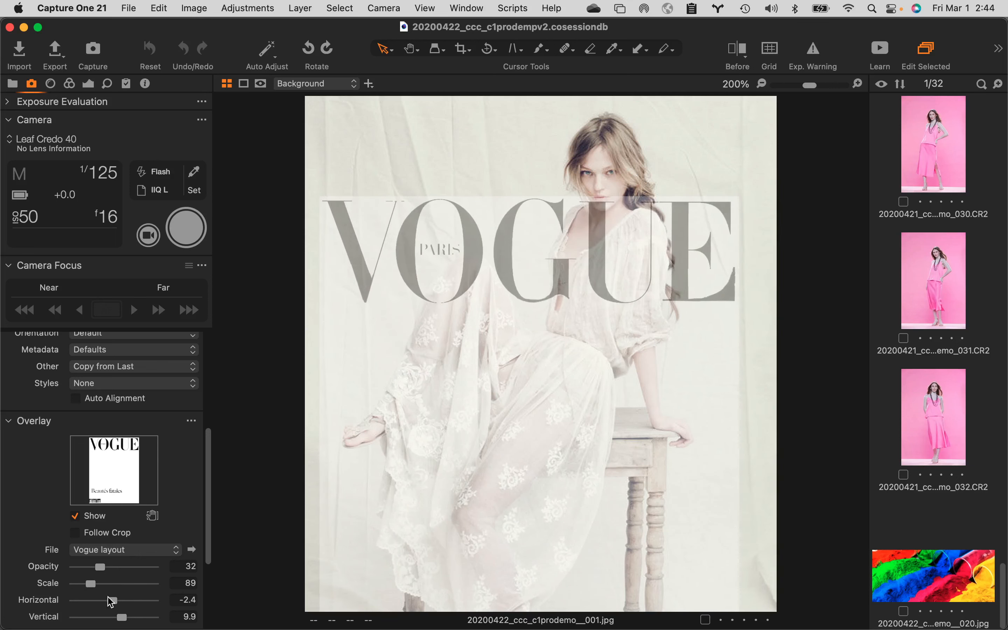
Step: Reposition the Vogue layout overlay by hand to about horizontal -1.6 and vertical -5 over the portrait, and hide the overlay
left_click(153, 518)
left_click_drag(449, 472, 473, 376)
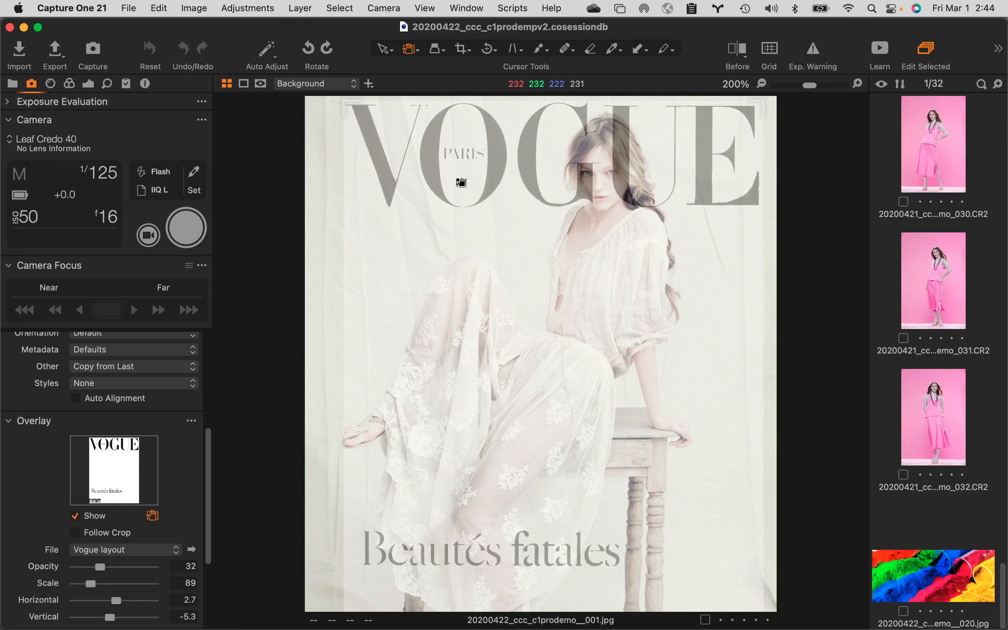
left_click_drag(589, 482, 522, 331)
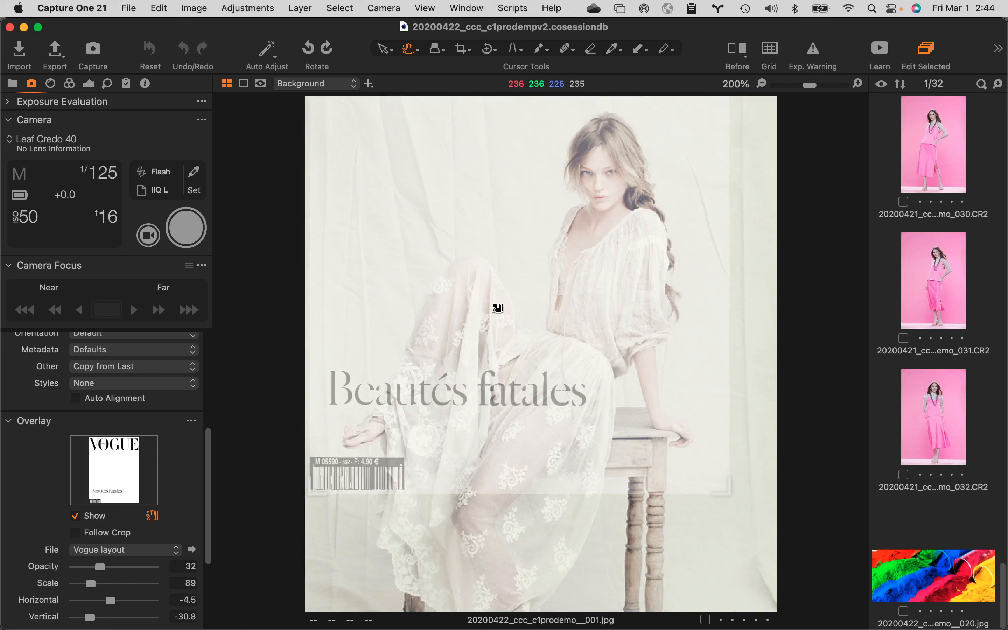
left_click_drag(497, 304, 511, 469)
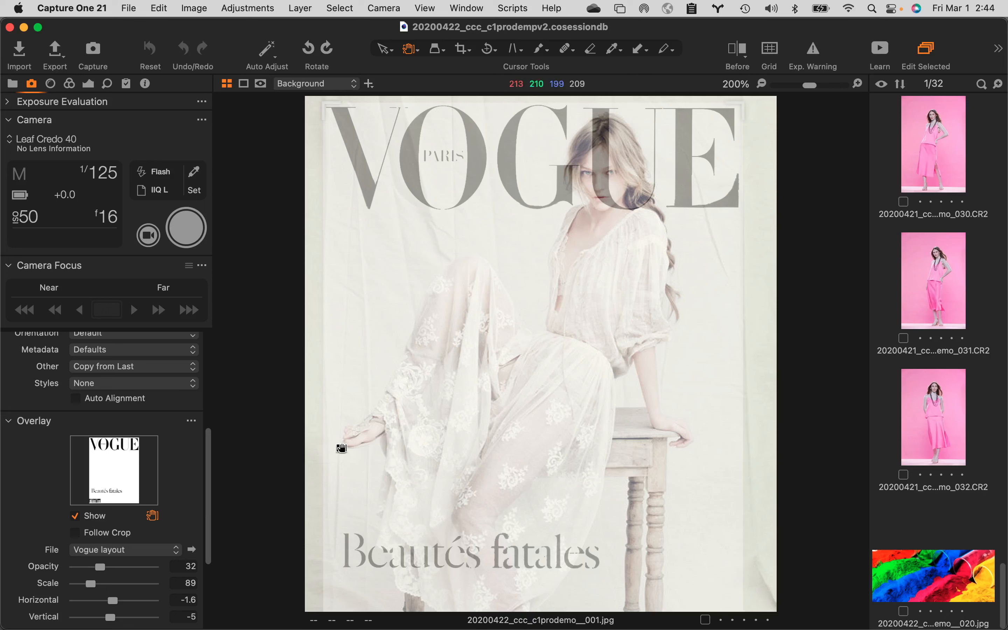
left_click(76, 516)
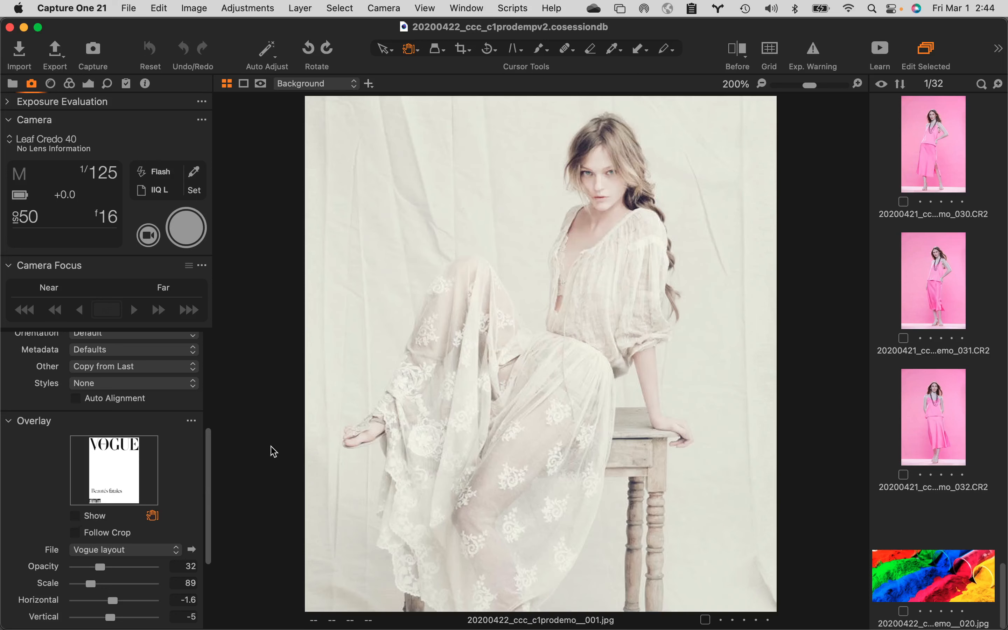
Step: Look at the Capture Pilot tool's contents and collapse the Capture Pilot, Capture One Live BETA and Overlay tools
scroll(165, 511, "down", 5)
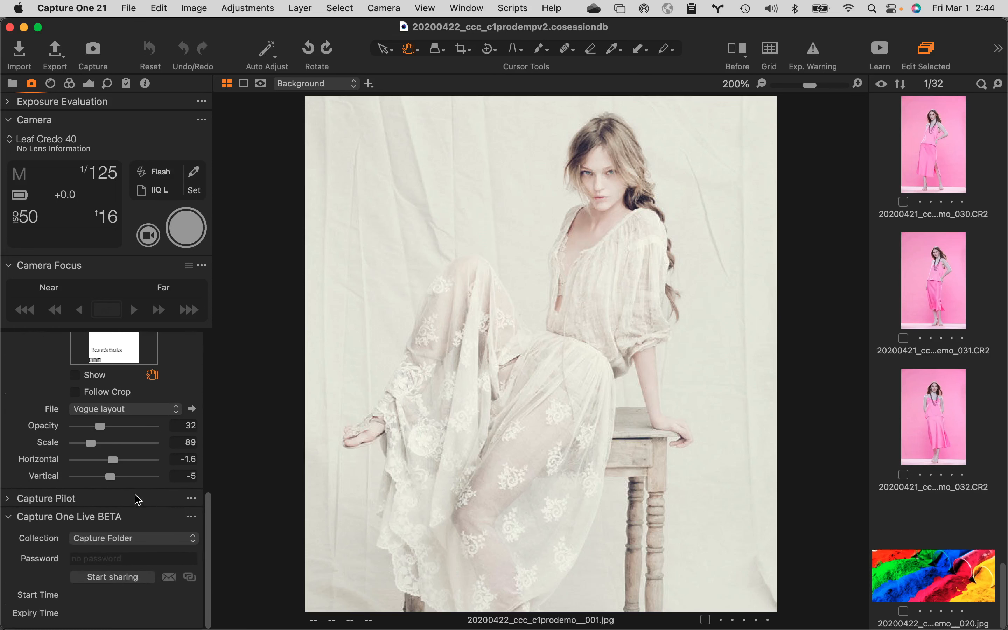
left_click(7, 499)
scroll(117, 531, "down", 4)
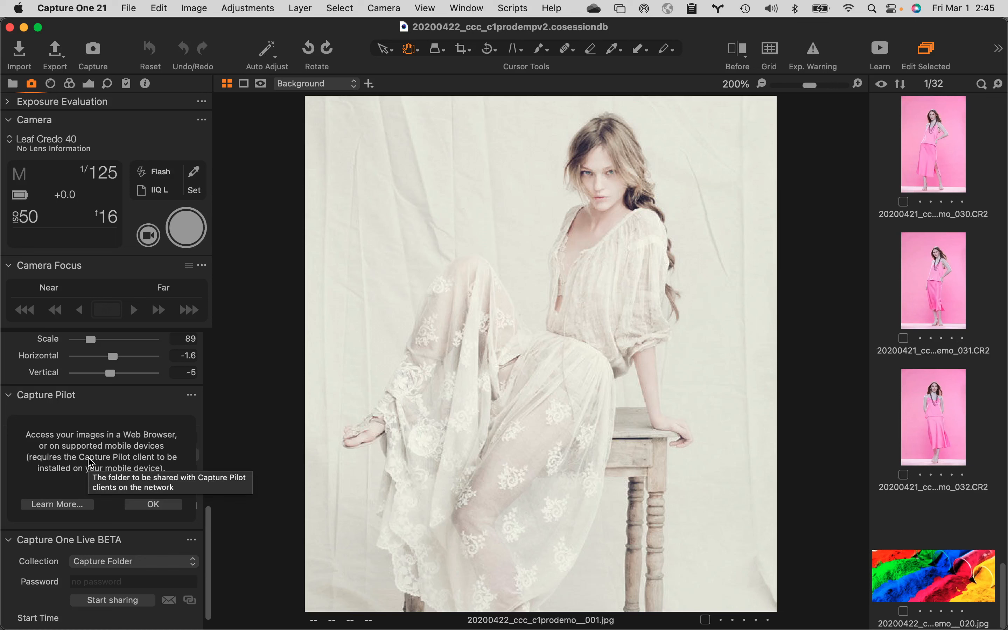
scroll(113, 461, "down", 2)
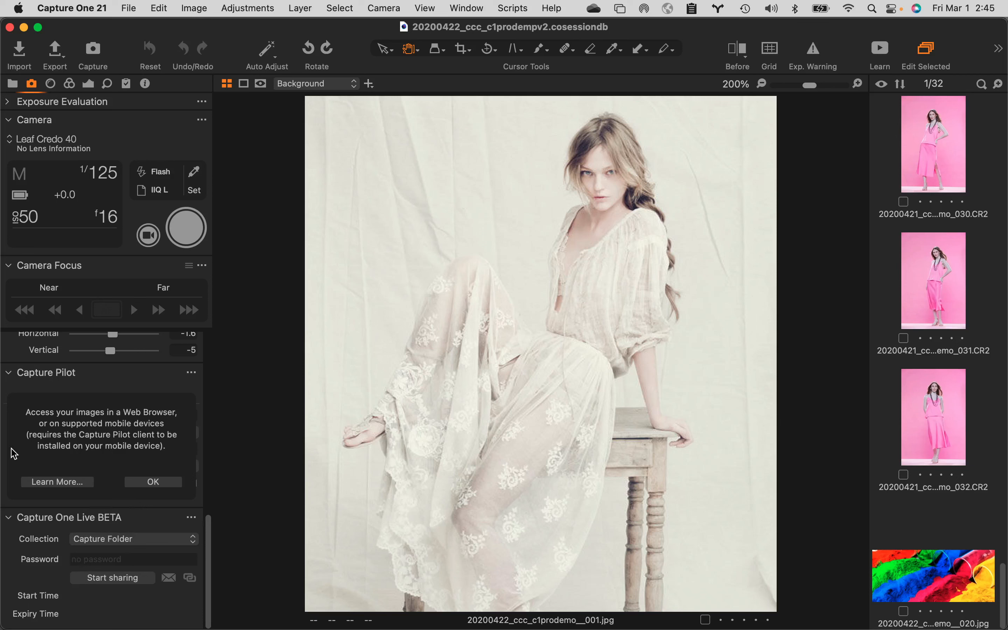
left_click(9, 374)
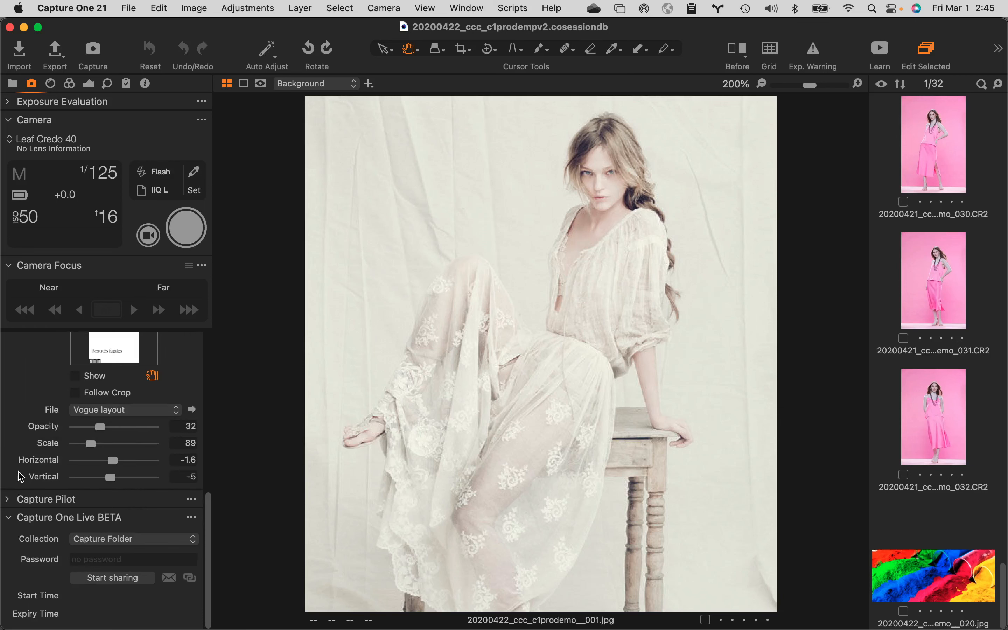
left_click(11, 518)
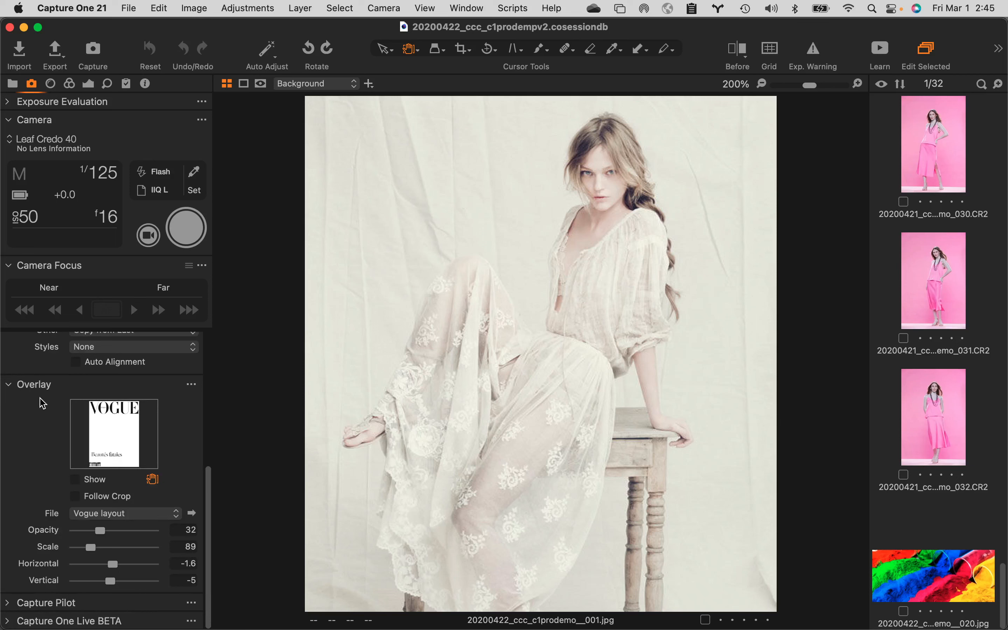
left_click(9, 386)
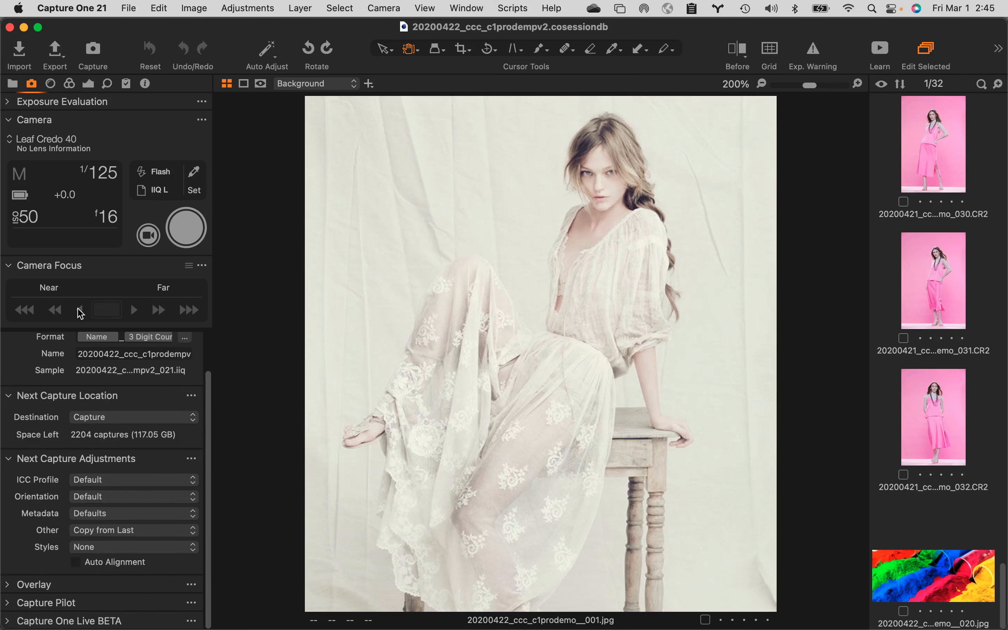
Step: Add the Base Characteristics tool to the Capture tool tab
scroll(35, 354, "up", 2)
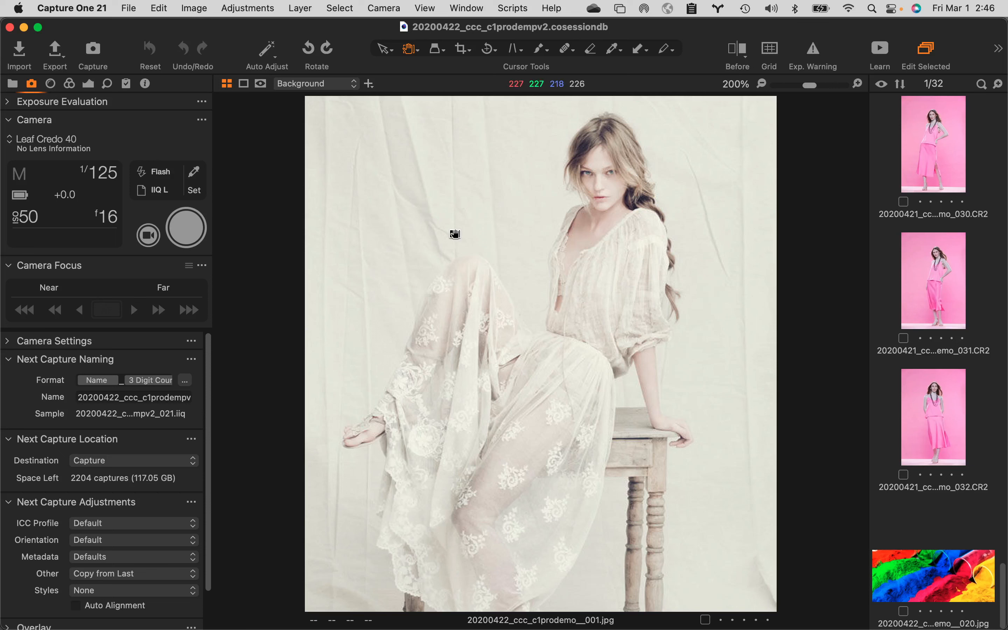
right_click(33, 88)
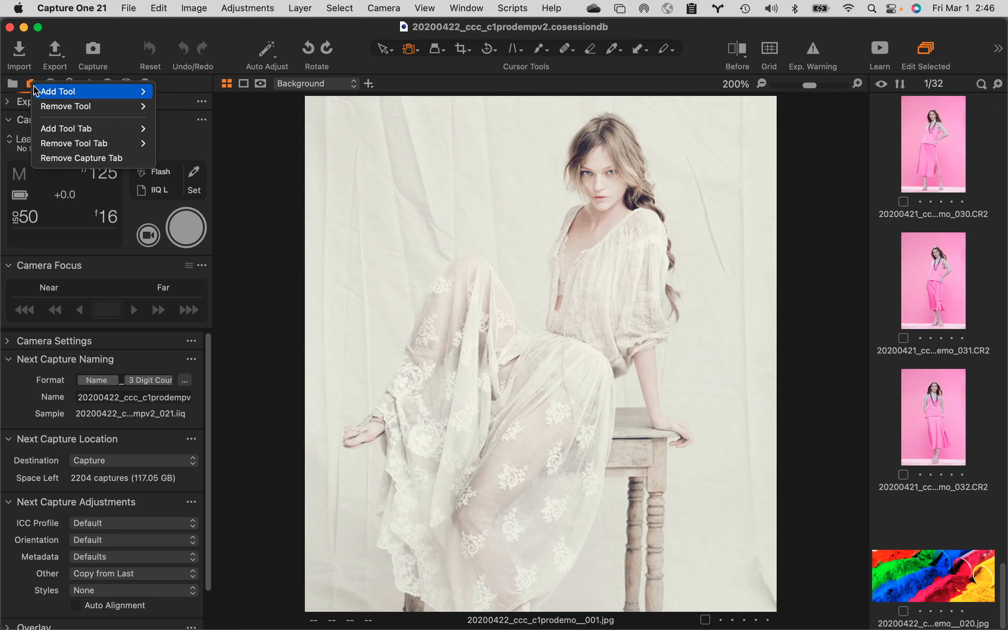
mouse_move(58, 95)
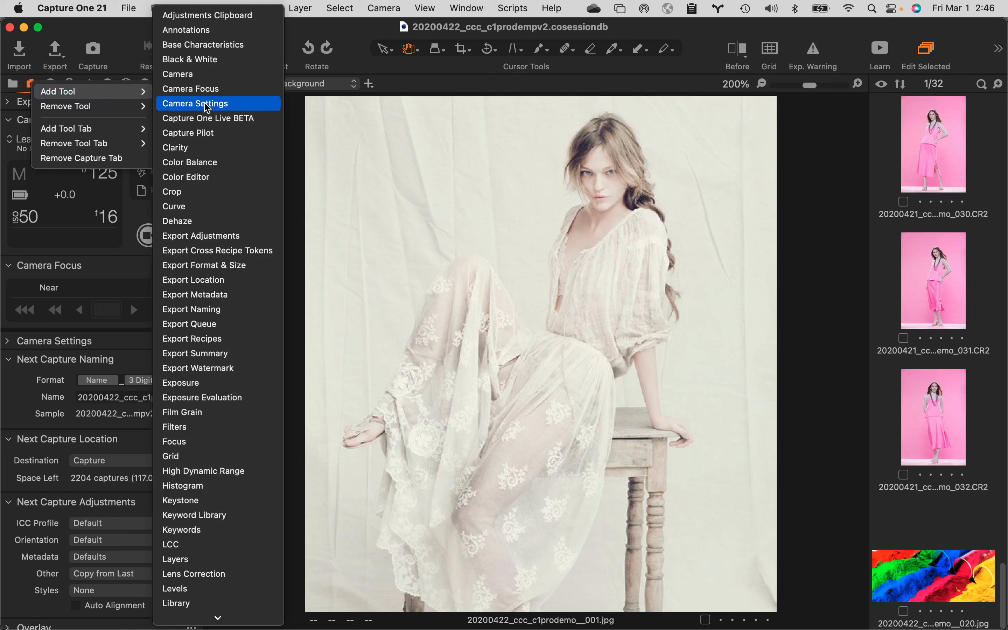
left_click(211, 49)
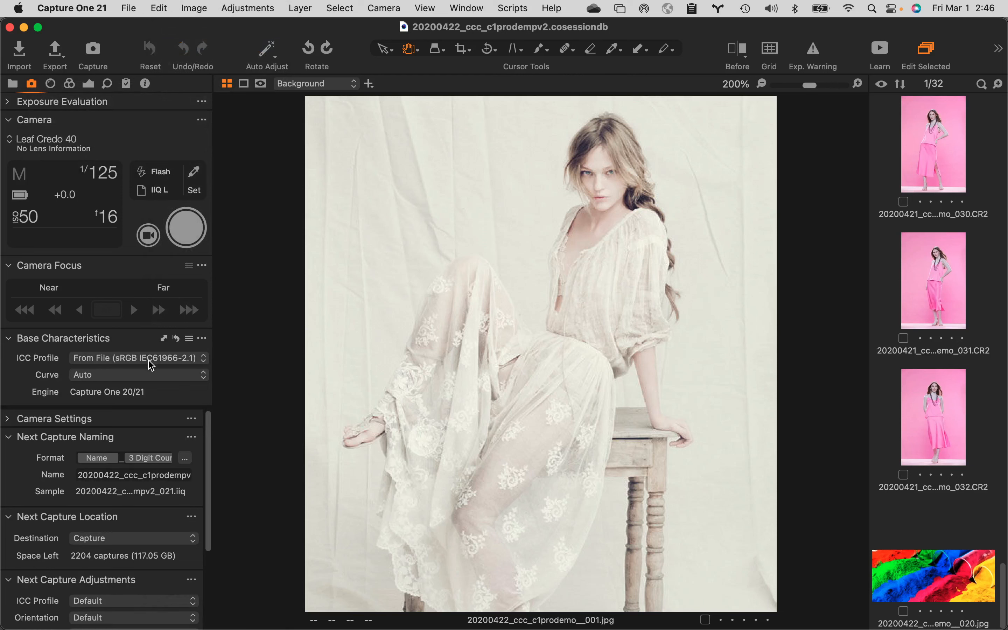
Step: Review the available ICC profiles, including the File system and Canon groups, and the curve options in Base Characteristics
left_click(160, 360)
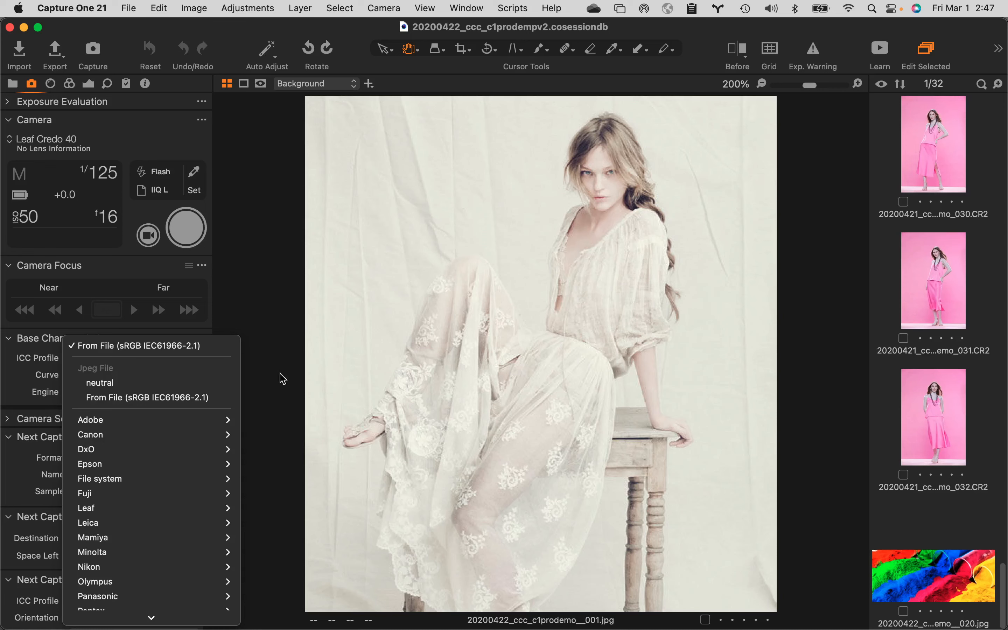
mouse_move(162, 483)
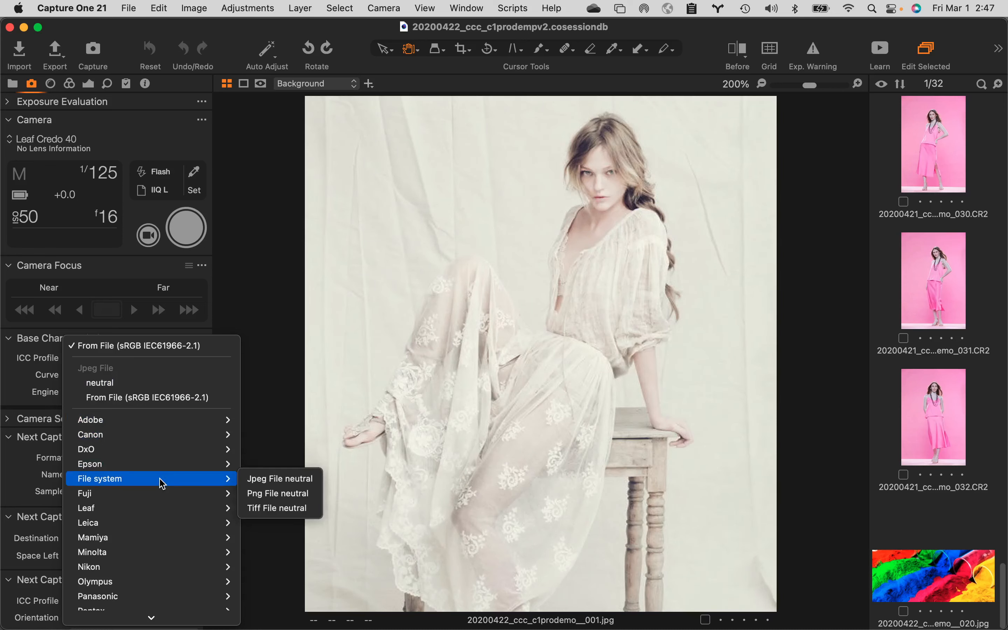
scroll(161, 479, "down", 5)
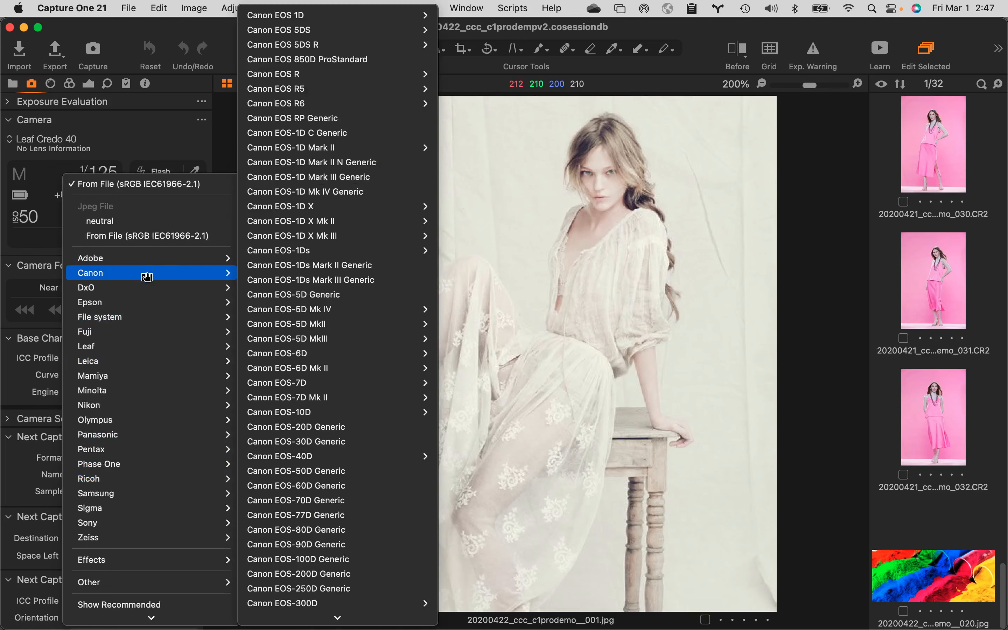
mouse_move(140, 273)
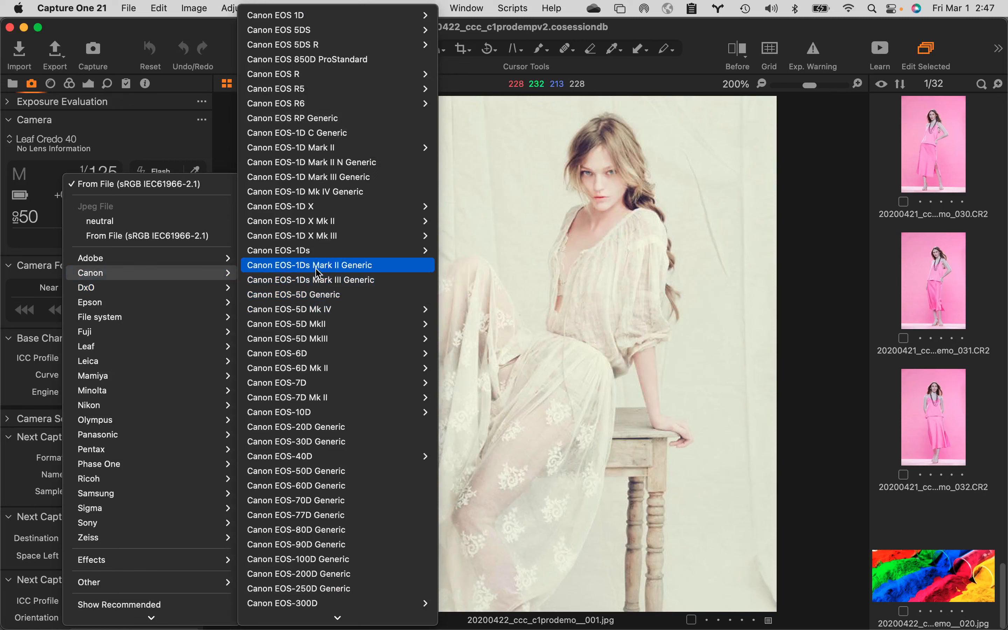
mouse_move(294, 310)
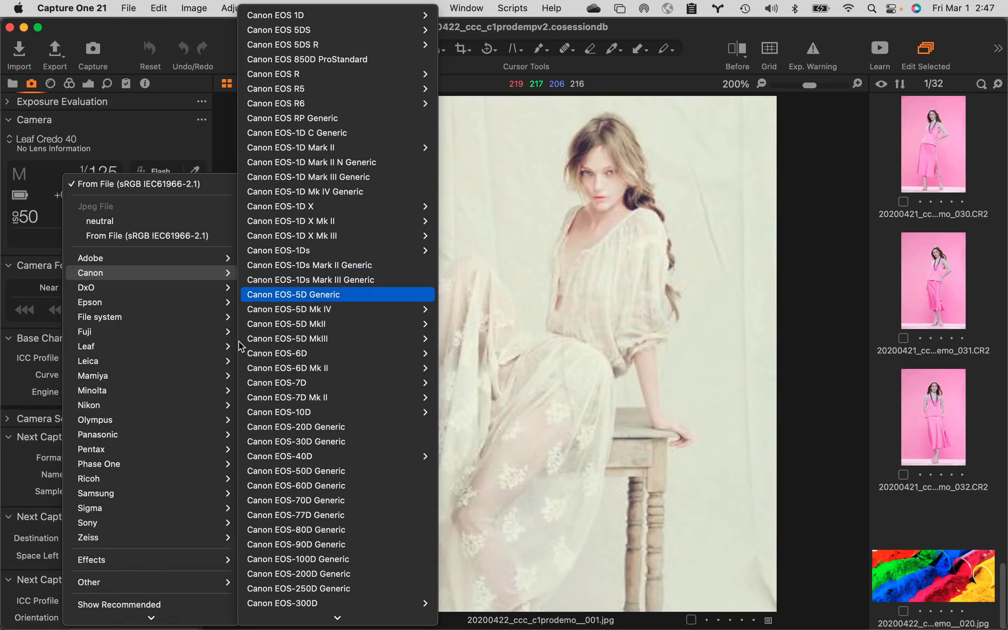
left_click(177, 127)
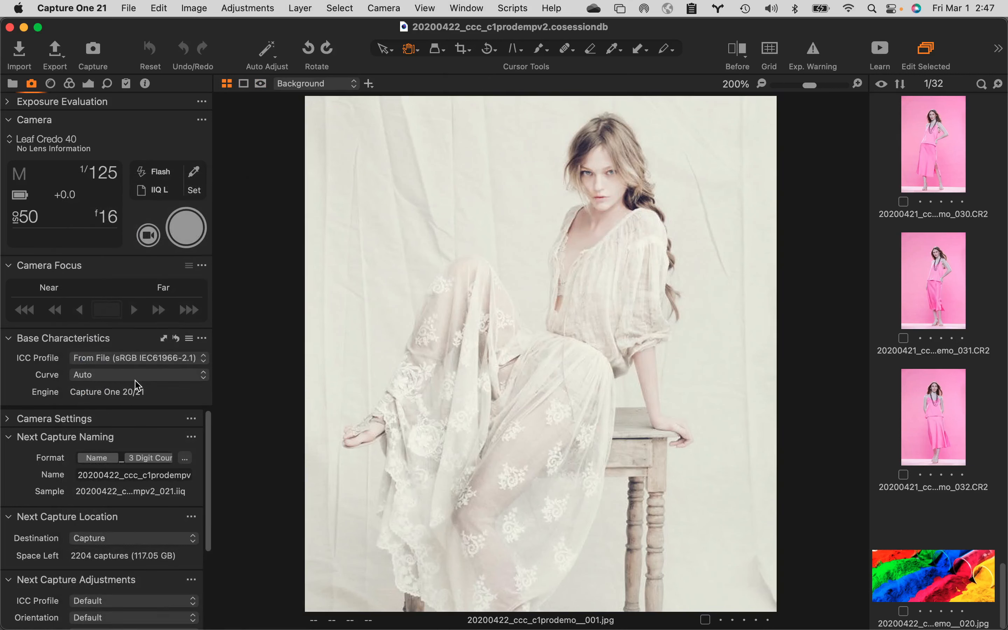
left_click(151, 379)
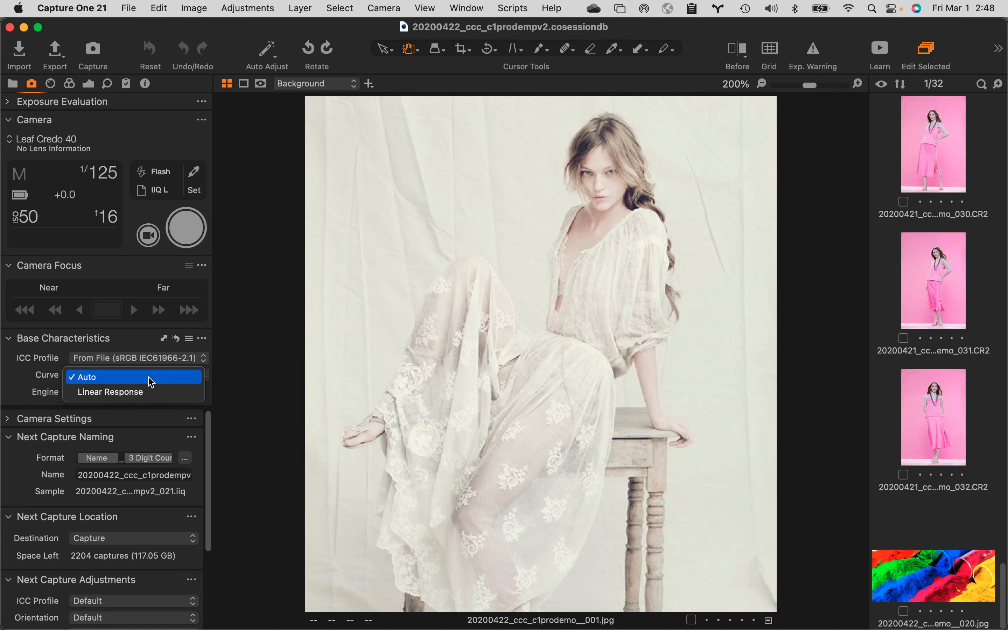
left_click(175, 377)
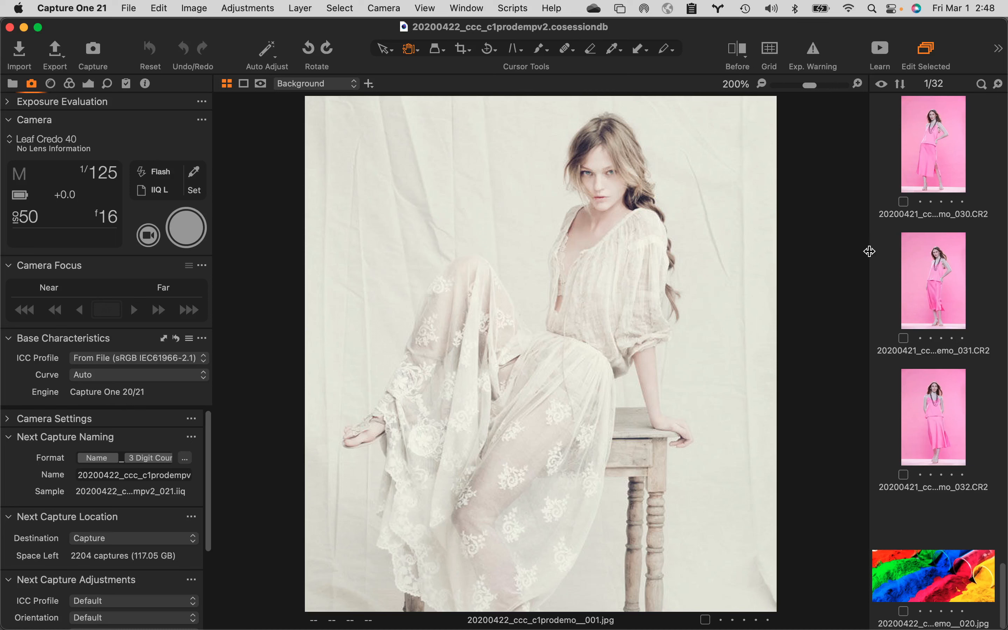
Step: View the green-background photo 019.IIQ and the color-chart photo 017.CR2 to check their base characteristics, fitting 017 to the viewer
scroll(908, 267, "up", 10)
scroll(908, 267, "up", 15)
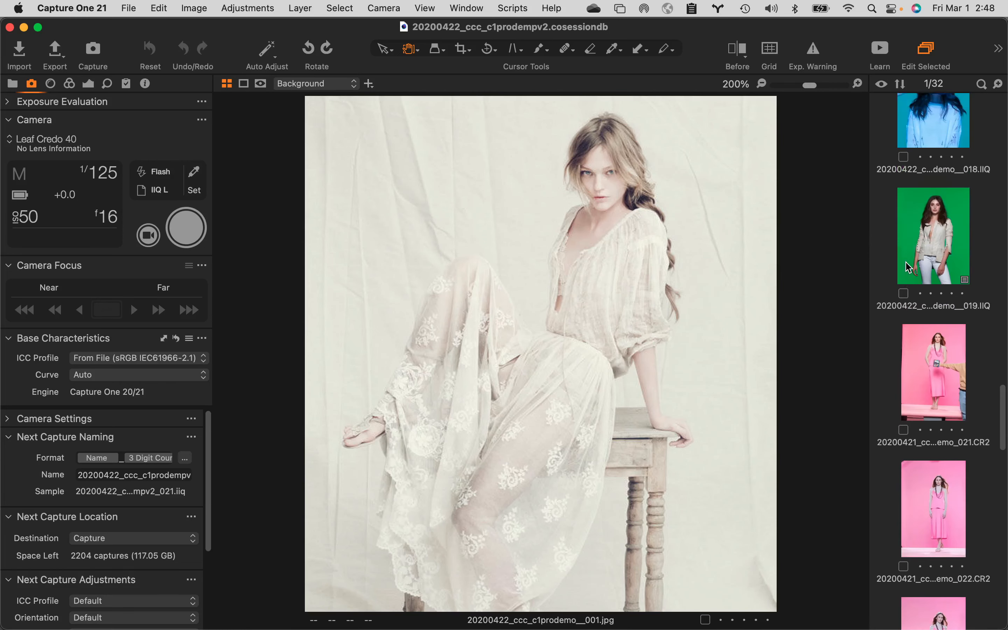
scroll(917, 250, "down", 2)
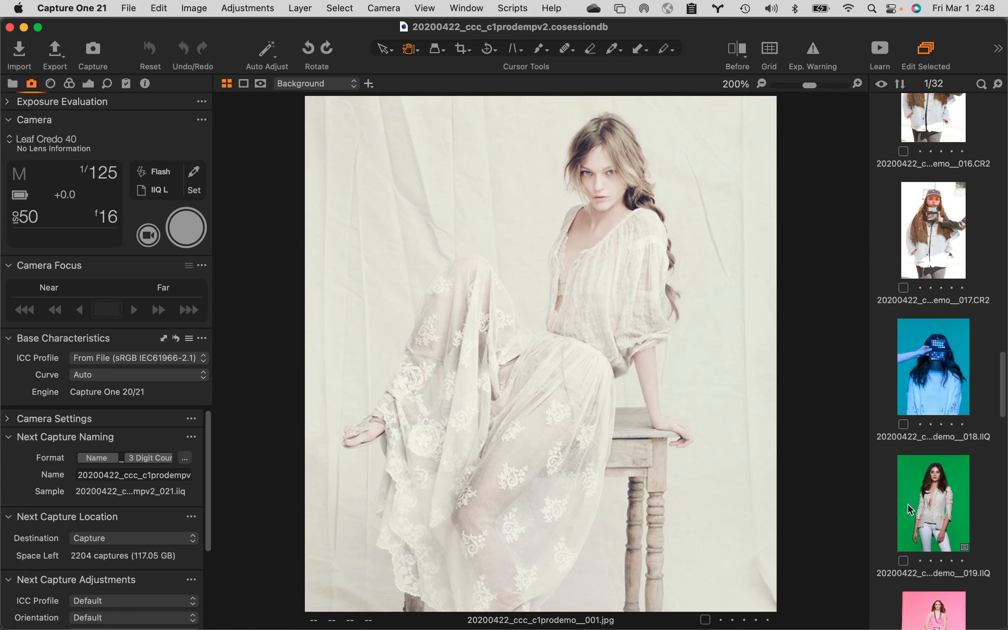
left_click(944, 509)
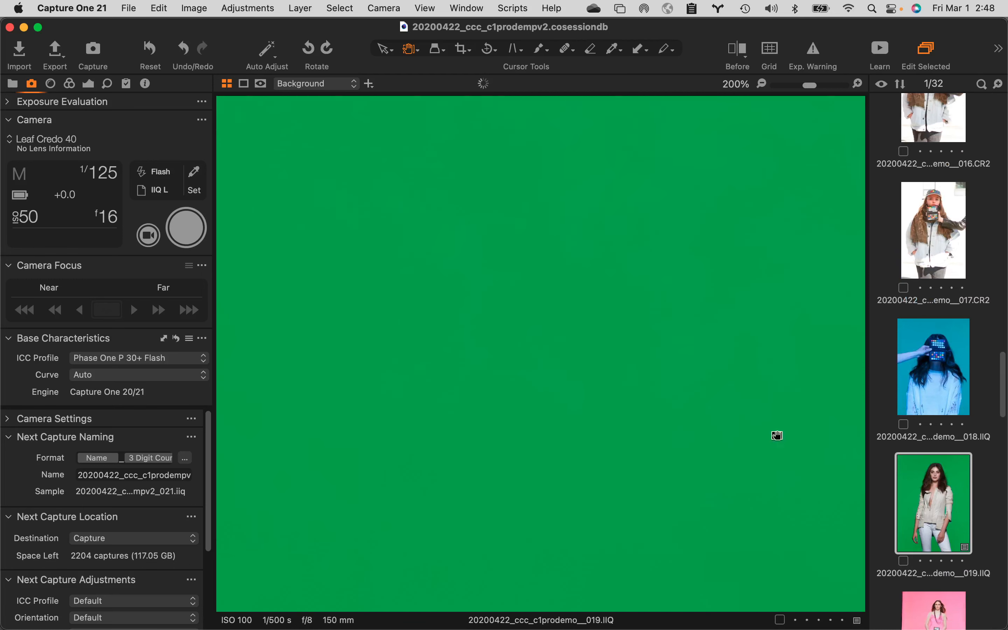
left_click(934, 215)
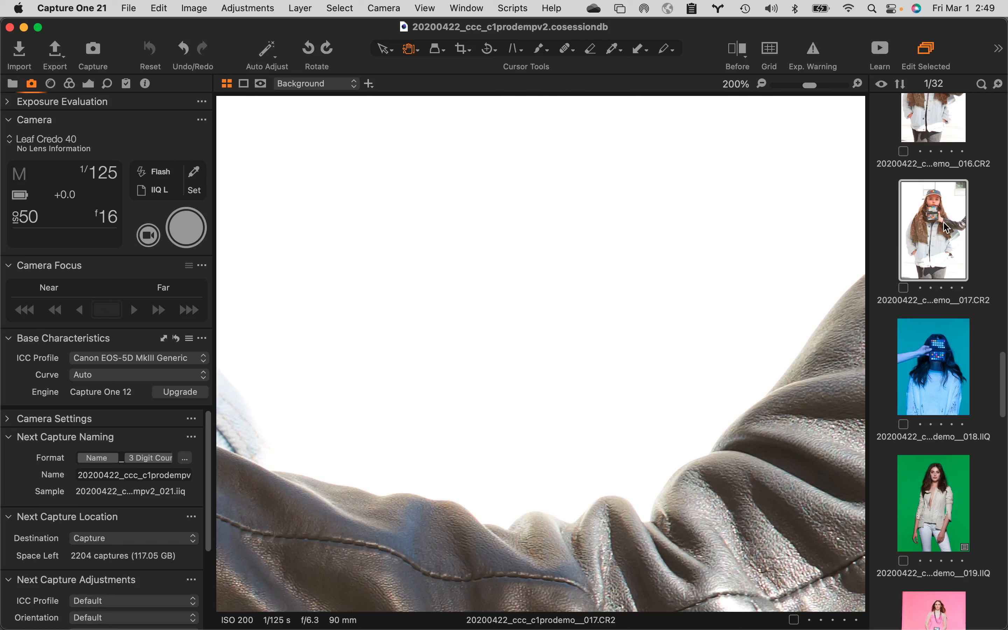
left_click(704, 377)
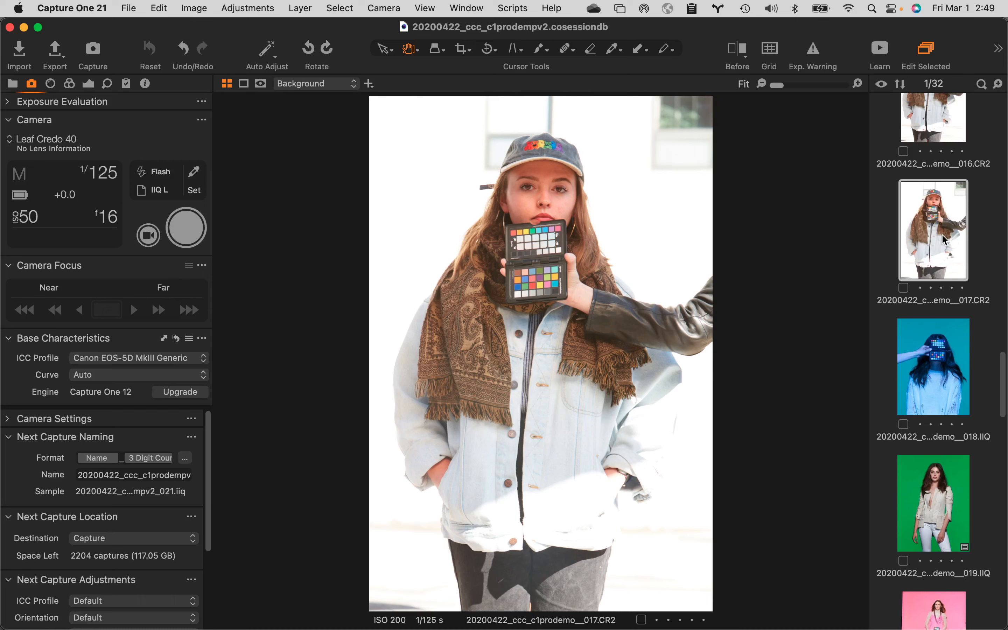
scroll(945, 240, "up", 3)
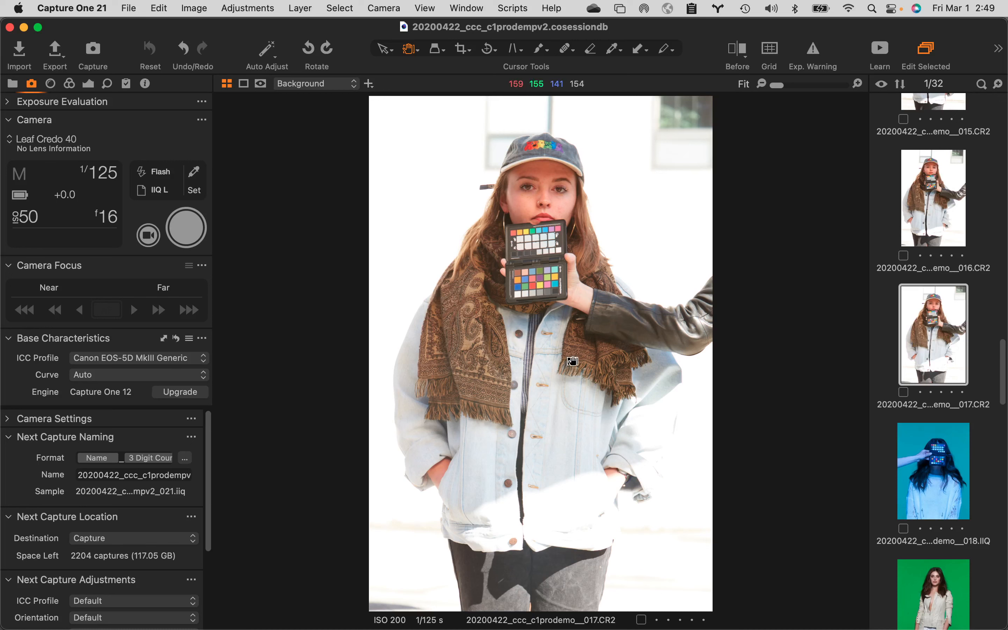
right_click(935, 320)
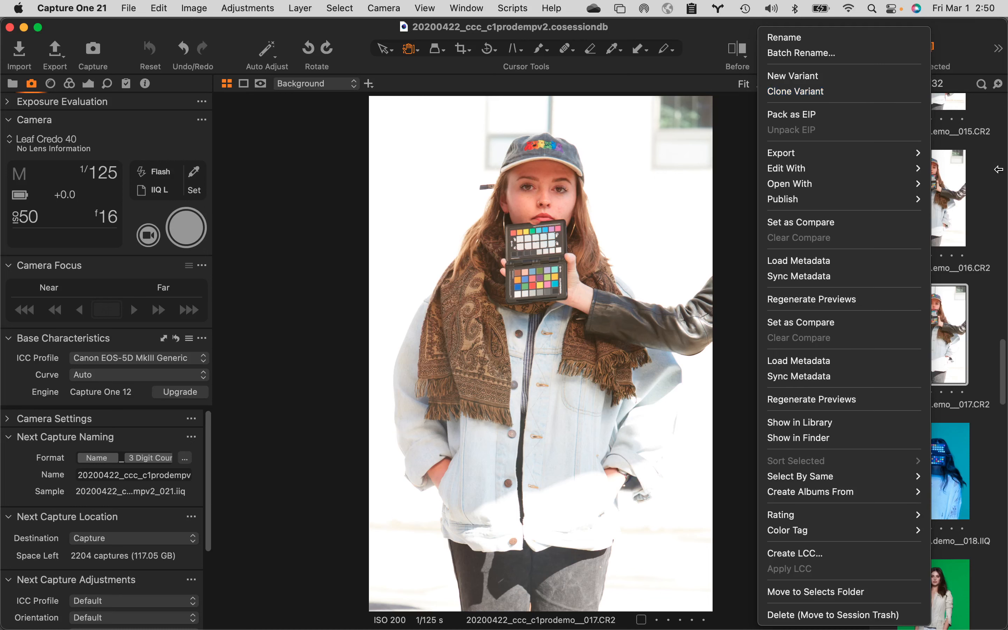
left_click(995, 183)
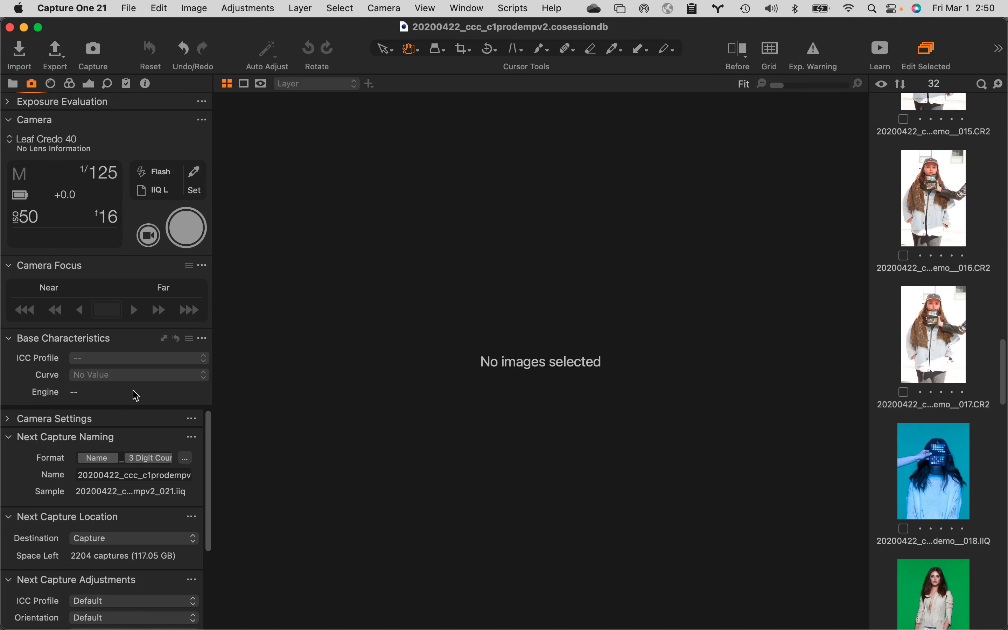
left_click(942, 335)
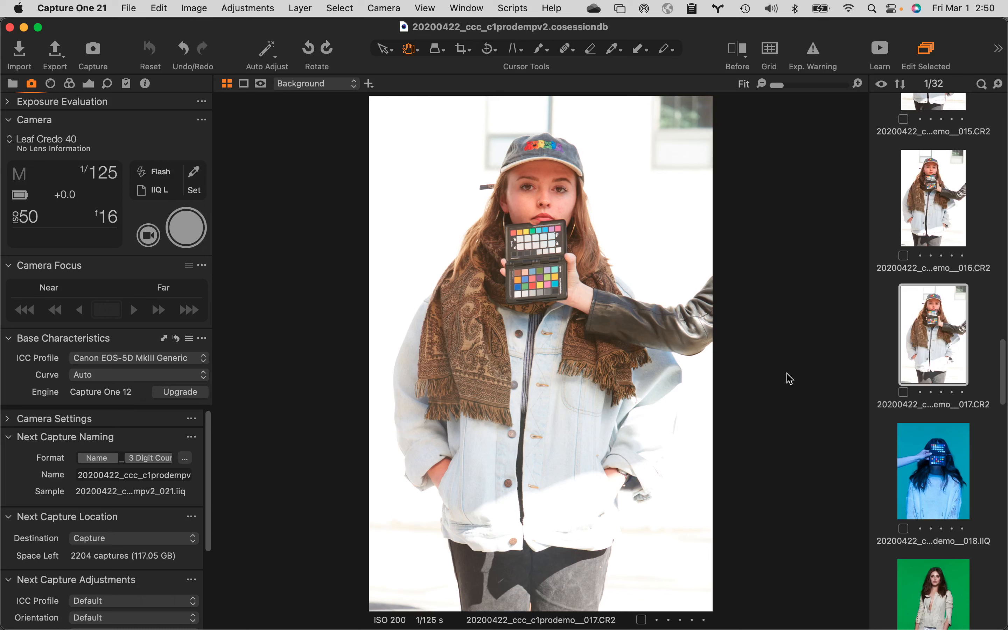
Step: View the color-chart photos 016, 015 and 014 in turn and look further through the browser thumbnails
left_click(939, 172)
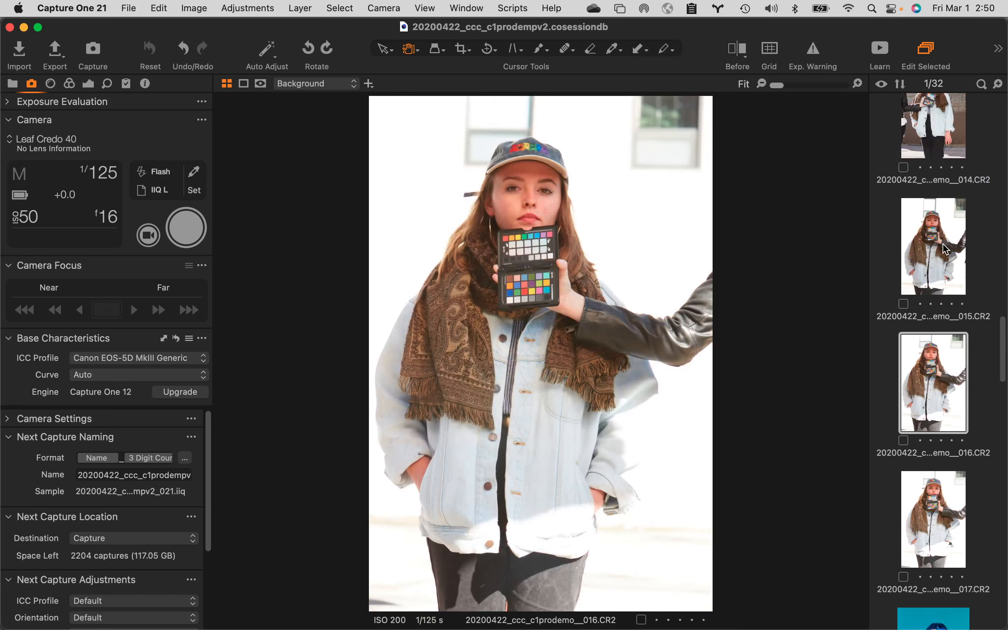
left_click(944, 250)
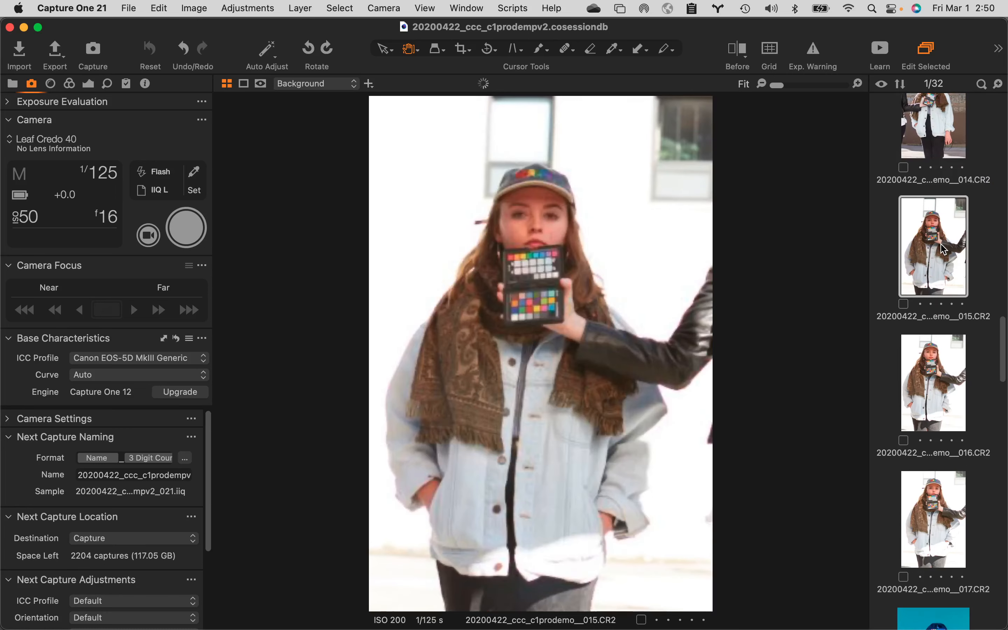
left_click(944, 121)
scroll(922, 358, "down", 5)
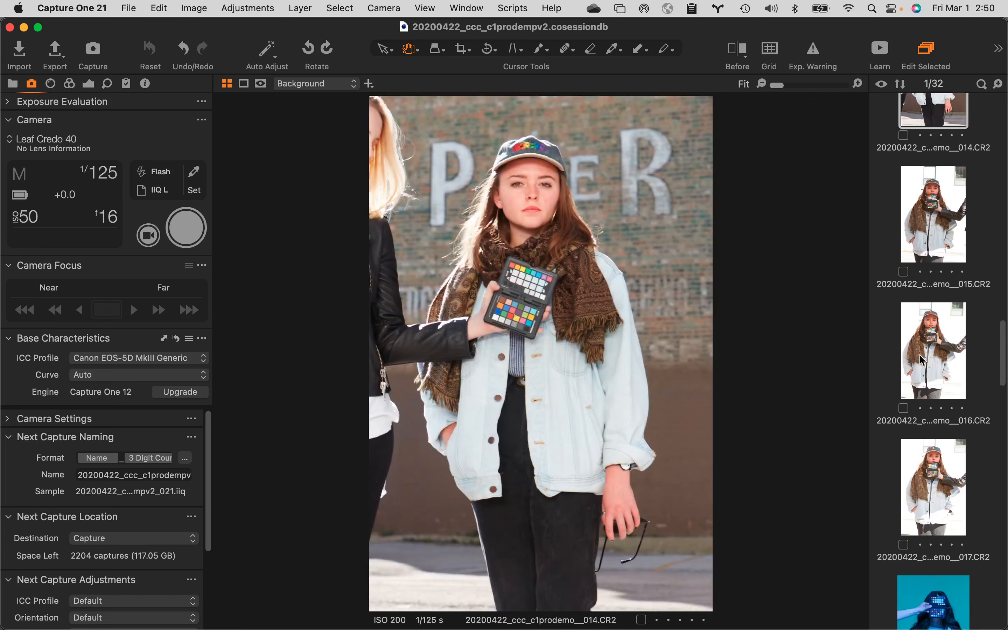
scroll(922, 359, "down", 4)
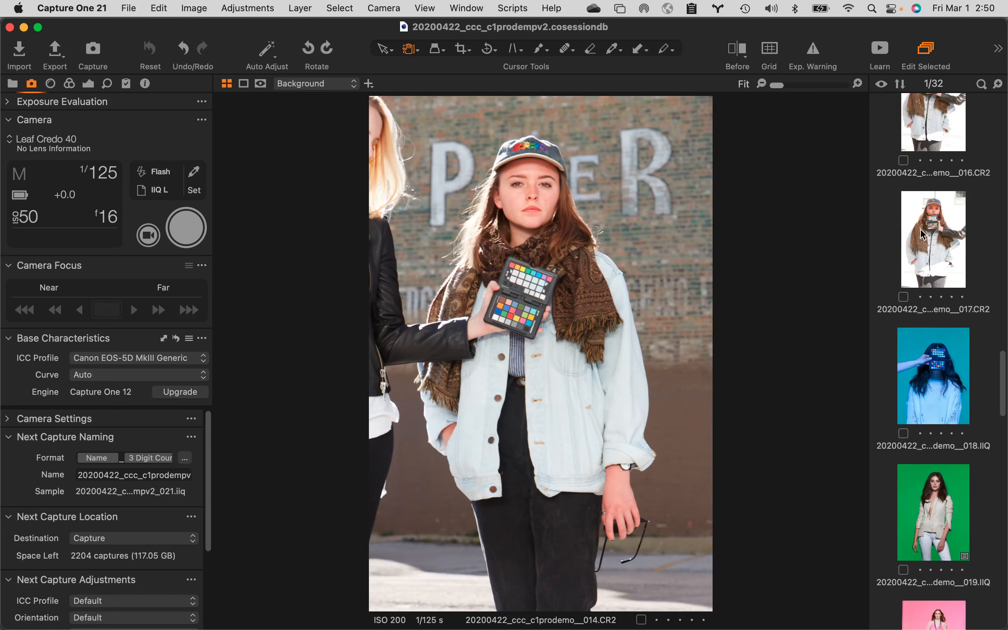
Step: White-balance the blue-cast photo 018.IIQ by sampling a neutral patch on its color chart
left_click(944, 372)
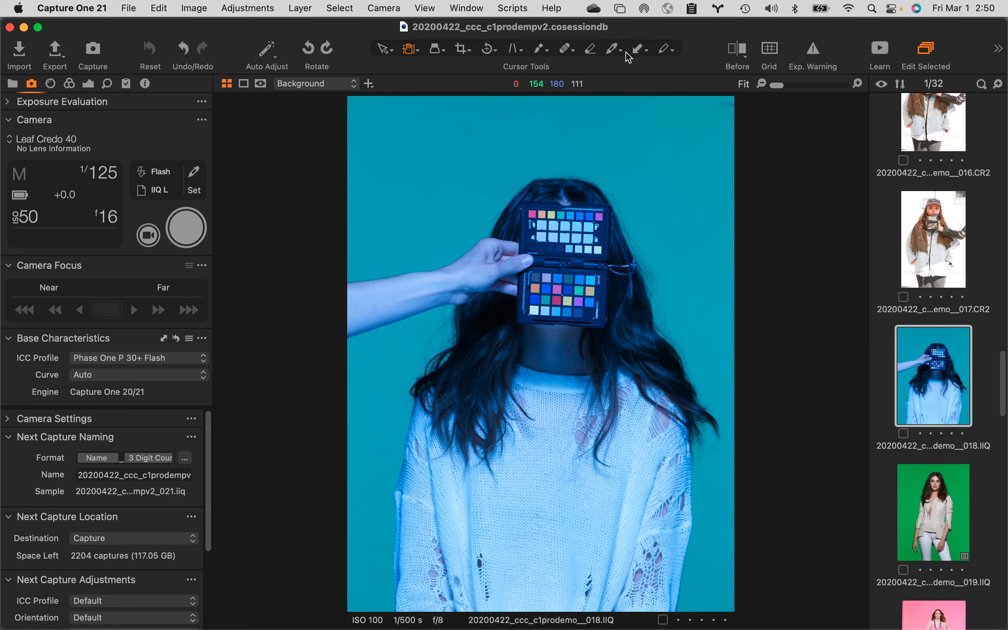
left_click(193, 172)
left_click(561, 308)
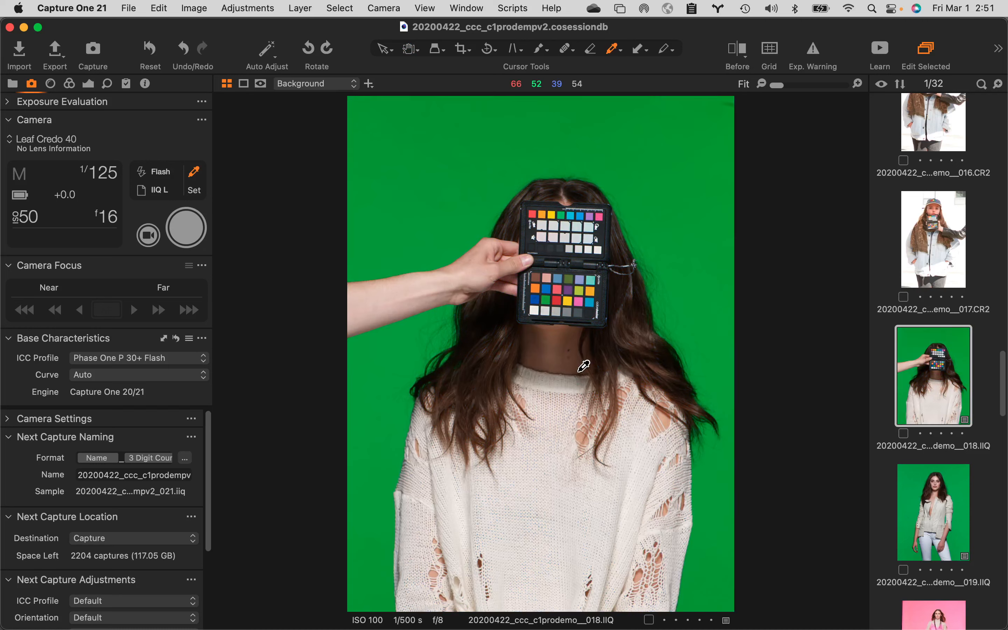
right_click(940, 374)
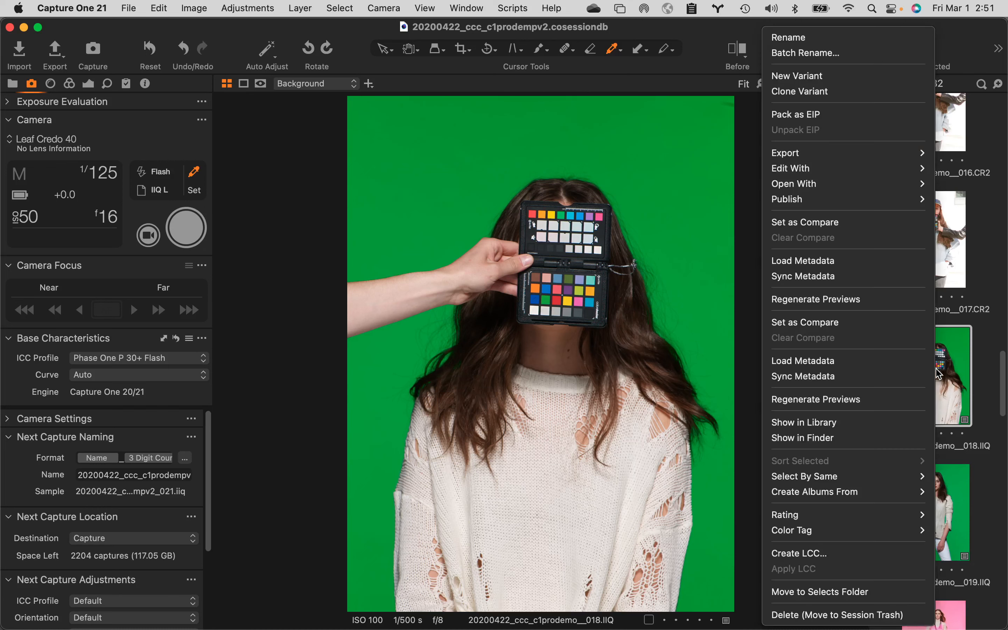
left_click(991, 374)
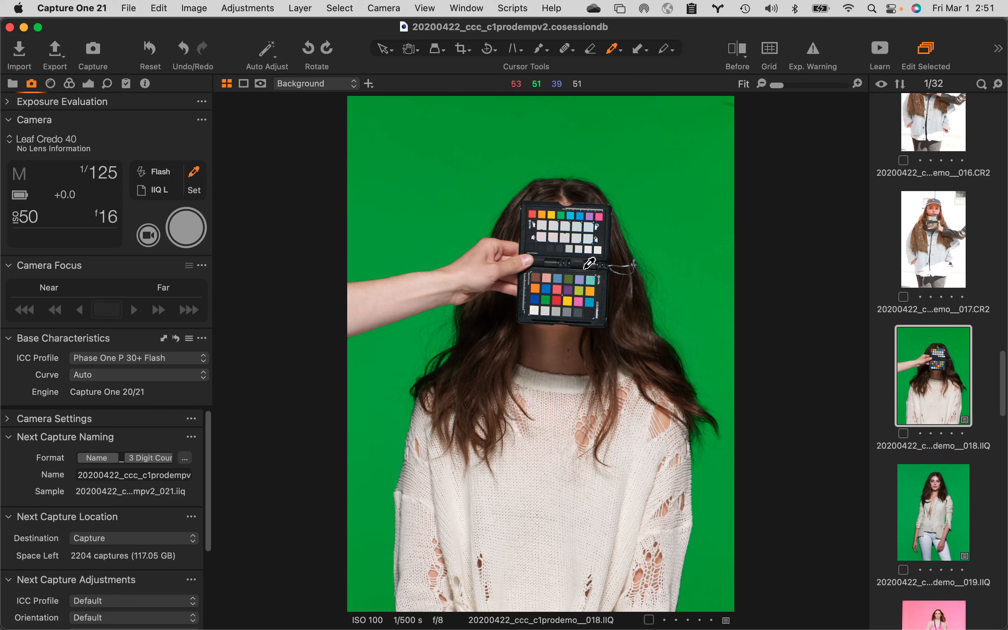
Step: Clone the white-balanced variant of 018.IIQ and delete the clone
right_click(938, 374)
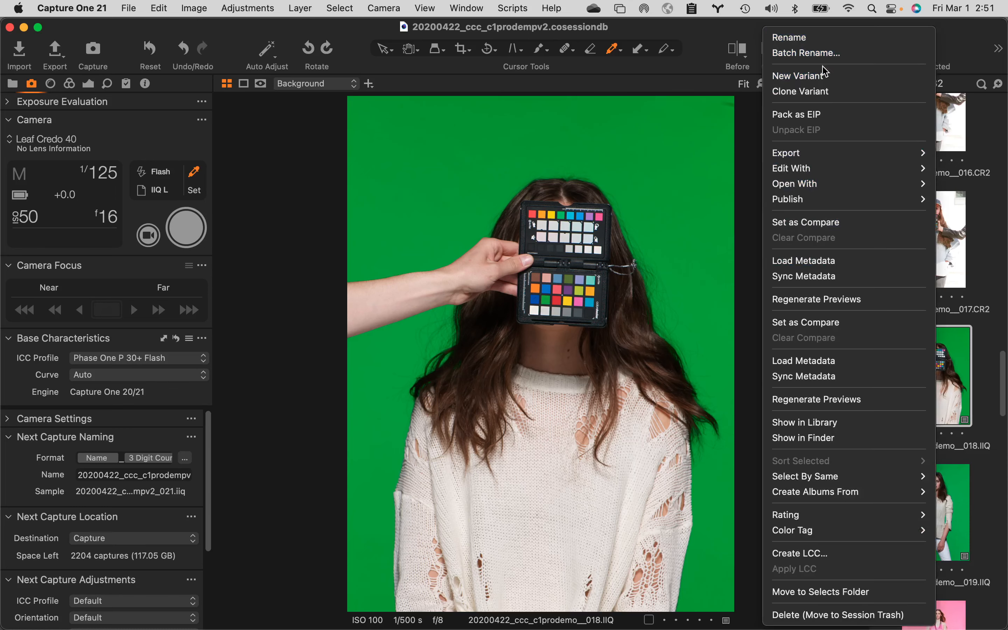
left_click(821, 94)
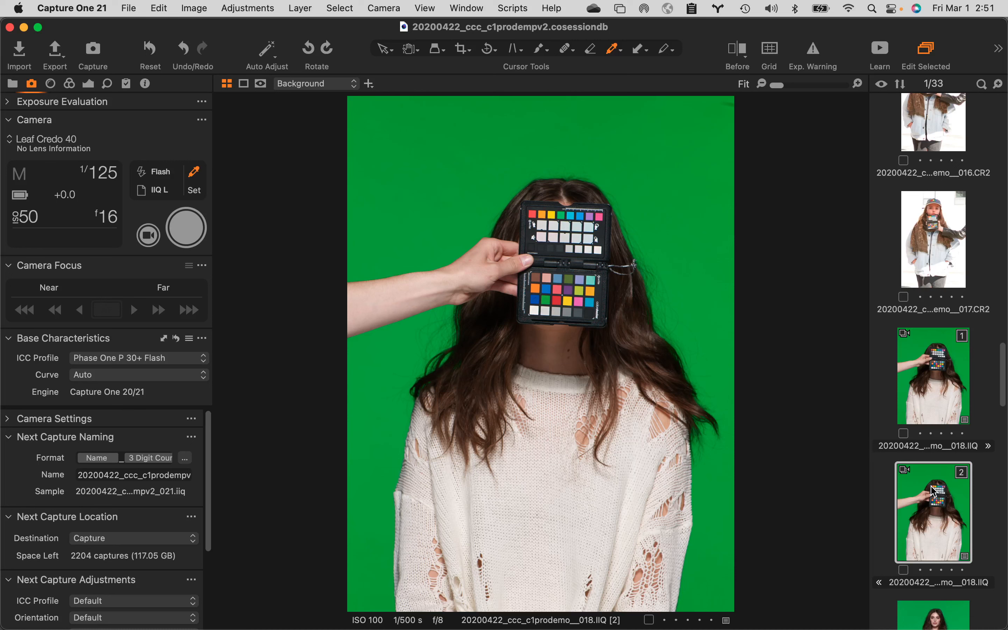
key("super+BackSpace")
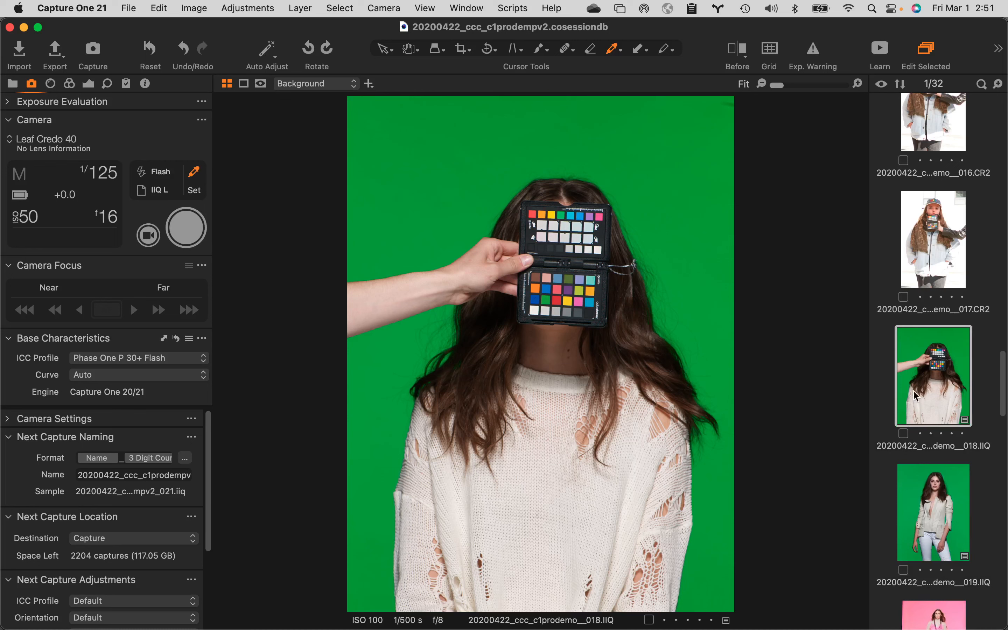
Step: Create a new unadjusted variant of 018.IIQ and delete the white-balanced variant 1
right_click(945, 359)
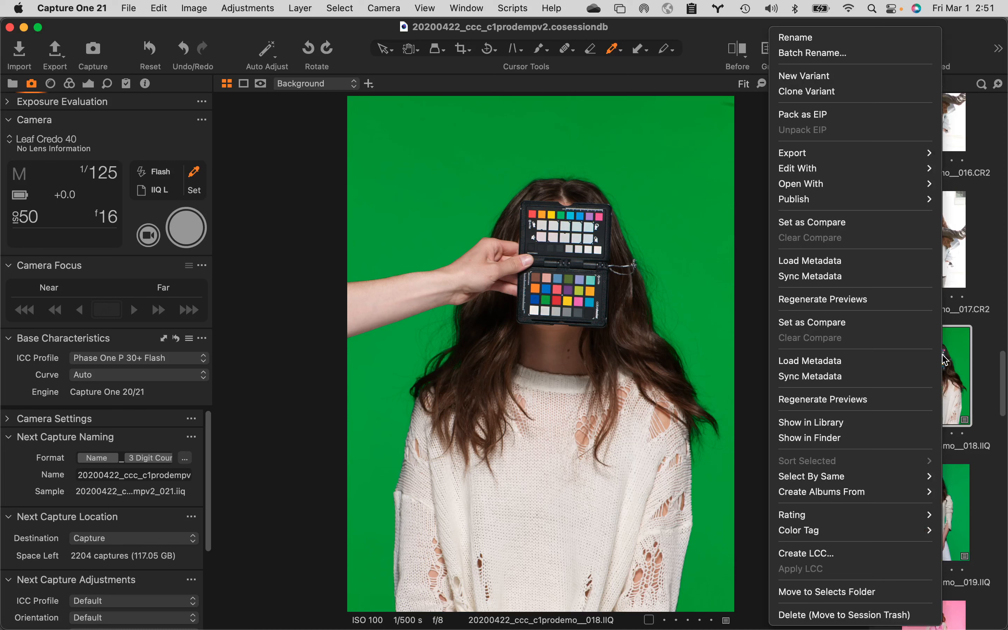
left_click(866, 83)
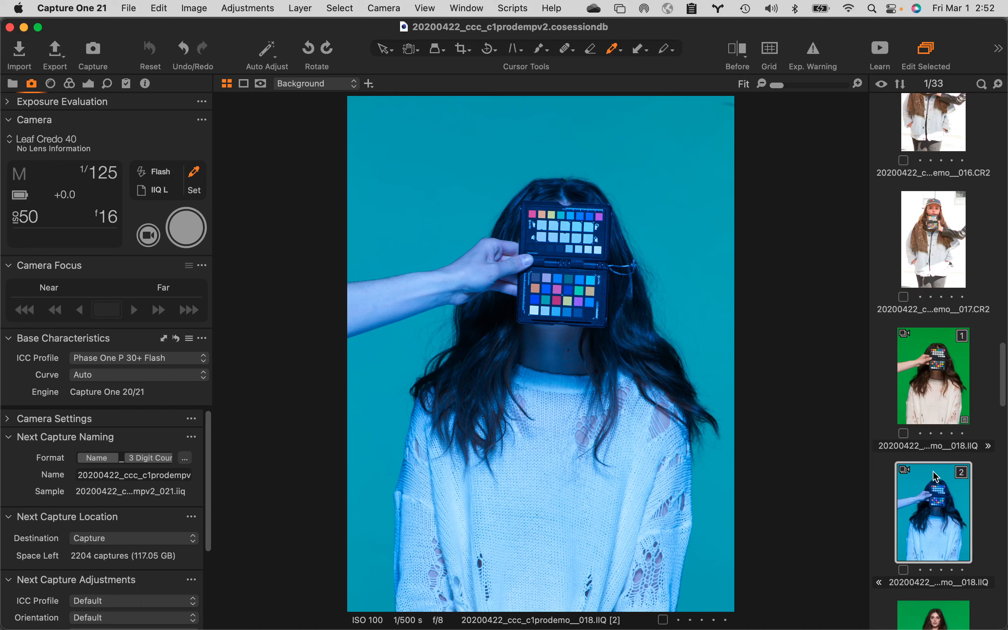
scroll(936, 384, "down", 1)
left_click(937, 383)
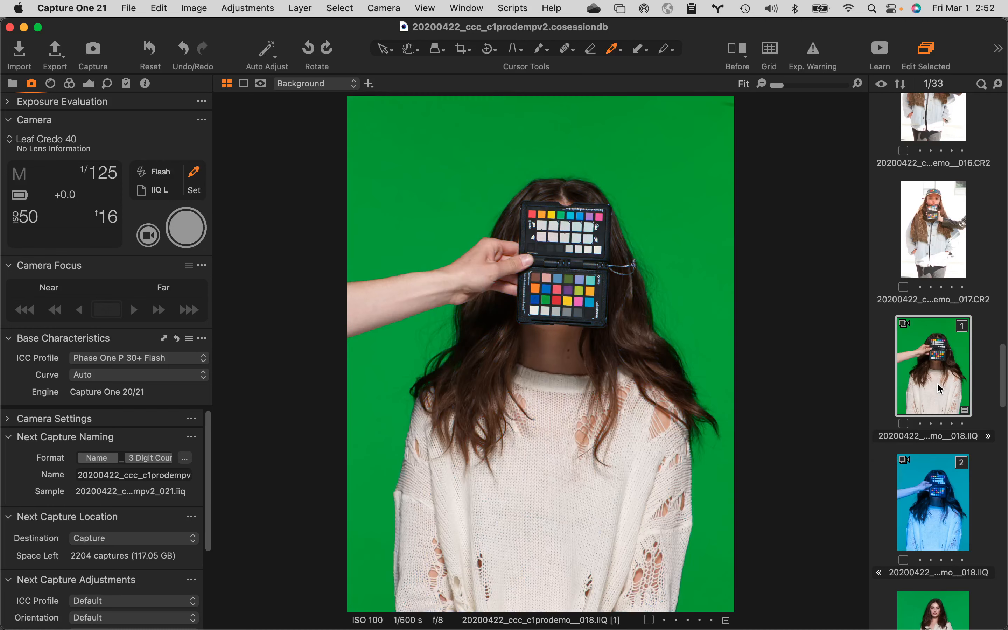
key("BackSpace")
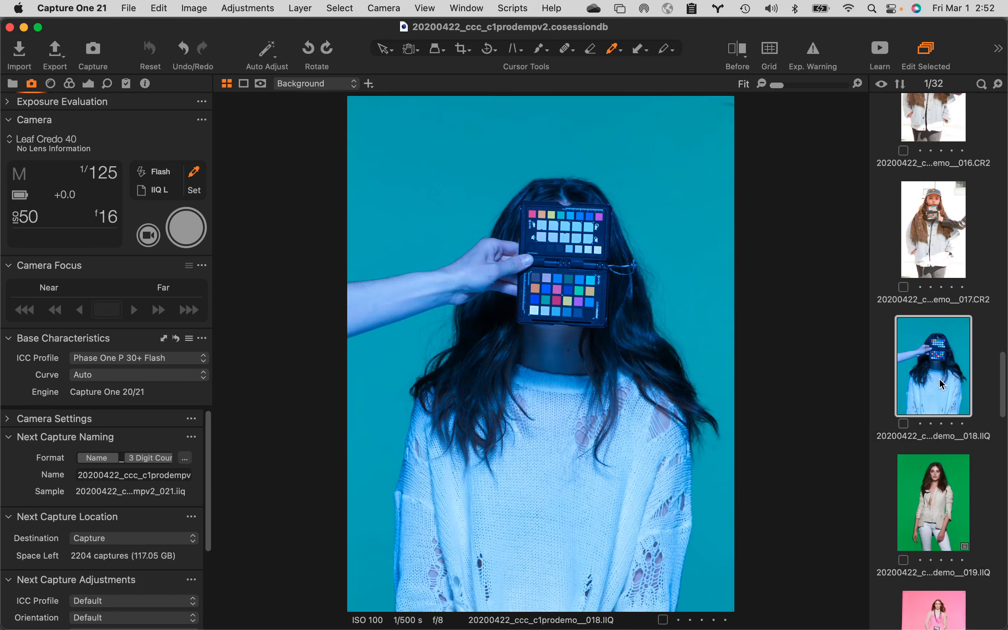
Step: Clone a variant of the color-chart photo 017.CR2 and upgrade the clone to the latest processing engine
scroll(942, 384, "up", 2)
left_click(947, 273)
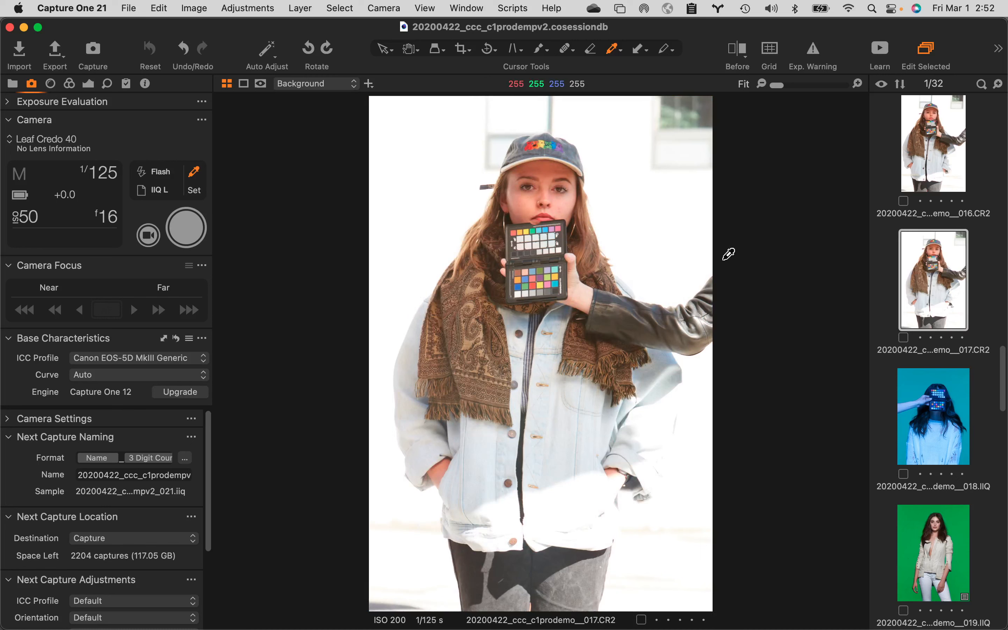
right_click(947, 274)
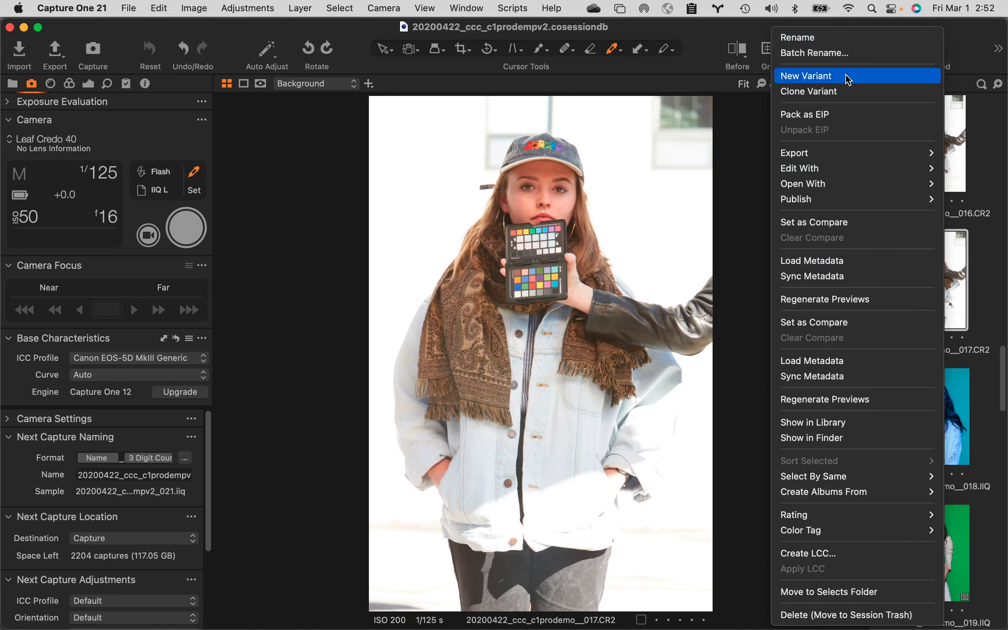
left_click(846, 92)
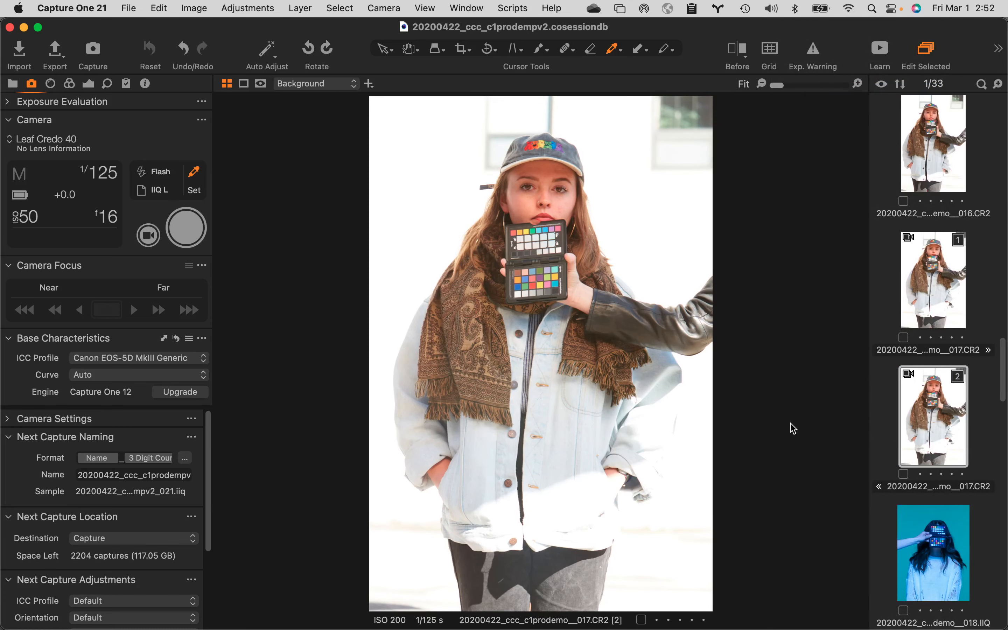
left_click(194, 394)
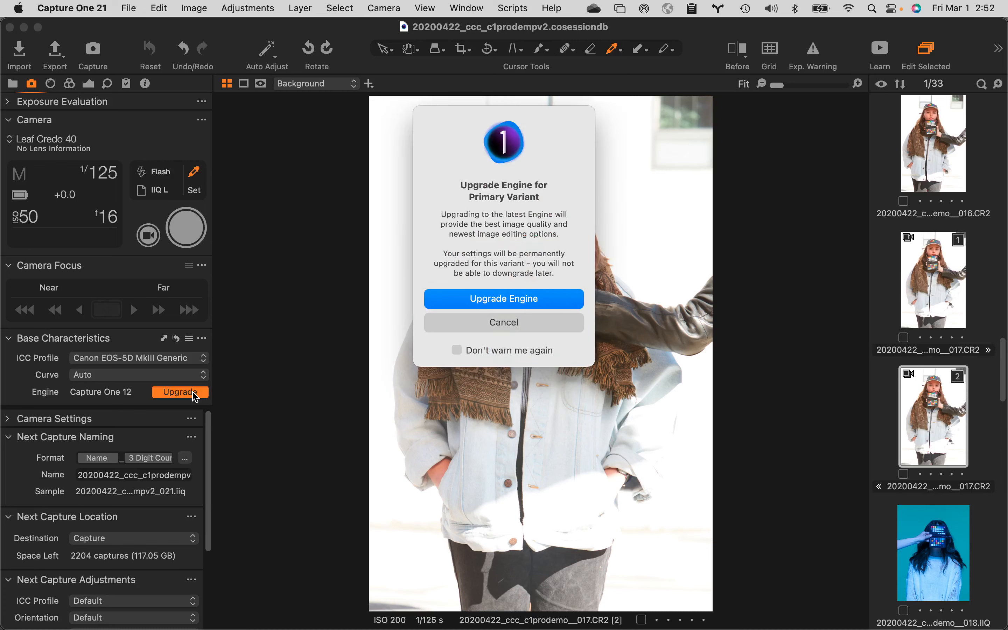
left_click(535, 299)
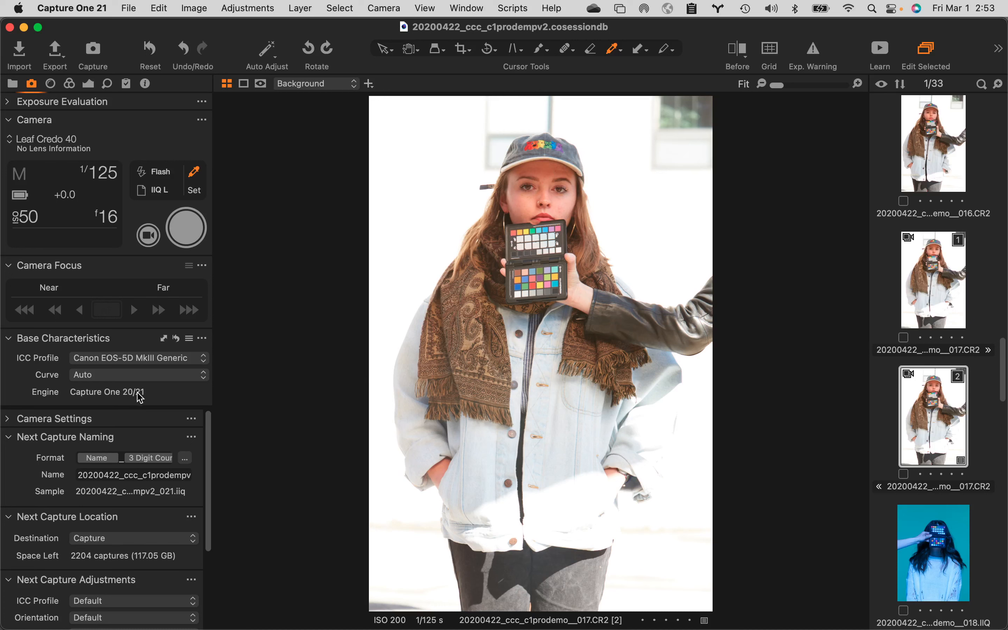
Step: Compare variants 1 and 2 of 017.CR2 side by side, both zoomed to 100% on the face and color chart
left_click(947, 282)
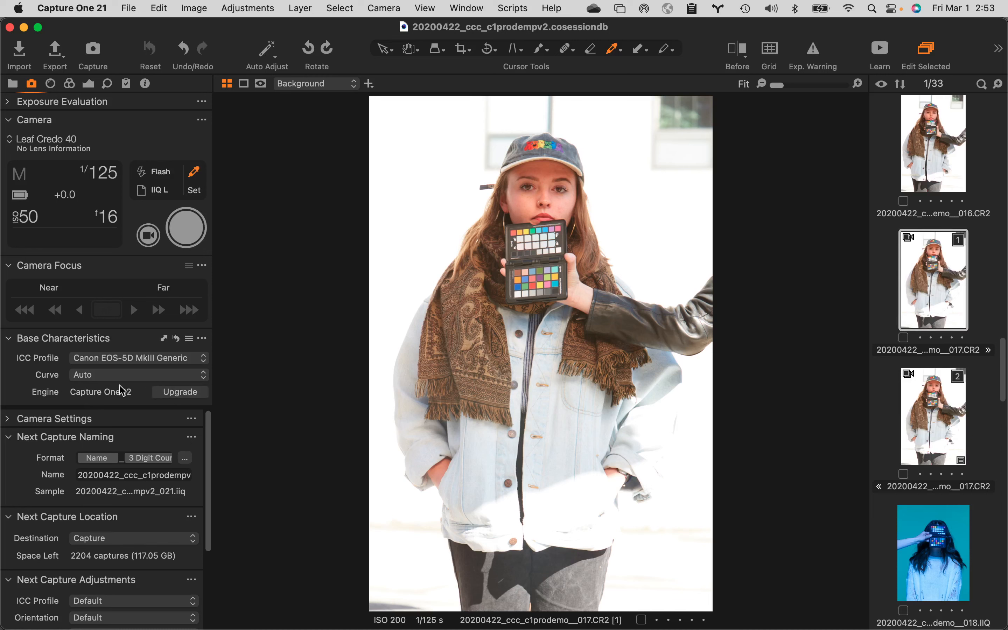
left_click(940, 417, "super")
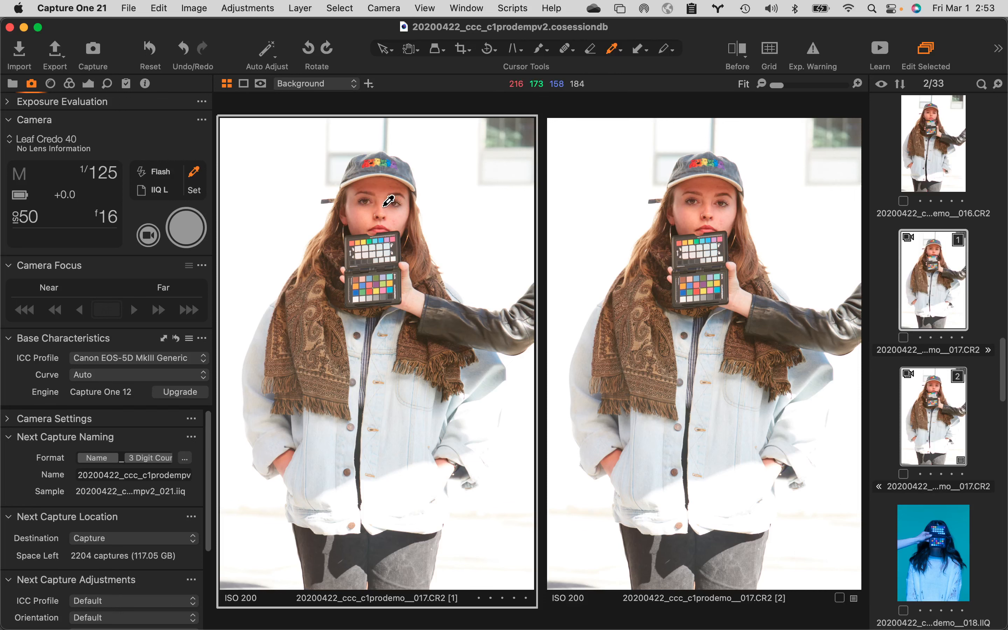
left_click(383, 206)
left_click(382, 205)
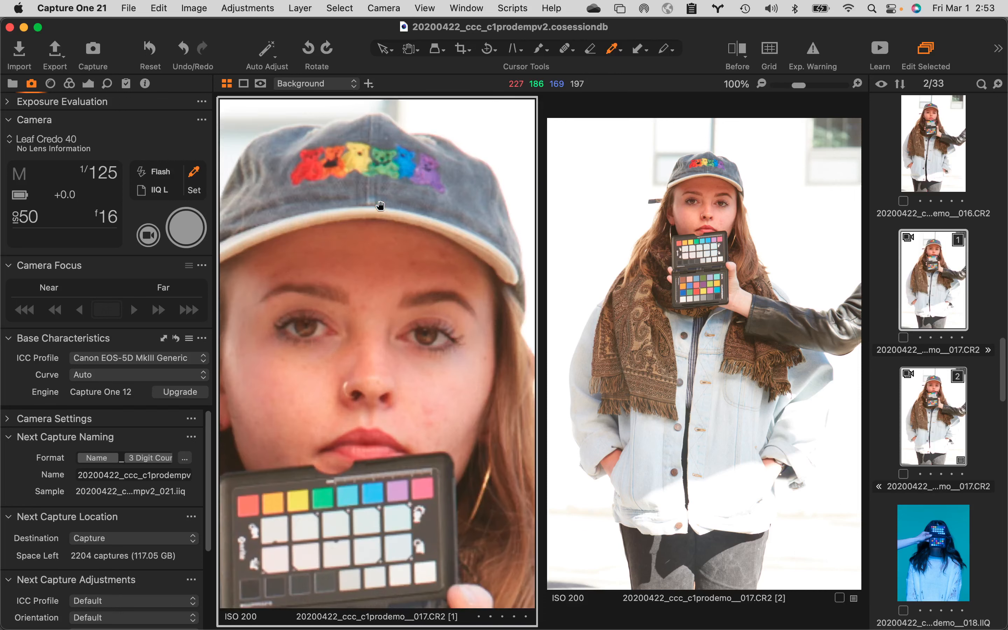
left_click(371, 319)
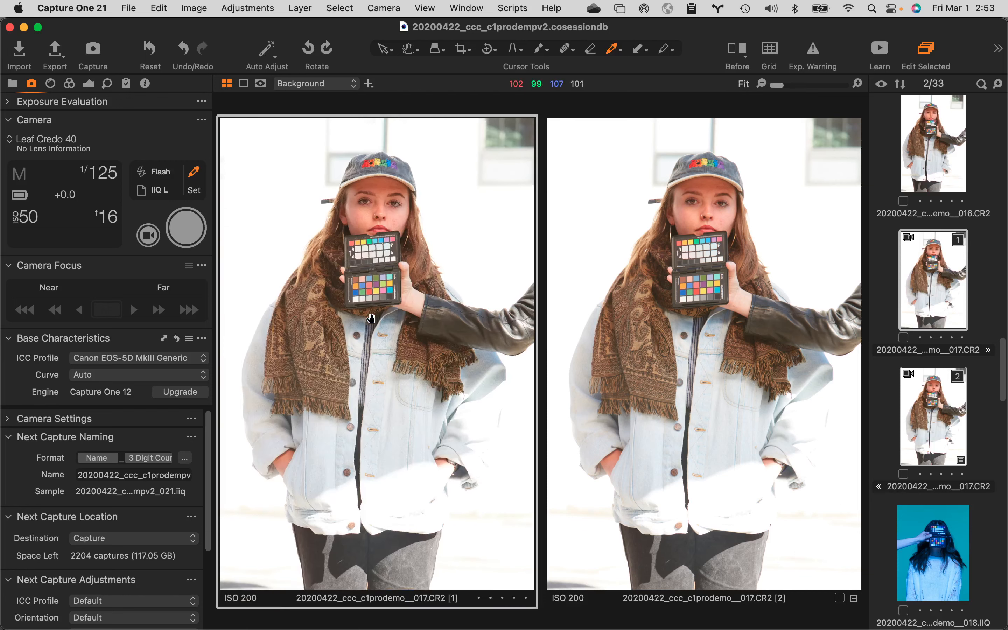
left_click(378, 203)
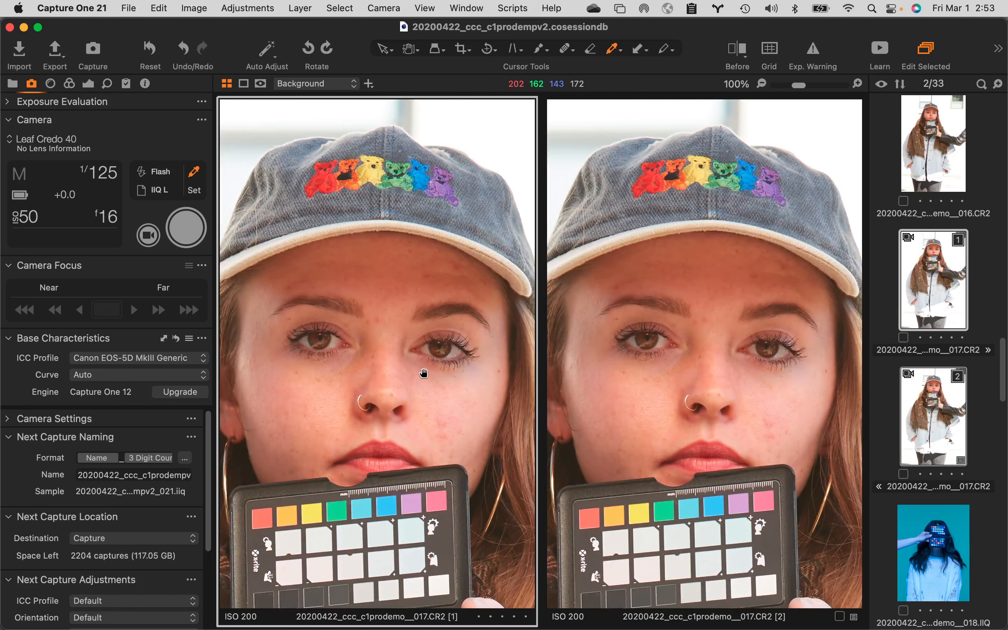
left_click_drag(431, 401, 430, 346)
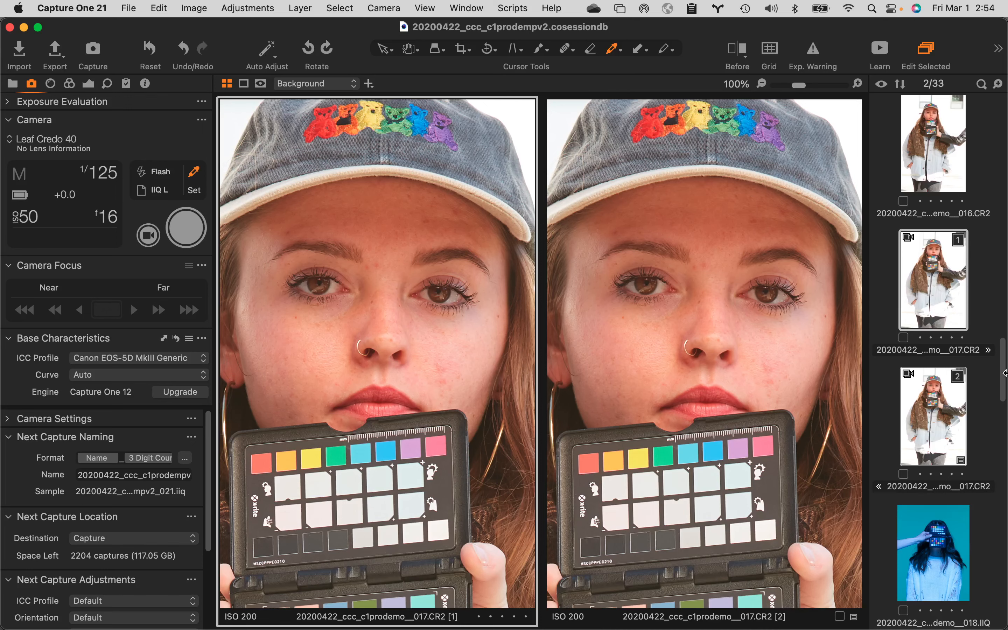
Step: View the pink-background photo 032.CR2 and the colored-powder image 020.jpg to check their base characteristics
left_click_drag(1004, 373, 1003, 596)
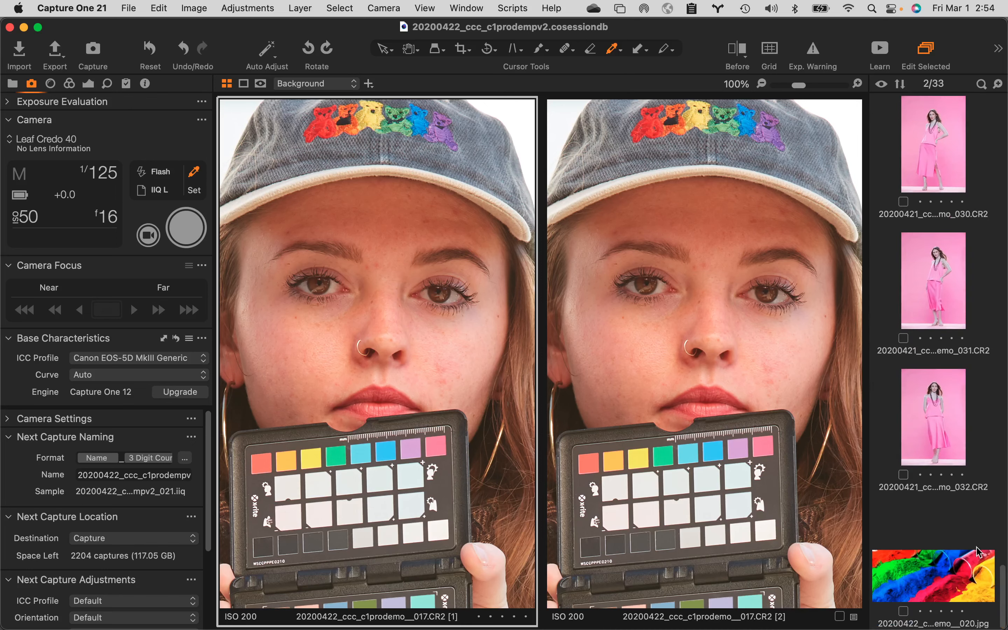
left_click(935, 440)
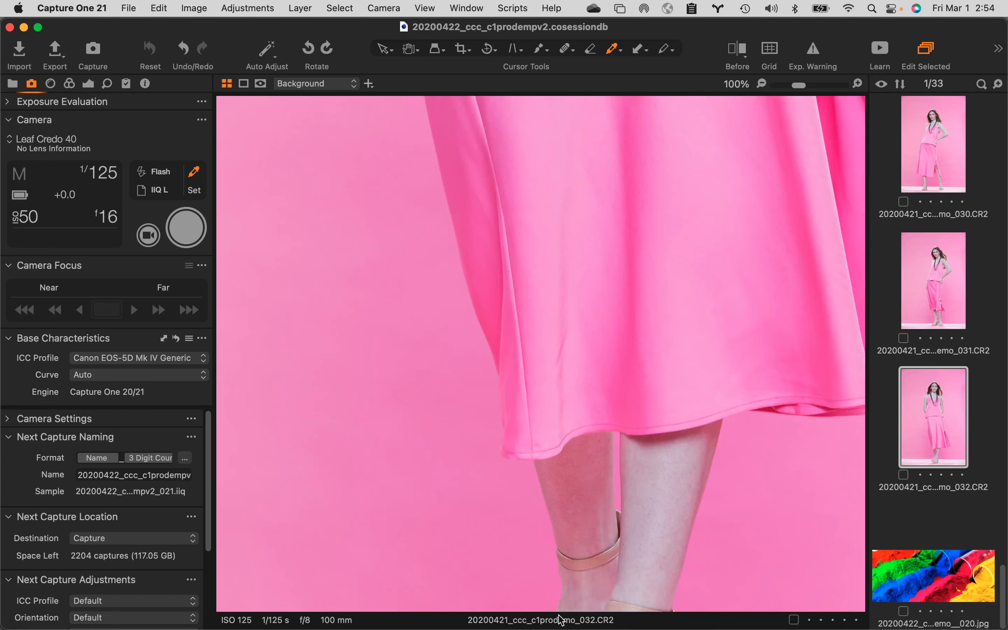
left_click(907, 582)
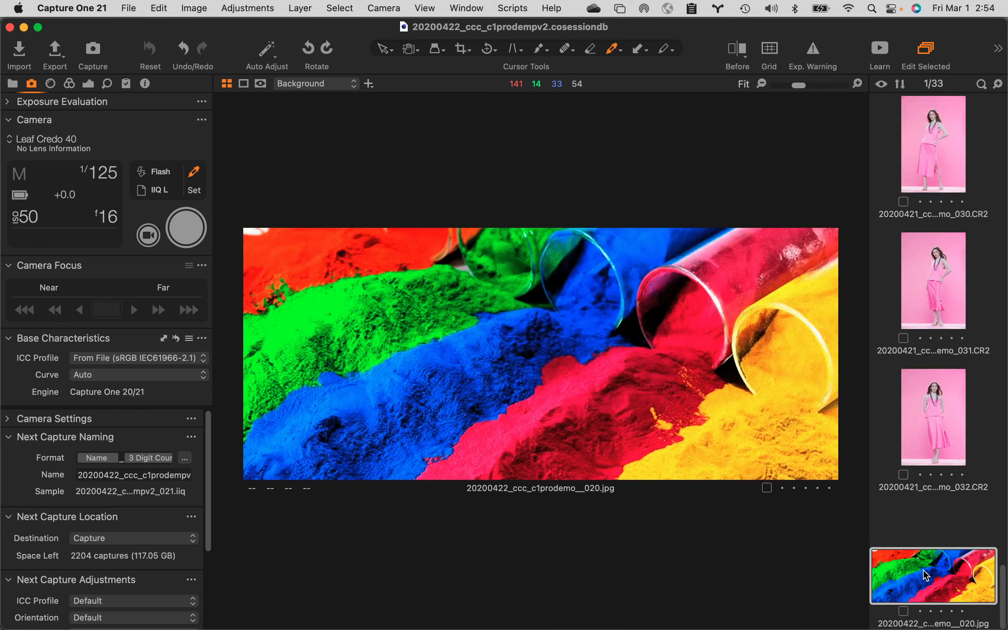
Step: Sort the browser thumbnails by Name and look through the reordered images
left_click(900, 84)
left_click(935, 124)
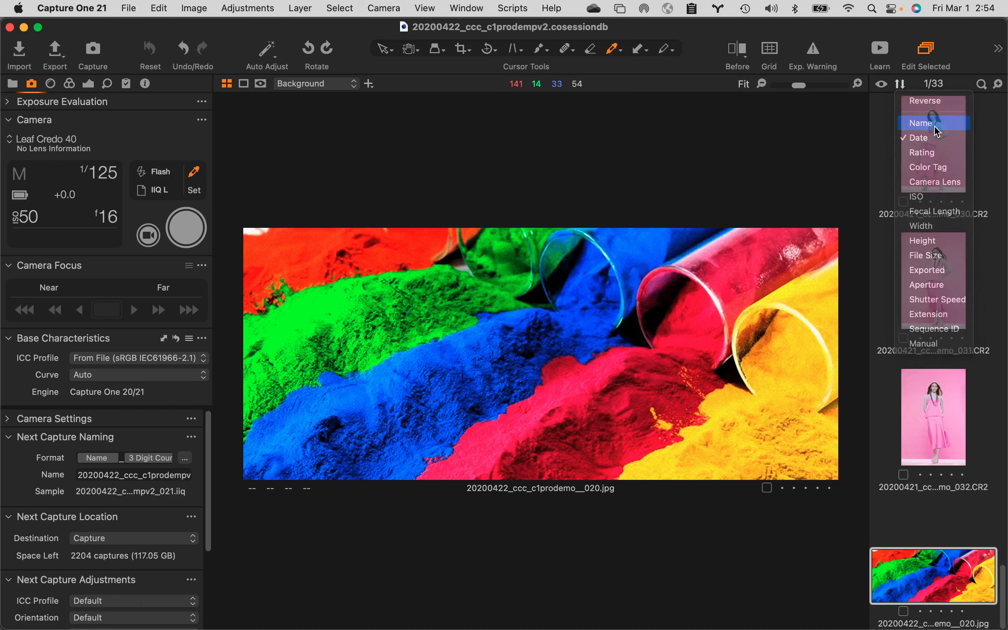
scroll(963, 441, "up", 10)
scroll(963, 450, "up", 15)
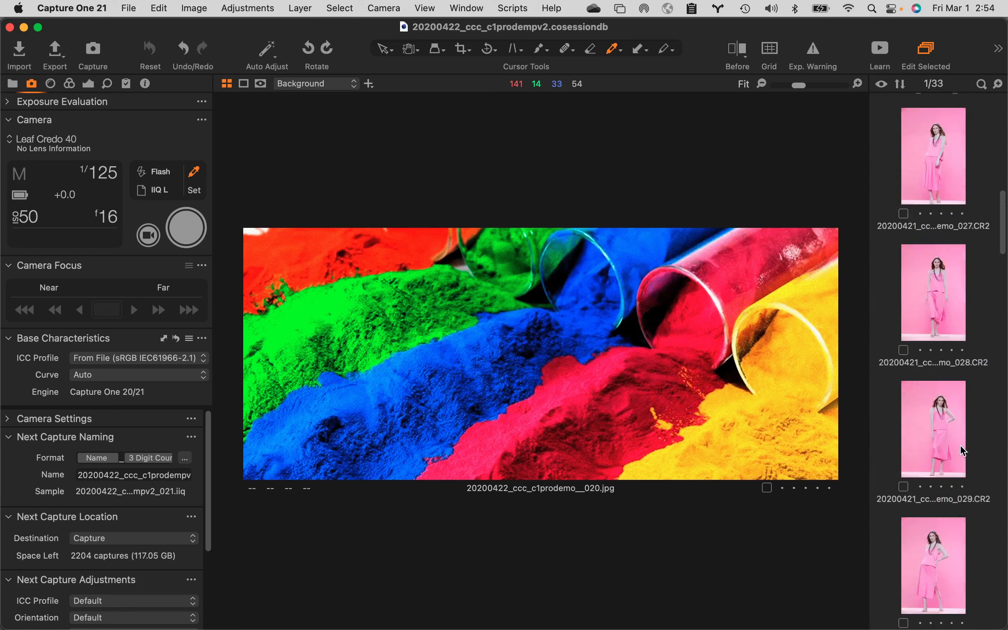
scroll(963, 450, "down", 8)
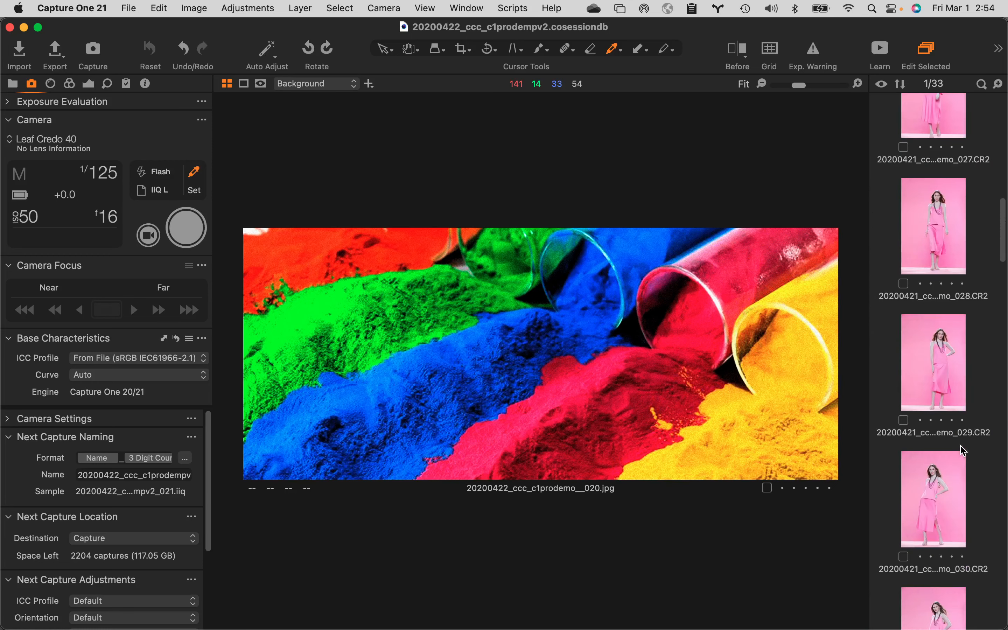
Step: Reverse the browser's name sort order and look through the thumbnails to the end
left_click(900, 85)
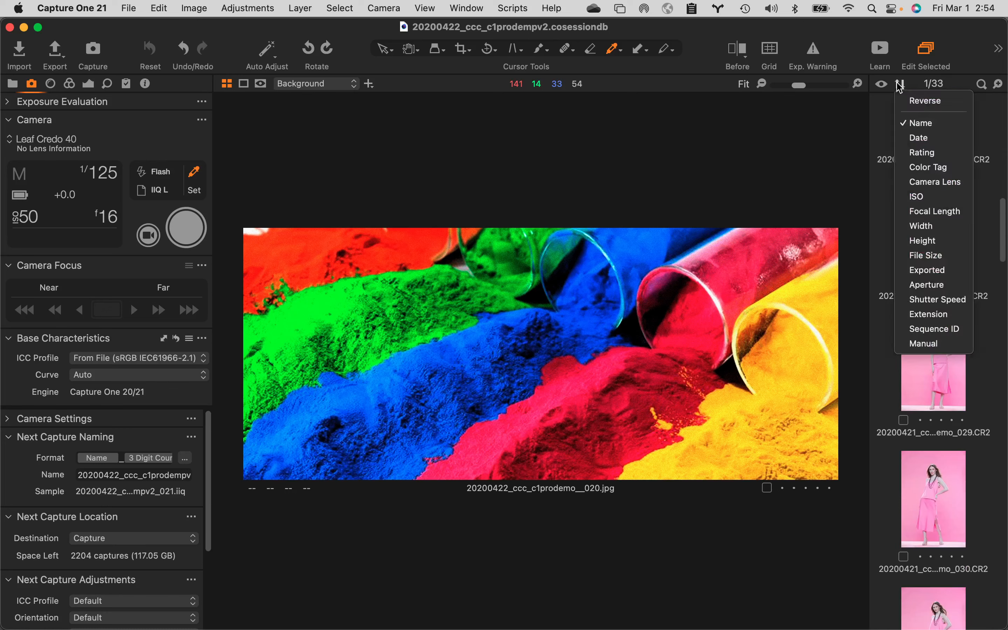
left_click(929, 101)
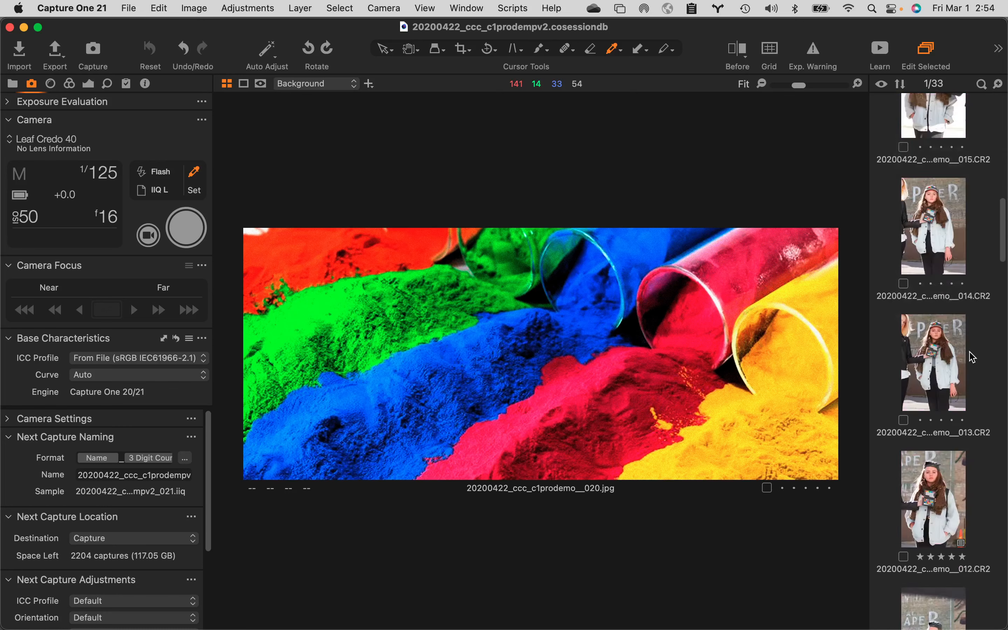
scroll(937, 359, "down", 10)
scroll(938, 359, "down", 15)
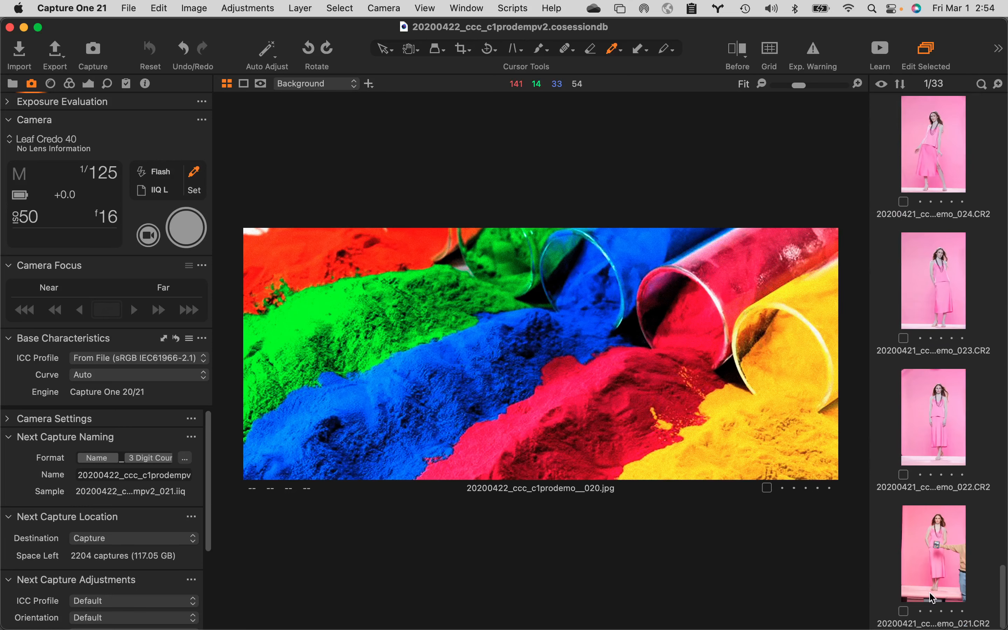
scroll(942, 580, "down", 1)
Step: Reveal the session's Capture Folder in Finder from the Library
left_click(13, 84)
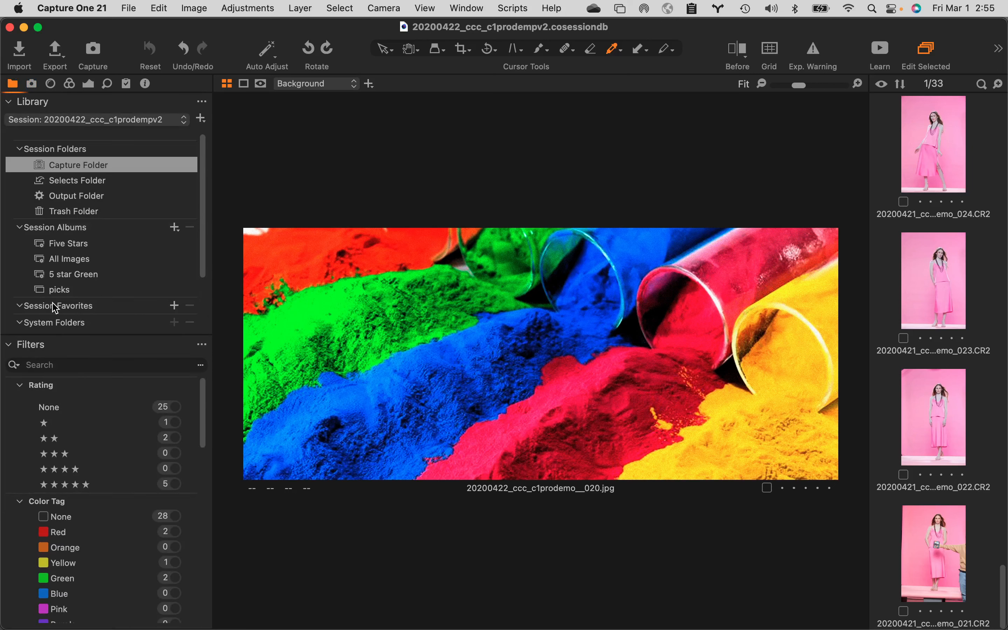
left_click(105, 309)
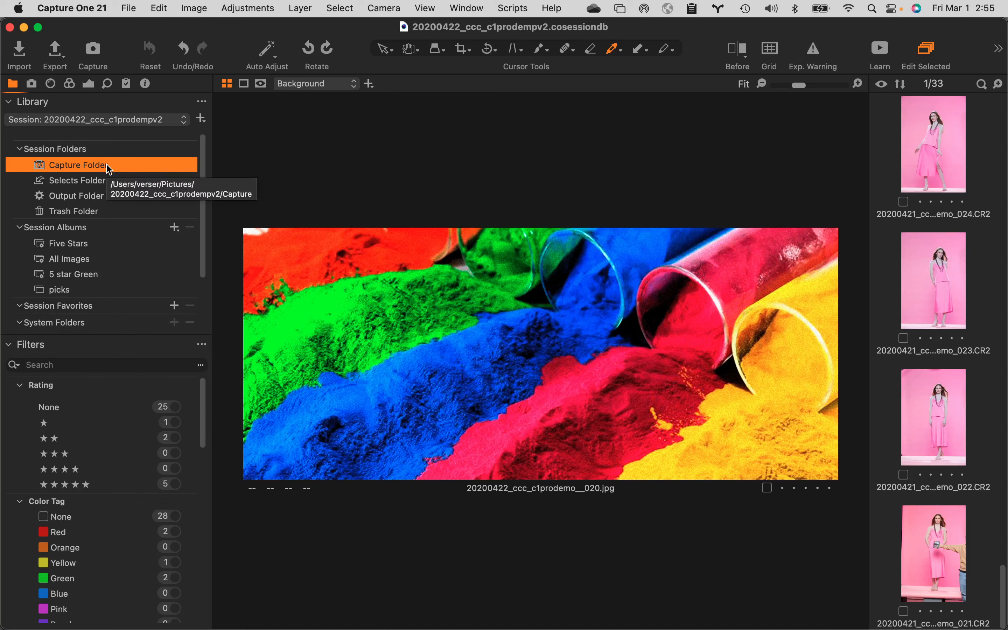
right_click(84, 165)
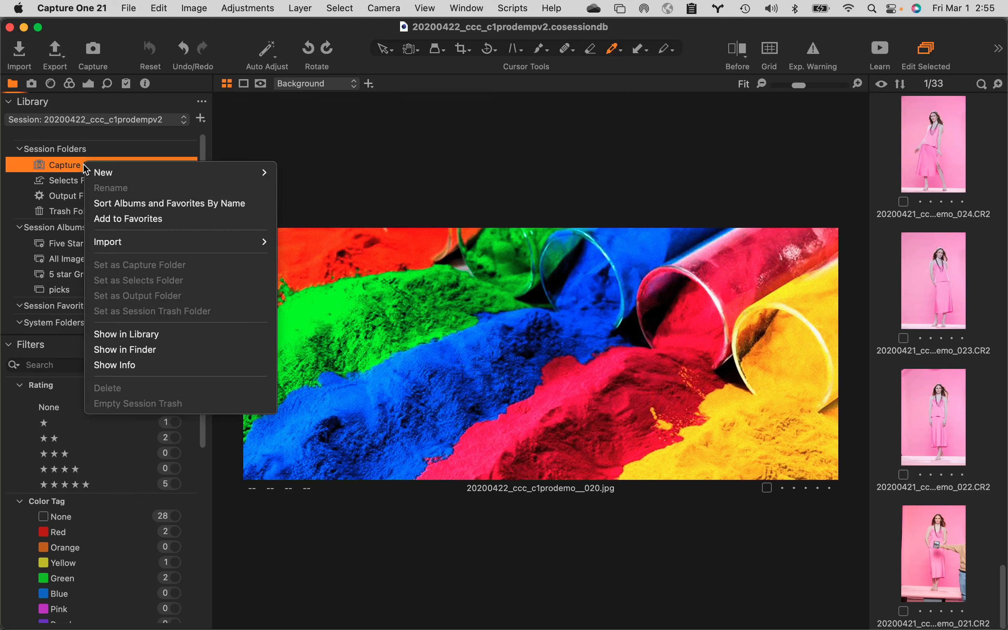
left_click(146, 350)
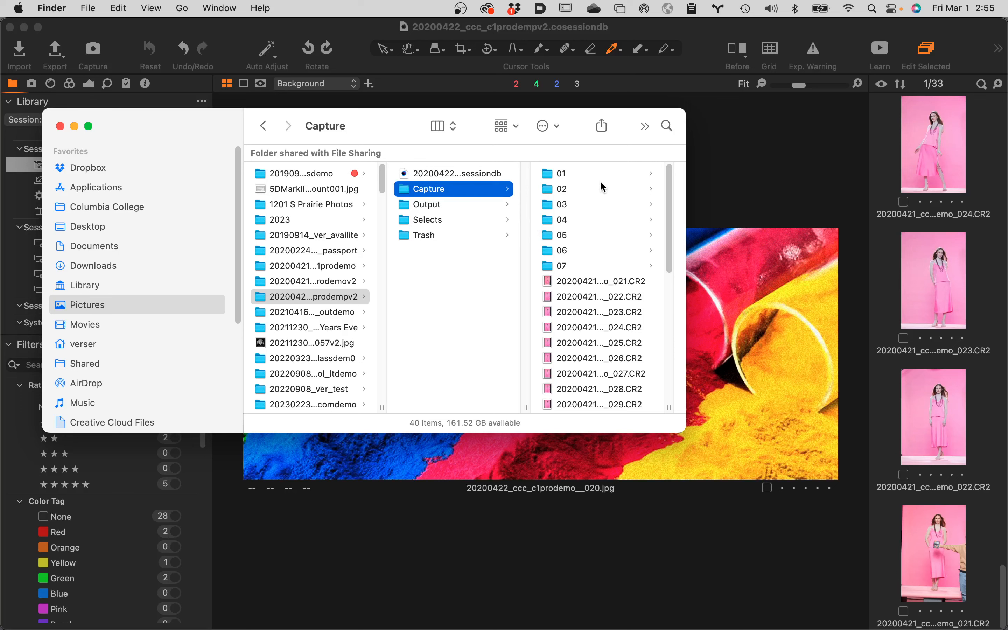
Step: Delete the folders 01 through 07 from the session's Capture folder
left_click(574, 268)
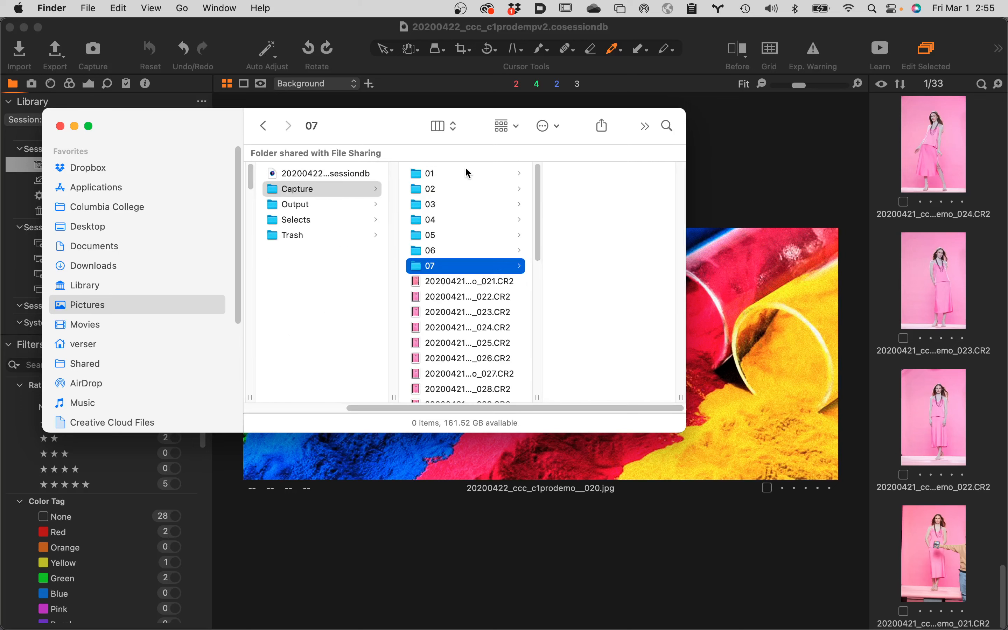
left_click(449, 174, "shift")
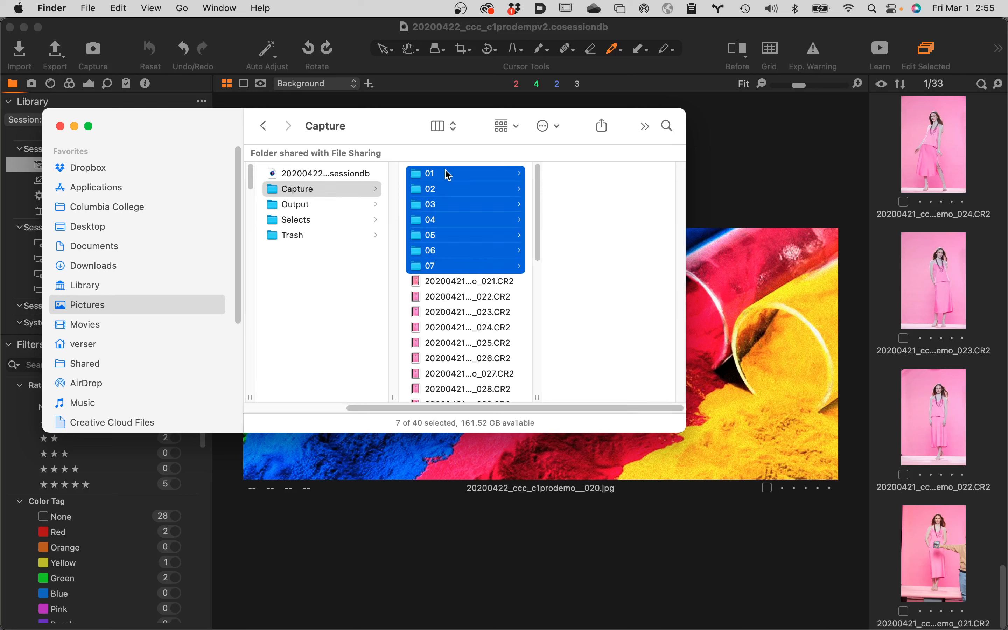
key("super+BackSpace")
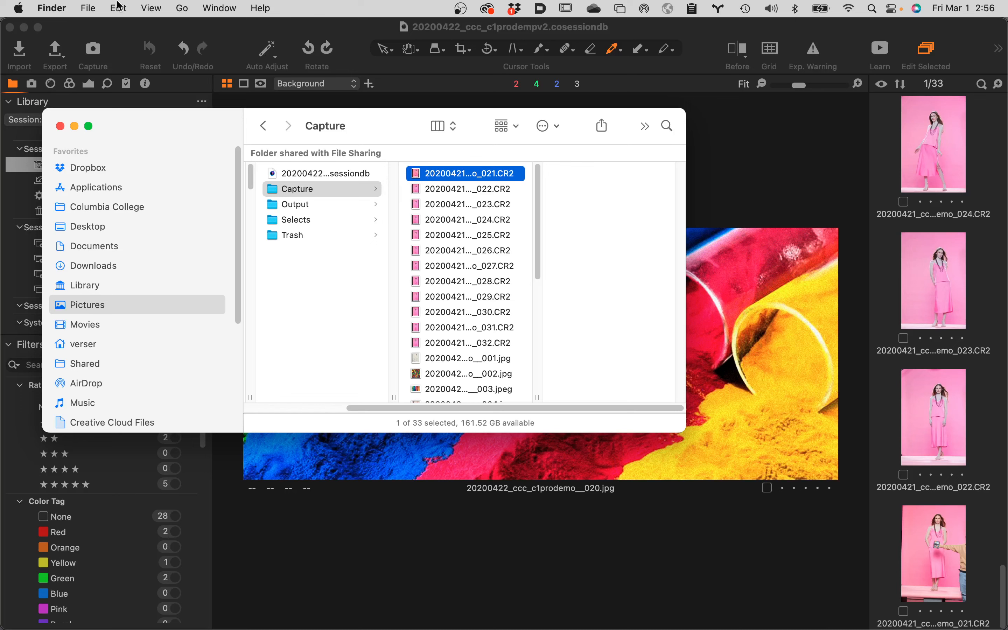
Step: Create a new folder named 01 in the session's Capture folder
left_click(92, 6)
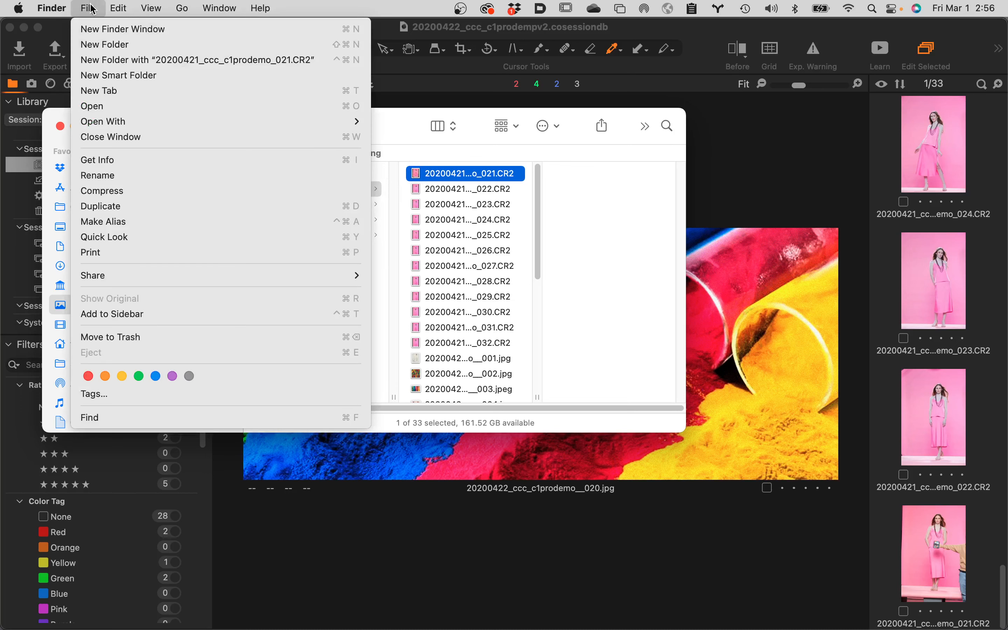
left_click(111, 44)
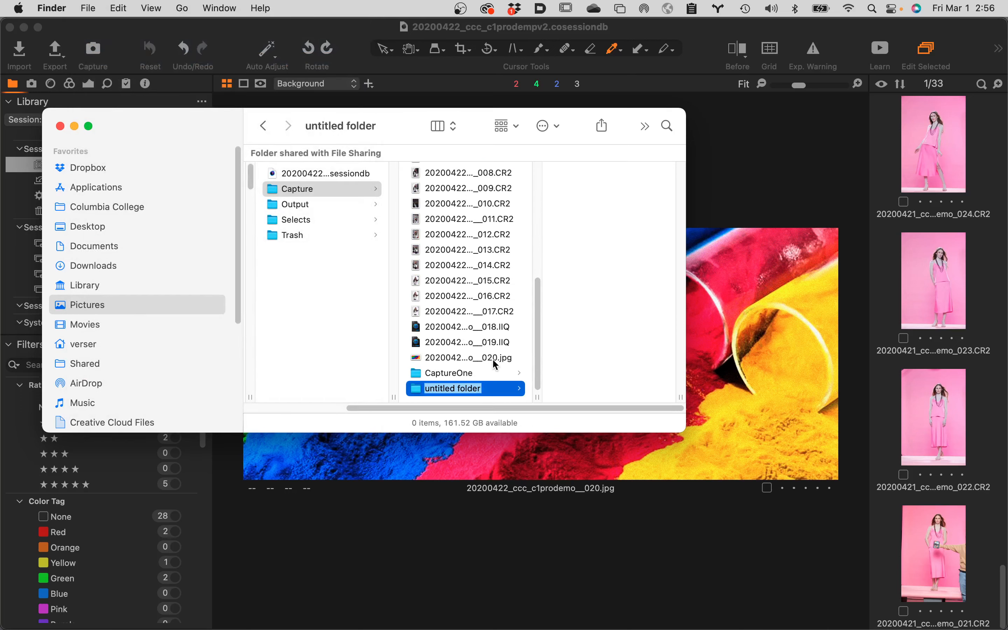
type("01")
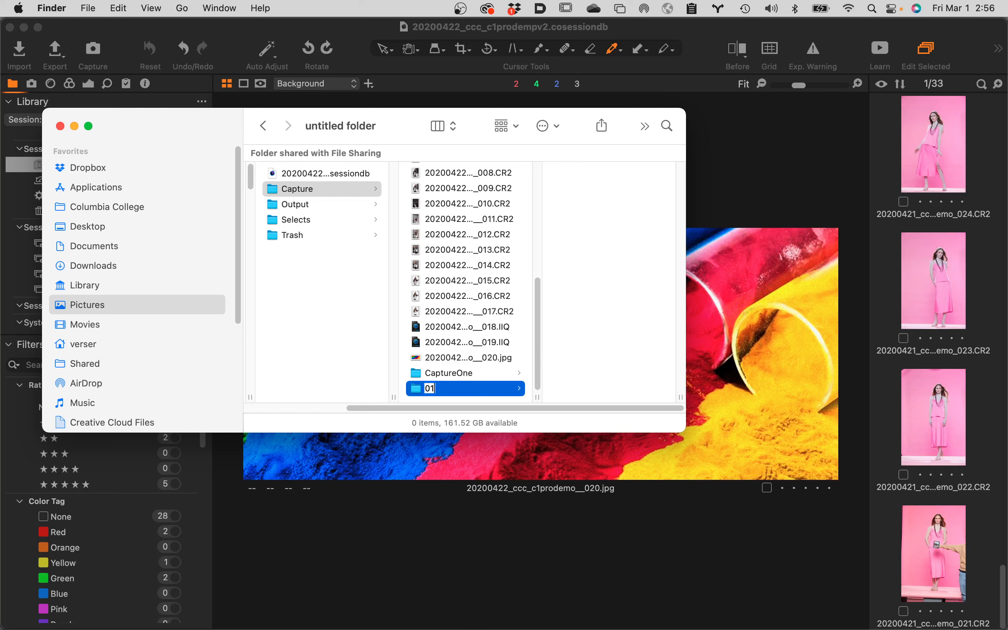
key("Return")
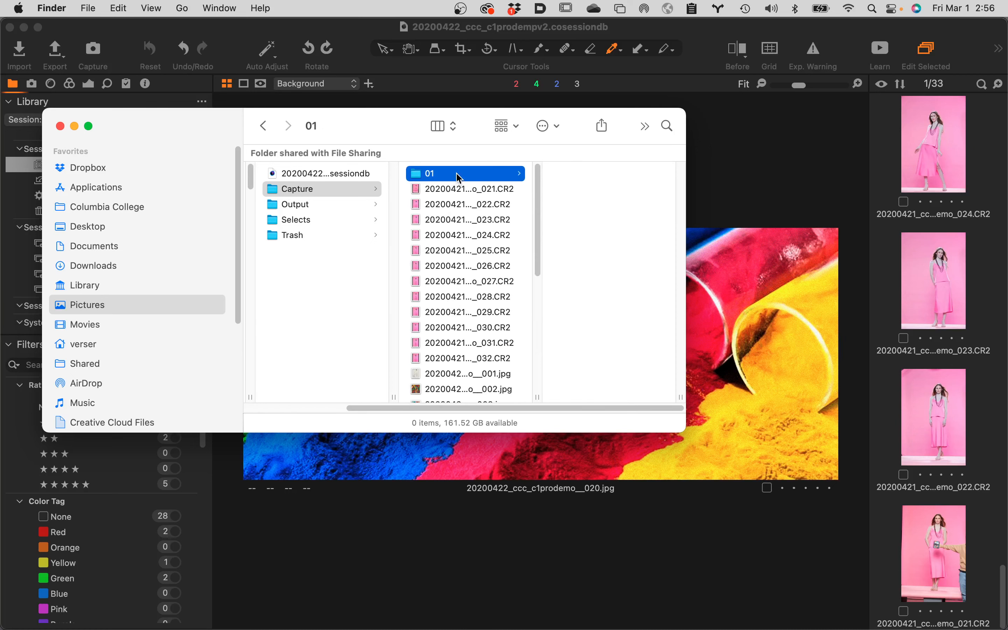
Step: Create a folder named 02 inside folder 01 and move it up into the Capture folder
left_click(89, 8)
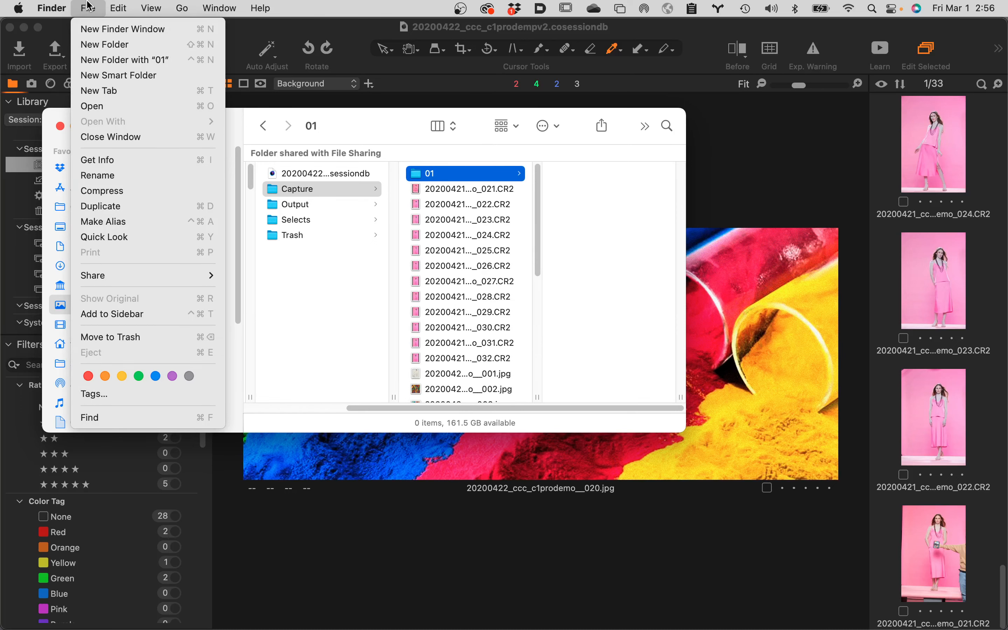
left_click(94, 44)
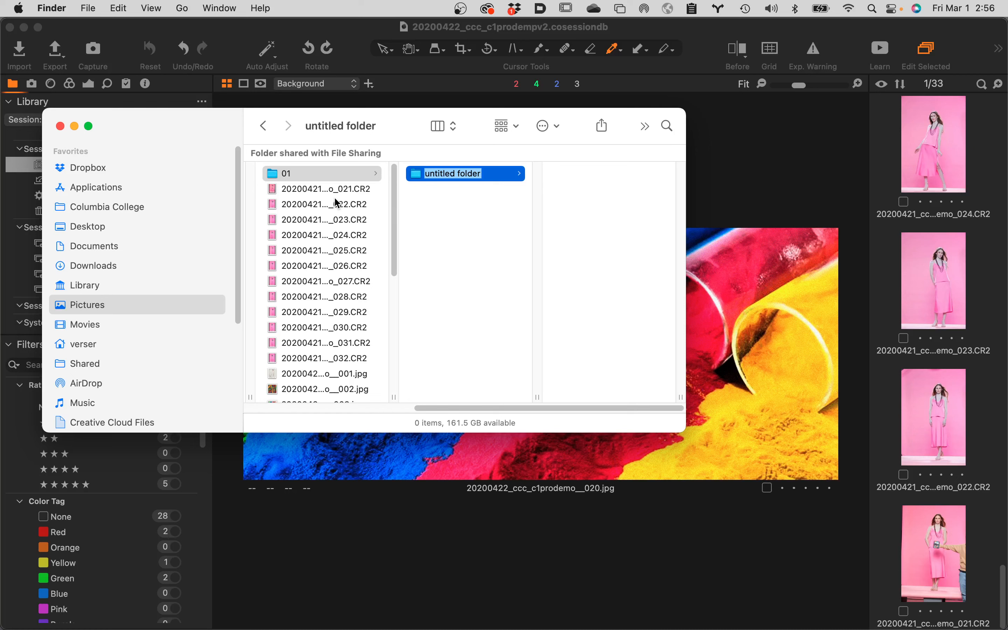
type("02")
left_click(451, 215)
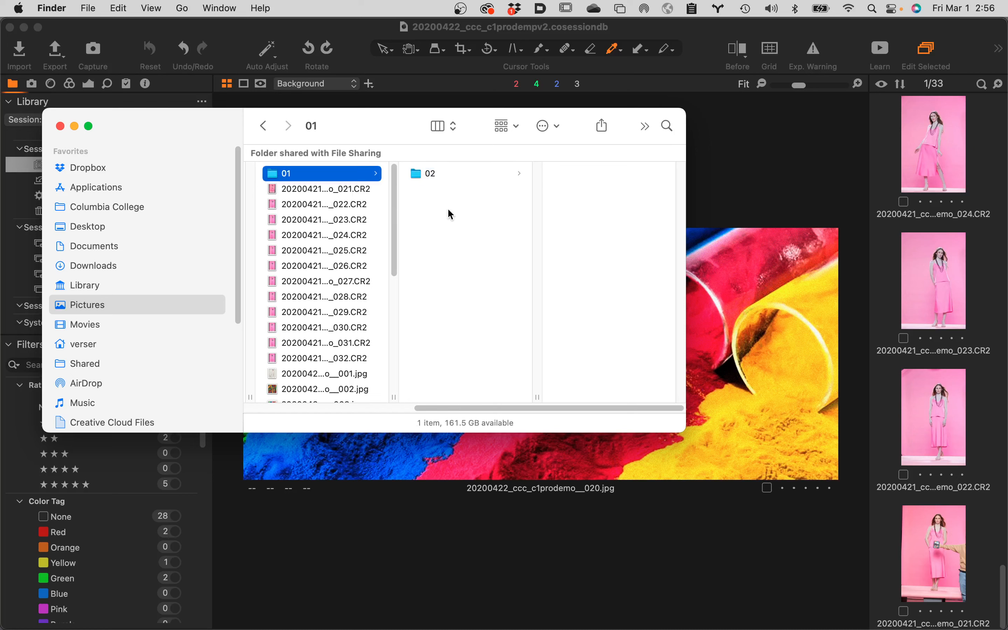
left_click_drag(427, 174, 313, 241)
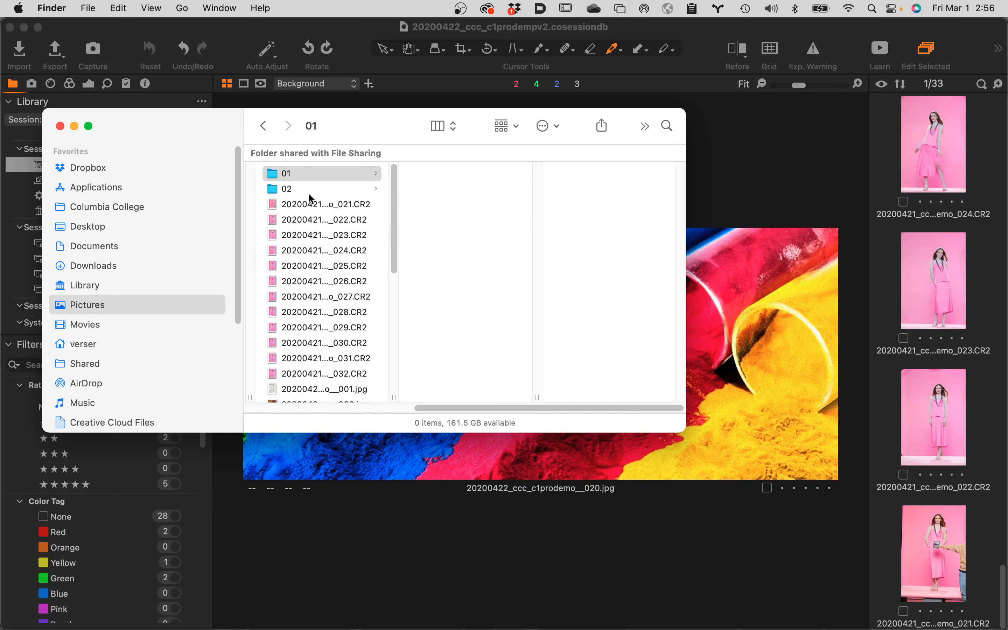
Step: Create a new folder named 03 in the Capture folder, alongside folders 01 and 02
left_click(289, 190)
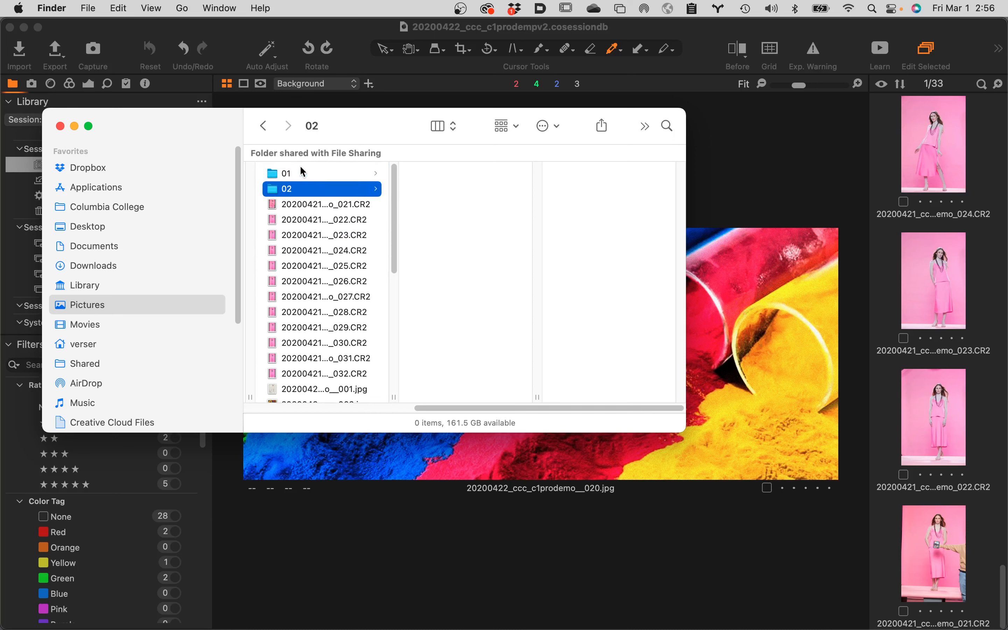
left_click(297, 204)
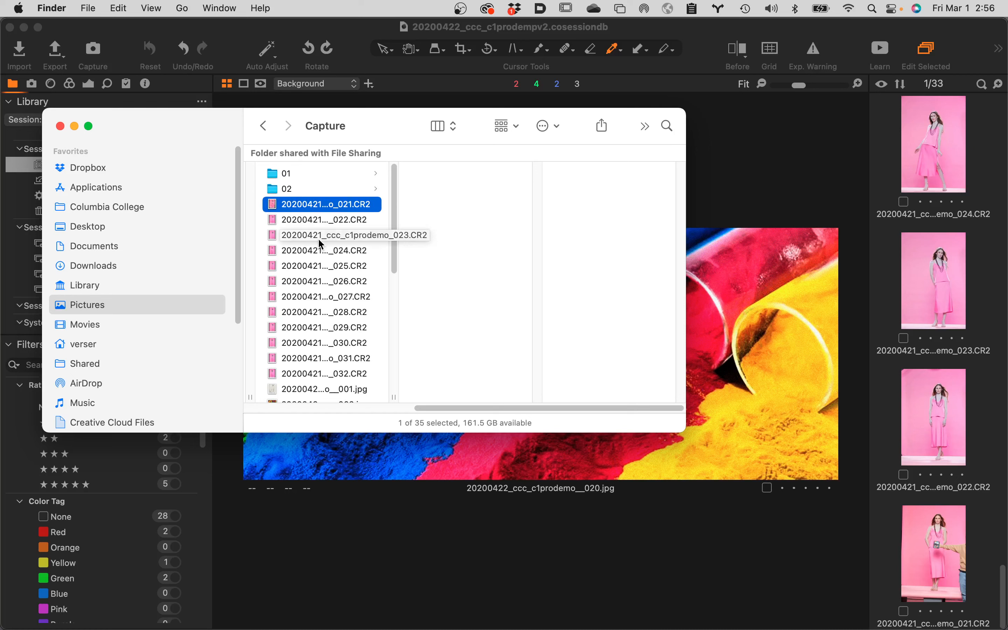
left_click(118, 9)
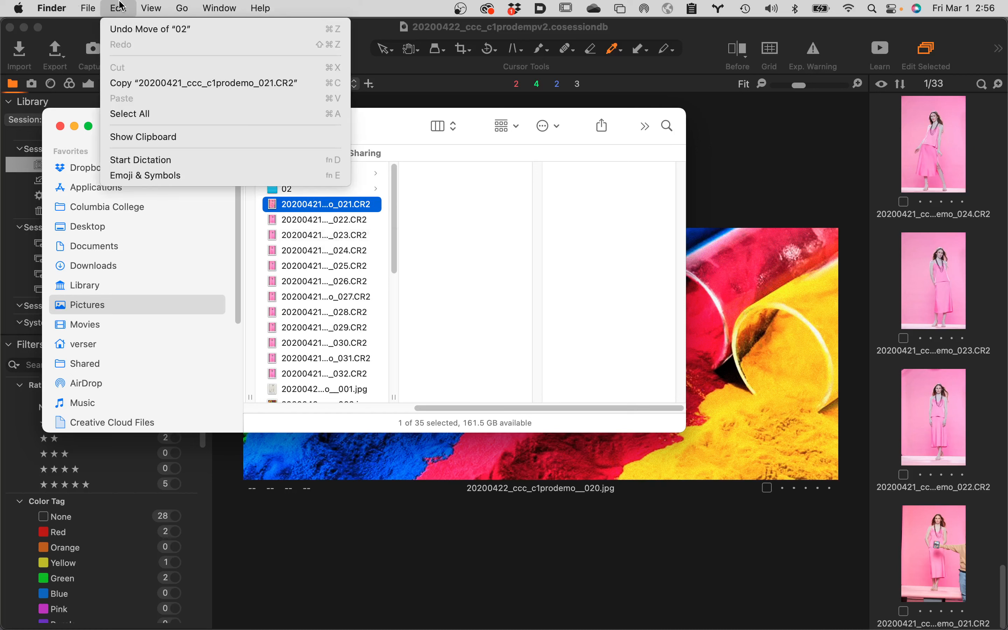
mouse_move(88, 5)
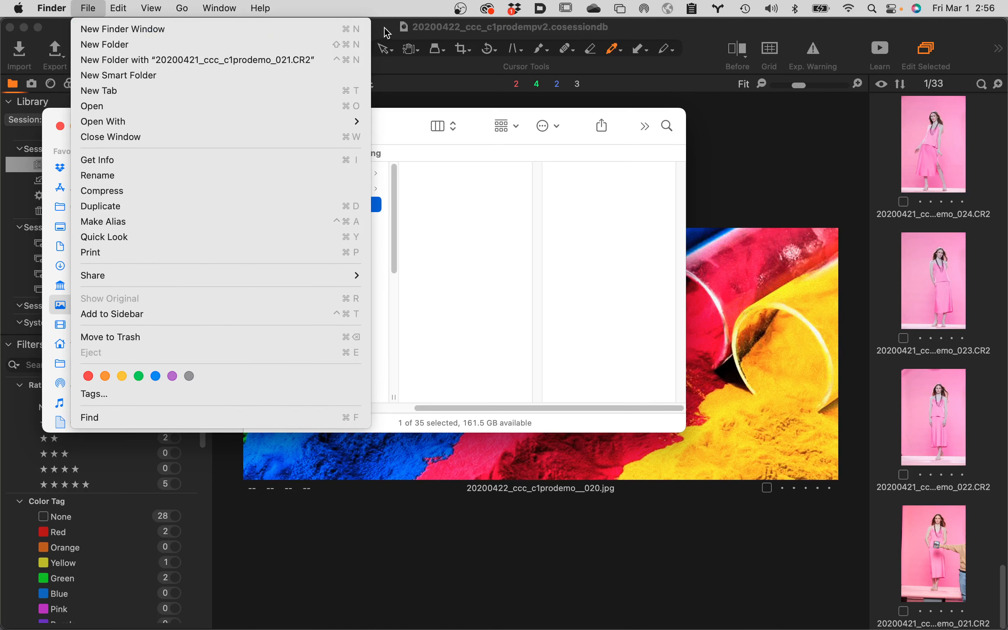
left_click(353, 50)
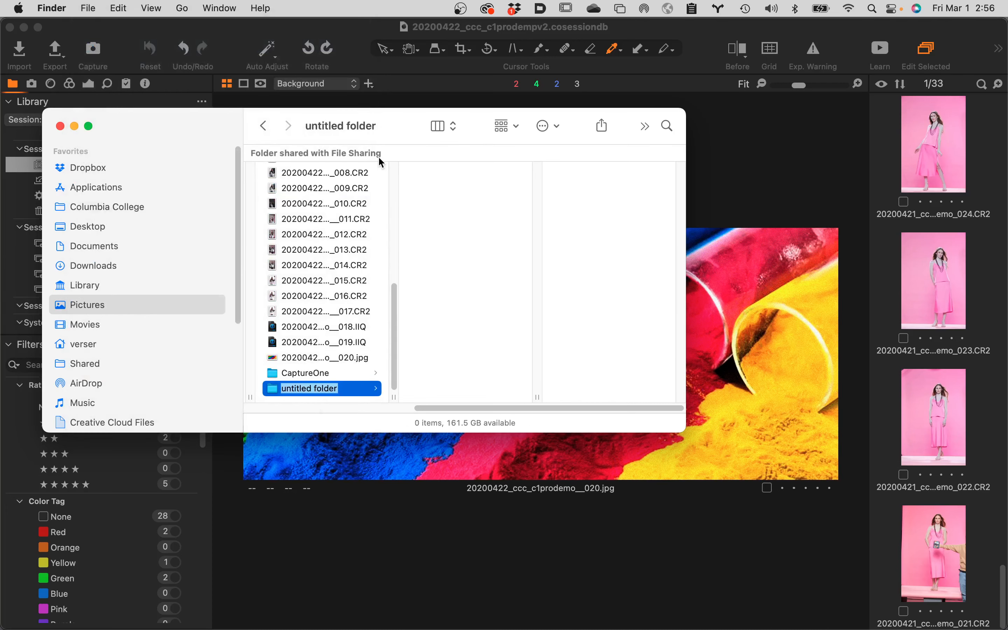
type("03")
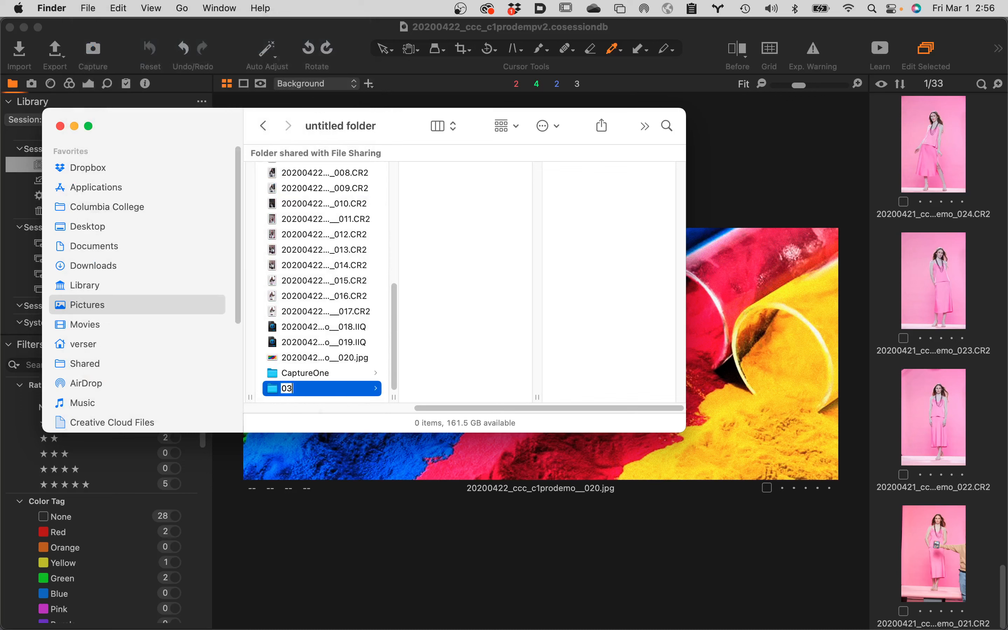
key("Return")
scroll(322, 279, "up", 5)
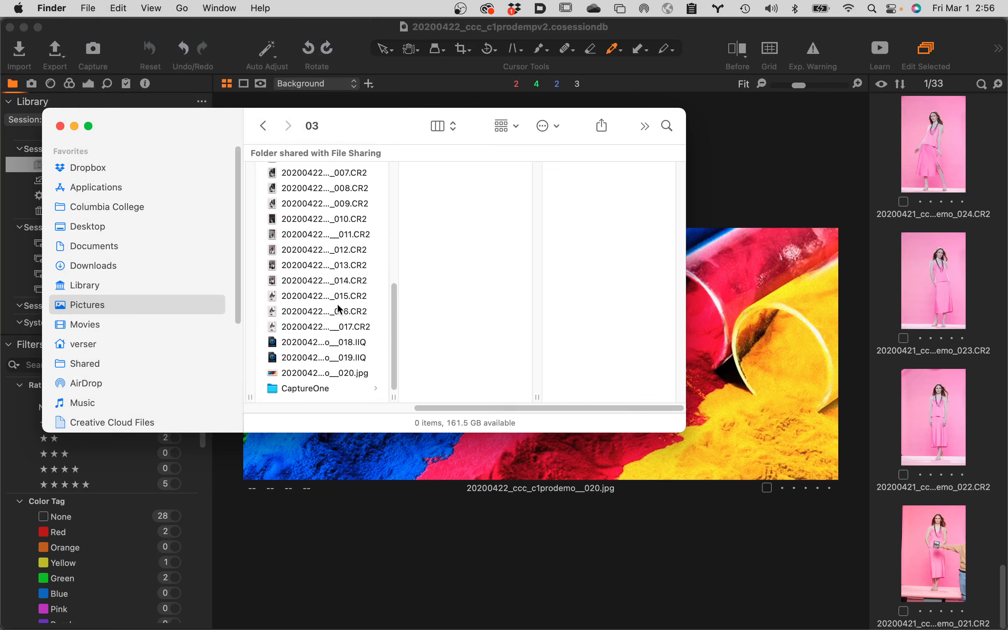
scroll(337, 310, "up", 5)
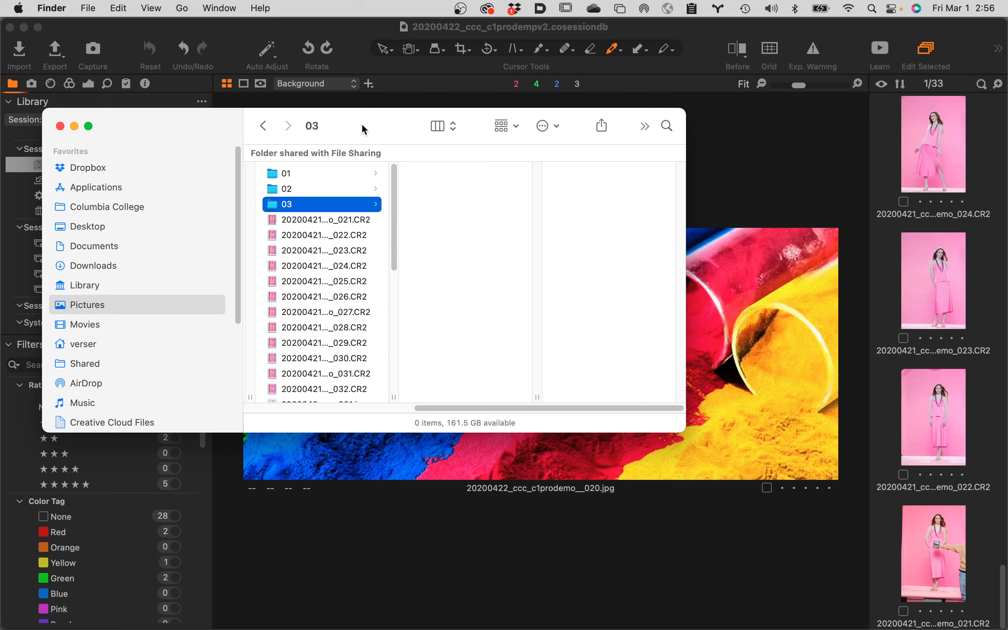
Step: Add the folders 01, 02 and 03 from Finder to the session's Favorites in Capture One
left_click_drag(363, 128, 588, 59)
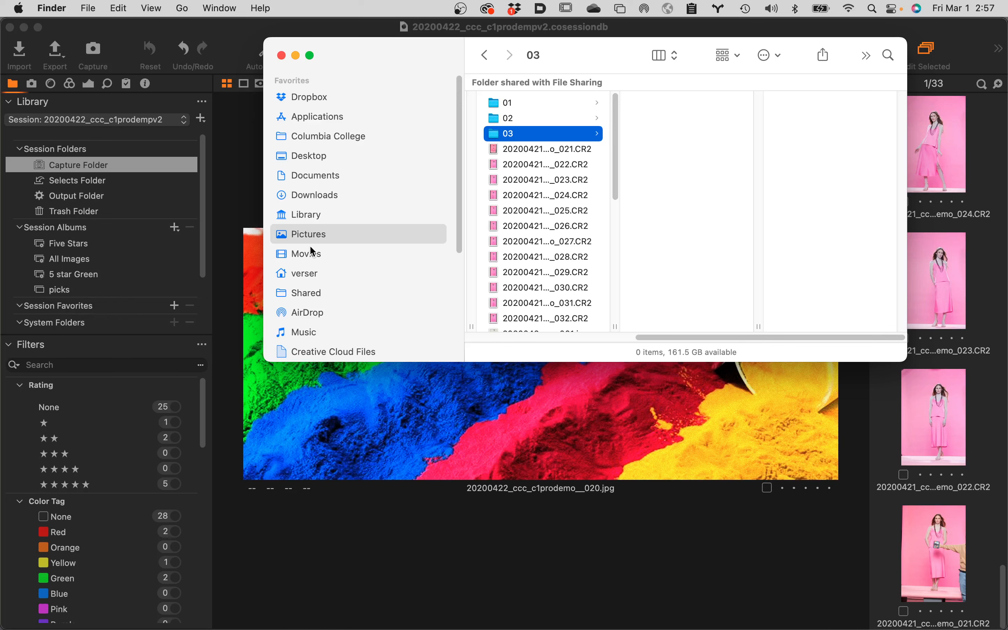
left_click(527, 107, "shift")
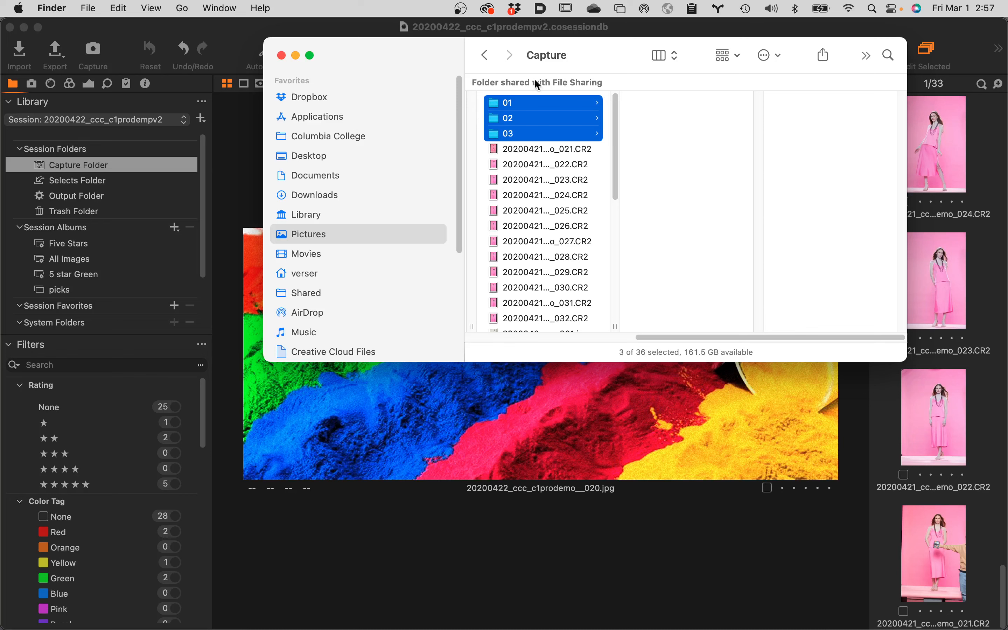
left_click_drag(502, 128, 77, 314)
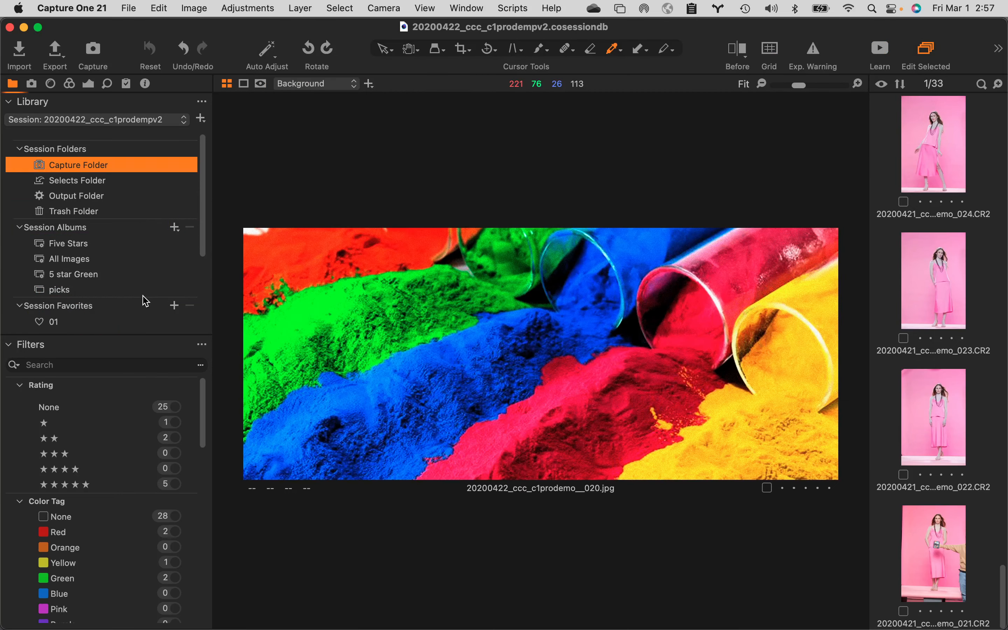
scroll(141, 300, "down", 3)
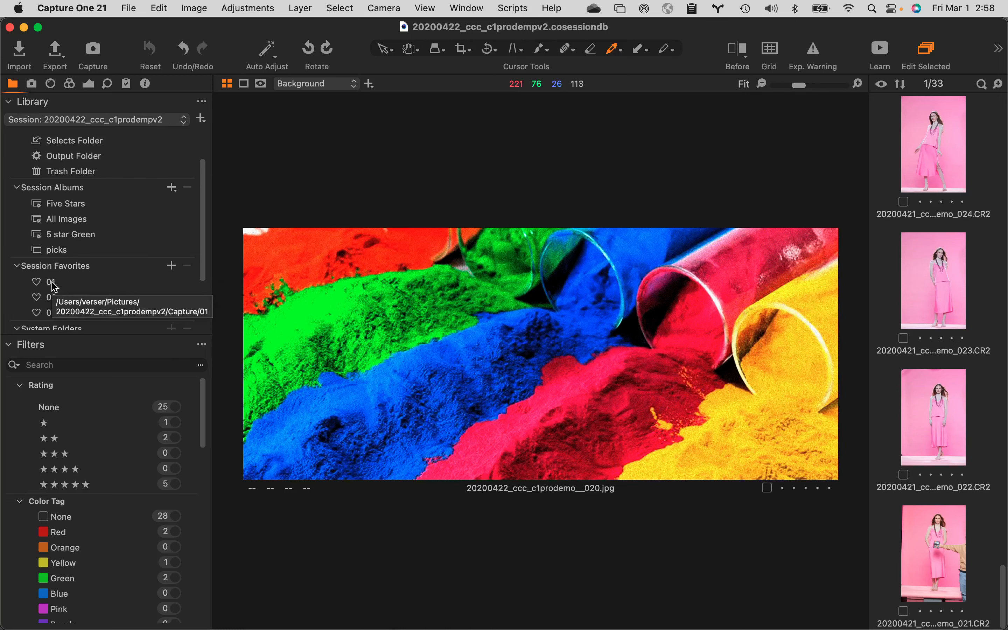
Step: Set the session favorite 01 as the Capture Folder
left_click(49, 284)
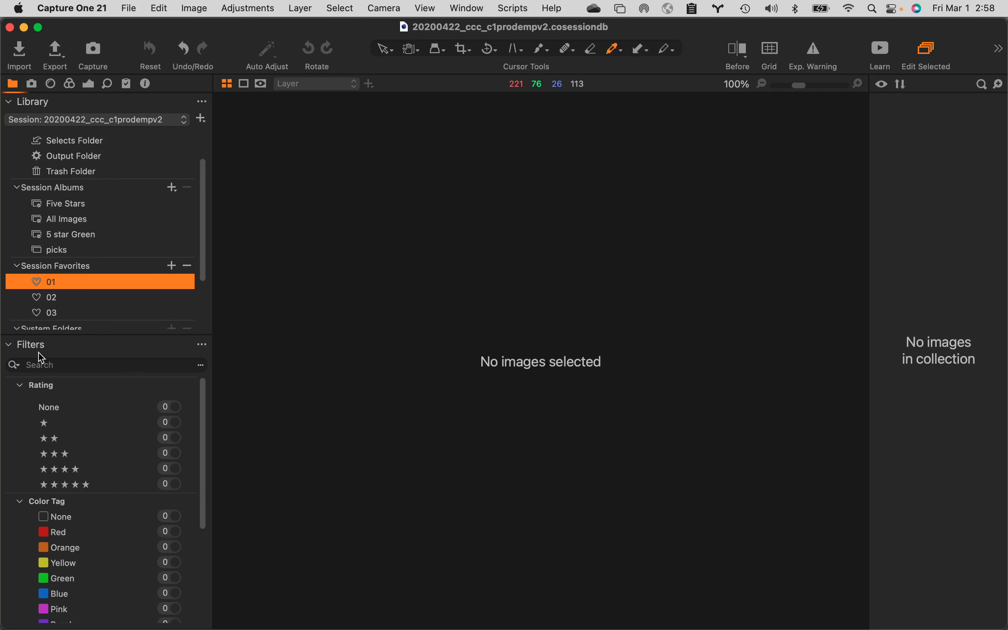
right_click(115, 286)
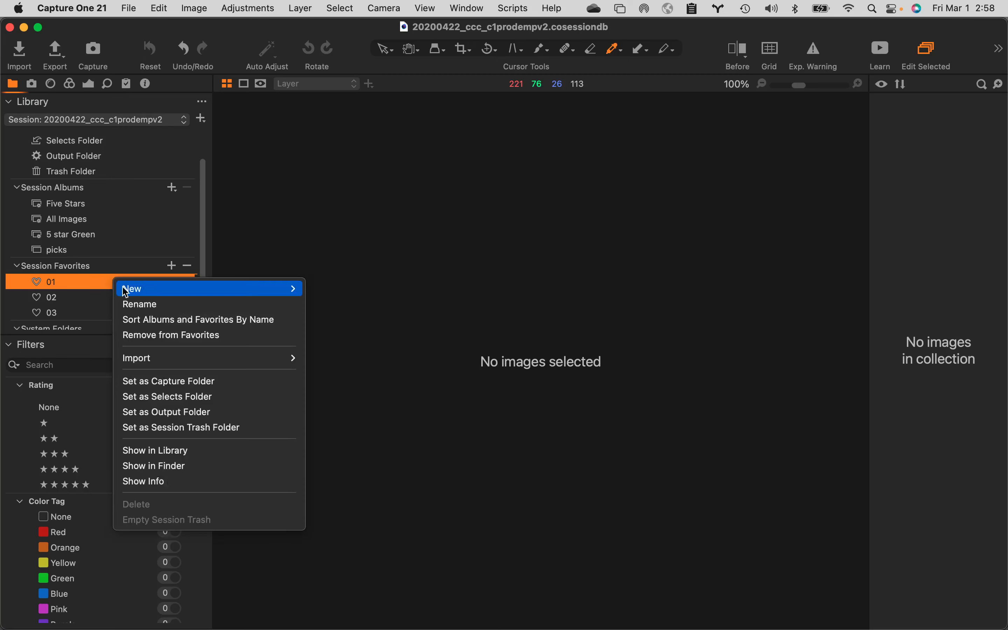
left_click(168, 381)
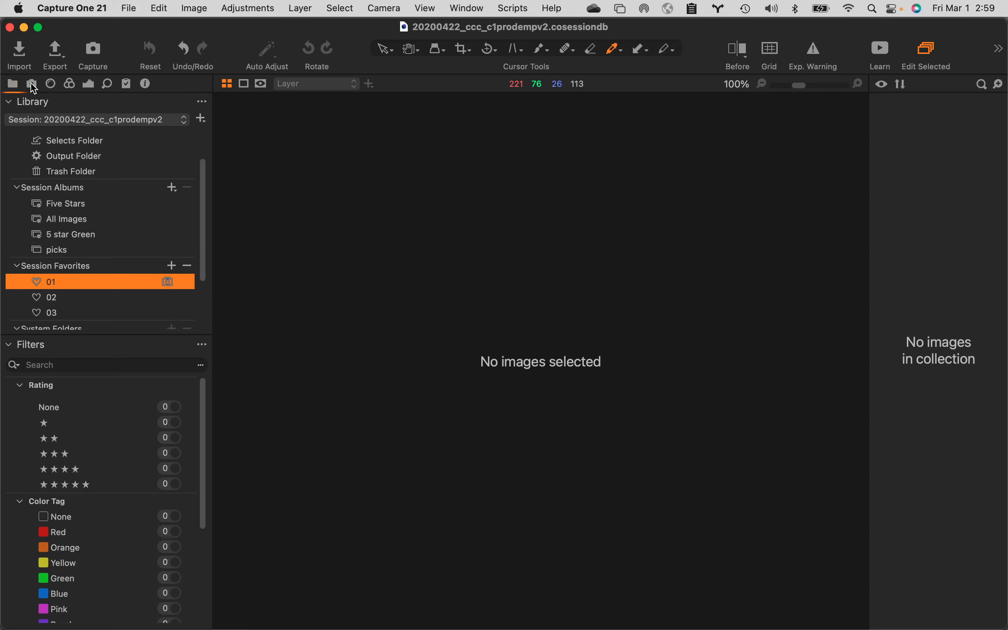
Step: Open the Next Capture Naming format for editing and remove its 3 Digit Counter token
left_click(33, 85)
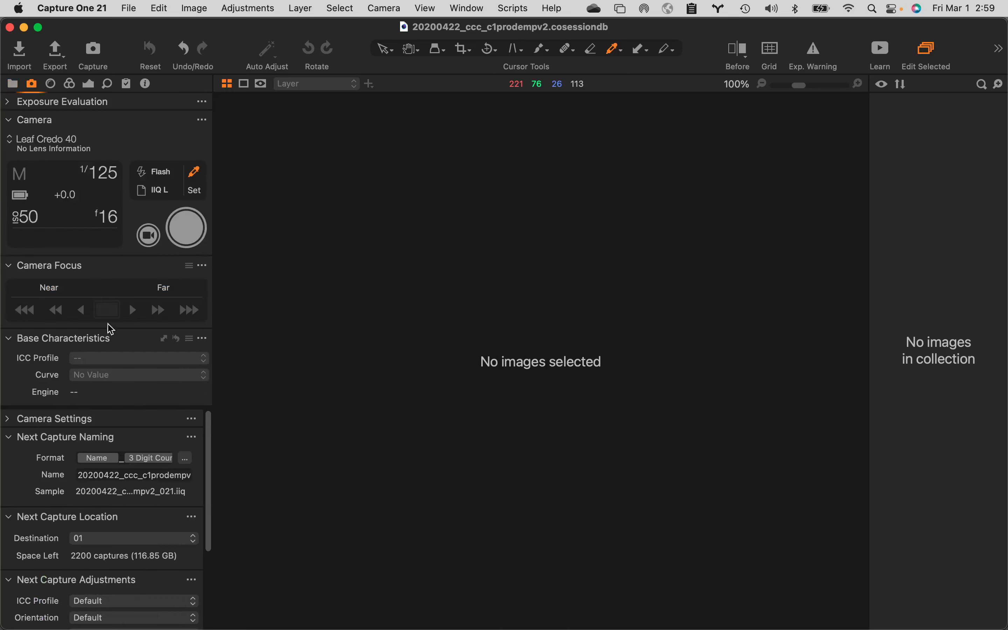
left_click(194, 437)
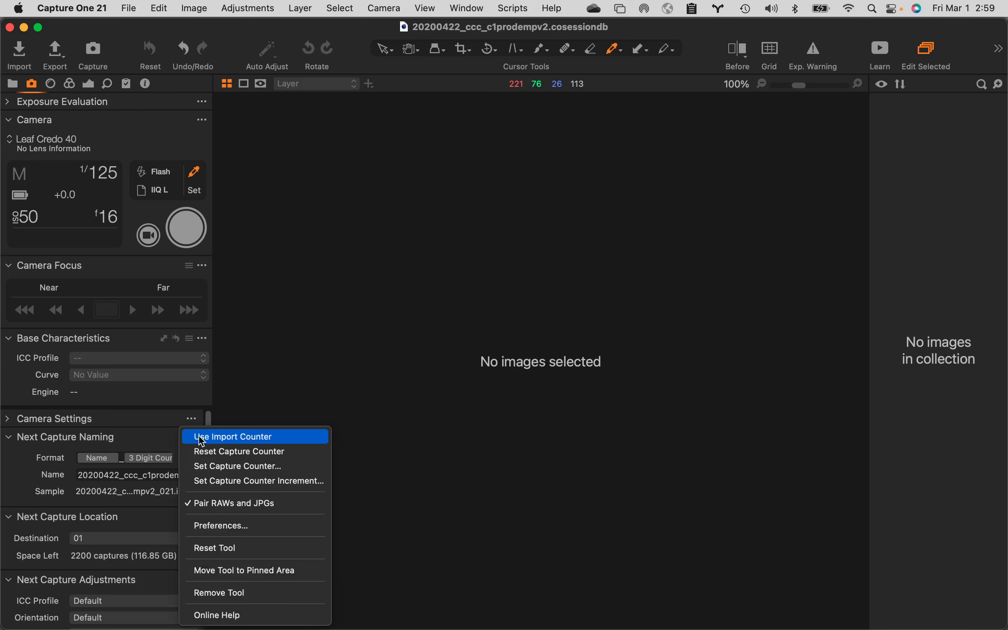
left_click(142, 444)
left_click(186, 457)
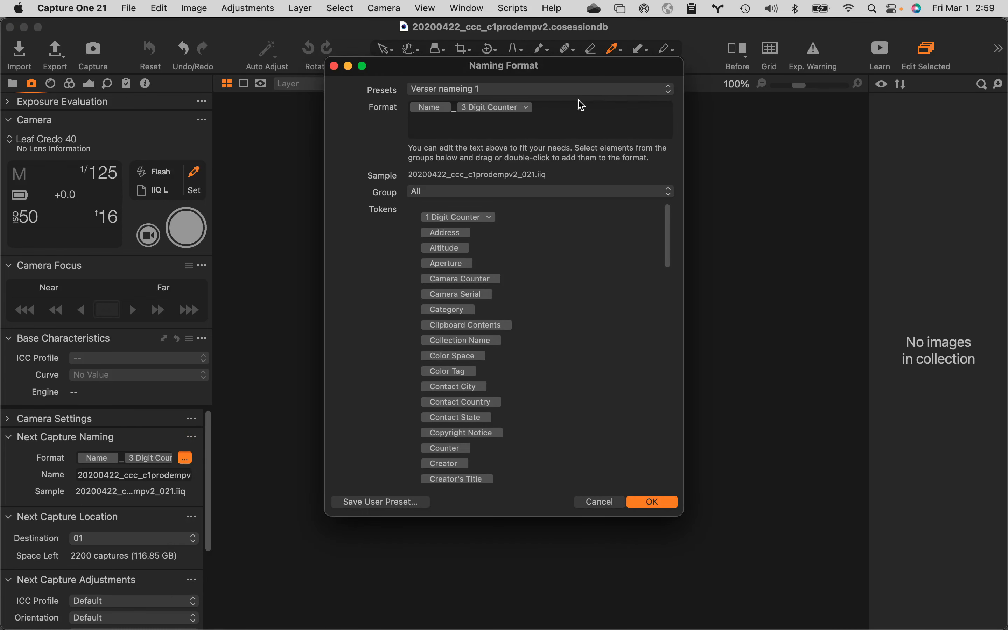
left_click(515, 105)
key("BackSpace")
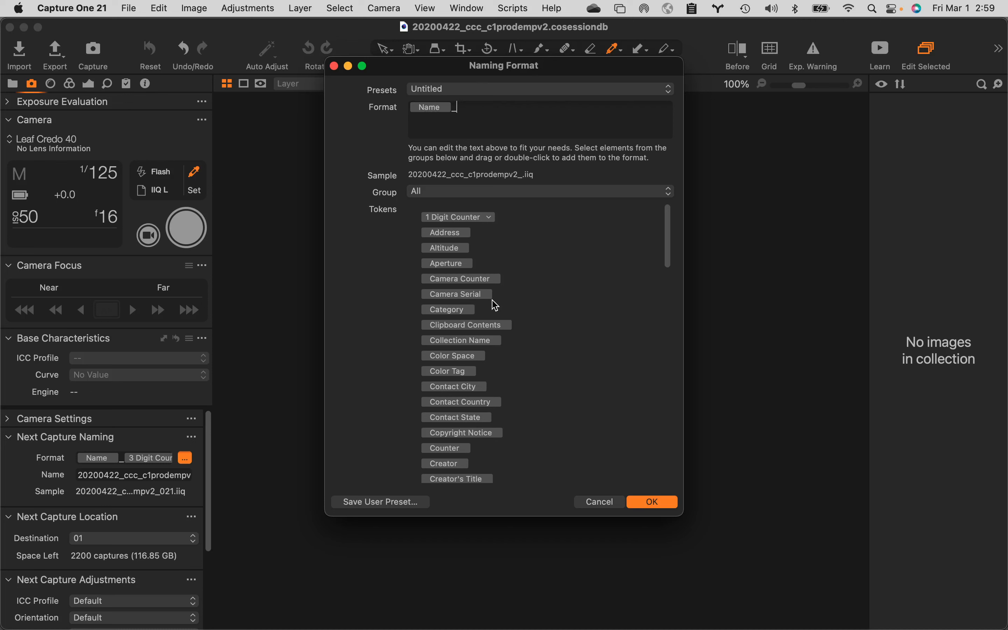
Step: Add the Destination Folder Name token to the end of the naming format, followed by an underscore
scroll(474, 379, "down", 8)
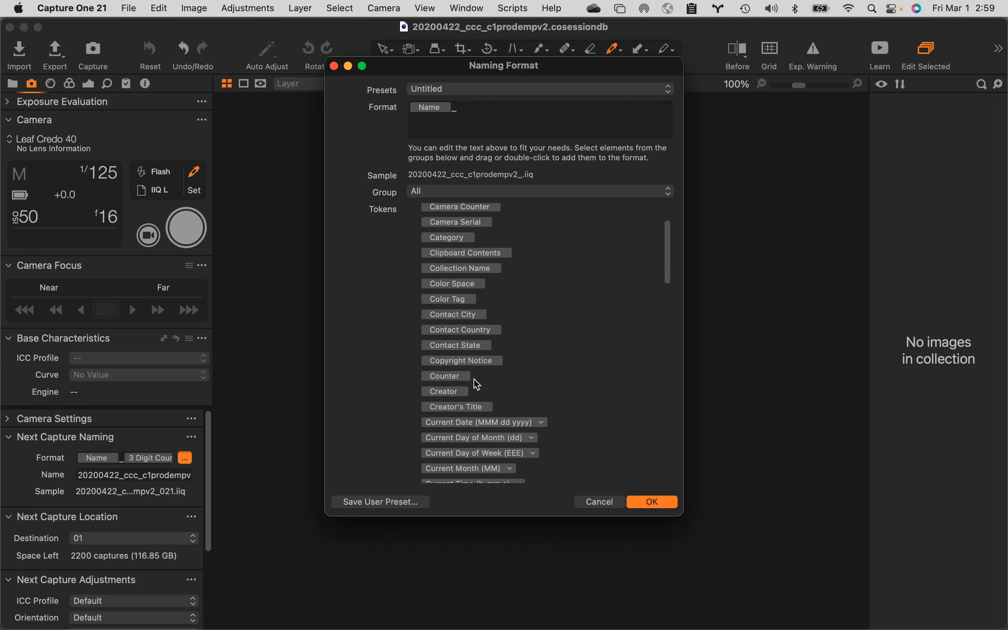
scroll(475, 379, "down", 4)
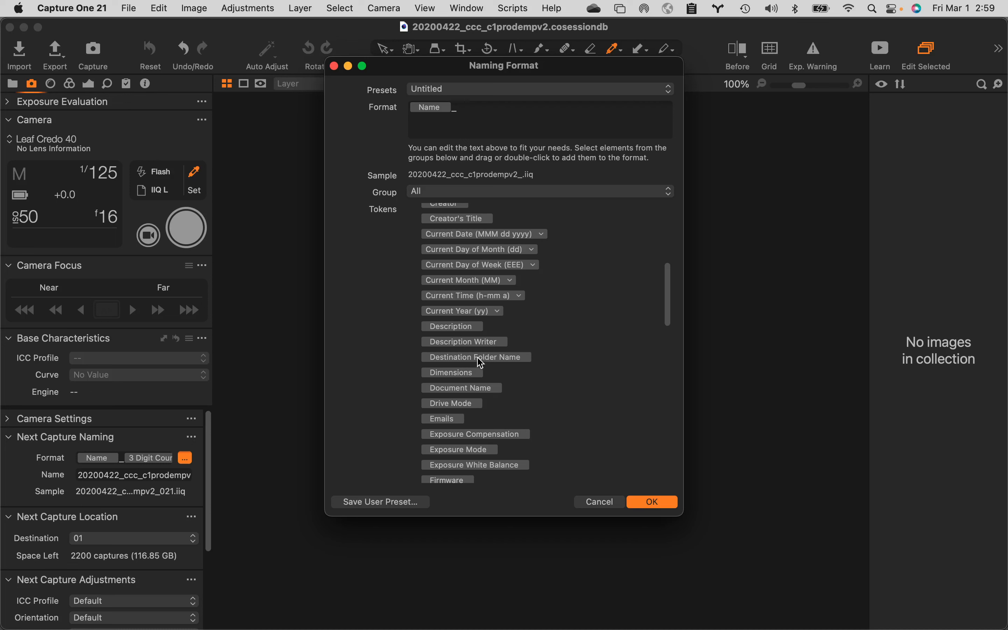
left_click_drag(480, 363, 519, 110)
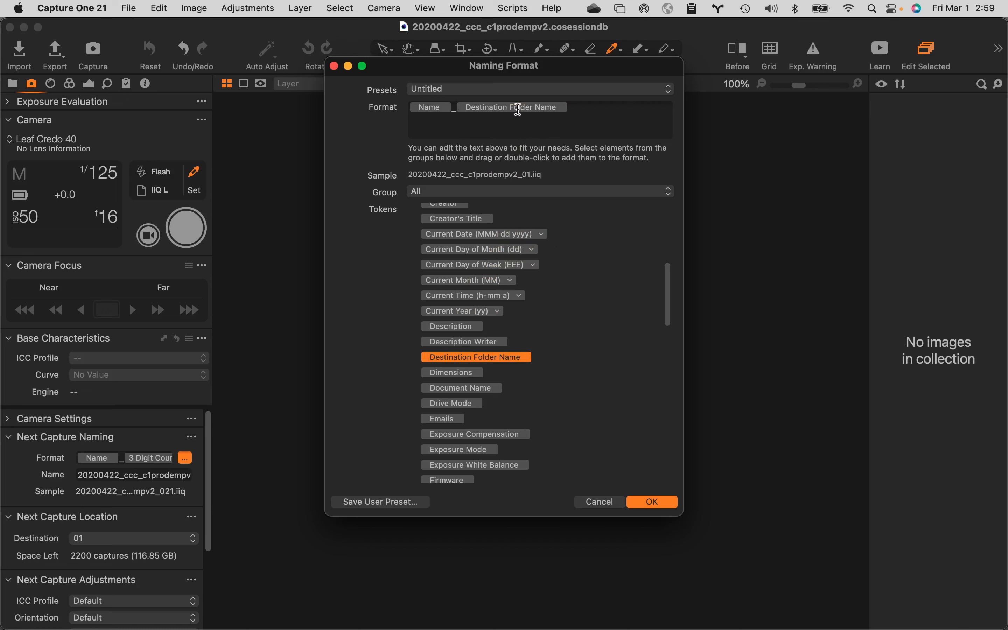
left_click(582, 115)
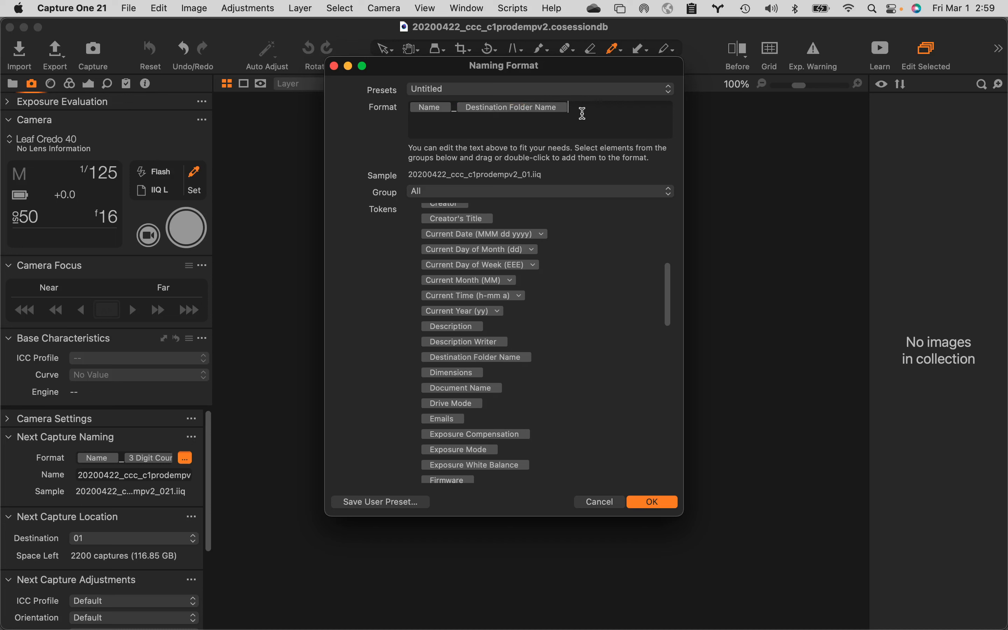
type("_")
scroll(562, 275, "up", 10)
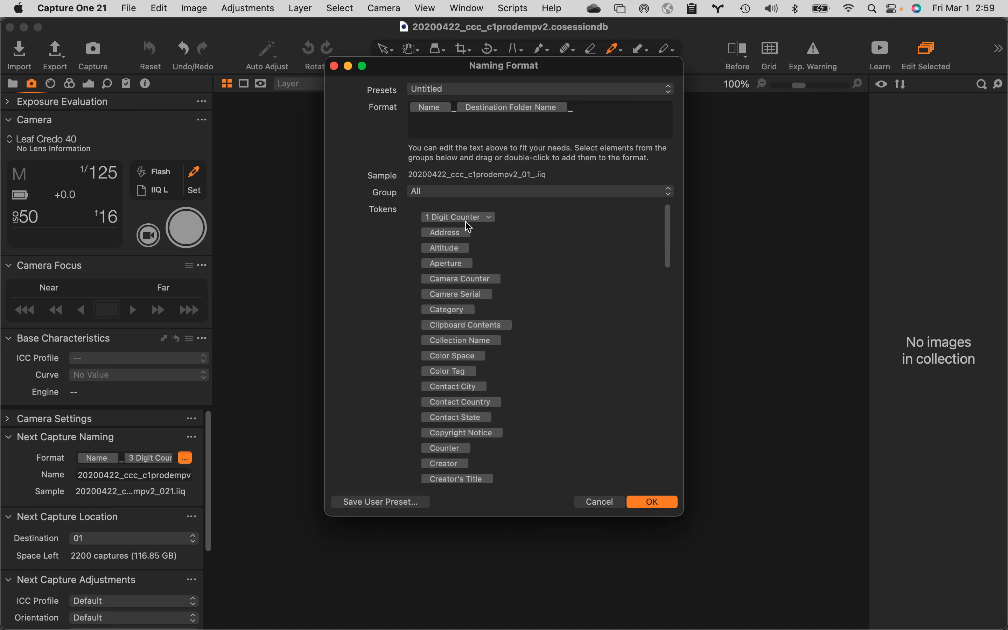
Step: Add a counter token to the end of the naming format, set it to 3 Digit Counter, and accept the format
left_click_drag(466, 221, 625, 117)
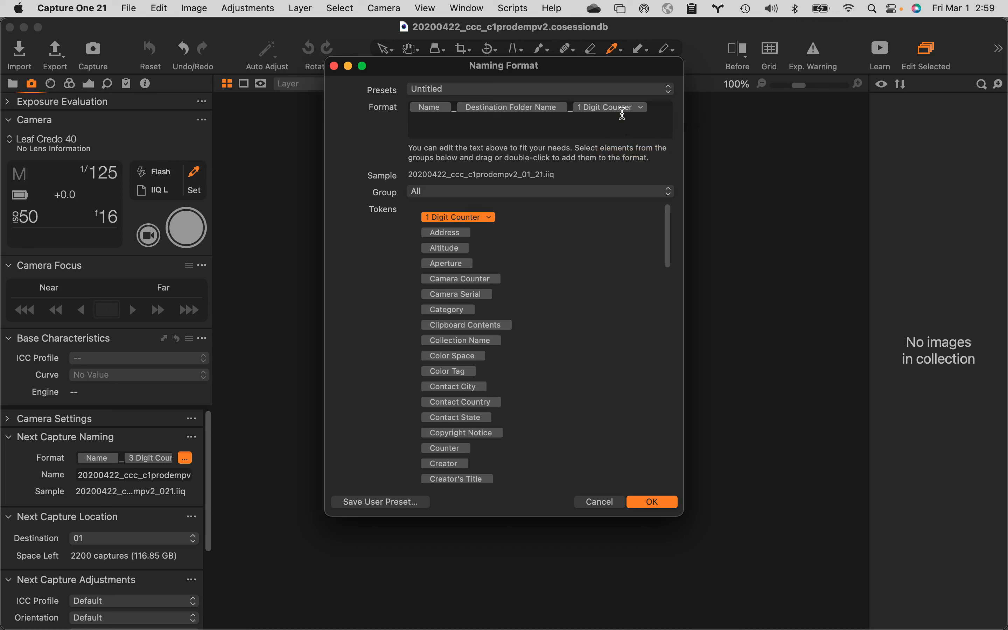
left_click(643, 108)
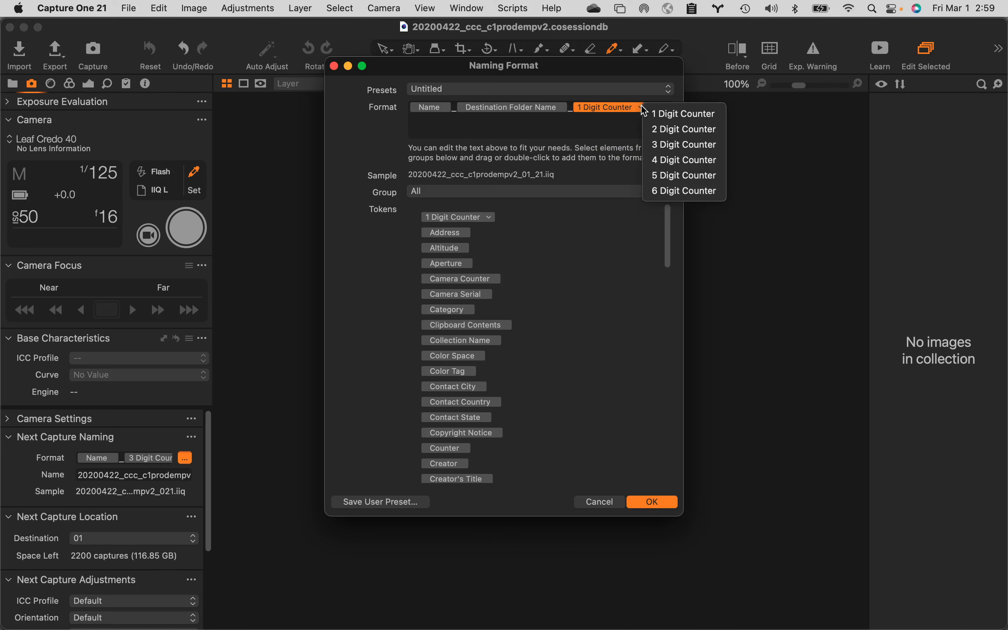
left_click(673, 144)
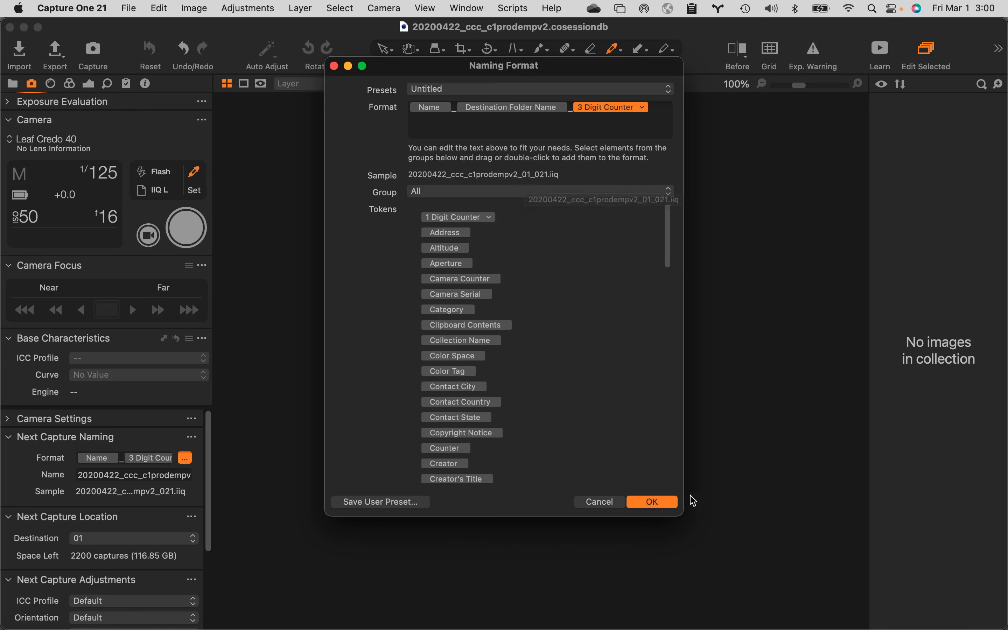
left_click(653, 503)
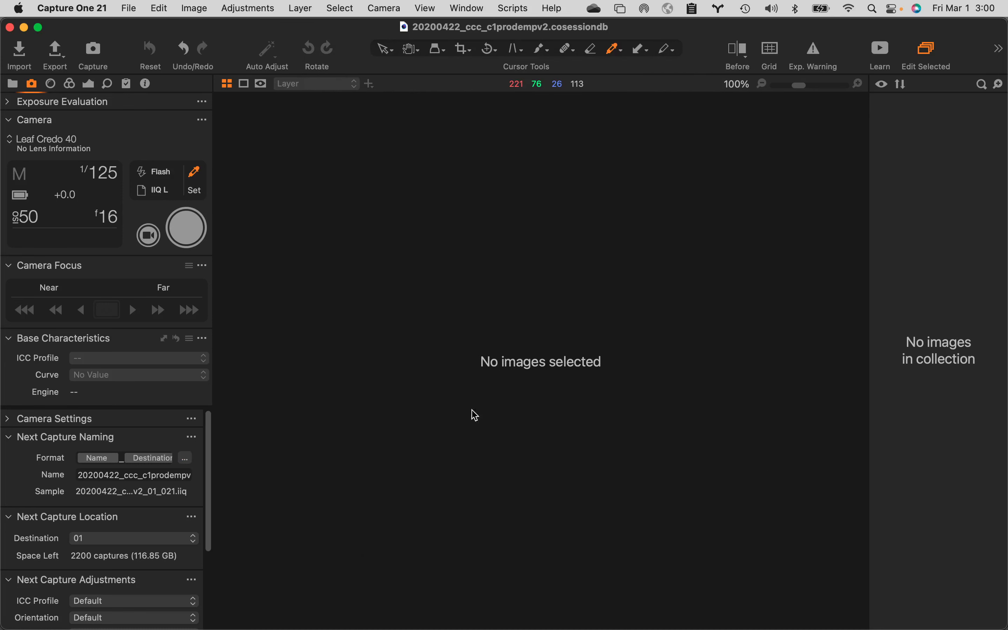
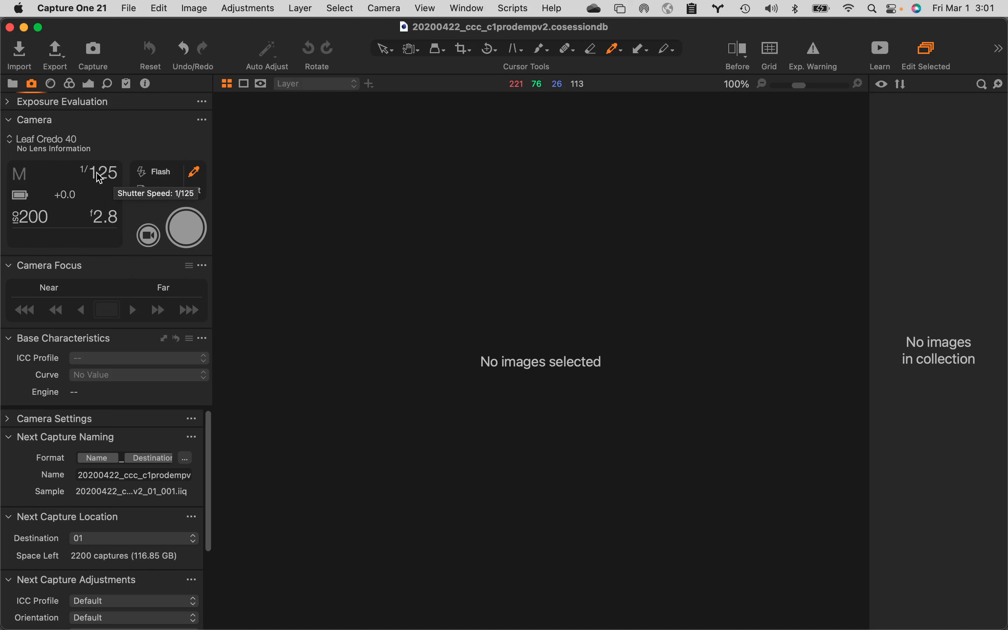
Step: Set the tethered camera's shutter speed to 1/8
left_click(99, 178)
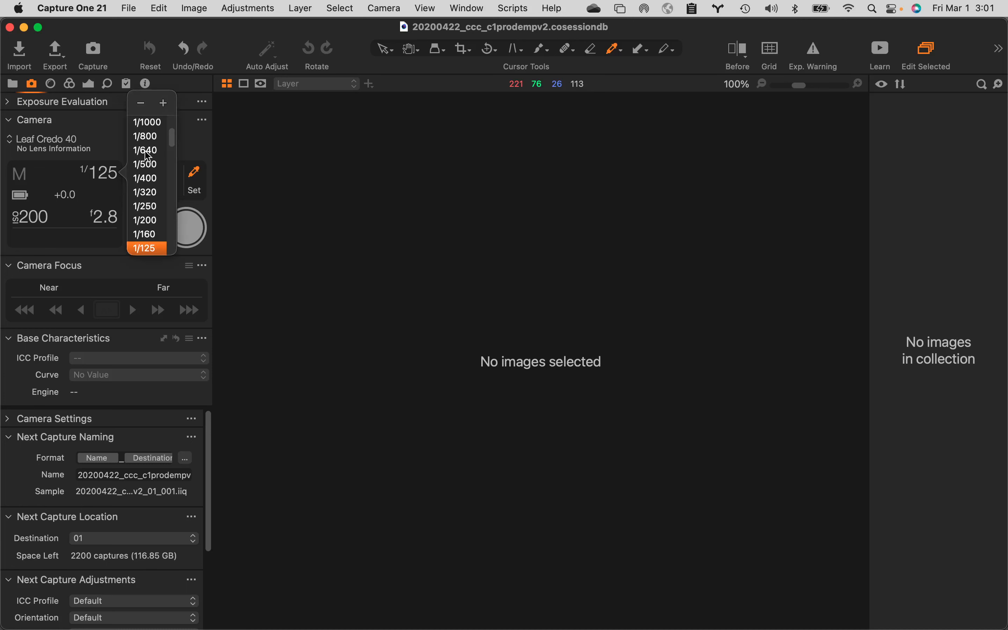
left_click_drag(175, 136, 182, 167)
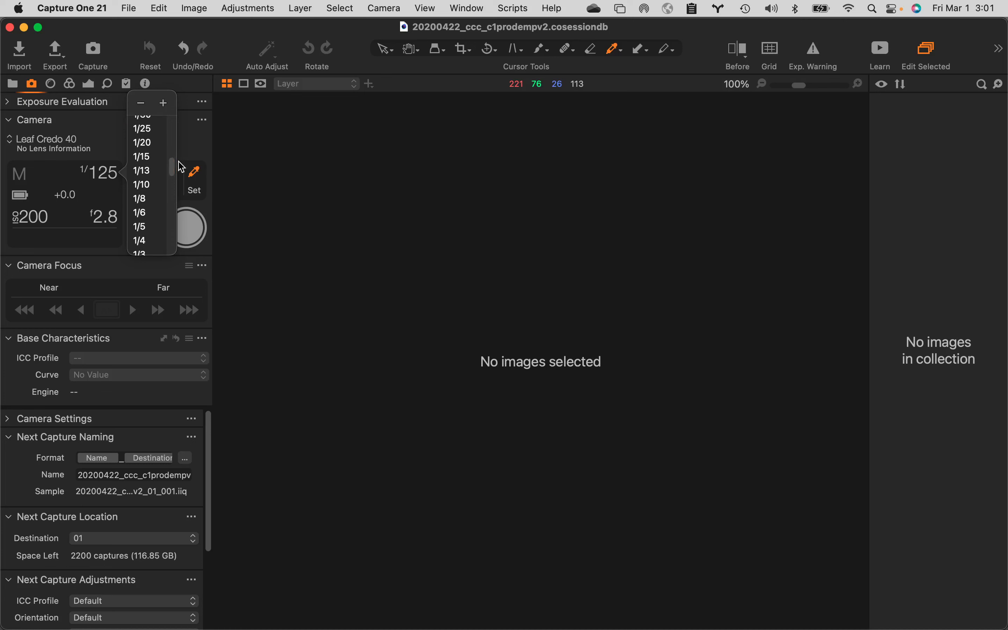
left_click(140, 199)
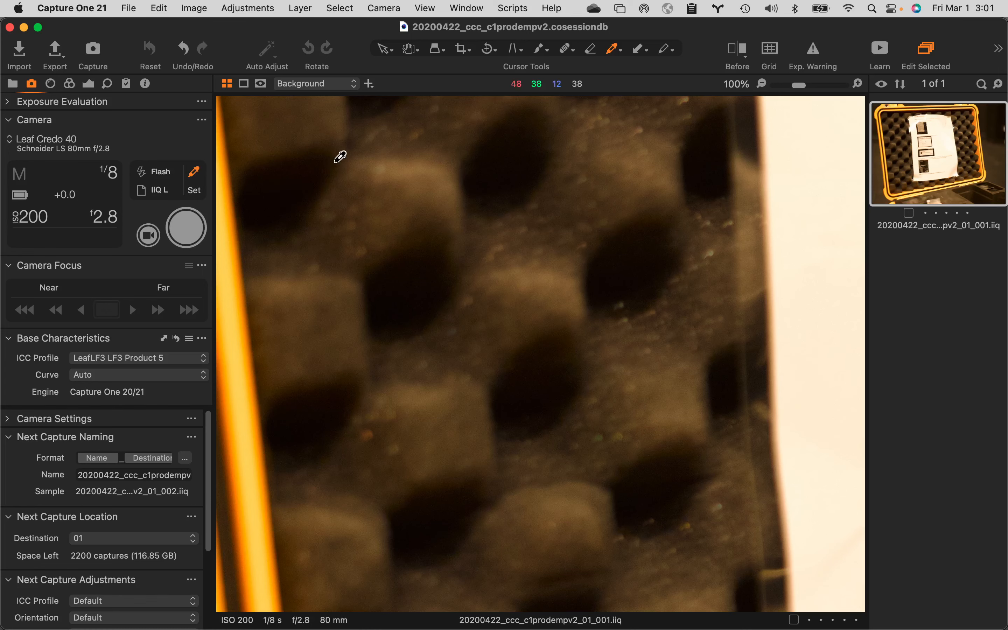
Step: Fit the captured image to the viewer and widen the thumbnail browser enough to show the full file names in one column
key("super+0")
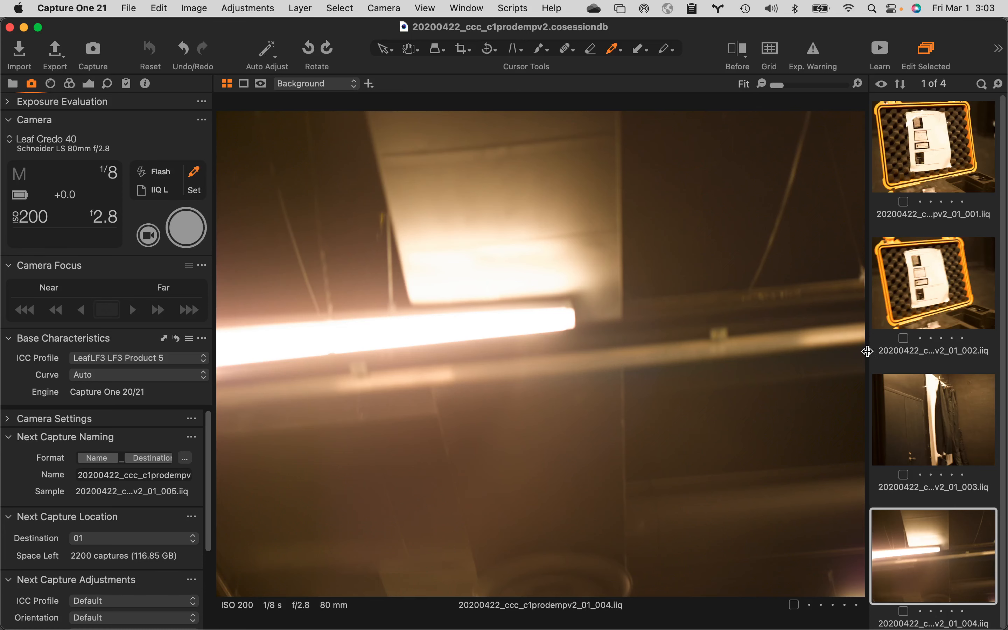
left_click_drag(867, 355, 640, 382)
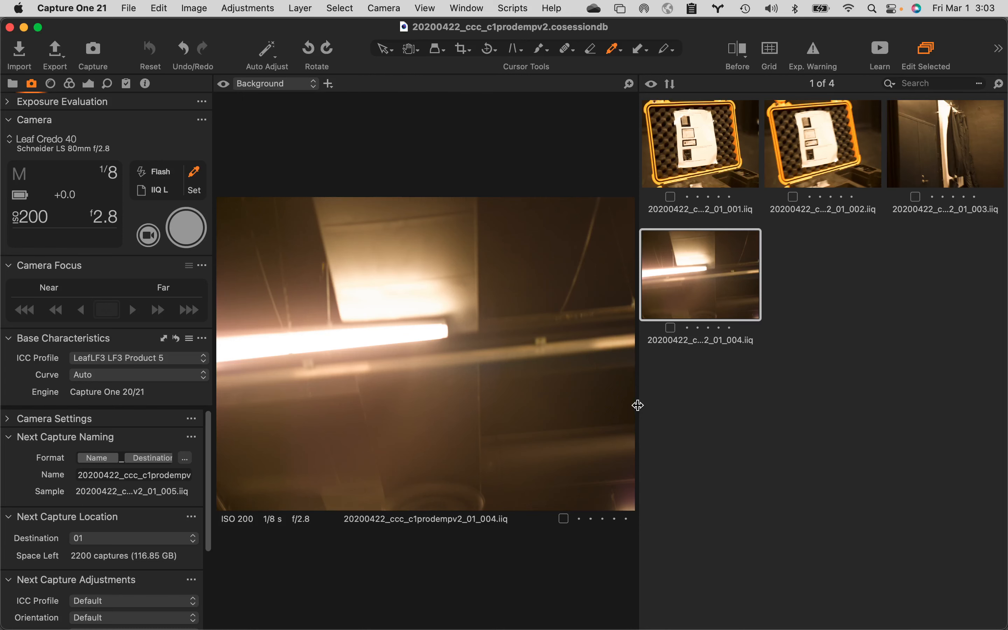
left_click_drag(640, 407, 658, 417)
left_click_drag(744, 420, 809, 457)
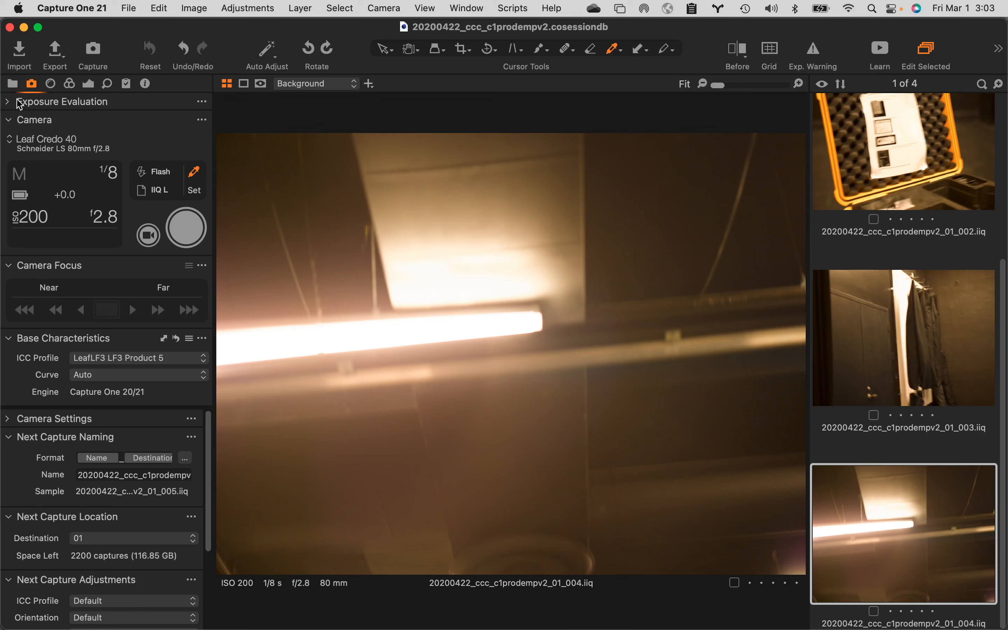
Step: Set the session favorite 02 as the Capture Folder and return to the capture tools
left_click(13, 87)
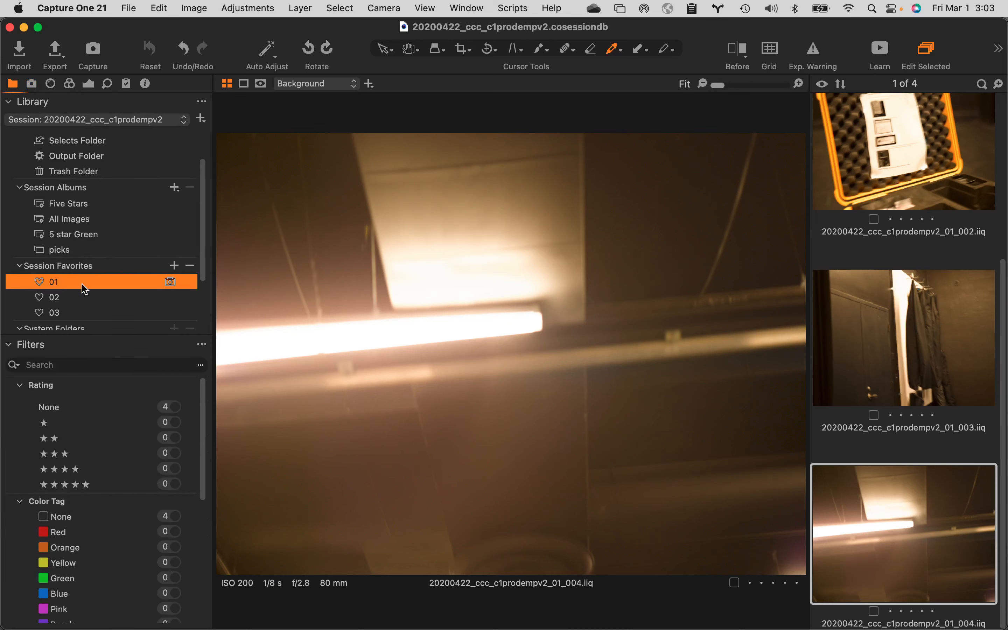
left_click_drag(82, 284, 16, 282)
scroll(874, 250, "up", 5)
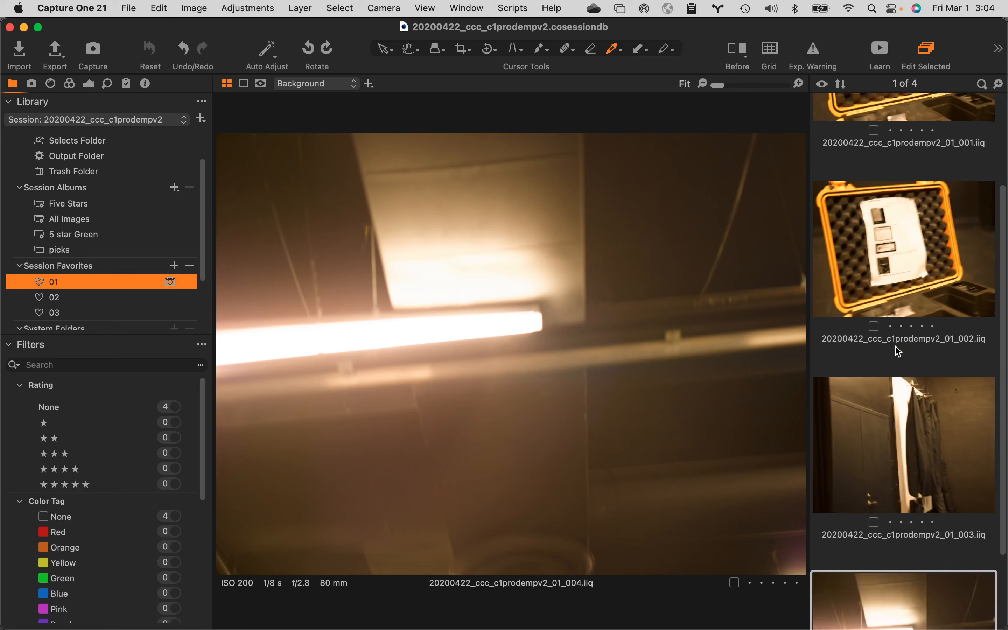
scroll(897, 352, "down", 2)
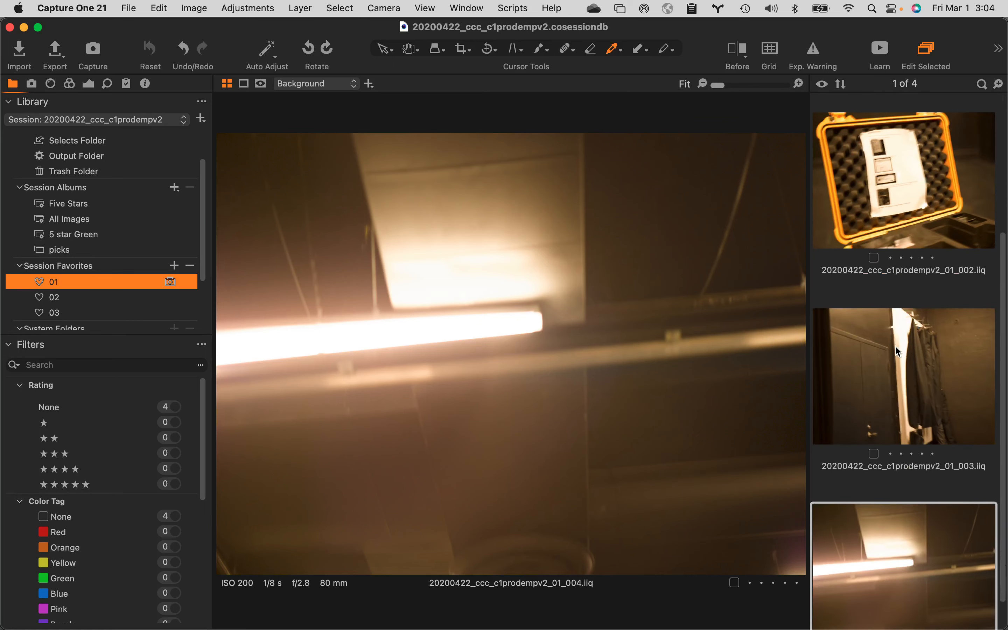
left_click(63, 302)
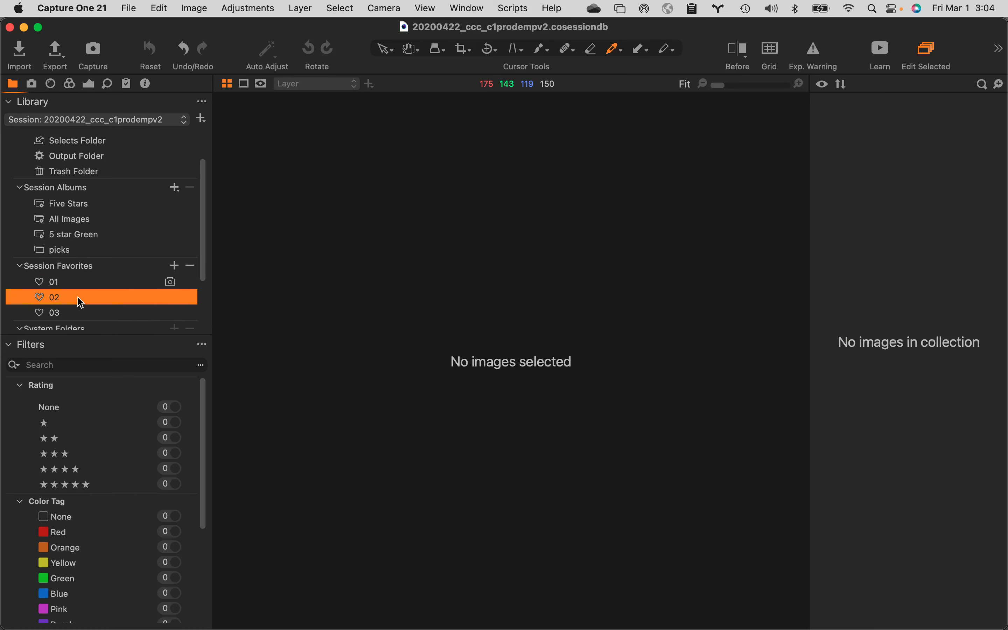
right_click(102, 303)
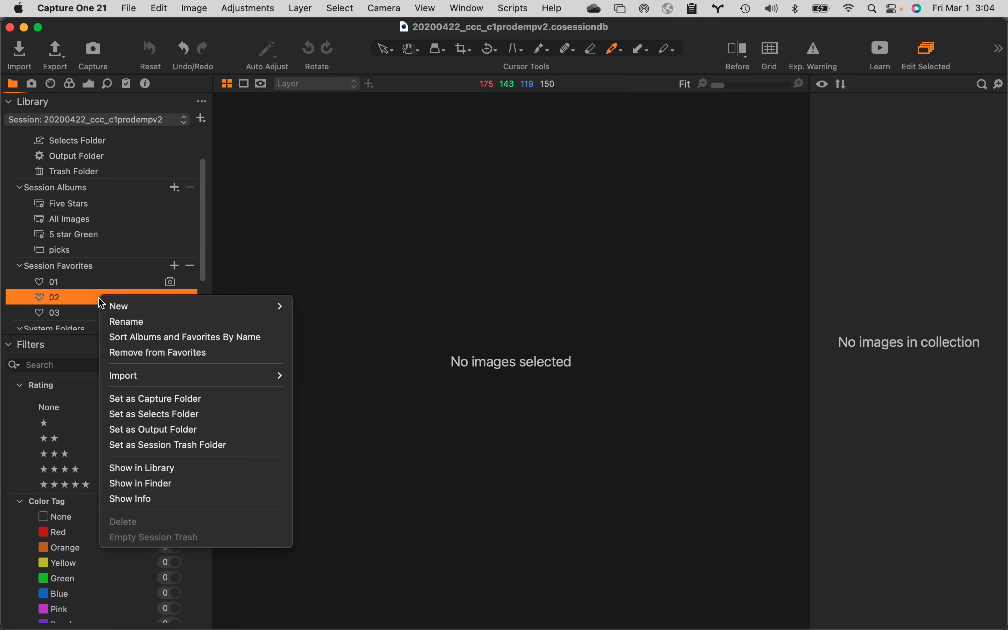
left_click(185, 403)
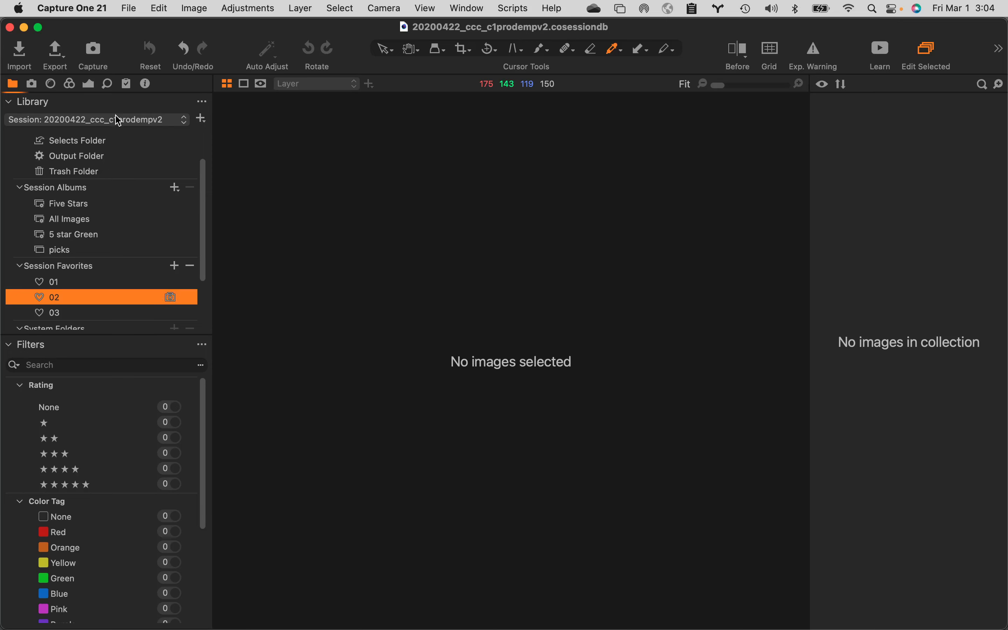
left_click(32, 85)
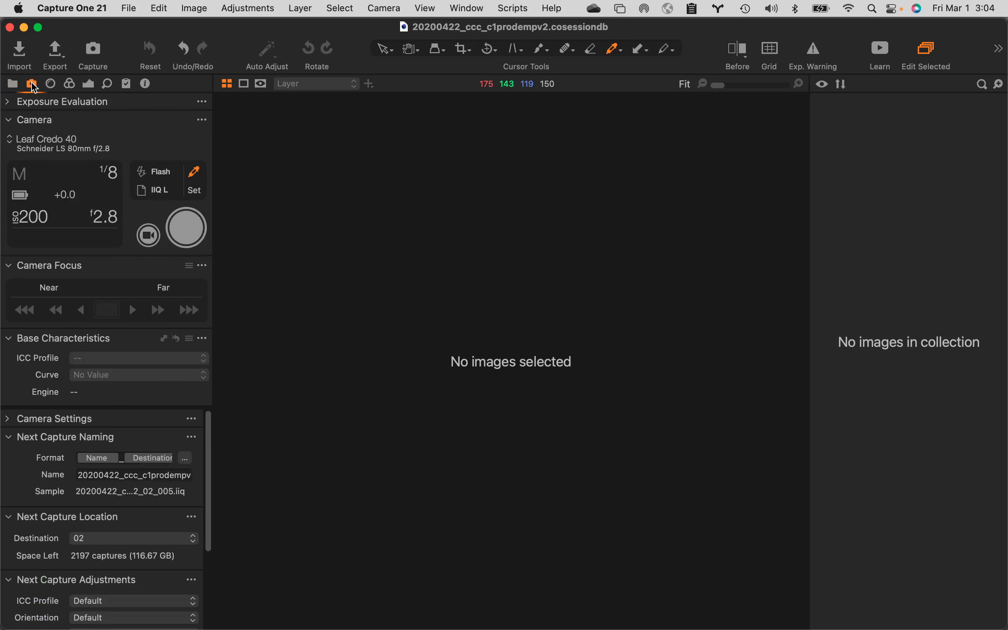
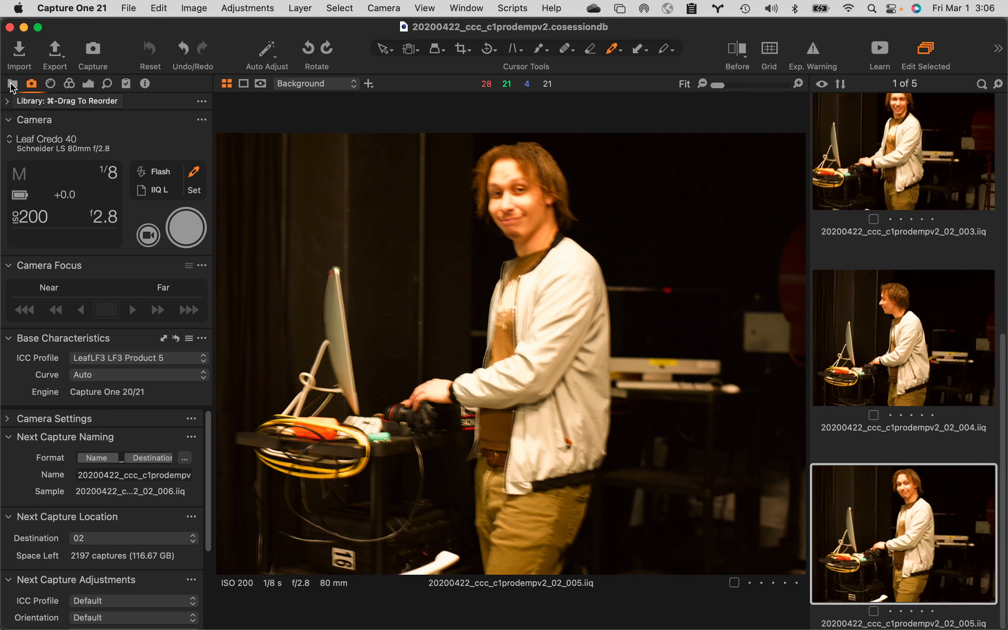
Step: Make the session favorite 01 the Capture Folder again and show its images
left_click(13, 86)
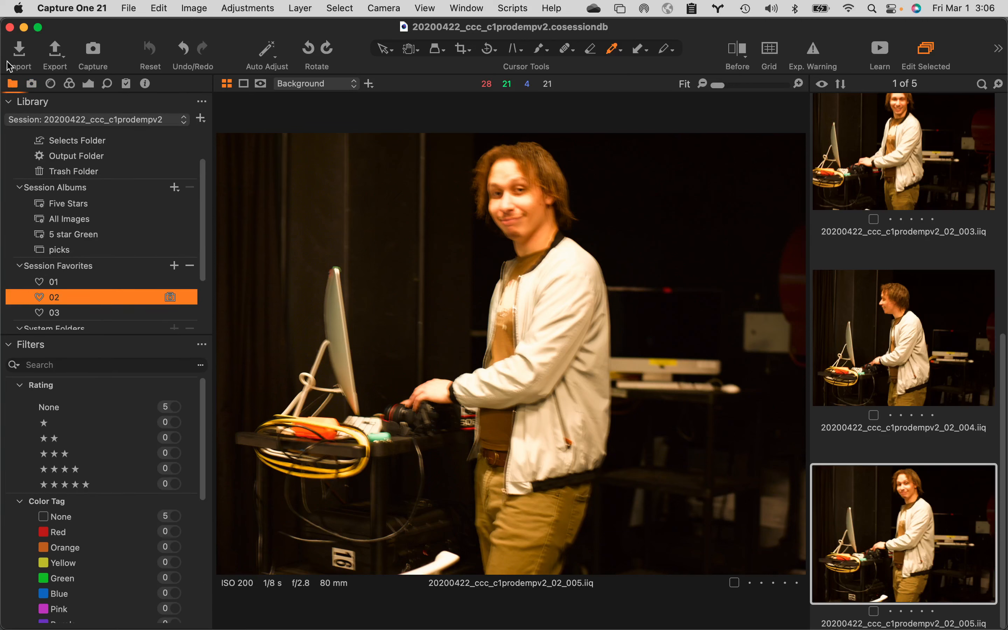
right_click(49, 286)
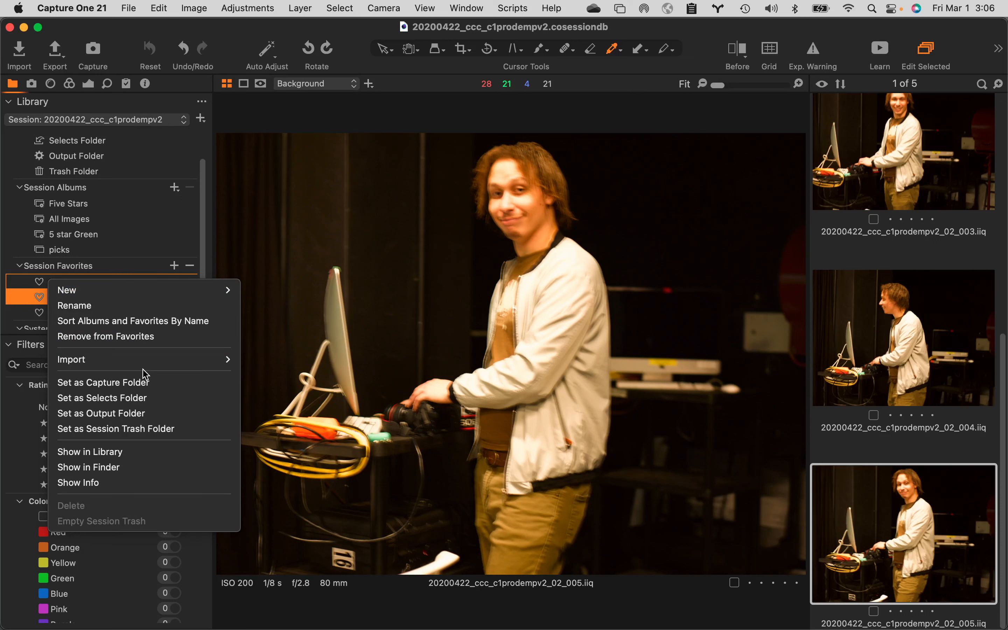
left_click(157, 389)
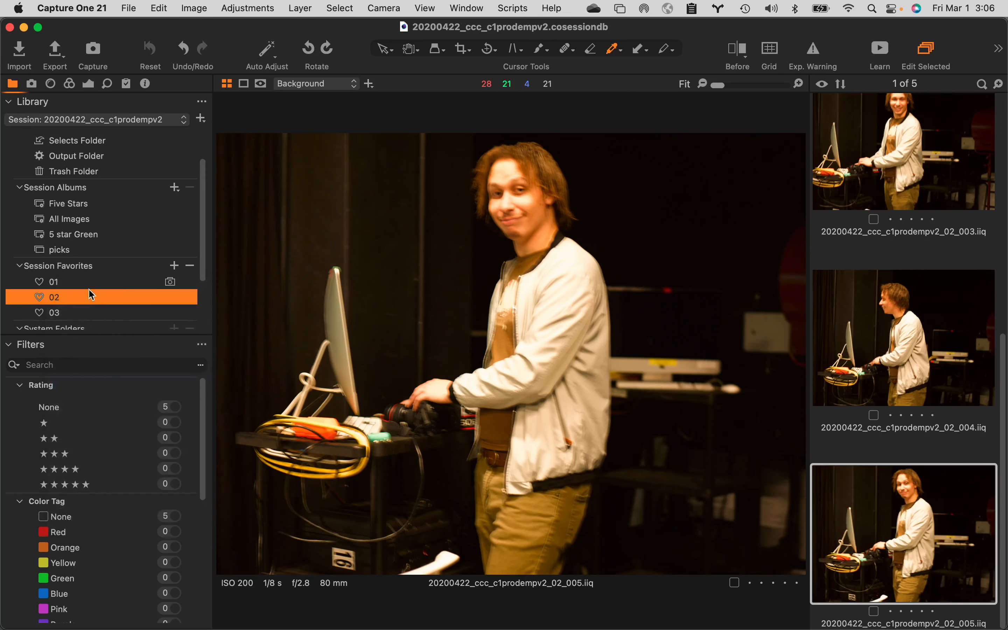
left_click(57, 283)
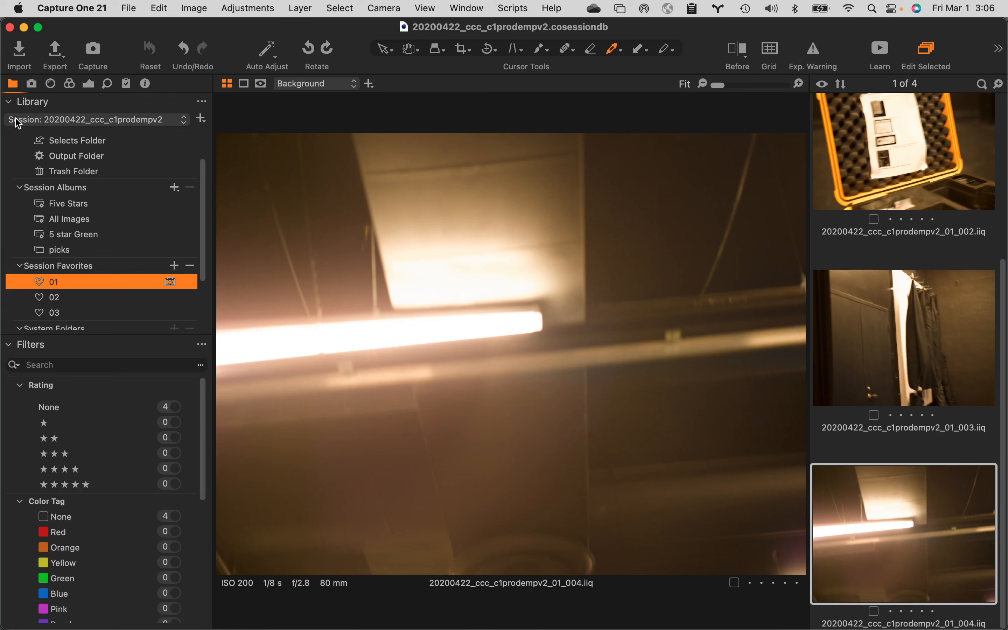
Step: Set the capture counter for Next Capture Naming to 5
left_click(32, 84)
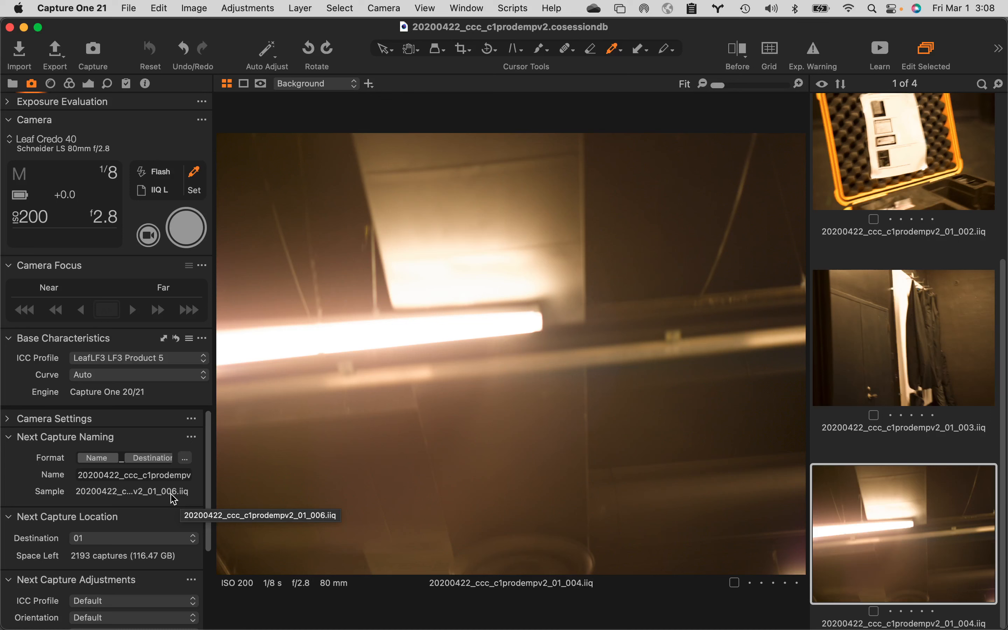
left_click(195, 441)
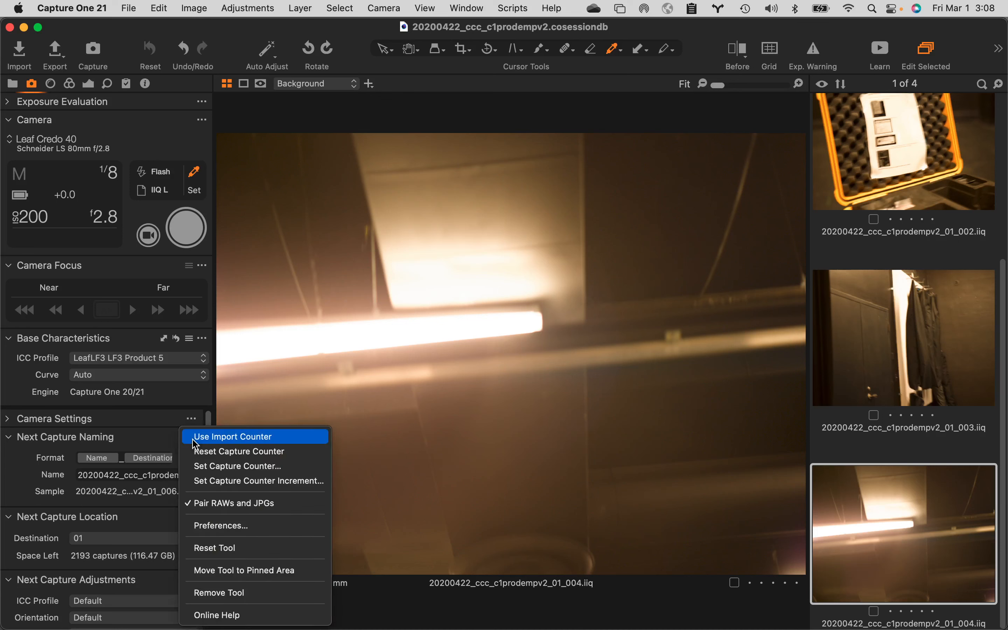
left_click(259, 466)
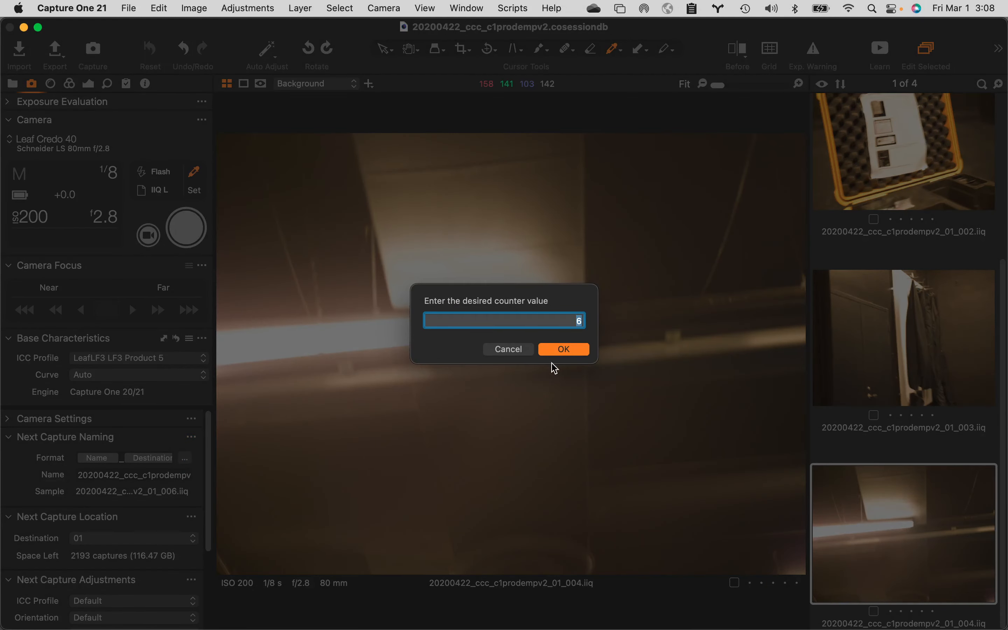
type("5")
left_click(568, 350)
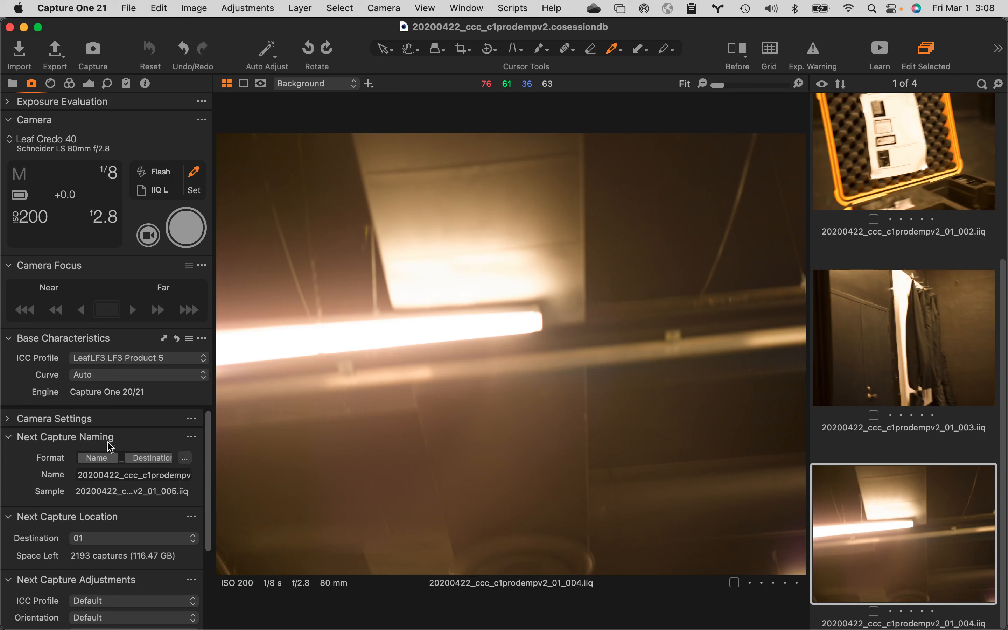
Step: Set the capture counter increment for Next Capture Naming to 2
left_click(193, 443)
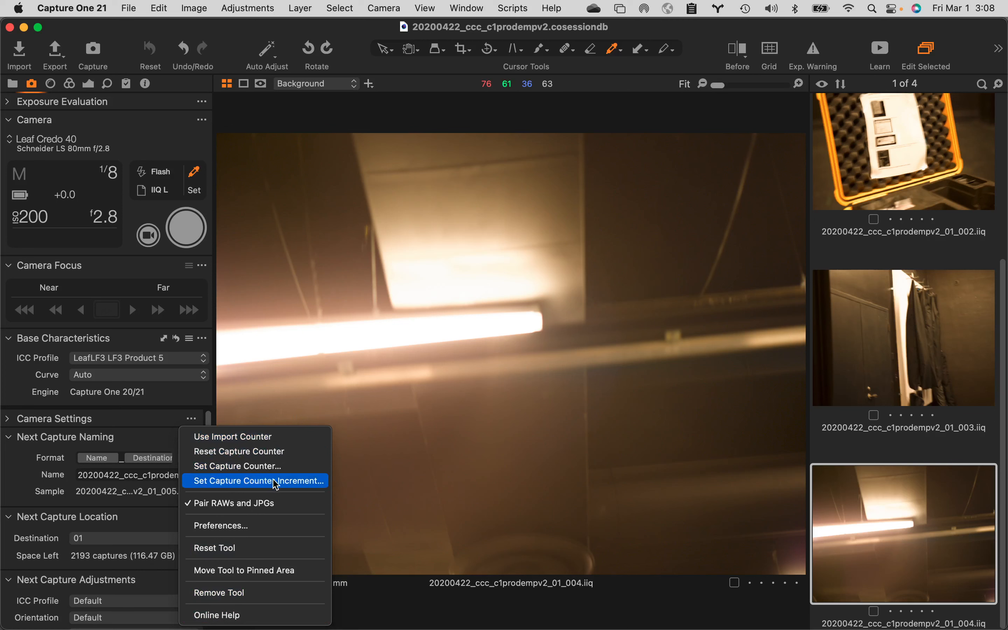
left_click(293, 482)
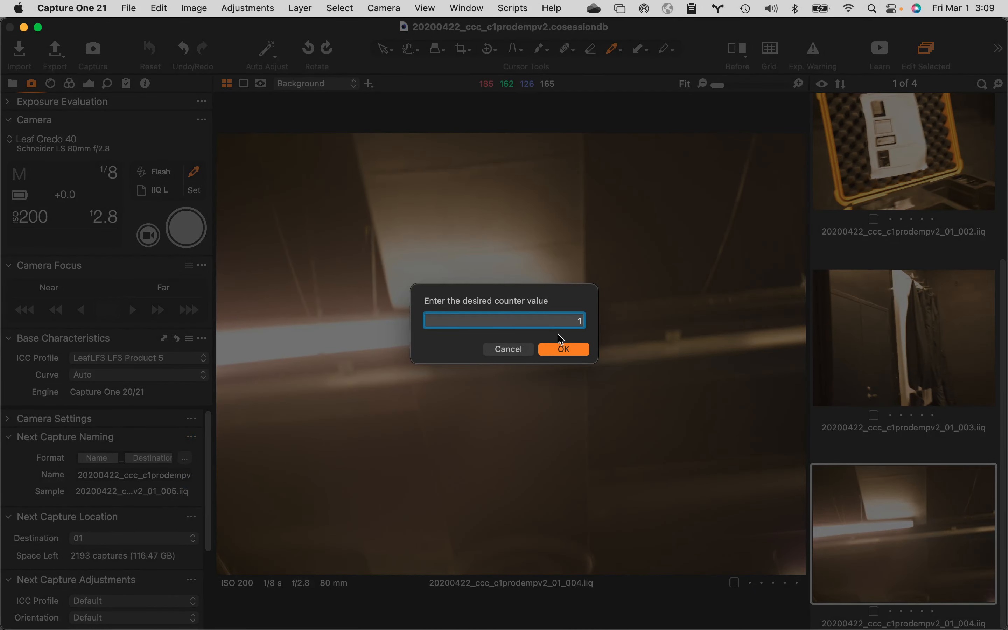
key("BackSpace")
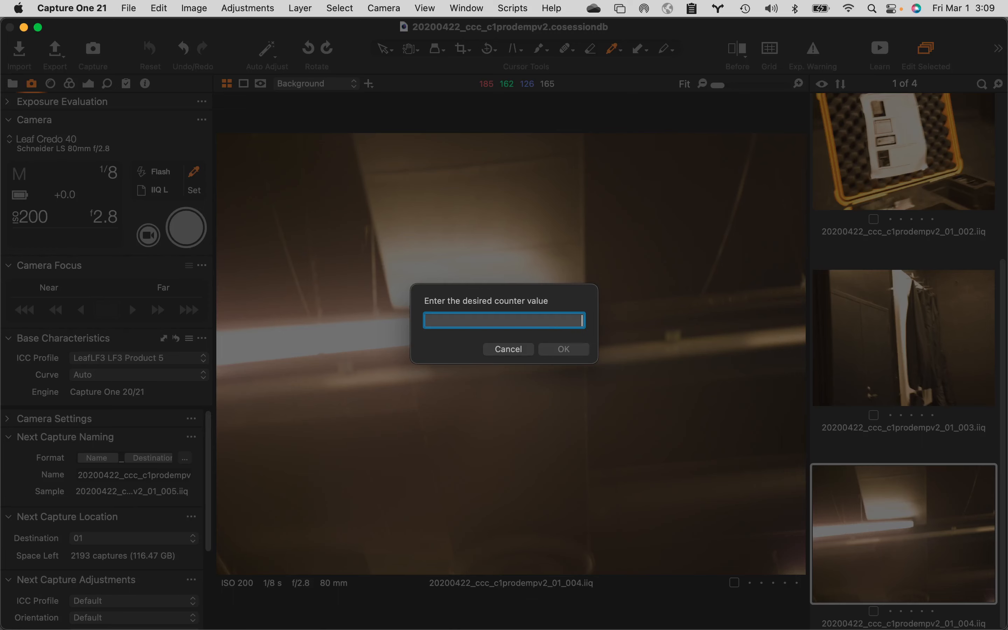
type("2")
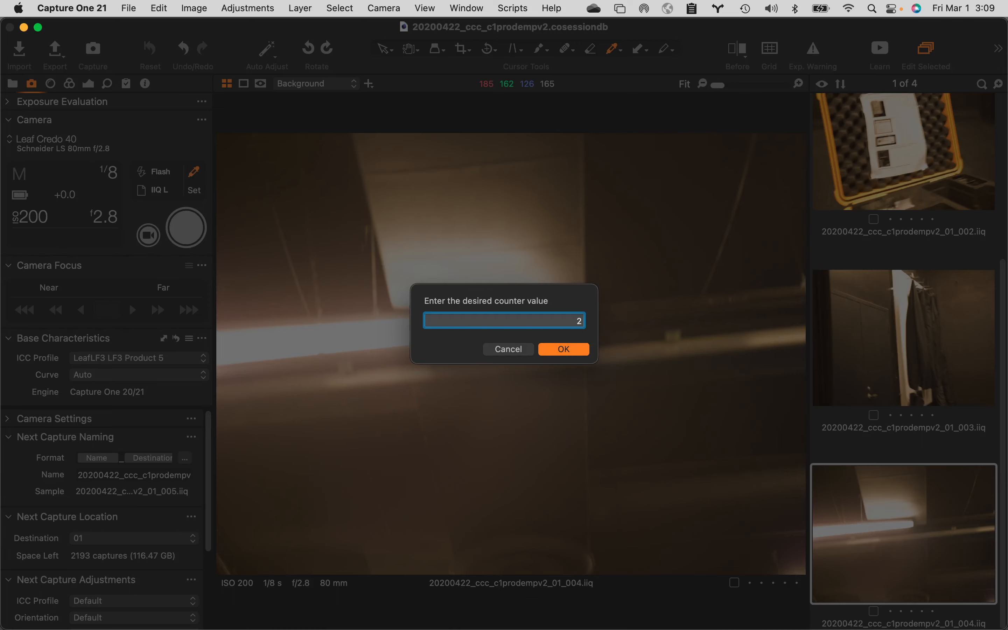
left_click(572, 350)
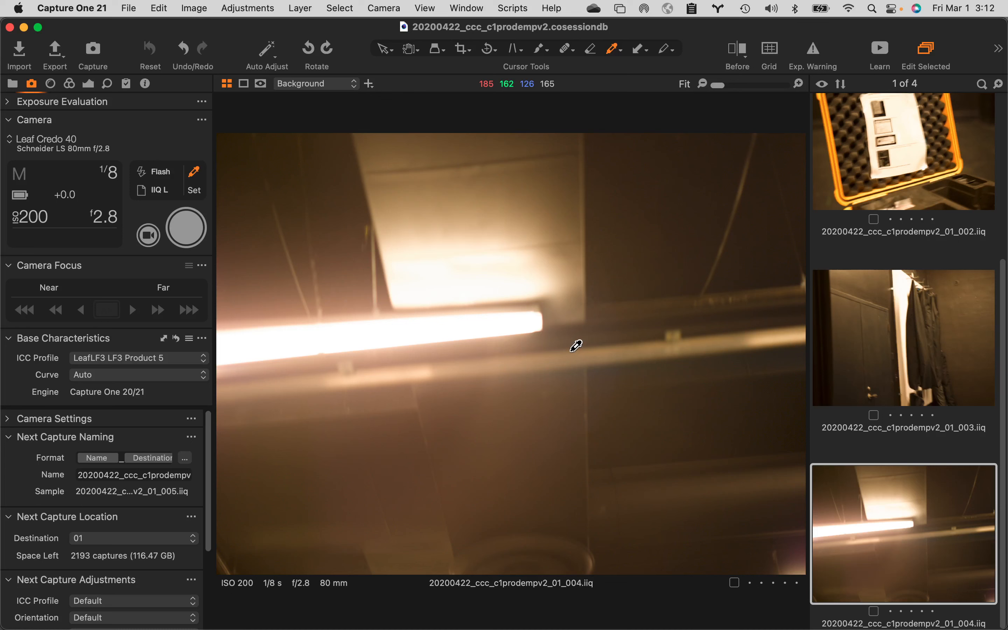
Step: Set the session favorite 03 as the Capture Folder
left_click(9, 84)
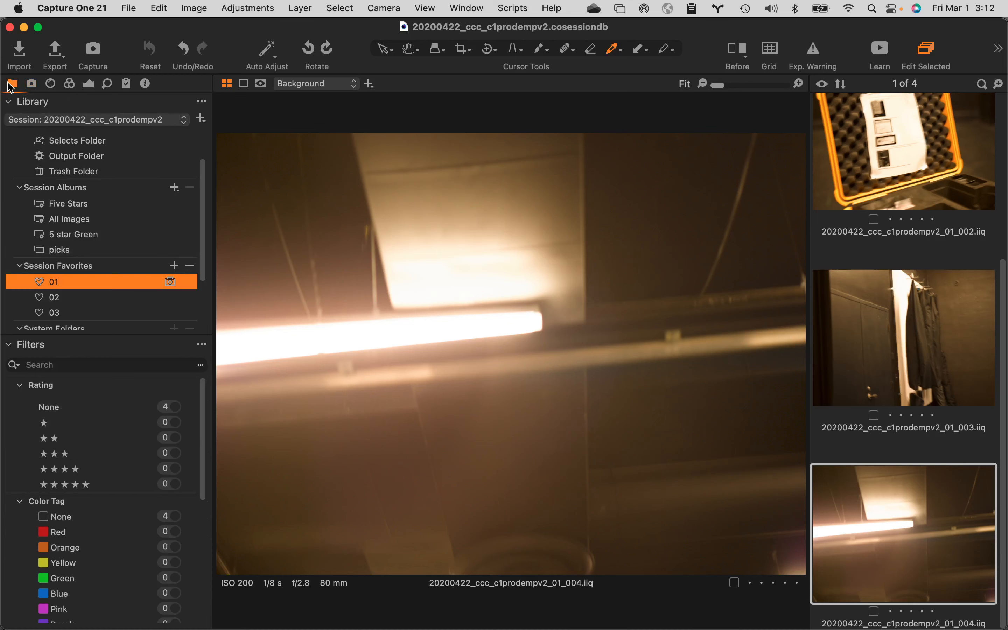
right_click(58, 313)
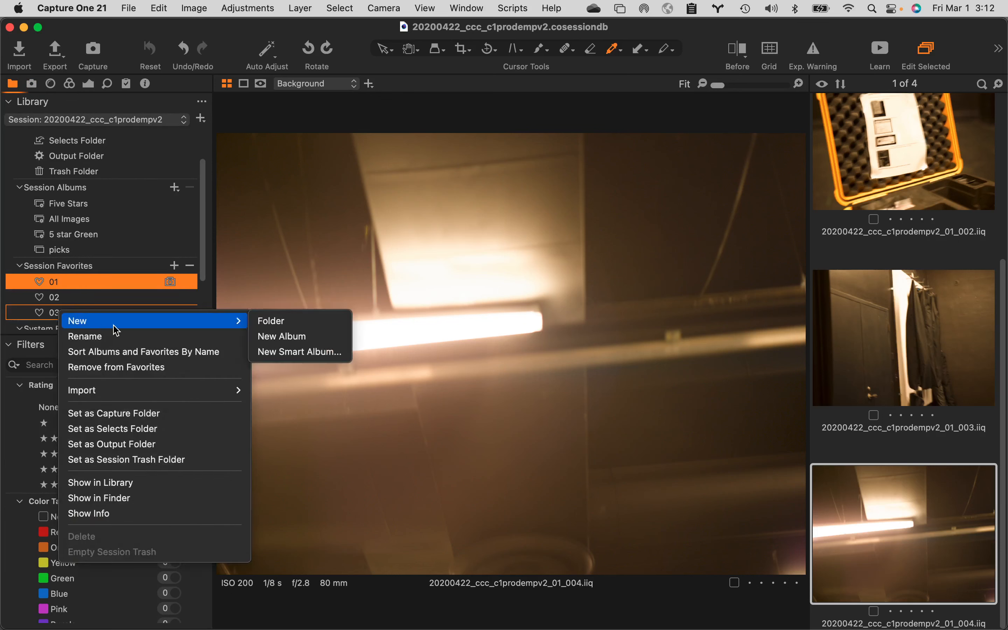
left_click(136, 413)
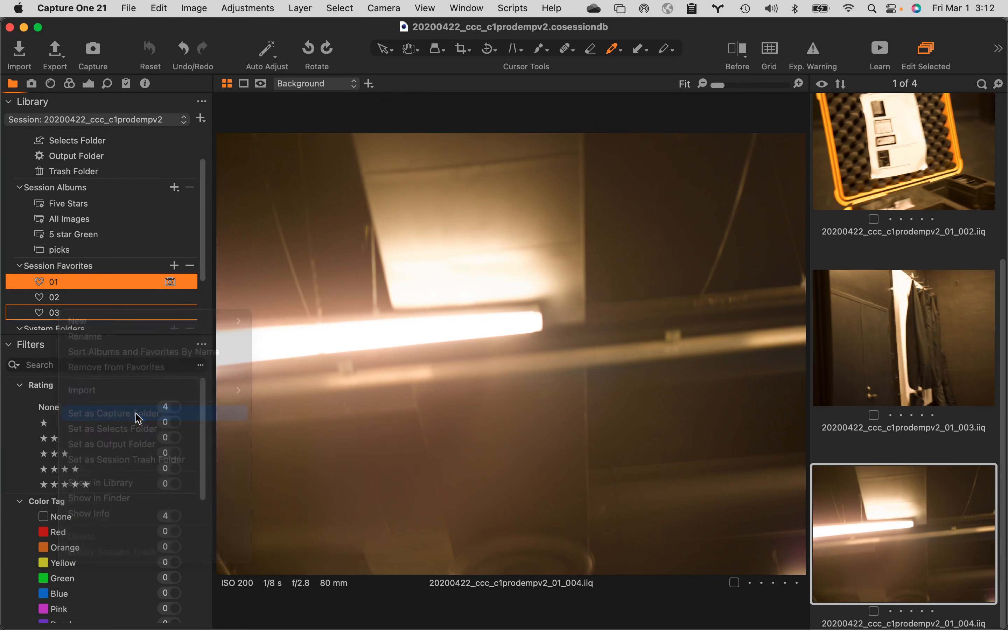
Step: Reset the capture counter for Next Capture Naming and confirm a capture counter increment of 2
left_click(33, 84)
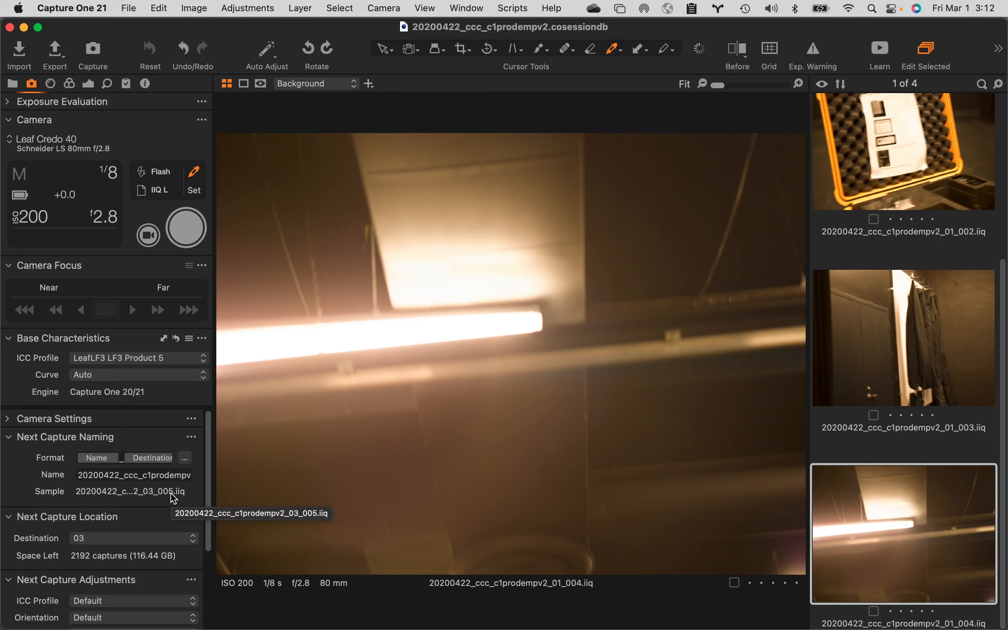
left_click(192, 438)
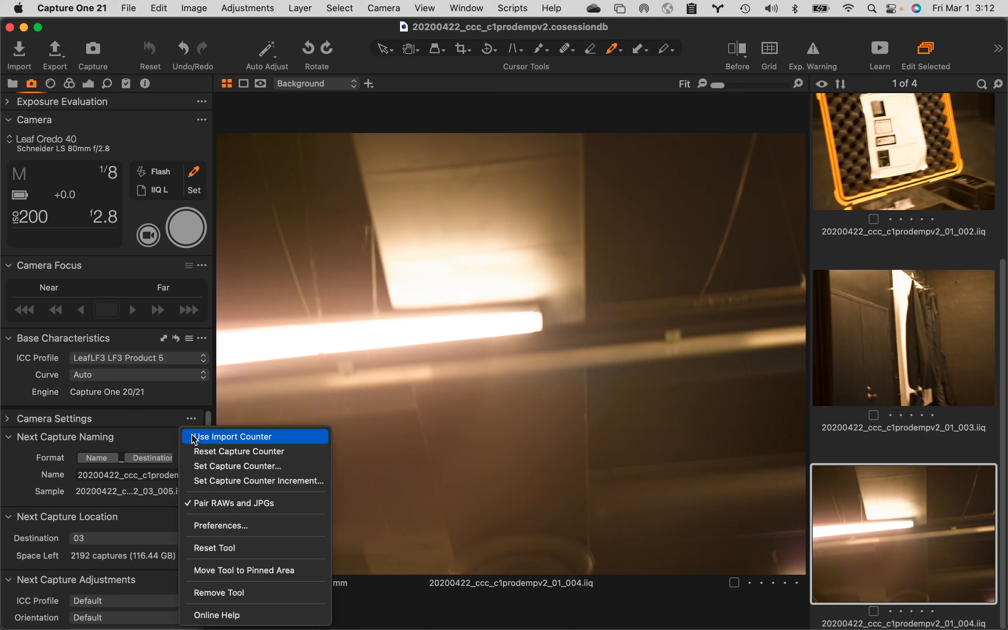
left_click(219, 452)
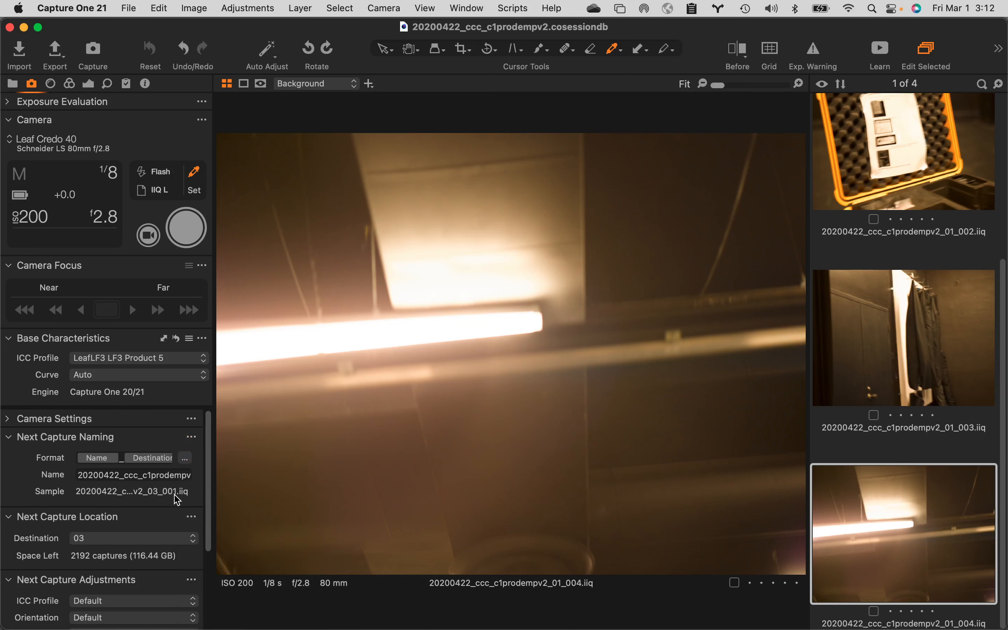
left_click(193, 438)
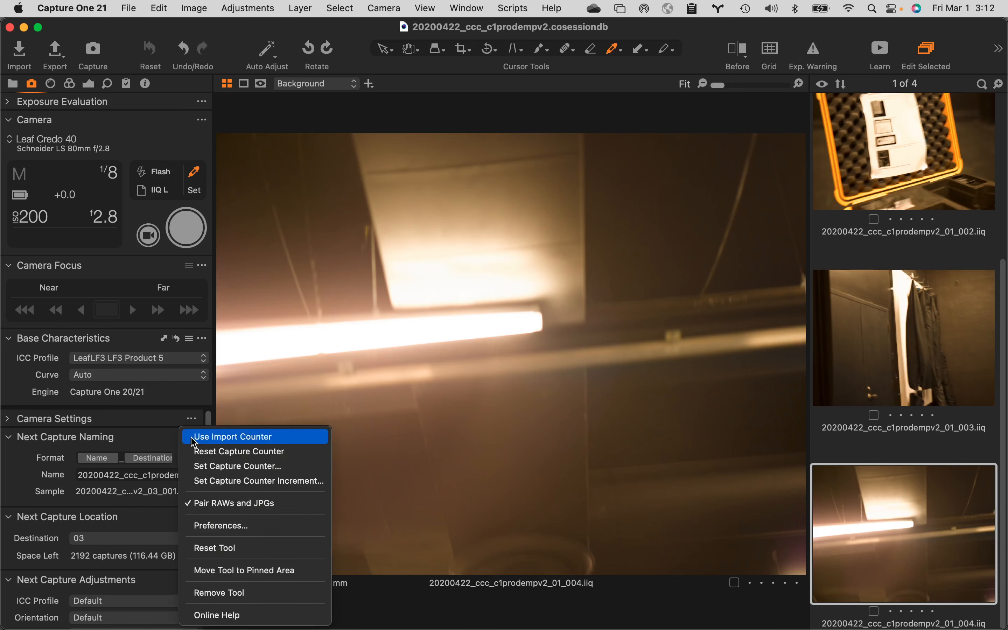
left_click(233, 481)
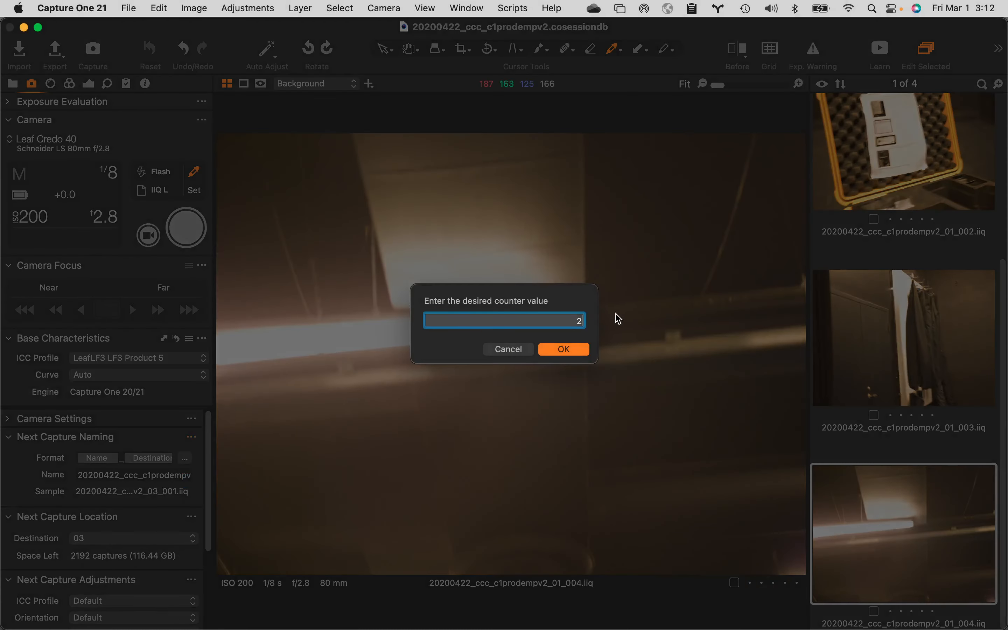
left_click(565, 350)
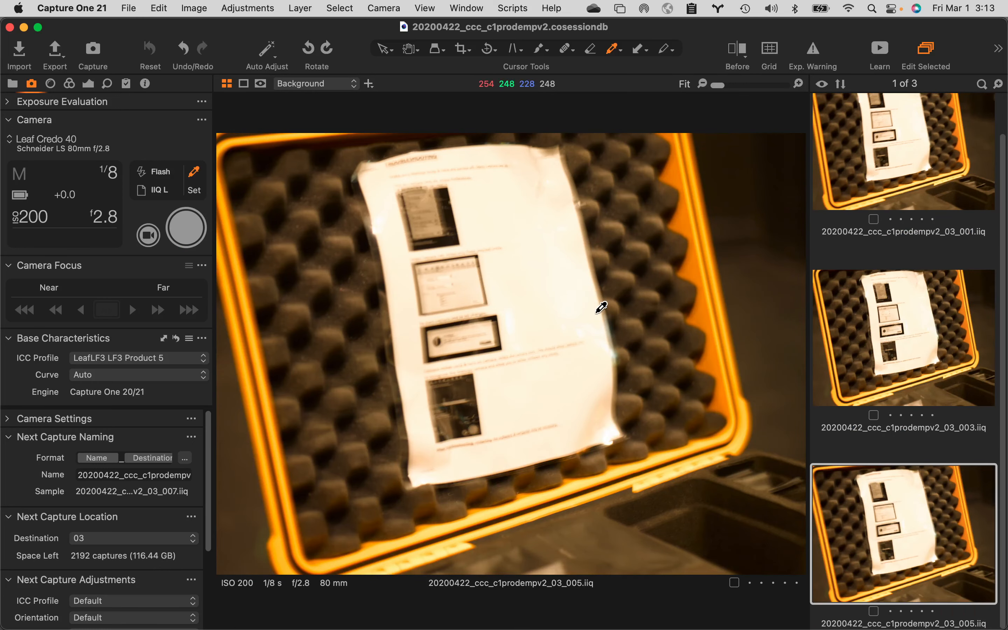
Step: Set the capture counter for Next Capture Naming to 2 to shoot the even-numbered frames
left_click(191, 437)
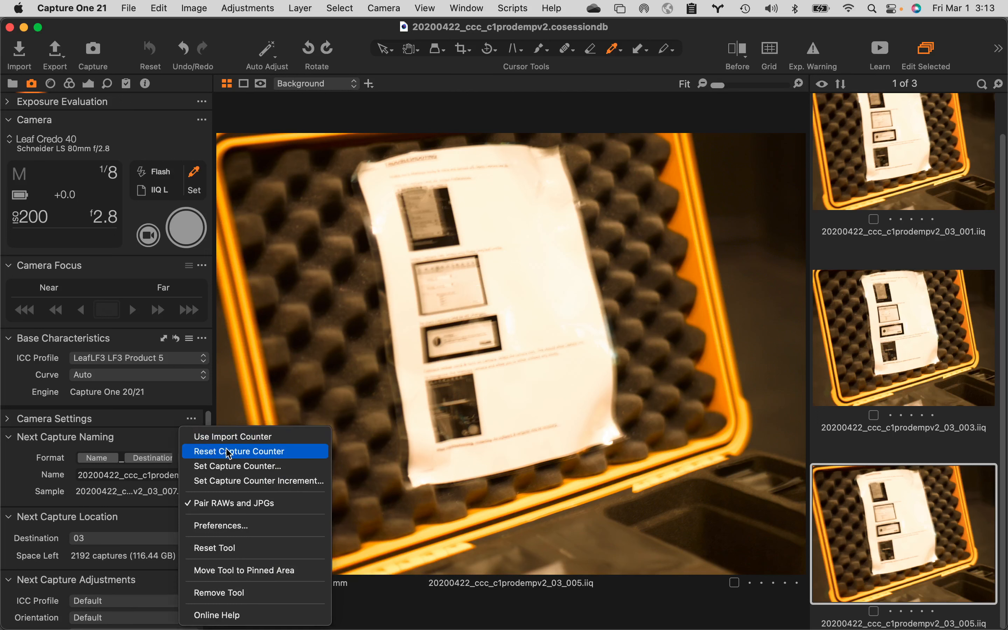
left_click(242, 470)
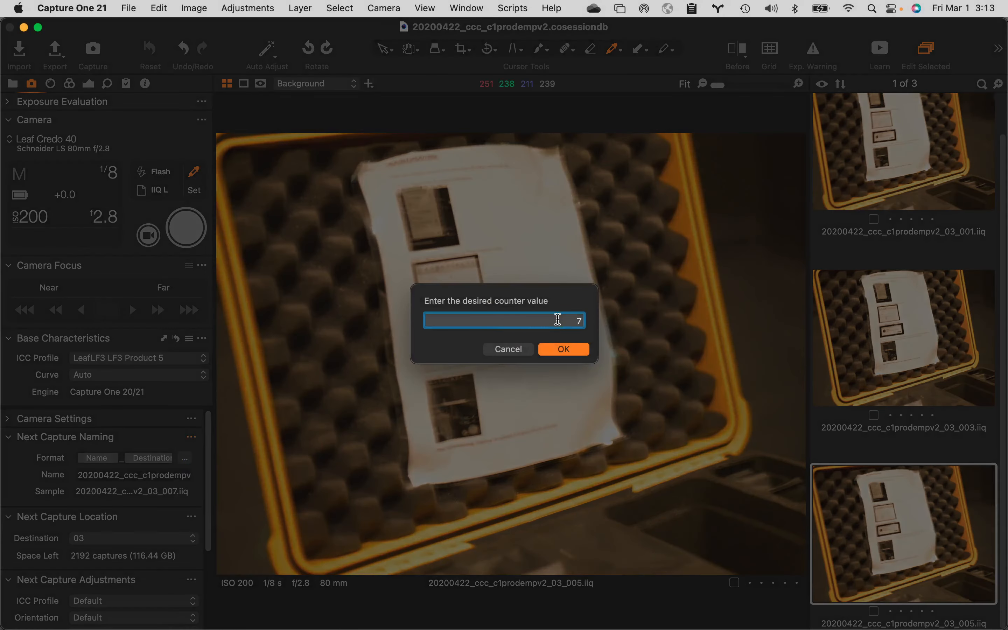
key("BackSpace")
type("2")
left_click(579, 355)
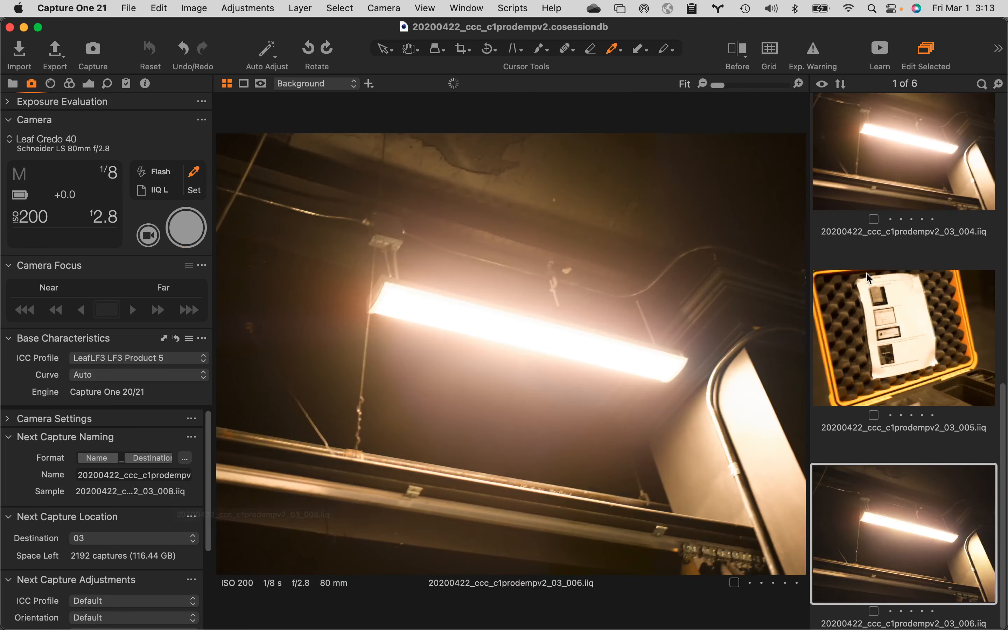
Step: Review the numbering of the odd and even captures in folder 03, from the first frame to the last
scroll(951, 225, "up", 10)
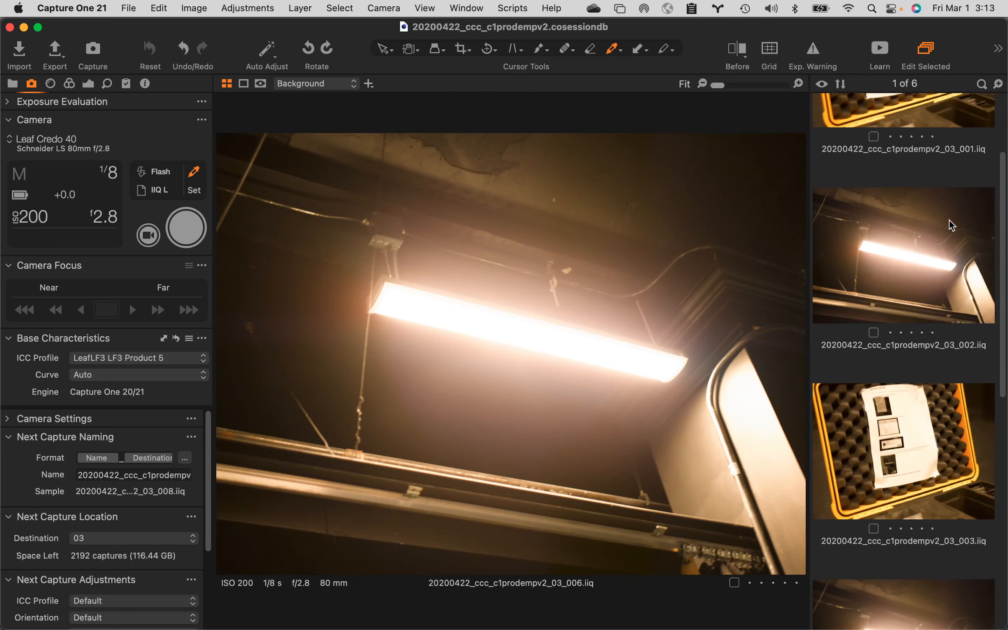
scroll(937, 263, "up", 4)
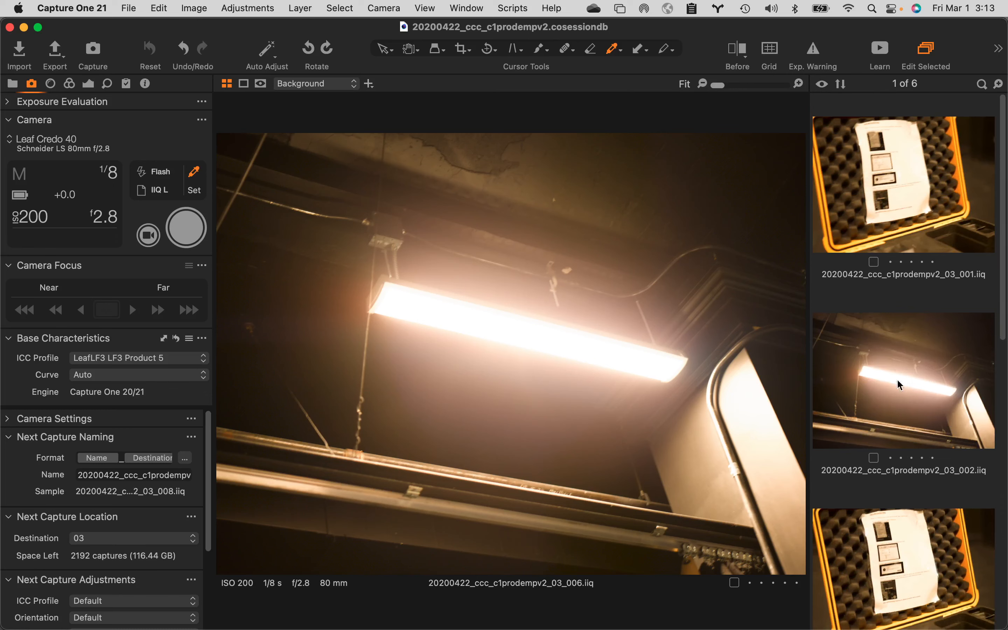
scroll(919, 418, "down", 3)
scroll(920, 422, "down", 12)
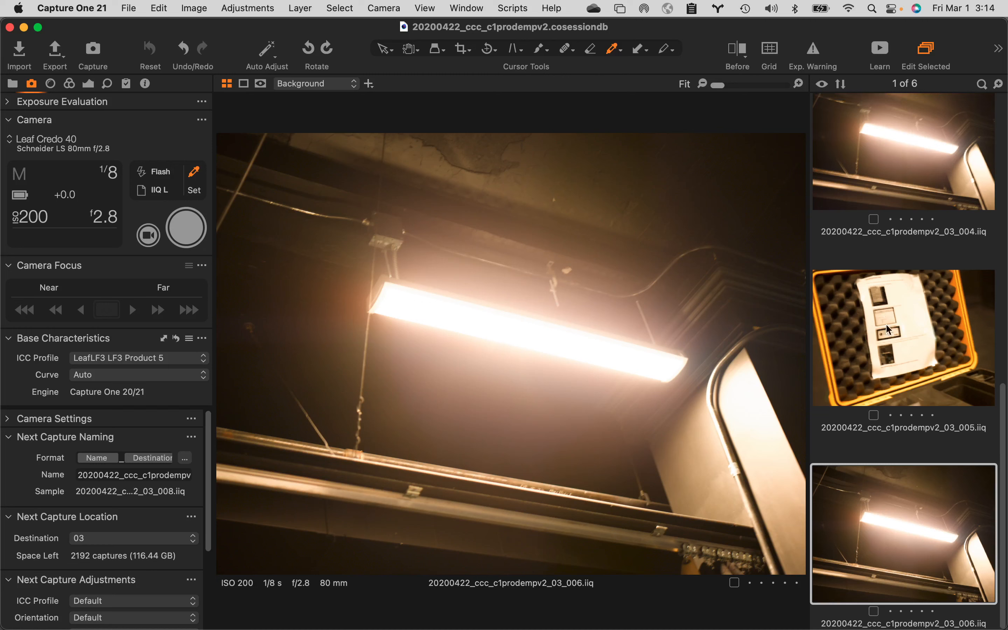
scroll(882, 271, "up", 12)
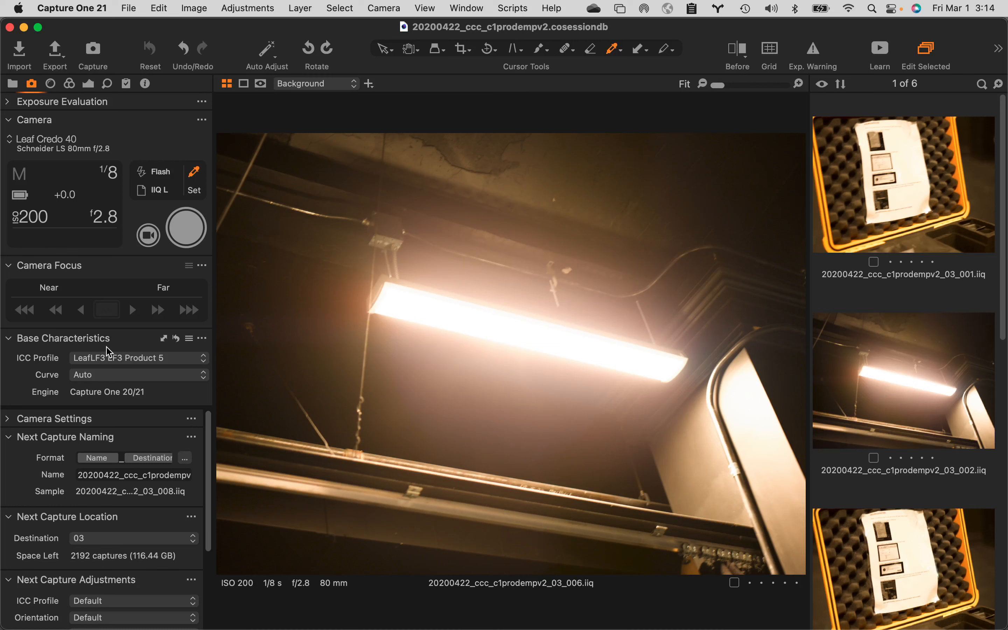
Step: Set the capture counter increment for Next Capture Naming to 1
left_click(191, 437)
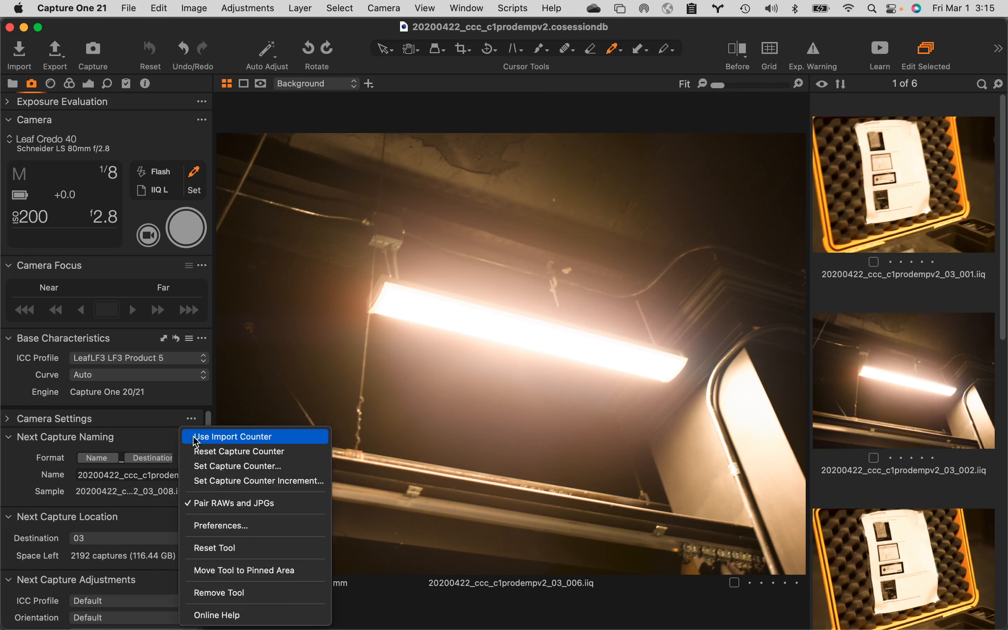
left_click(252, 481)
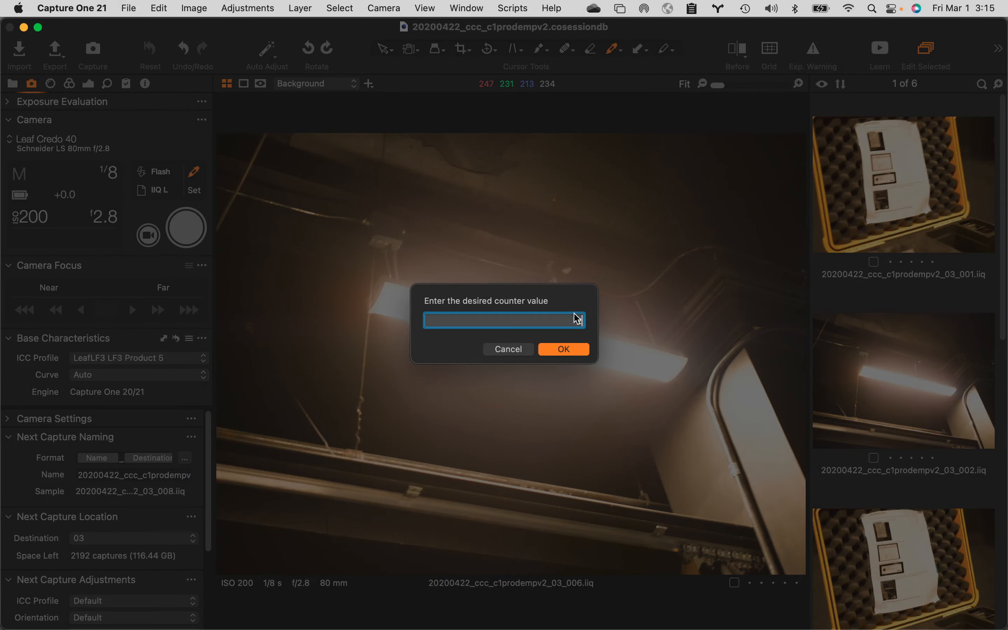
left_click_drag(575, 321, 600, 323)
type("1")
left_click(565, 349)
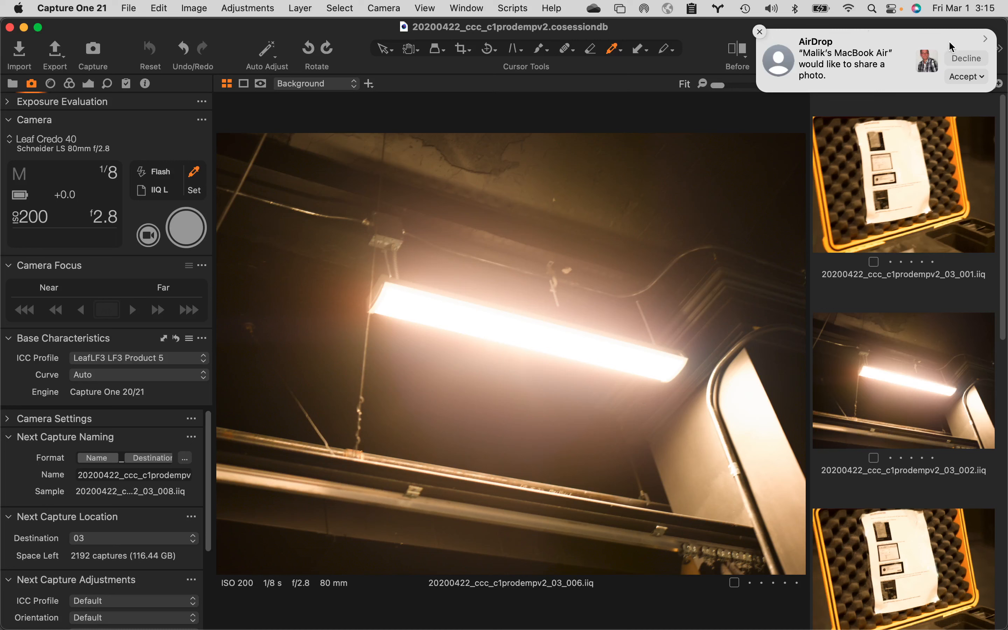
Step: Accept the incoming AirDrop photo, save it to Downloads and open it
left_click(977, 76)
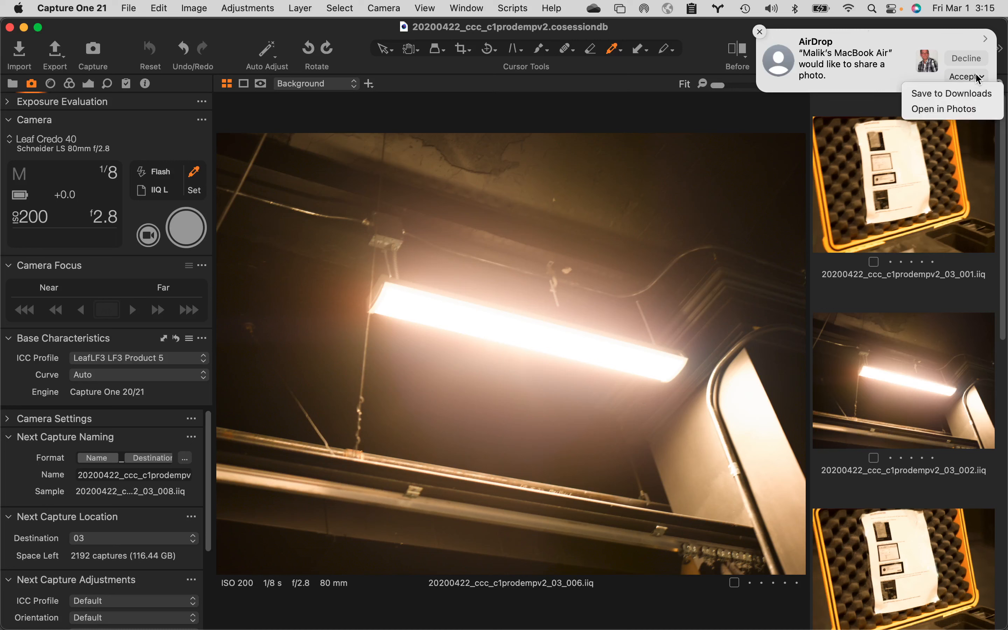
left_click(954, 93)
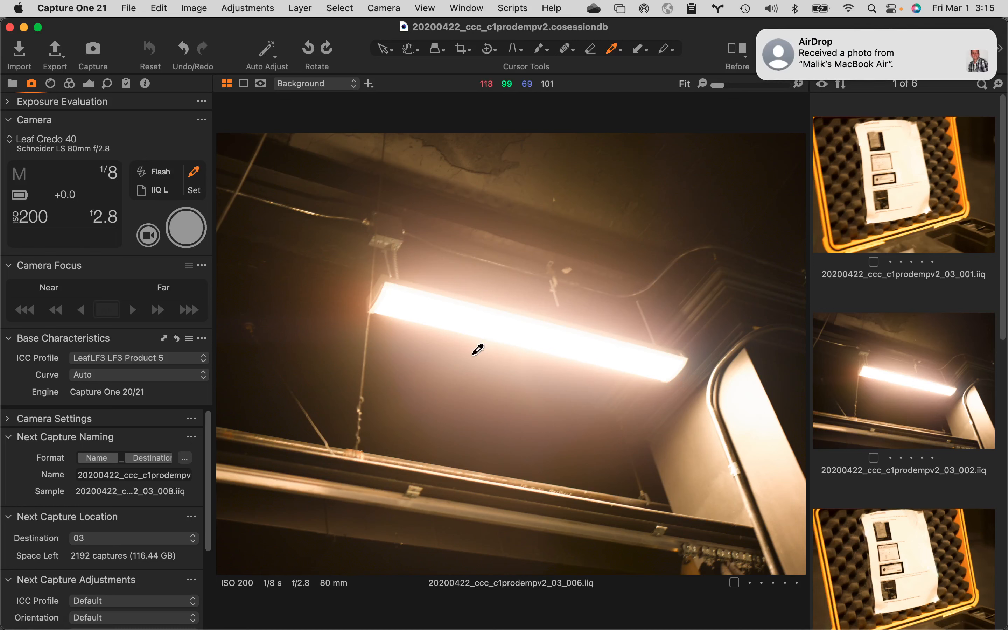
mouse_move(824, 63)
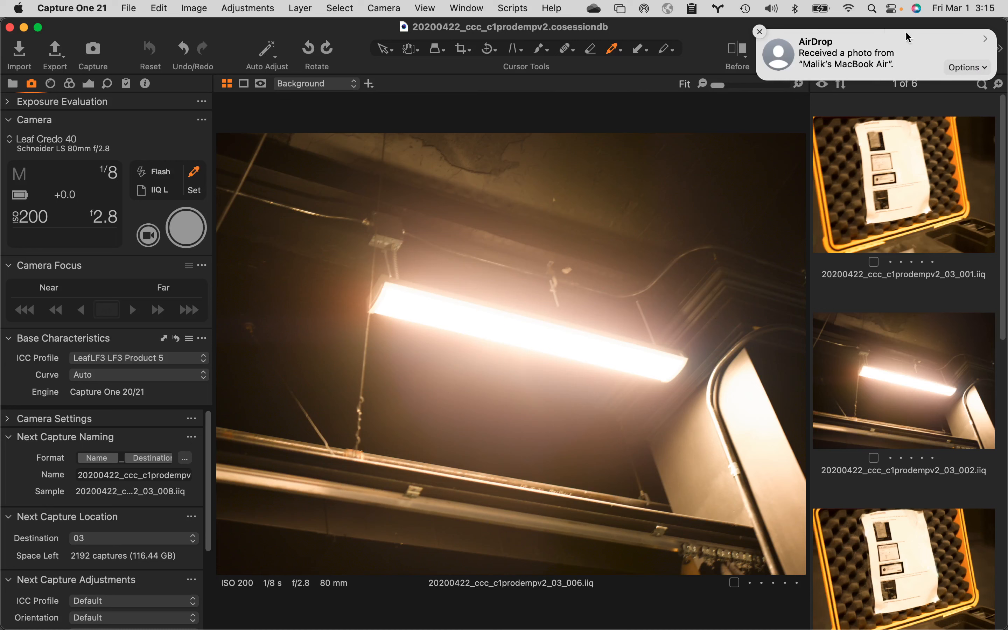
left_click(975, 70)
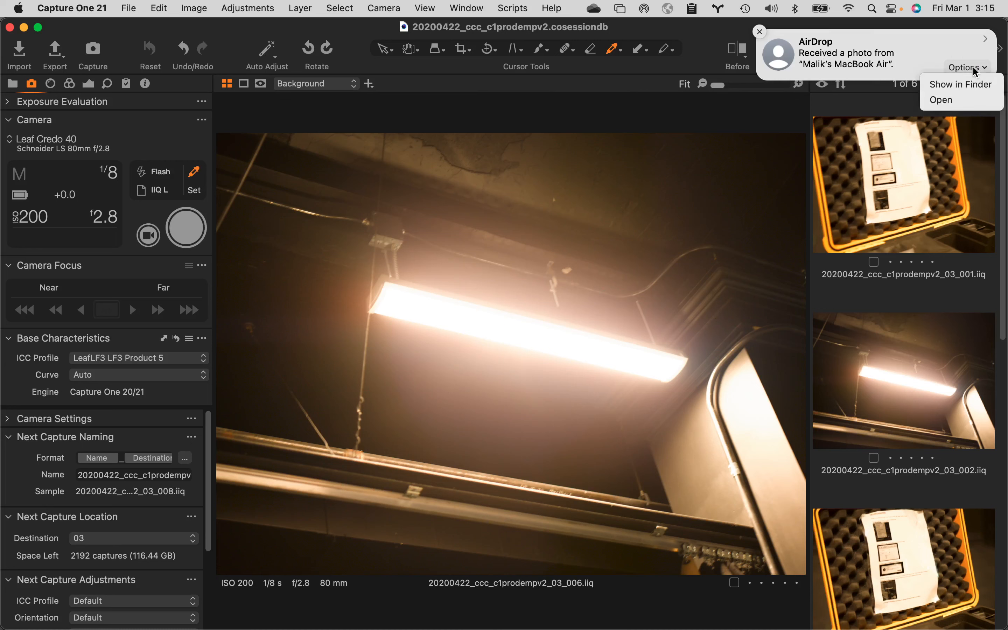
left_click(943, 101)
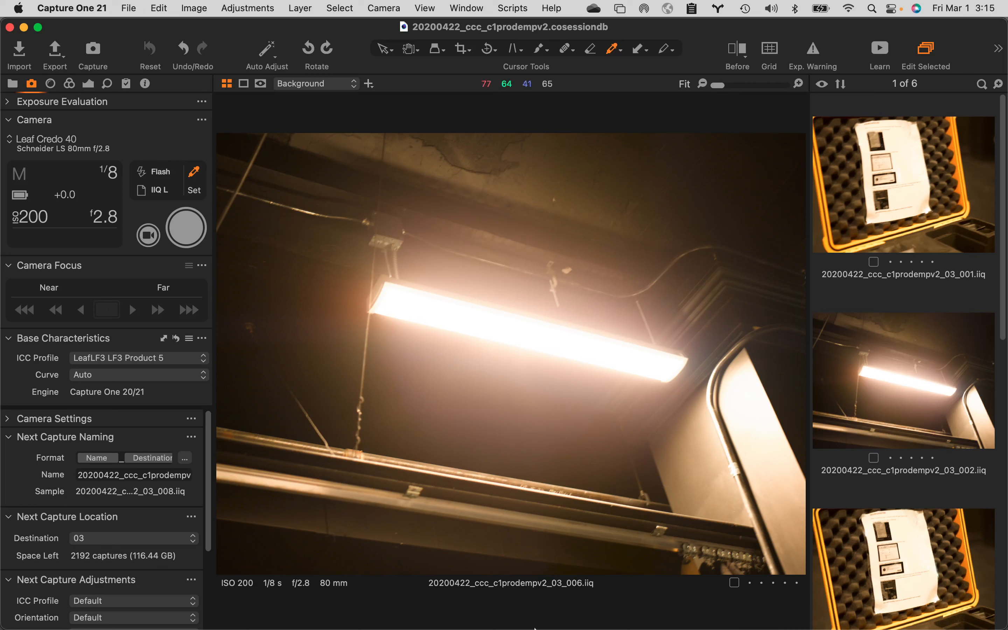
Step: Open the received photo in Photoshop using its embedded color profile, and switch back to Capture One
mouse_move(505, 627)
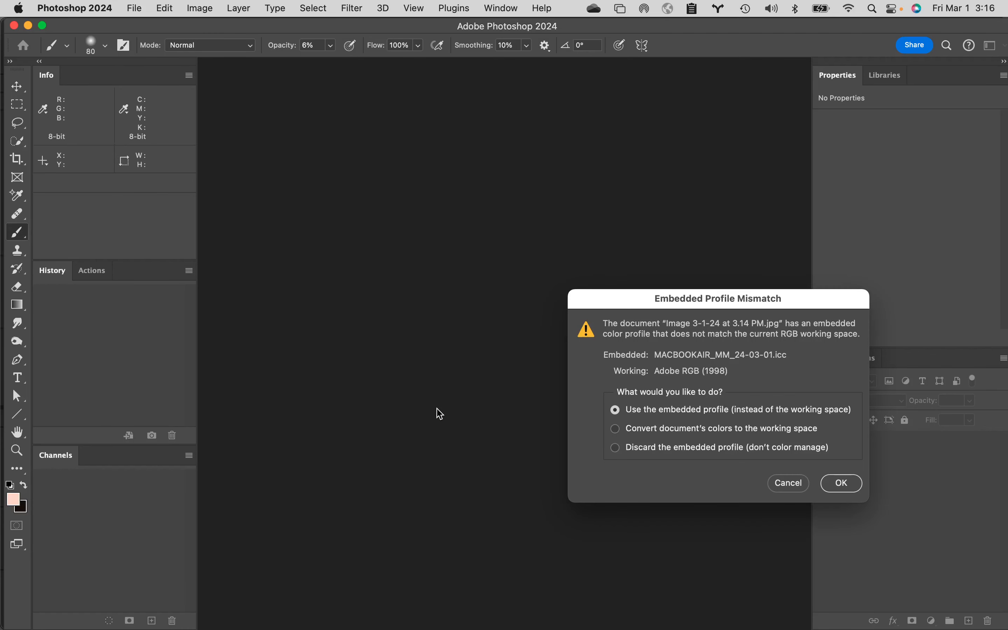
left_click(859, 486)
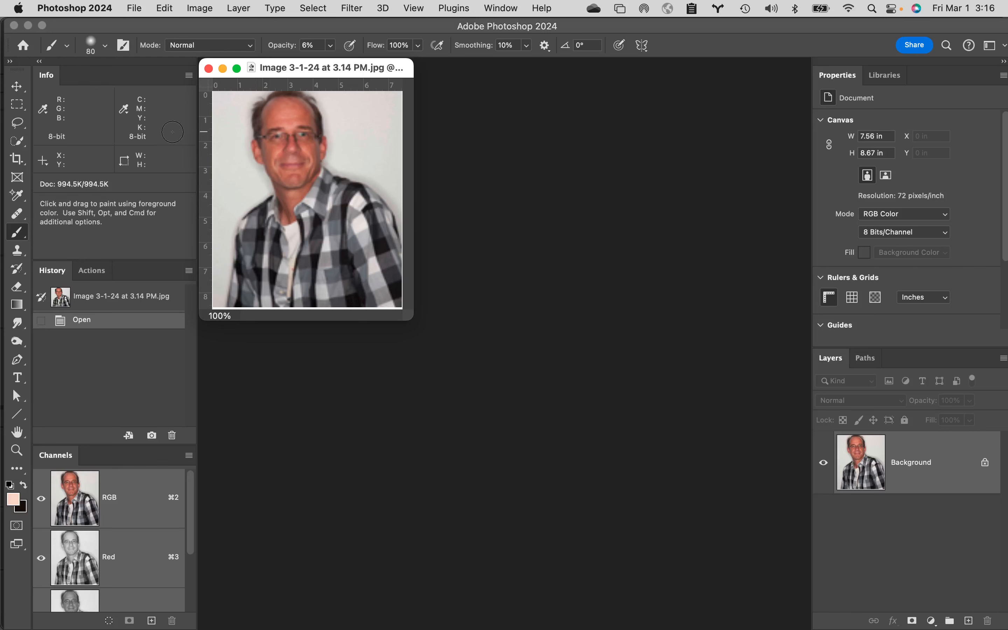
left_click(66, 5)
left_click(173, 185)
key("super+Tab")
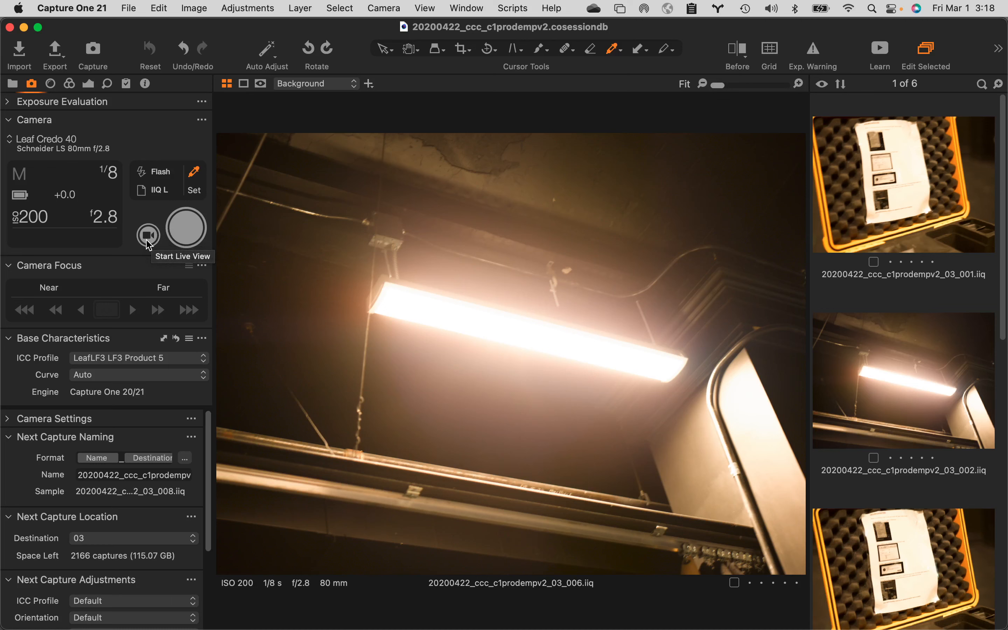
Step: Start Live View, enlarge its window over the viewer and expand the Live View Navigator
left_click(149, 236)
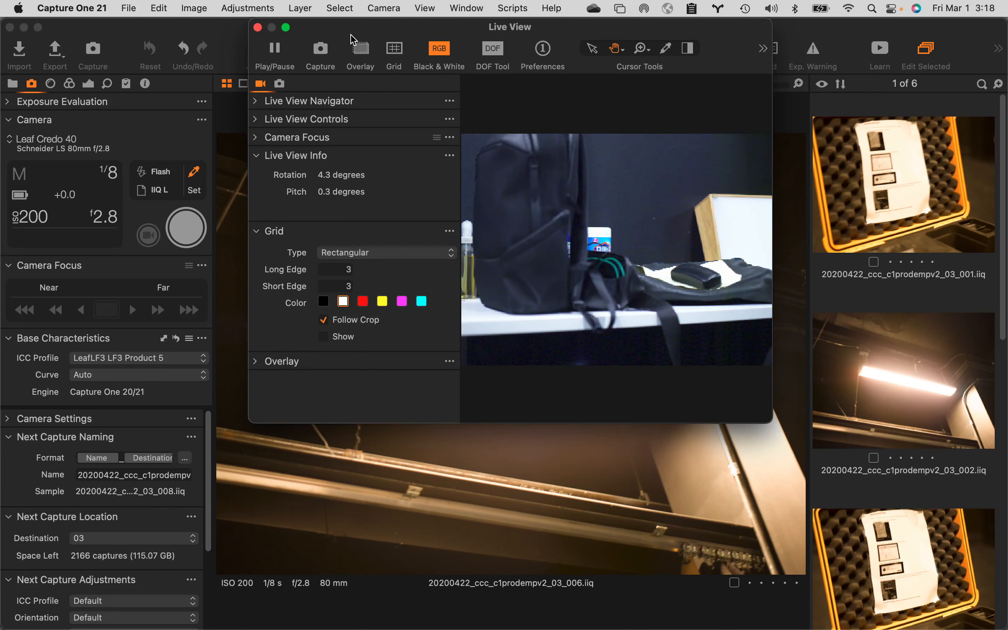
left_click_drag(350, 37, 258, 92)
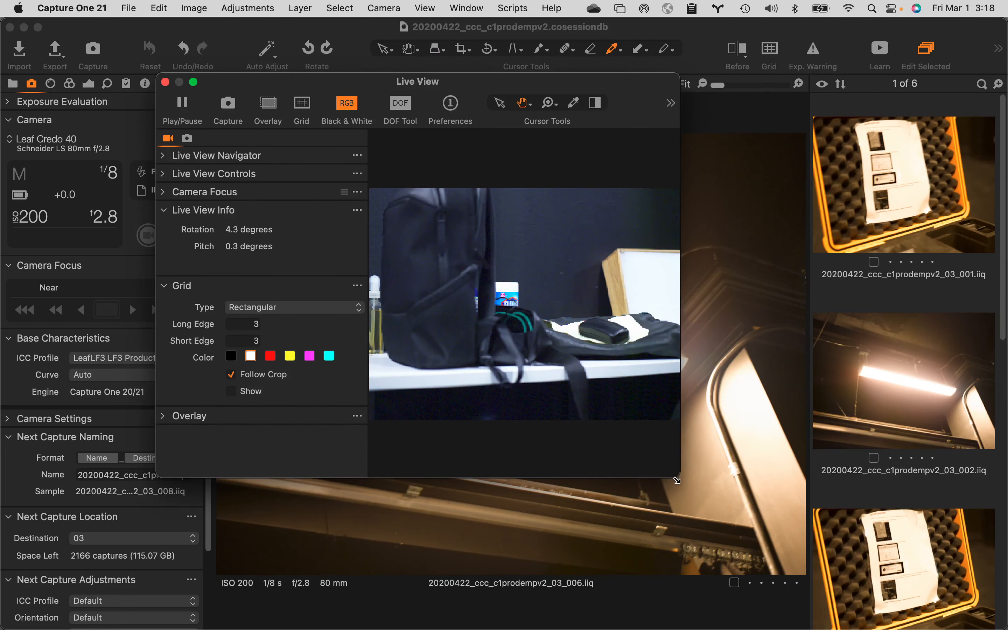
left_click_drag(677, 480, 965, 584)
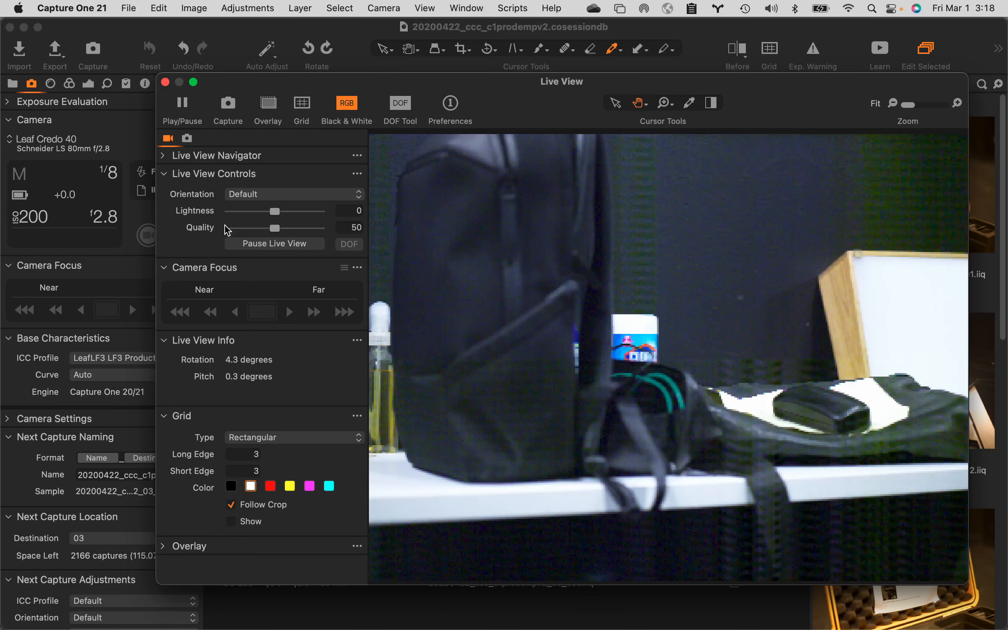
left_click(169, 155)
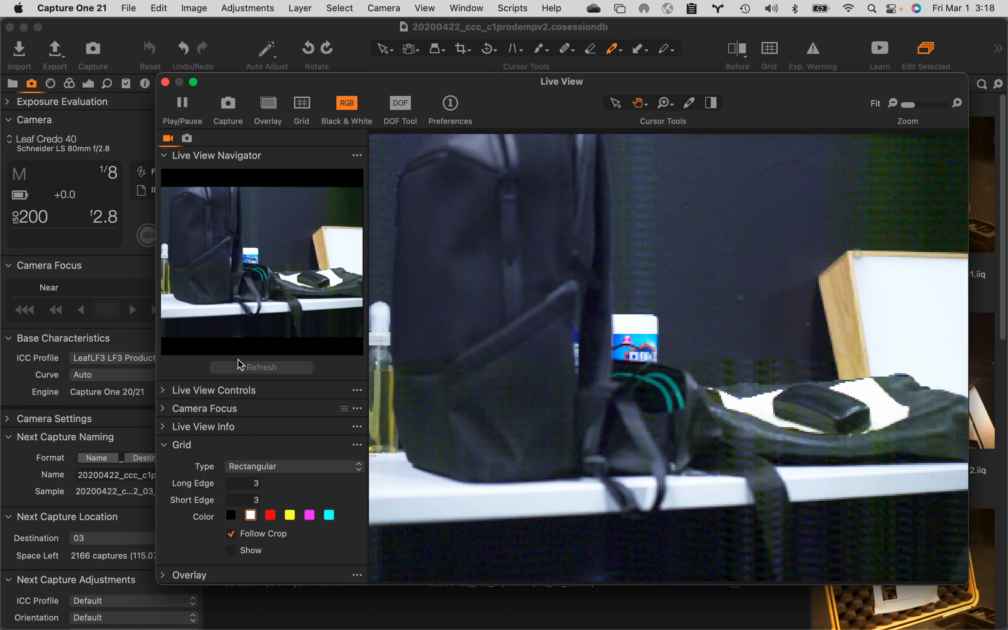
Step: Set the camera's ISO to 800 from the camera controls inside the Live View window
left_click(188, 139)
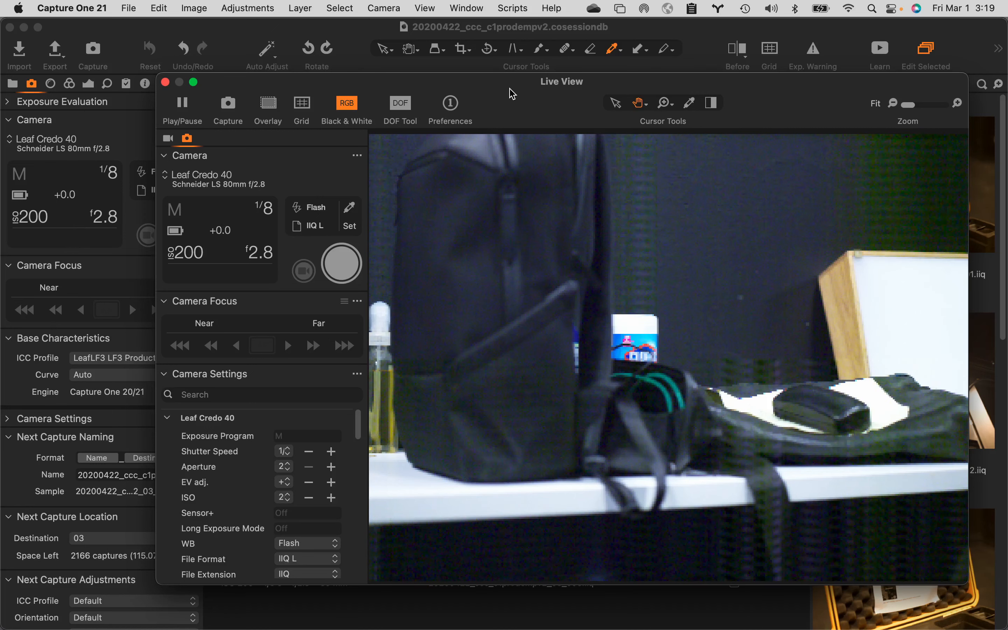
left_click(181, 260)
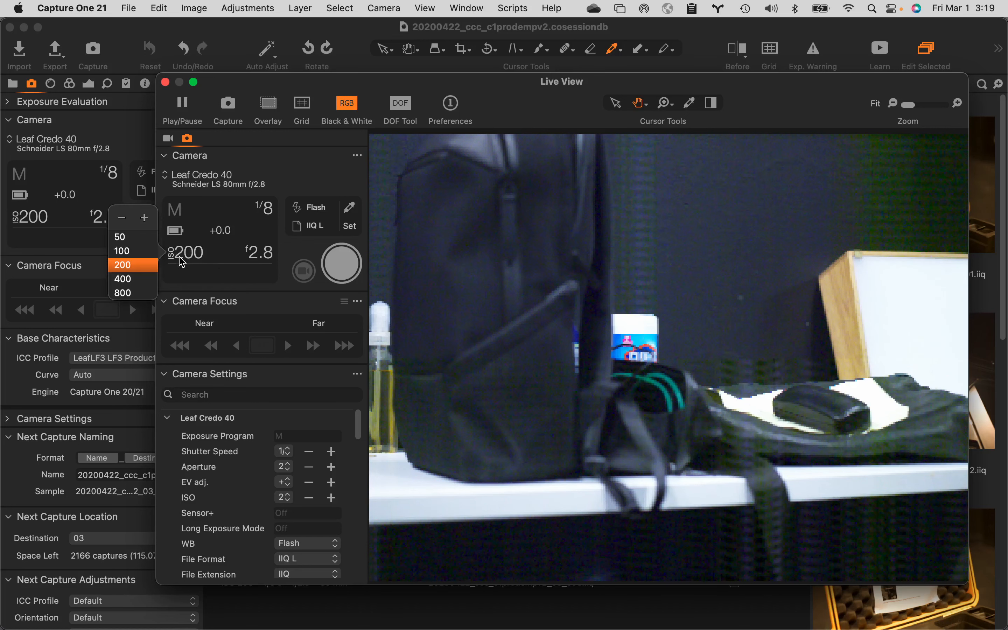
left_click(140, 297)
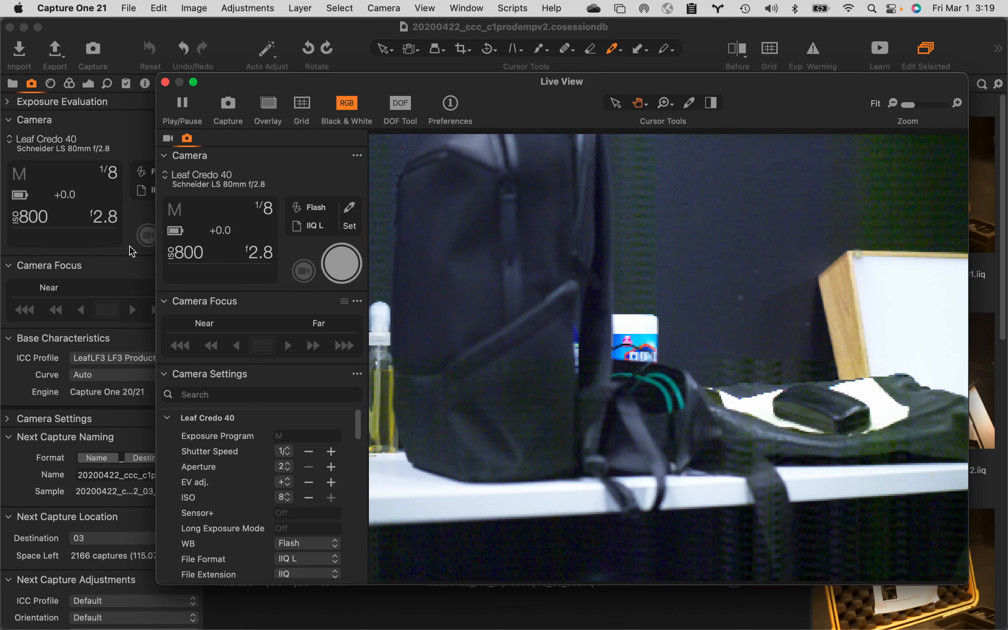
Step: Return to the Live View tools and expand Live View Controls, Camera Focus and Live View Info for examination
left_click(171, 139)
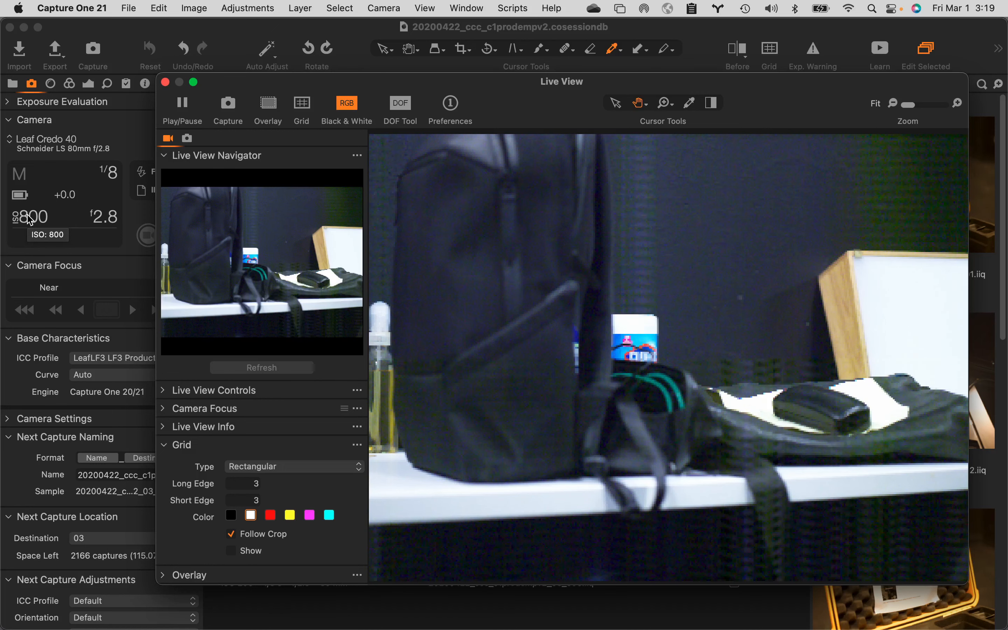
left_click(164, 392)
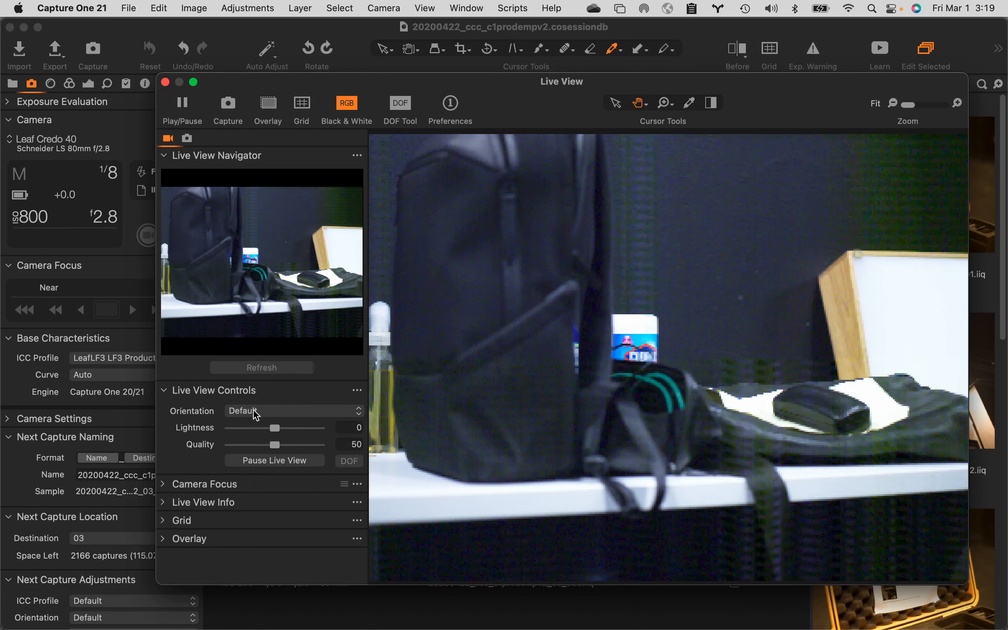
left_click(168, 483)
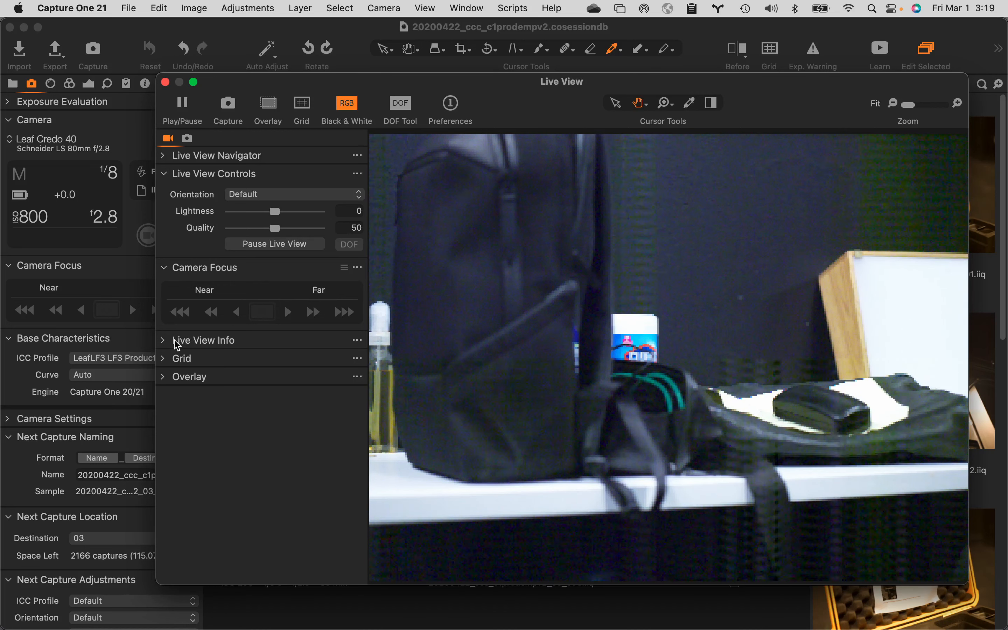
left_click(164, 341)
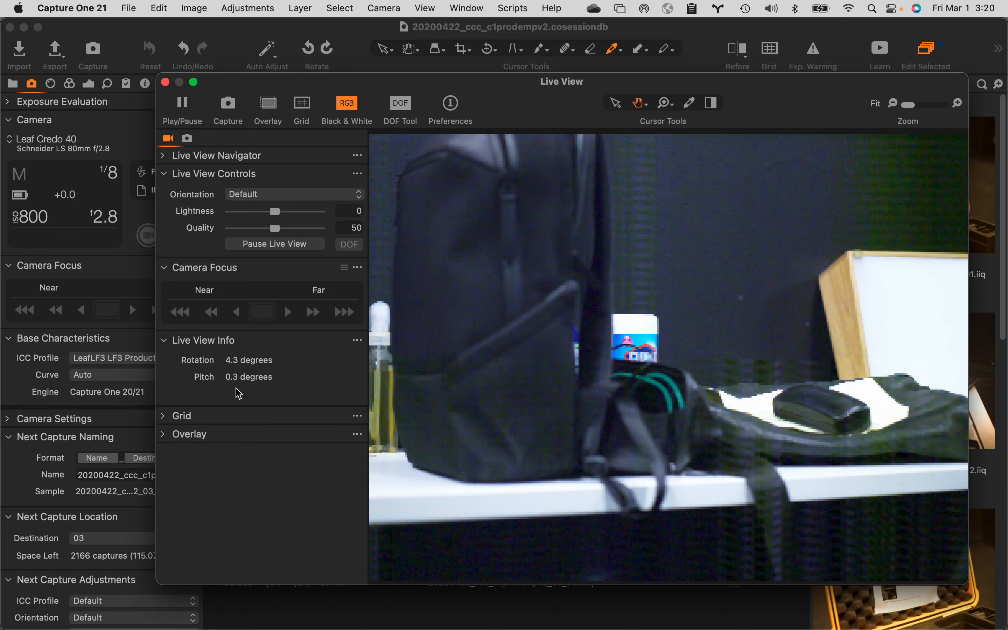
Step: Expand the Grid tool in the Live View window and show the rectangular grid over the live image
left_click(163, 418)
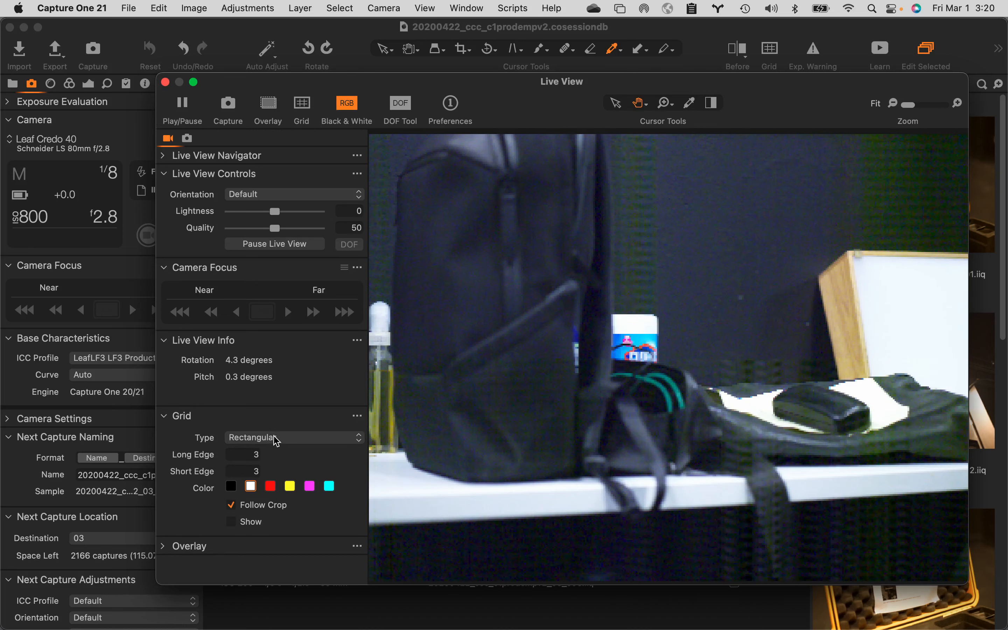
left_click(236, 524)
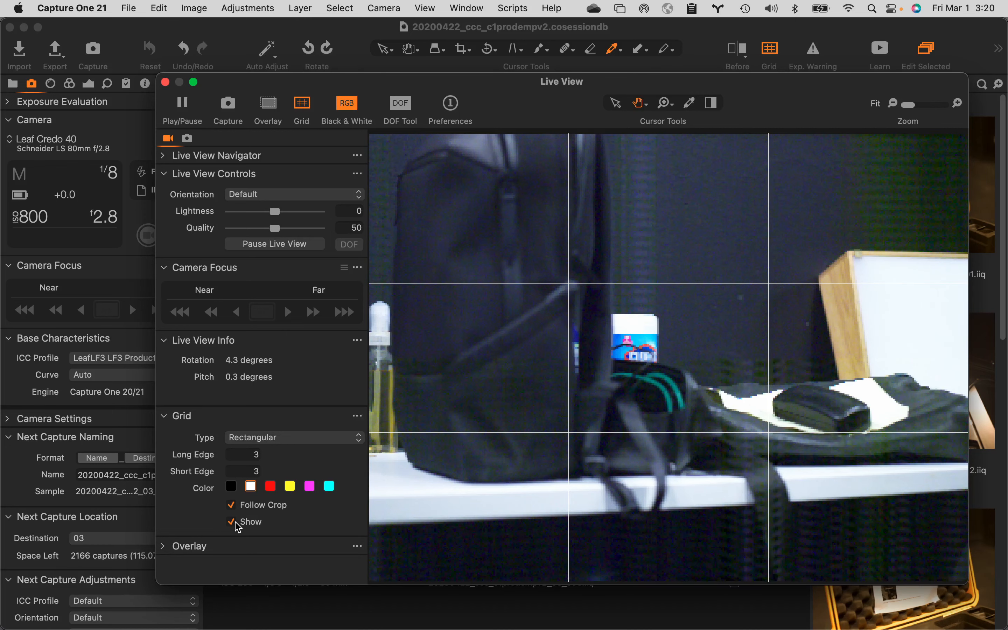
left_click(314, 440)
left_click(279, 417)
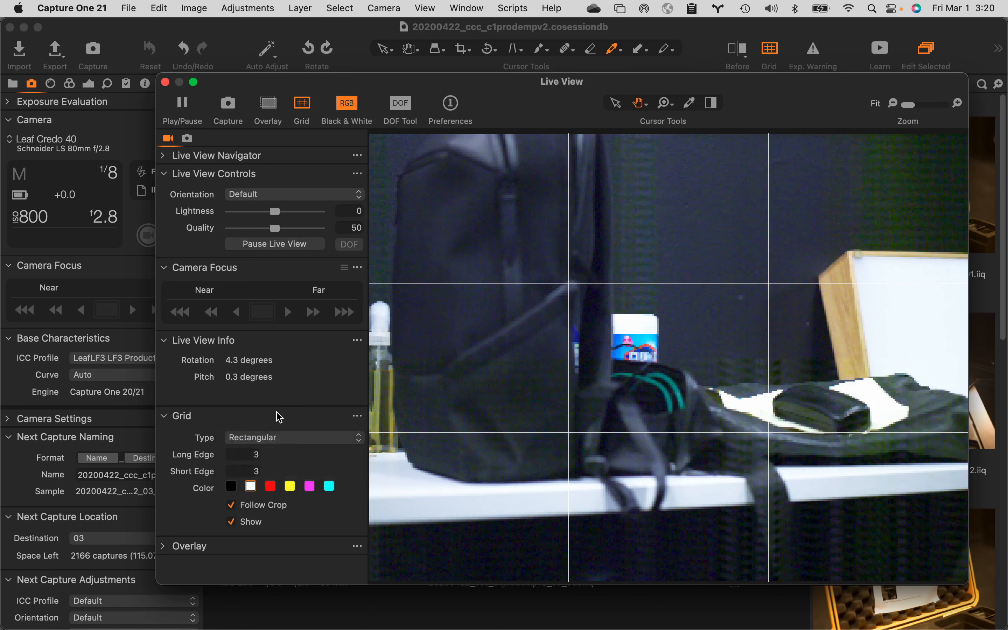
Step: Set the Live View grid to 4 divisions on both the long edge and the short edge
double_click(261, 456)
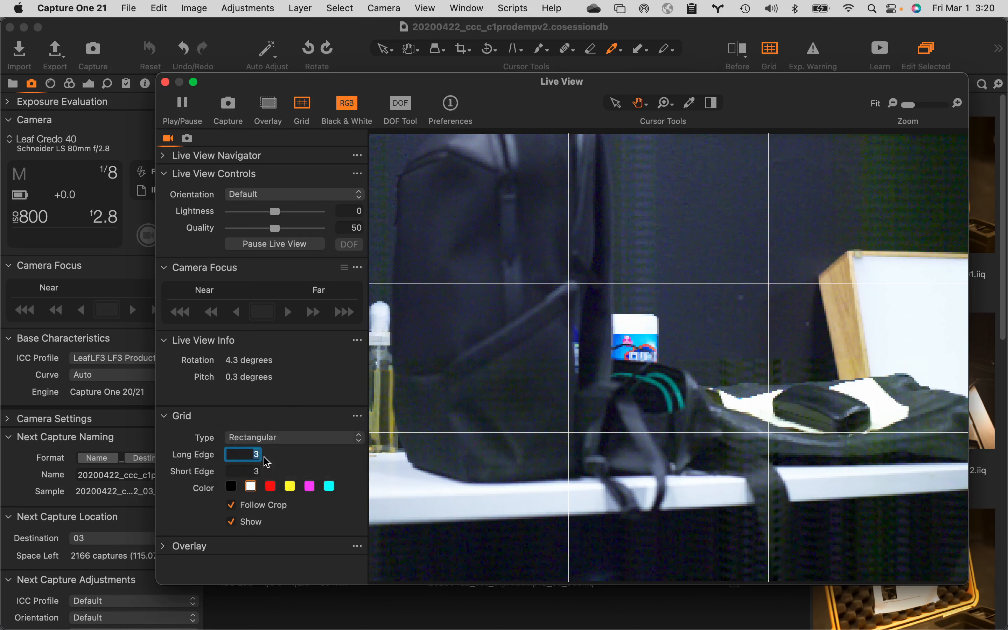
type("4")
left_click(241, 521)
left_click(235, 526)
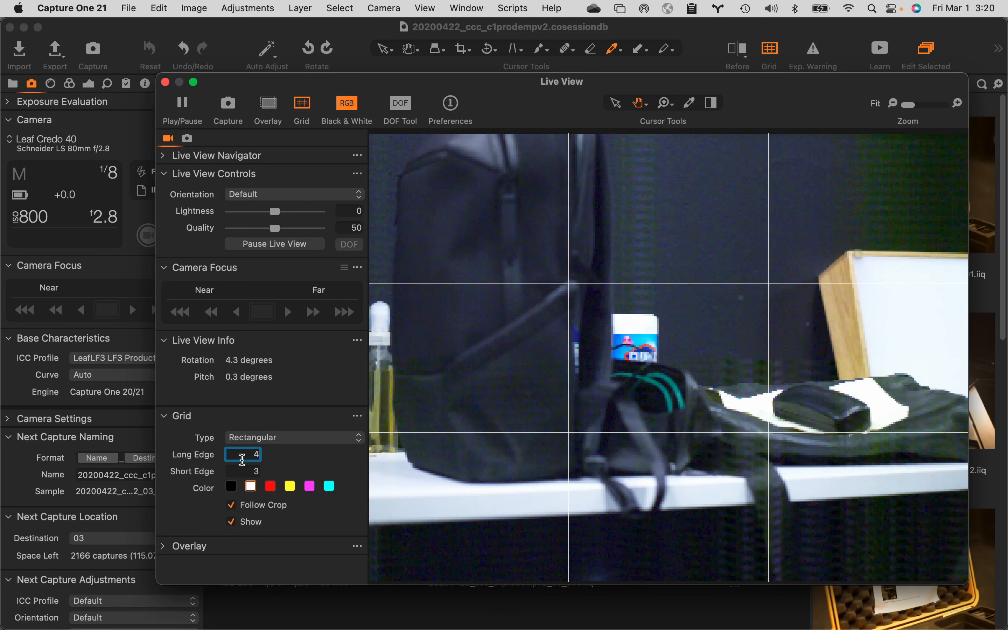
key("Tab")
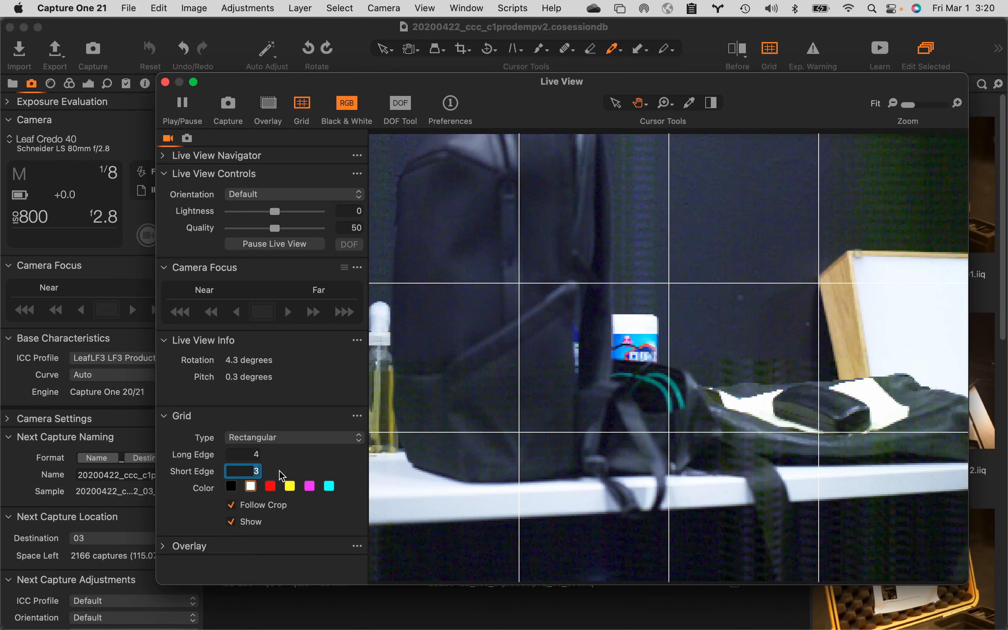
type("4")
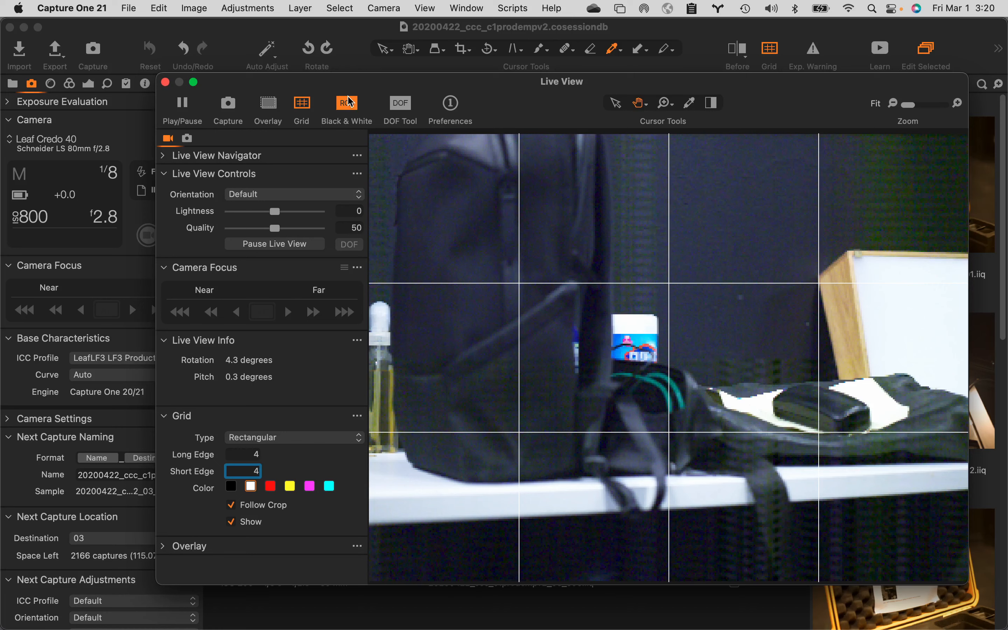
Step: Close the Live View window and set the camera's ISO to 200
left_click(164, 83)
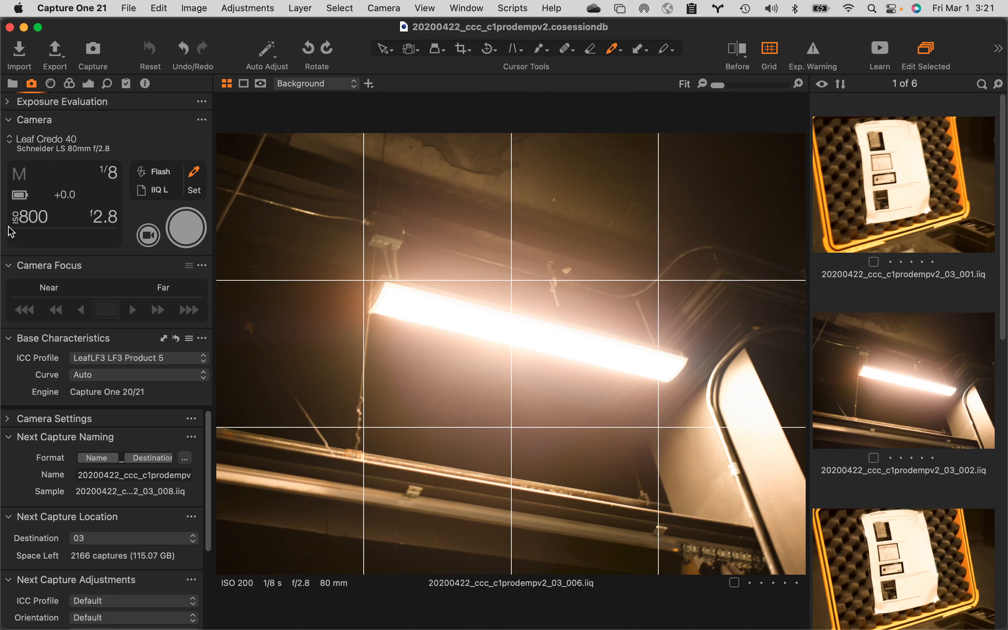
left_click(33, 221)
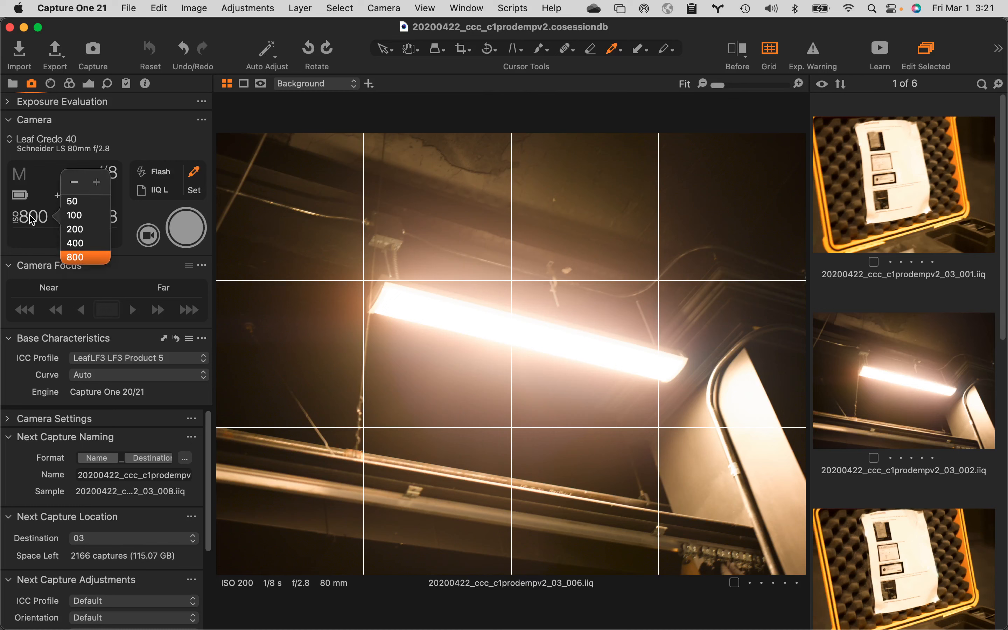
left_click(78, 227)
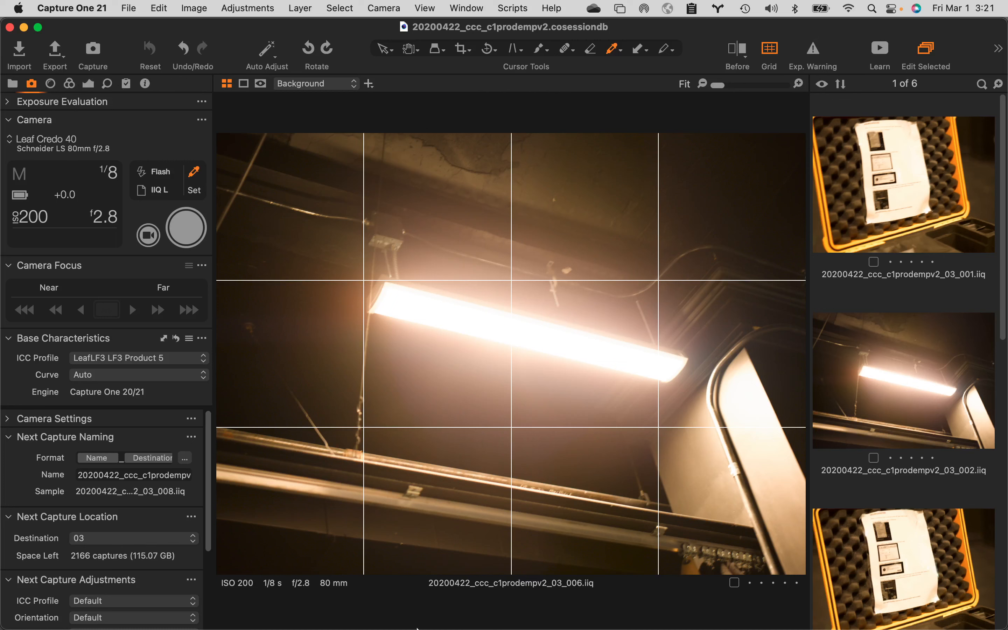
Step: Switch to OBS, pause the screen recording, and return to Capture One
mouse_move(396, 627)
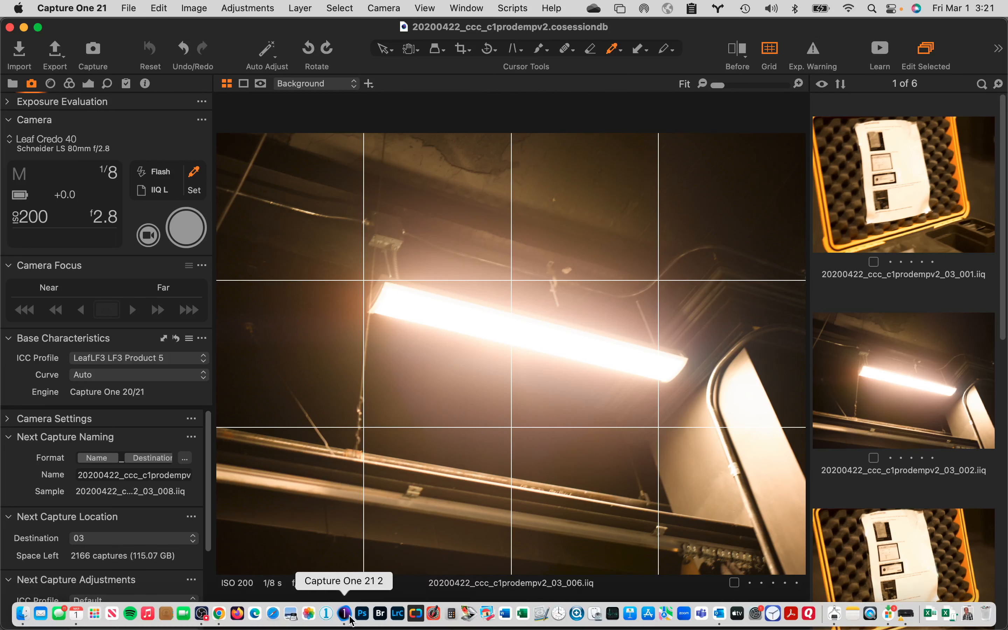
left_click(202, 613)
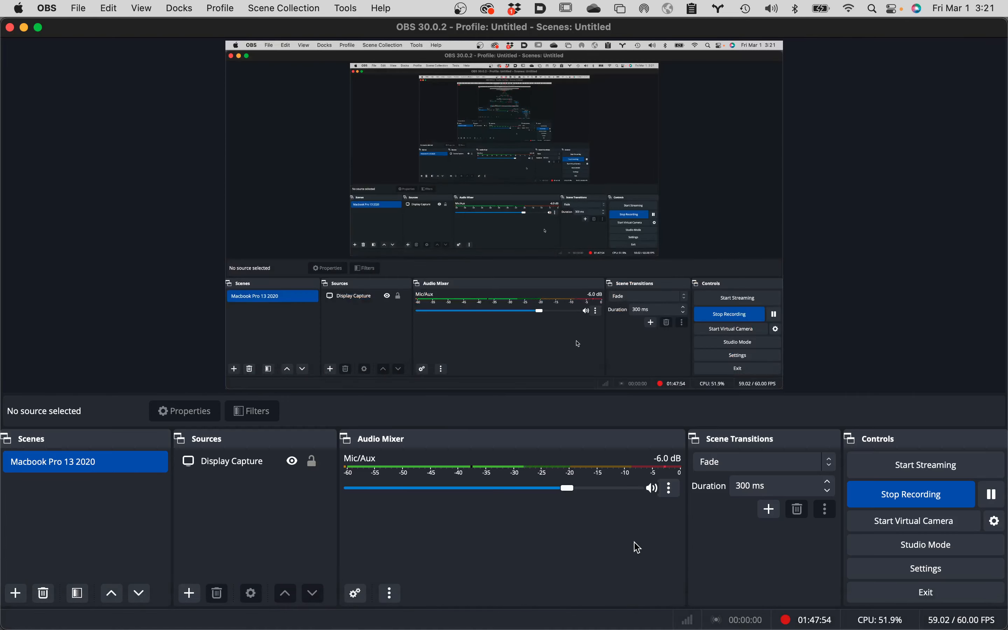
left_click(993, 495)
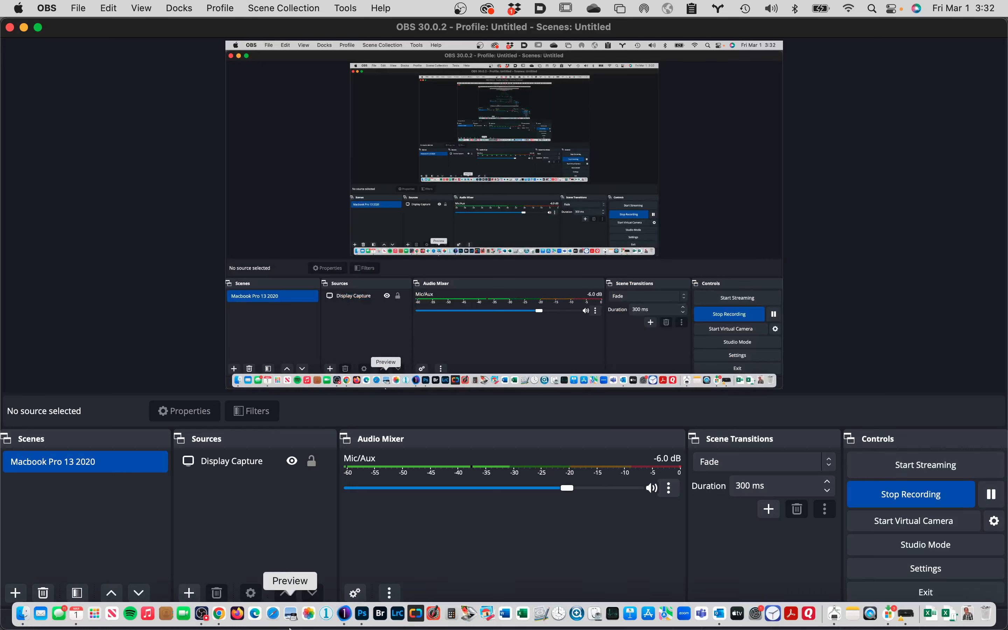
left_click(346, 614)
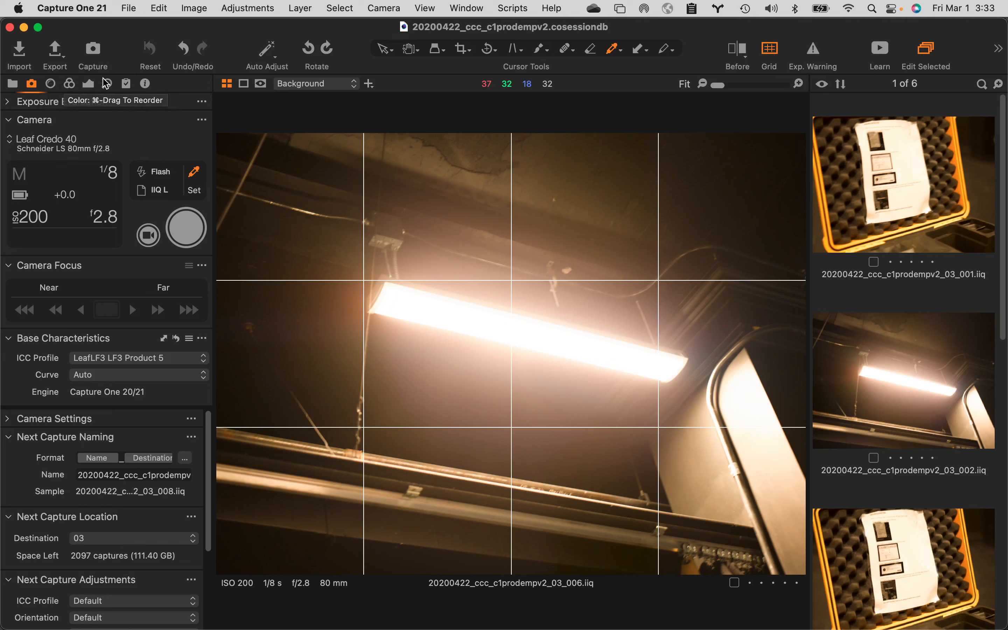
Step: Go to the lens tools and examine the list of lens profiles in Lens Correction without choosing another one
left_click(51, 85)
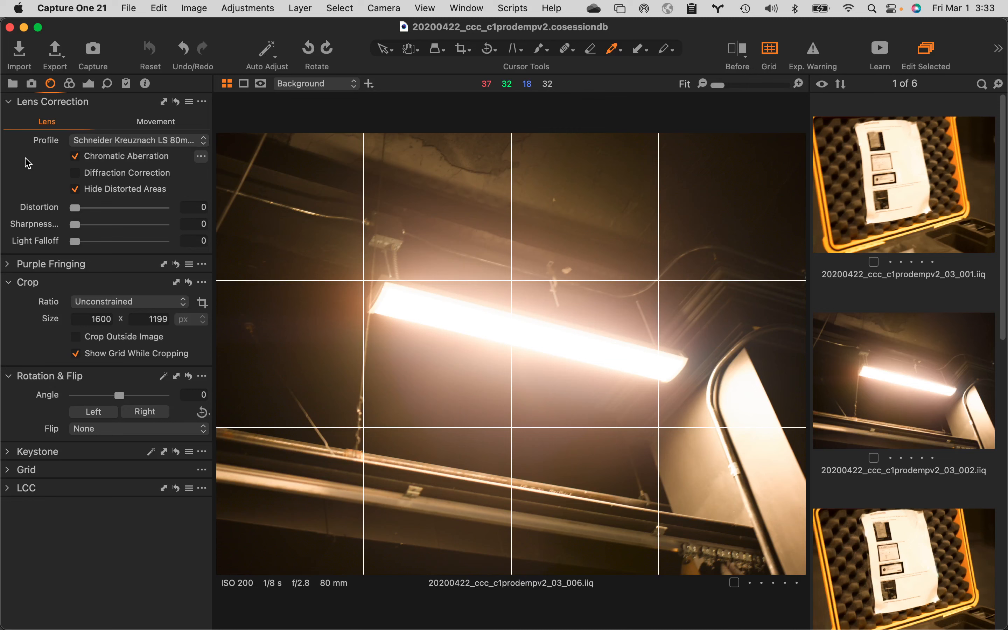
left_click(177, 145)
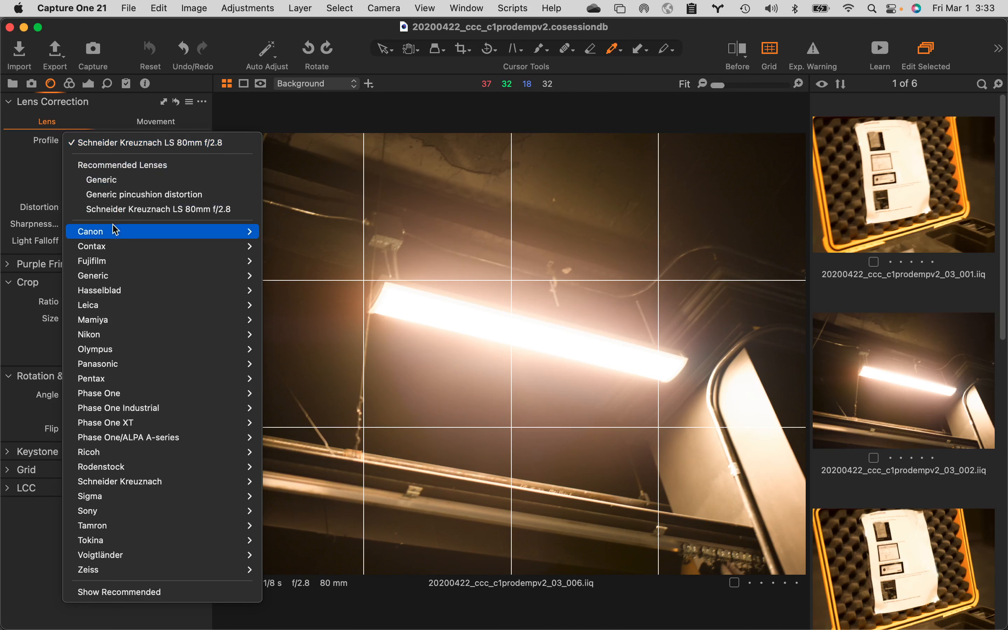
mouse_move(113, 236)
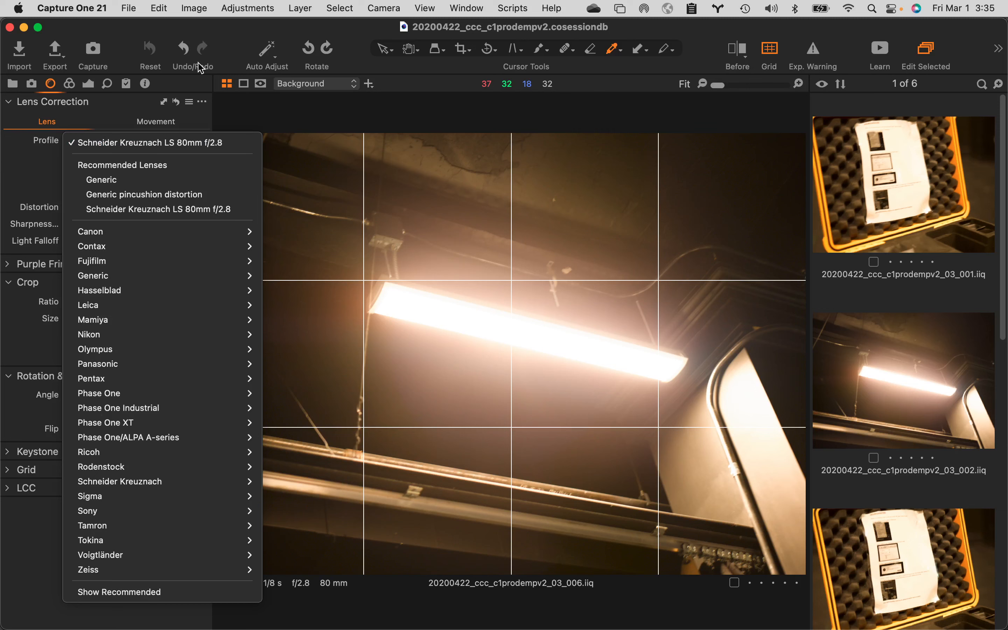
left_click(235, 35)
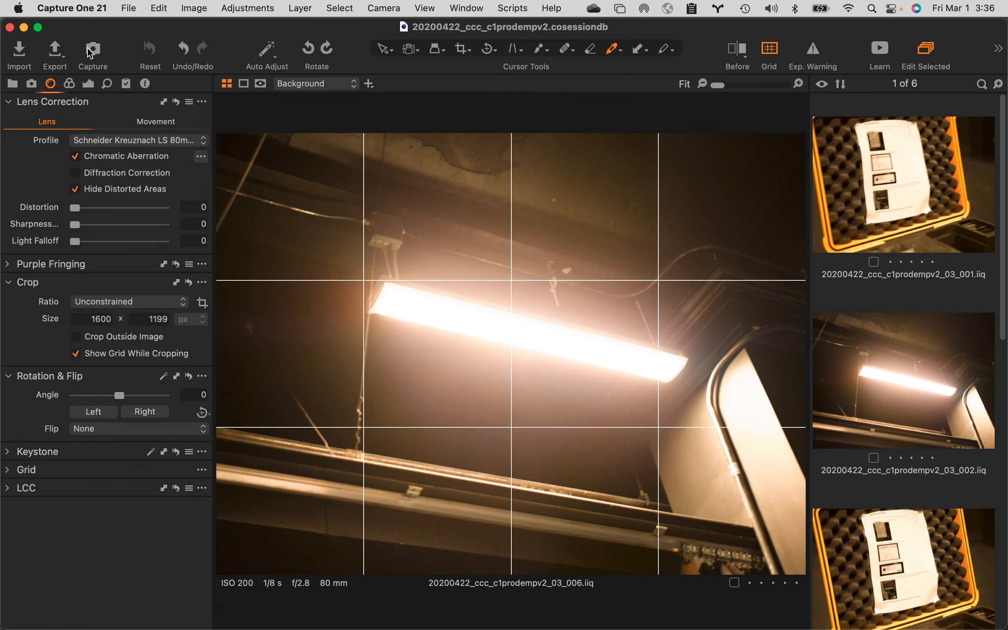
Step: Add the Lens Correction tool to the set of Capture tools
left_click(31, 85)
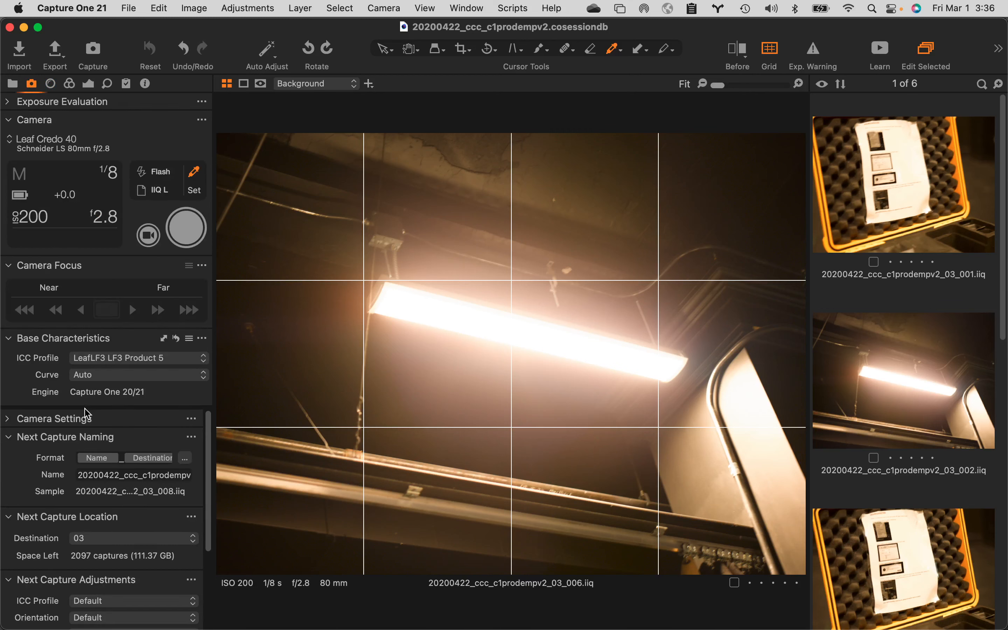
right_click(33, 89)
mouse_move(49, 92)
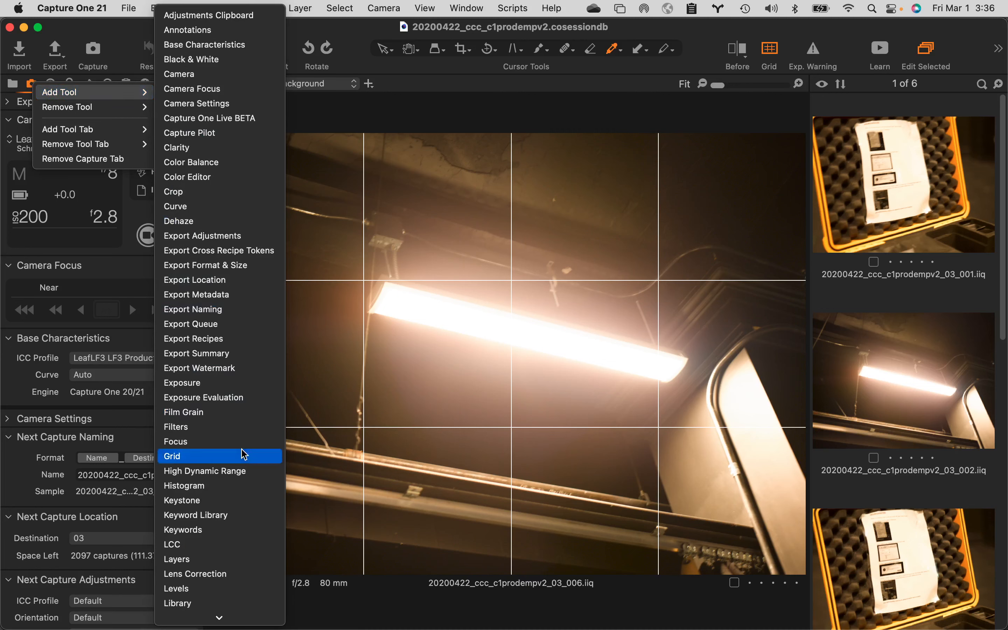
left_click(221, 575)
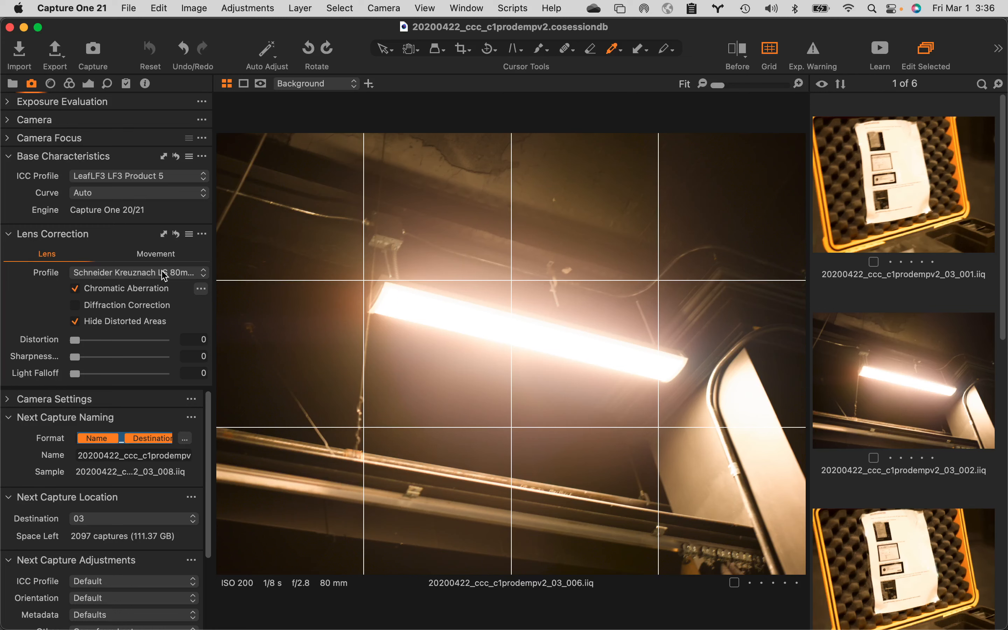
Step: Examine the lens profile list in the Capture tools, and expand Purple Fringing back in the lens tools
left_click(201, 275)
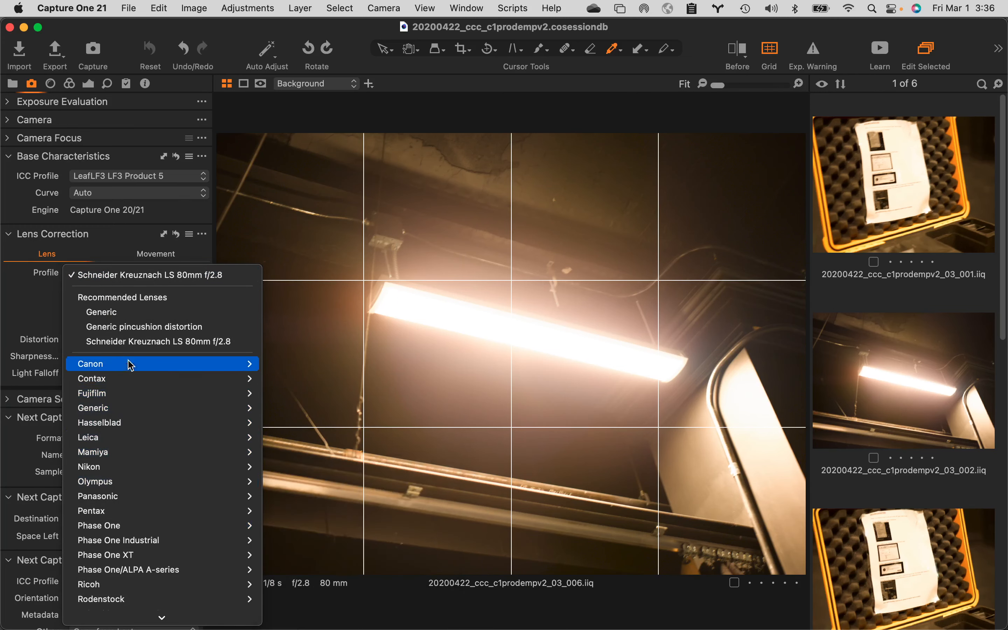
left_click(26, 297)
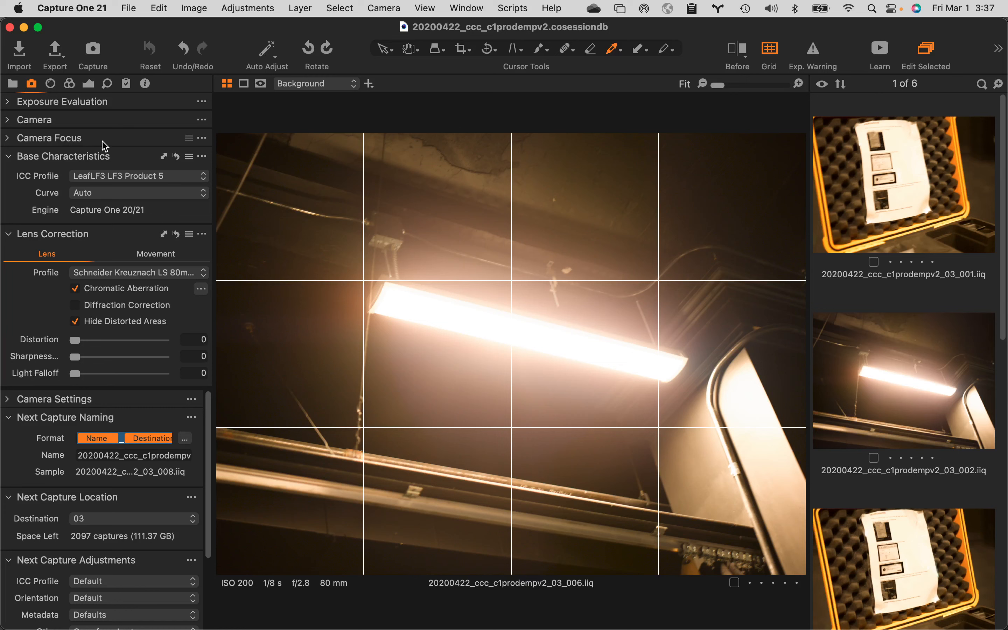
left_click(53, 85)
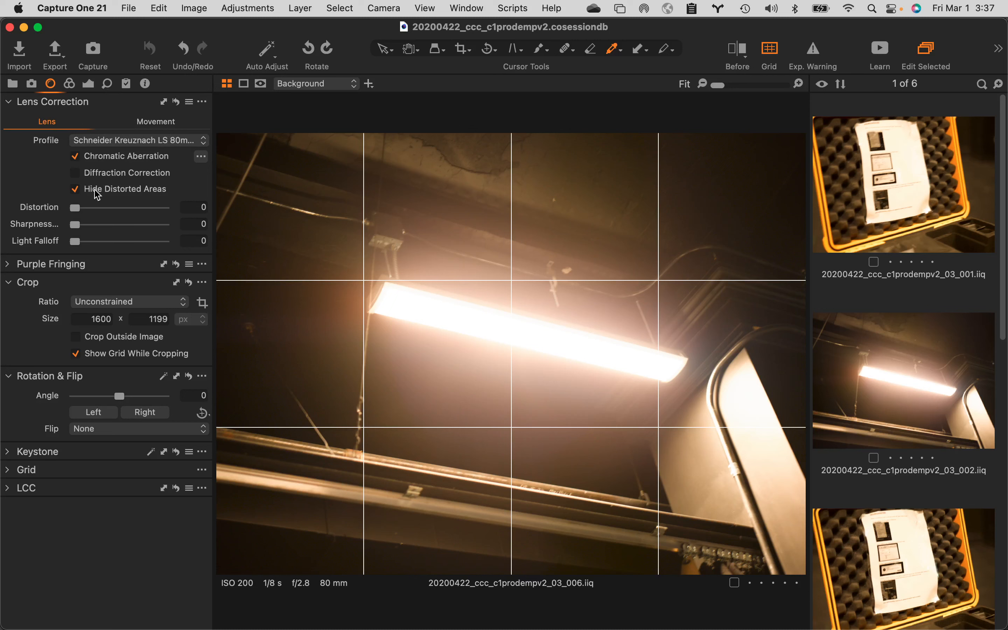
left_click(8, 264)
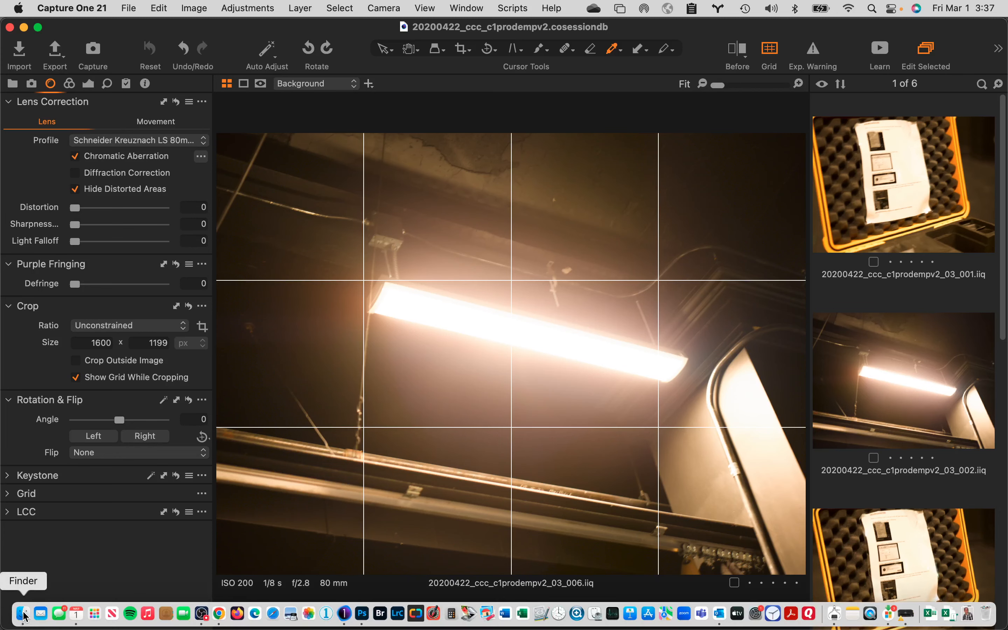
Step: In Finder, browse through 3 Retouching and Compositing Class, Class 2 files and the student files to the folder 20100327_ver_woods_07
left_click(24, 614)
scroll(587, 116, "up", 10)
scroll(587, 115, "up", 10)
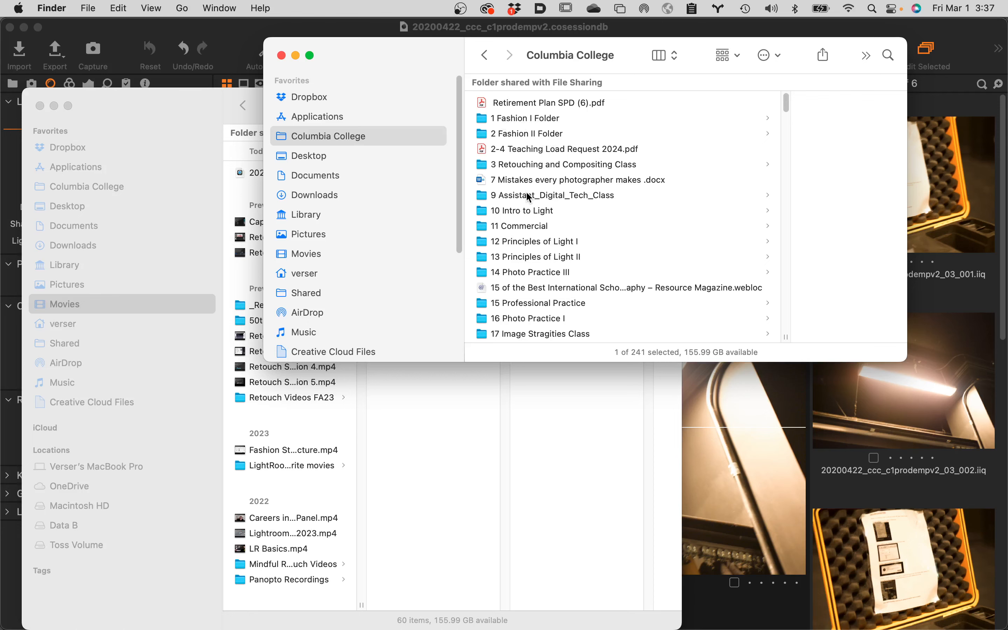
left_click(539, 167)
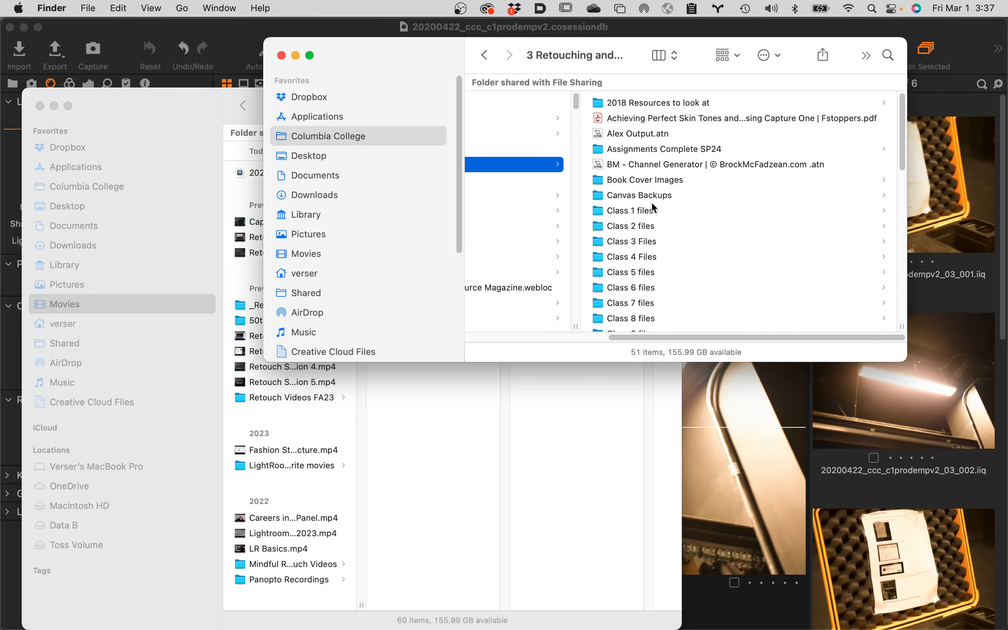
left_click(647, 227)
left_click(691, 104)
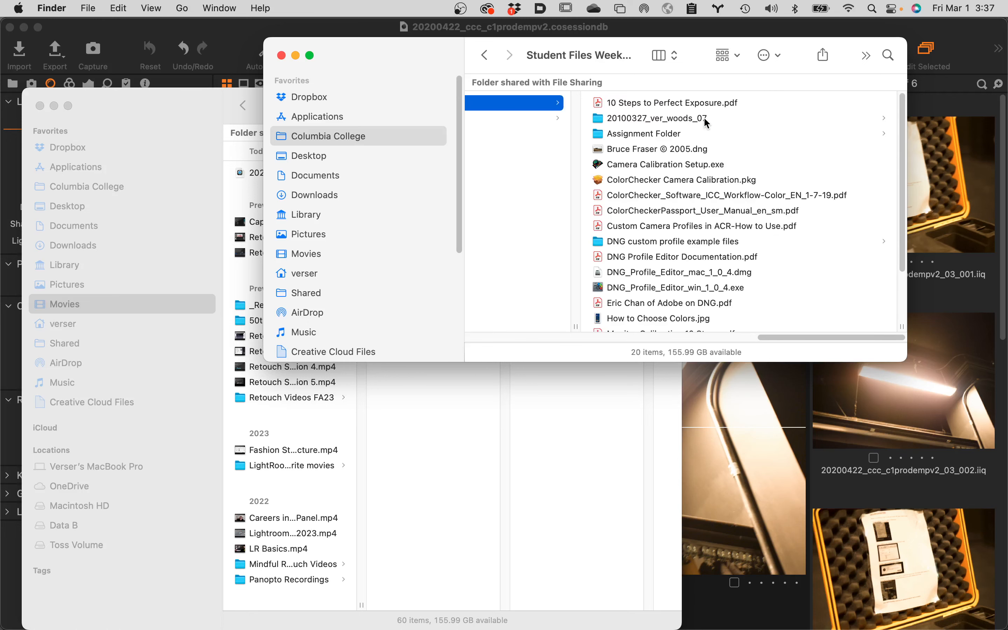
left_click(667, 121)
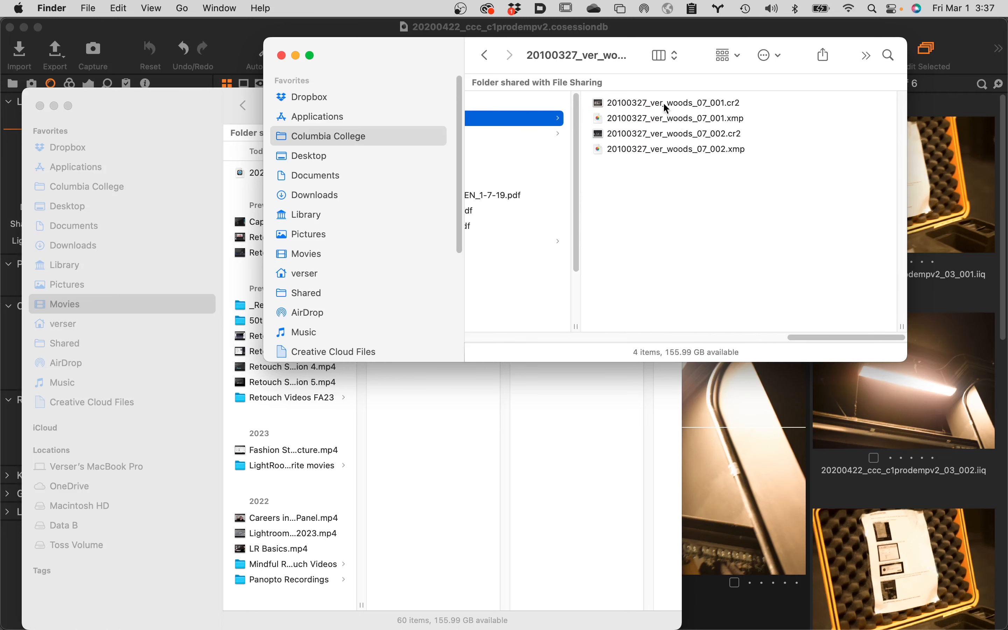
Step: Preview the raw file 20100327_ver_woods_07_001.cr2 with Quick Look and close the preview
left_click(666, 105)
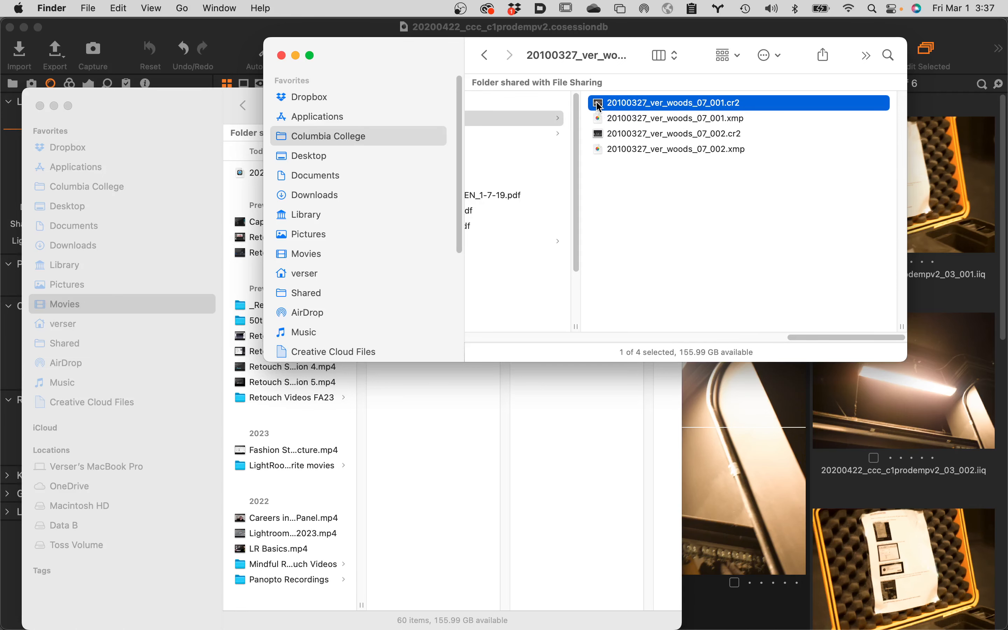
key("space")
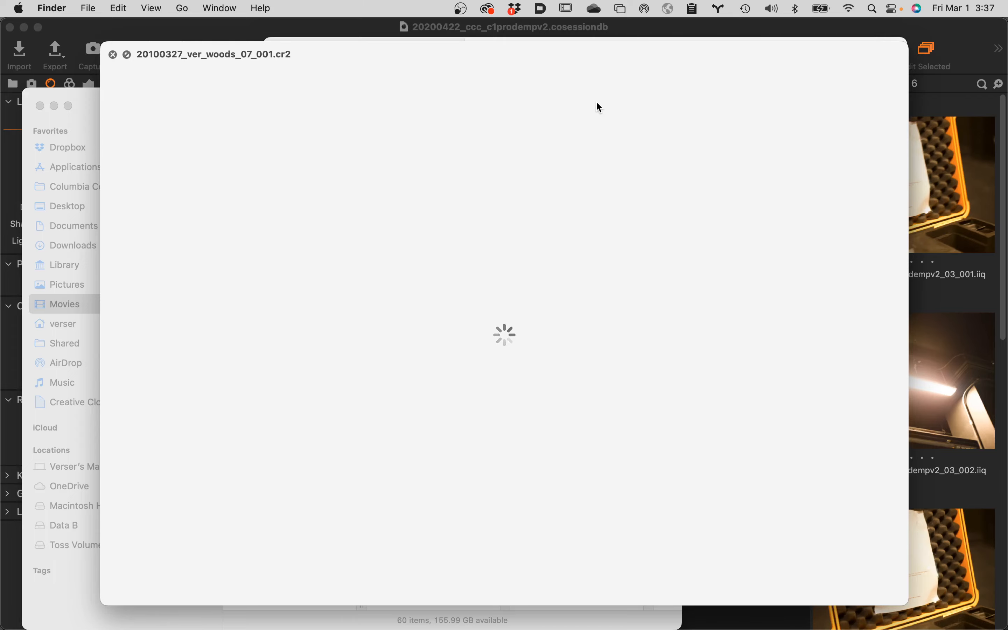
key("space")
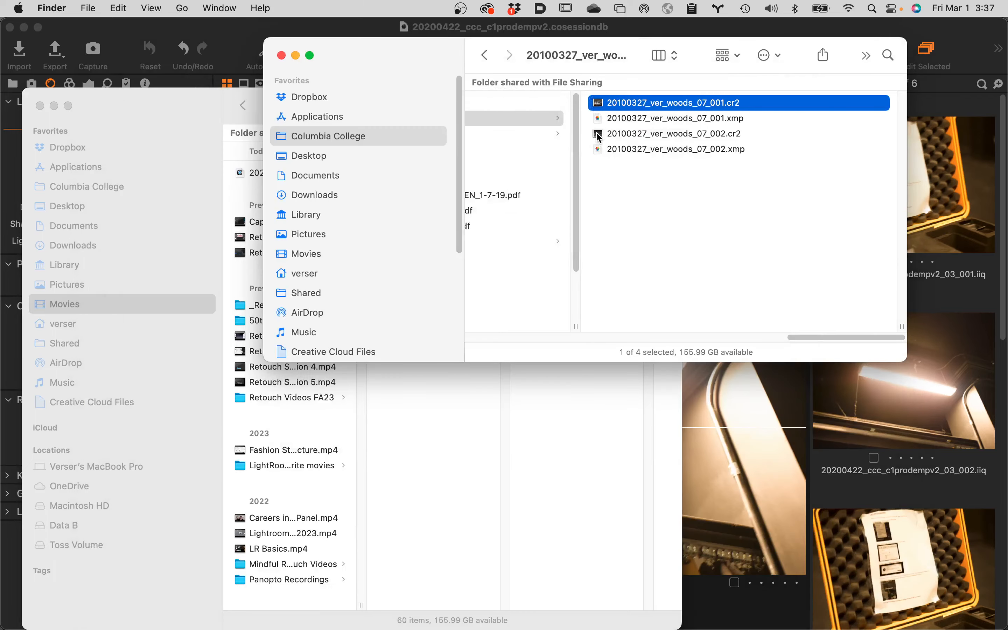
Step: Select 20100327_ver_woods_07_001.cr2 and 20100327_ver_woods_07_002.cr2 and open both in Photoshop's Camera Raw
left_click(597, 138, "super")
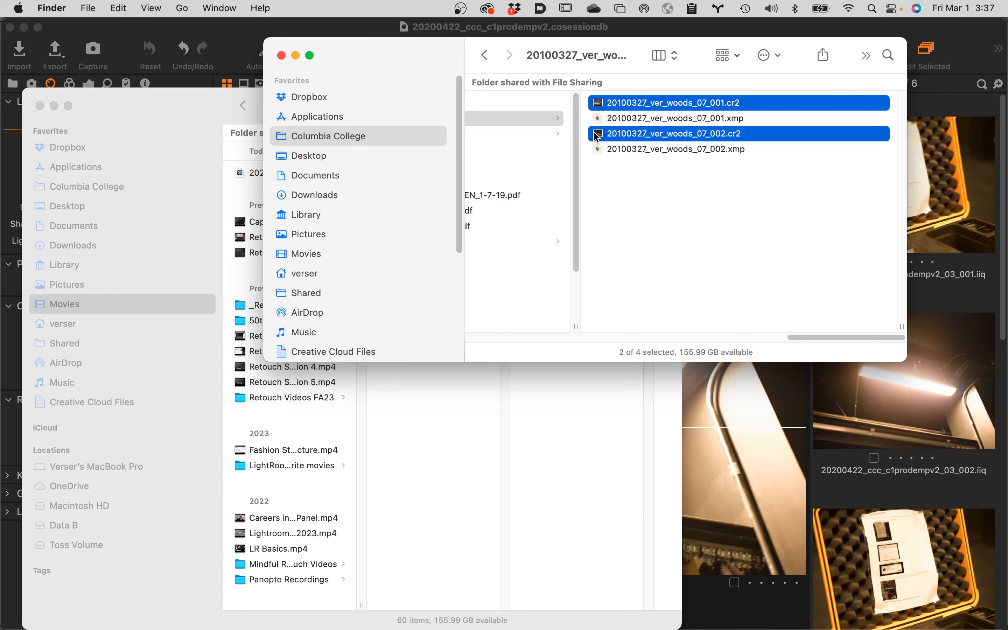
left_click(598, 107, "super")
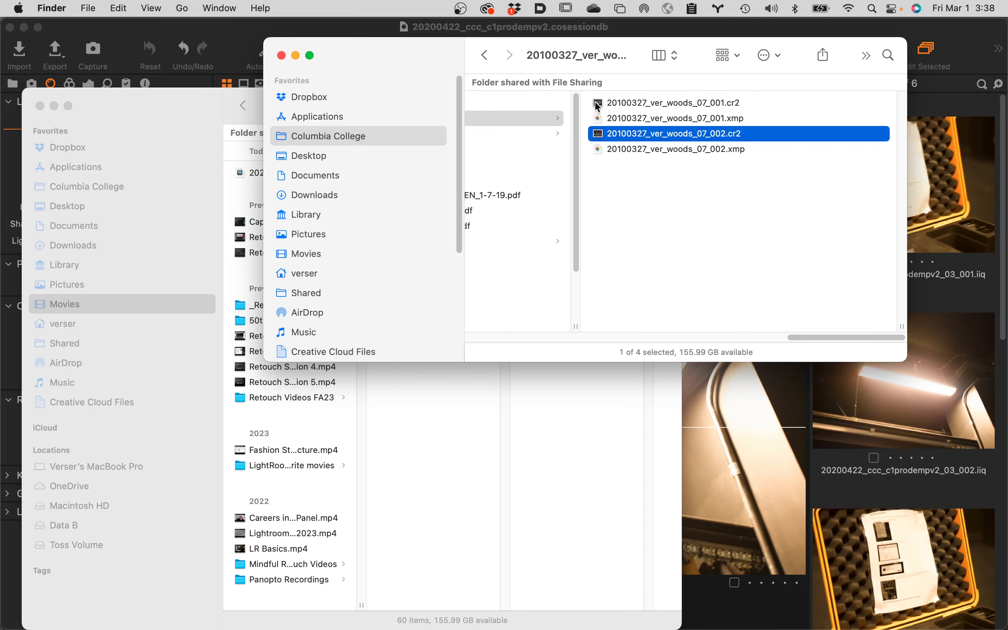
left_click(599, 107, "super")
key("super+o")
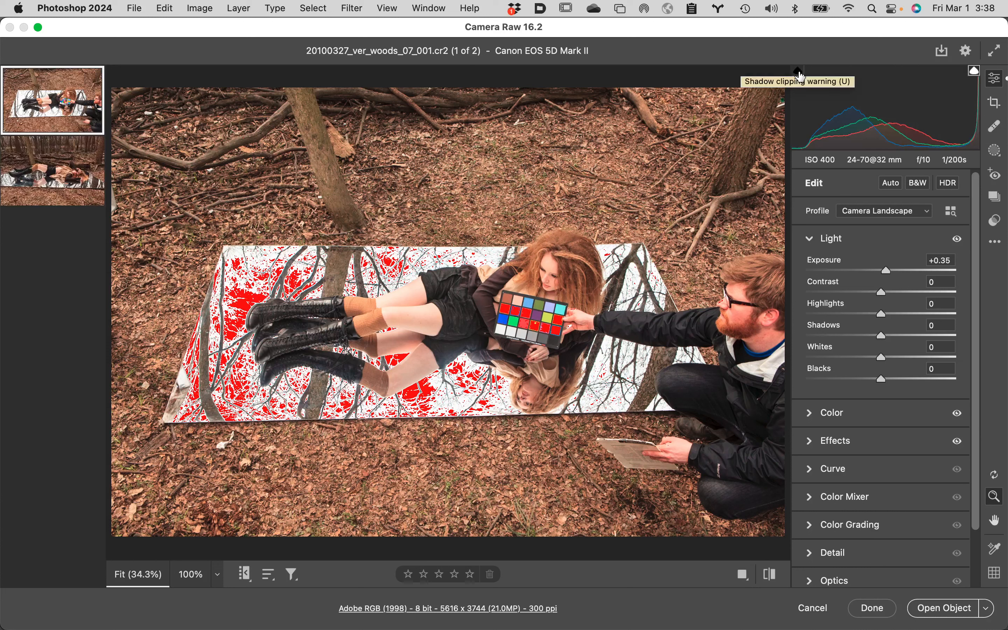
Step: Turn off the highlight clipping warning and expand the Optics settings for 20100327_ver_woods_07_001.cr2
left_click(973, 72)
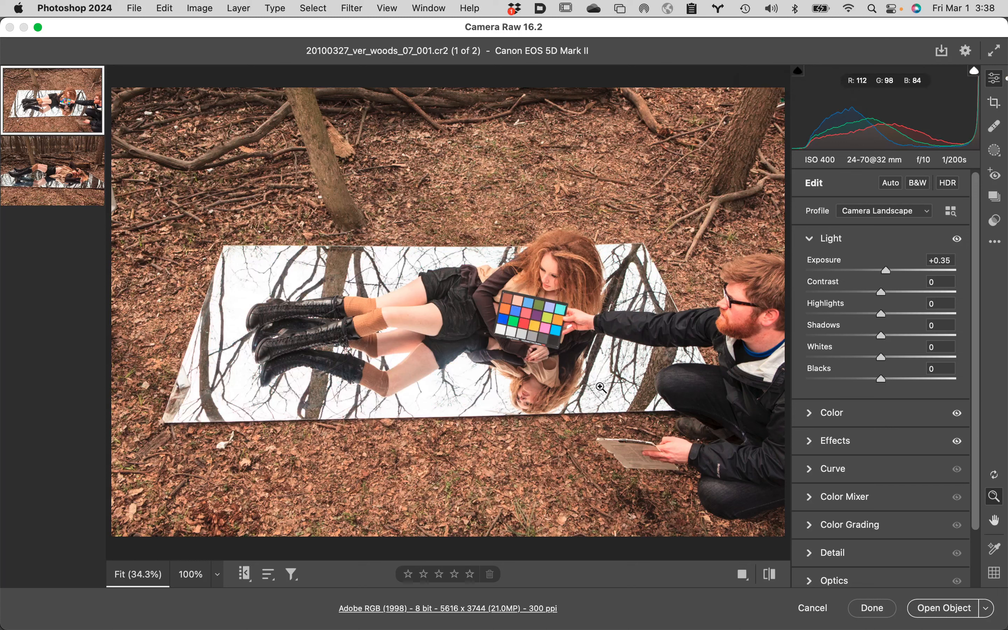
key("space")
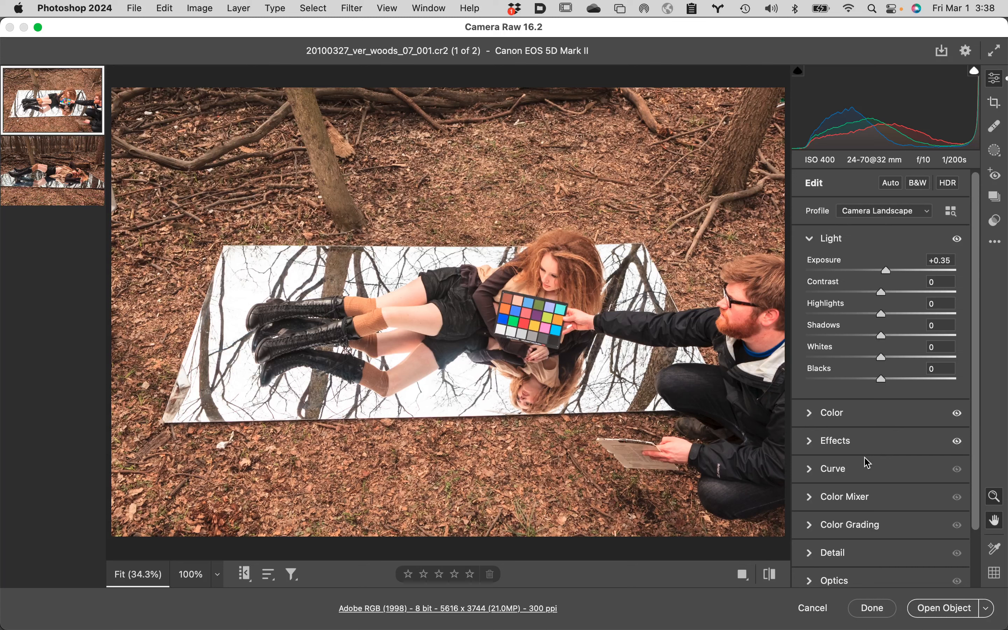
scroll(854, 542, "down", 3)
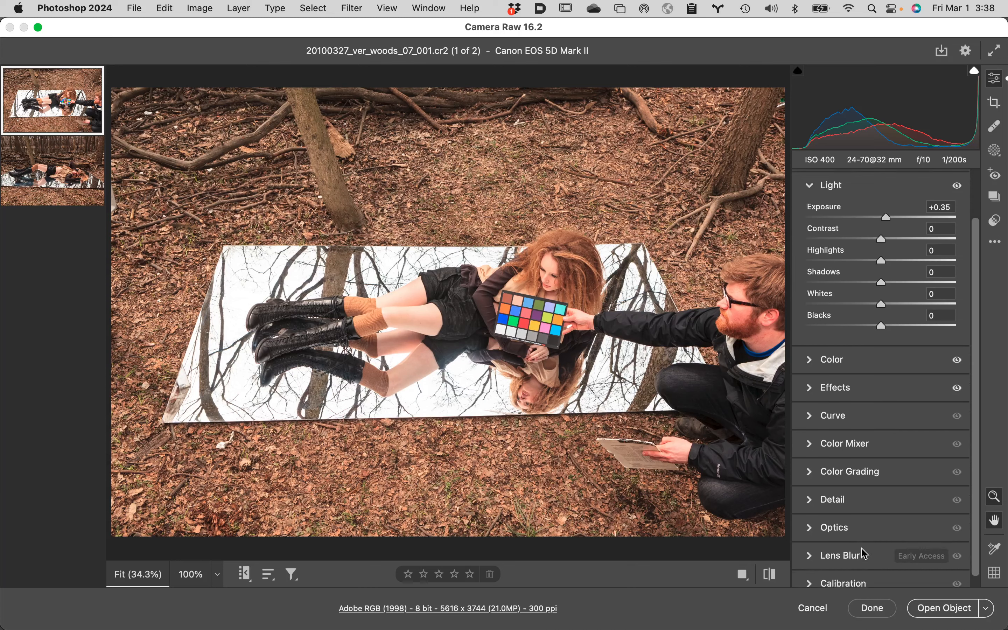
left_click(810, 518)
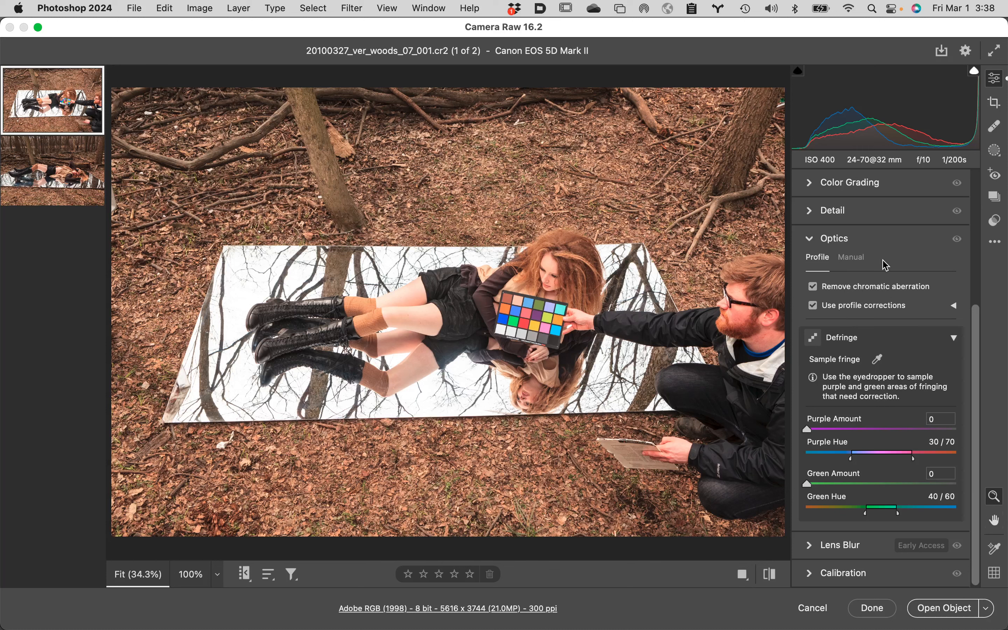
Step: Toggle the lens profile corrections off and on repeatedly to compare the photo with and without them, leaving them enabled
key("h")
left_click(814, 307)
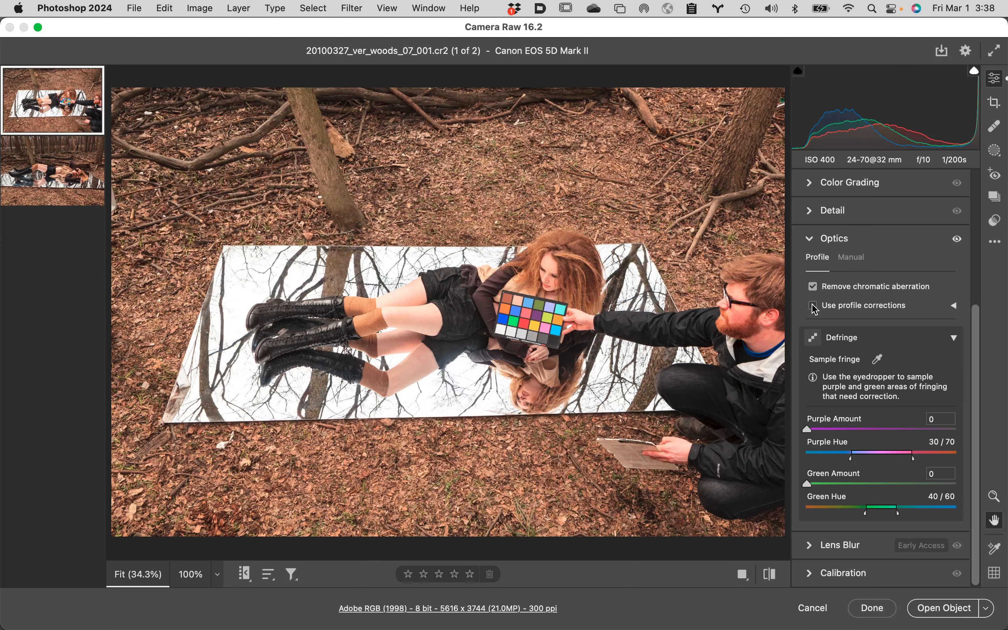
left_click(814, 307)
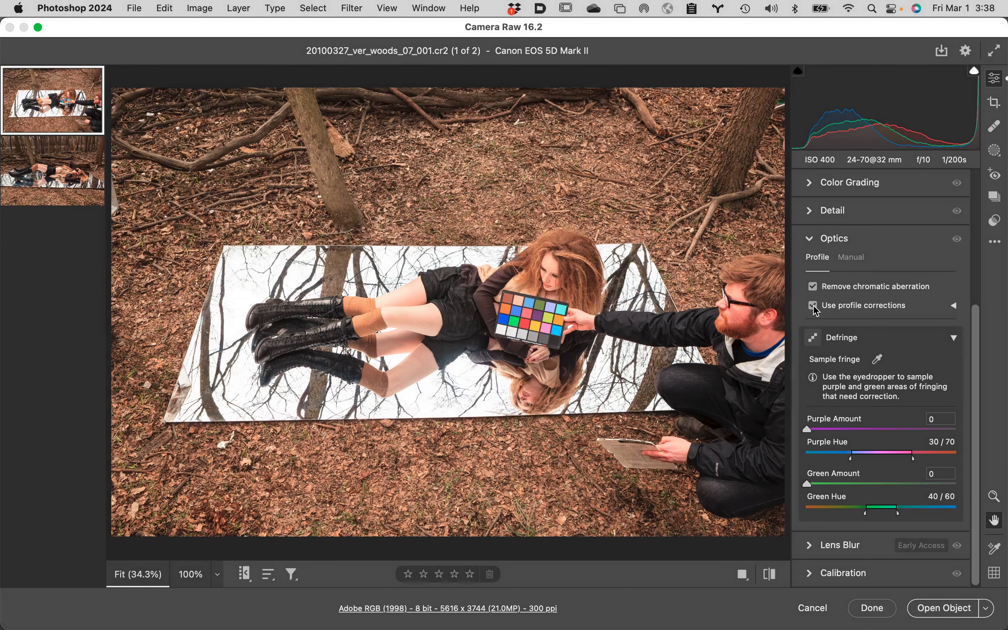
left_click(814, 307)
left_click(814, 306)
left_click(814, 306)
left_click(814, 306)
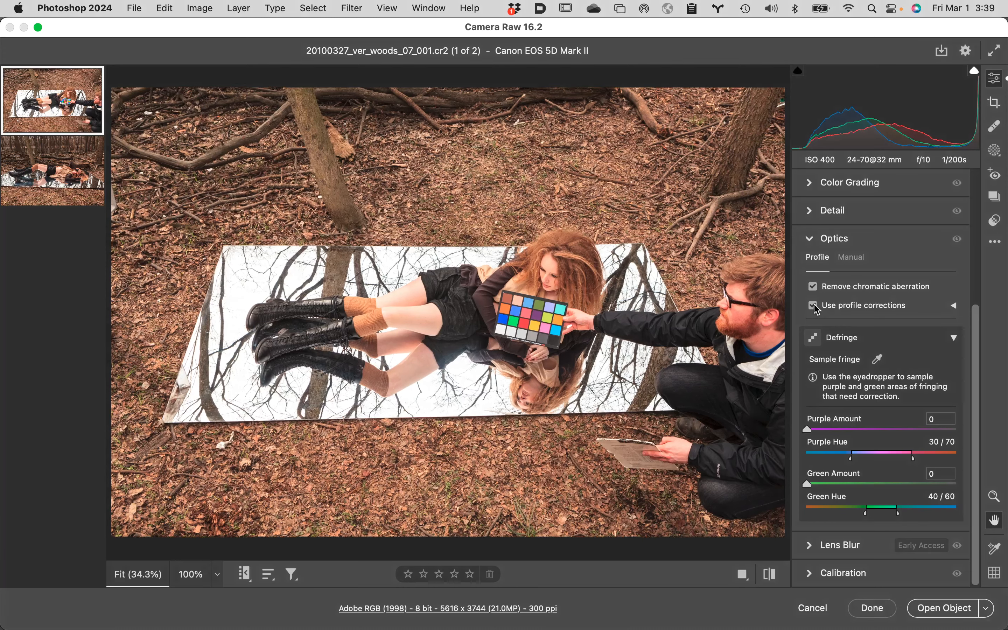
left_click(814, 306)
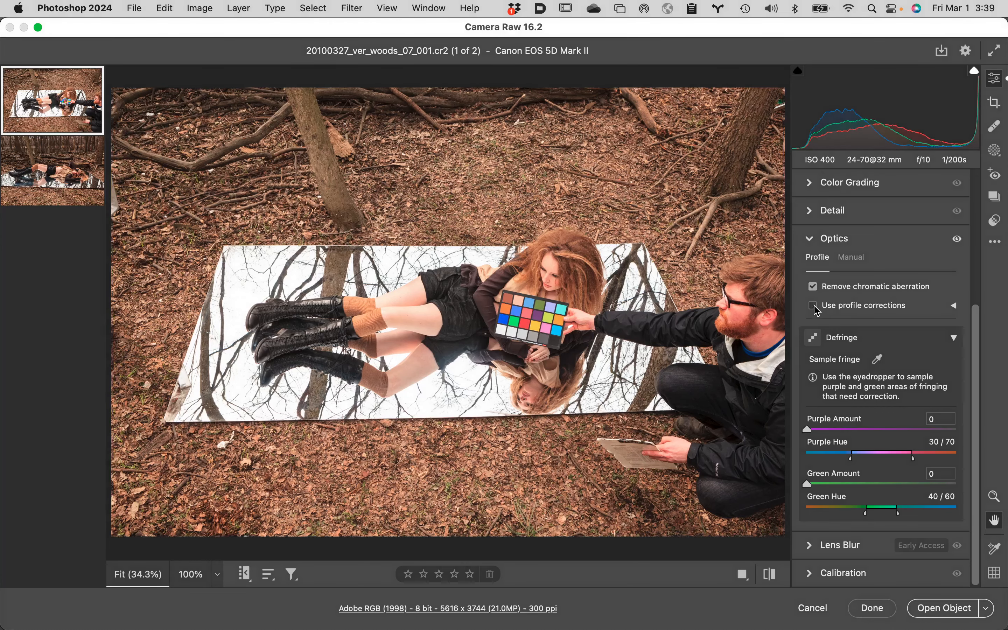
left_click(815, 307)
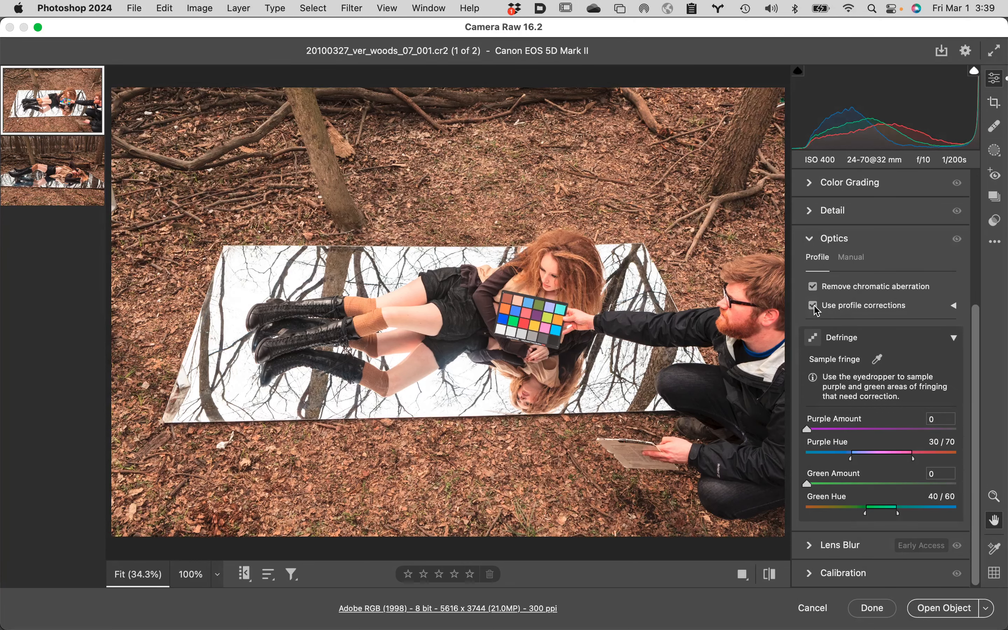
left_click(815, 307)
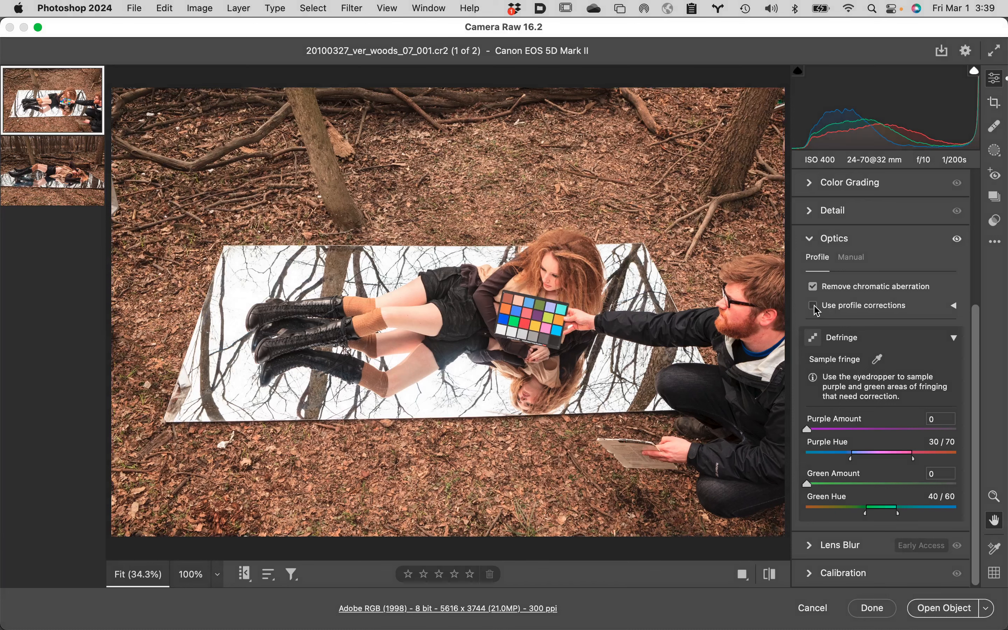
left_click(815, 307)
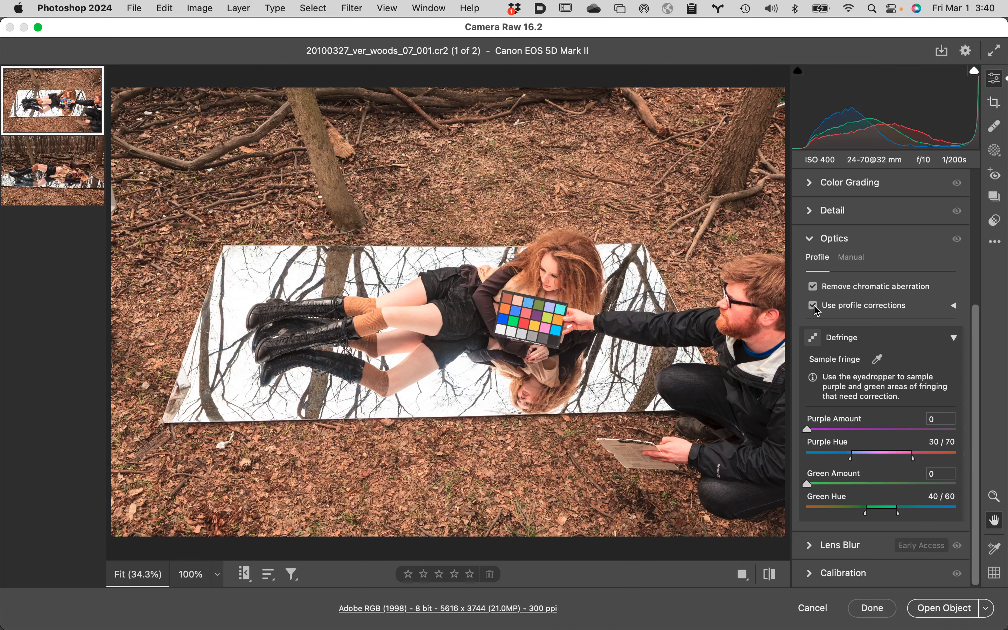
left_click(815, 306)
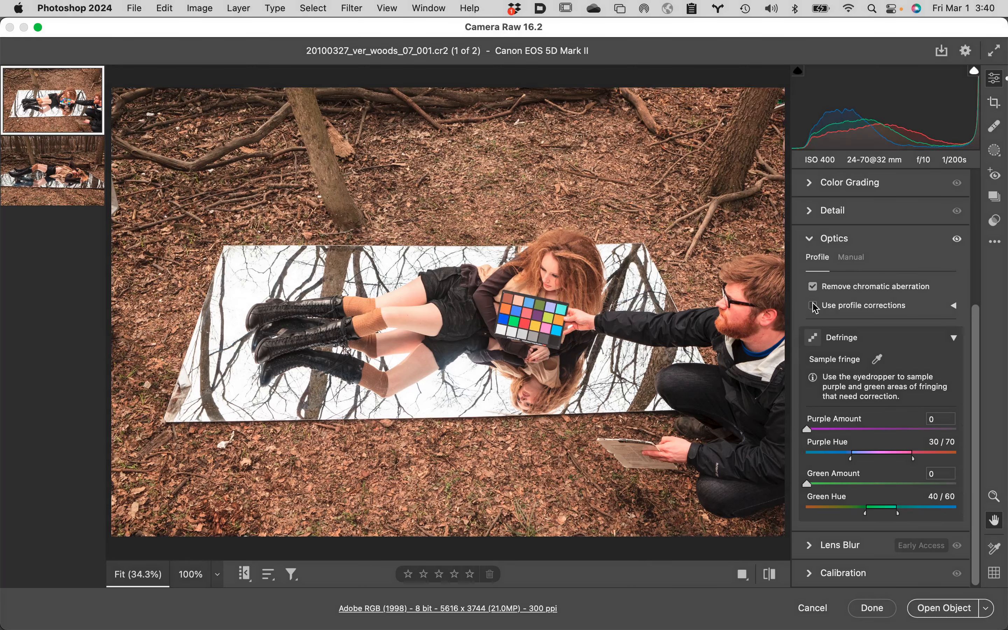
left_click(814, 307)
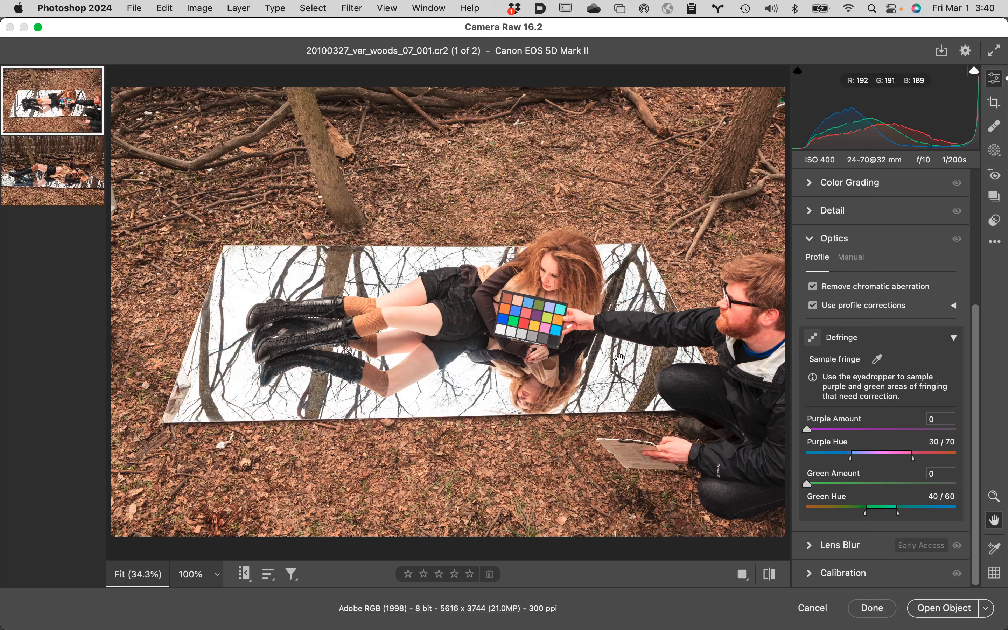
Step: Inspect the branches reflected in the mirror at 400% zoom and turn off Remove chromatic aberration
left_click(219, 576)
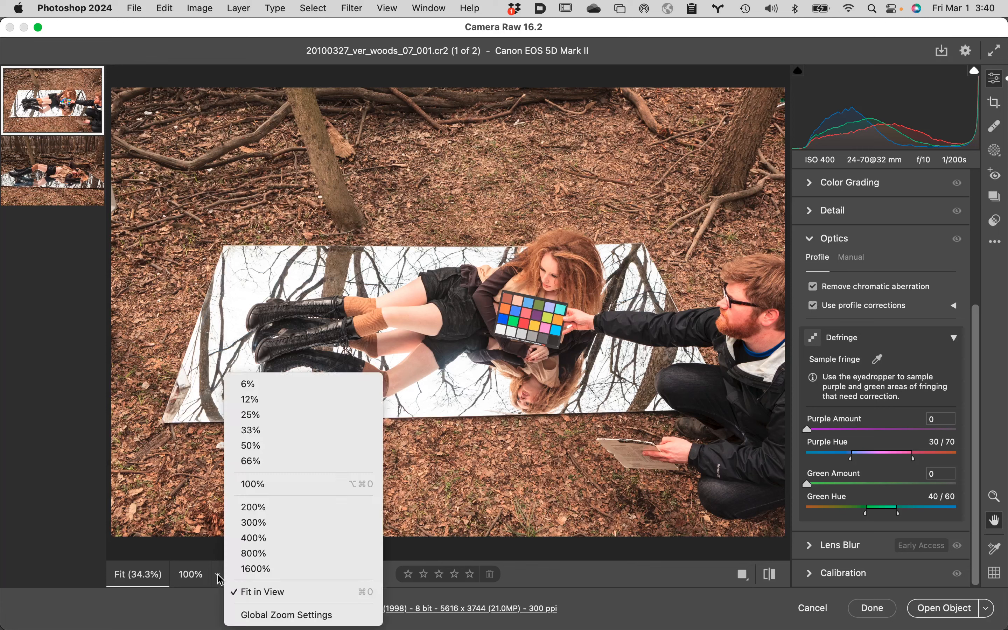
left_click(274, 538)
left_click_drag(715, 416, 374, 391)
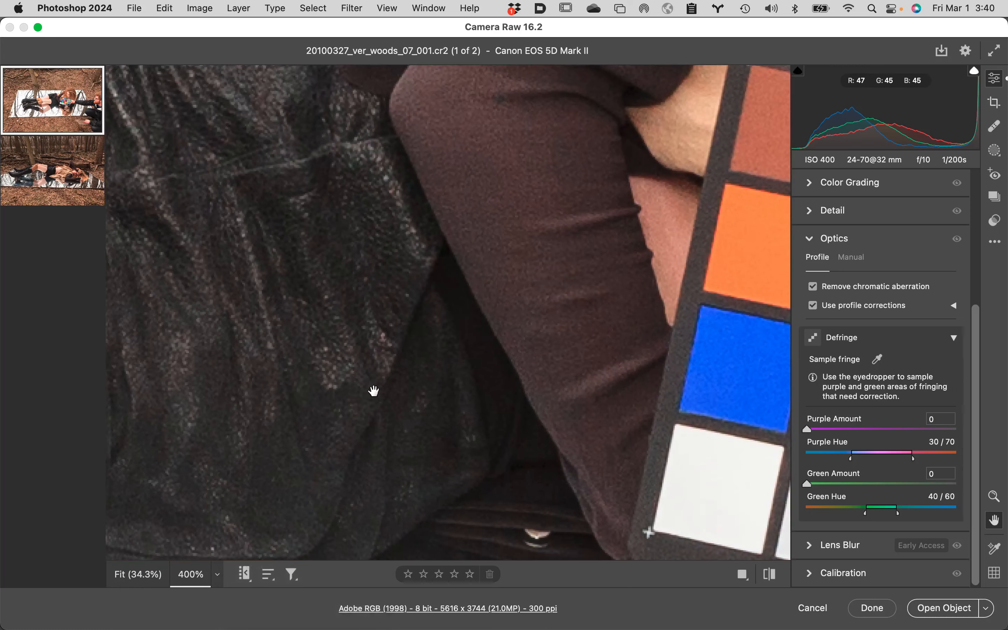
left_click_drag(531, 400, 209, 281)
left_click_drag(317, 285, 179, 303)
left_click_drag(579, 275, 269, 149)
left_click_drag(263, 198, 471, 210)
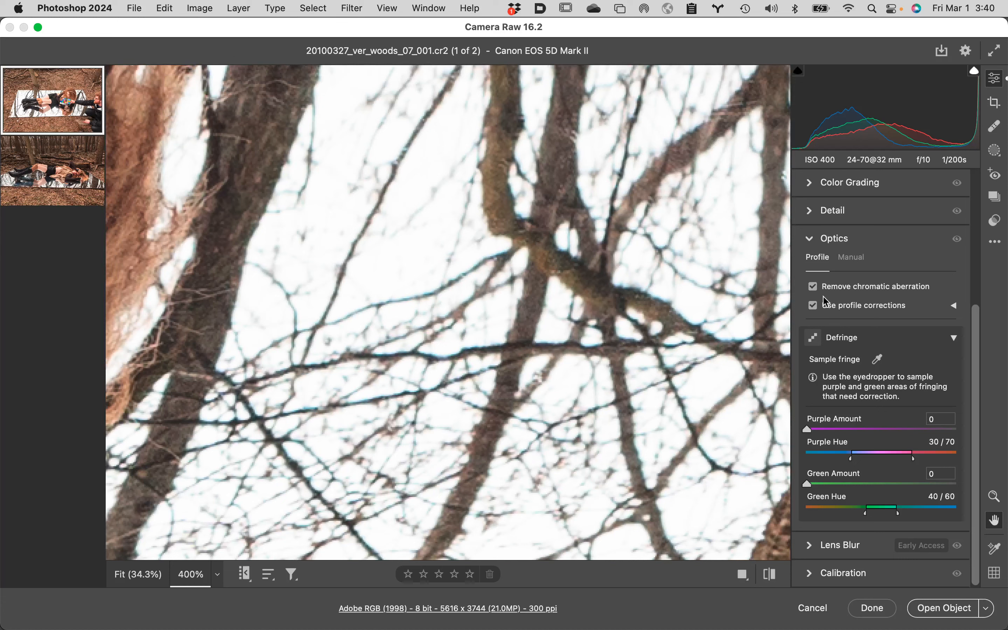
left_click(814, 287)
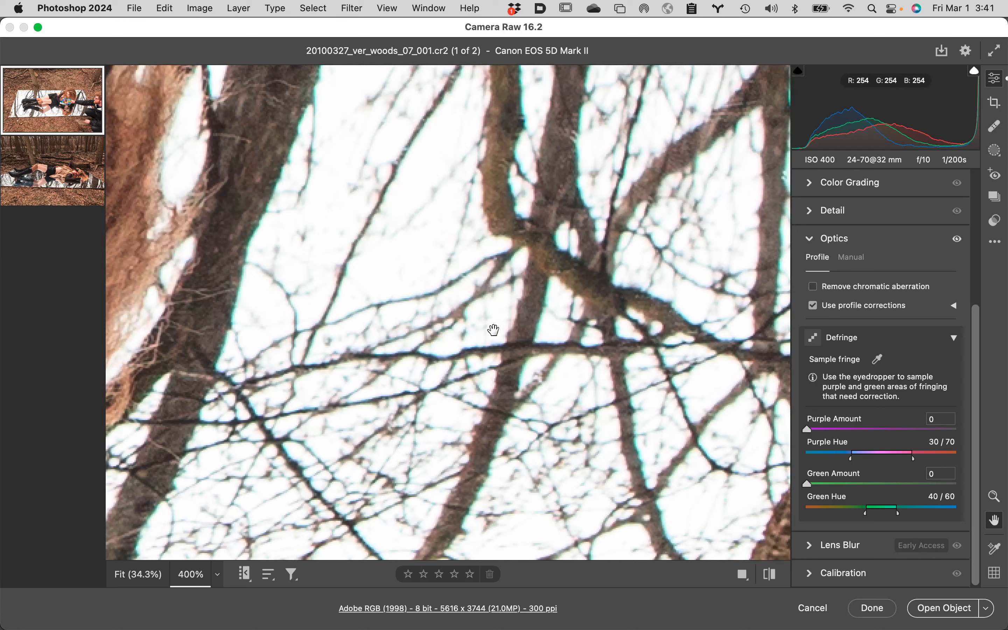
Step: Examine the colour fringes along the edges of the reflected branches at 800% zoom
left_click(219, 581)
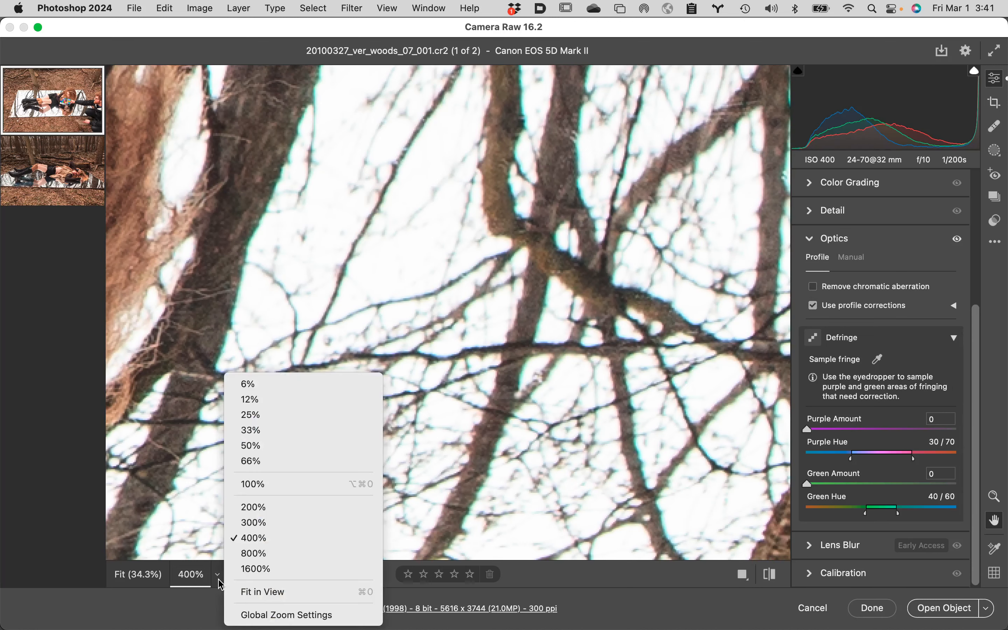
left_click(258, 554)
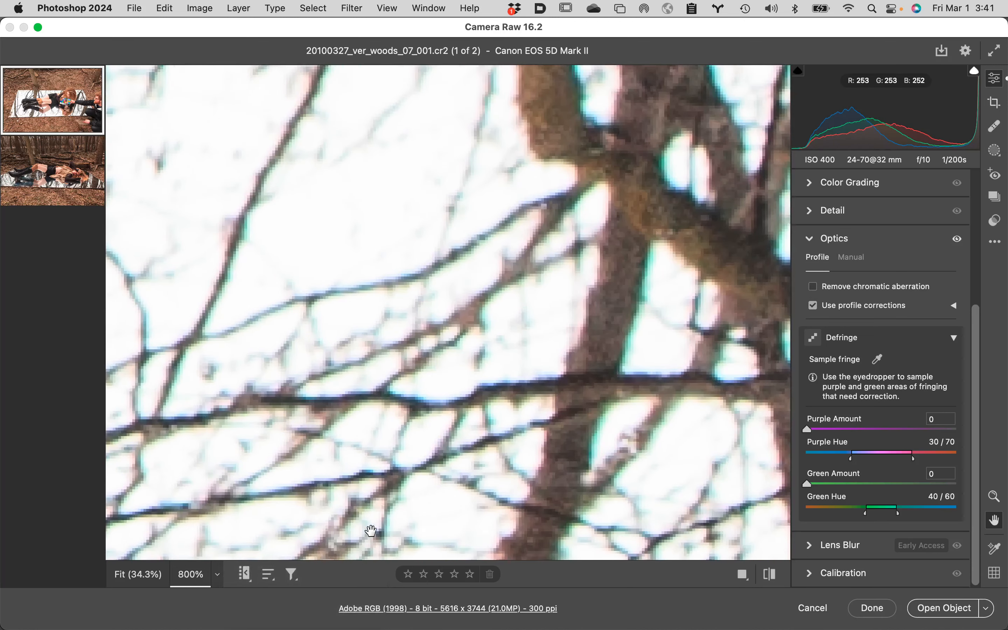
left_click_drag(626, 280, 522, 286)
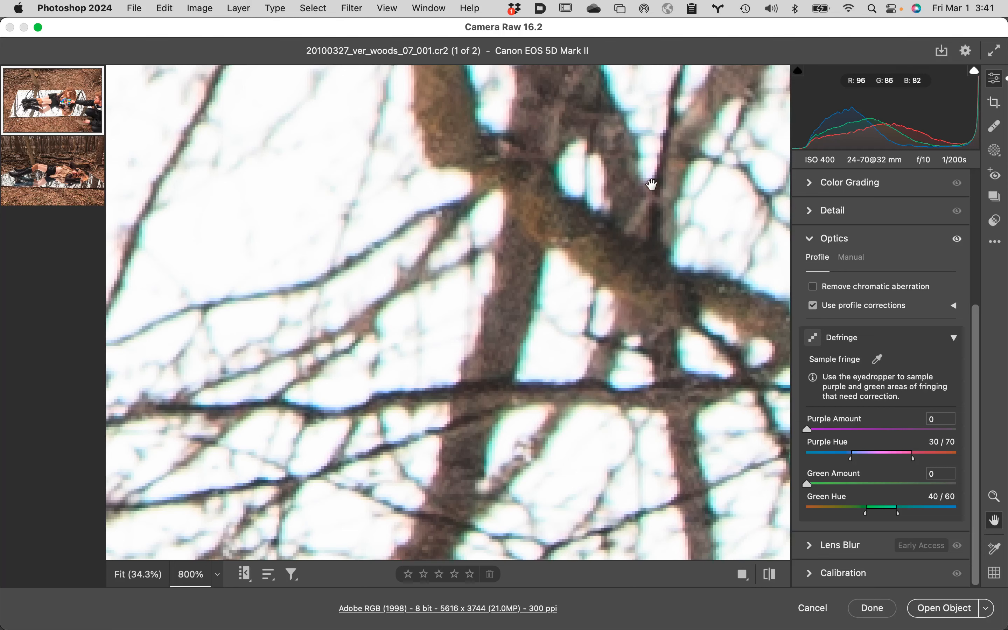
left_click_drag(606, 306, 513, 300)
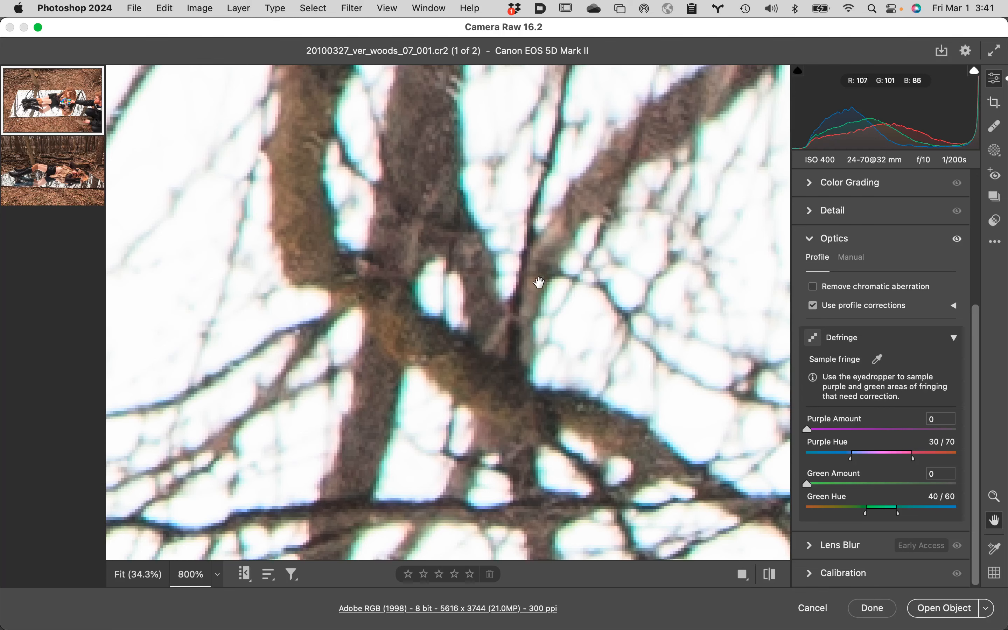
left_click_drag(481, 382, 535, 401)
left_click_drag(502, 165, 499, 276)
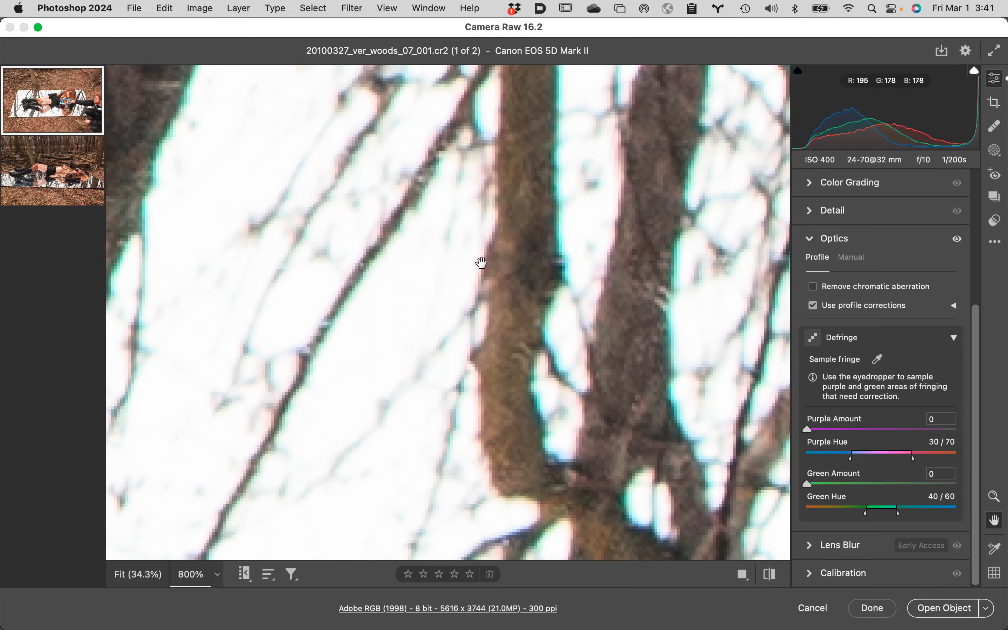
left_click(814, 287)
key("z")
left_click(596, 328)
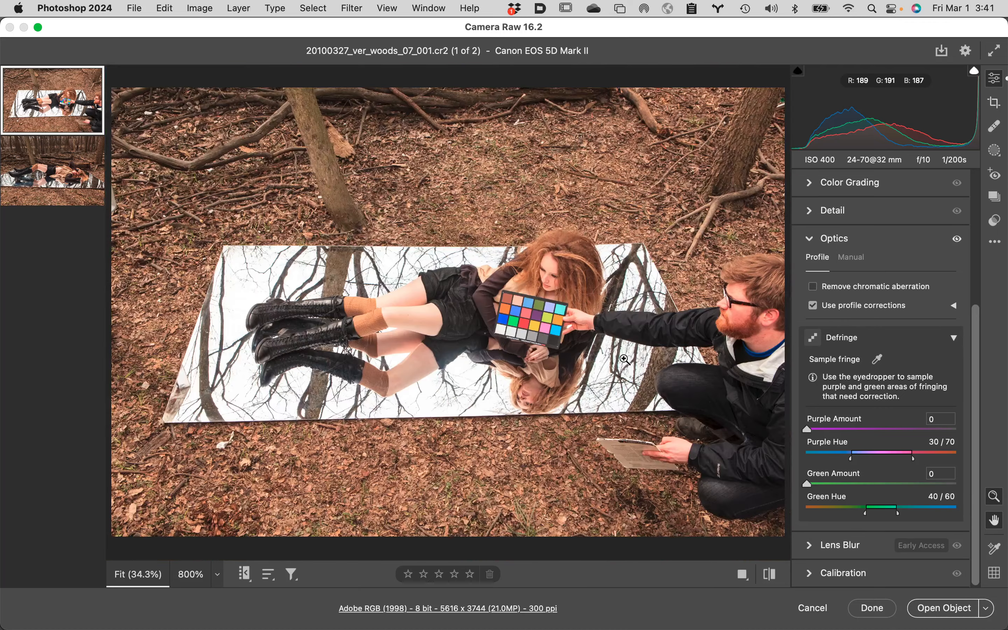
left_click(624, 359)
key("h")
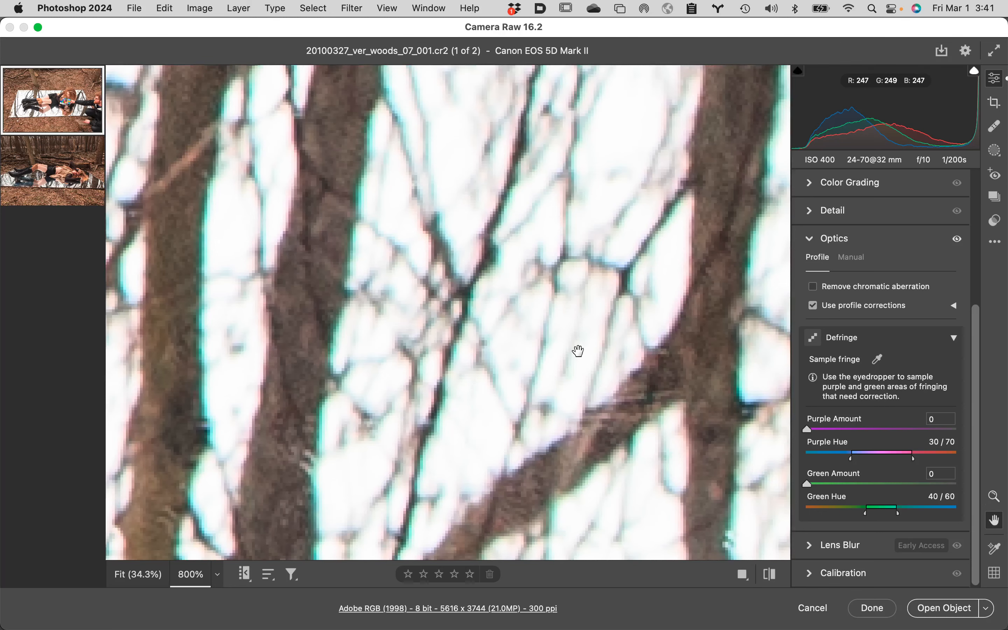
Step: Examine the fringing on the branches and the mirror's lower edge at 300% zoom, and turn Remove chromatic aberration back on
scroll(578, 351, "down", 1)
left_click(216, 576)
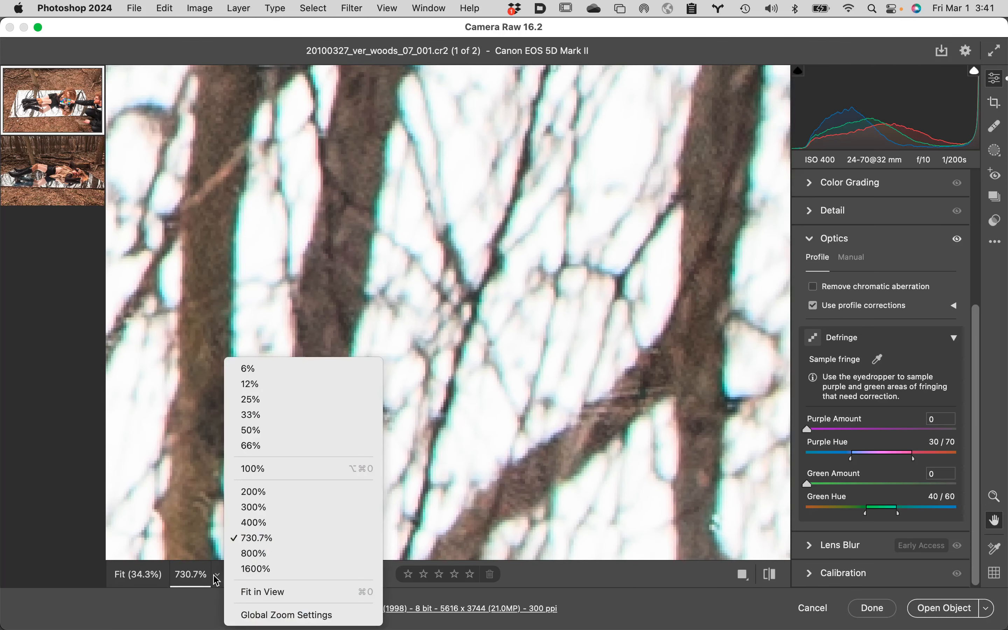
left_click(265, 507)
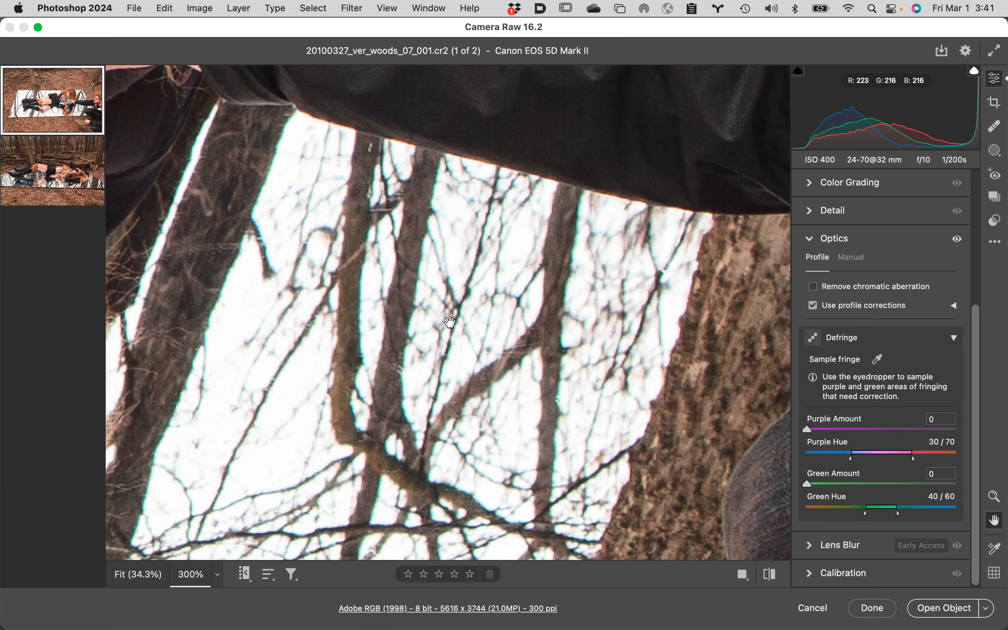
scroll(375, 413, "down", 5)
scroll(375, 413, "left", 5)
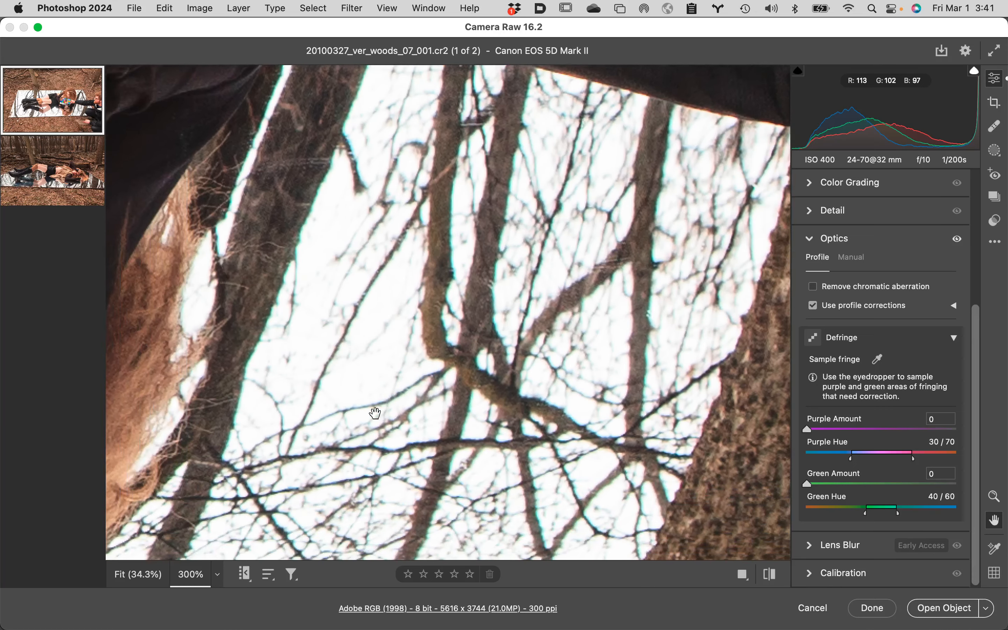
scroll(375, 413, "down", 3)
scroll(375, 412, "left", 3)
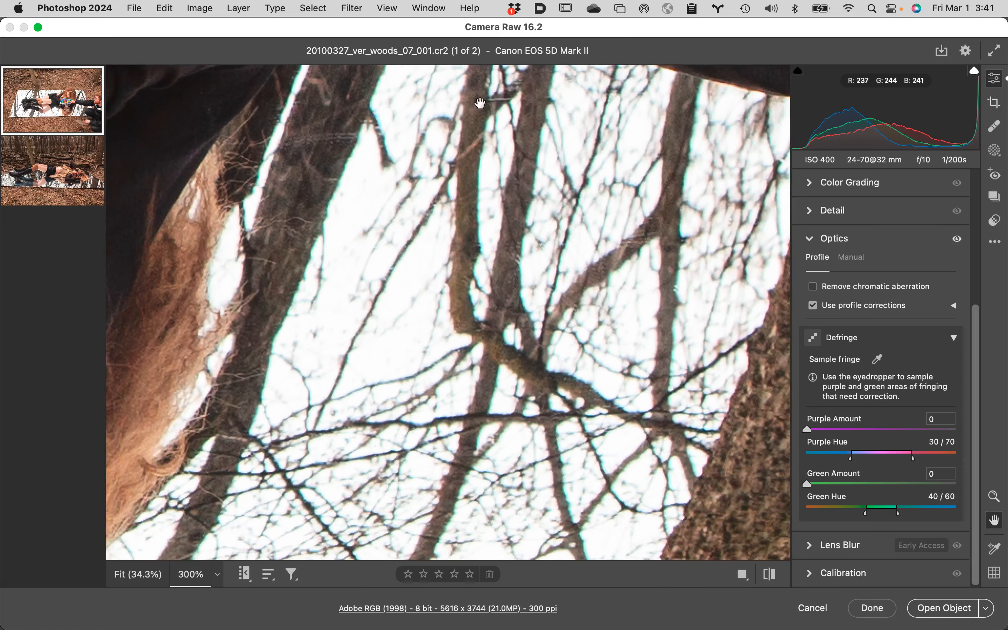
scroll(489, 420, "down", 3)
scroll(489, 420, "left", 2)
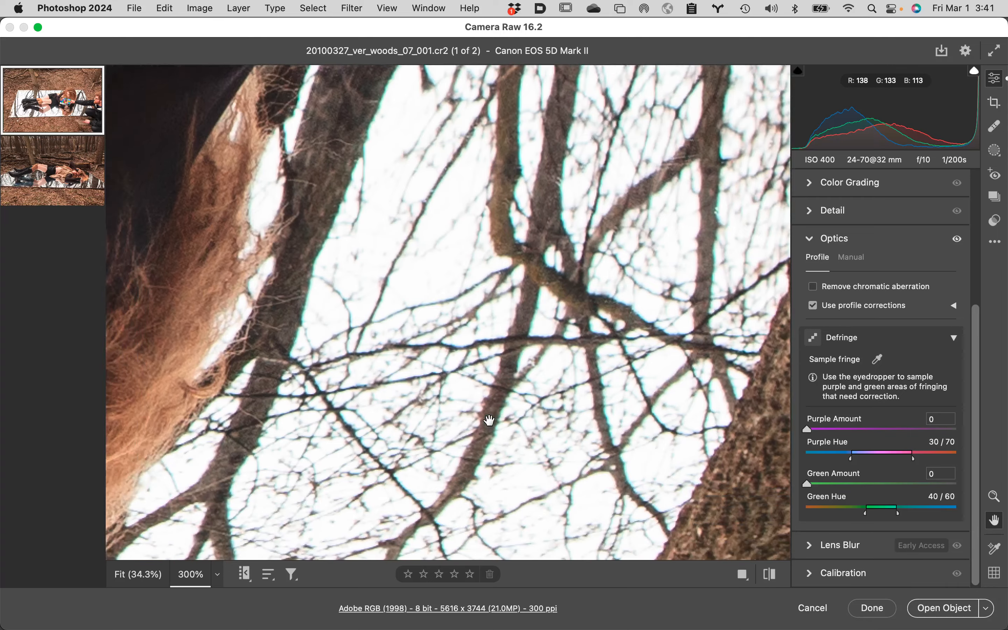
scroll(489, 420, "down", 5)
scroll(460, 436, "down", 2)
scroll(460, 436, "left", 3)
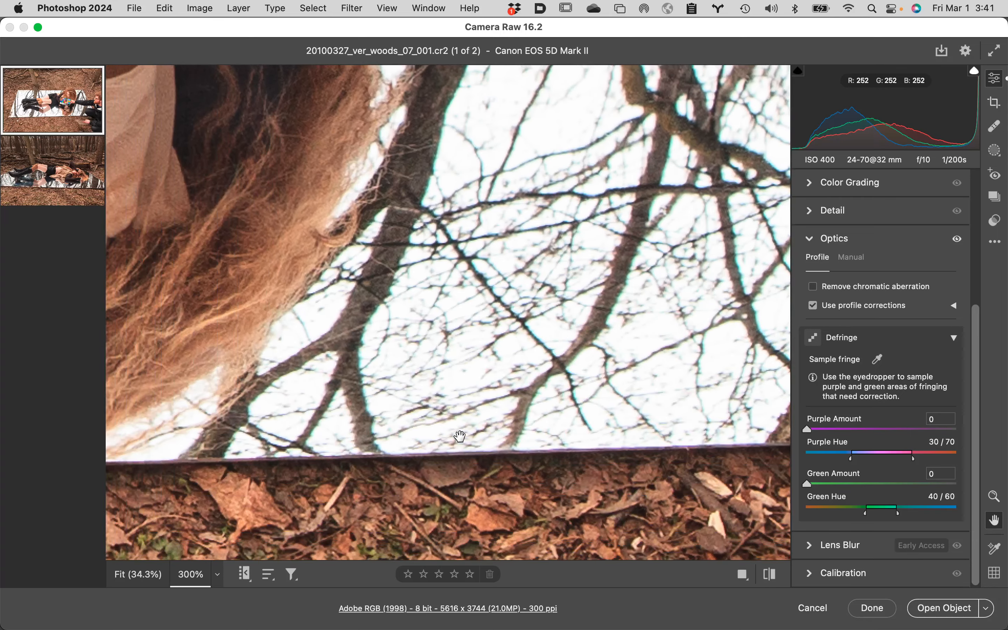
scroll(460, 436, "down", 1)
scroll(460, 436, "left", 3)
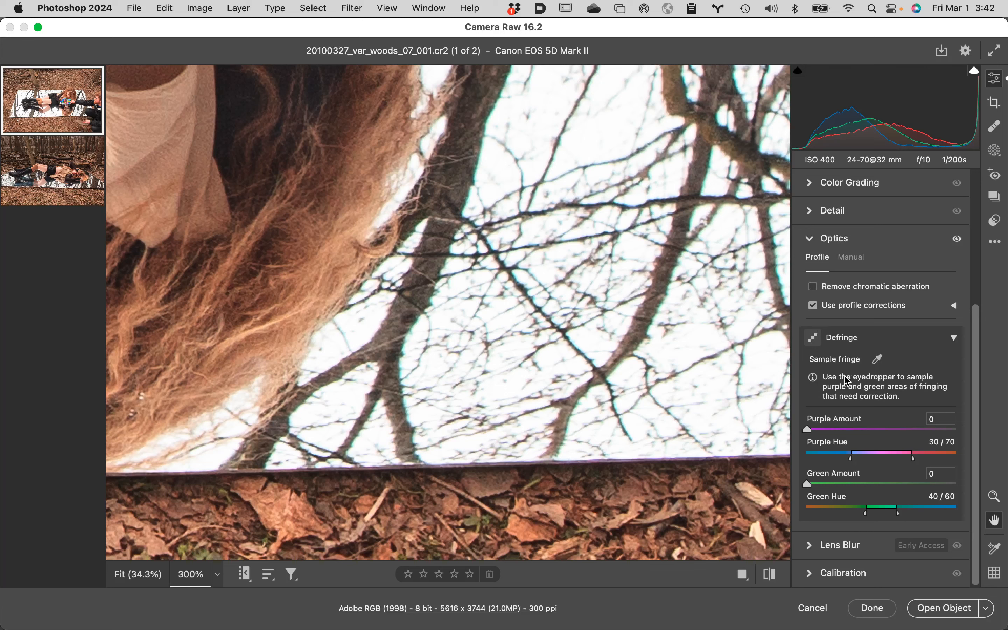
scroll(847, 381, "up", 3)
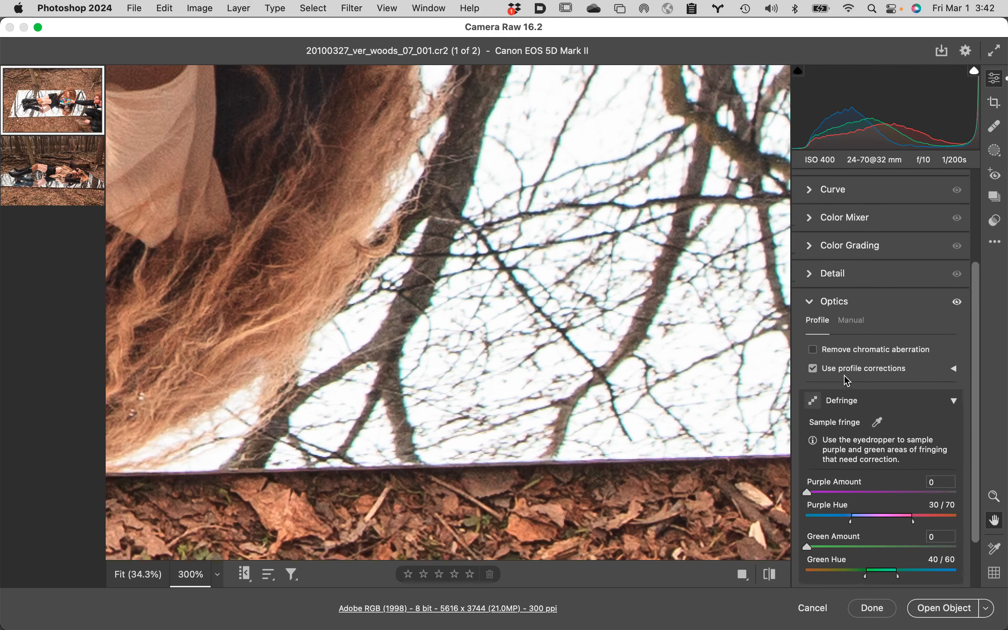
left_click(815, 352)
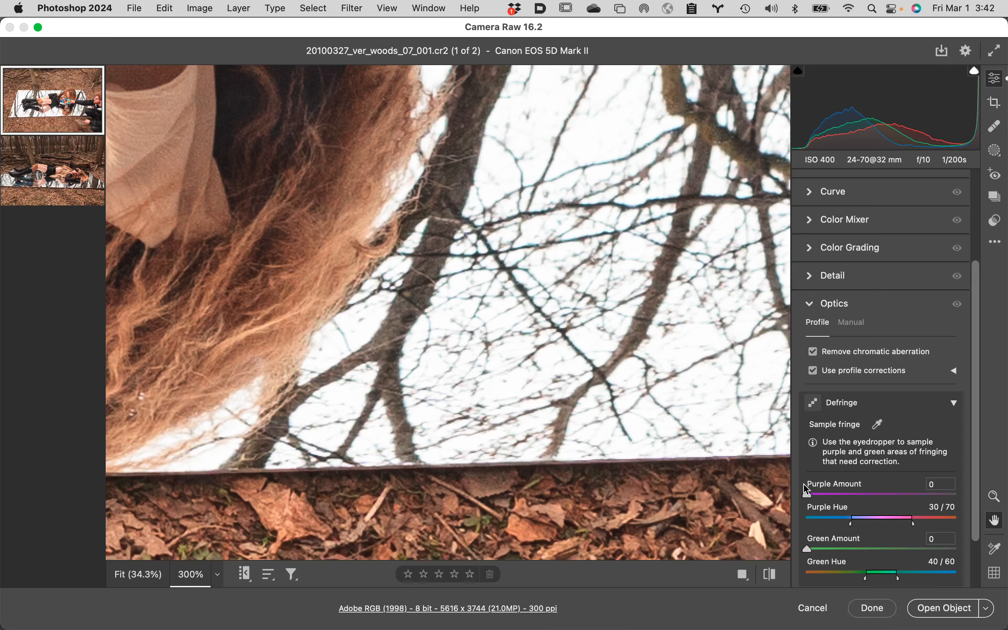
Step: Cancel Camera Raw without opening the photos and switch to Capture One
left_click(826, 609)
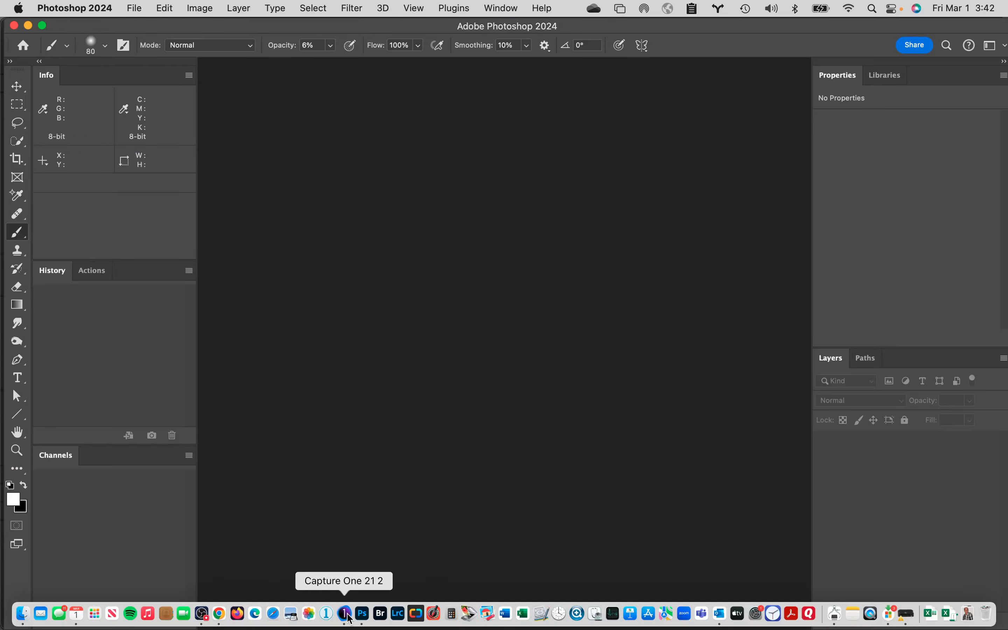
left_click(340, 621)
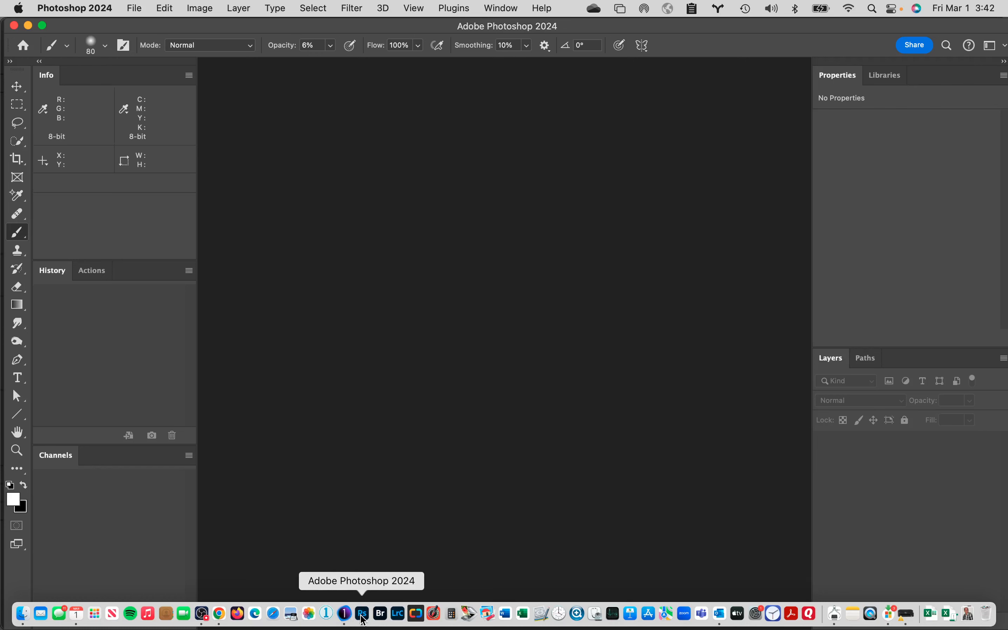
Step: Quit Capture One 12 and hide Photoshop to uncover the open Capture One 21 session
left_click(82, 8)
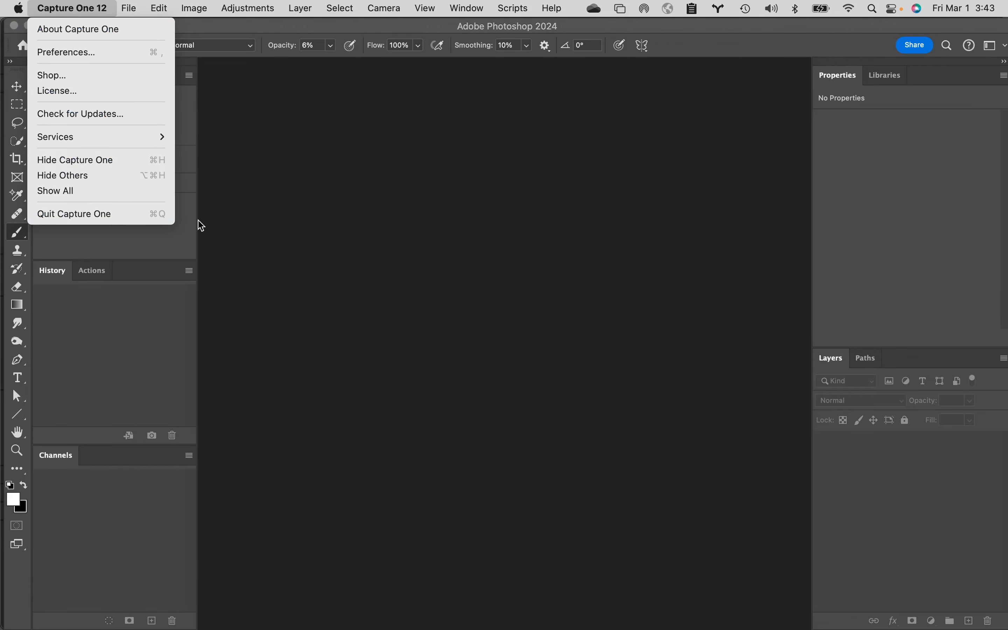
left_click(105, 214)
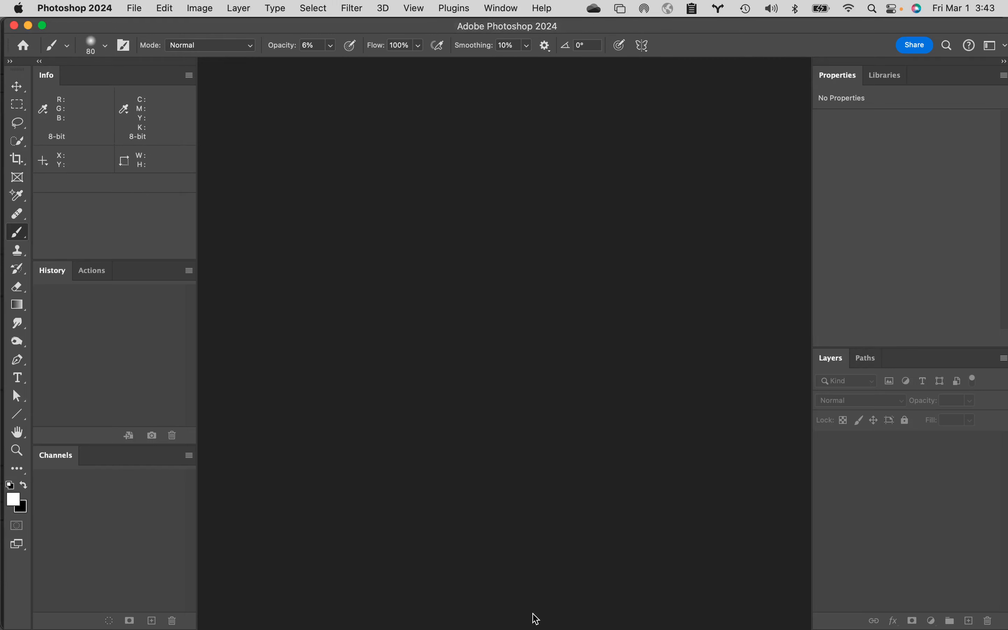
mouse_move(522, 614)
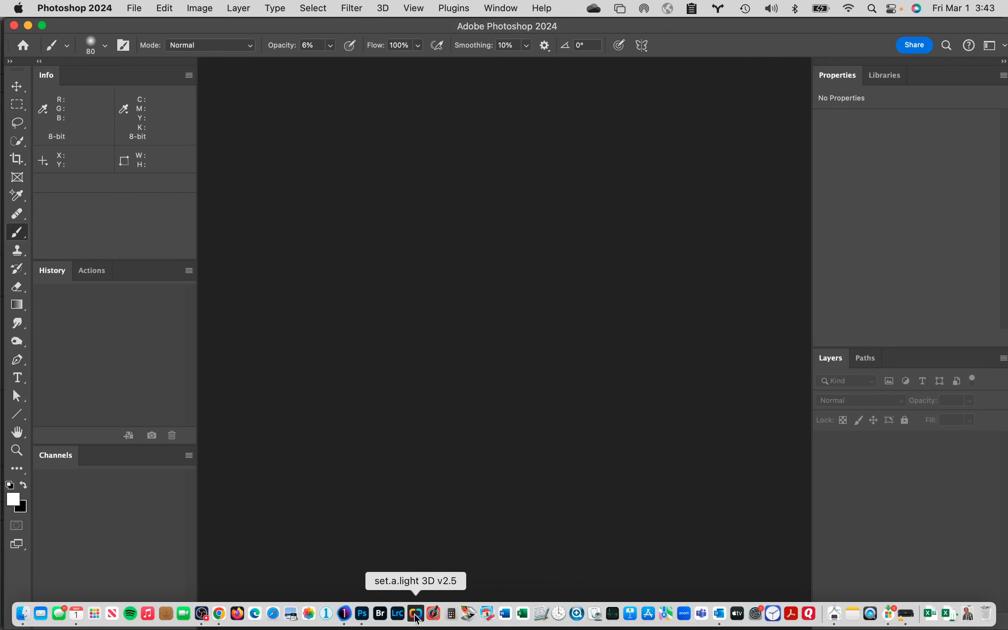
left_click(363, 614)
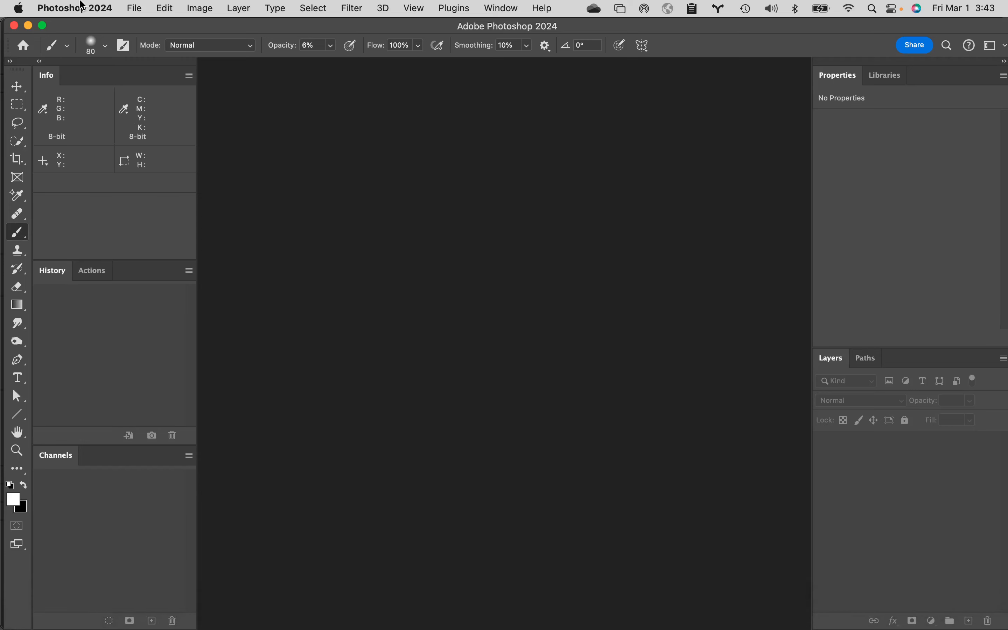
left_click(83, 7)
left_click(117, 161)
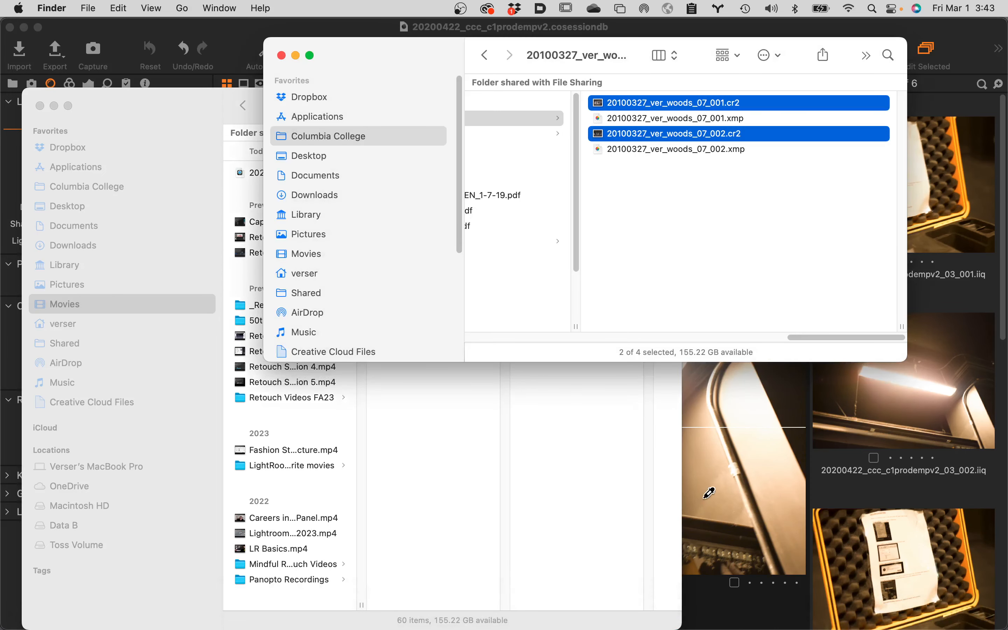
Step: Switch to the Capture One 21 session and undo the accidental white balance pick on the lamp photo
left_click(708, 493)
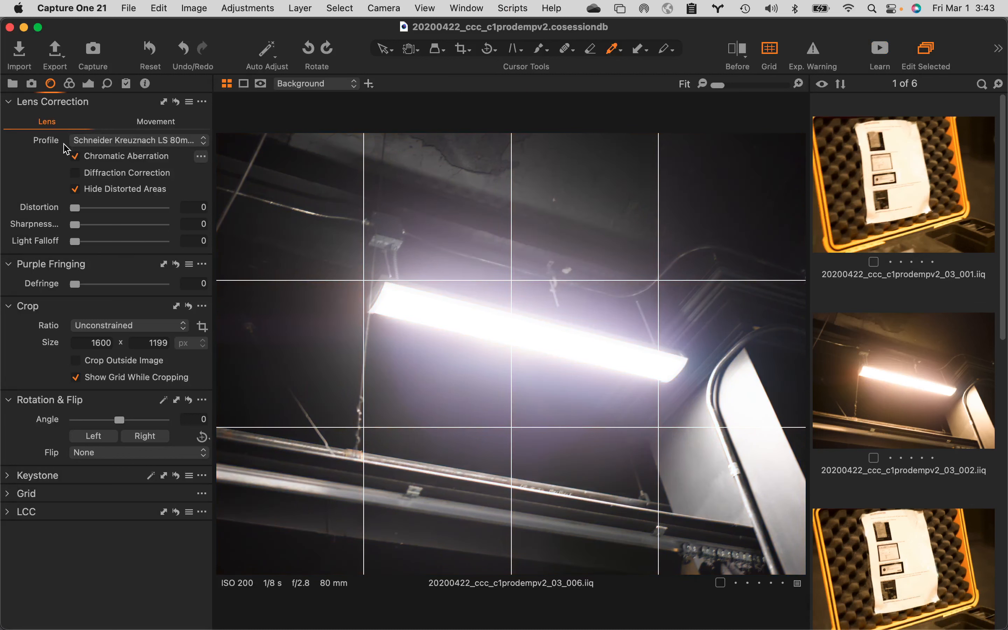
key("super+z")
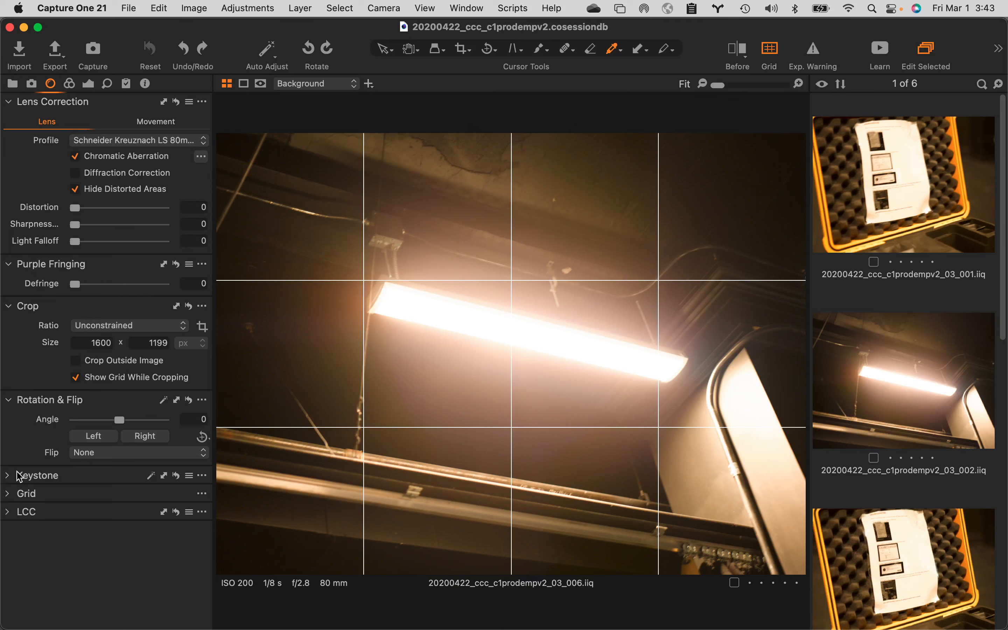
Step: Expand the Keystone and Grid tools to show their settings
left_click(9, 477)
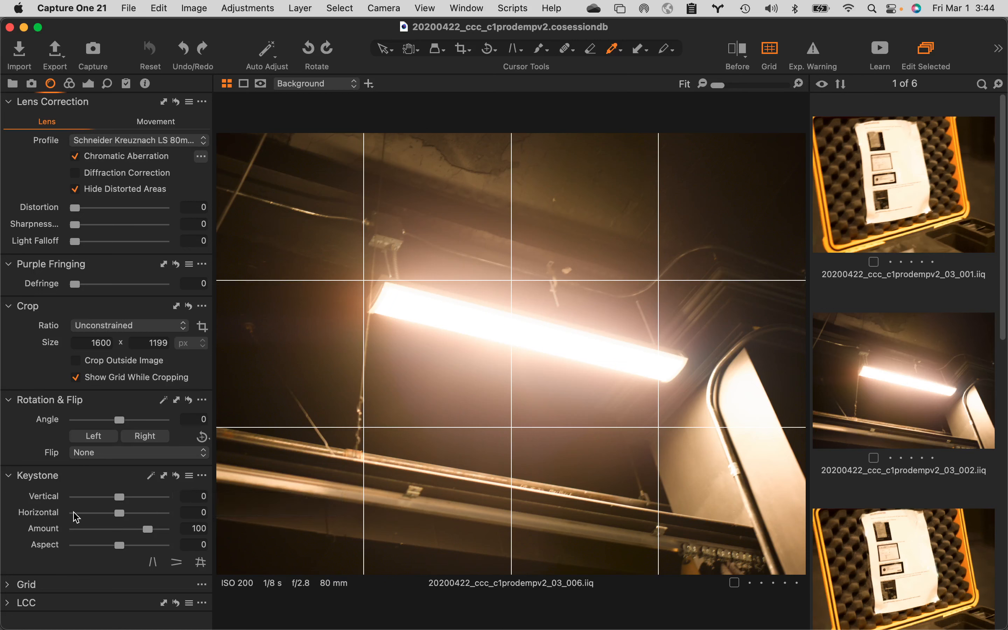
left_click(6, 587)
scroll(47, 579, "down", 5)
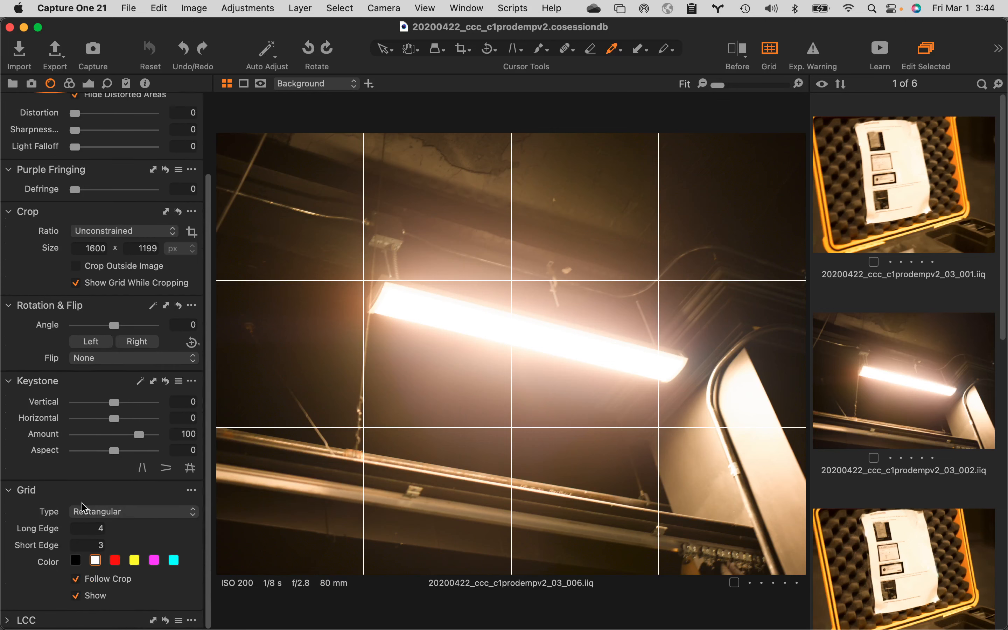
Step: Hide the grid overlay on the photo and expand the LCC tool
left_click(77, 597)
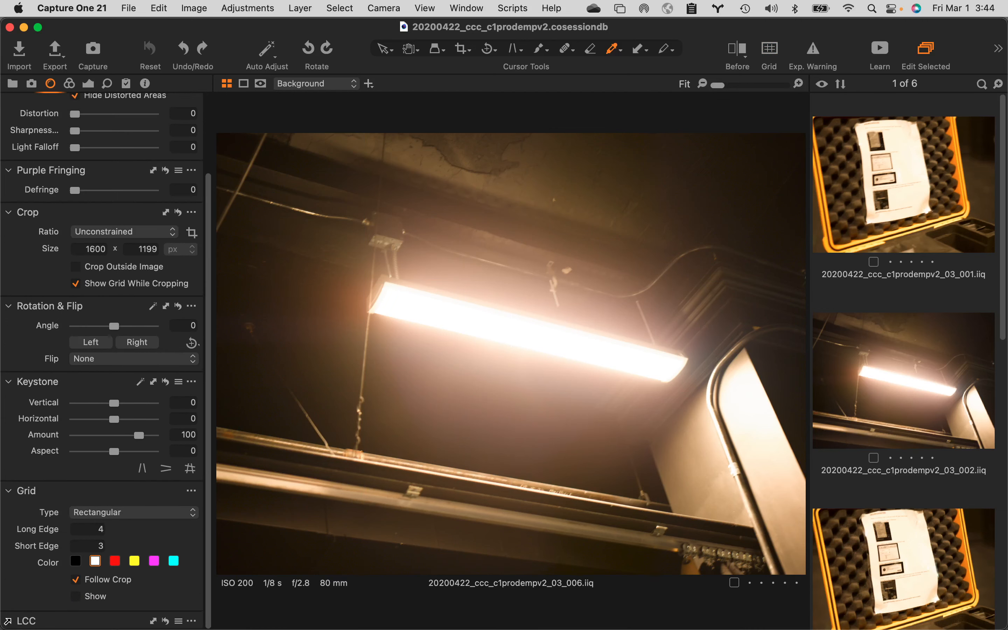
left_click(8, 622)
scroll(58, 584, "down", 5)
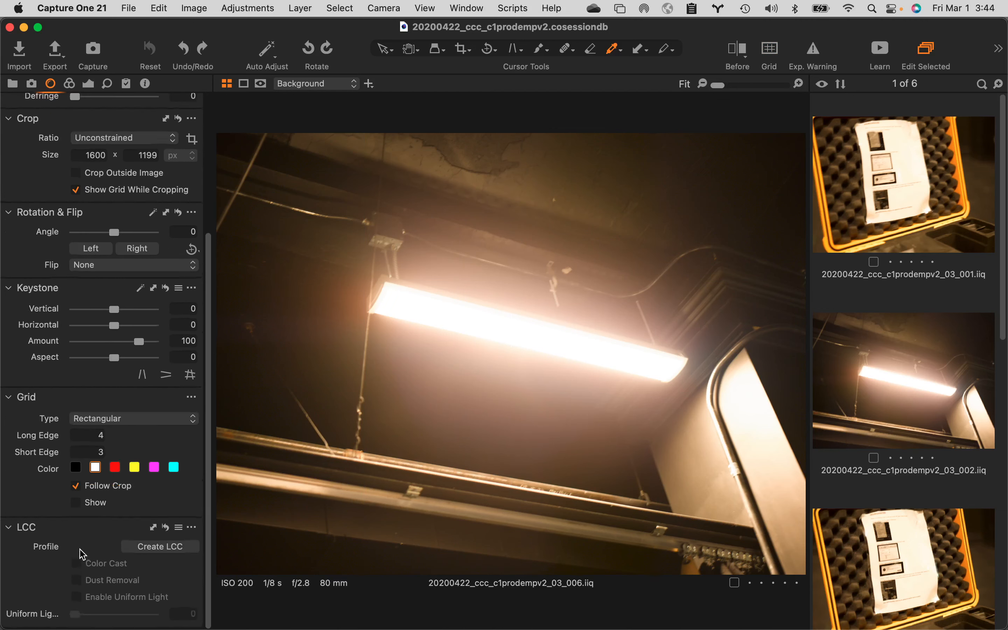
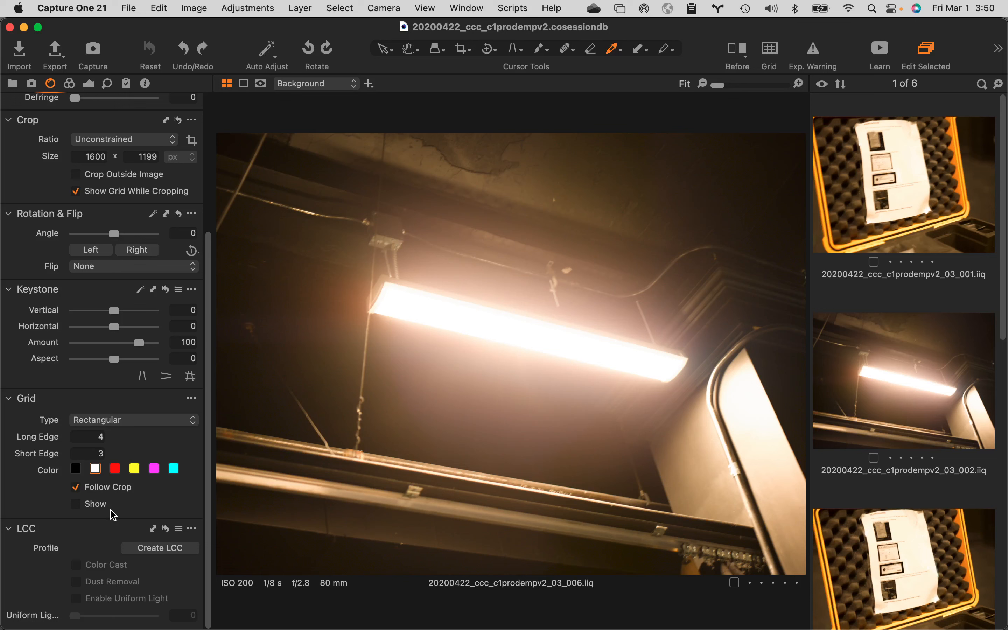
Step: Expand the Camera tool and set the tethered Leaf Credo 40's aperture to f/5.6
left_click(70, 84)
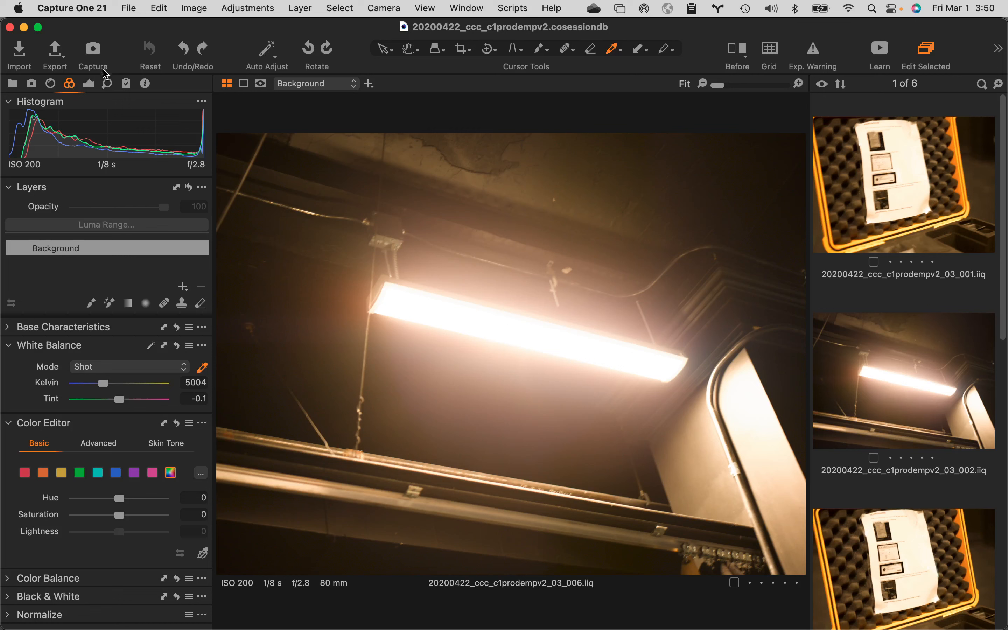
left_click(92, 85)
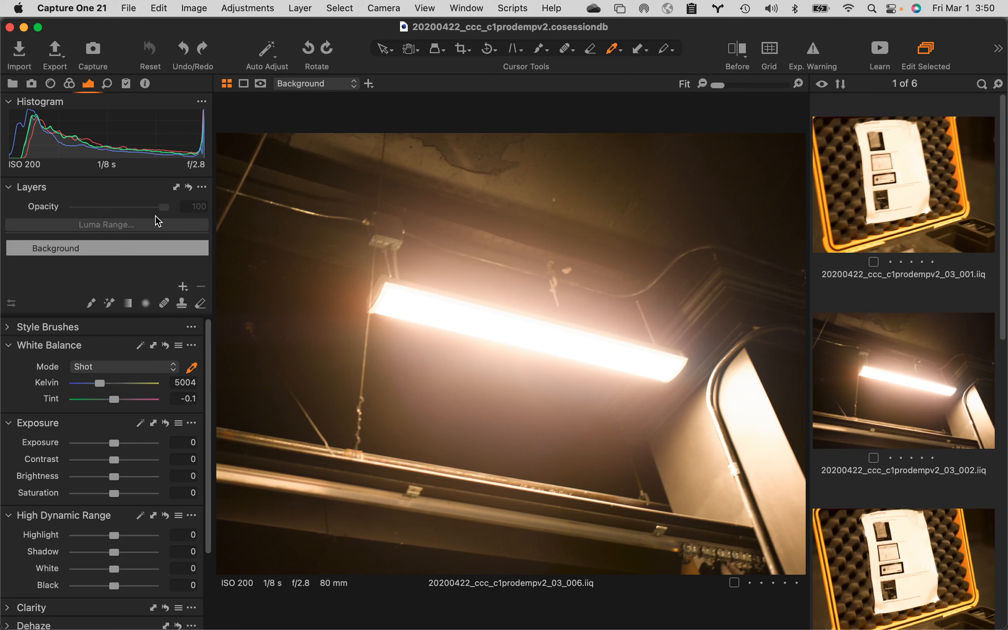
left_click(32, 85)
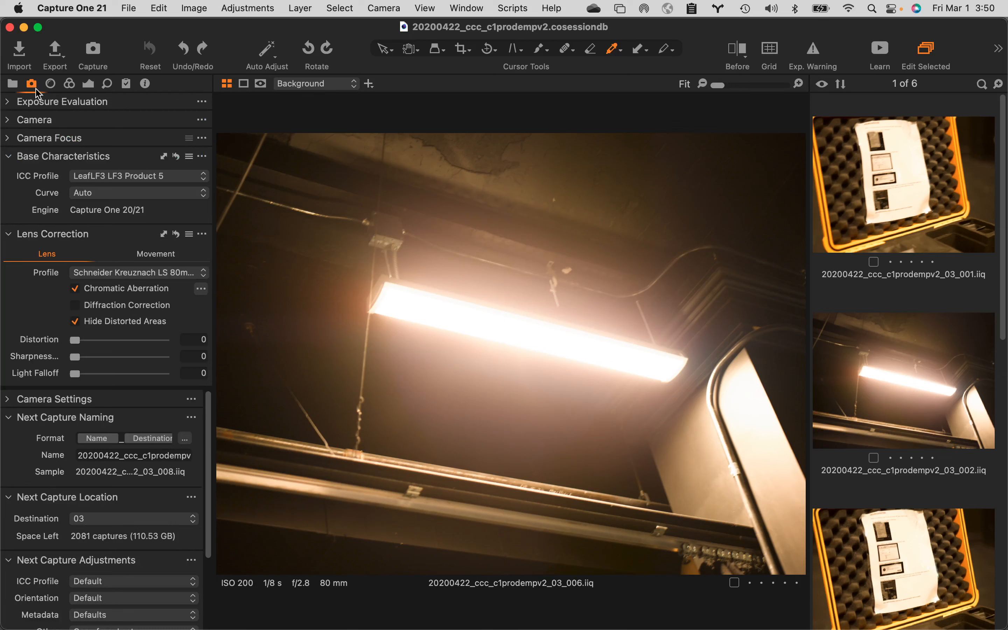
left_click(8, 121, "alt")
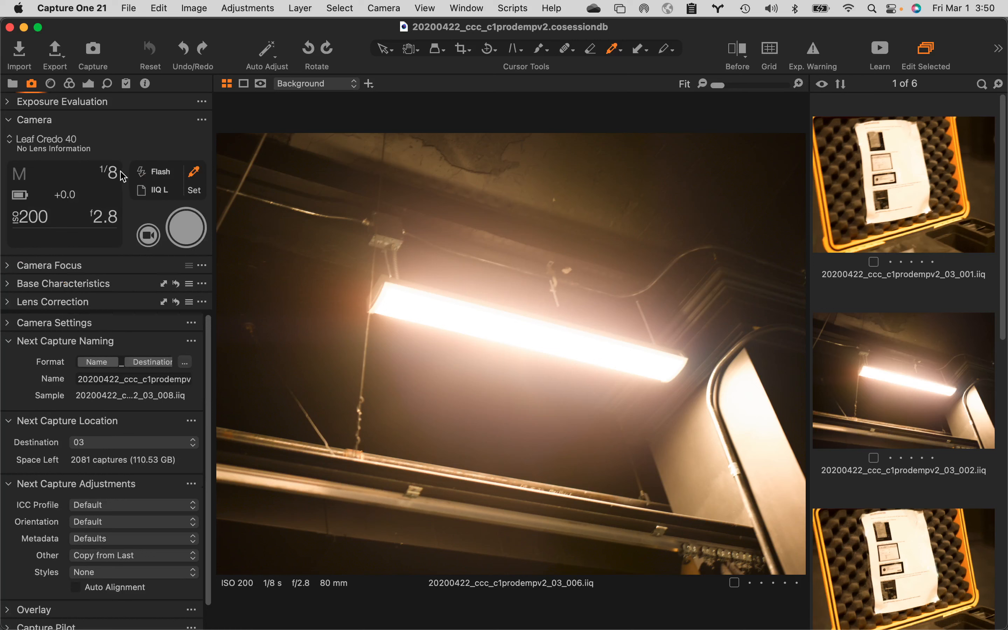
left_click(113, 221)
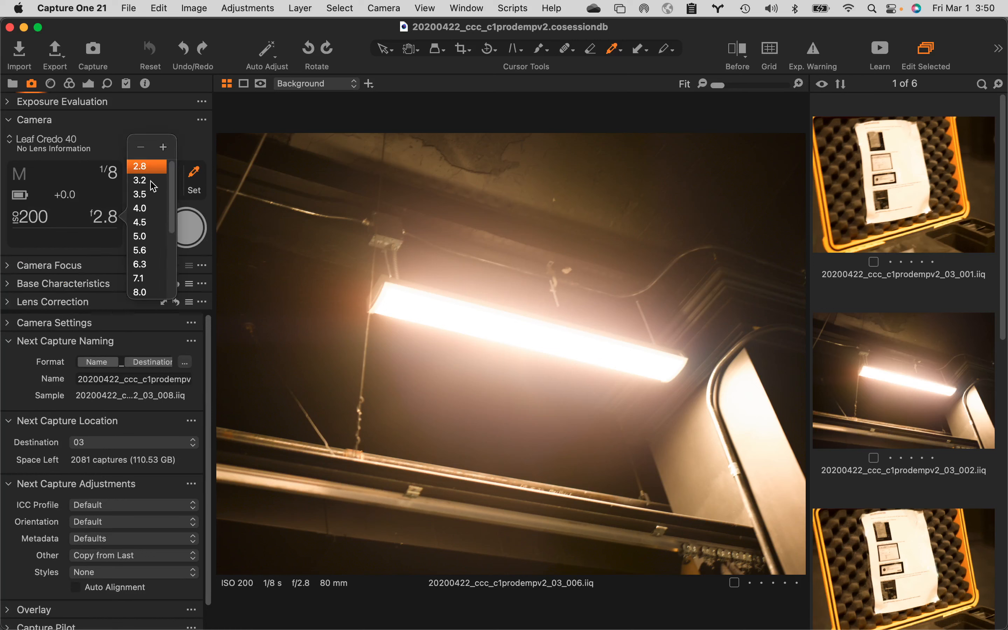
left_click(147, 250)
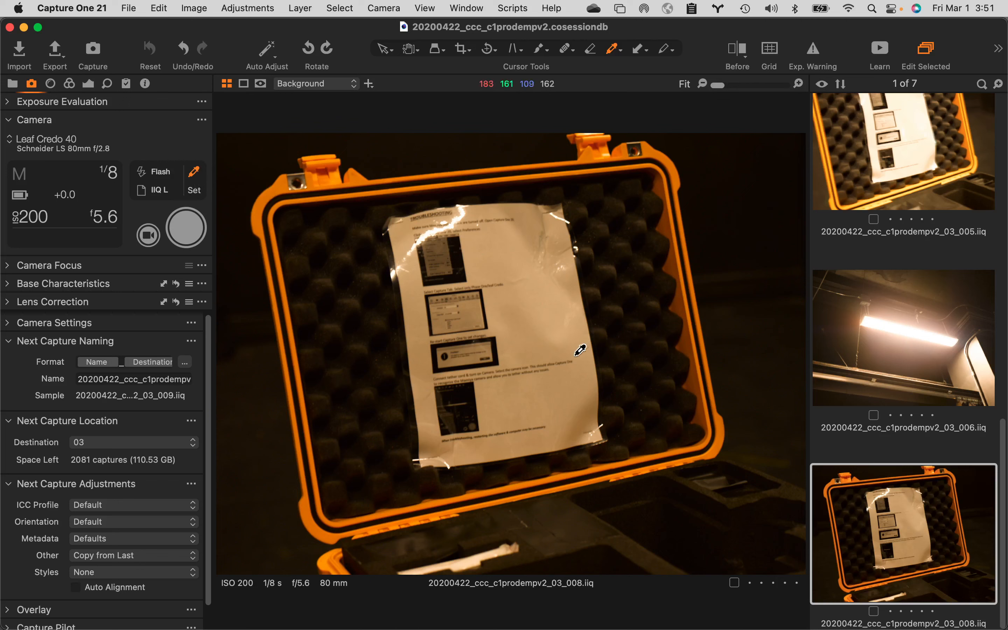
Step: Sample the white balance from the white paper in capture 008 and raise its exposure to about 2.09
left_click(538, 289)
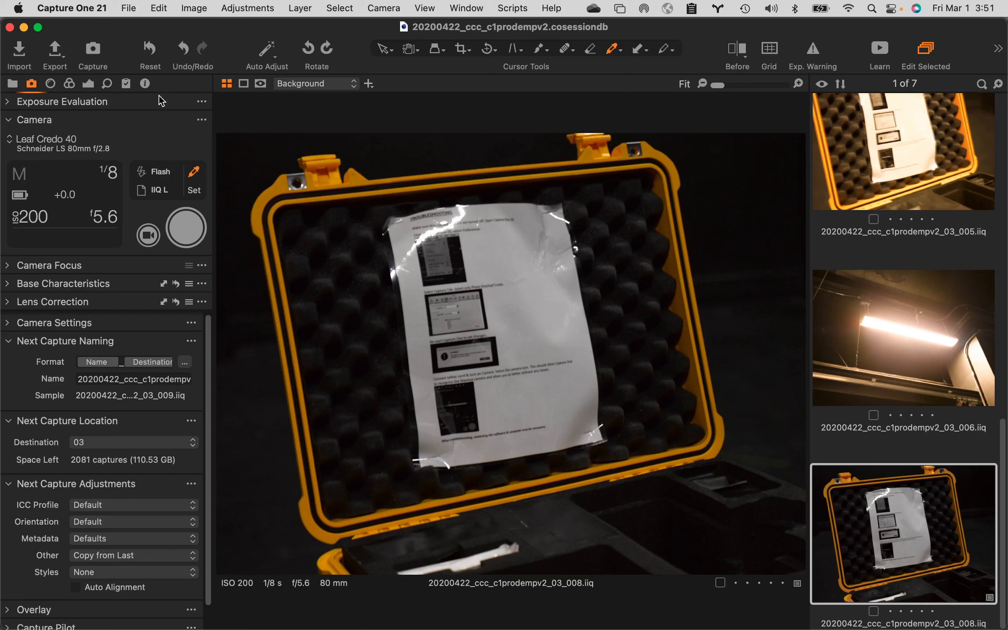
left_click(89, 83)
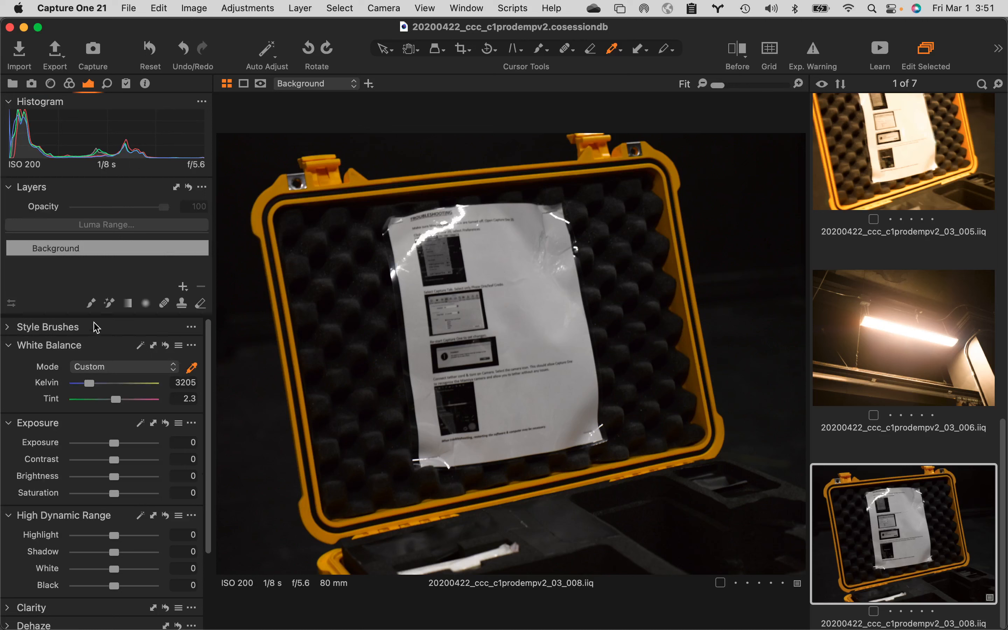
left_click_drag(116, 445, 128, 446)
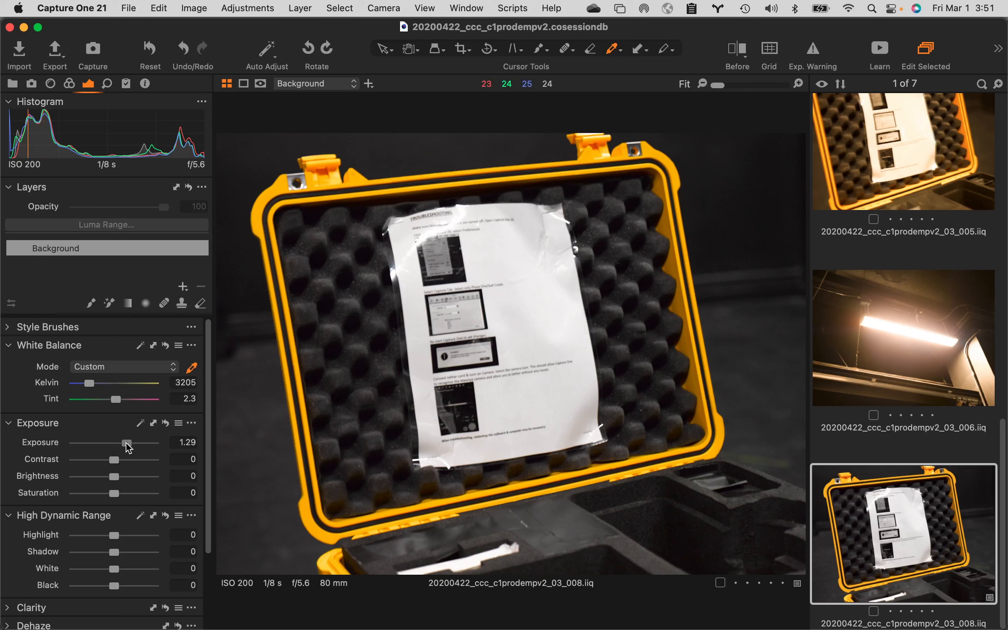
left_click_drag(126, 444, 134, 445)
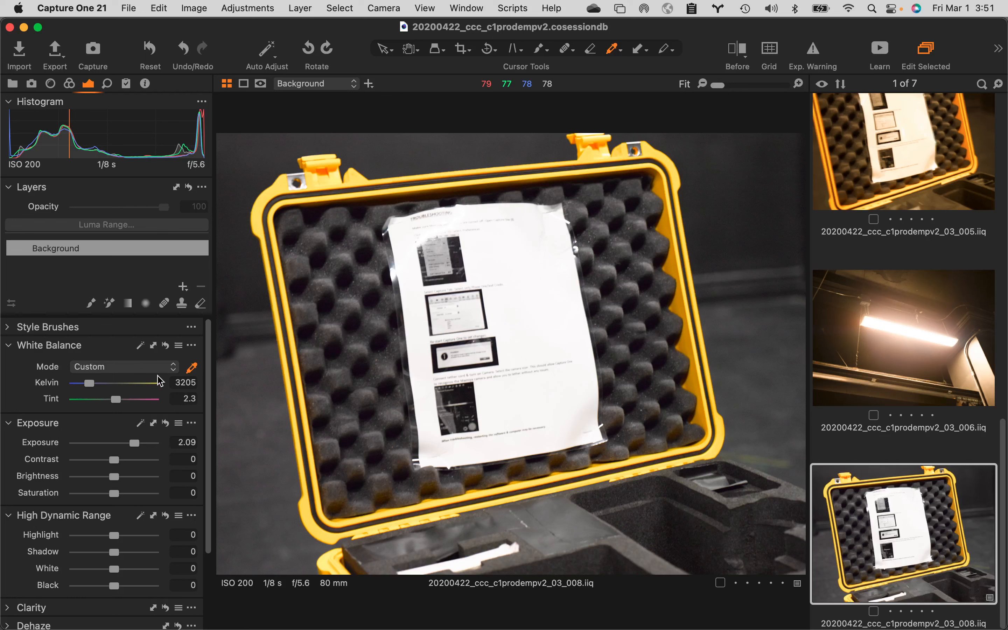
Step: Reset the exposure of capture 008 to 0 and raise it again to about 2.05
left_click(177, 444)
type("2")
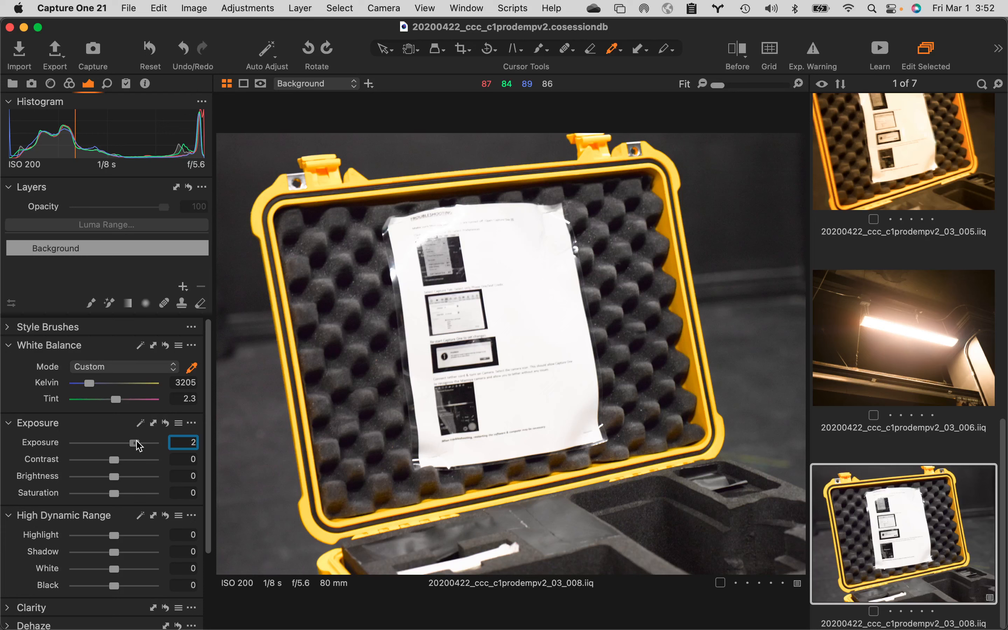
key("BackSpace")
type("0")
key("Return")
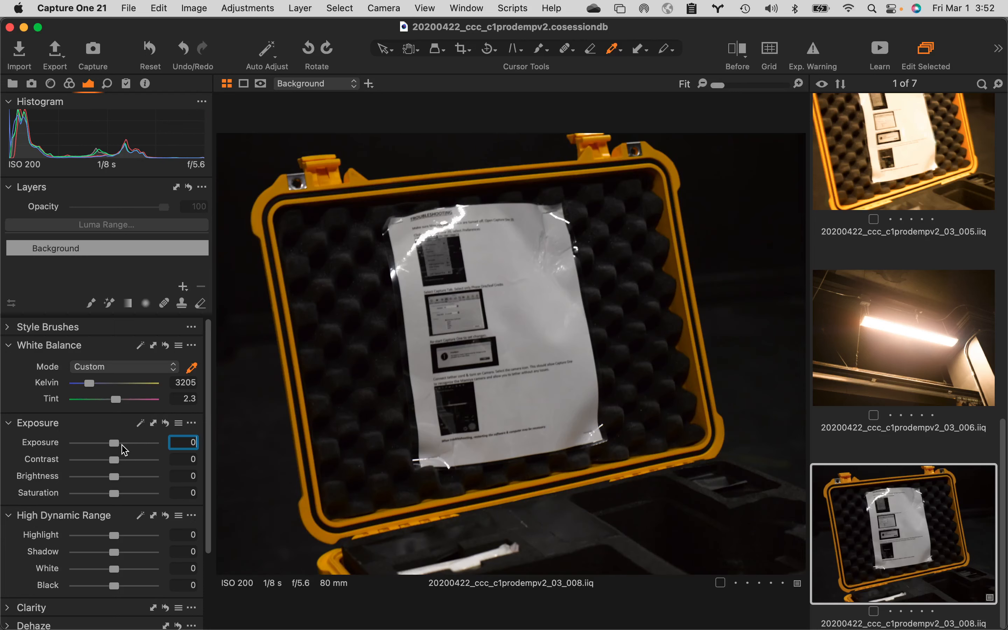
left_click_drag(114, 444, 136, 445)
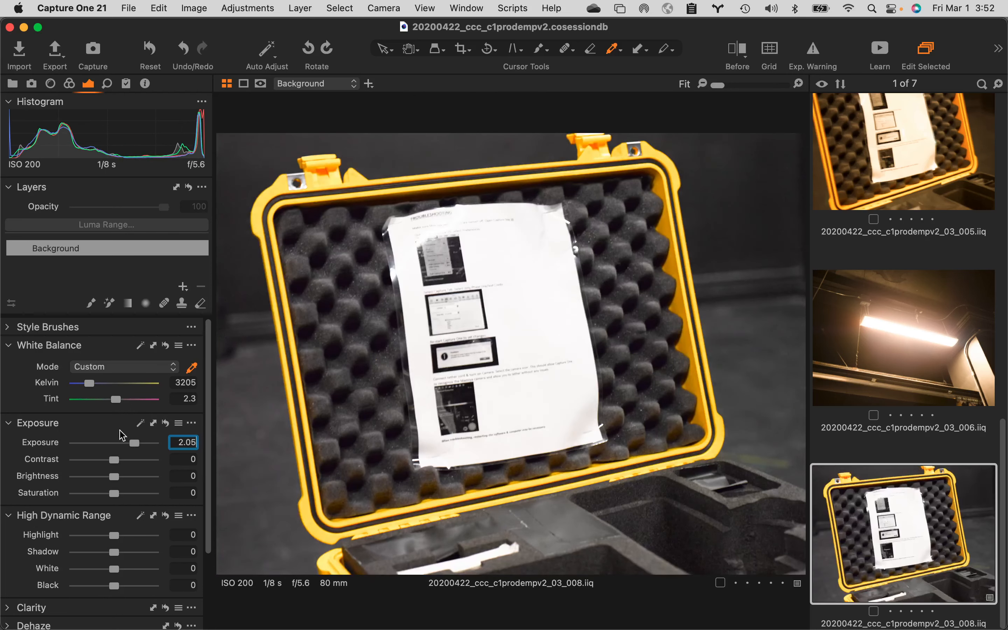
Step: Set the tethered camera's aperture to f/2.8
left_click(35, 85)
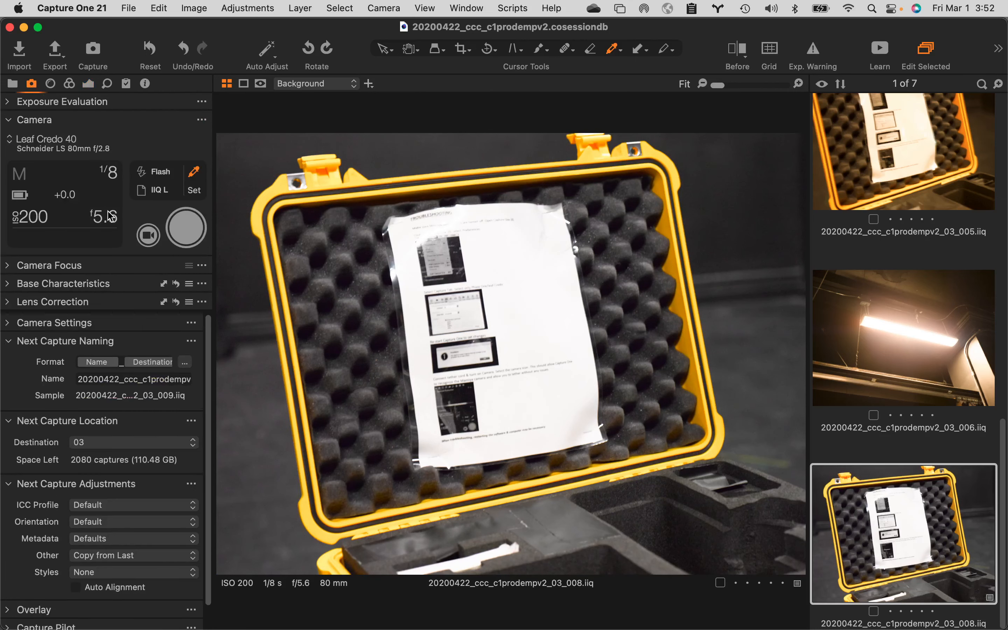
left_click(102, 220)
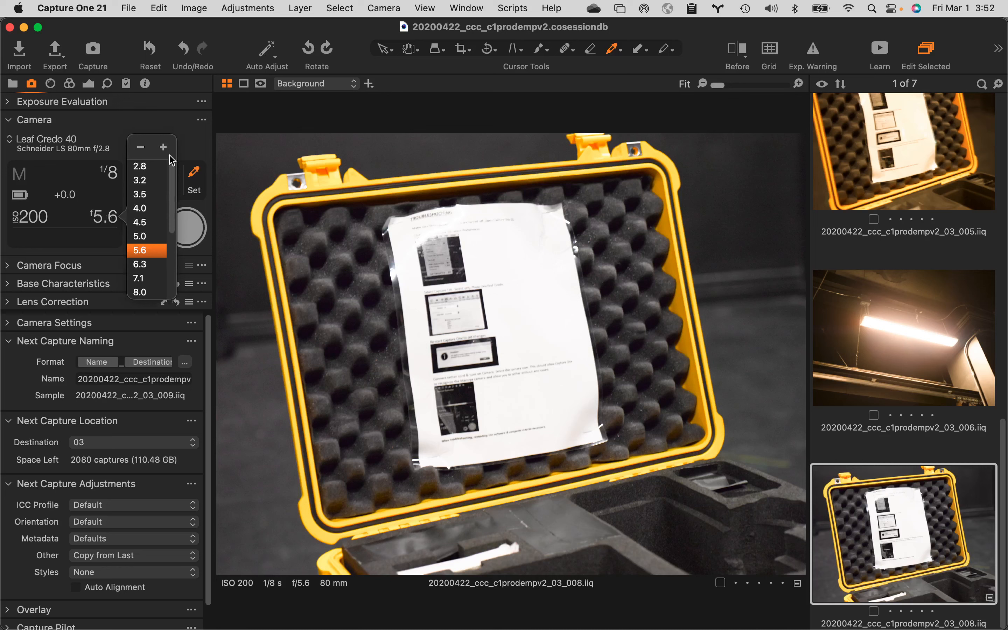
left_click(151, 168)
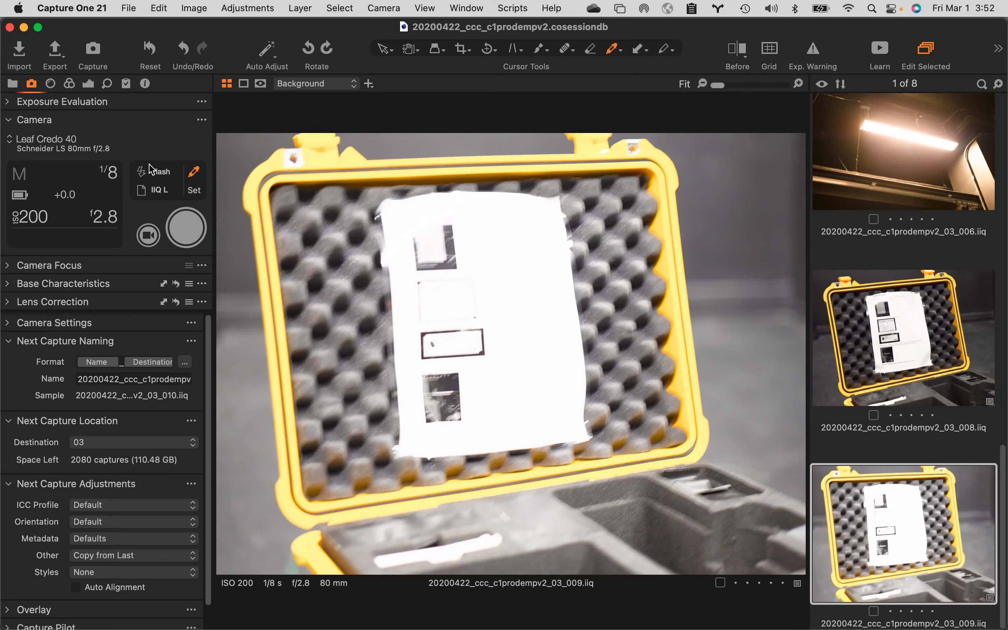
Step: Reset the exposure adjustment of capture 009 to its default of 0
left_click(89, 83)
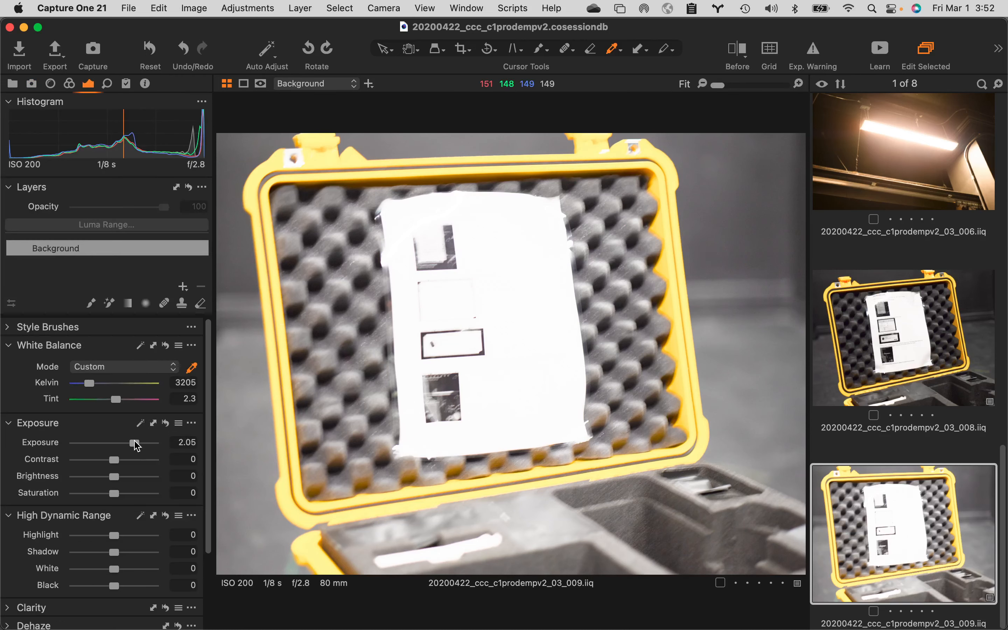
double_click(135, 443)
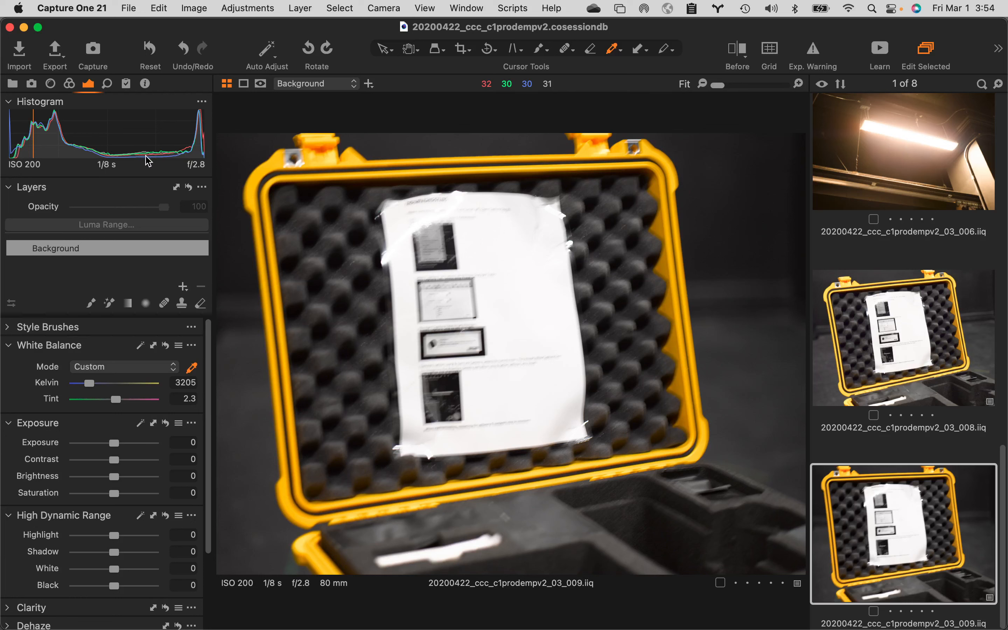
Step: Try contrast at 50 and brightness at 50 on capture 009, returning each to 0
left_click_drag(114, 460, 154, 461)
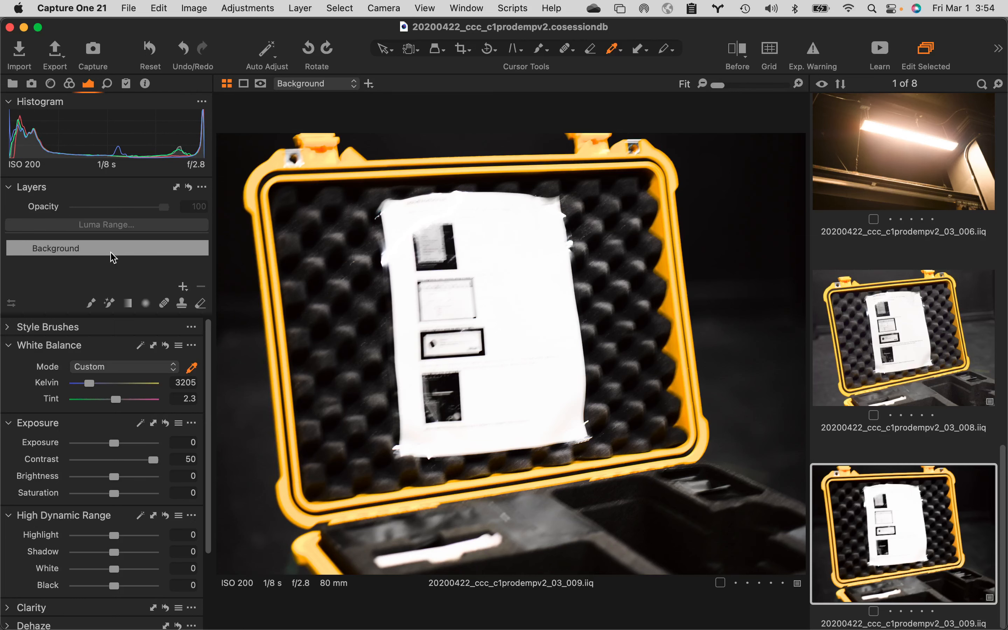
double_click(153, 460)
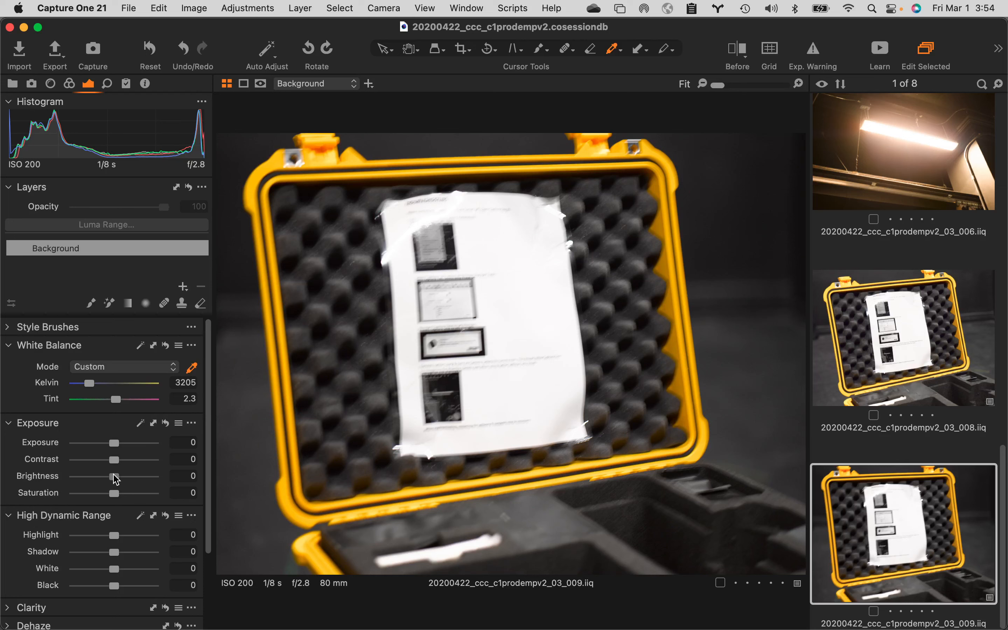
left_click_drag(114, 477, 153, 476)
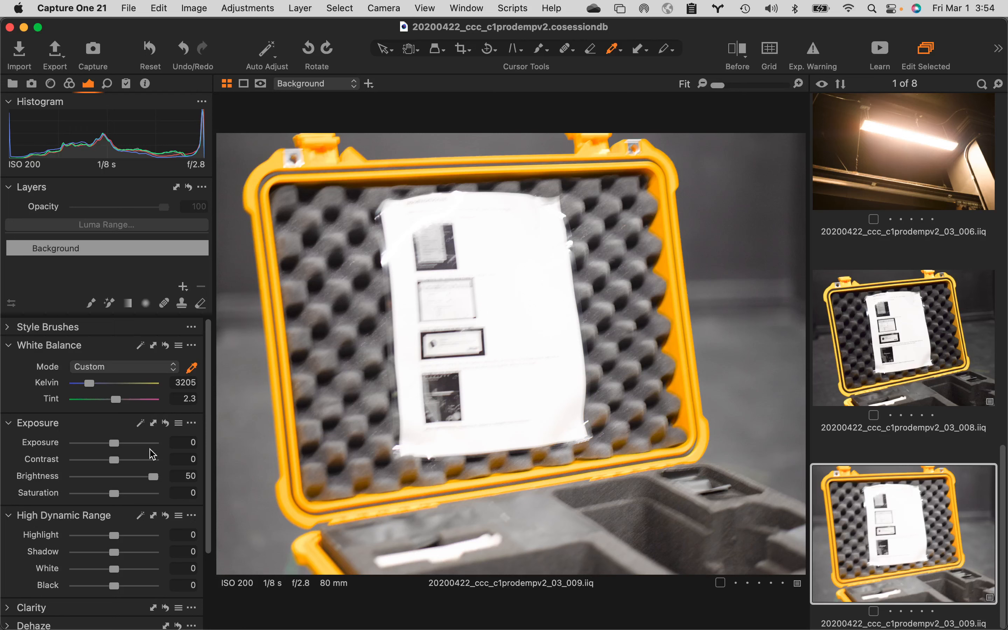
left_click_drag(153, 476, 115, 477)
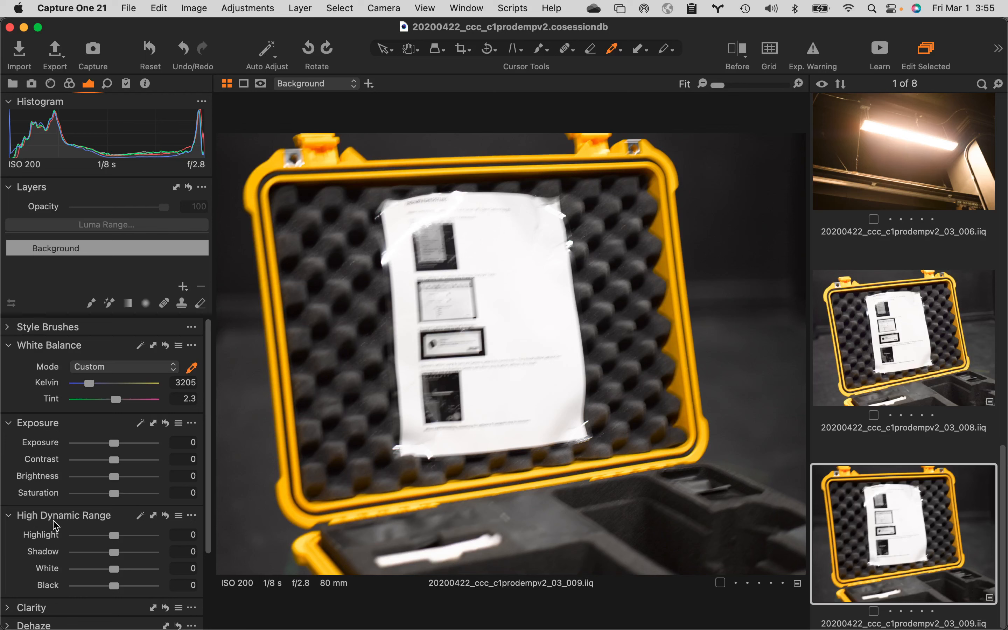
Step: Try the High Dynamic Range highlight at 100 and -100 on the paper at 100% view, resetting it to 0
scroll(97, 542, "down", 3)
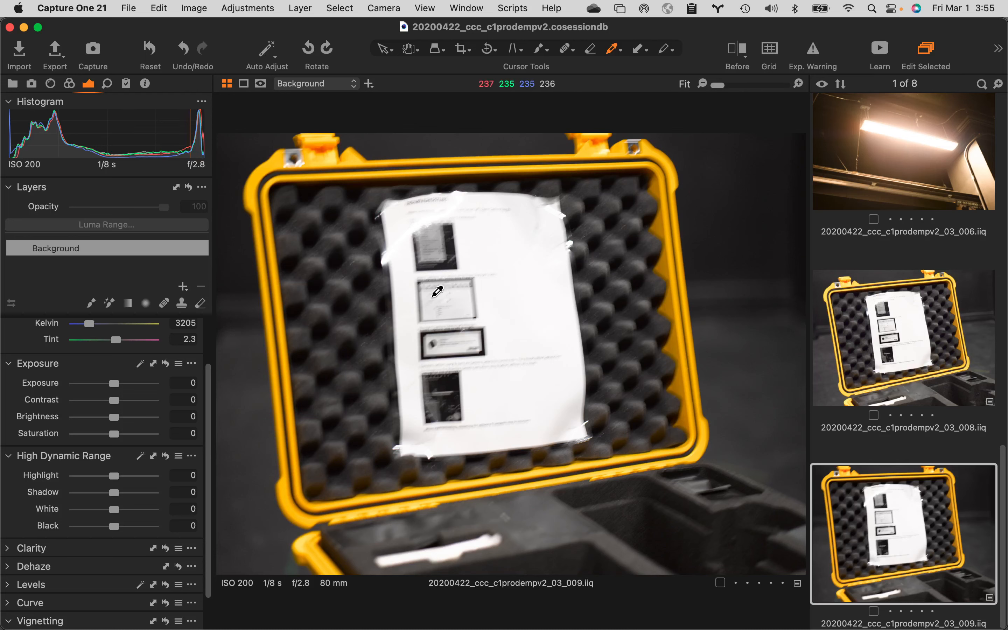
scroll(430, 291, "up", 3)
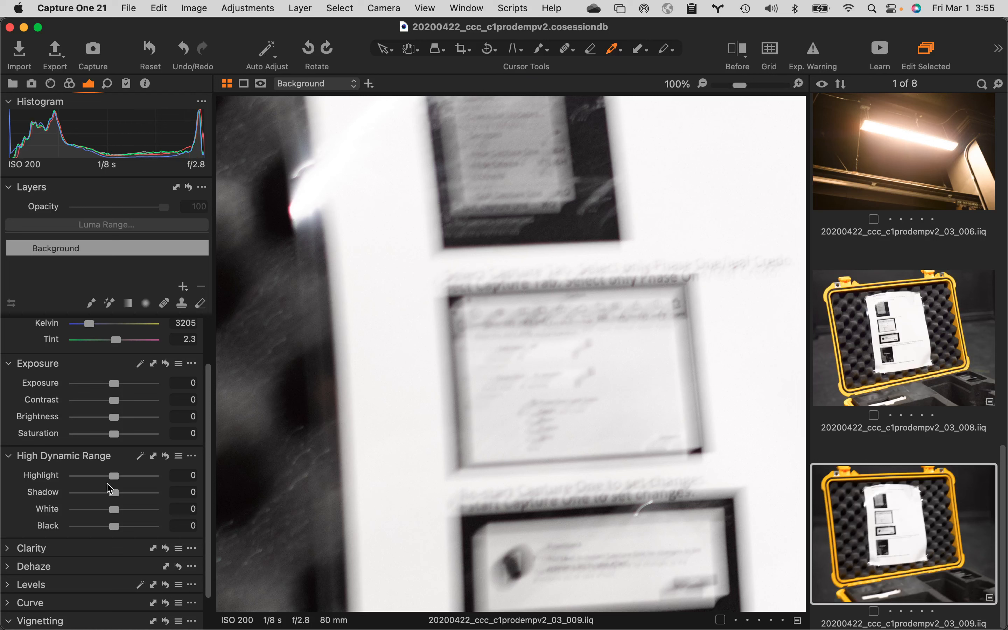
left_click_drag(116, 480, 158, 477)
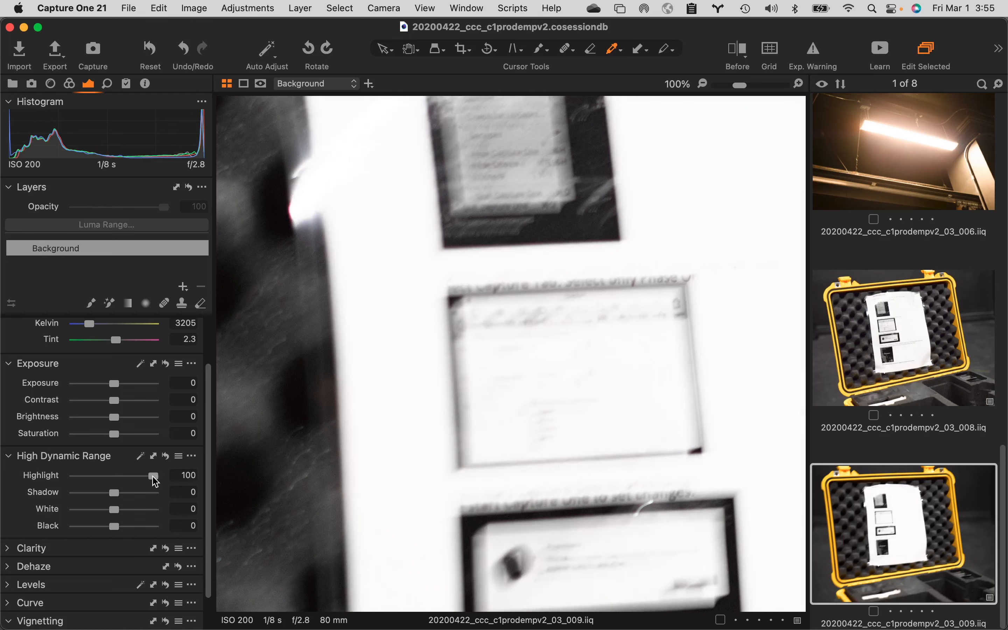
left_click_drag(153, 479, 79, 484)
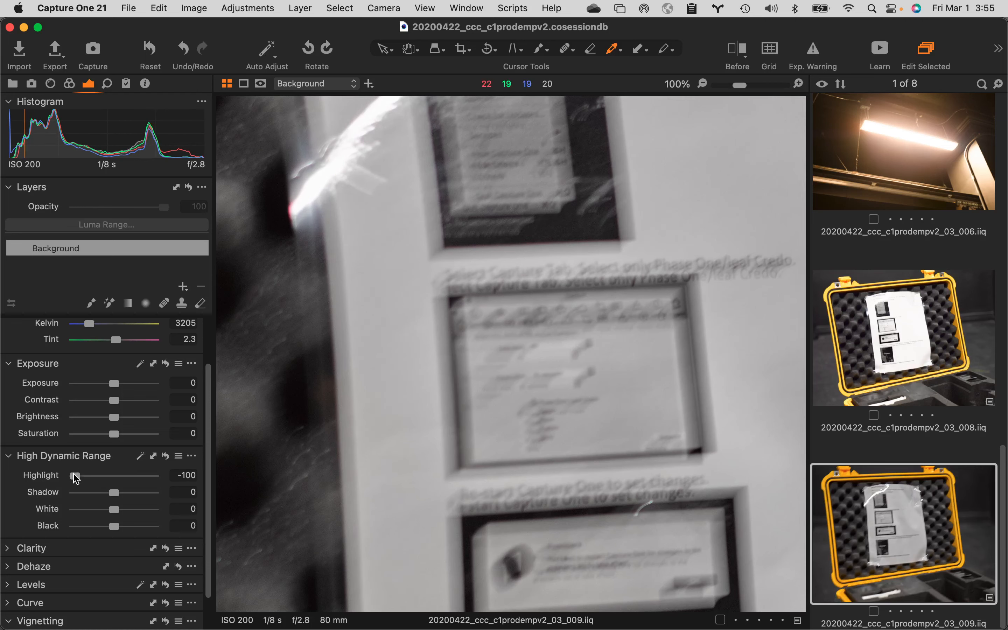
double_click(76, 477)
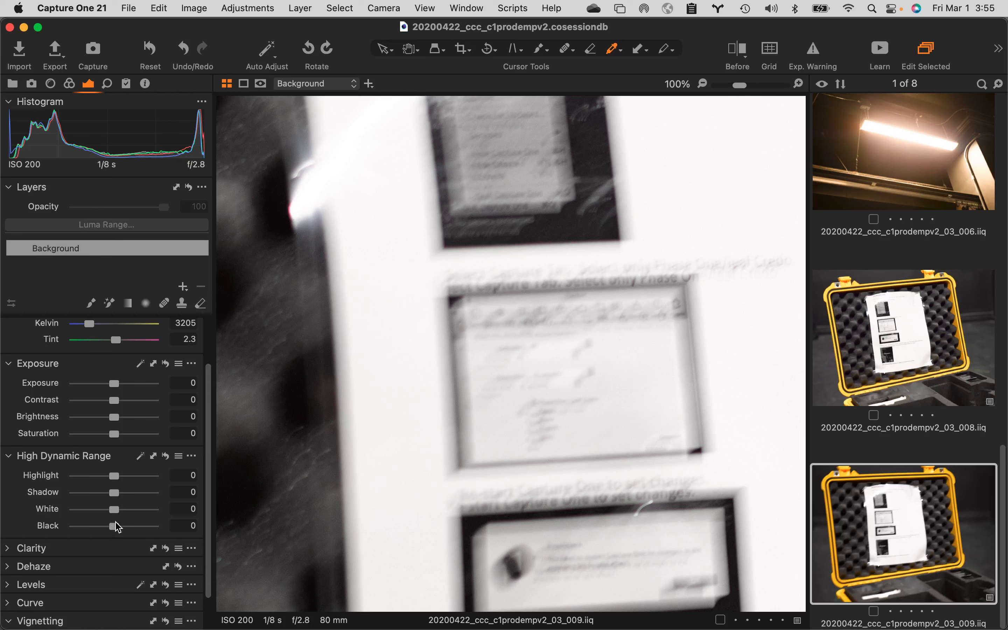
Step: Try the High Dynamic Range white value at 100 and -100, resetting it to 0 each time
scroll(116, 516, "down", 1)
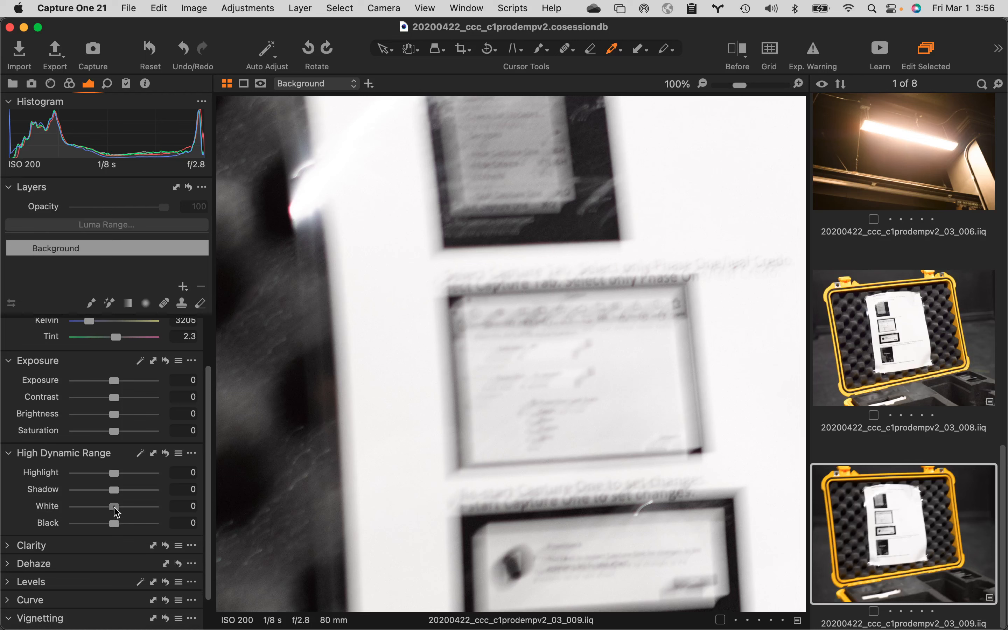
left_click_drag(114, 509, 181, 507)
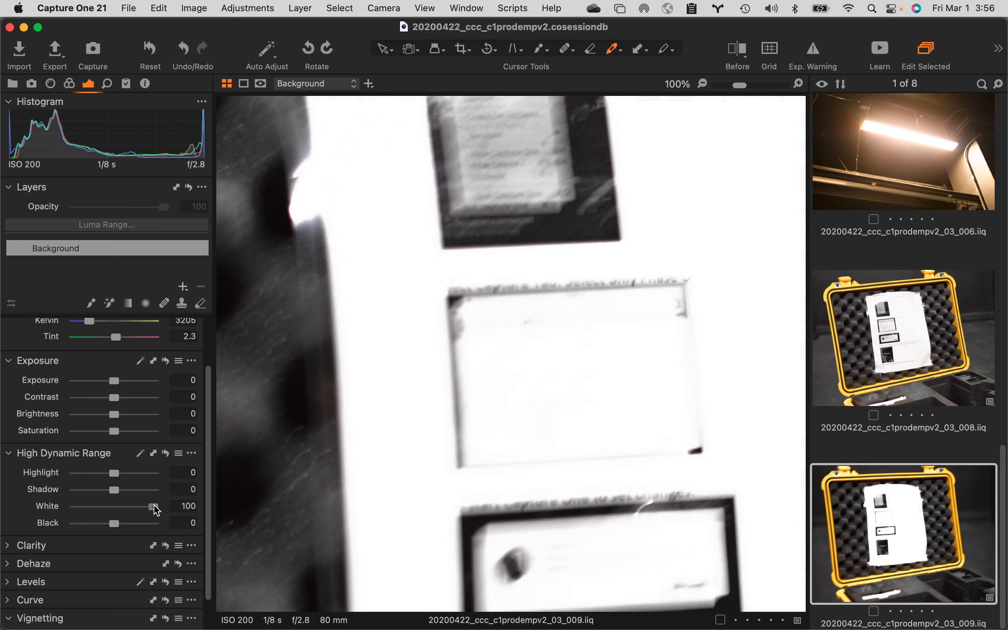
double_click(157, 508)
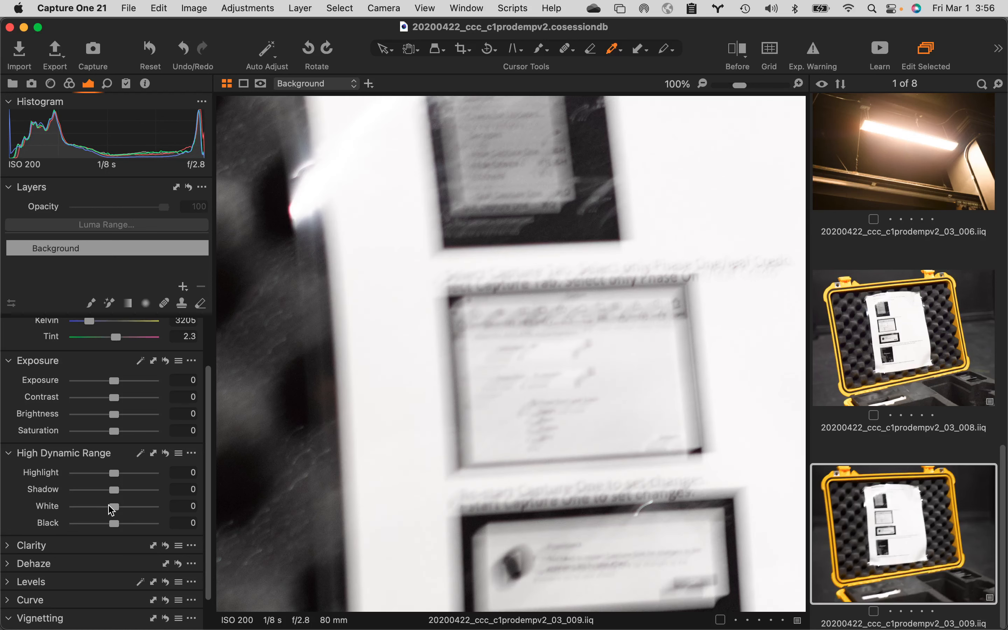
left_click_drag(113, 510, 52, 508)
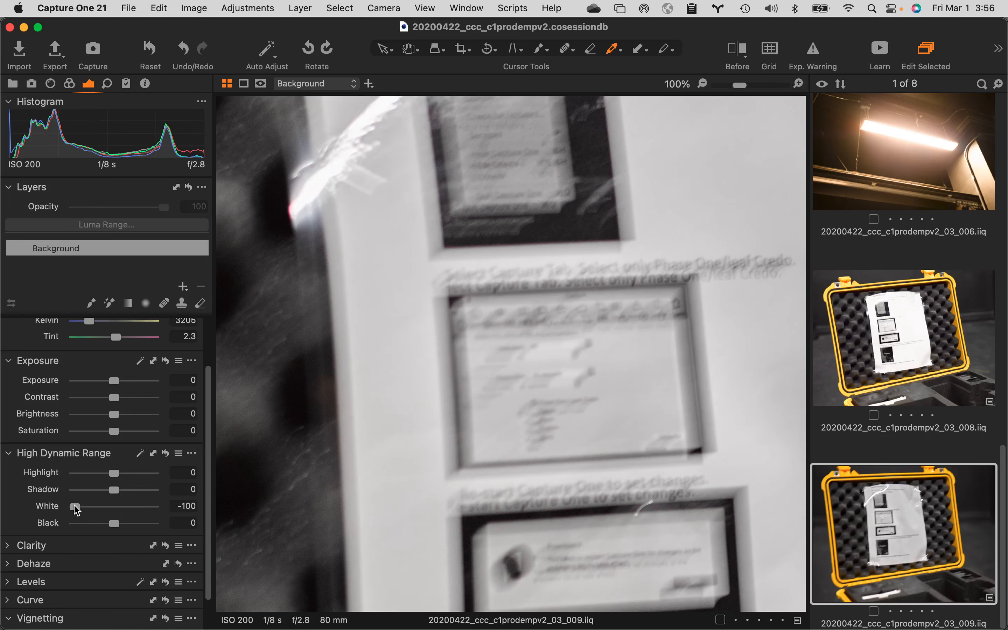
double_click(76, 508)
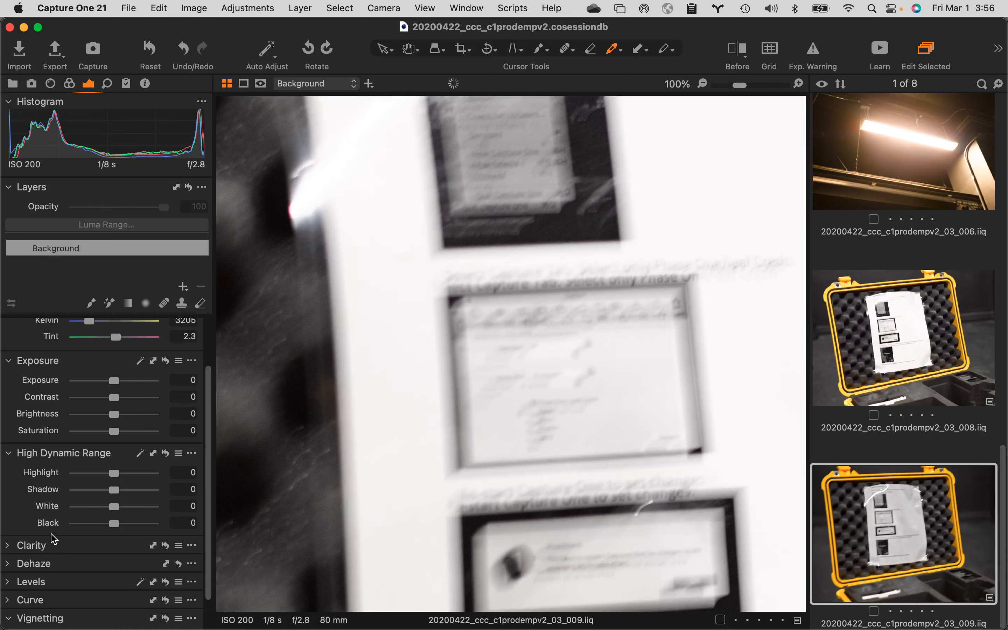
Step: Expand the Clarity tool and try contrast at 50 on capture 009, returning it to 0
left_click(7, 546)
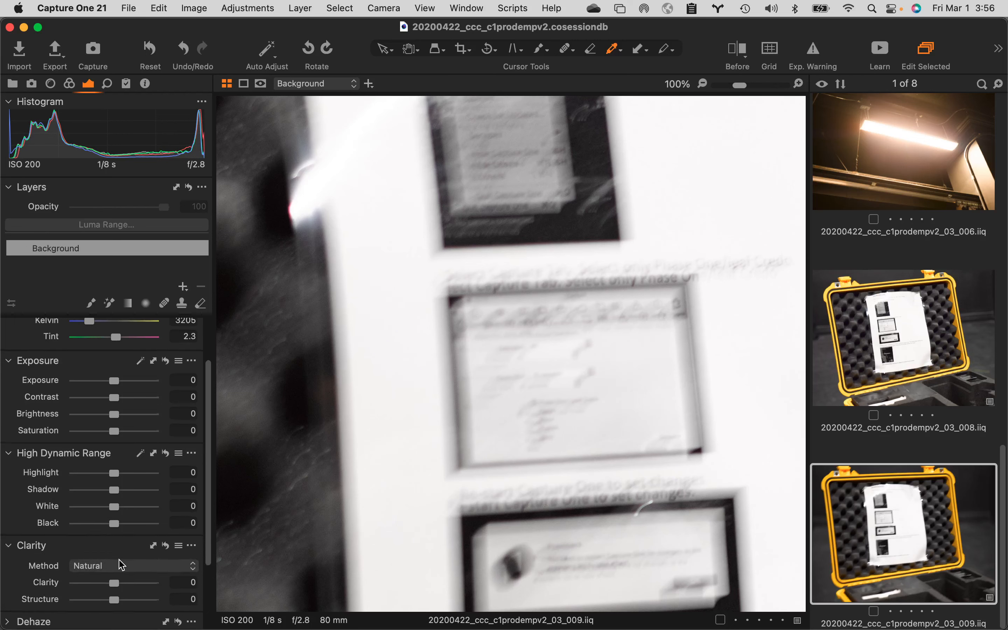
scroll(119, 560, "down", 5)
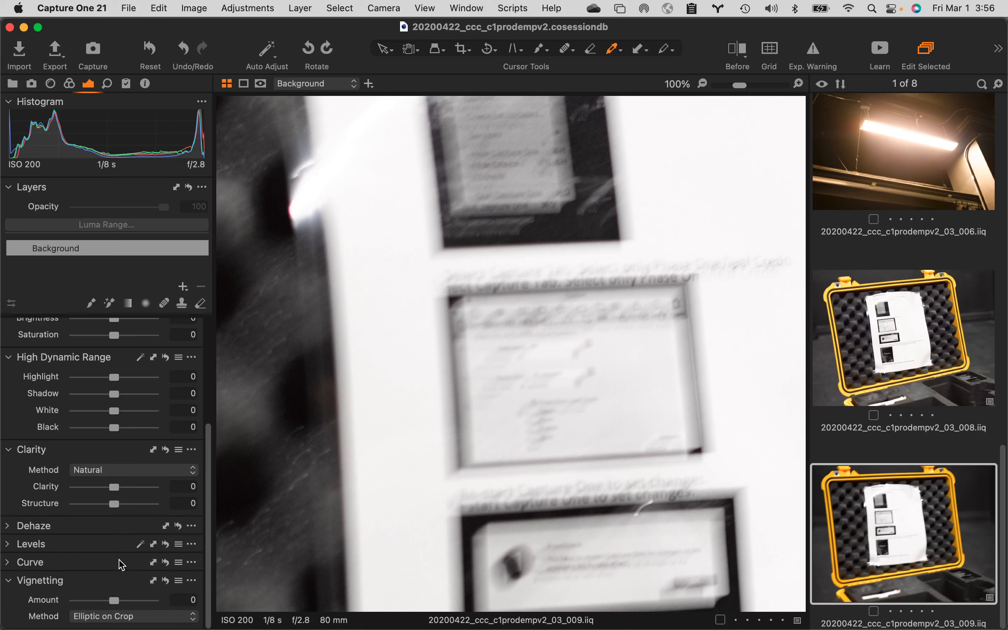
scroll(109, 367, "up", 4)
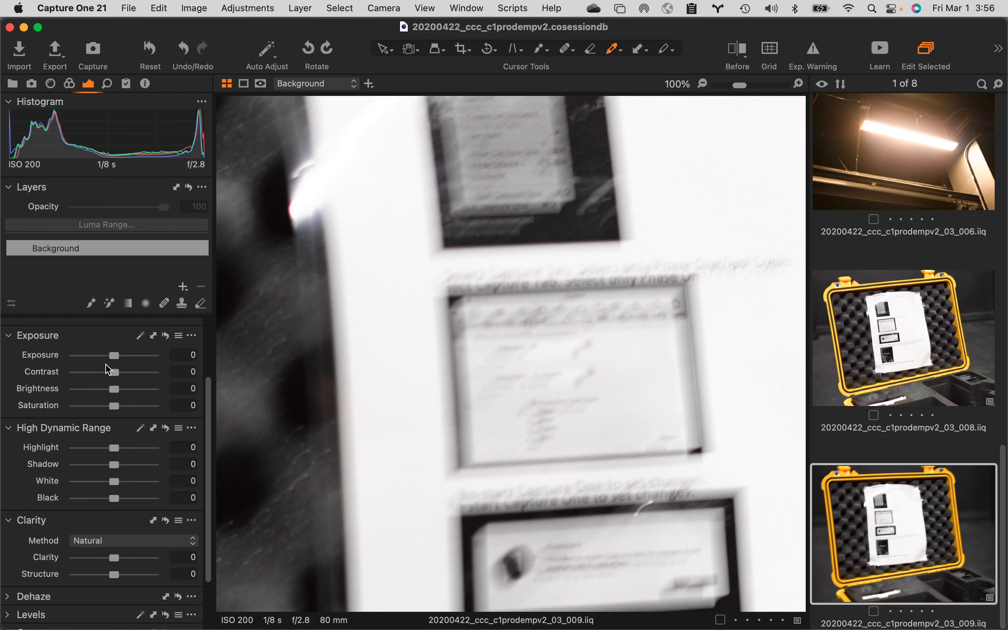
scroll(110, 369, "up", 1)
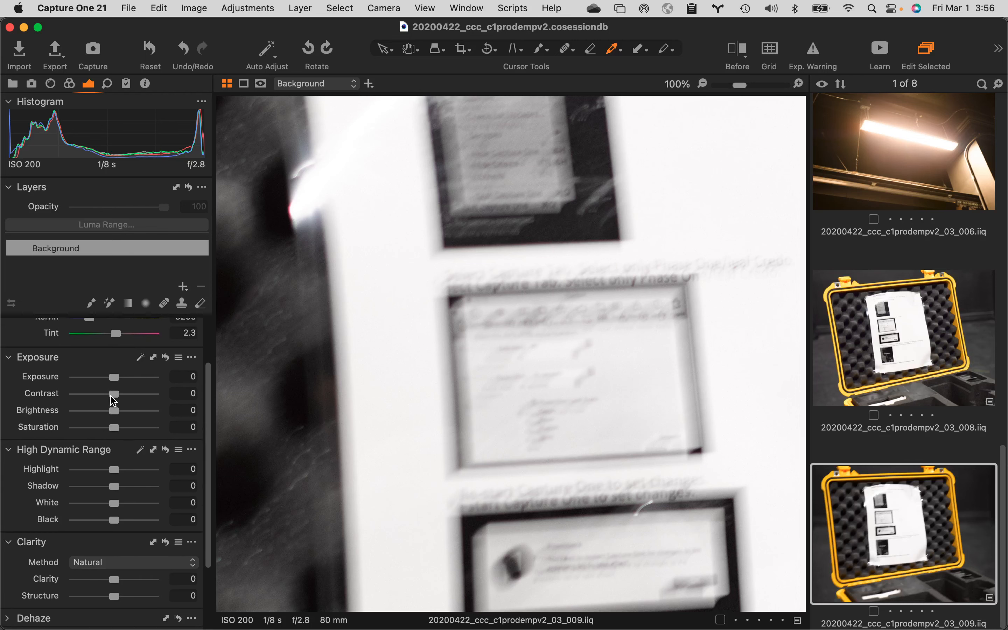
left_click_drag(111, 395, 154, 394)
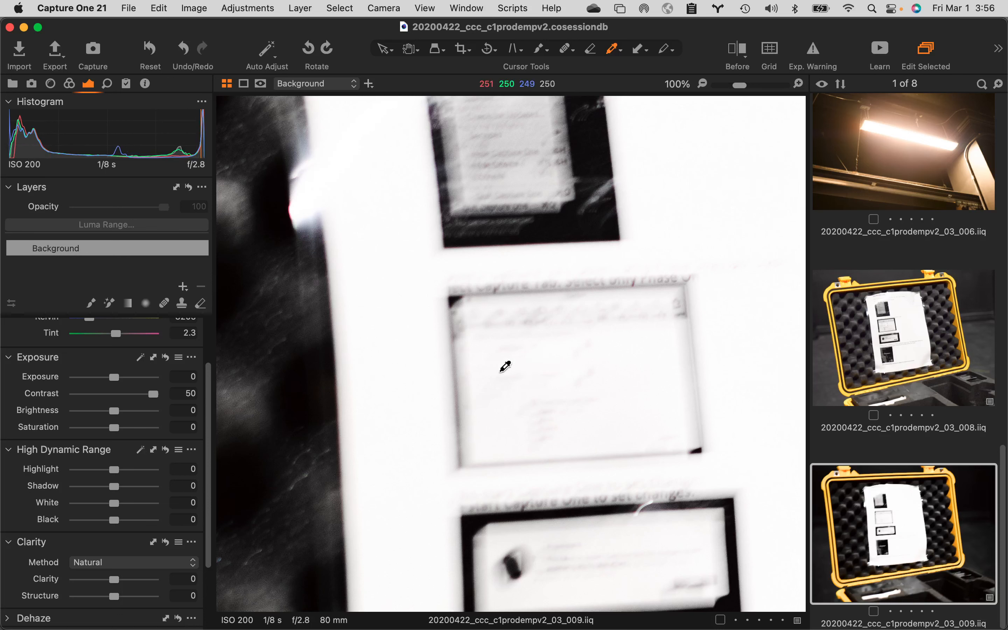
double_click(153, 394)
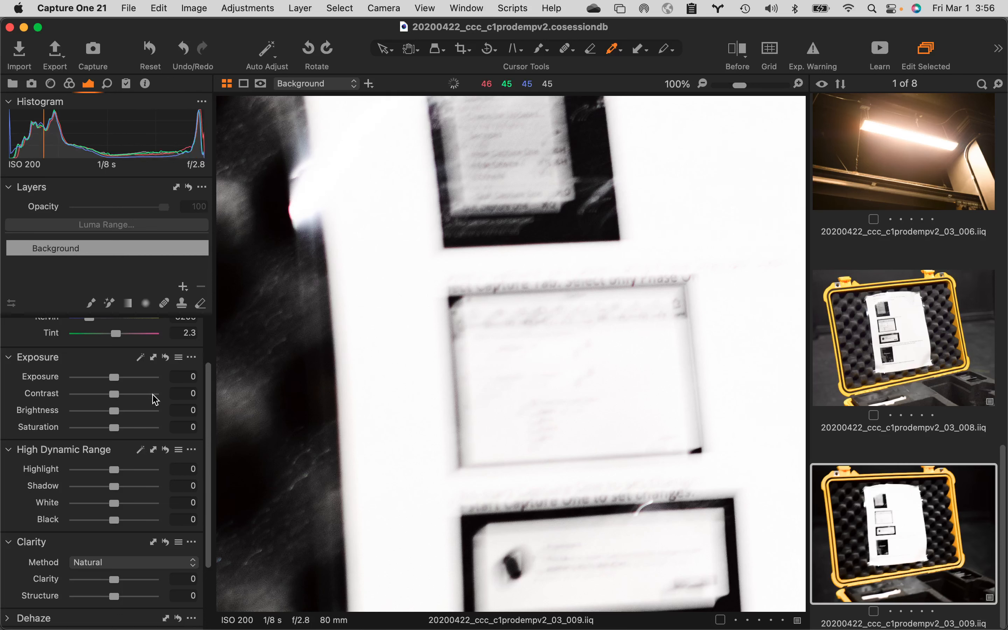
Step: Try clarity at 100 and -100 with the Natural method, resetting it to 0 each time
scroll(119, 498, "down", 2)
scroll(119, 498, "down", 2)
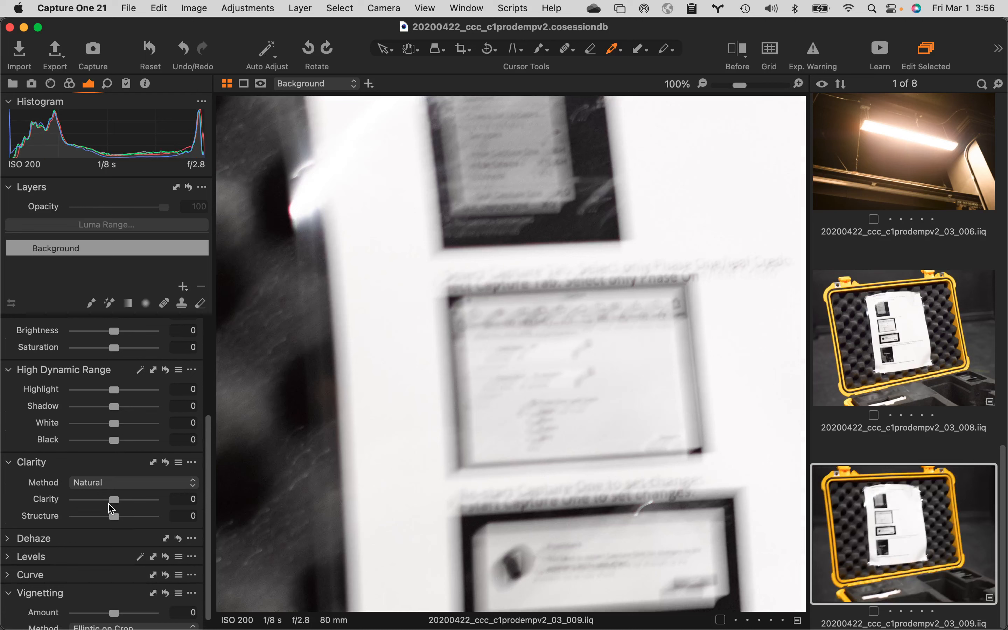
left_click_drag(115, 502, 171, 499)
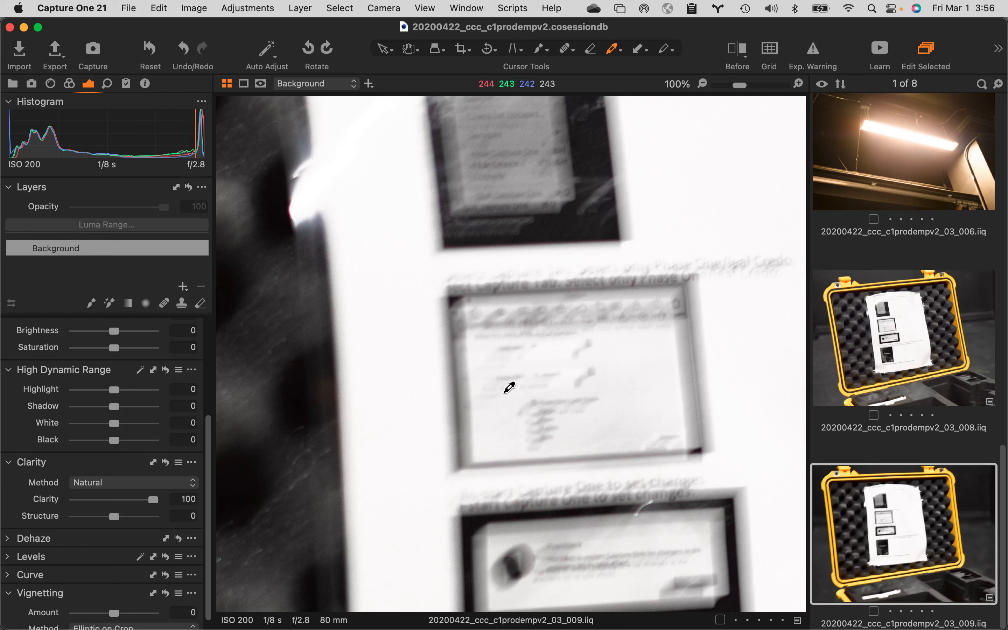
double_click(154, 499)
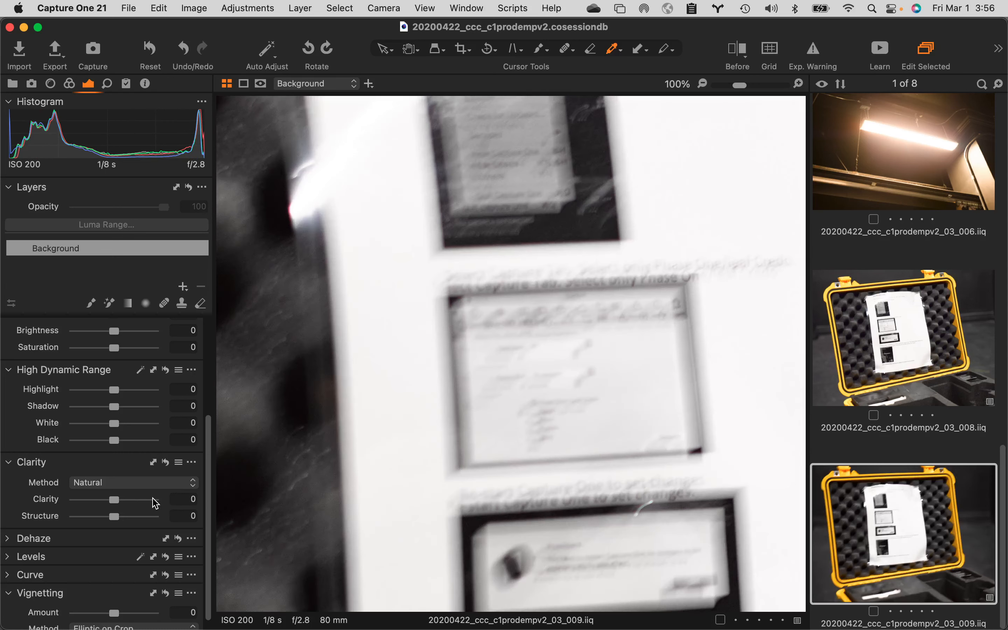
left_click_drag(114, 502, 23, 507)
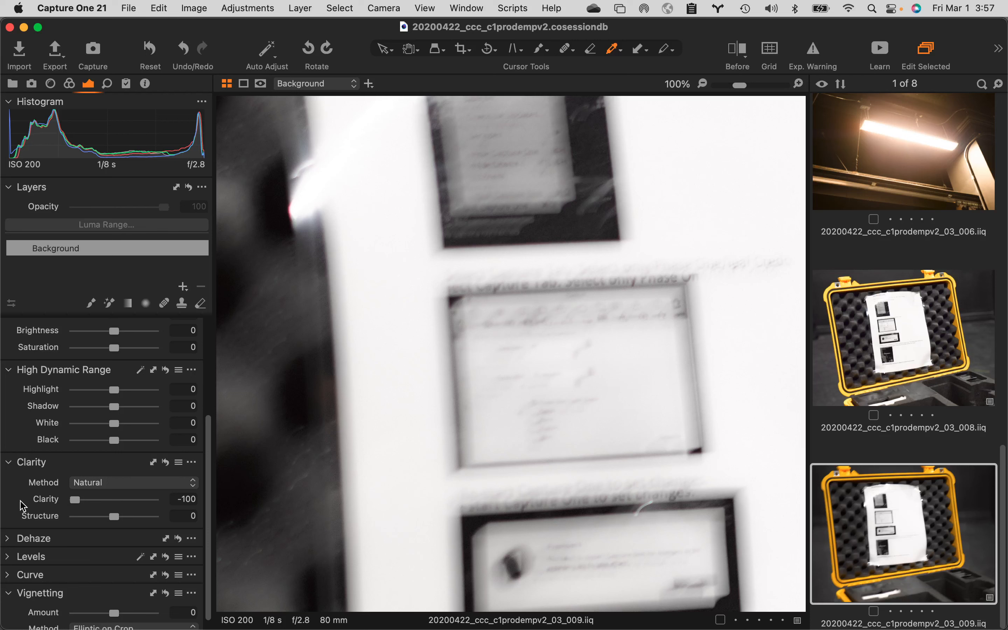
double_click(73, 501)
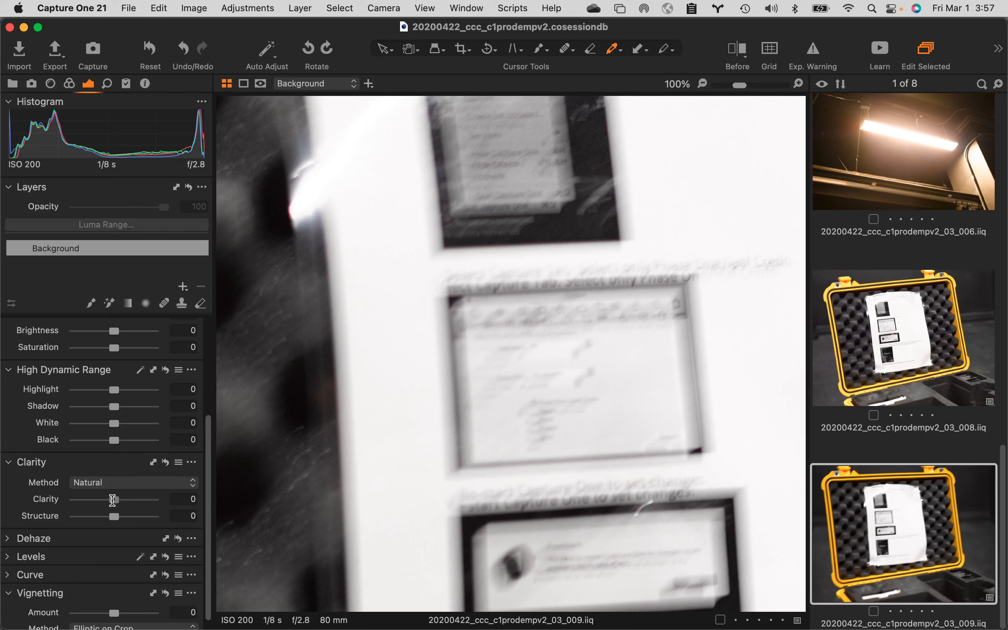
Step: Try clarity at -100 combined with structure at 100, resetting both to 0
left_click_drag(111, 503, 44, 501)
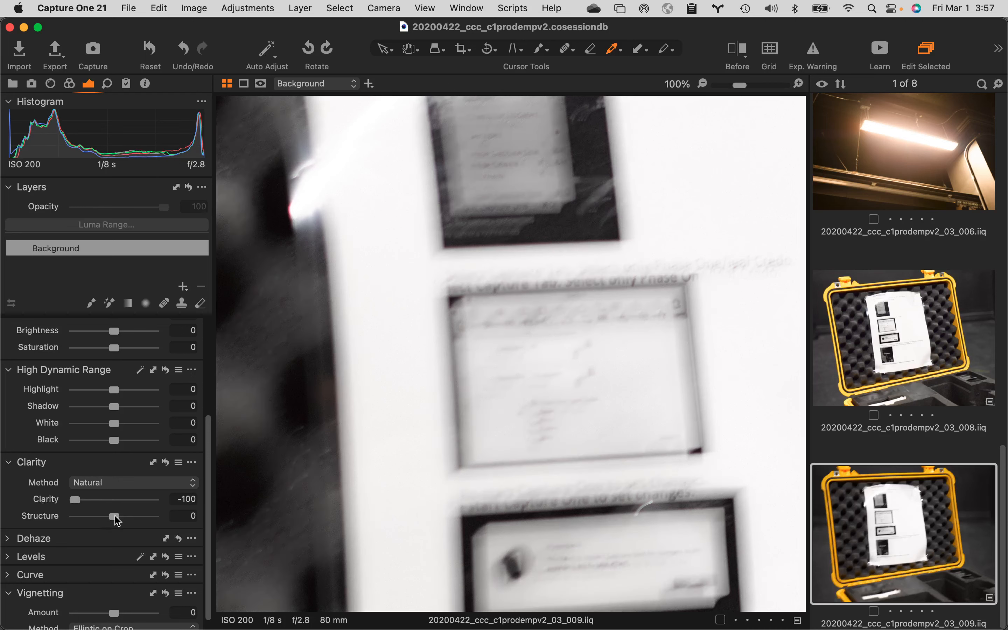
left_click_drag(114, 516, 162, 516)
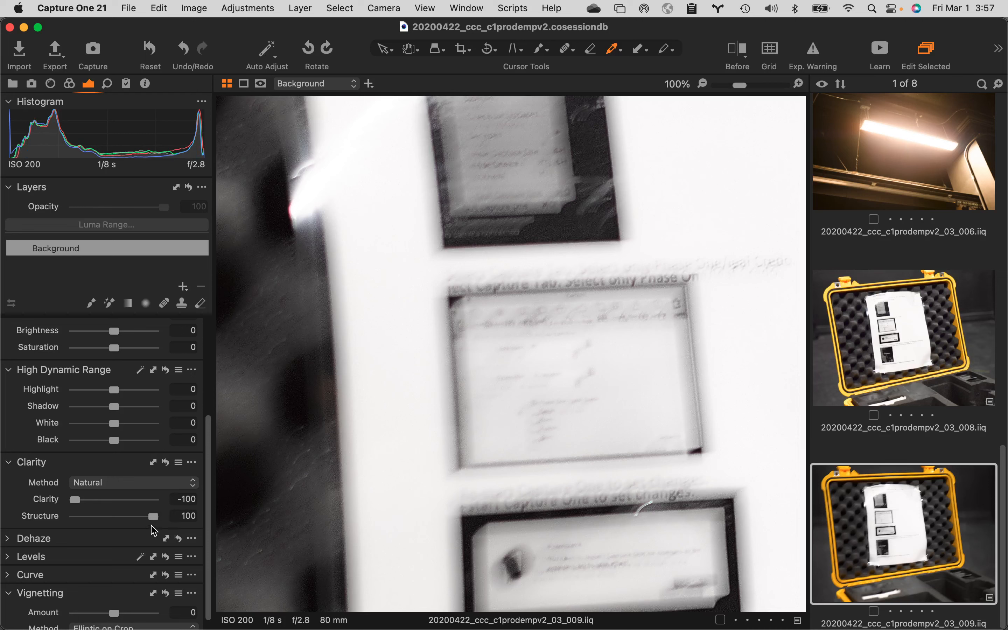
double_click(153, 517)
double_click(75, 499)
Step: Expand the Dehaze and Levels tools to examine their controls for capture 009
scroll(141, 544, "down", 1)
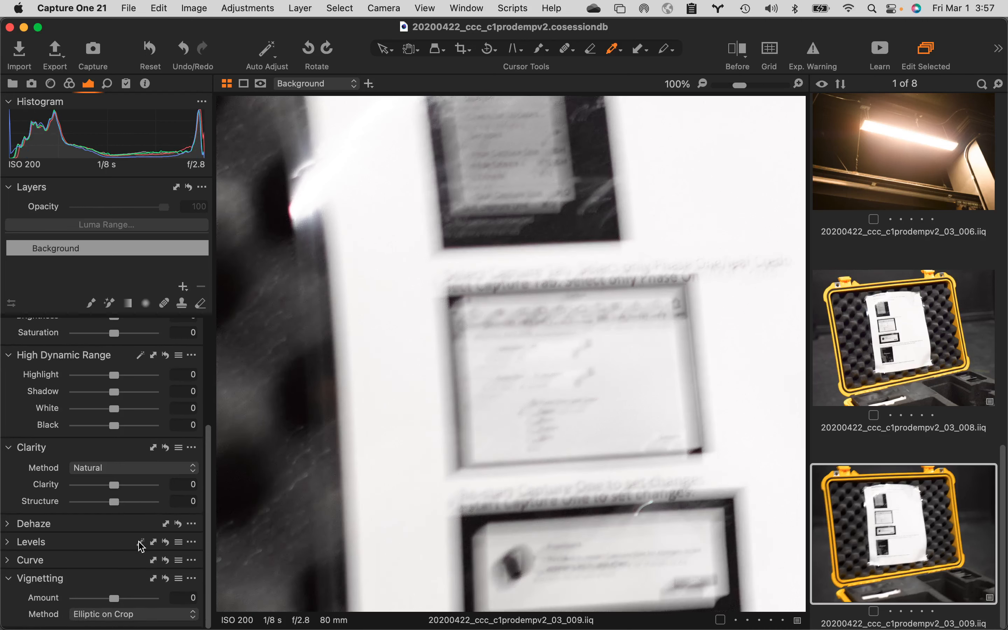
left_click(7, 527)
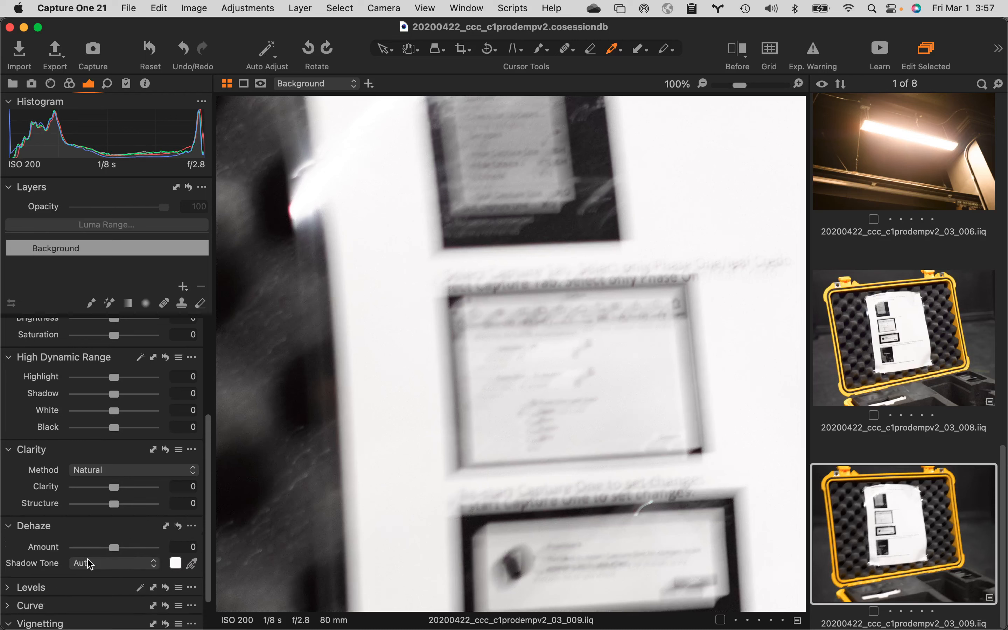
left_click(192, 563)
scroll(132, 592, "down", 3)
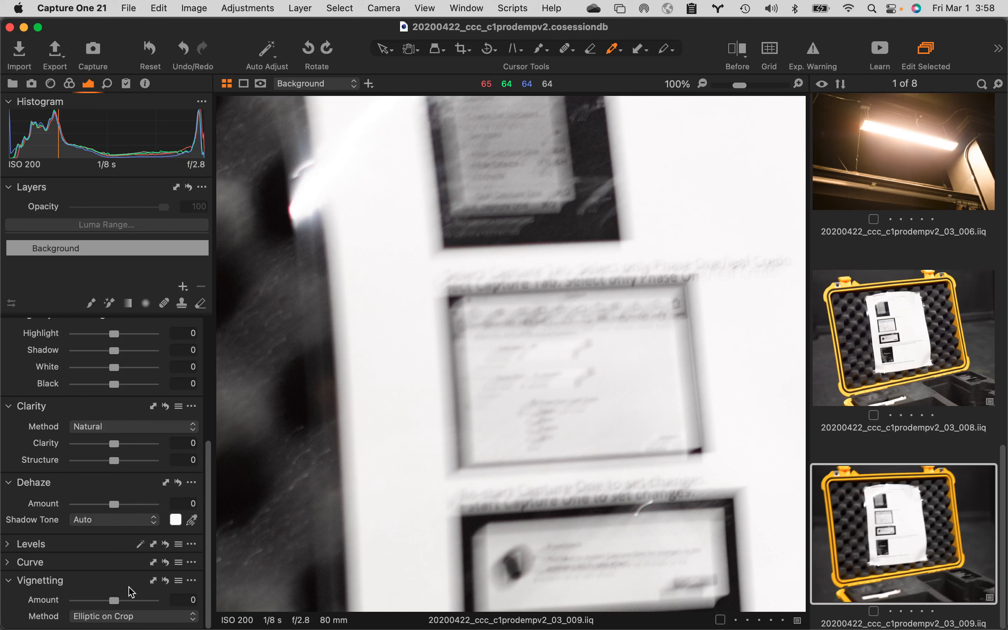
left_click(8, 544)
scroll(85, 555, "down", 5)
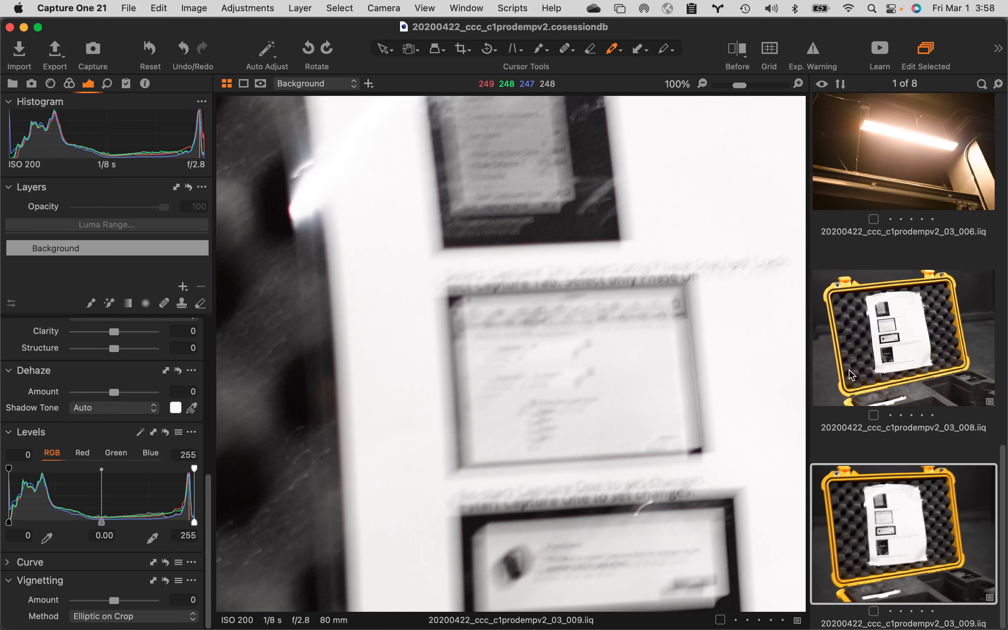
Step: Display capture 008 and look through the session folders, albums and favorites in the Library
left_click(886, 338)
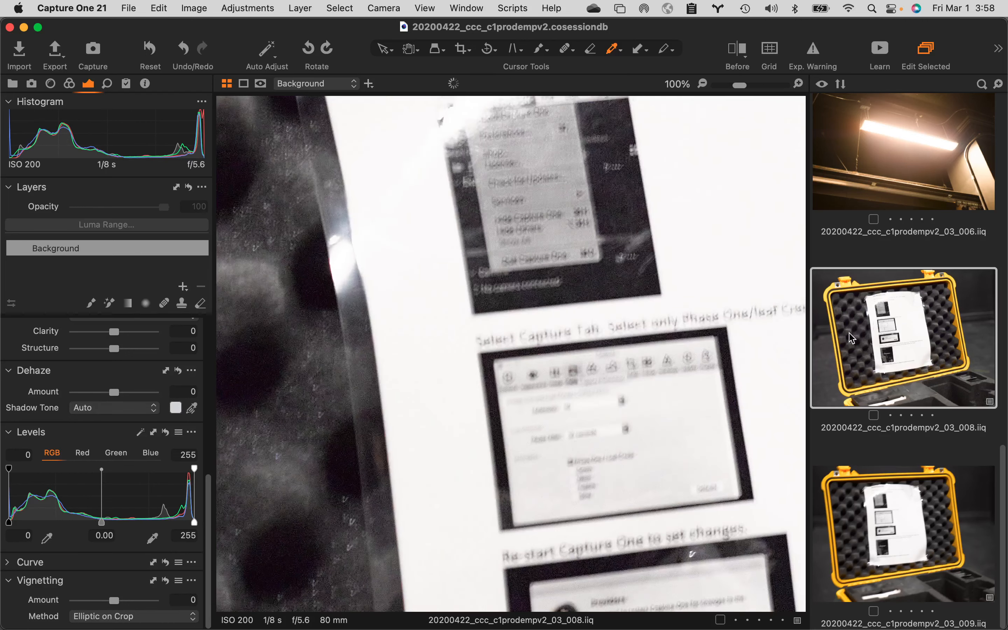
scroll(852, 338, "up", 10)
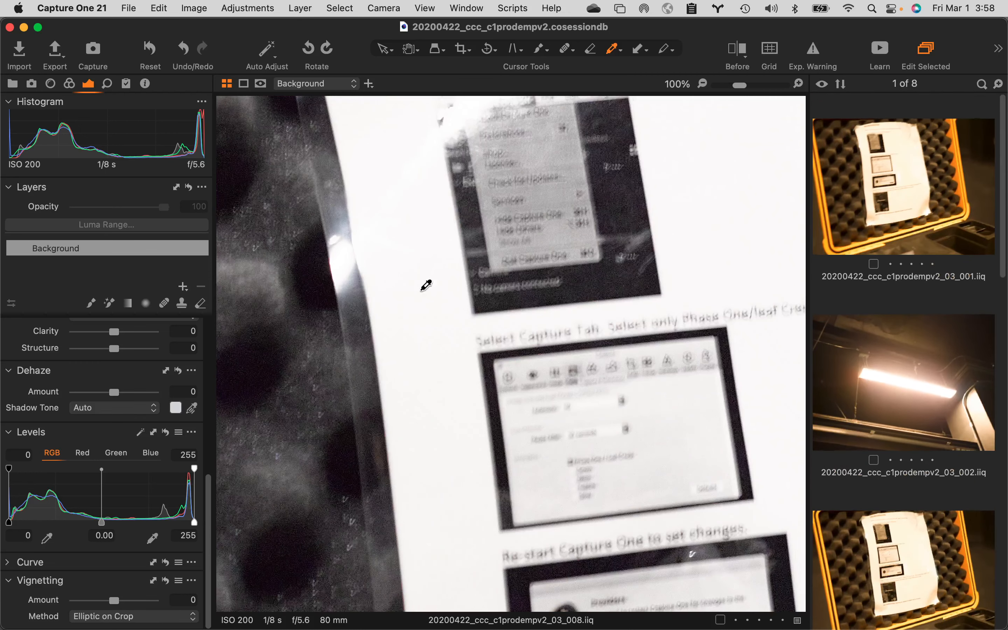
left_click(12, 84)
scroll(101, 266, "up", 3)
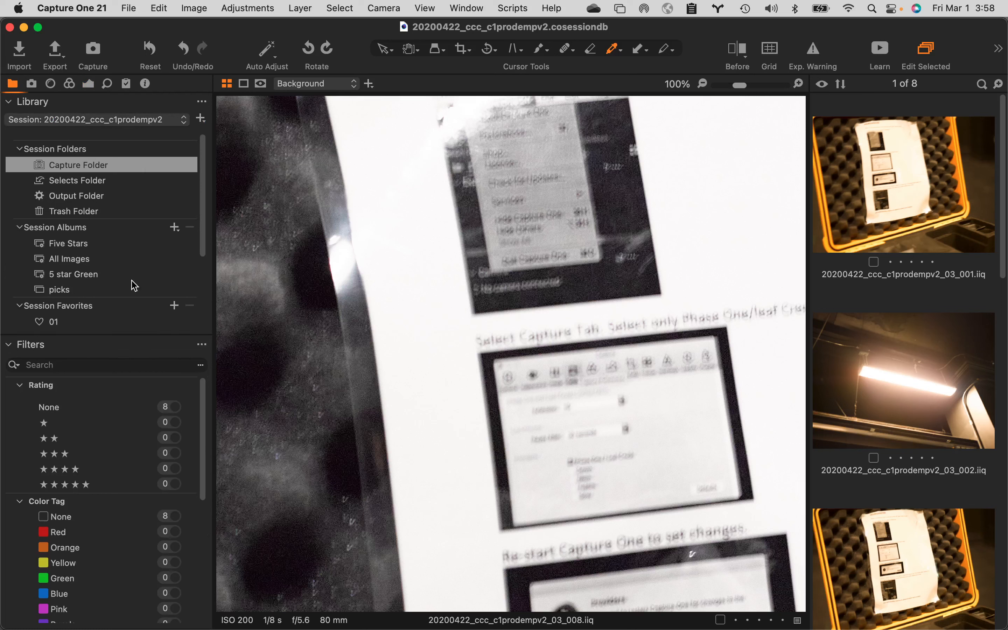
scroll(129, 292, "down", 1)
scroll(129, 292, "down", 3)
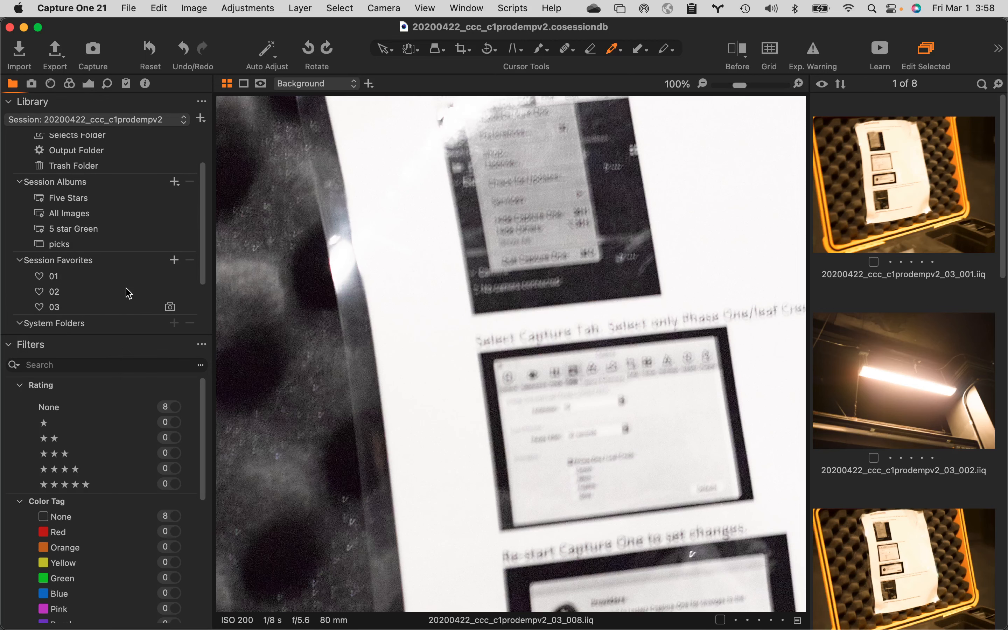
scroll(128, 294, "up", 4)
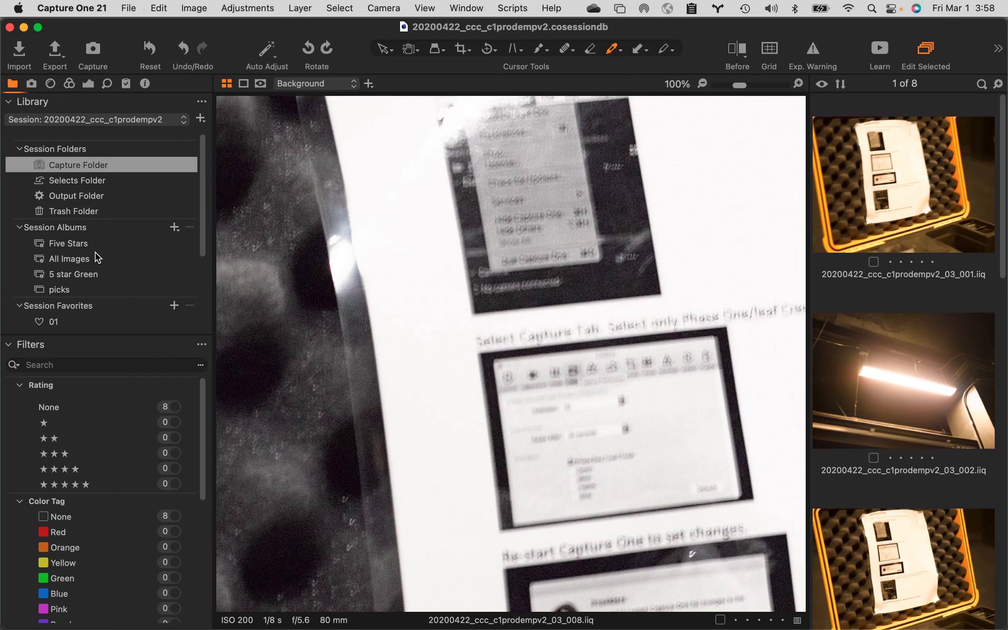
Step: Check the All Images session album and show the session favorite 03 in Finder
left_click(77, 264)
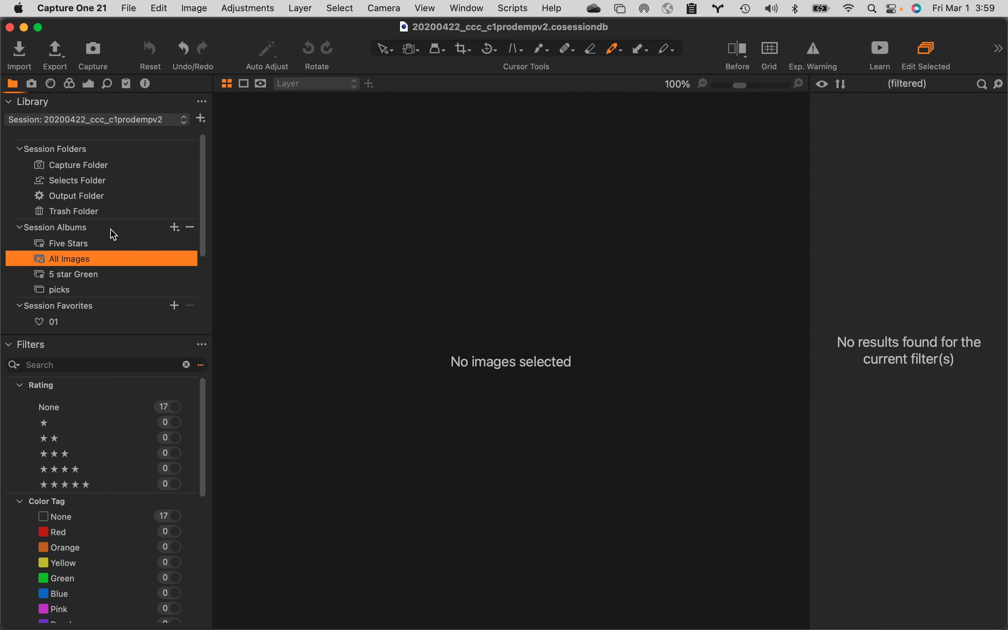
scroll(120, 271, "down", 15)
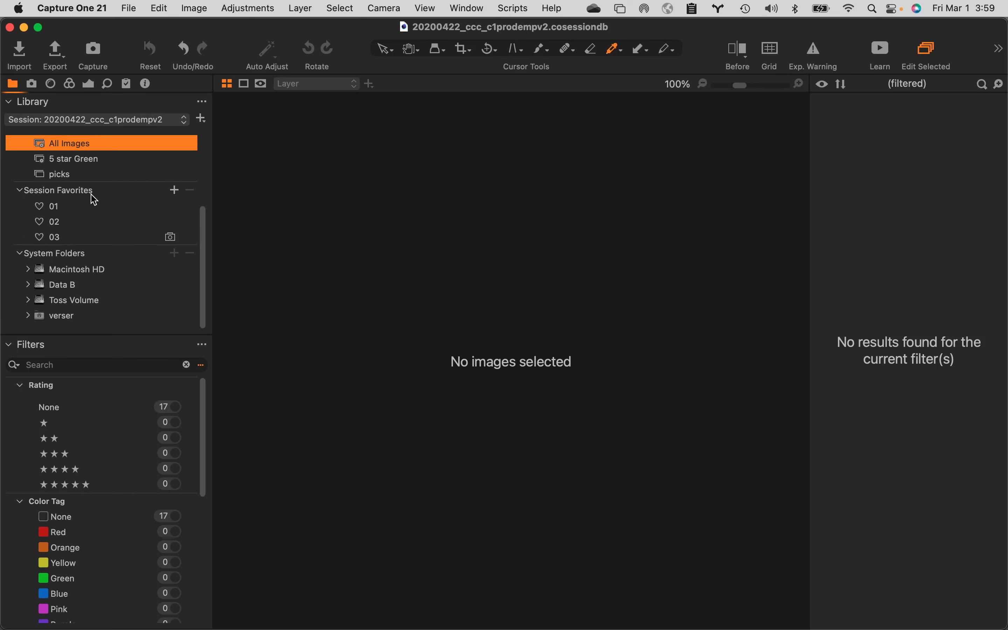
left_click(68, 238)
right_click(68, 238)
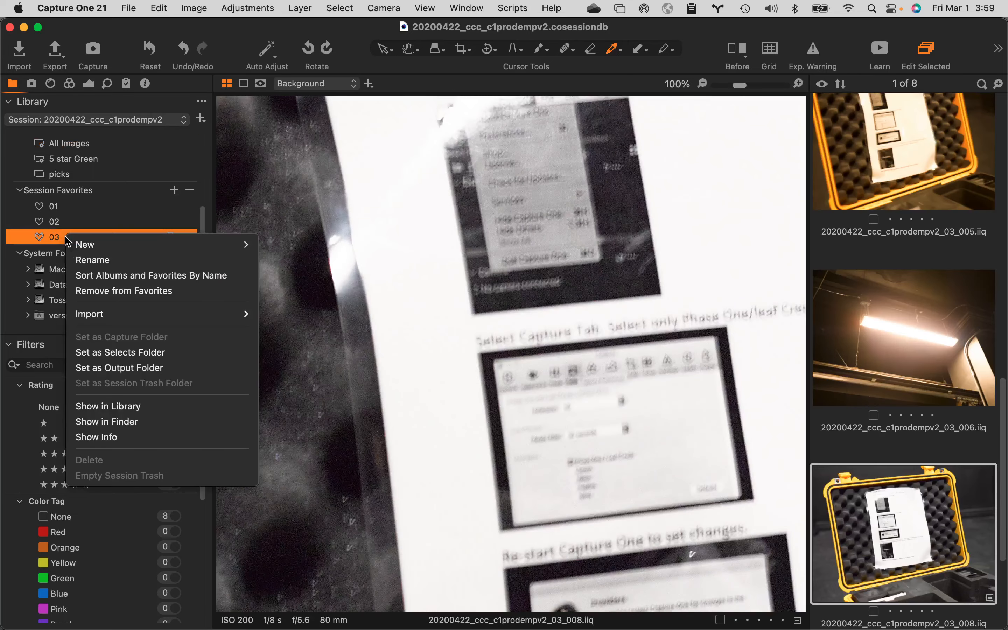
left_click(166, 423)
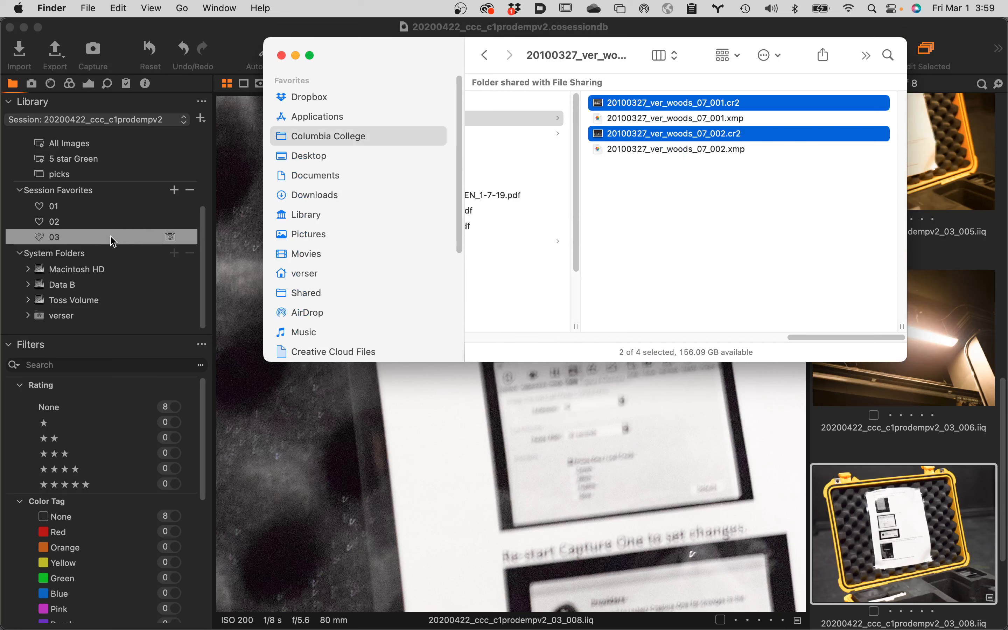
Step: Locate the session favorite 03 among the system folders with Show in Library
right_click(113, 241)
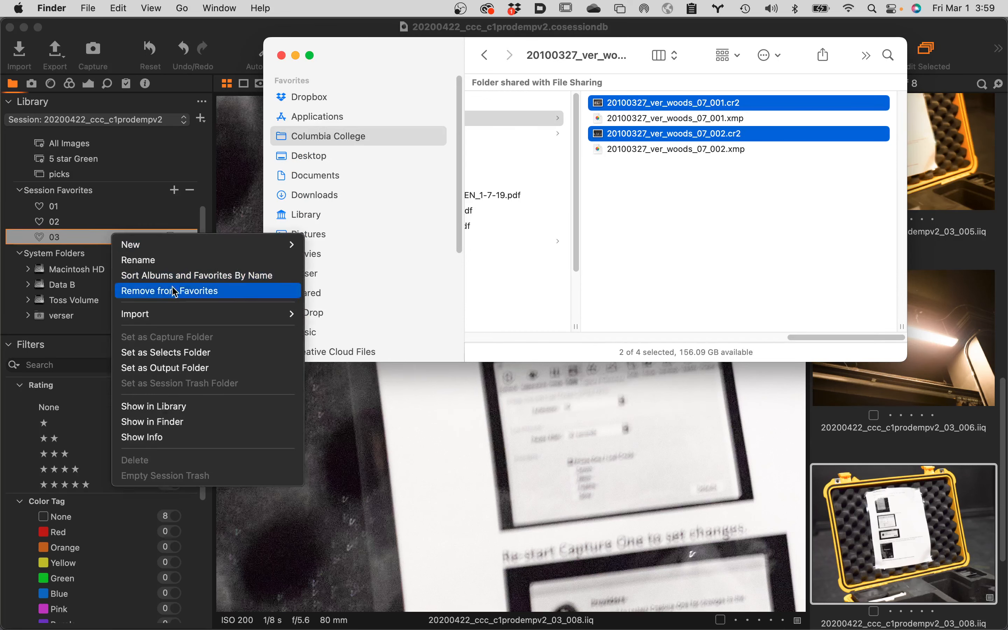
left_click(193, 413)
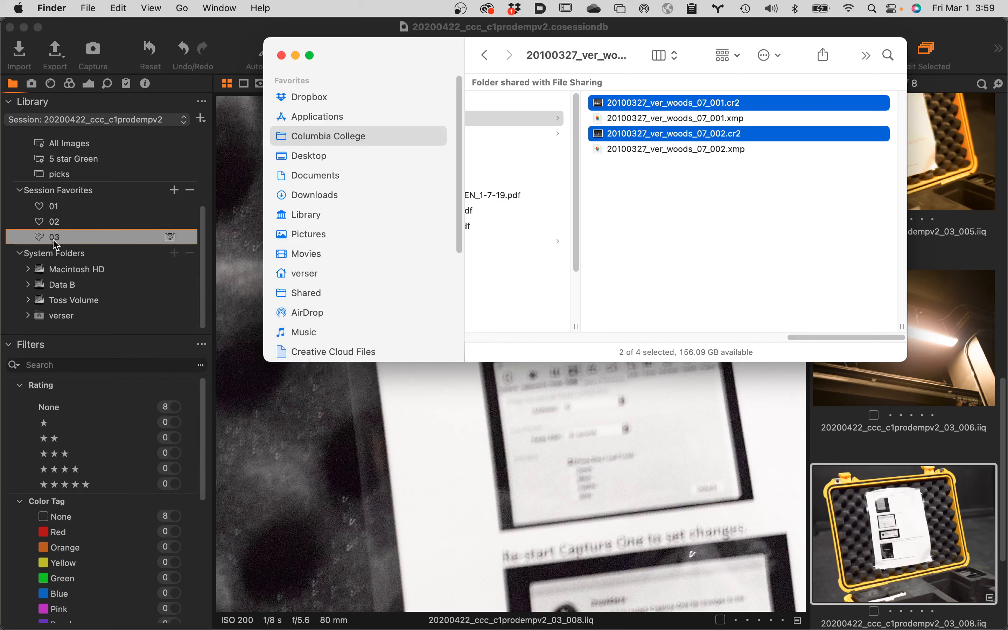
scroll(113, 311, "down", 10)
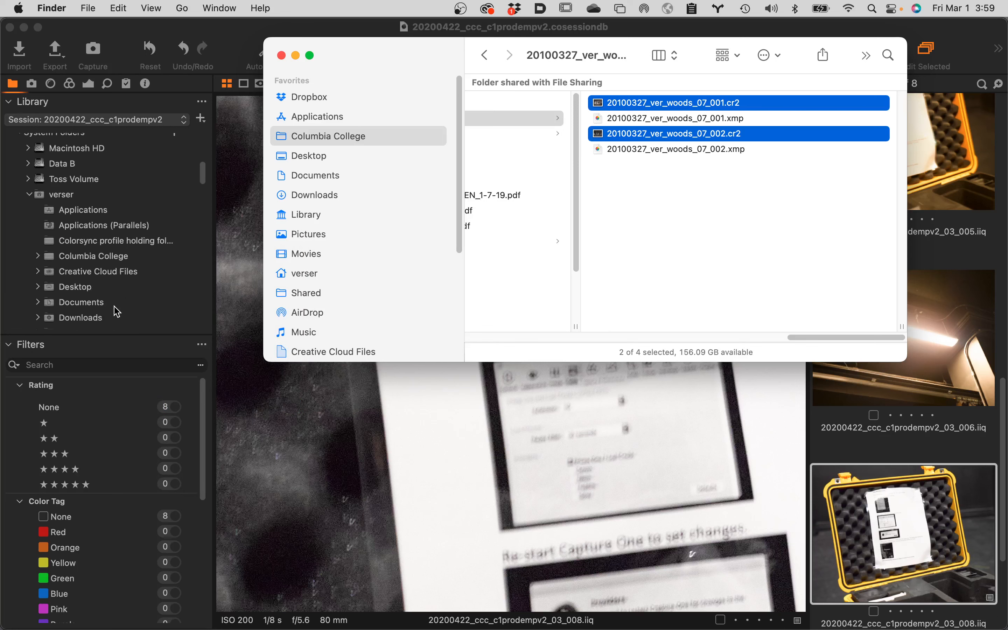
scroll(117, 311, "down", 5)
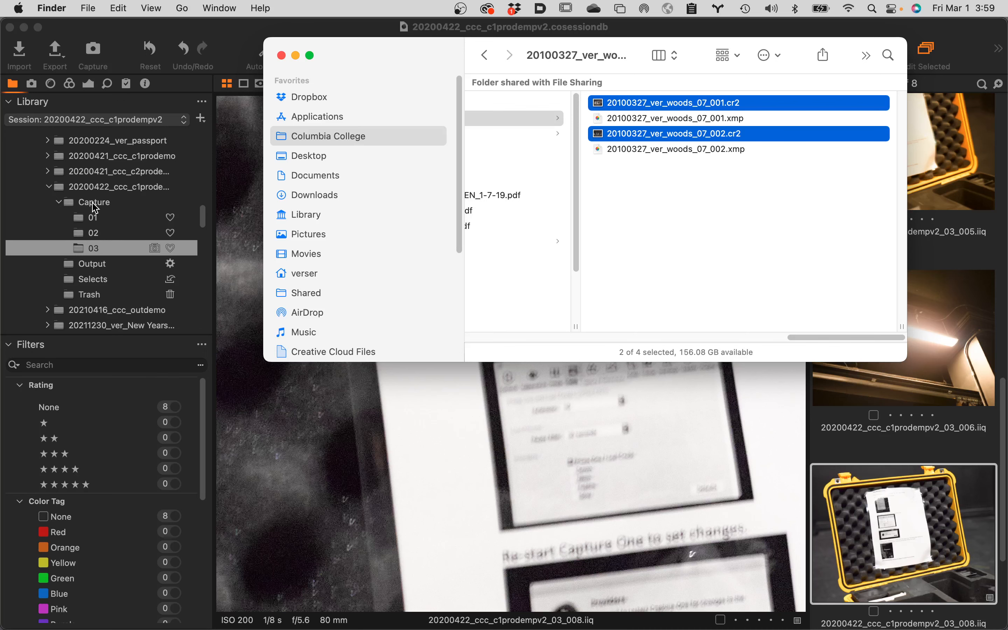
Step: Set the parent Capture folder of the 20200422 session as its capture folder and return to the session folder list
left_click(95, 207)
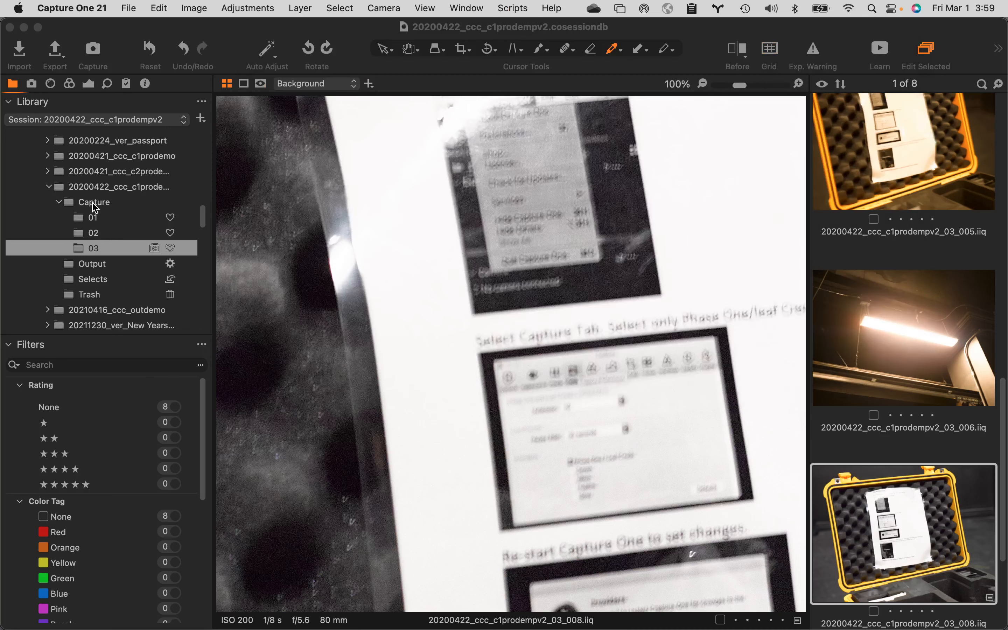
left_click(95, 207)
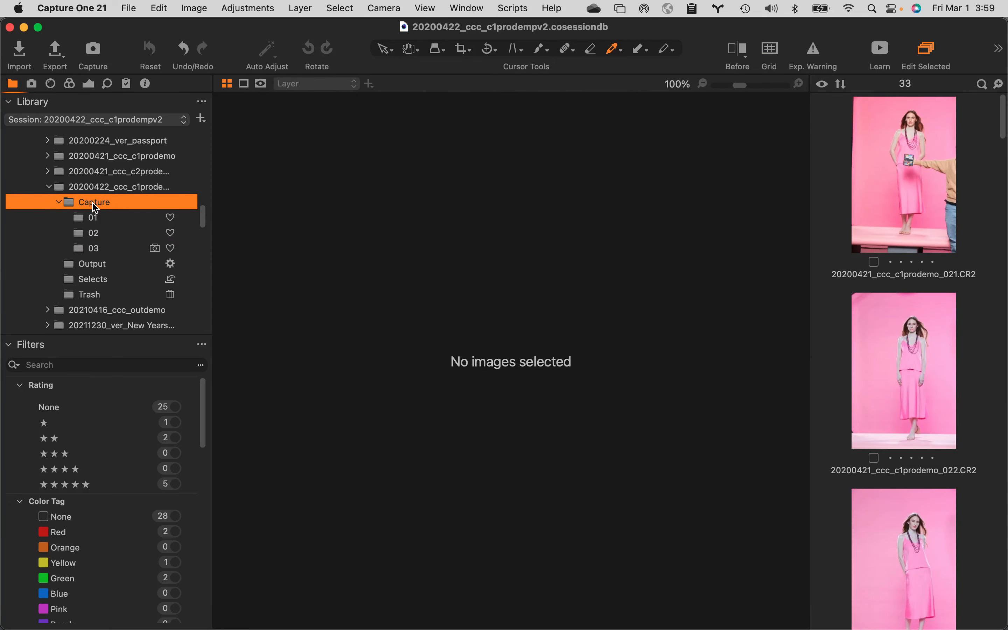
right_click(95, 207)
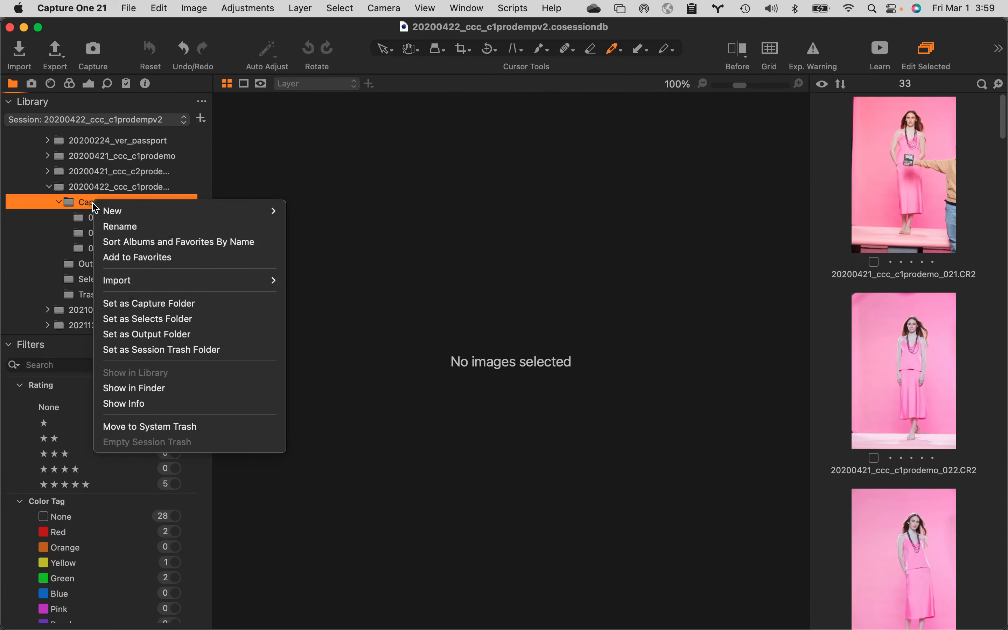
left_click(146, 313)
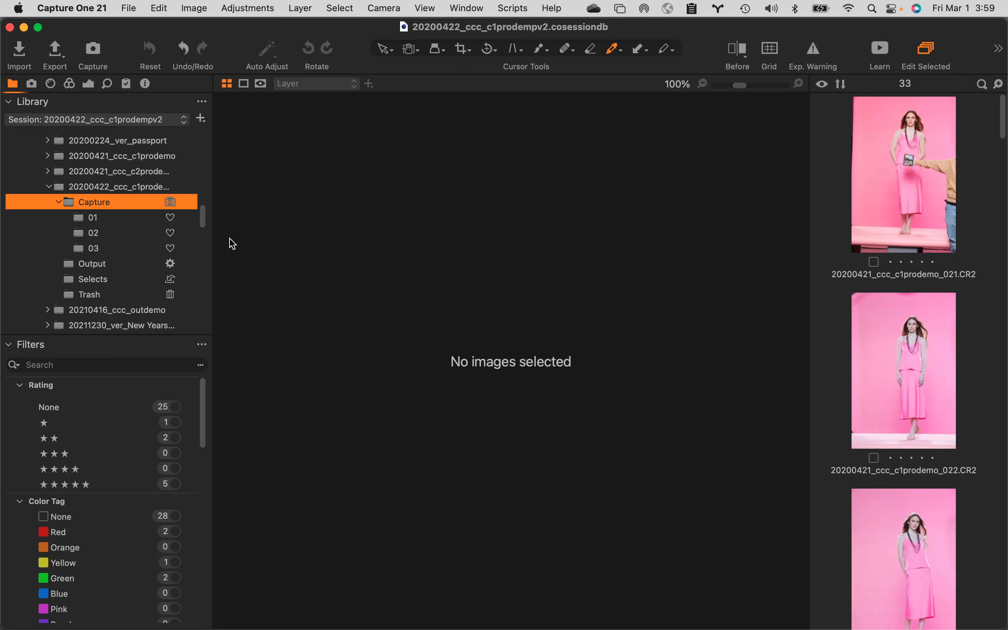
left_click_drag(205, 226, 189, 125)
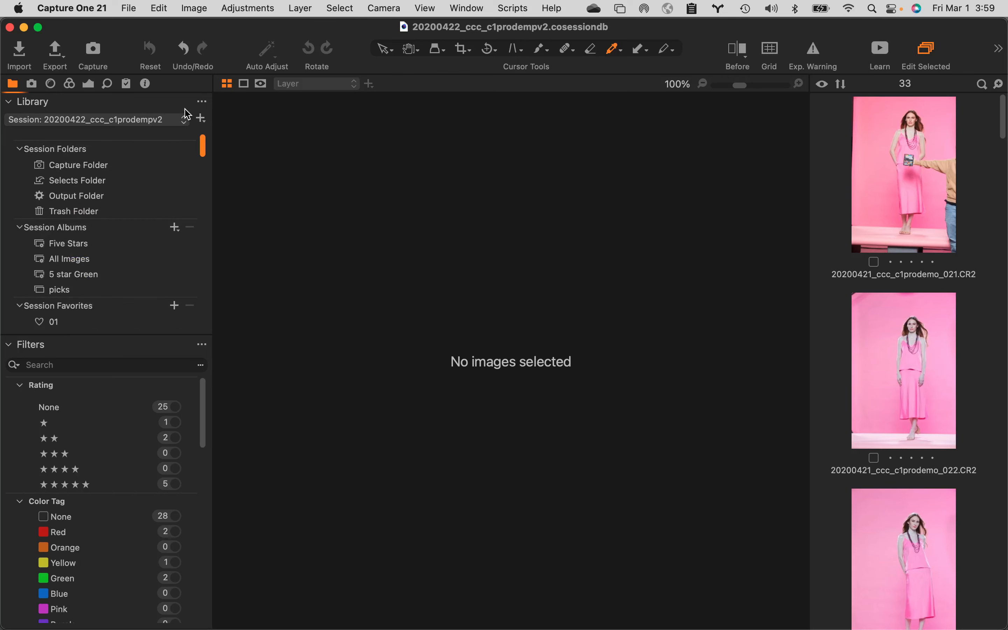
Step: Show capture 008 from the session's Capture Folder fitted in the viewer and bring up the exposure tools
left_click(66, 165)
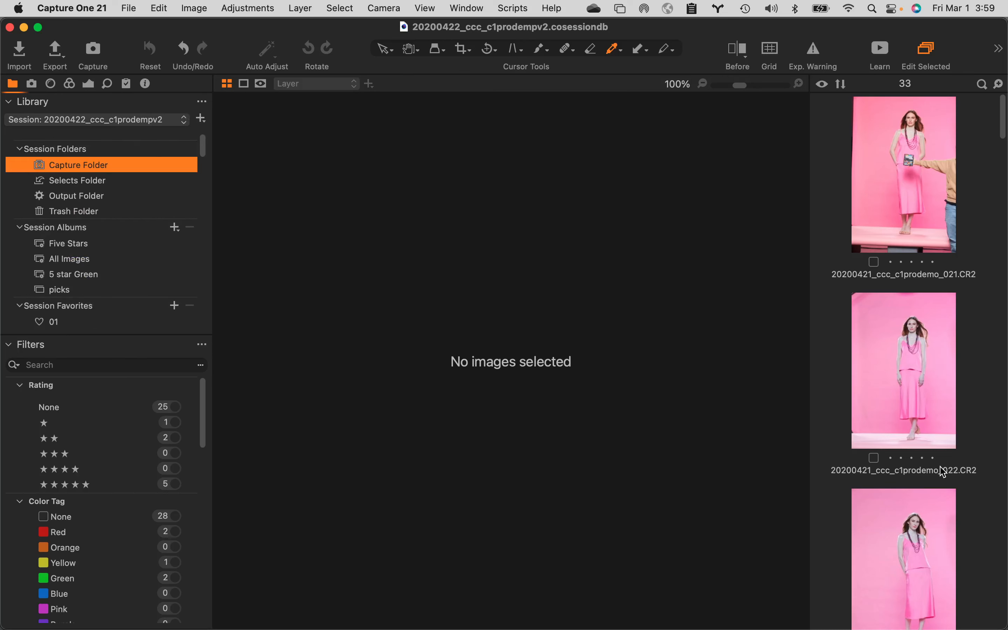
scroll(944, 472, "down", 10)
scroll(944, 472, "down", 15)
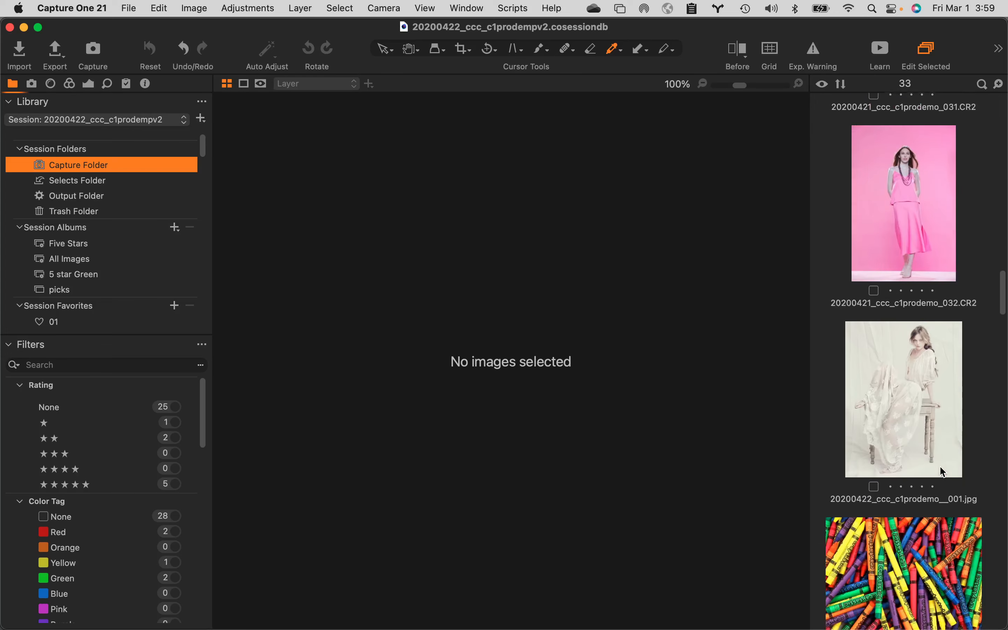
scroll(944, 472, "down", 20)
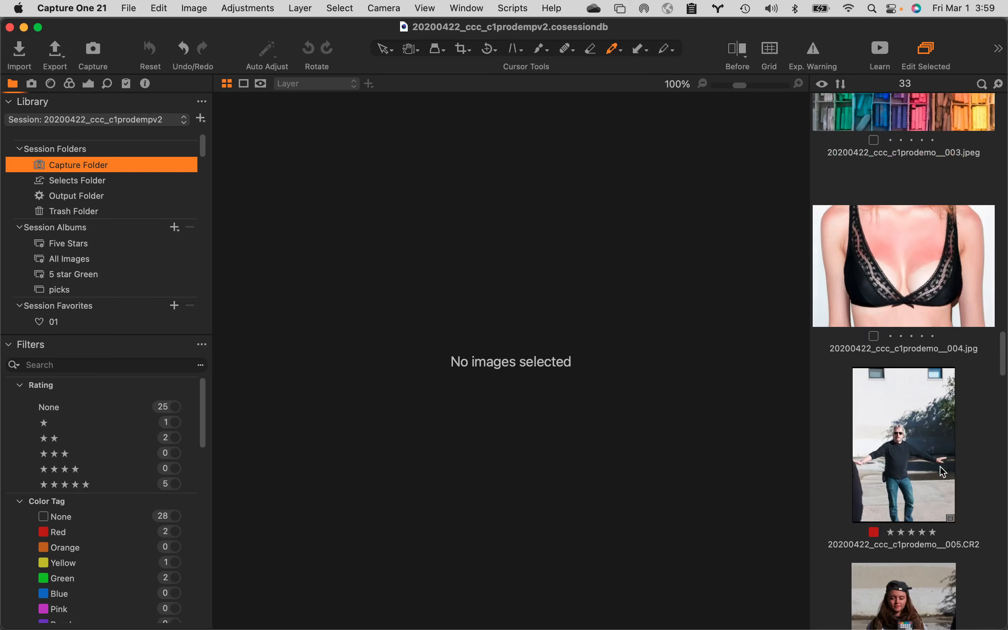
scroll(944, 472, "down", 10)
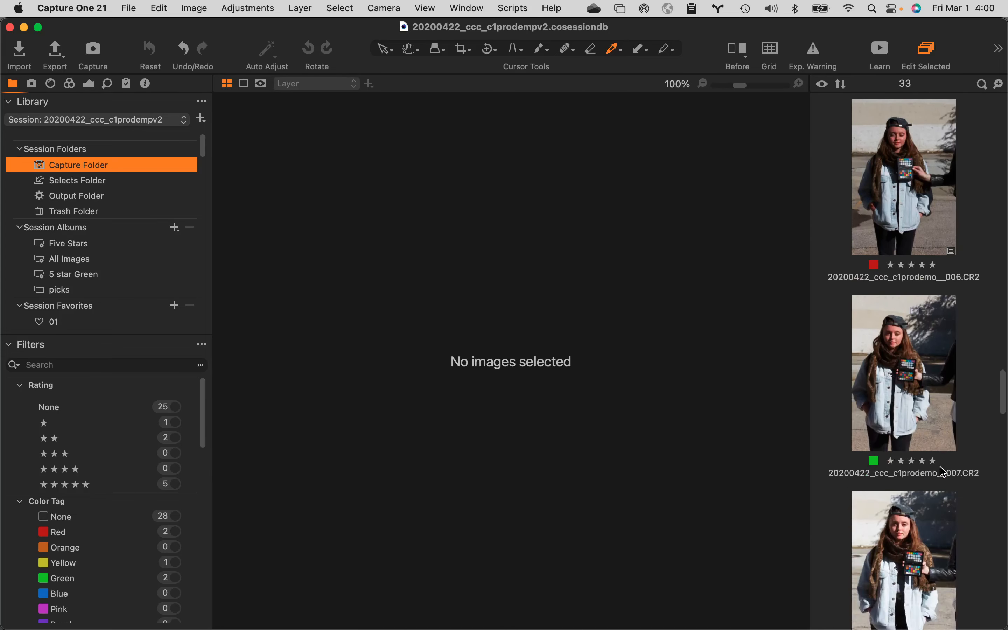
scroll(944, 472, "down", 5)
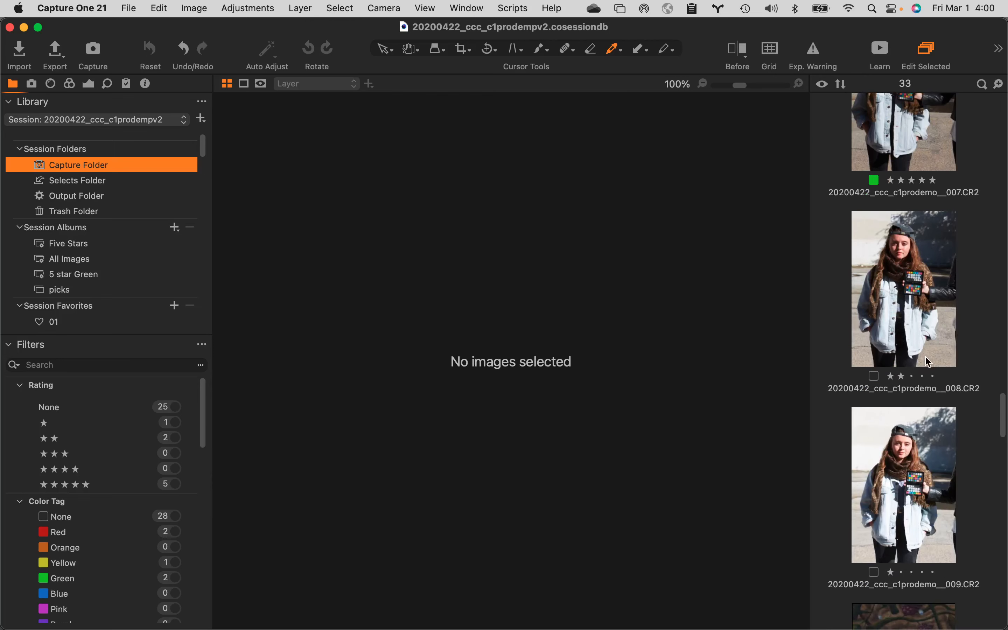
left_click(909, 319)
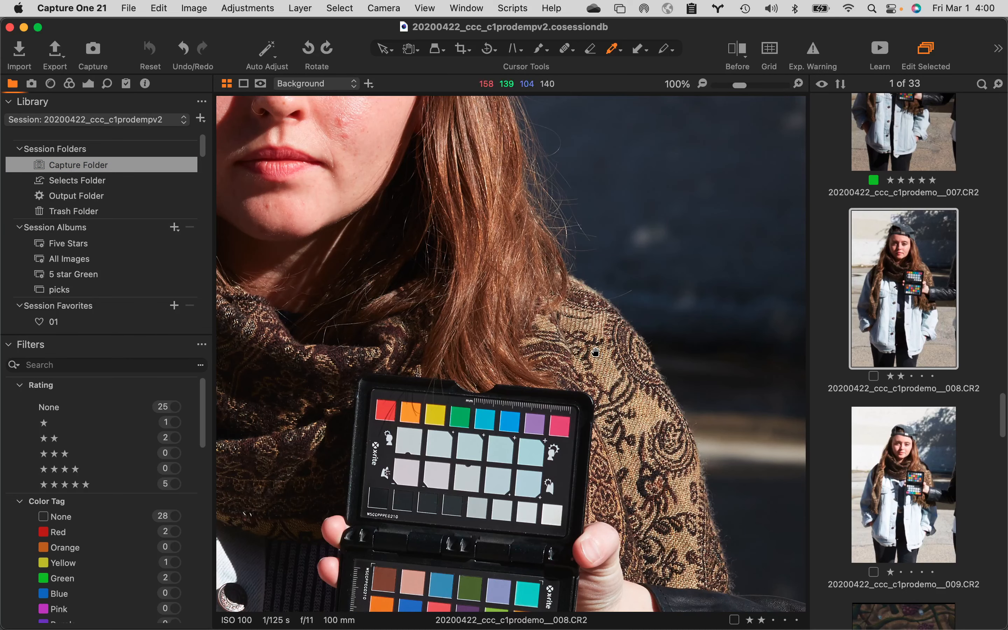
key("super+0")
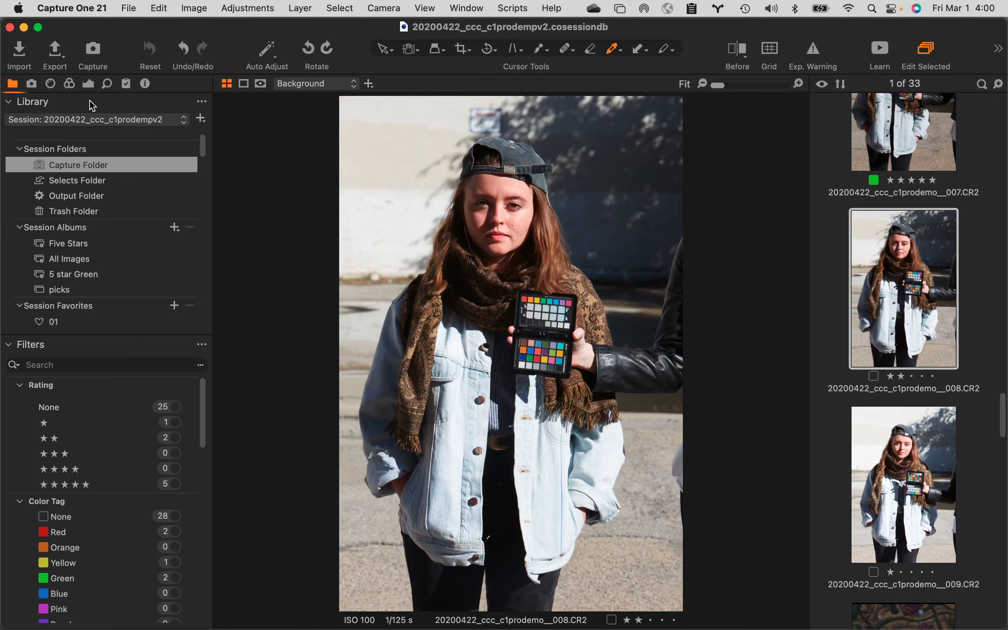
left_click(86, 86)
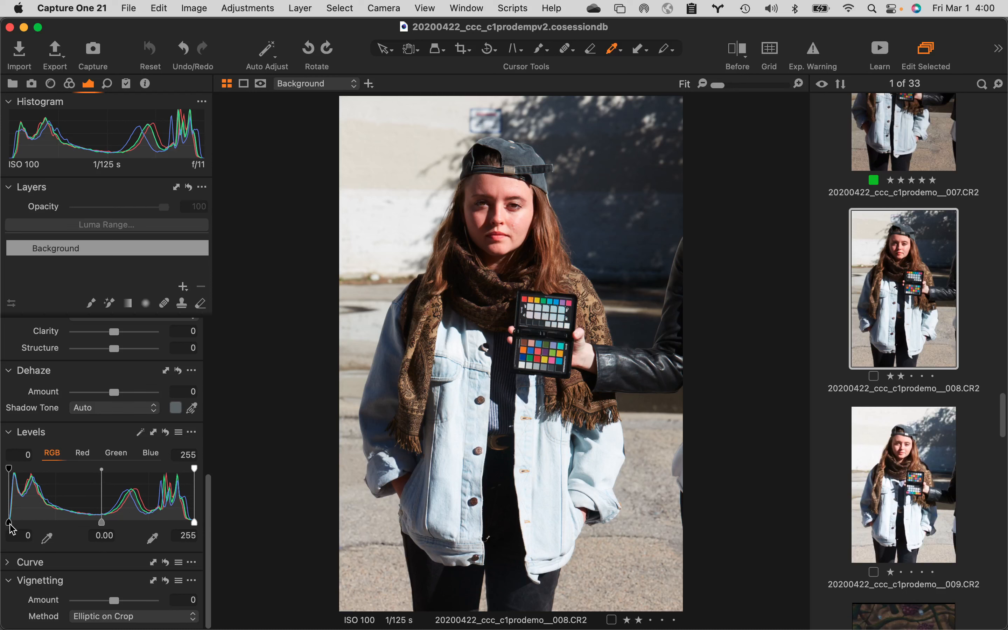
Step: Try the RGB Levels shadow points at input 32 and output 47, returning each to 0
left_click_drag(9, 523, 32, 523)
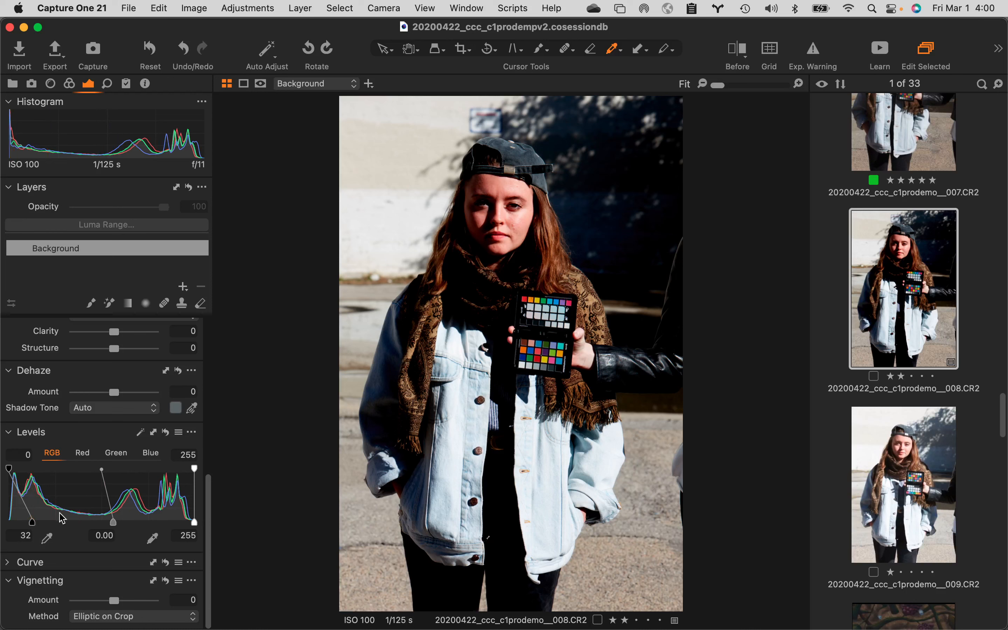
left_click_drag(32, 527, 8, 523)
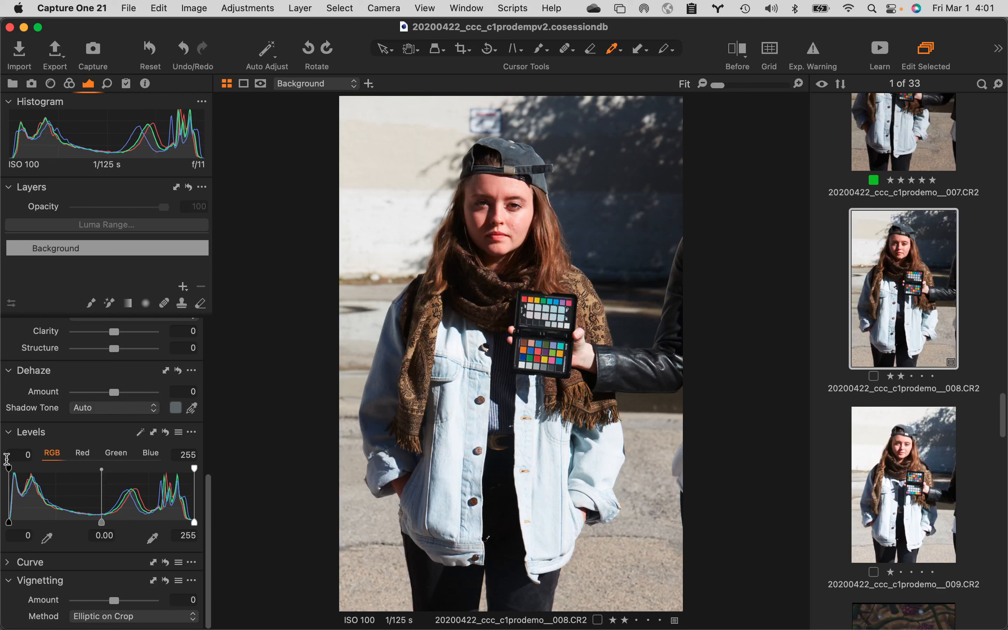
left_click_drag(9, 470, 43, 469)
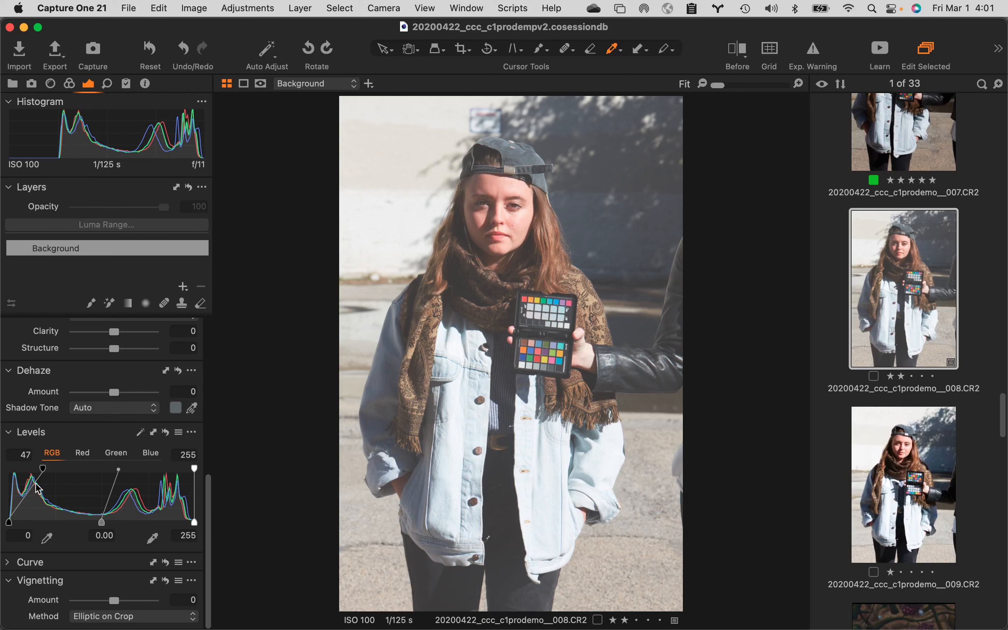
left_click_drag(43, 469, 2, 464)
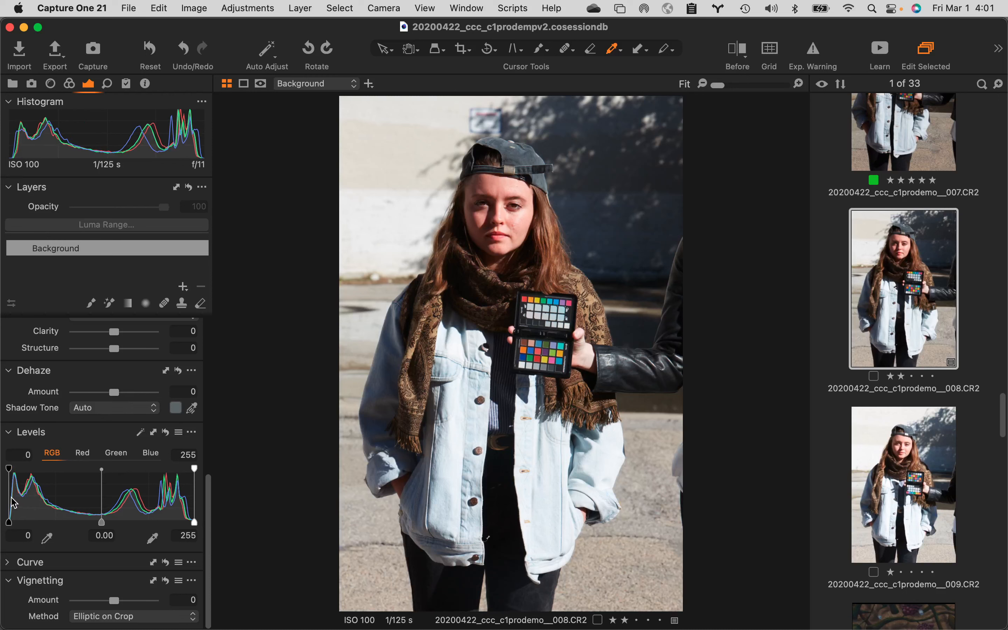
Step: Try the RGB Levels highlight points at input 211 and output 217, returning each to 255 with the midtone at 0
left_click_drag(194, 522, 162, 522)
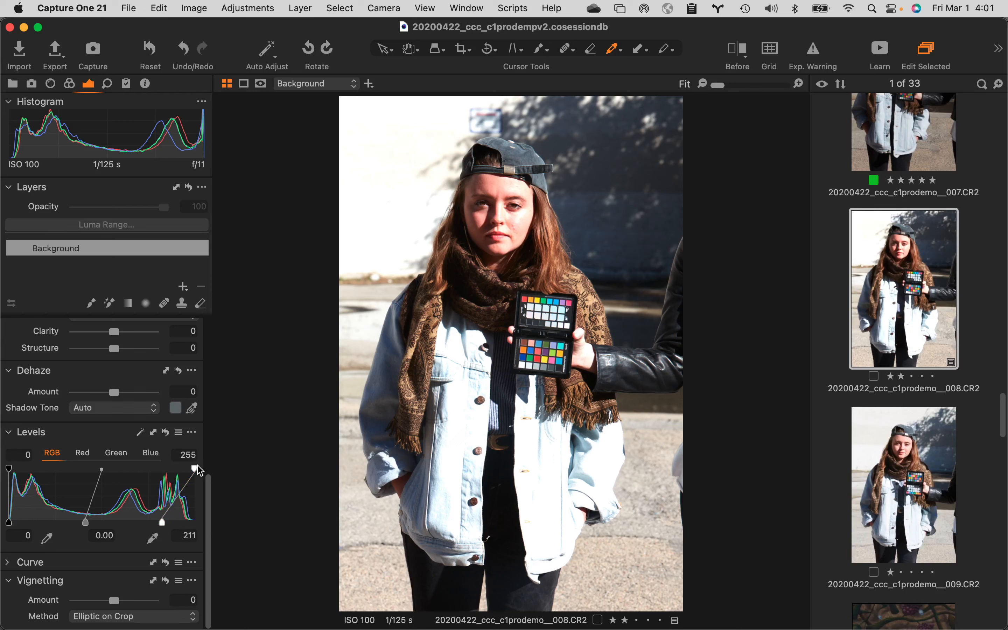
left_click_drag(163, 523, 213, 541)
left_click_drag(195, 469, 167, 469)
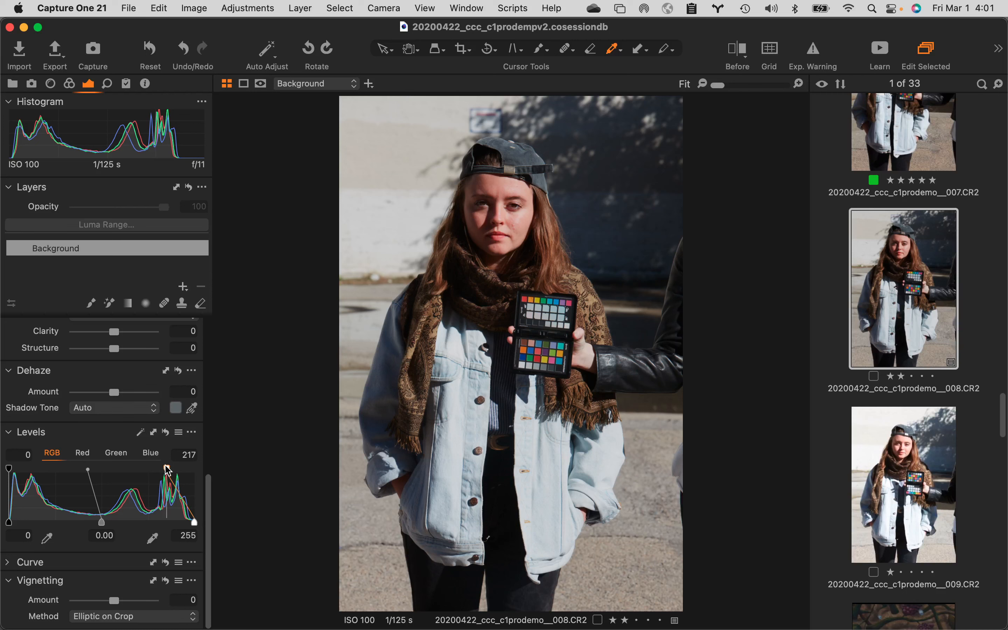
left_click_drag(168, 470, 254, 448)
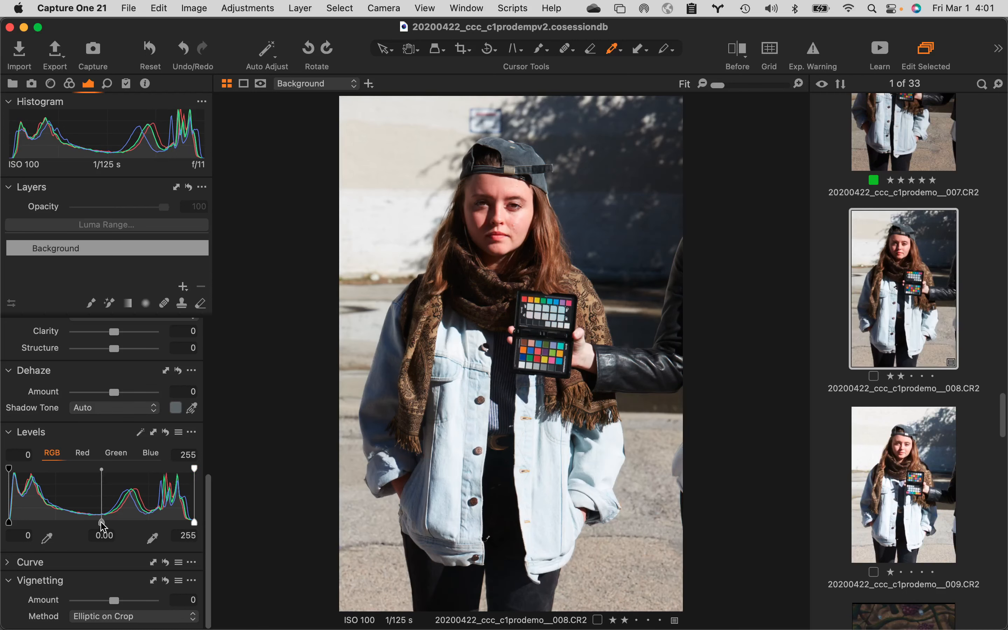
mouse_move(103, 528)
left_mouse_down()
mouse_move(126, 530)
mouse_move(68, 525)
mouse_move(101, 525)
left_mouse_up()
Step: Look through the separate Red, Green and Blue channels of the Levels tool
left_click(89, 456)
left_click(117, 453)
left_click(152, 454)
scroll(114, 499, "down", 1)
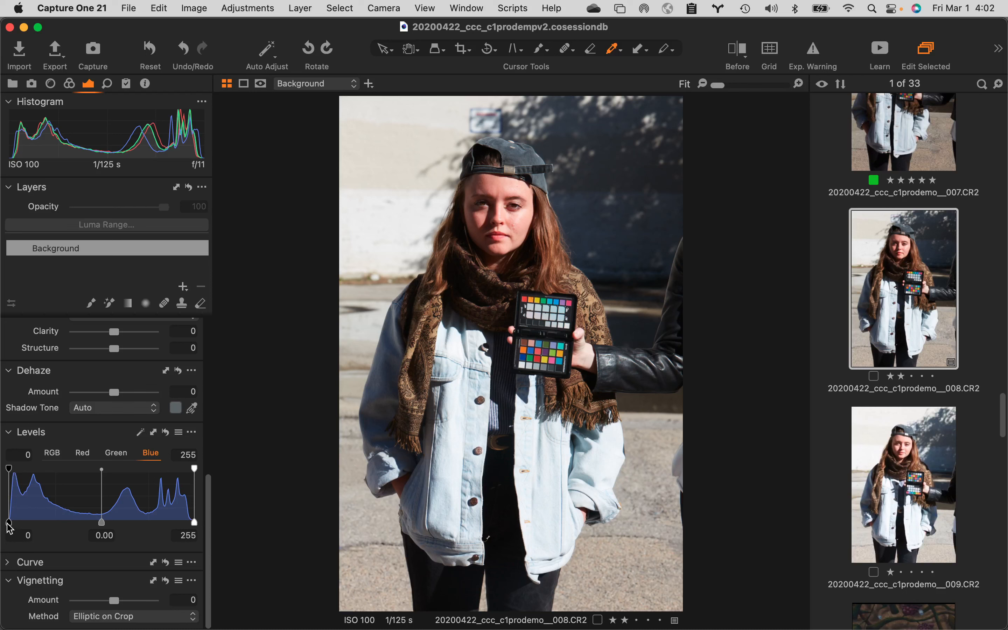
Step: Expand the Curve tool and collapse Levels so that the whole curve graph is shown
left_click(9, 567)
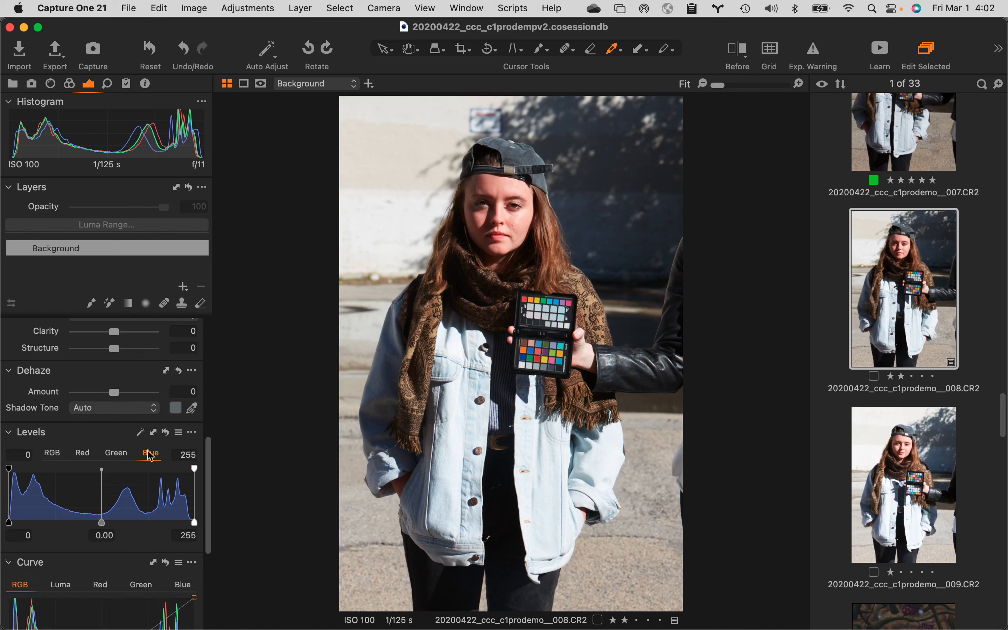
left_click(8, 432)
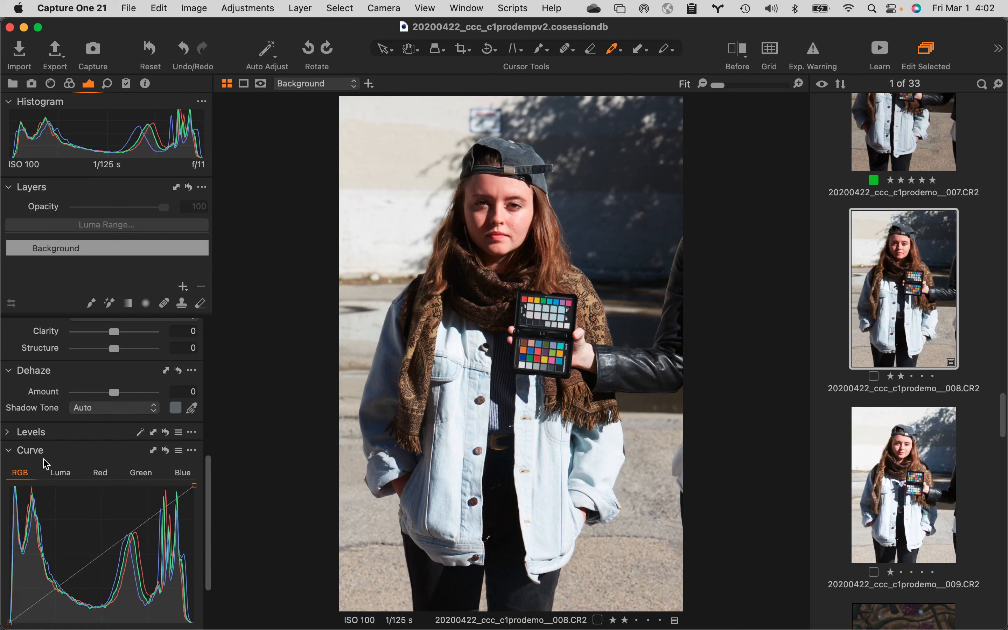
scroll(75, 544, "down", 4)
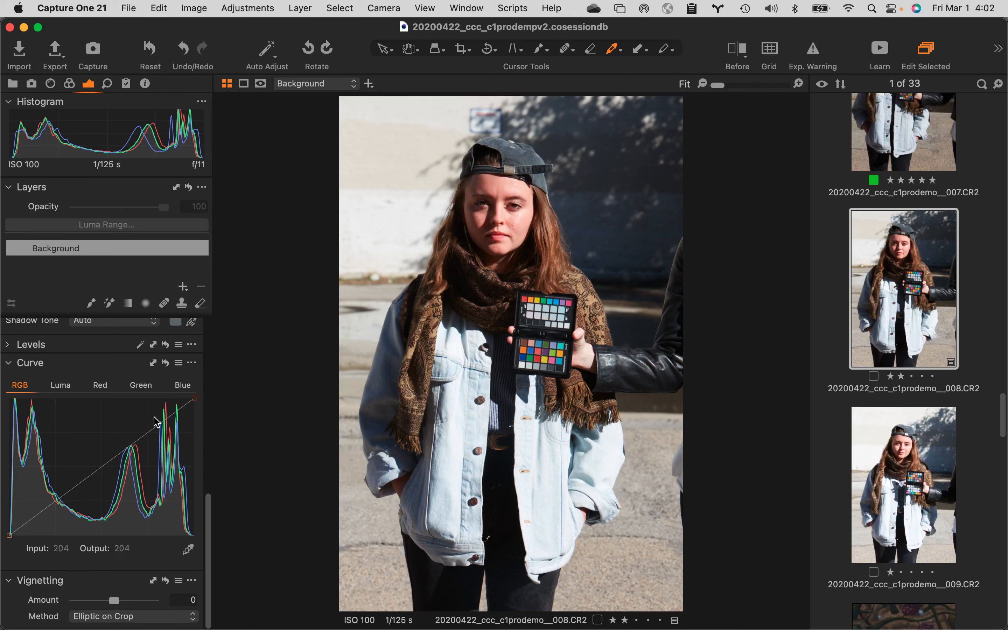
Step: Try the RGB curve with the black point at input 45 and white point at input 199, moving both back toward their corners
left_click_drag(195, 400, 144, 398)
left_click_drag(137, 398, 194, 398)
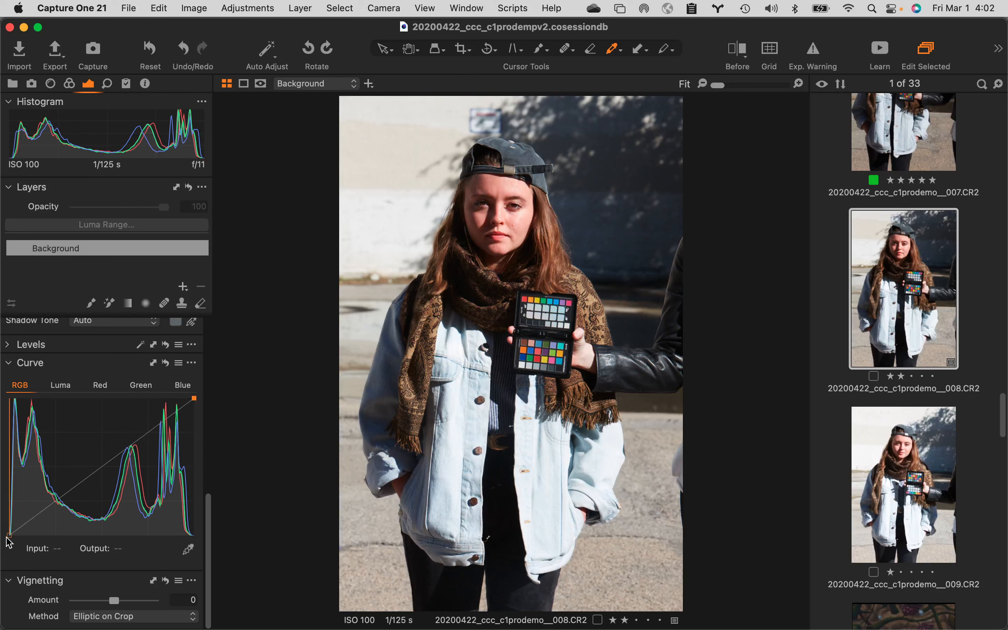
left_click_drag(8, 538, 41, 540)
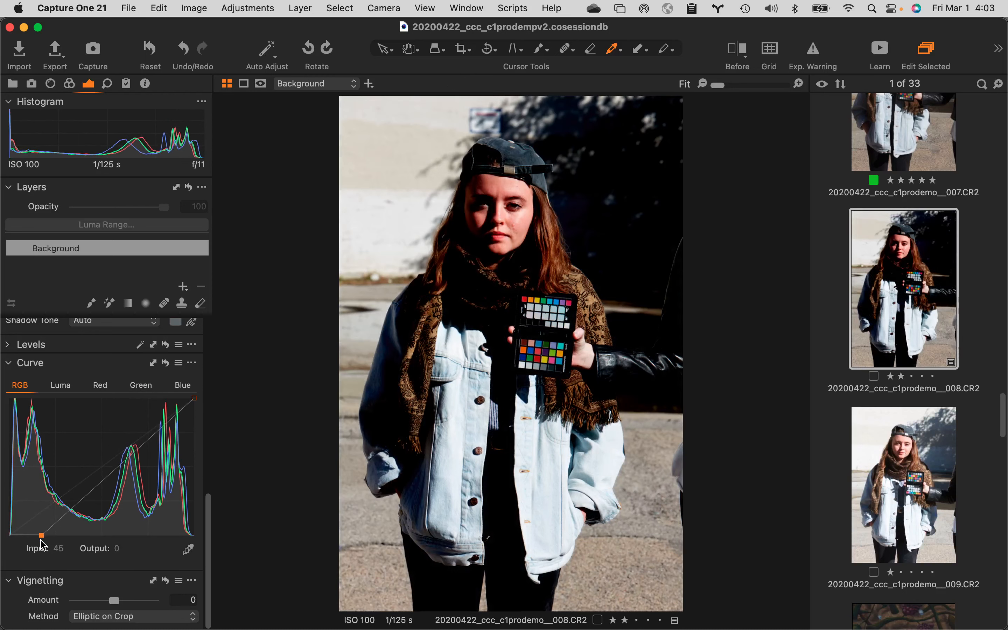
left_click(193, 399)
left_click_drag(192, 398, 153, 398)
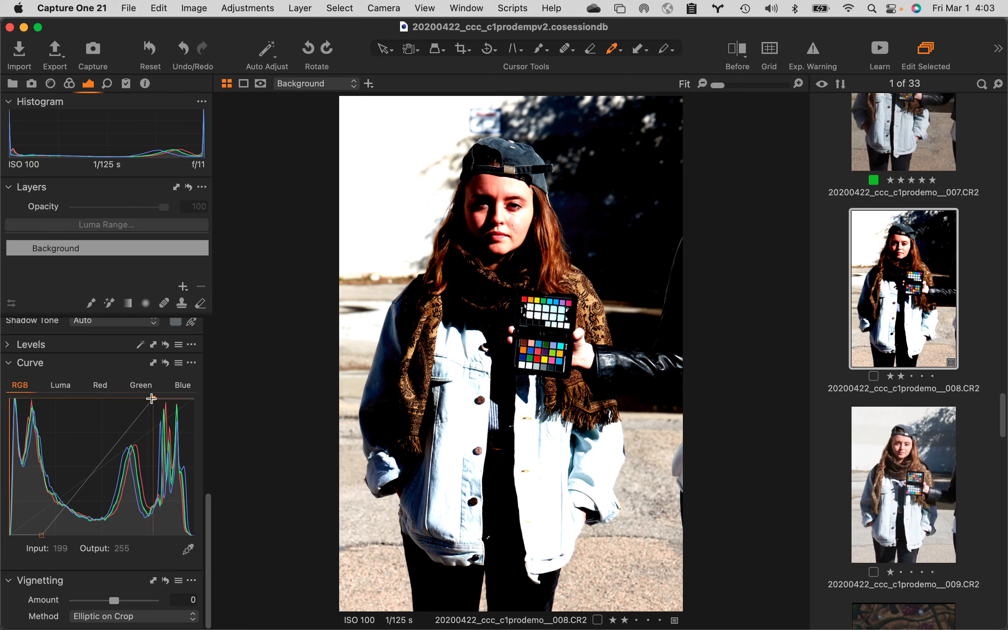
left_click_drag(153, 399, 205, 400)
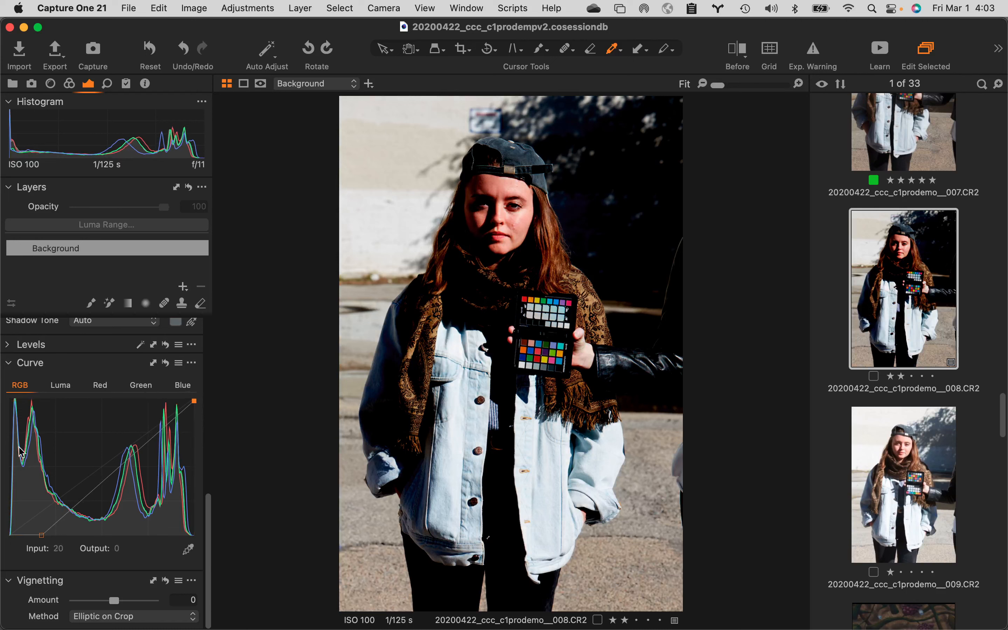
left_click_drag(35, 533, 9, 532)
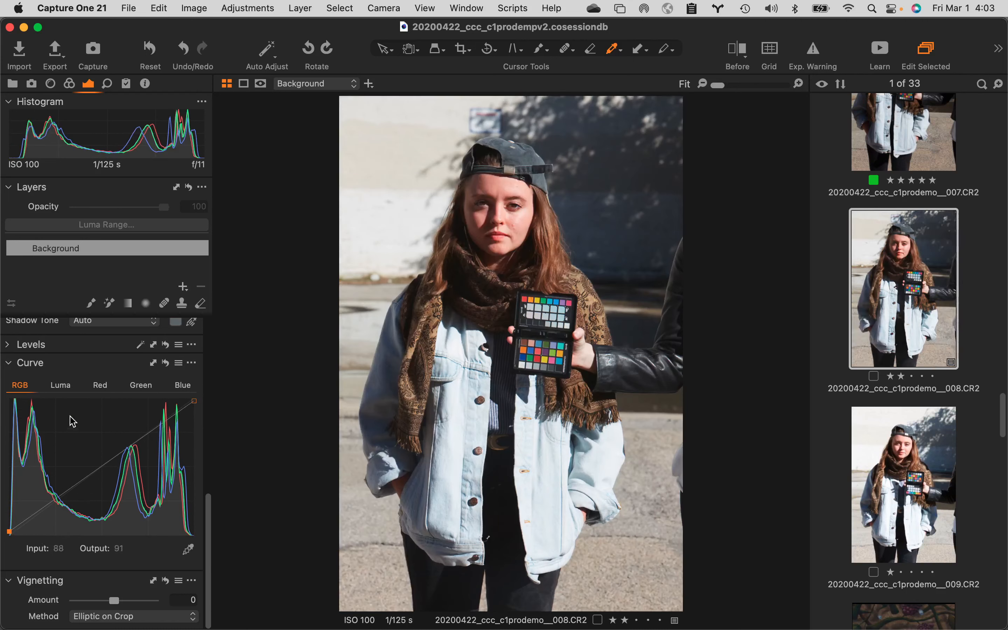
Step: Try the Luma curve with a lowered white point and the black point at input 48, move both back and collapse Curve
left_click(62, 386)
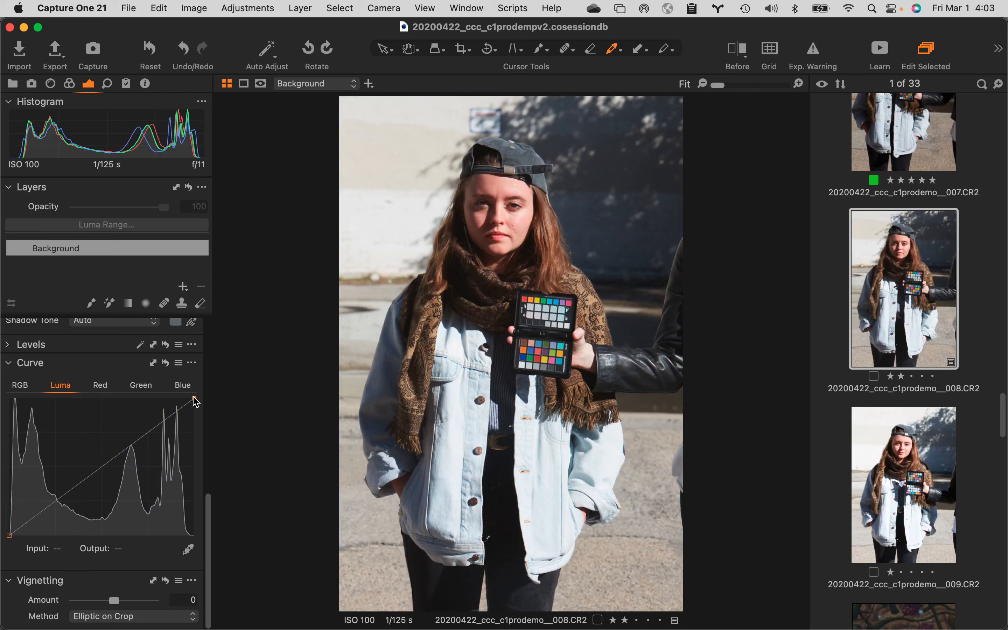
left_click_drag(193, 399, 165, 398)
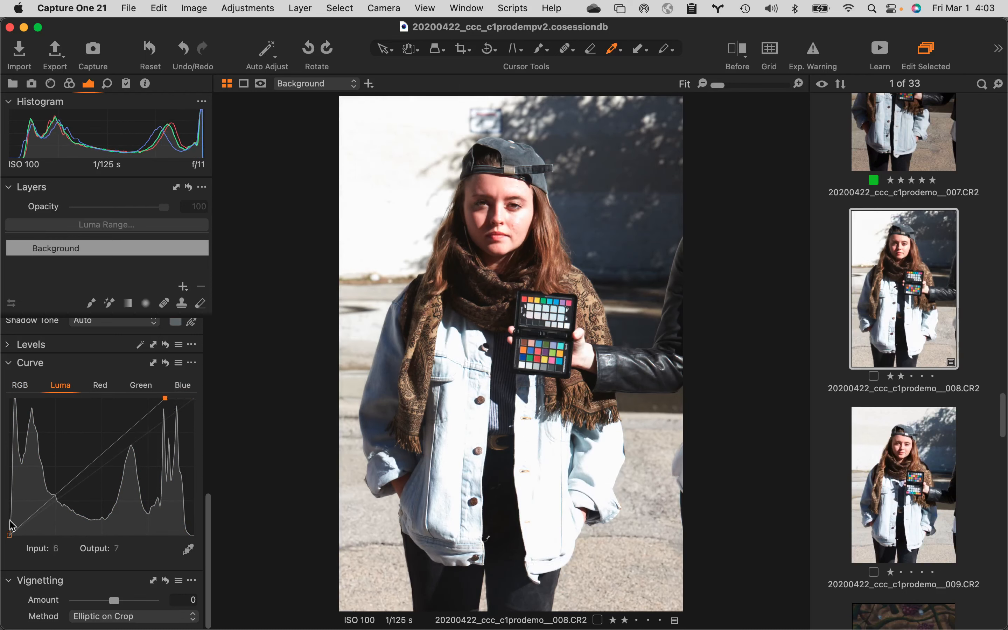
left_click_drag(10, 536, 45, 537)
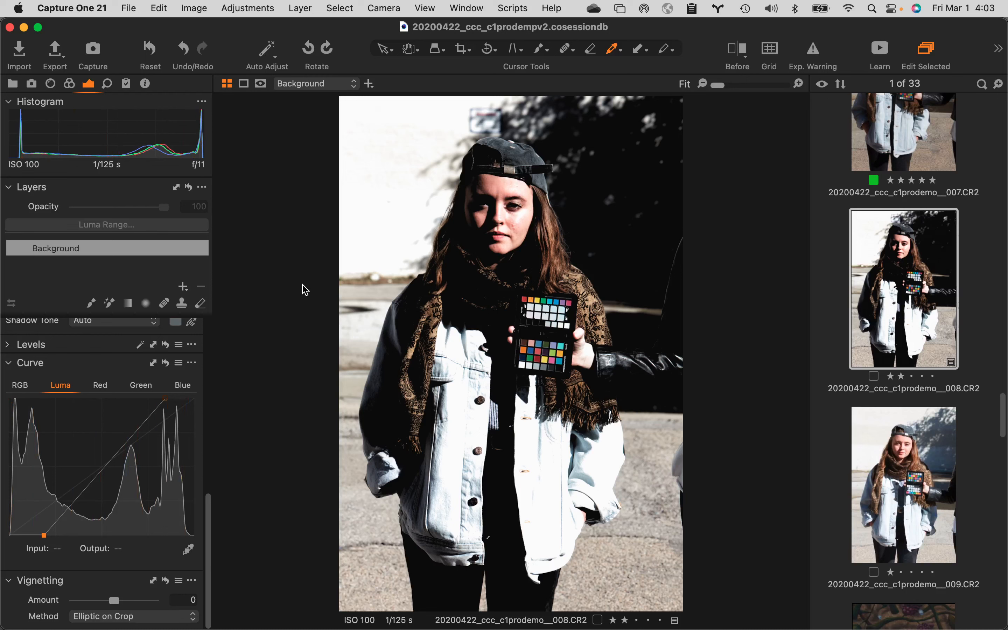
left_click_drag(165, 401, 194, 398)
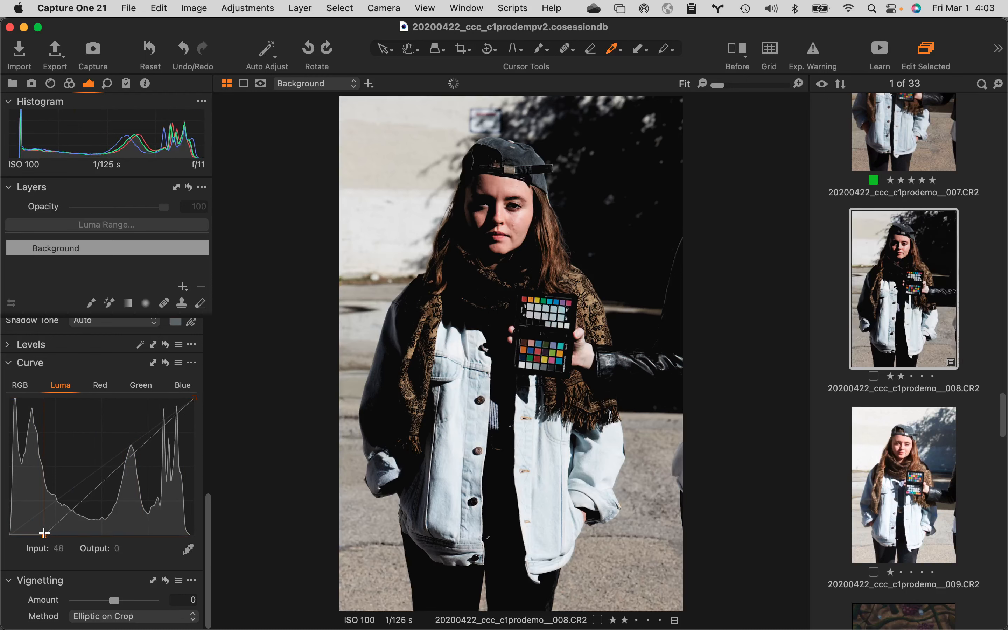
left_click_drag(41, 532, 9, 532)
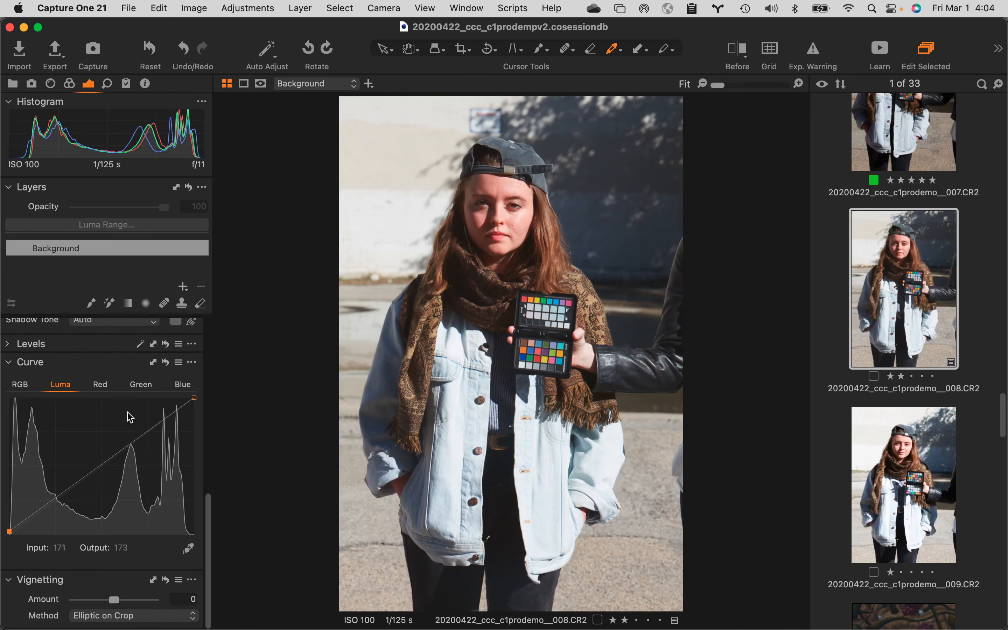
left_click(11, 367)
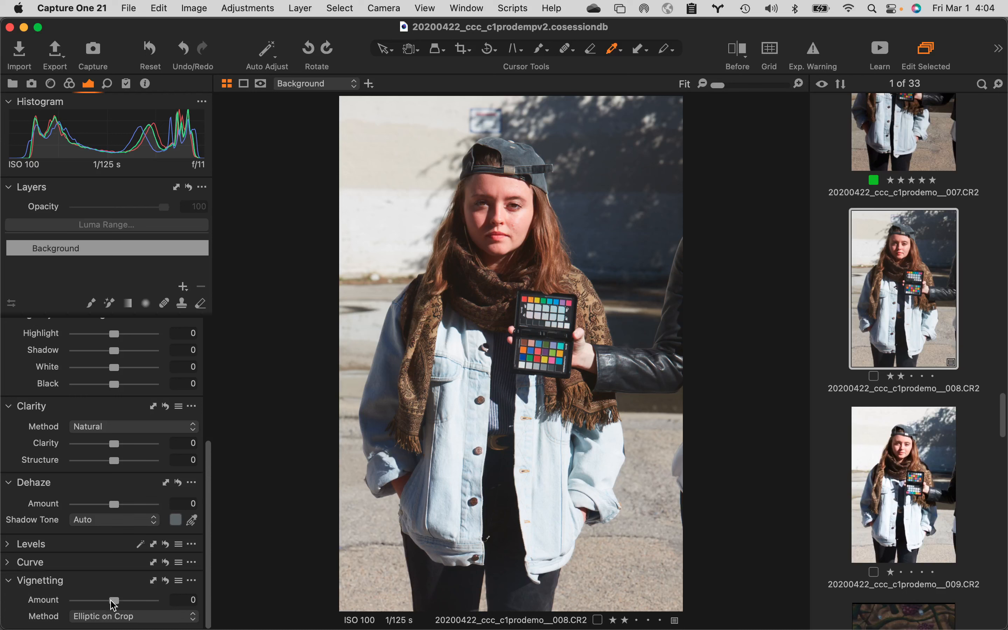
Step: Try Vignetting amounts of 3.42 and -4, return the amount to 0 and check the available vignetting methods
left_click_drag(110, 605, 146, 603)
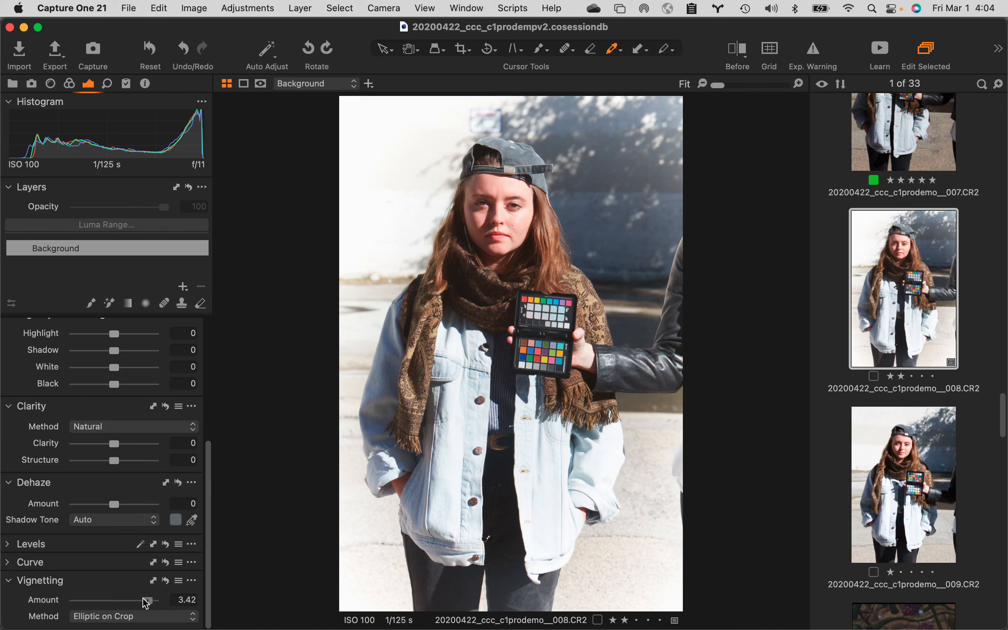
left_click_drag(146, 603, 61, 600)
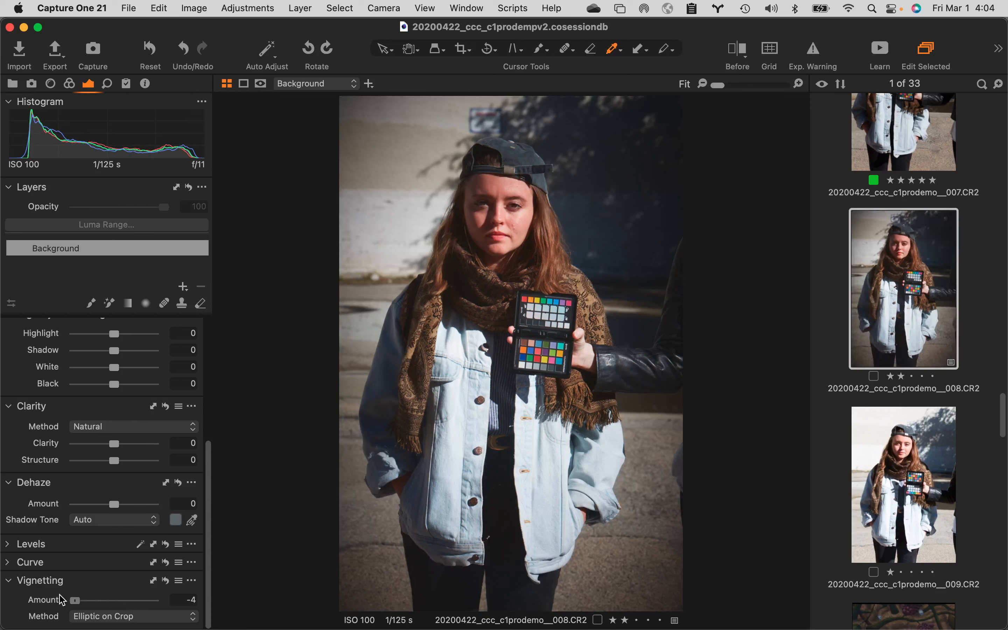
left_click_drag(61, 600, 100, 601)
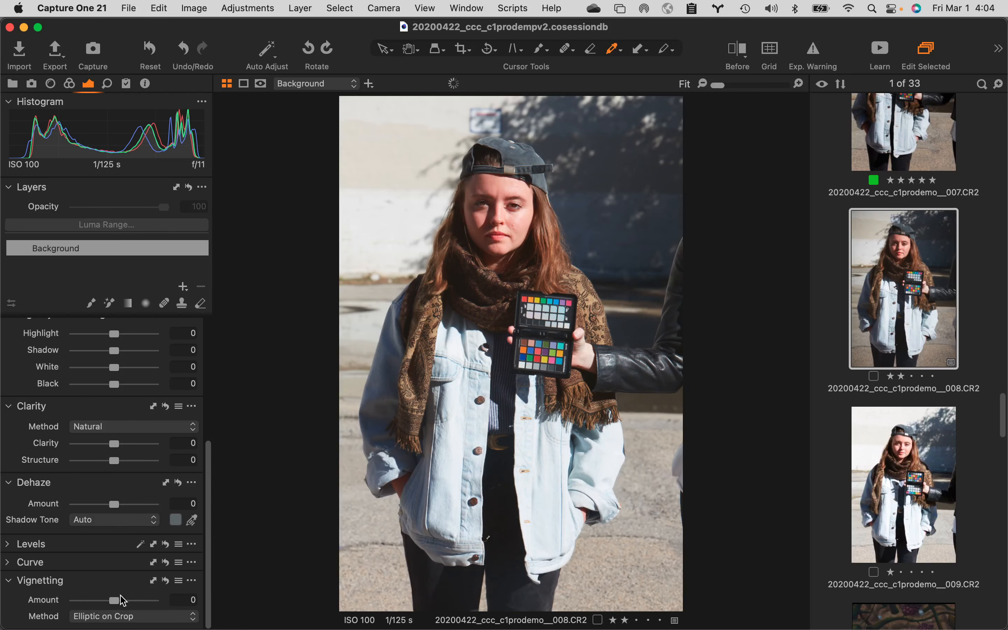
left_click(118, 617)
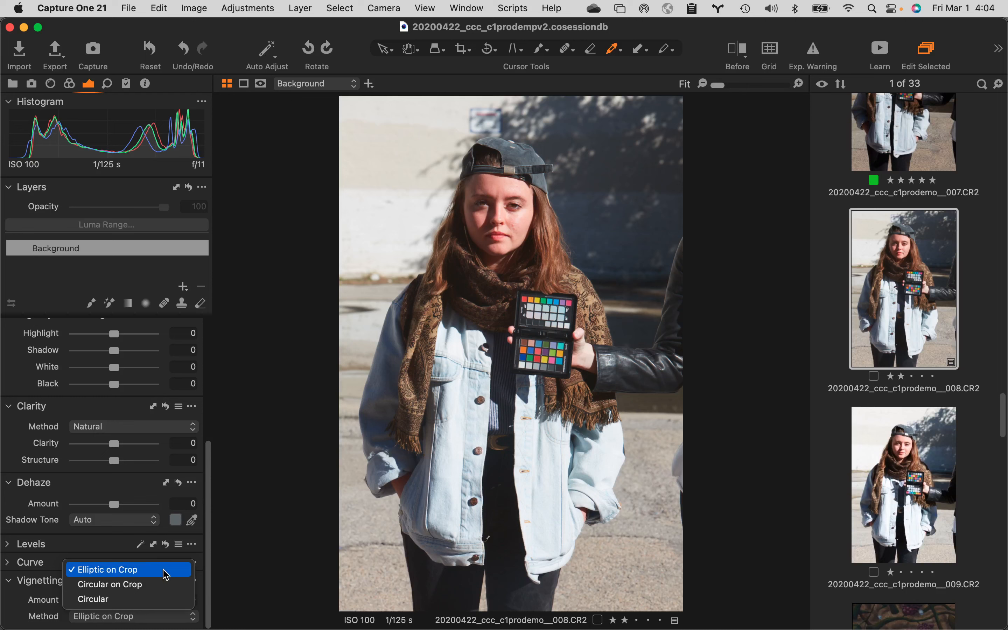
left_click(216, 585)
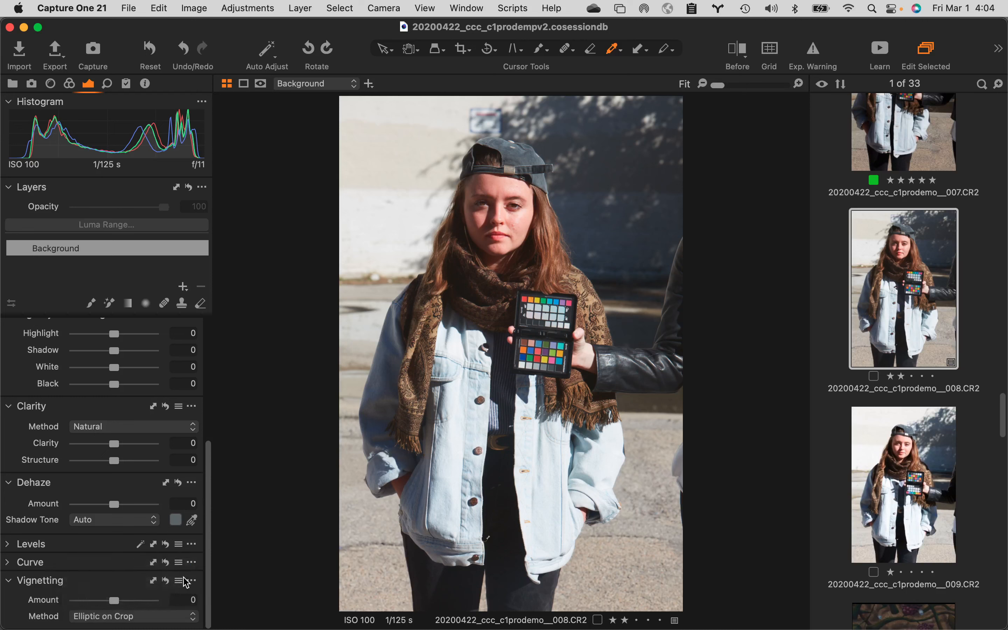
Step: Try a Vignetting amount of -4 with the Circular method, and reset the amount and method
left_click_drag(114, 600, 75, 601)
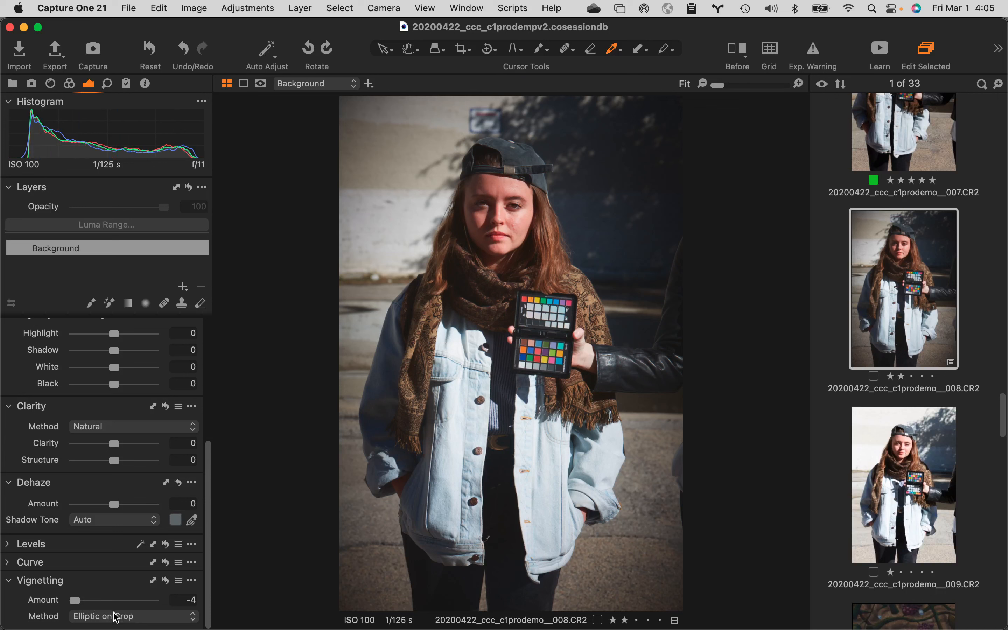
left_click(121, 618)
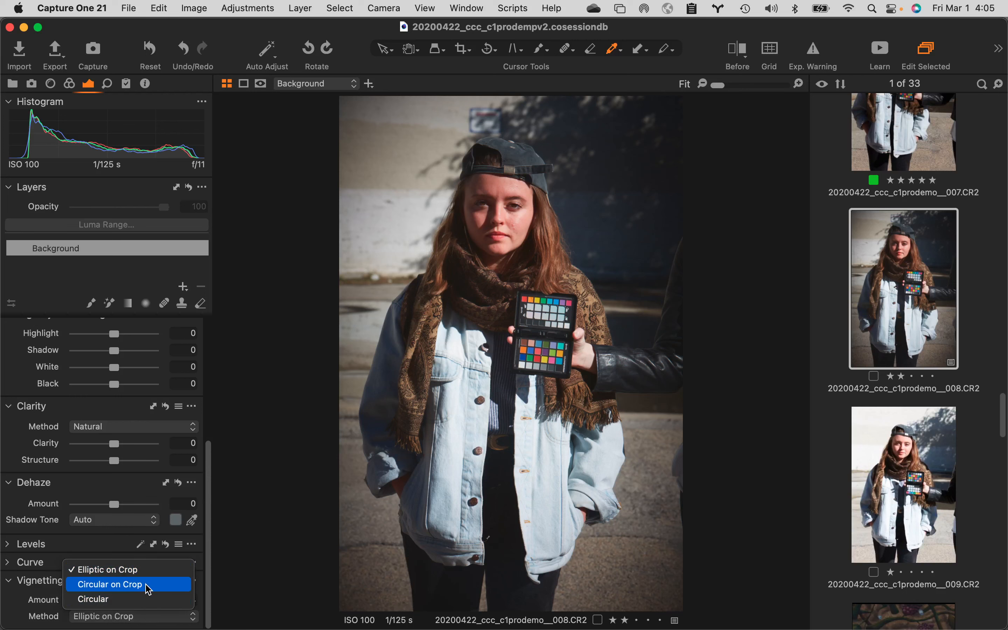
left_click(116, 601)
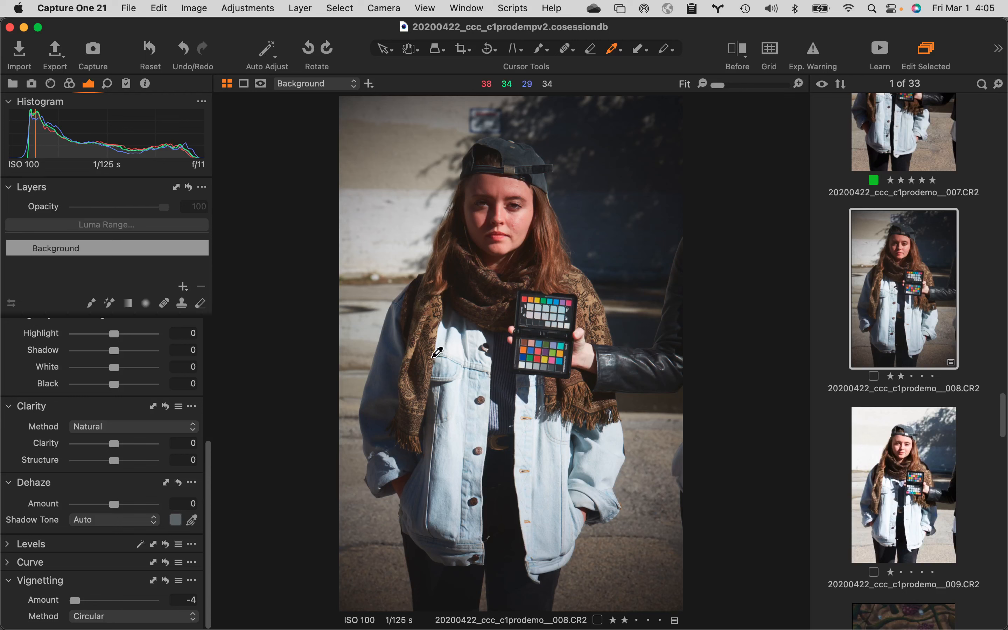
double_click(76, 600)
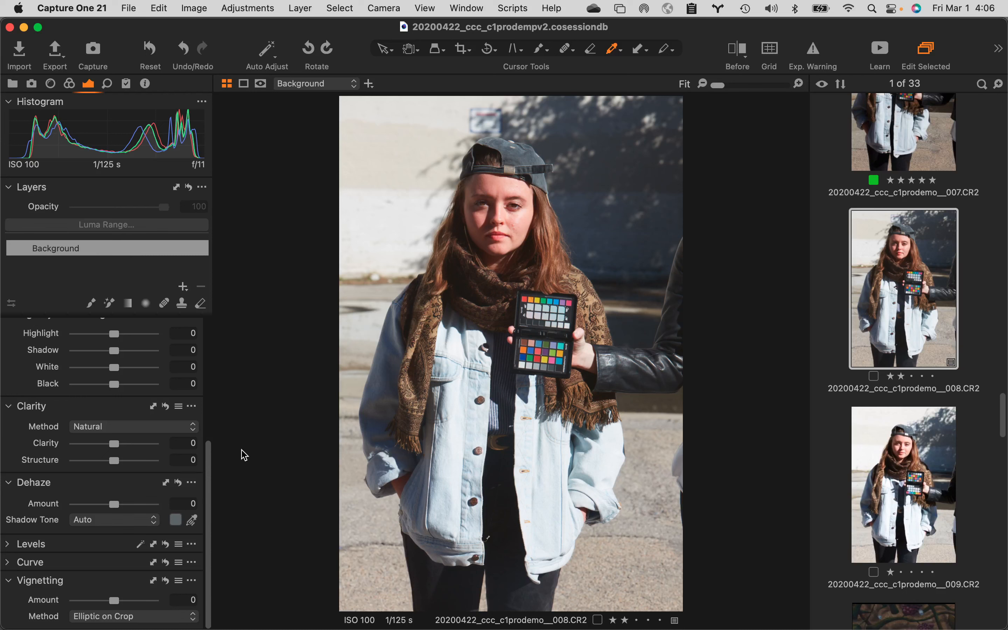
Step: Inspect the woman's face at 100% among the detail tools, return to the fitted view and expand the Focus tool
mouse_move(485, 627)
left_click(109, 85)
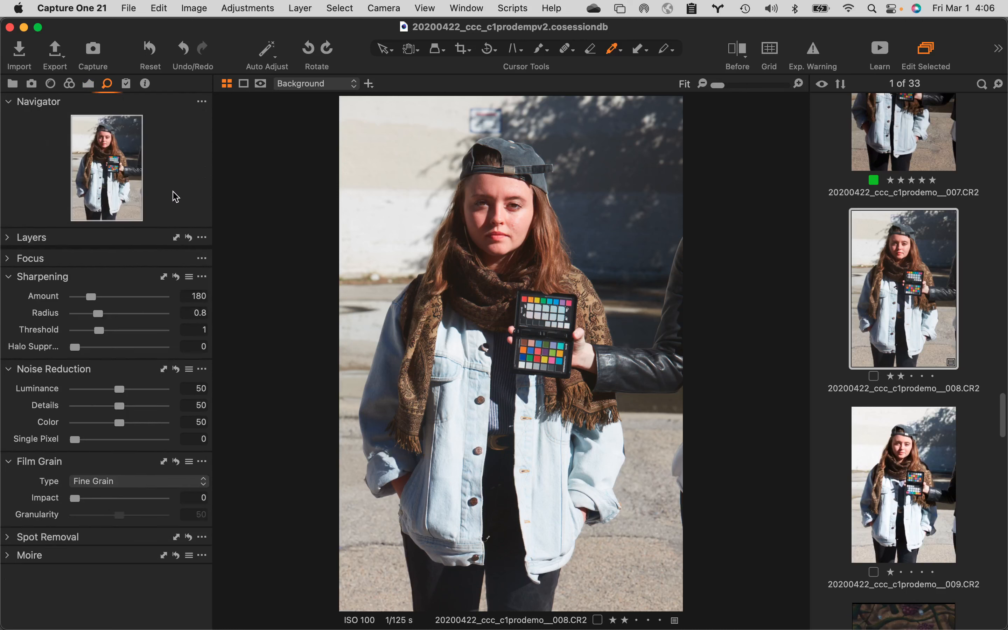
left_click(499, 209)
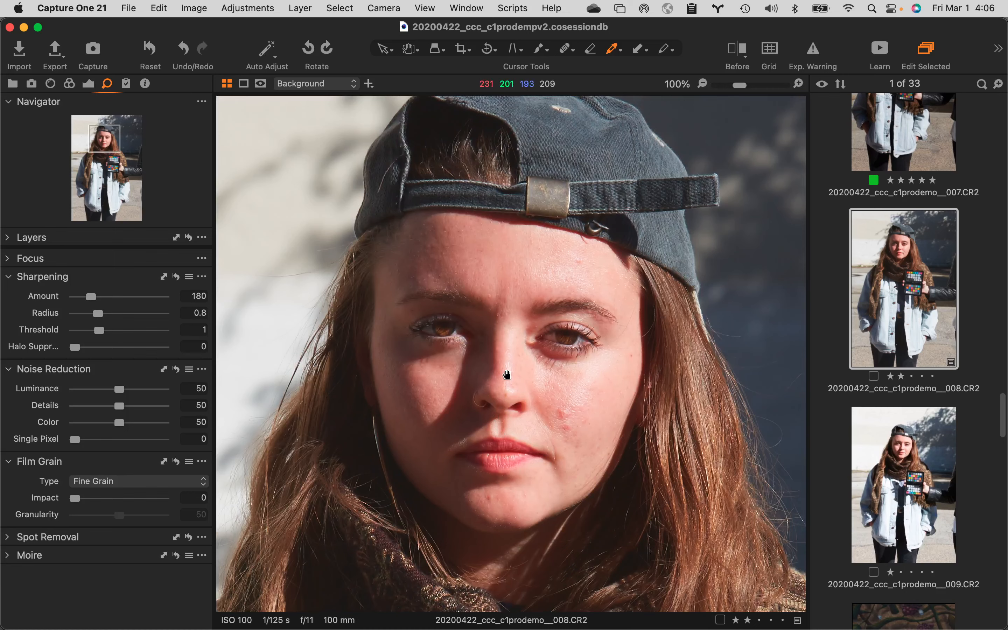
left_click_drag(507, 375, 486, 310)
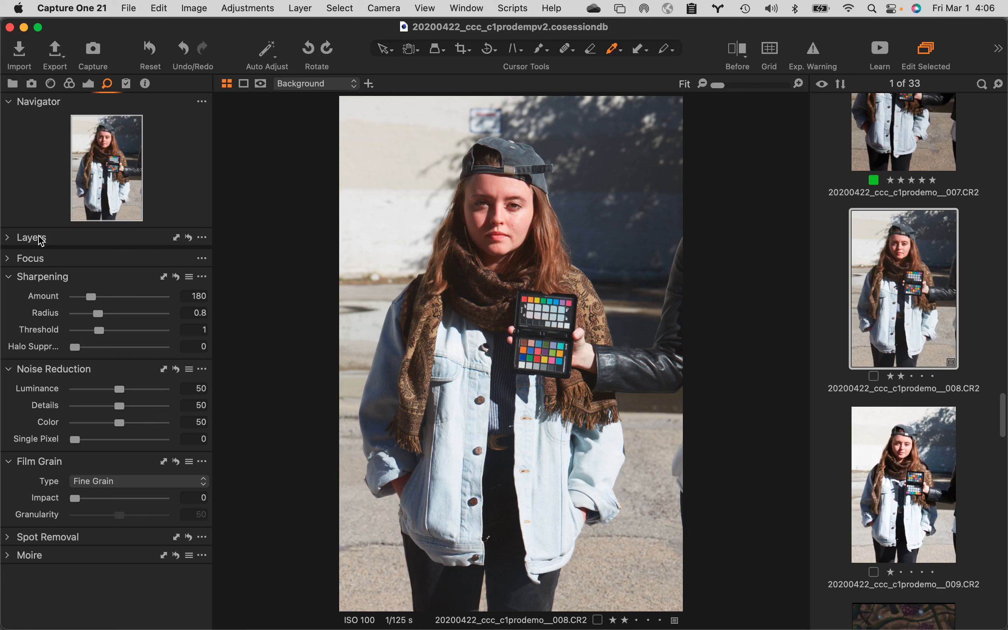
left_click(11, 260)
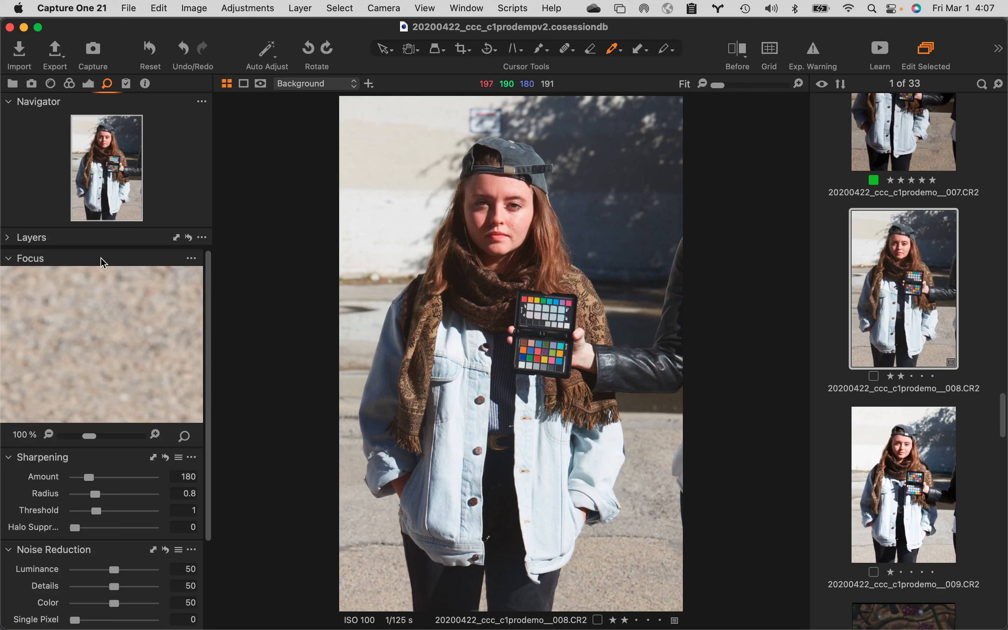
Step: Add the Focus tool to the Capture tool tab
left_click(31, 86)
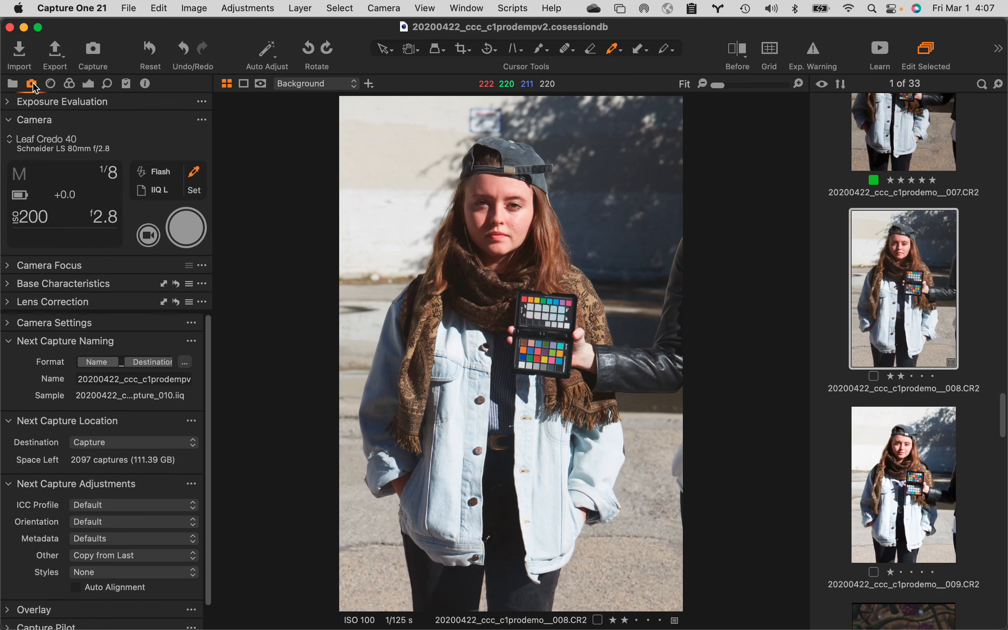
right_click(35, 88)
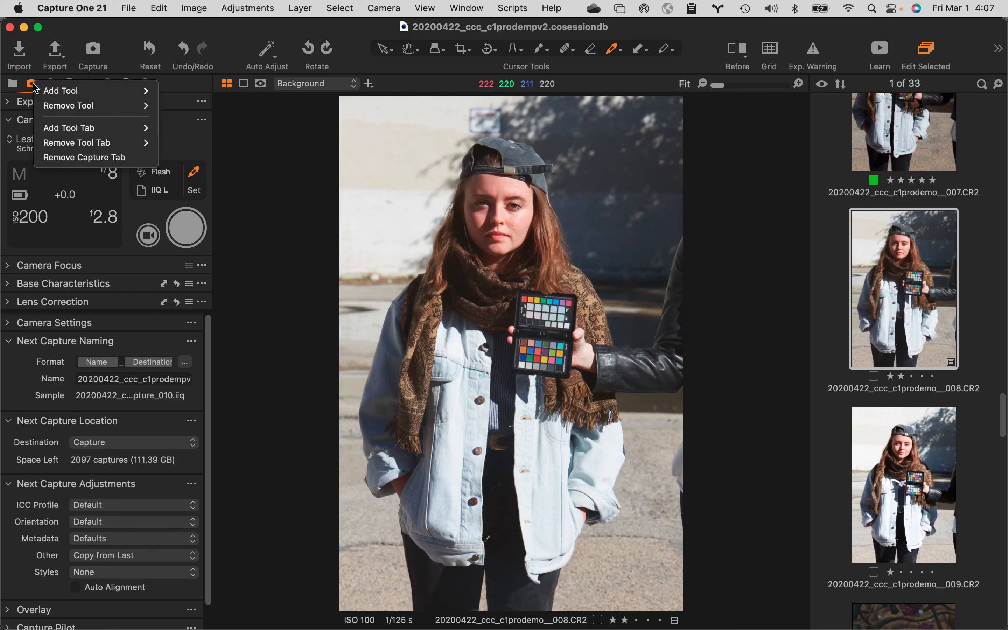
mouse_move(53, 95)
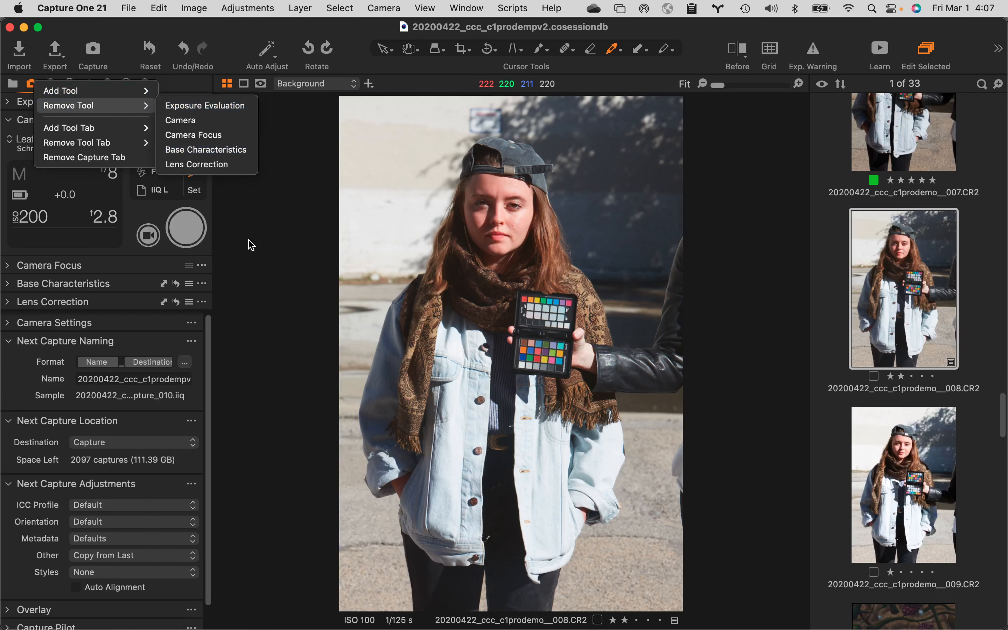
mouse_move(115, 126)
mouse_move(100, 91)
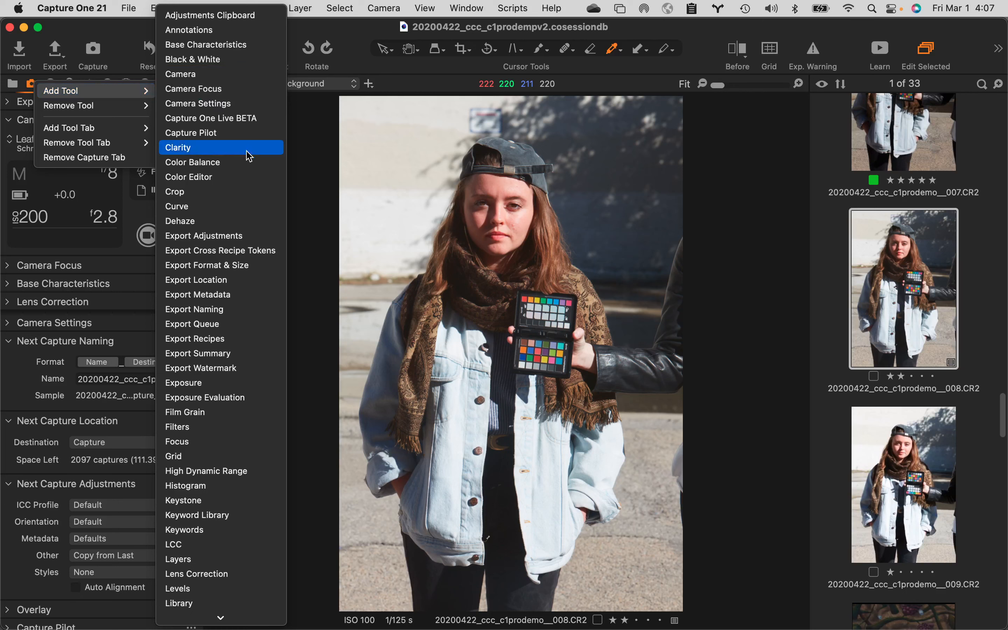
left_click(214, 442)
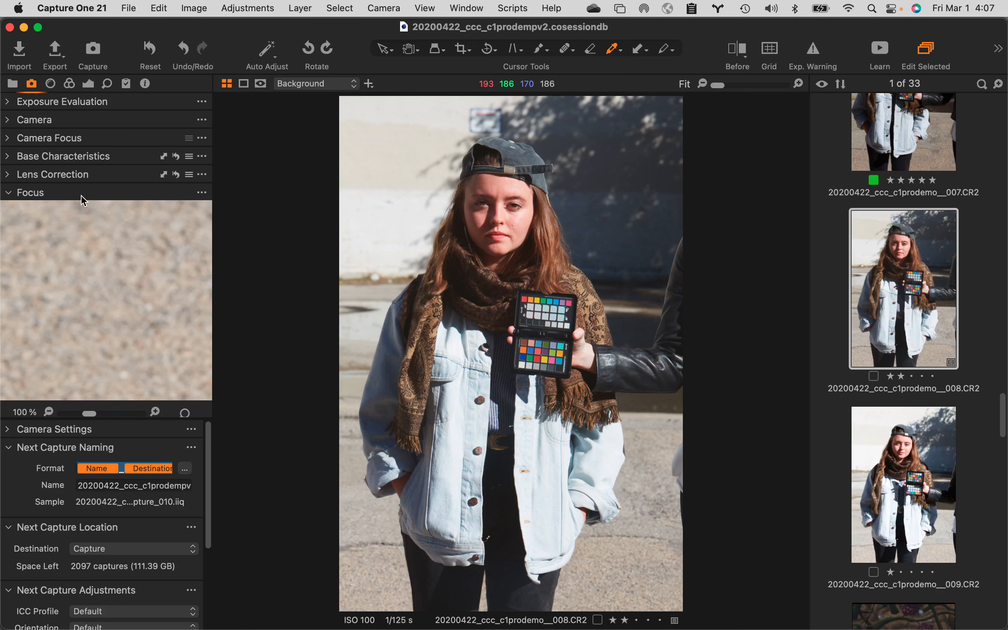
Step: Float the Focus tool as a separate window, enlarge it and place it beside the woman's face
left_click_drag(95, 199, 216, 132)
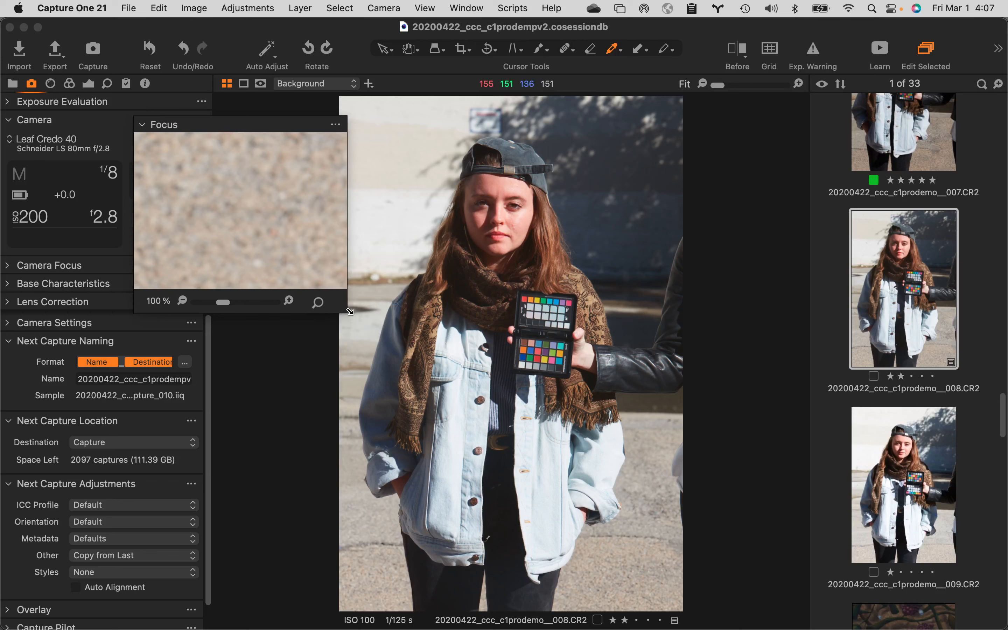
left_click_drag(349, 311, 487, 453)
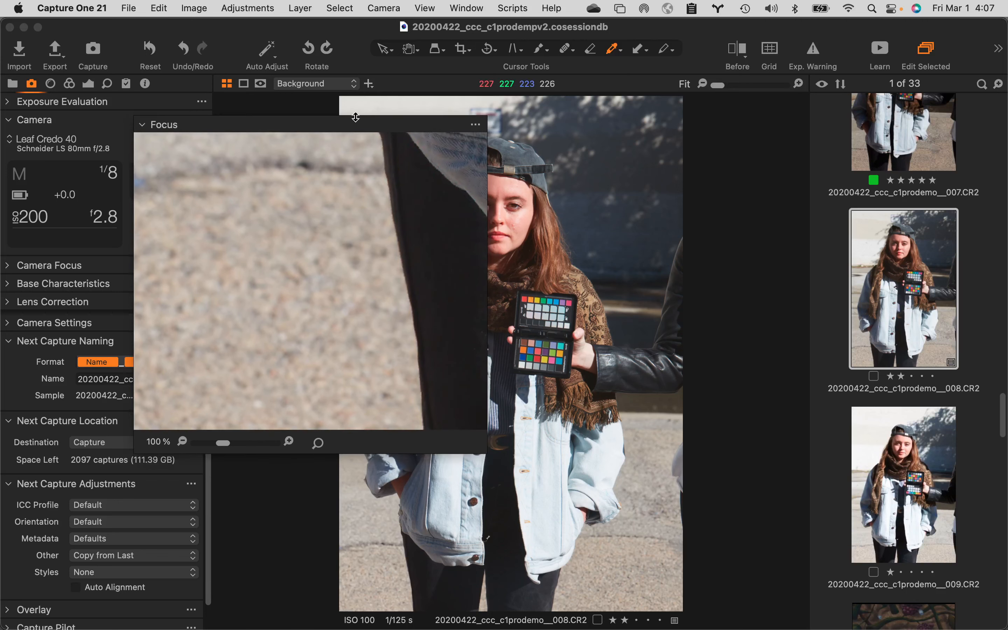
left_click_drag(365, 127, 298, 120)
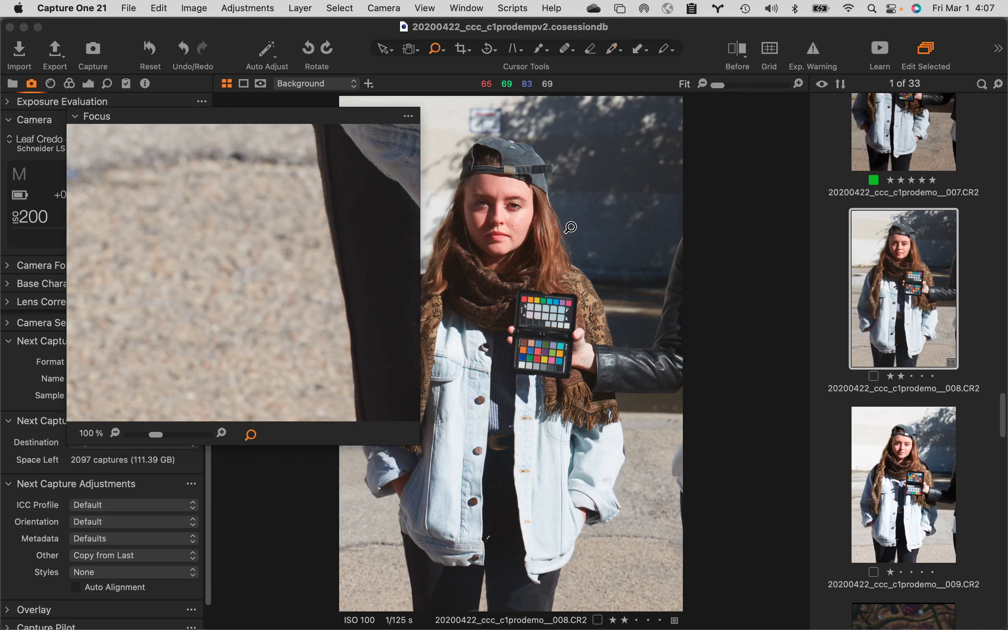
Step: Check the sharpness of the eyes, color chart and cap at 100% in the floating Focus window
left_click(504, 198)
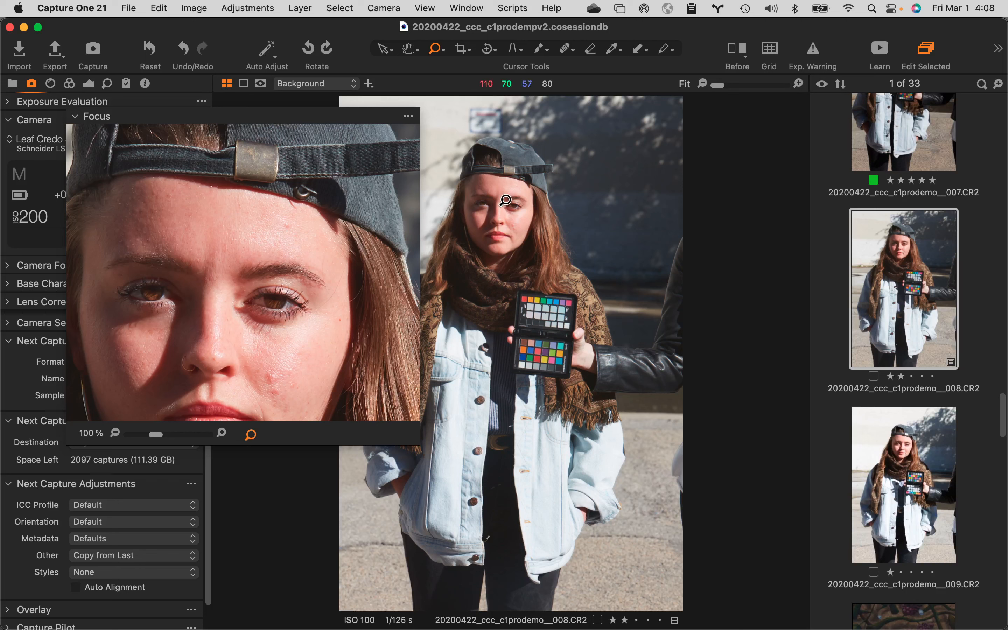
left_click(505, 201)
left_click(502, 201)
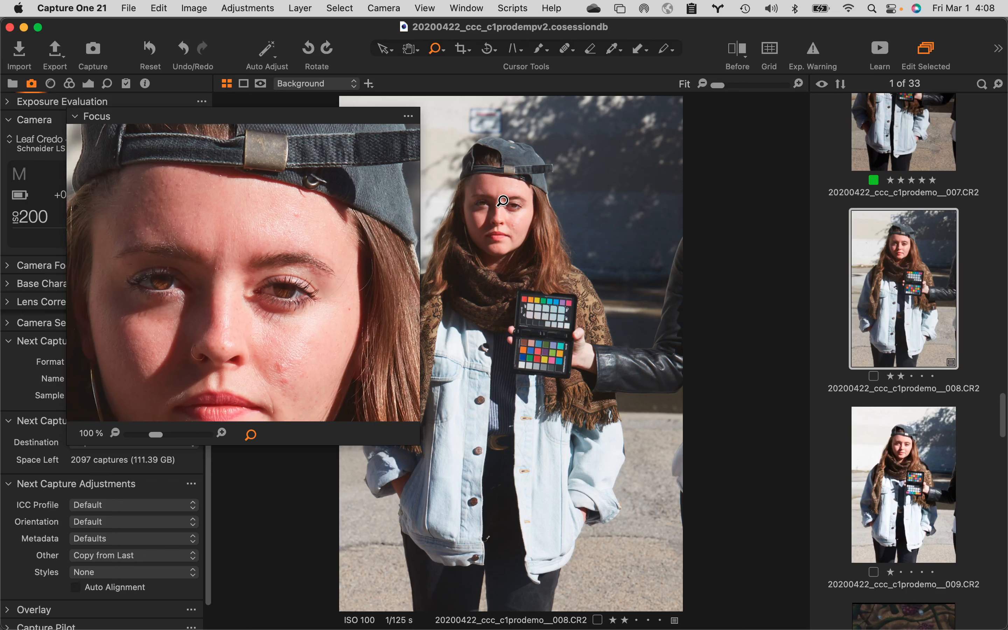
left_click(507, 205)
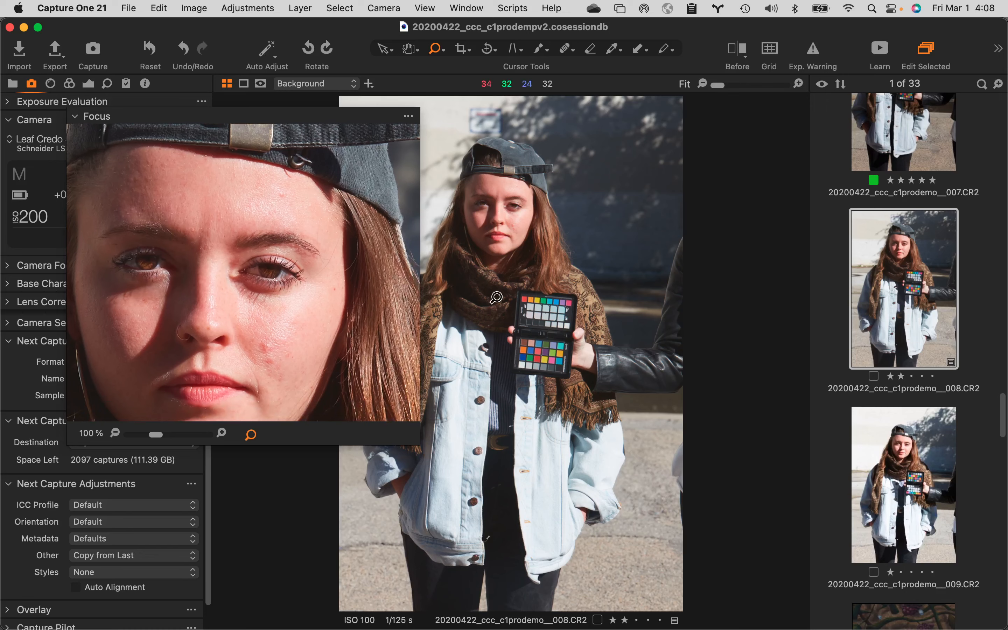
left_click(557, 323)
left_click(484, 143)
left_click(492, 209)
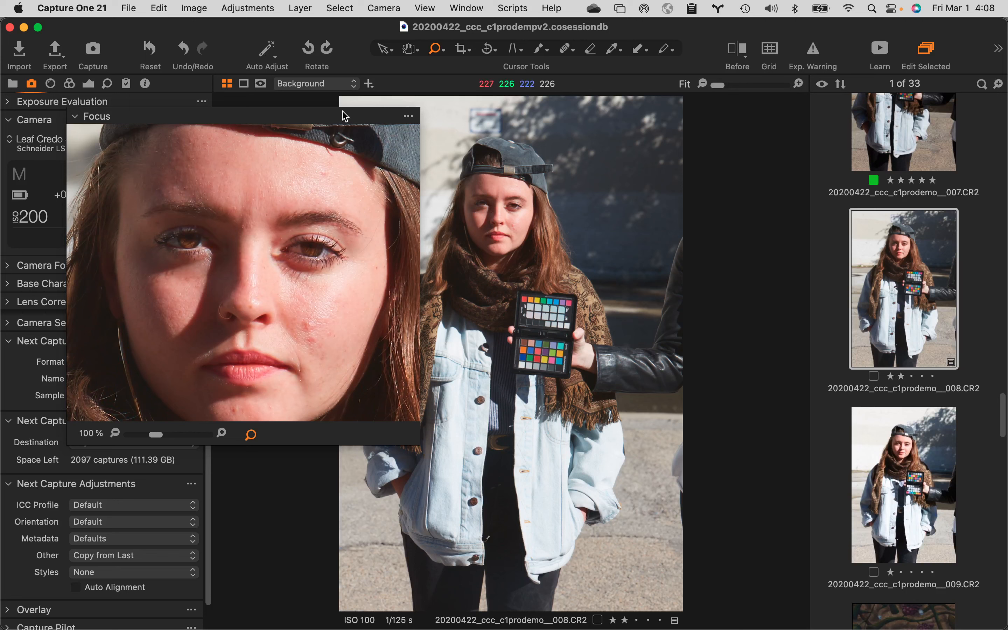
Step: Dock the floating Focus tool in the Capture tool tab directly below Exposure Evaluation
left_click_drag(344, 115, 180, 167)
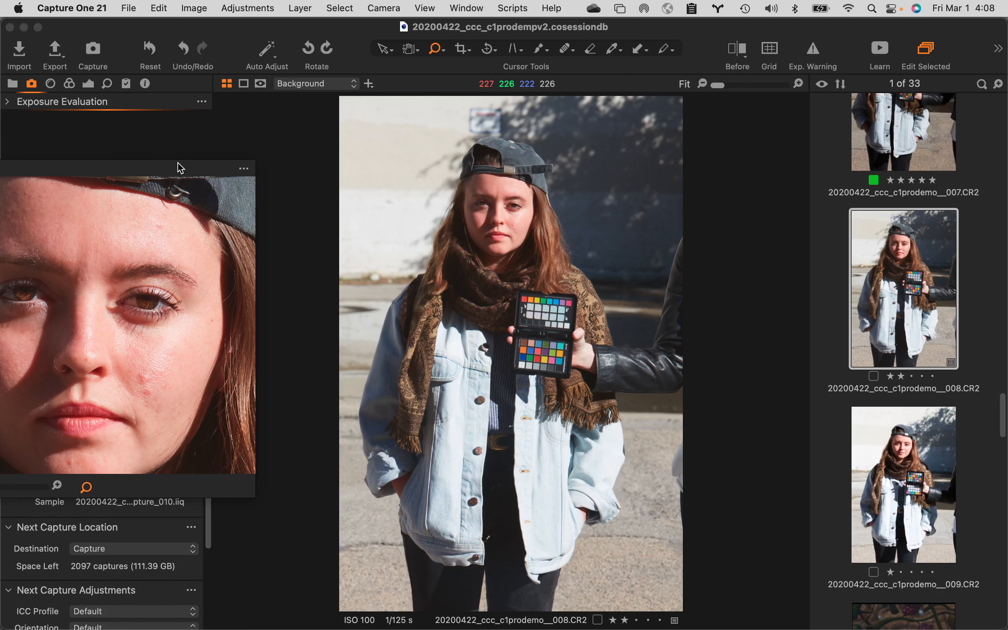
left_click_drag(180, 168, 177, 164)
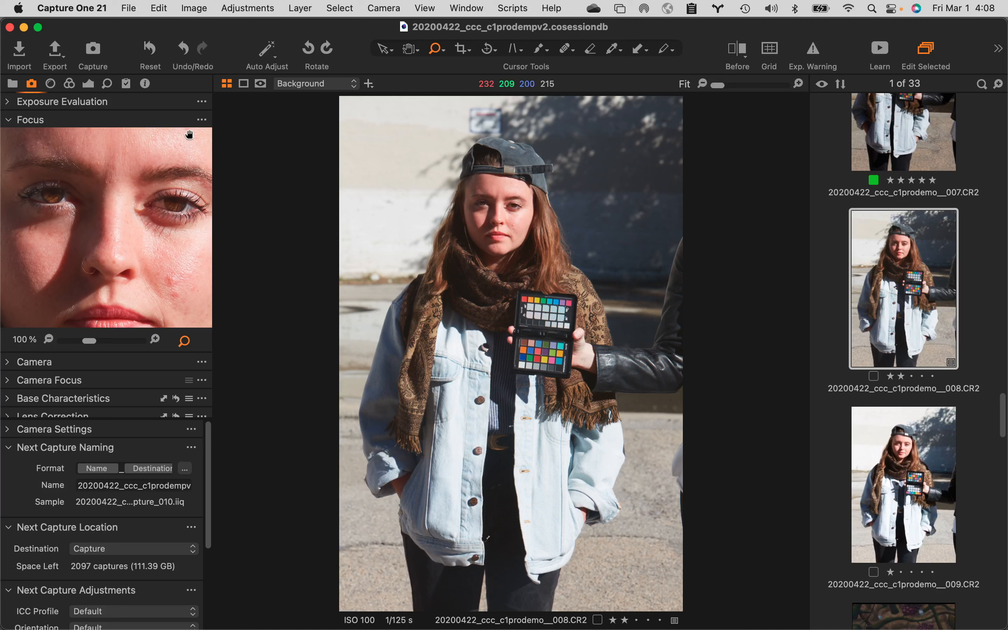
Step: Select image 20200422_ccc_c1prodemo__018.IIQ from the browser and view it in the docked Focus tool
left_click(91, 84)
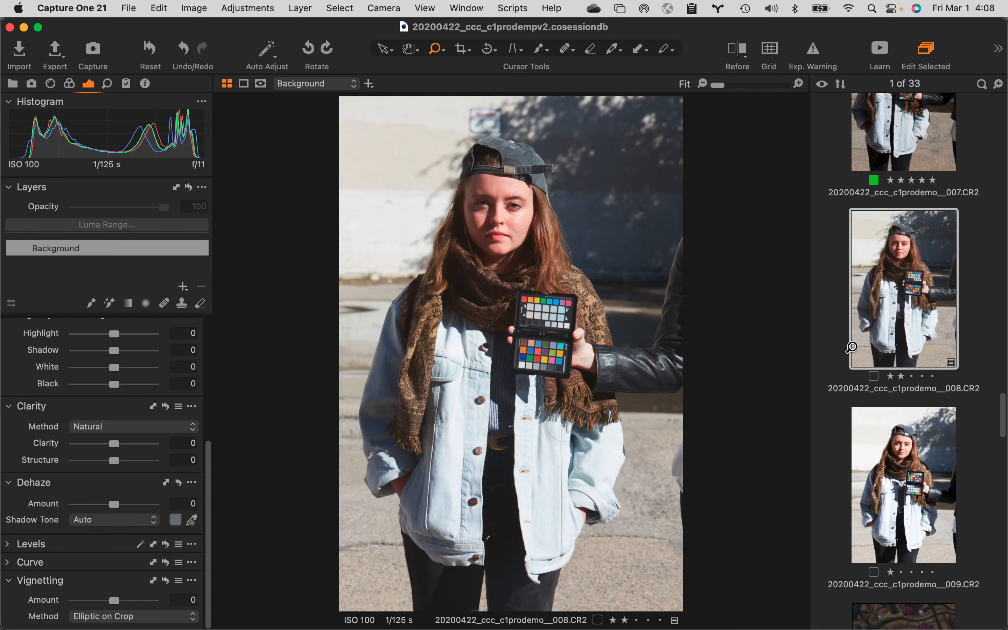
scroll(907, 348, "up", 5)
scroll(907, 348, "up", 10)
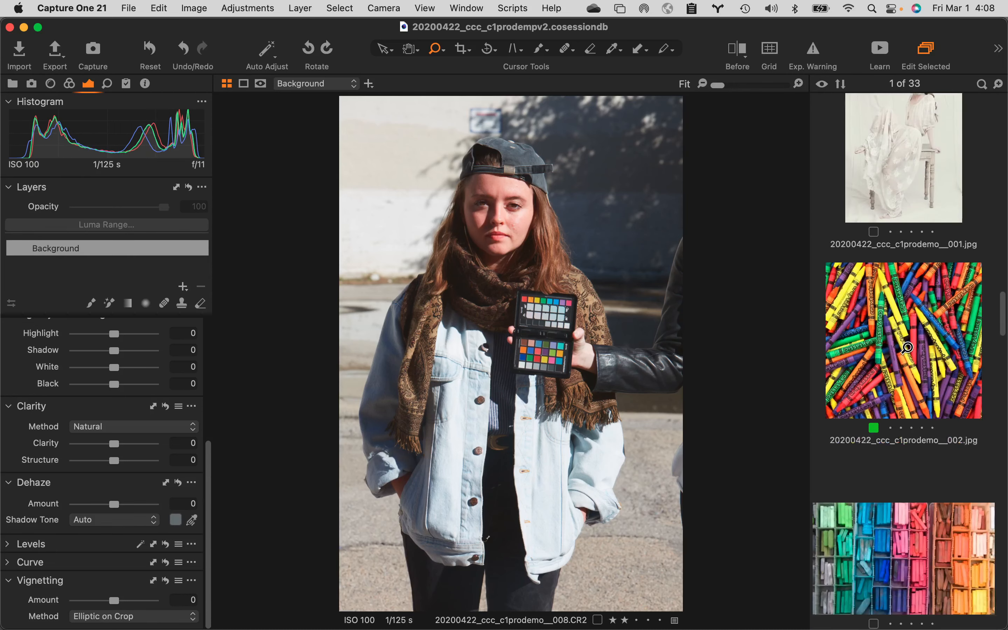
scroll(907, 348, "up", 15)
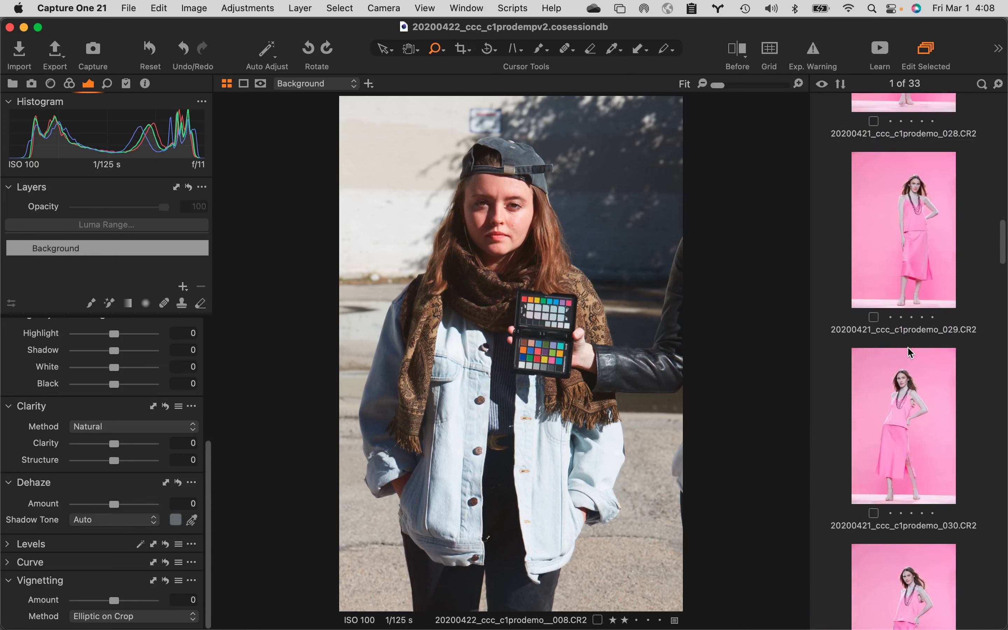
scroll(908, 350, "down", 15)
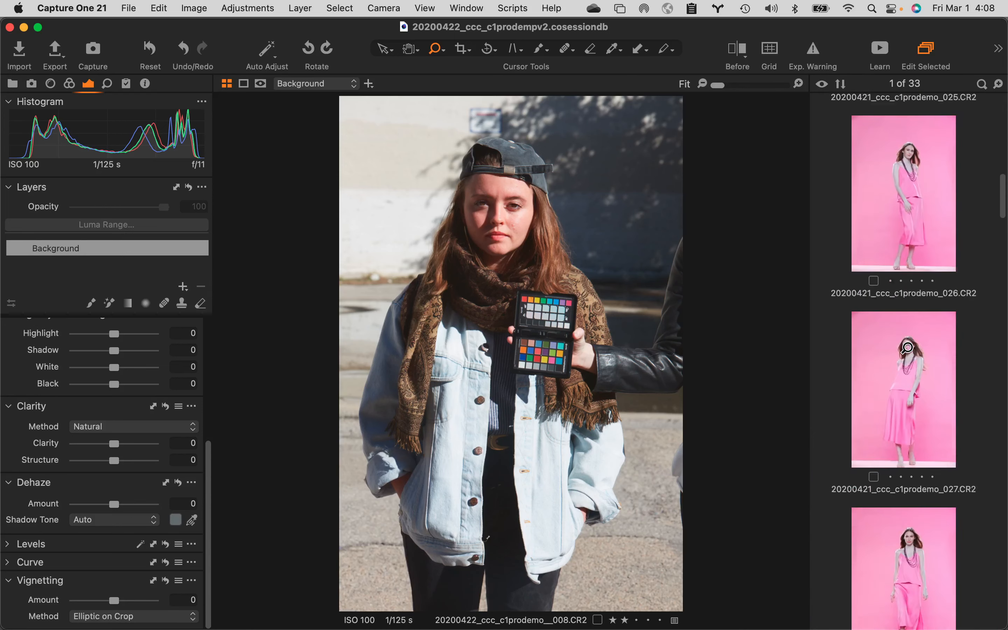
scroll(907, 348, "down", 15)
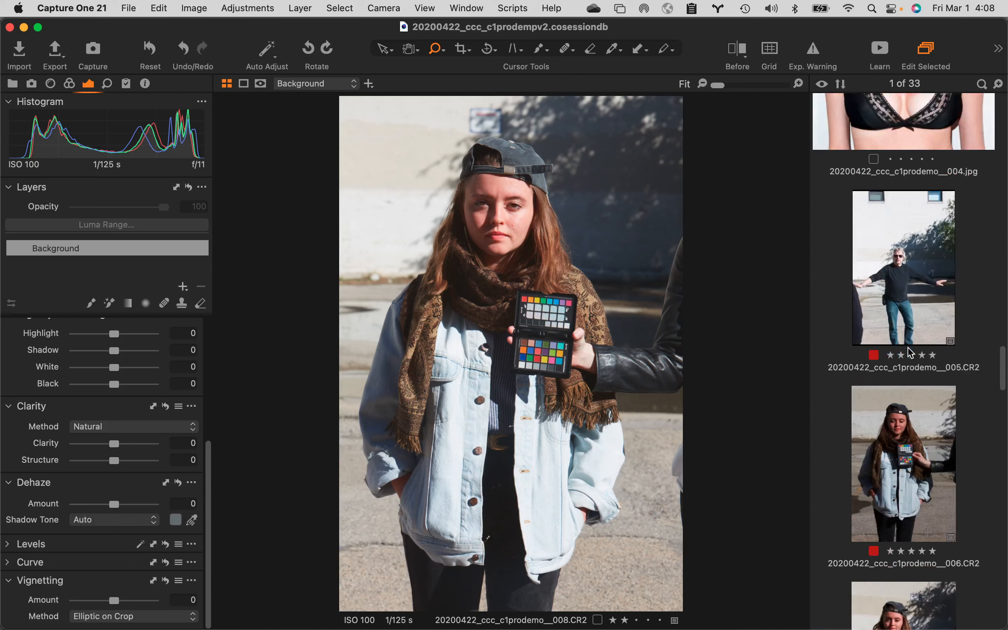
scroll(907, 348, "down", 15)
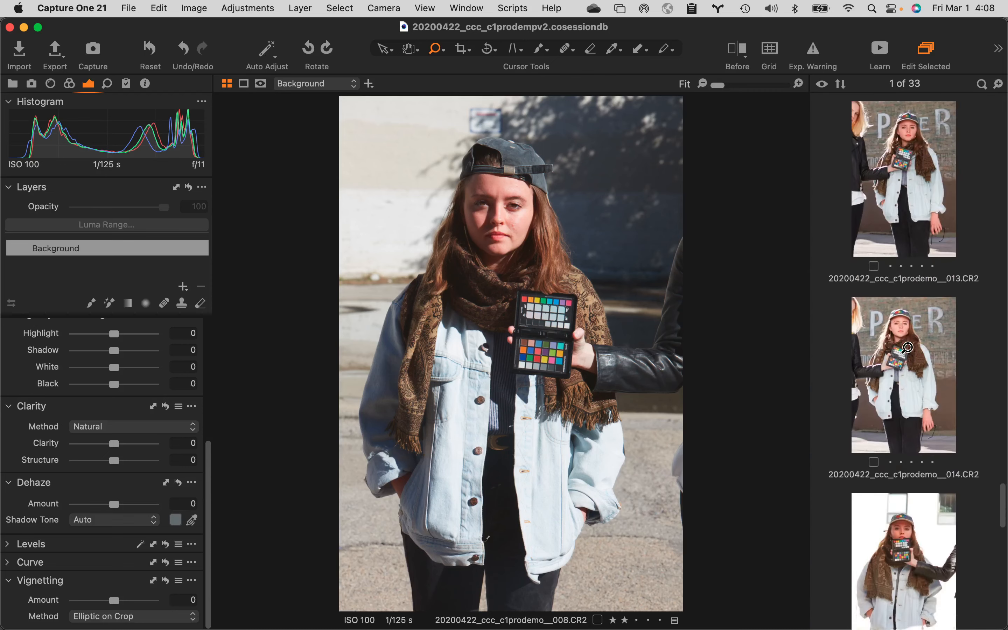
scroll(907, 347, "down", 5)
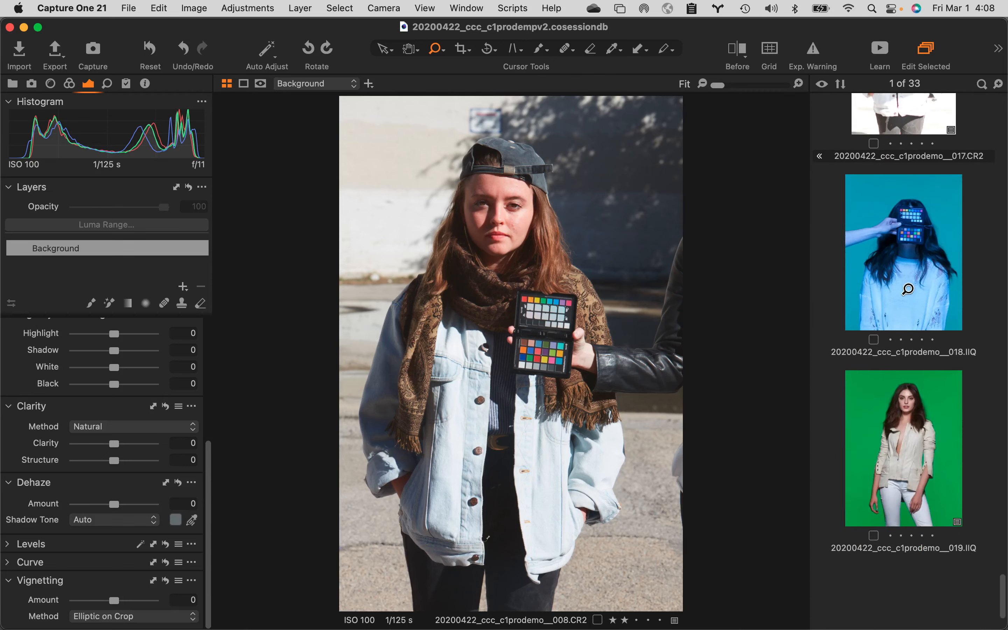
left_click(907, 294)
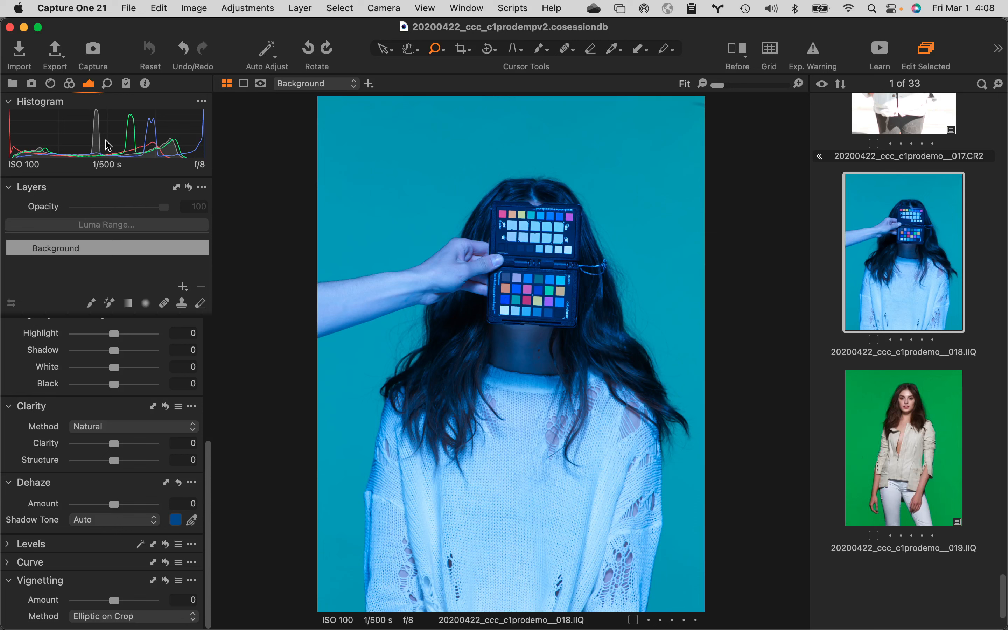
left_click(32, 83)
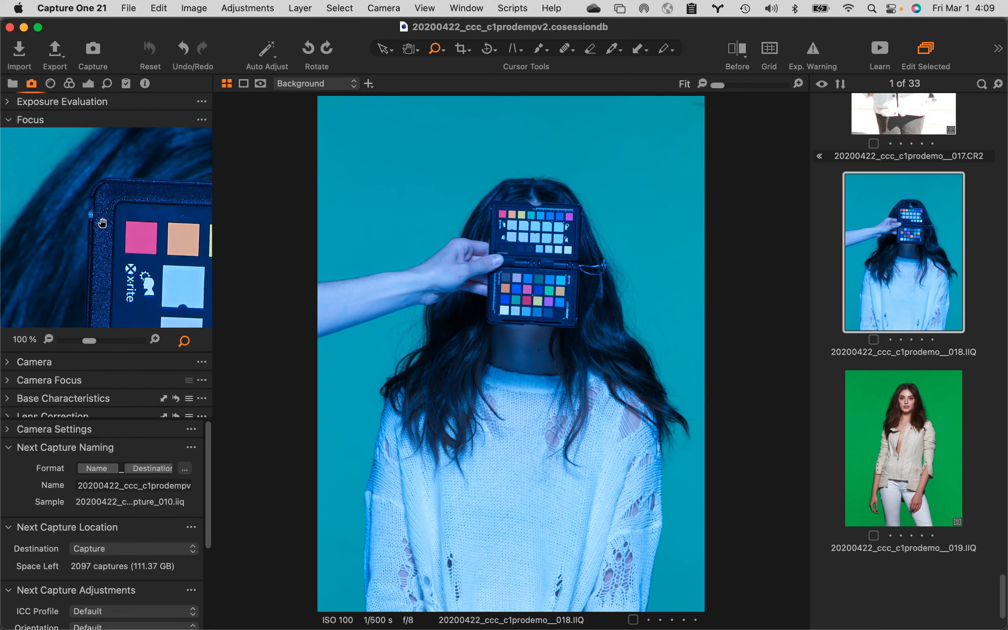
Step: Collapse the Histogram and Layers tools and set the white balance from a gray patch in the color chart's lowest row
left_click(88, 85)
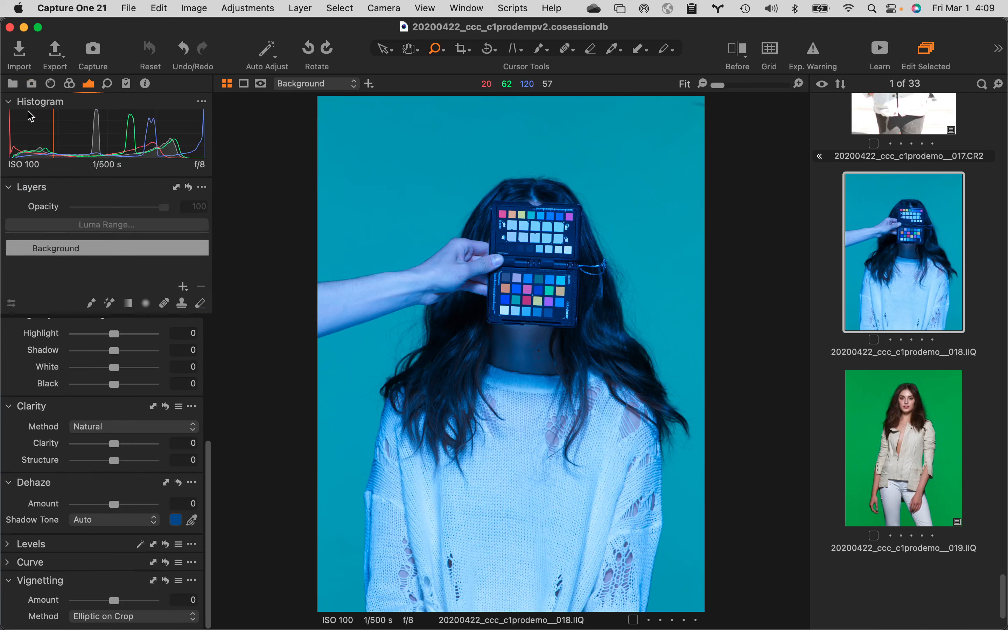
left_click(10, 105)
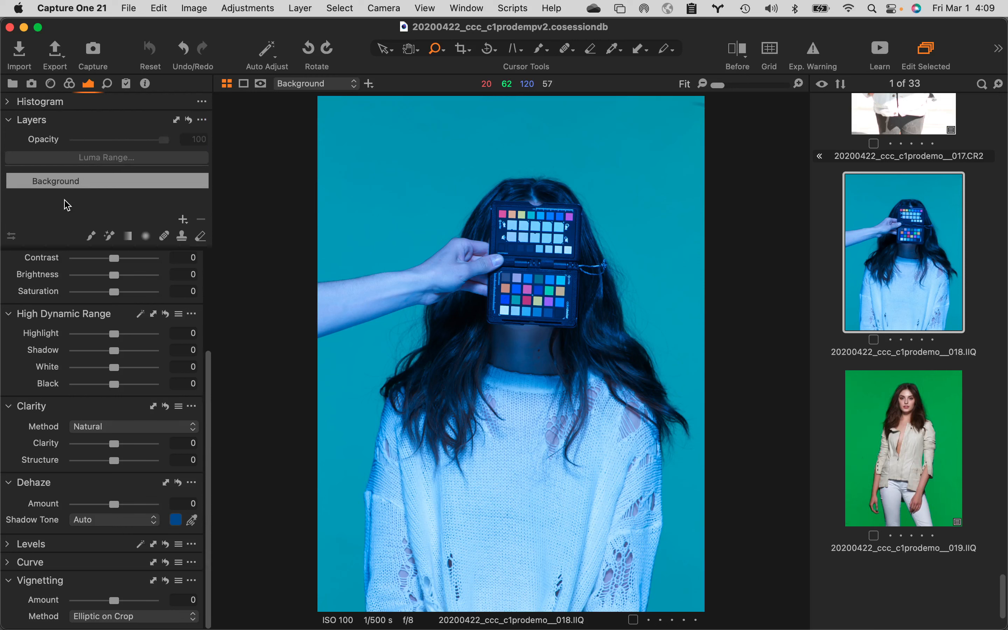
left_click(8, 122)
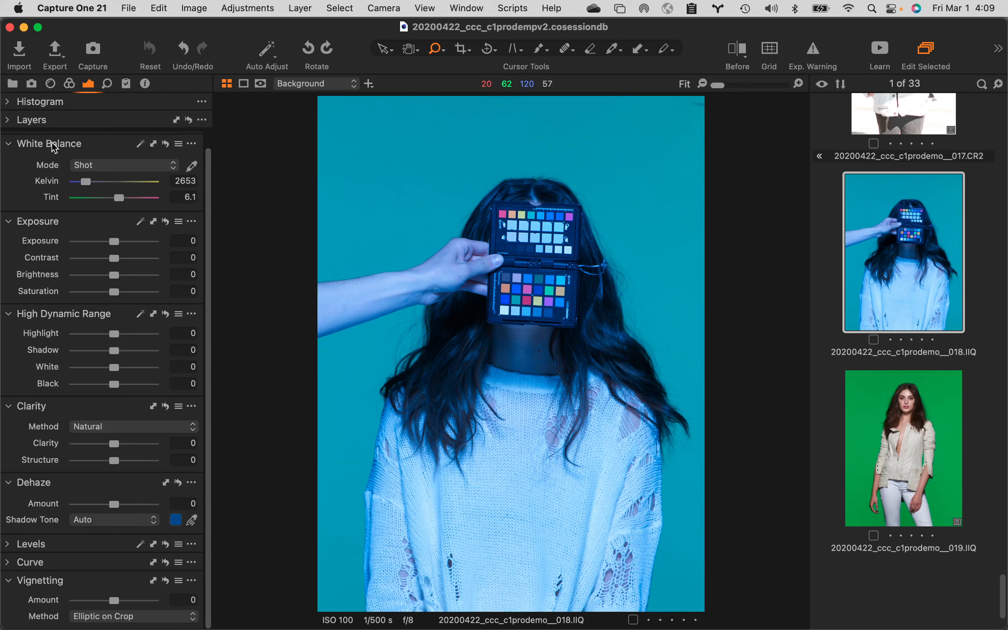
left_click(193, 170)
left_click(530, 309)
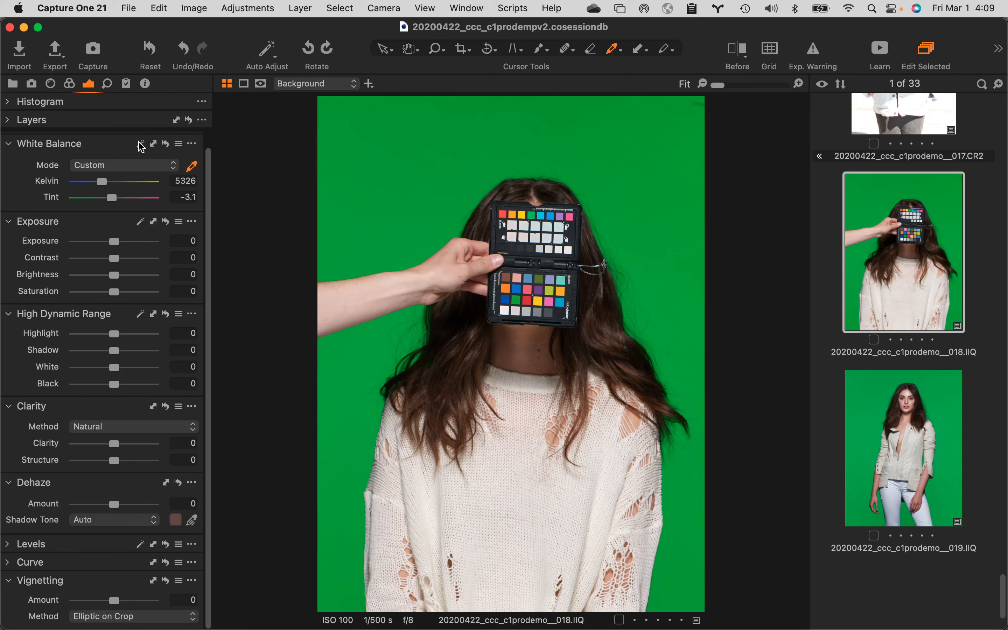
Step: Open the online help for the White Balance tool, read through its overview article and return to Capture One
left_click(193, 144)
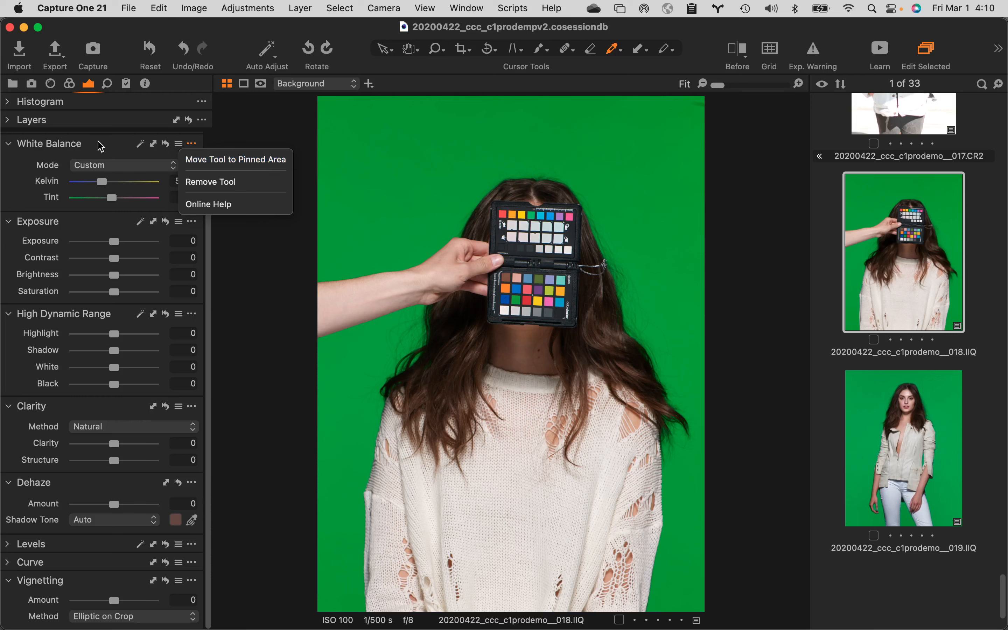
left_click(250, 205)
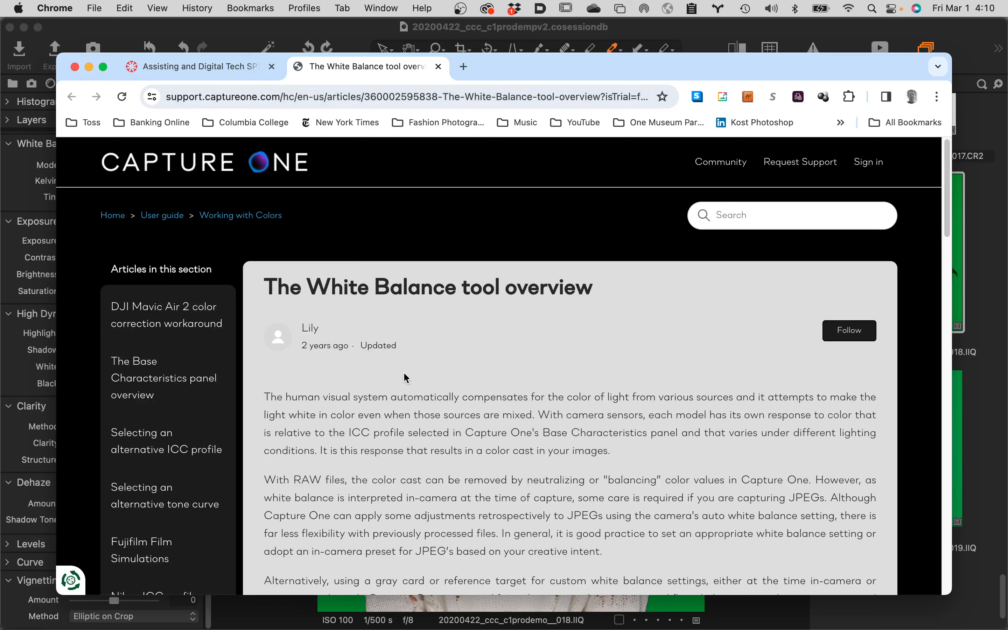
scroll(404, 373, "down", 3)
scroll(394, 365, "down", 5)
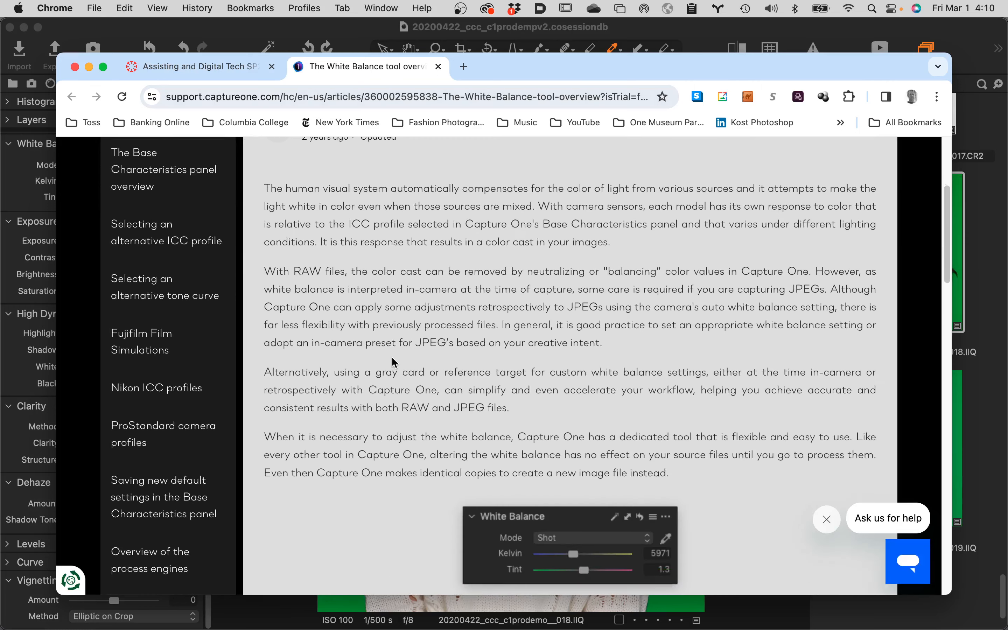
scroll(416, 450, "down", 15)
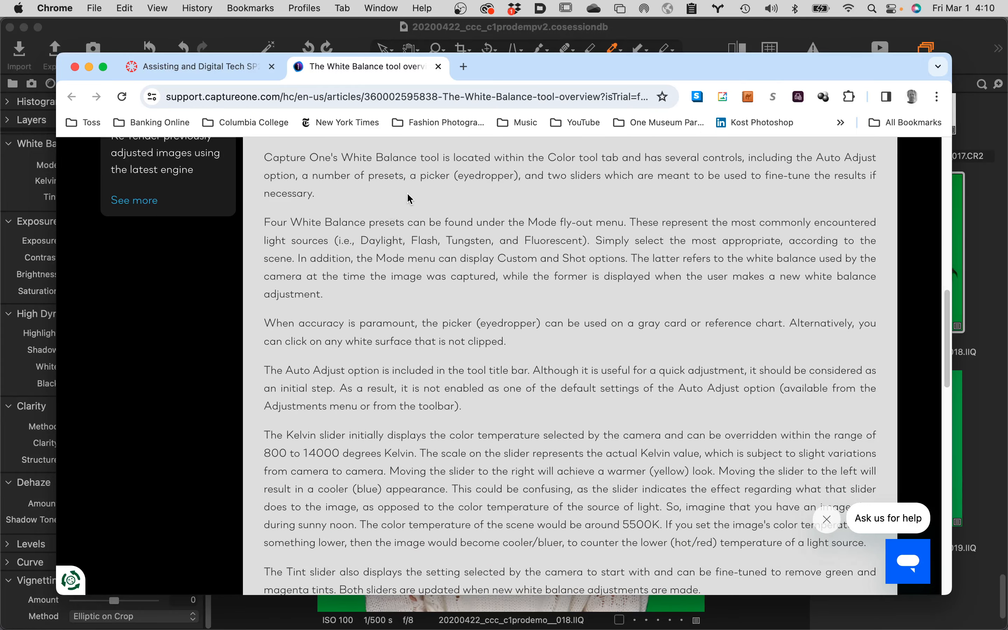
scroll(413, 253, "up", 15)
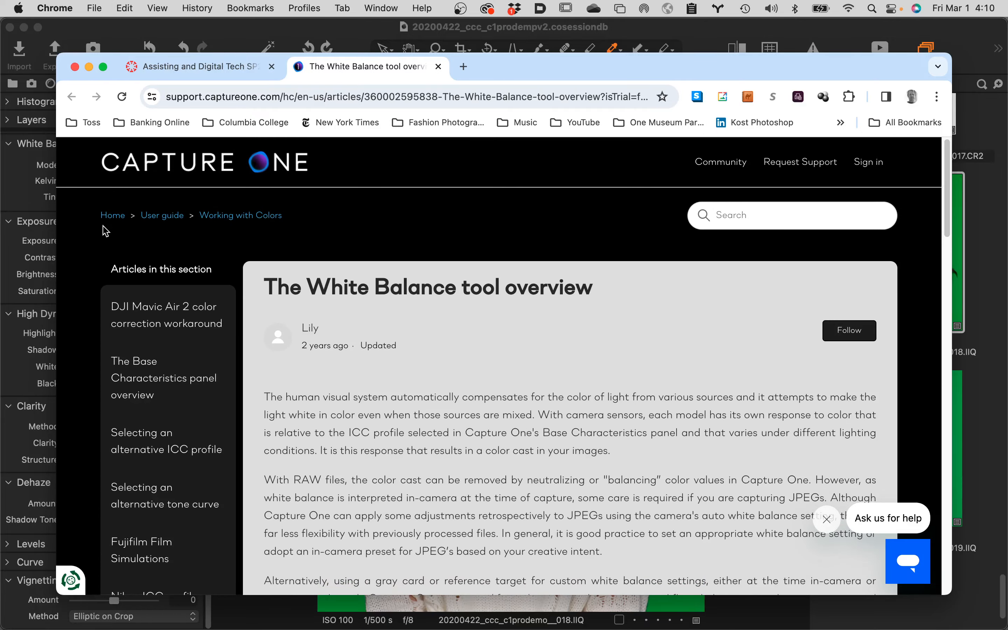
left_click(19, 199)
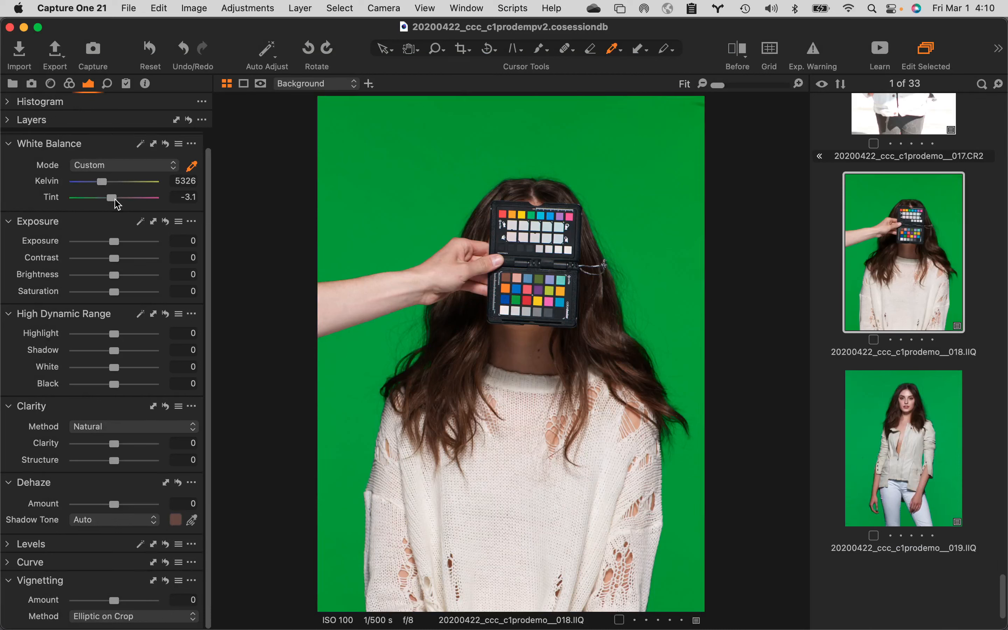
Step: Open the online help article for the Exposure tool, skim it and return to Capture One
left_click(192, 223)
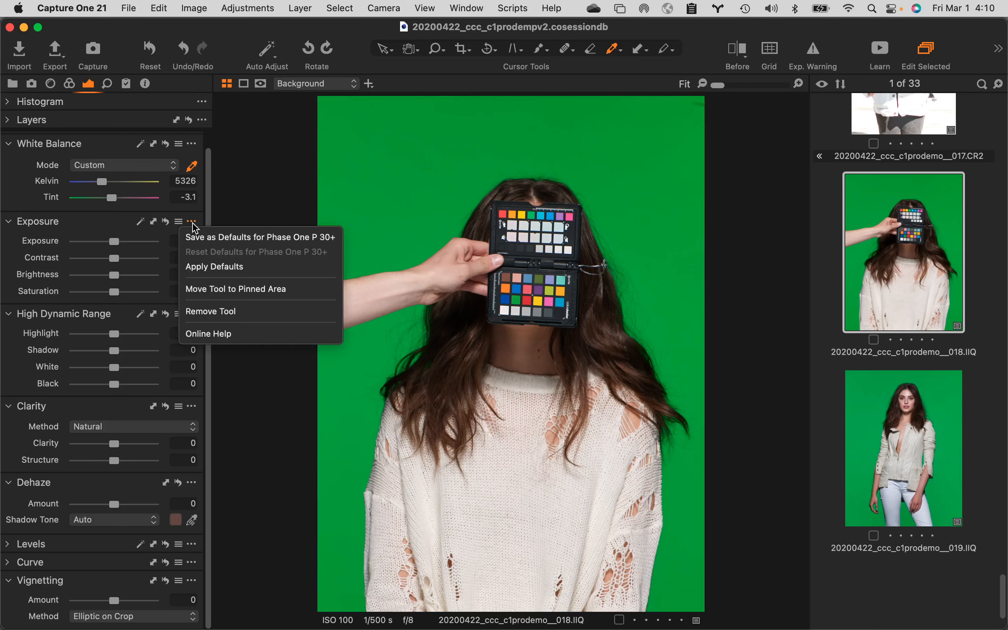
left_click(219, 336)
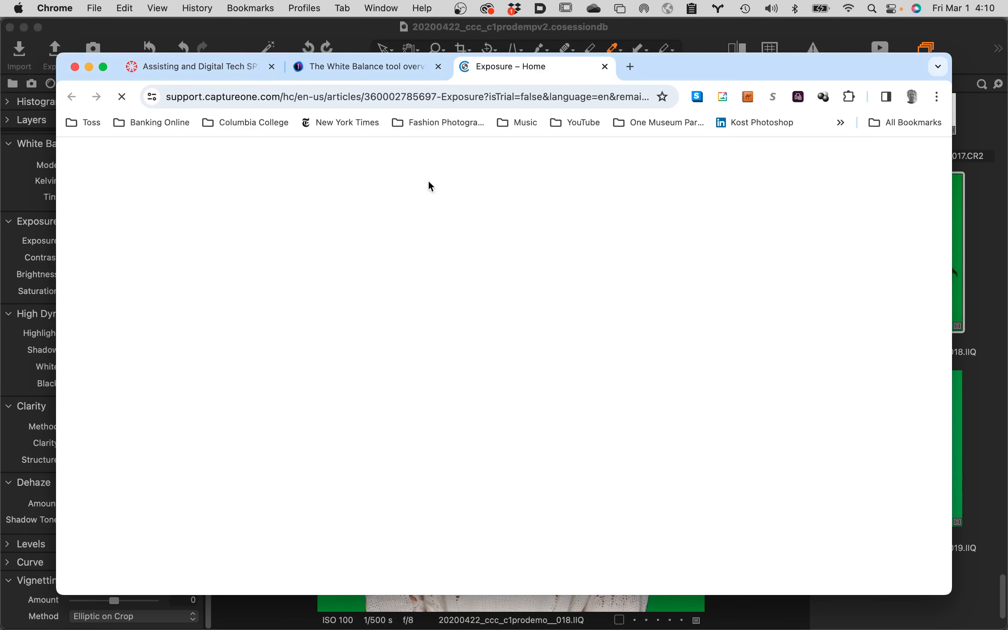
scroll(472, 437, "down", 5)
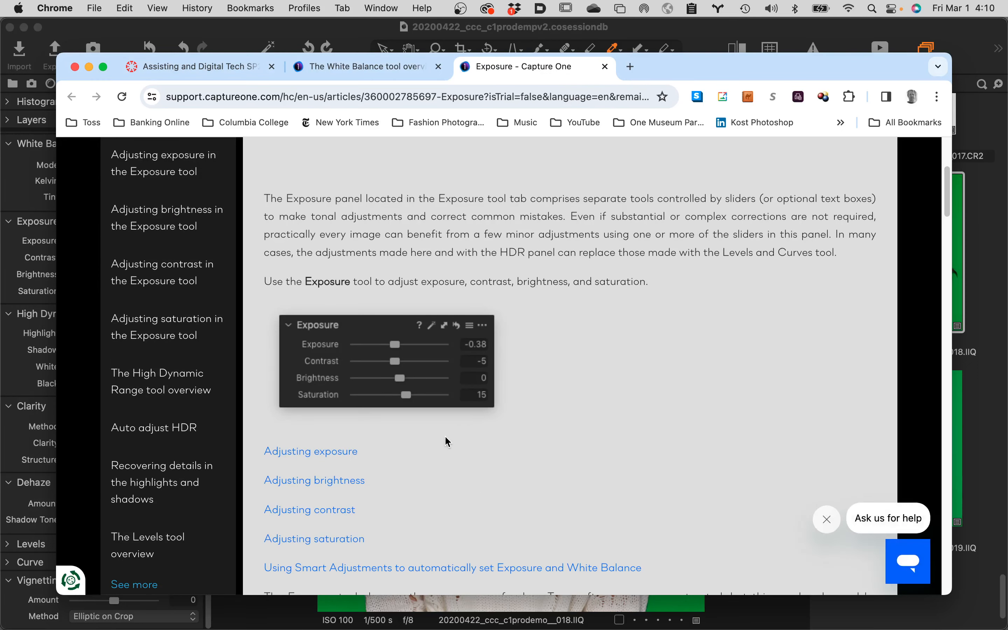
left_click(19, 199)
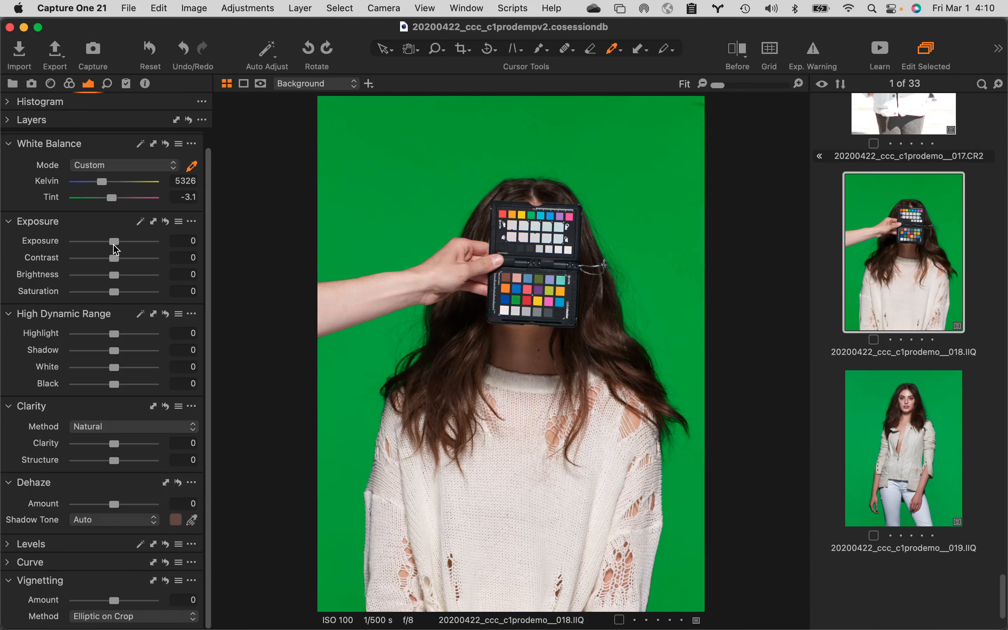
Step: Try an Exposure value of 4 on image 018, then reset the Exposure slider
left_click_drag(116, 249, 310, 223)
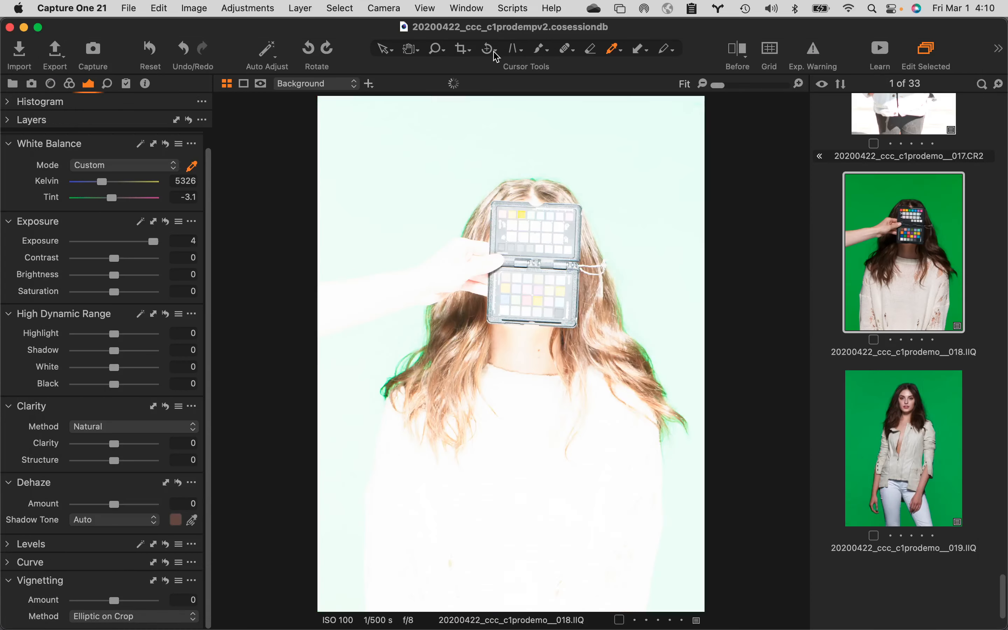
left_click(555, 9)
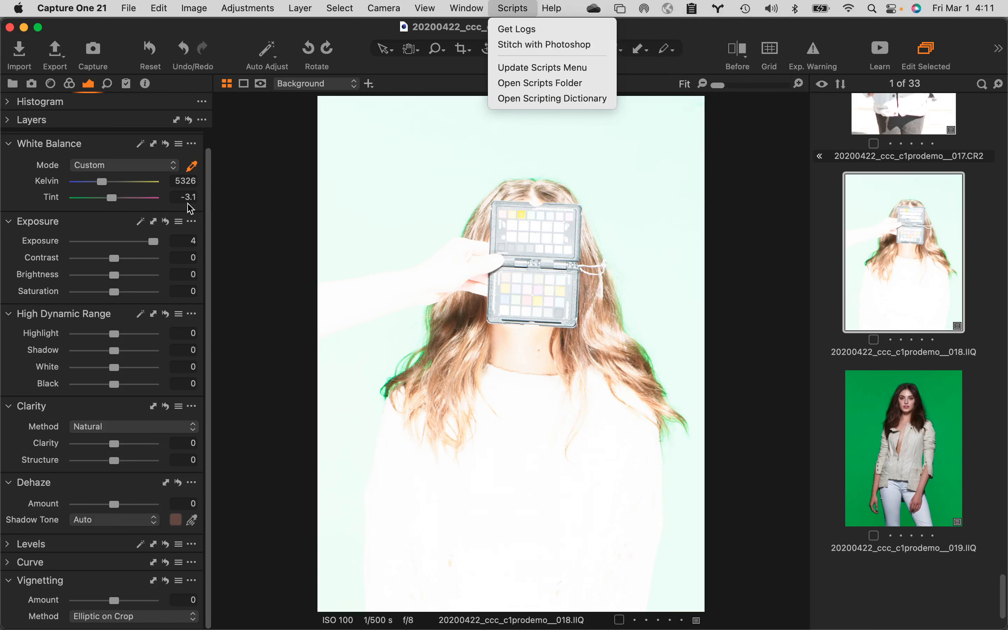
double_click(158, 246)
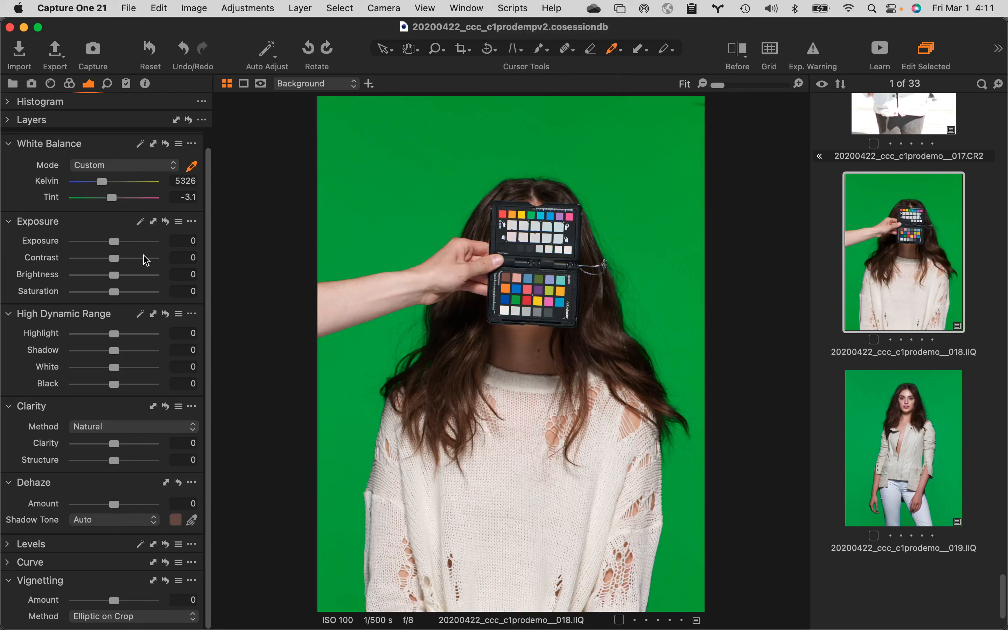
left_click(179, 144)
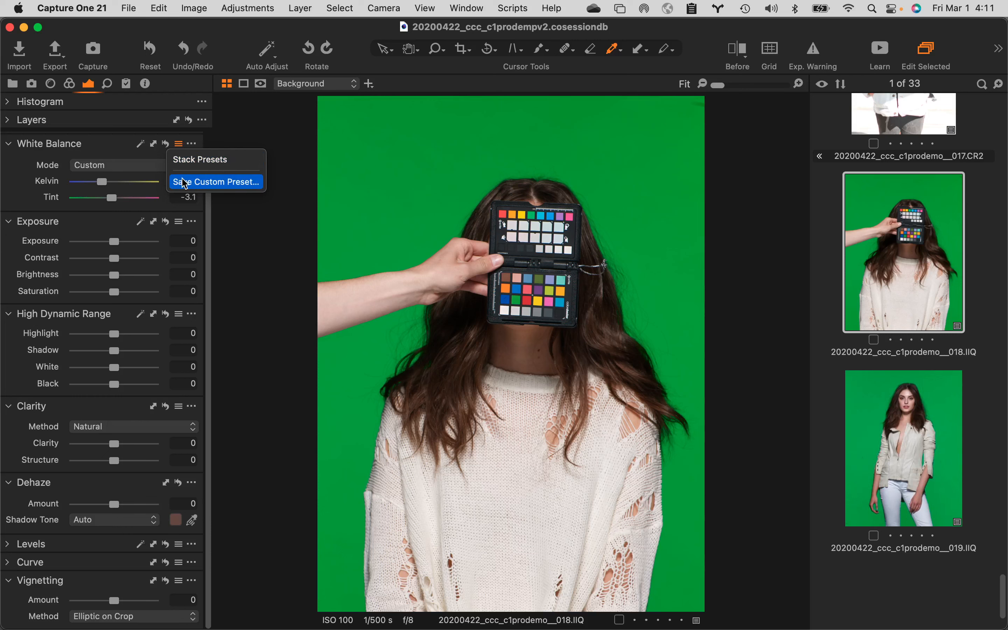
left_click(118, 142)
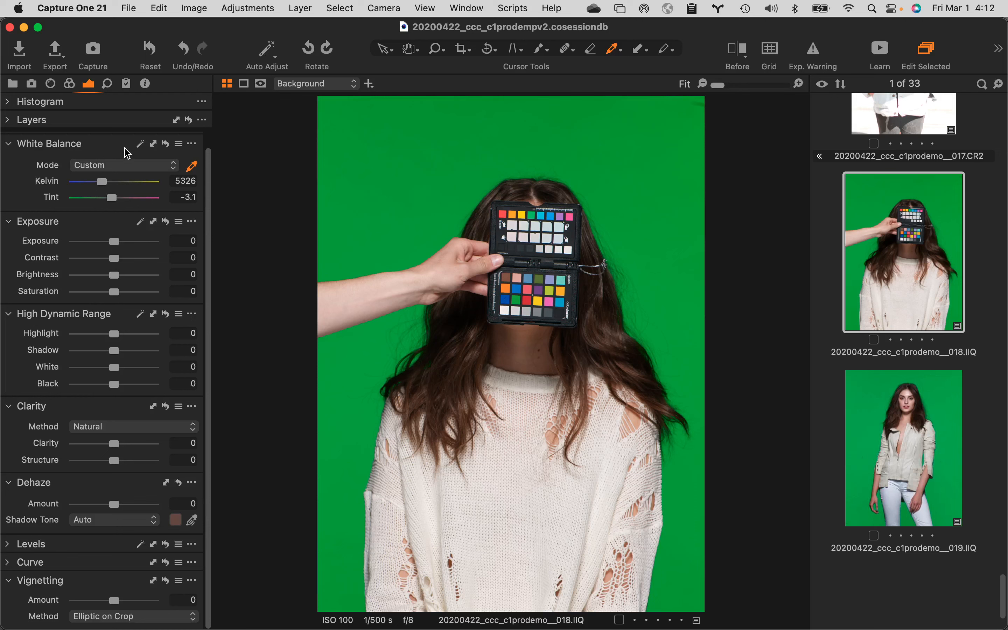
left_click(70, 85)
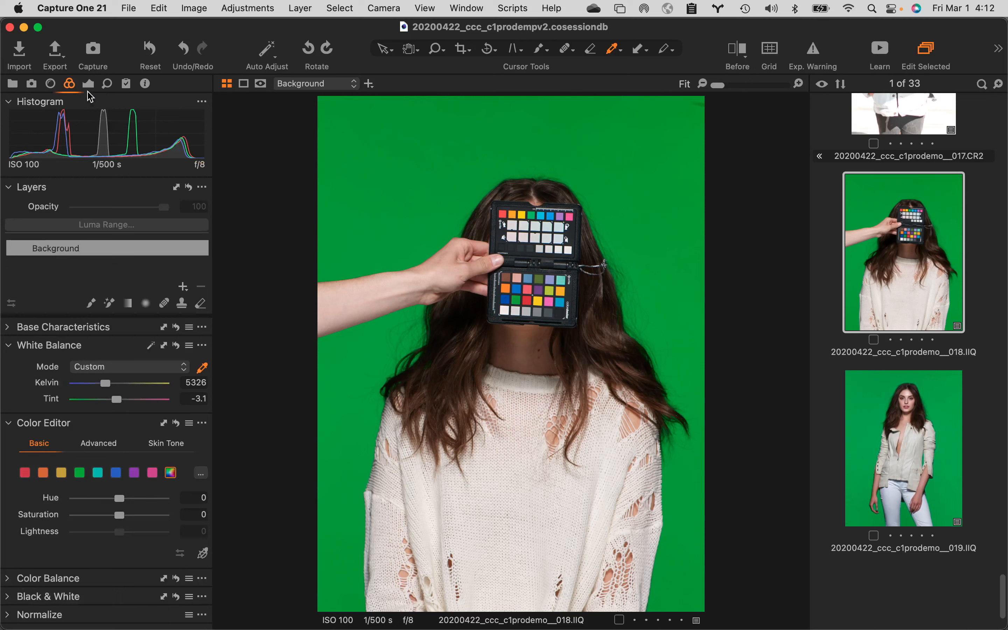
left_click(88, 86)
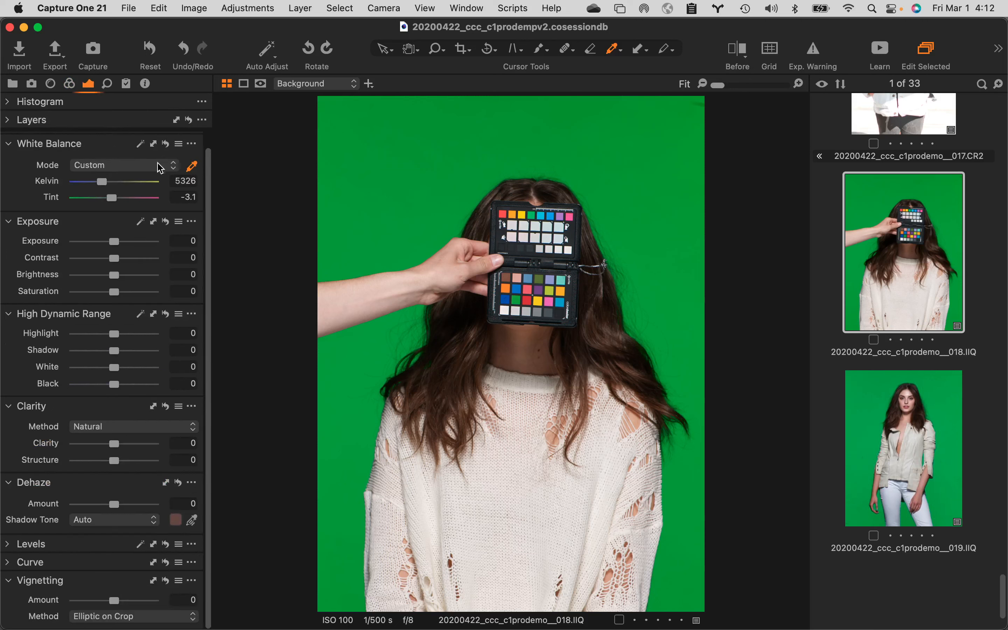
Step: Reset the white balance of image 20200422_ccc_c1prodemo__018.IIQ and all adjustments of image 20200422_ccc_c1prodemo__019.IIQ
left_click(166, 144)
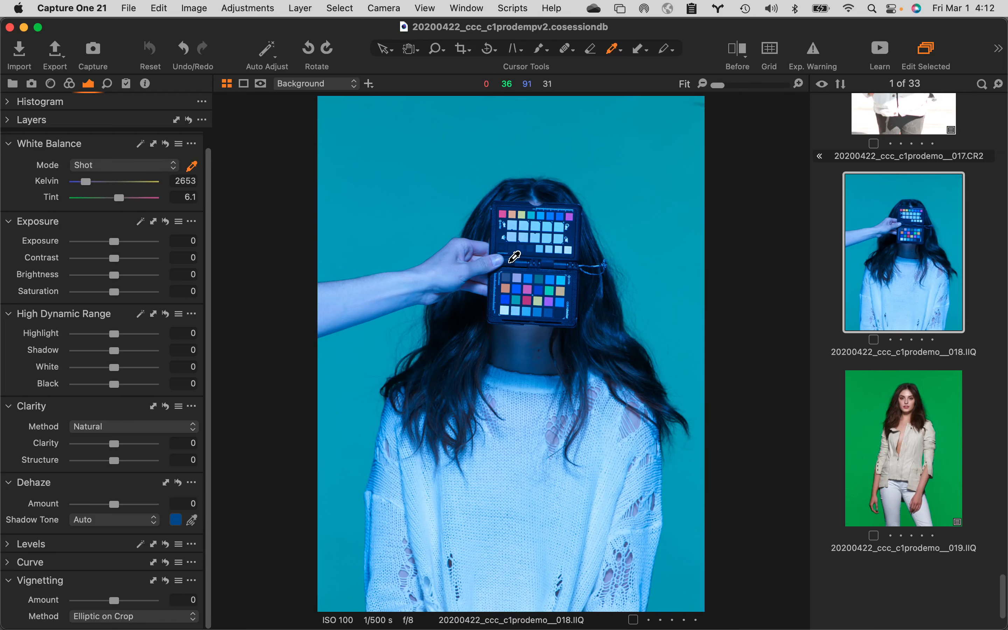
left_click(910, 448)
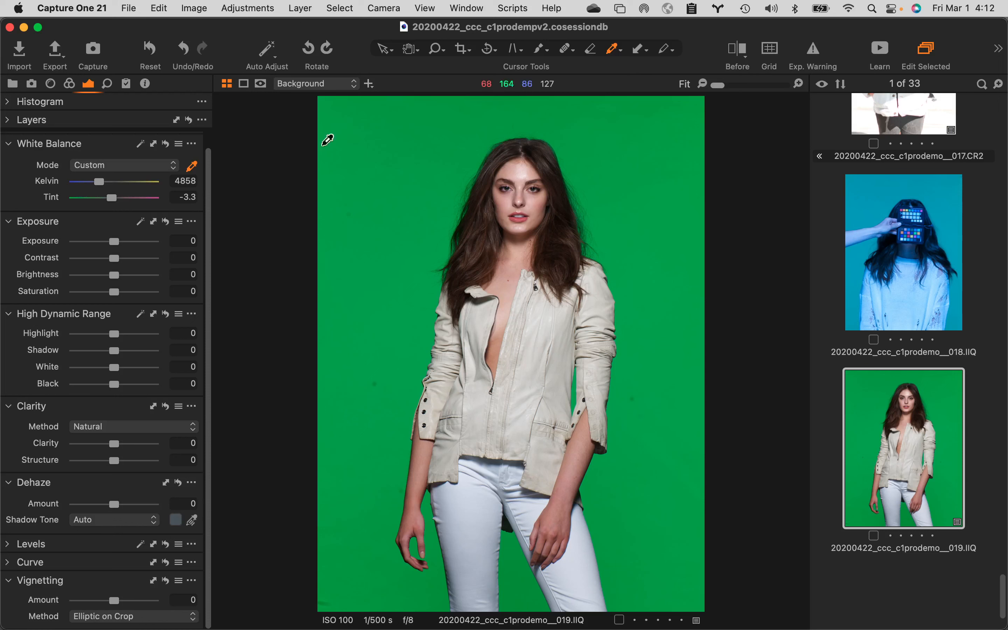
left_click(151, 49)
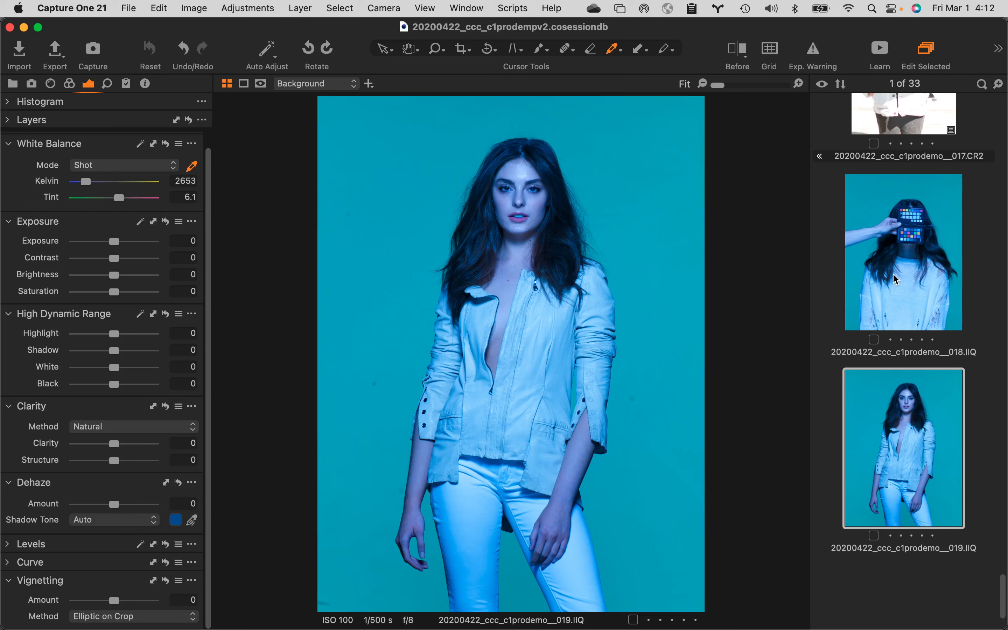
Step: Set the white balance of image 018 by sampling a gray patch in the color chart's lowest row
left_click(899, 233)
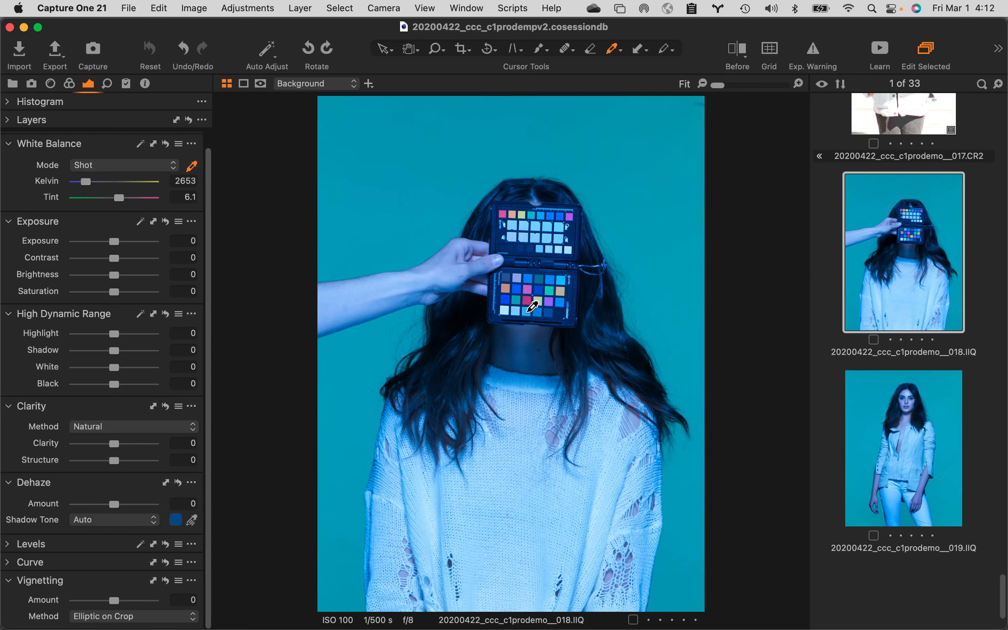
left_click(530, 309)
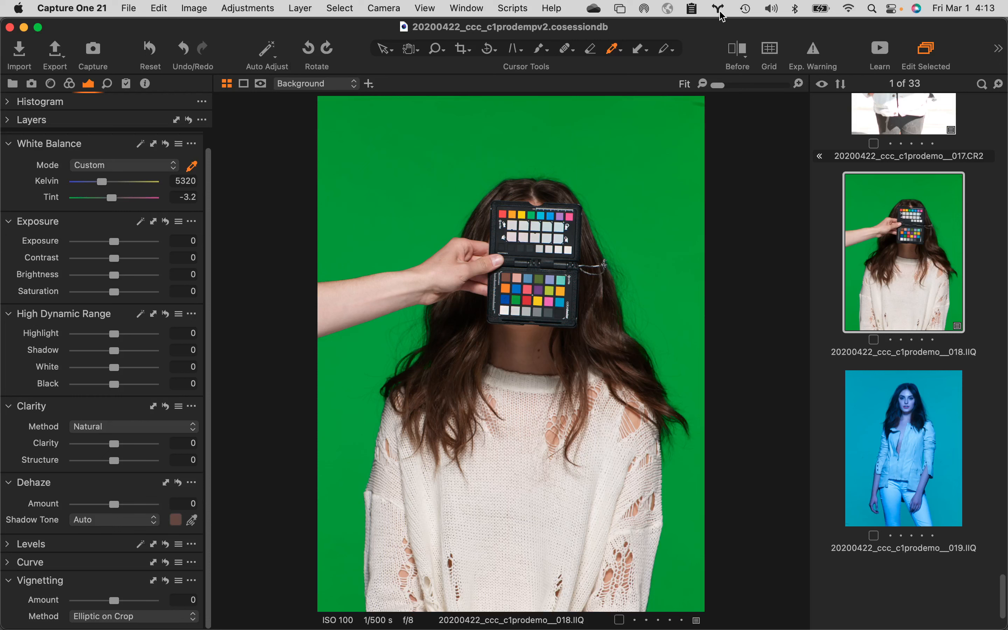
Step: Customize the toolbar by removing the Auto Adjust and Rotate items so that Copy/Apply fits in it
right_click(348, 43)
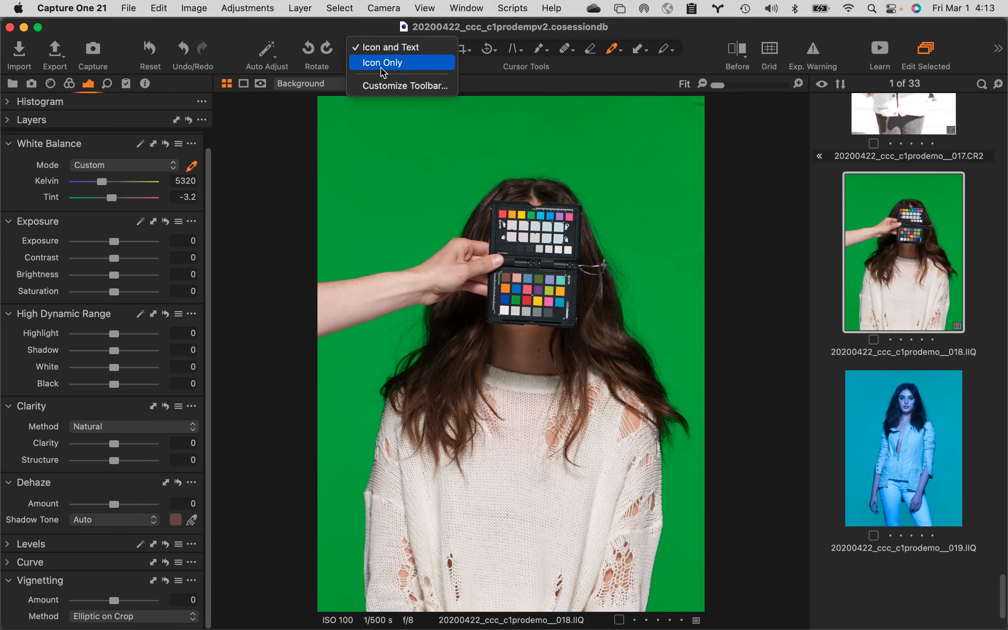
left_click(396, 87)
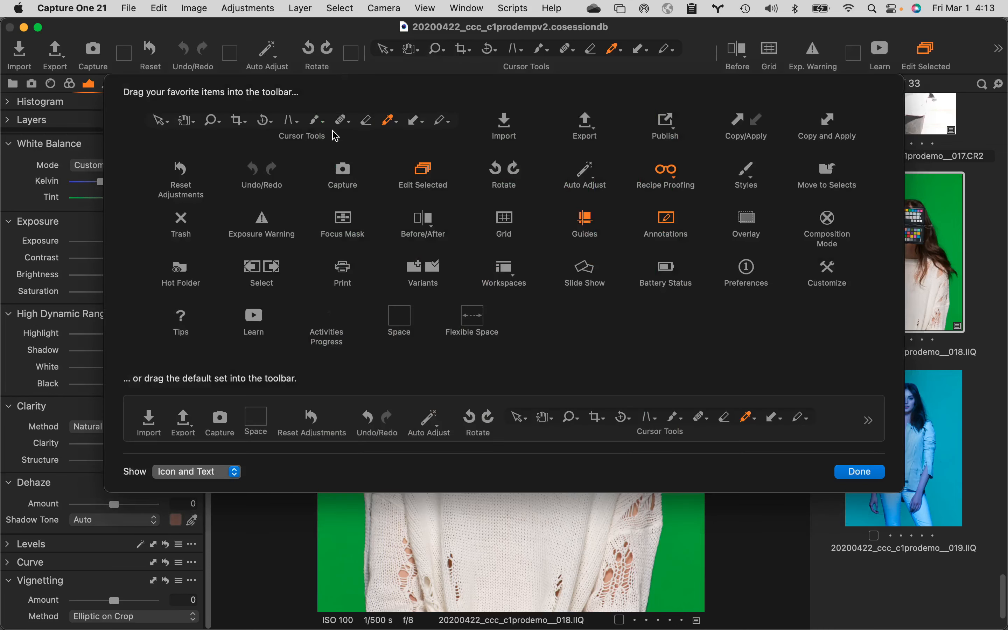
left_click_drag(271, 52, 334, 96)
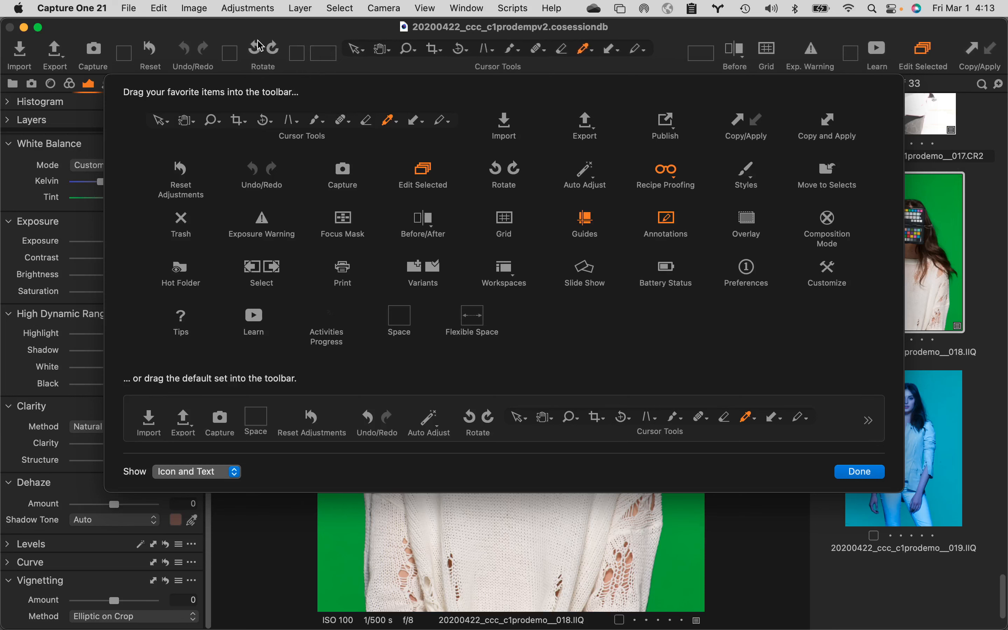
left_click_drag(260, 45, 374, 91)
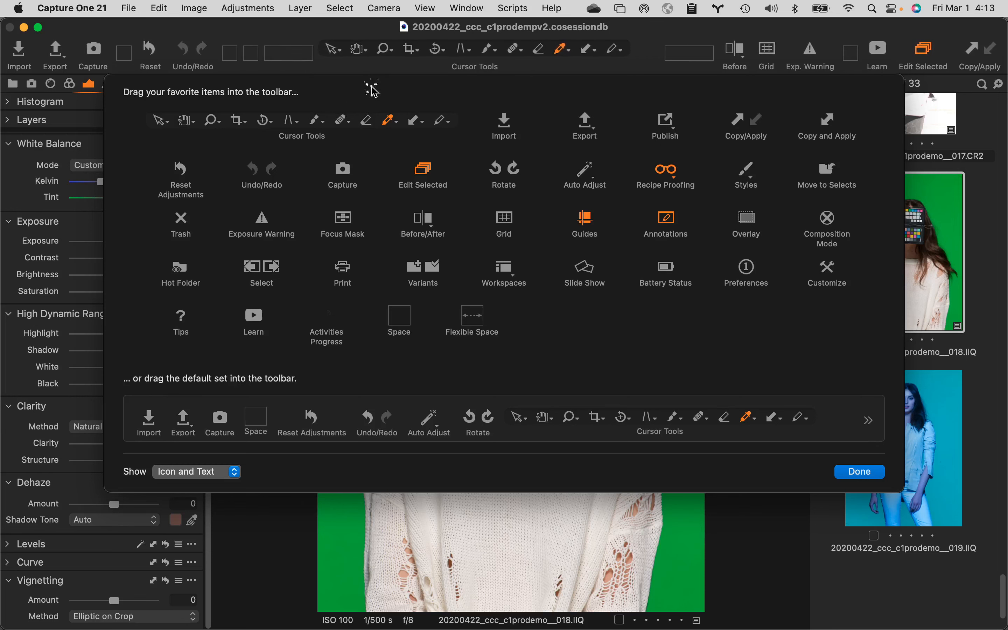
left_click(869, 473)
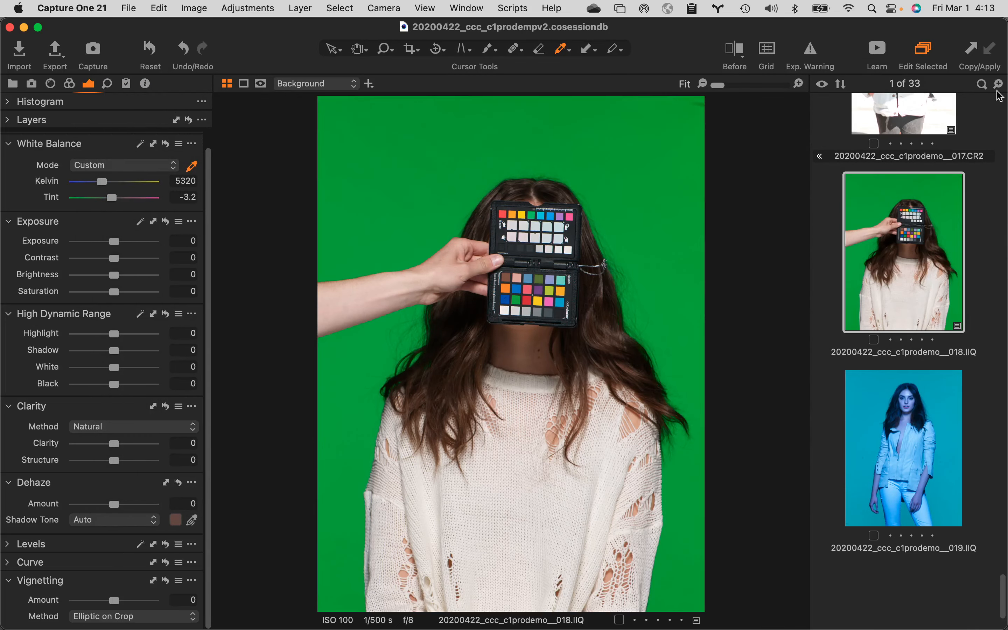
Step: Copy the adjustments of image 018 and apply them to image 019
left_click(973, 53)
left_click(912, 447)
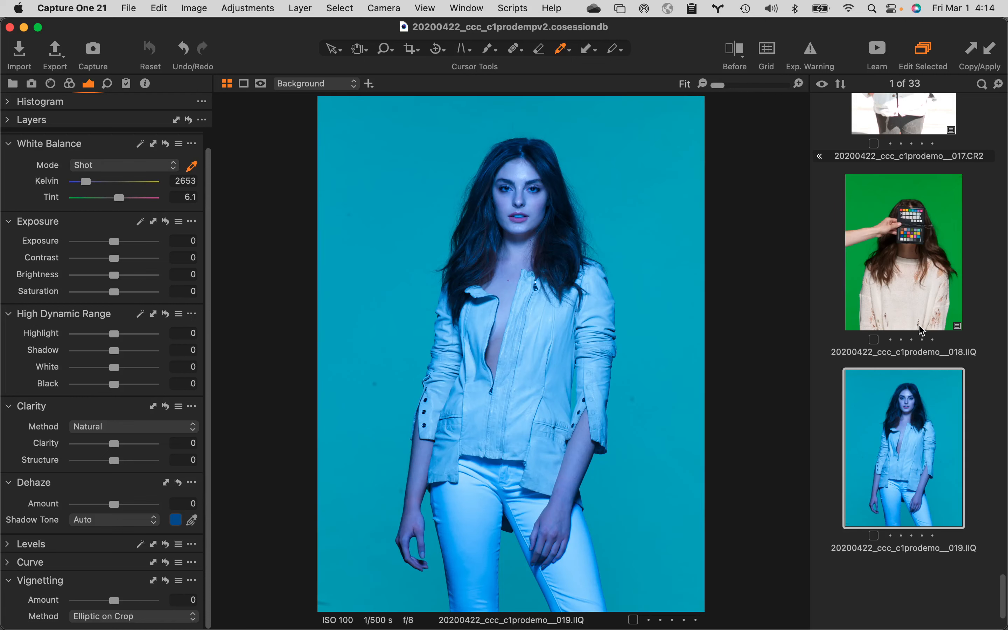
left_click(995, 49)
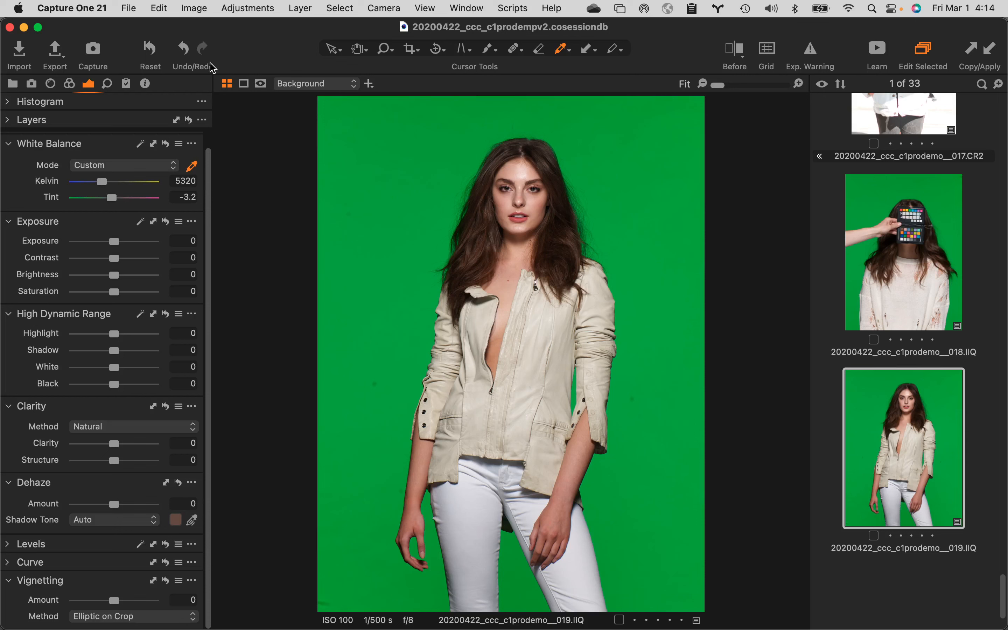
Step: Reset all adjustments on image 019 and on image 018
left_click(151, 49)
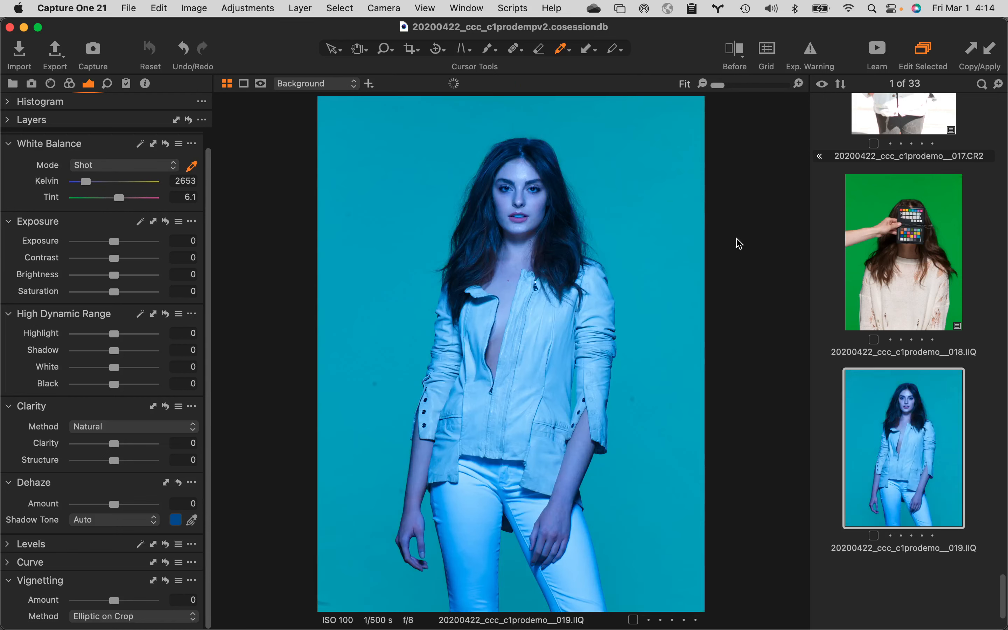
left_click(910, 267)
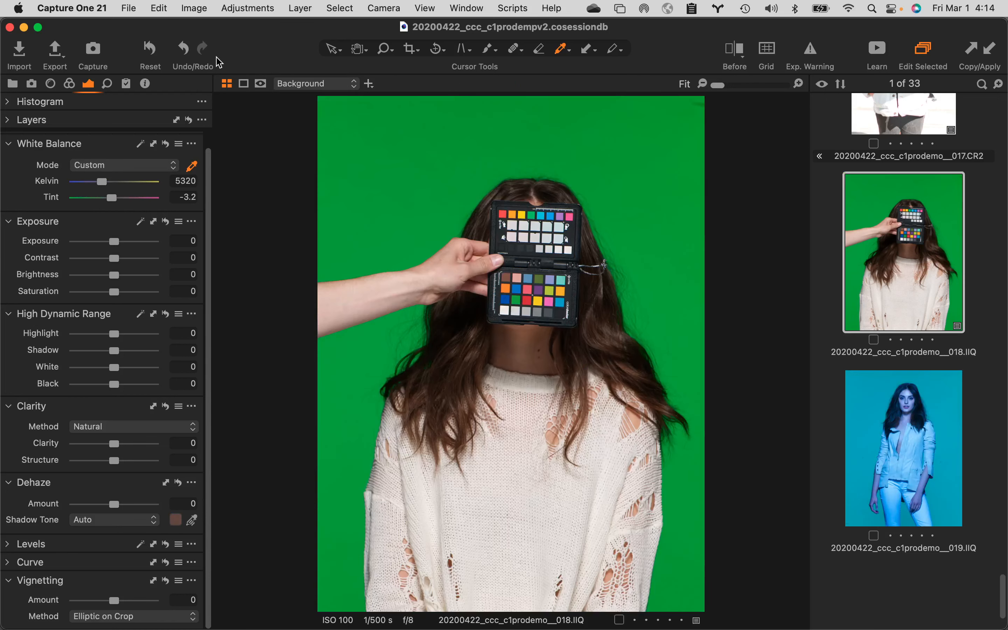
left_click(152, 49)
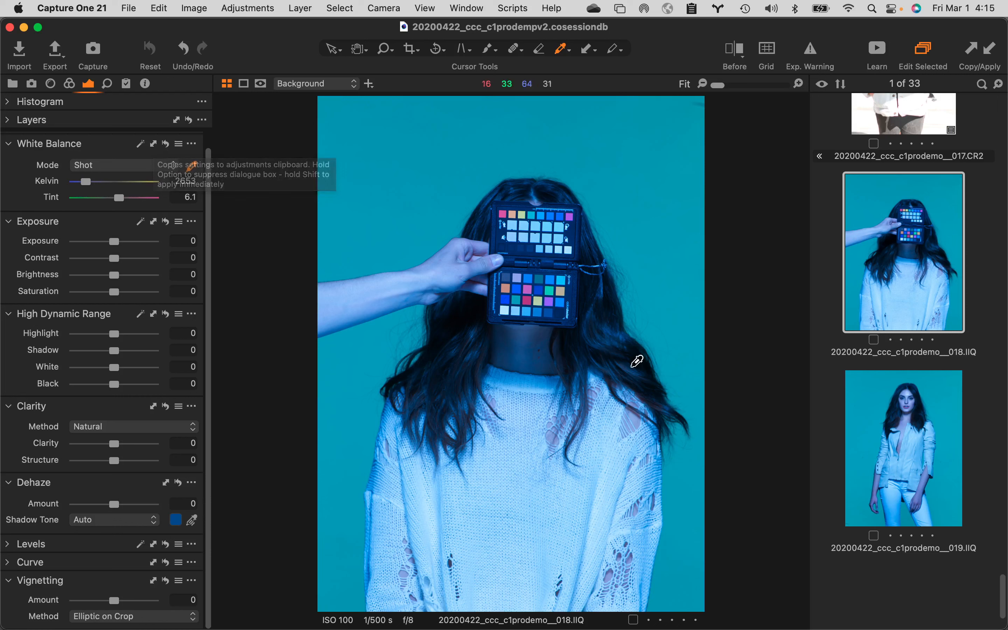
Step: Add image 019 to the selection beside image 018 and set 018's white balance from a gray color chart patch
left_click(875, 421, "super")
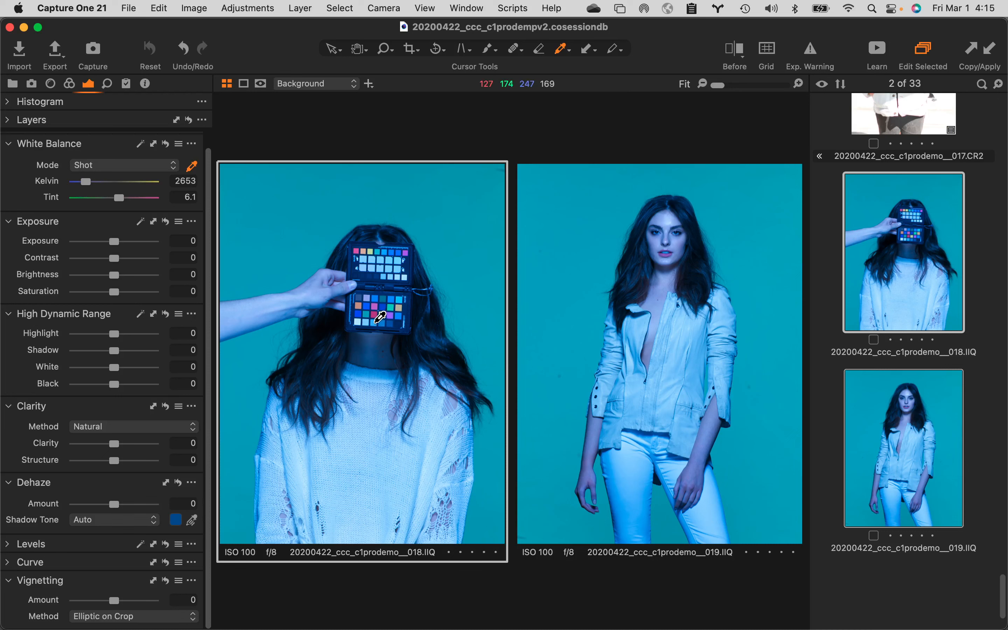
left_click(380, 318)
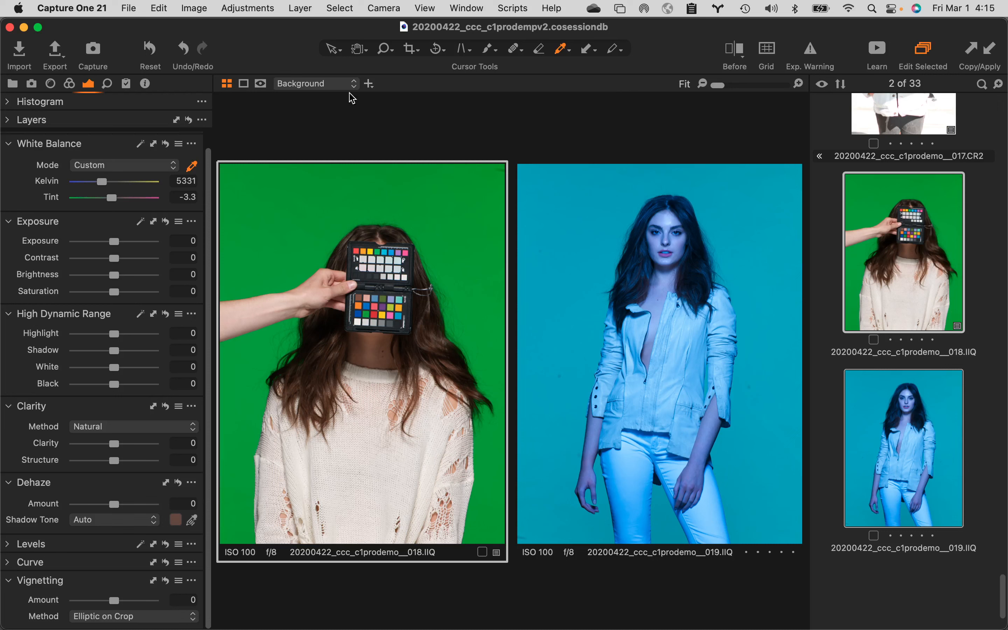
Step: Apply only the White Balance adjustment from image 018 to image 019
left_click(154, 144)
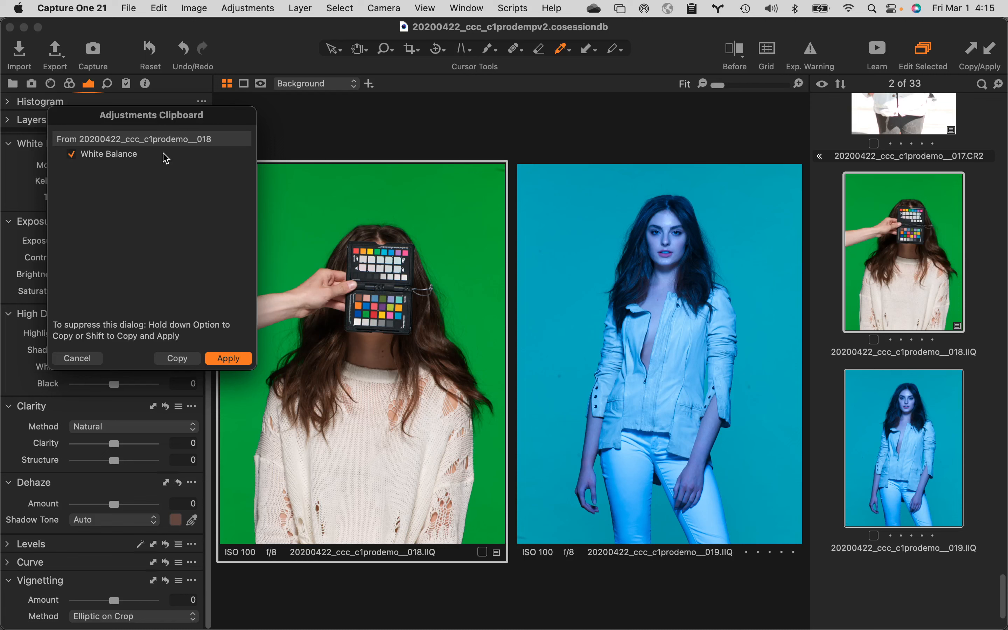
left_click(229, 357)
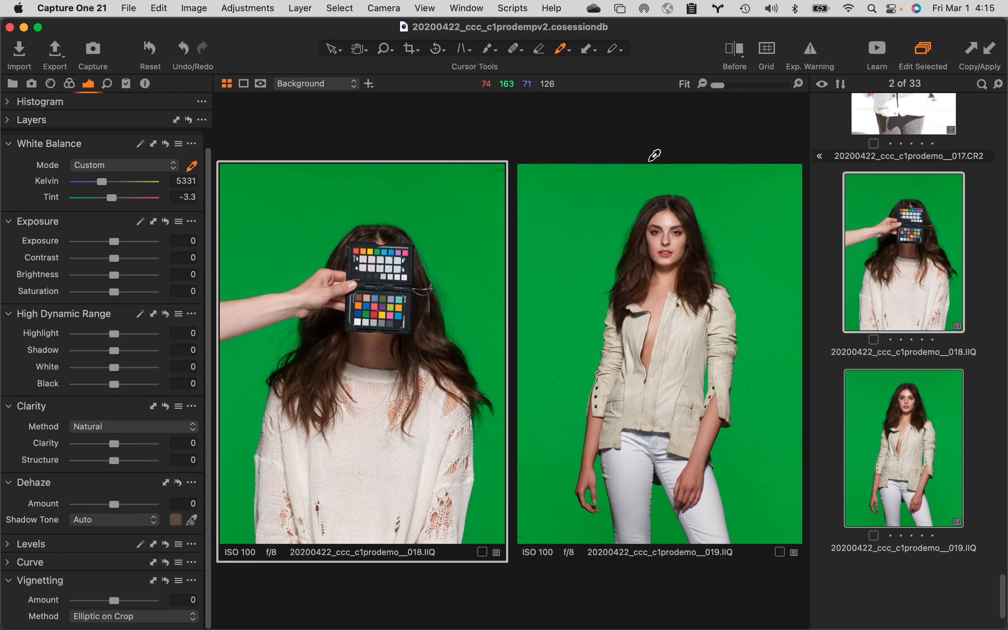
Step: Customize the toolbar by adding the Copy and Apply item beside Copy/Apply
right_click(678, 41)
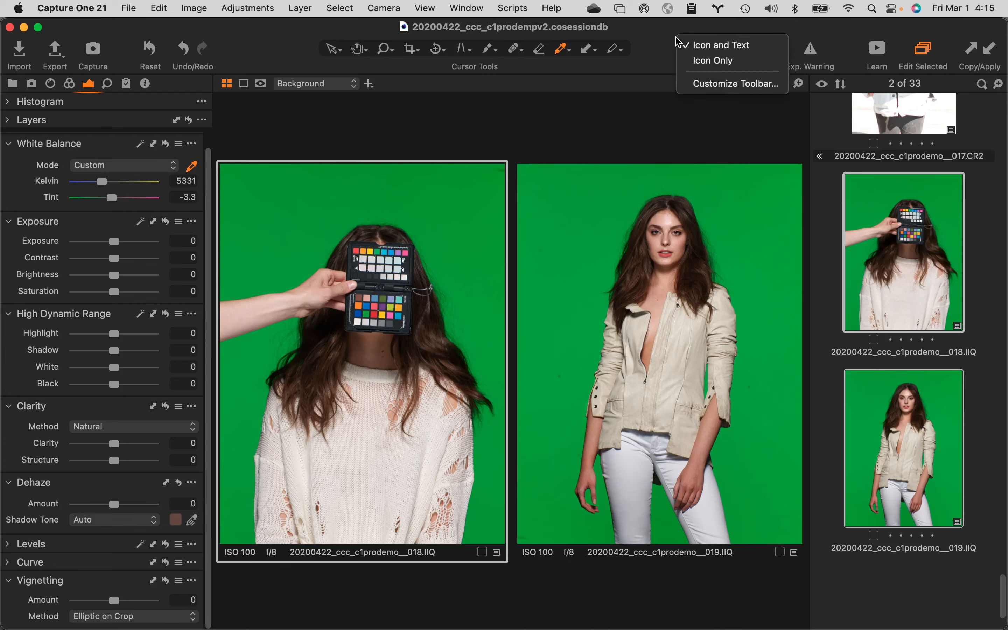
left_click(701, 90)
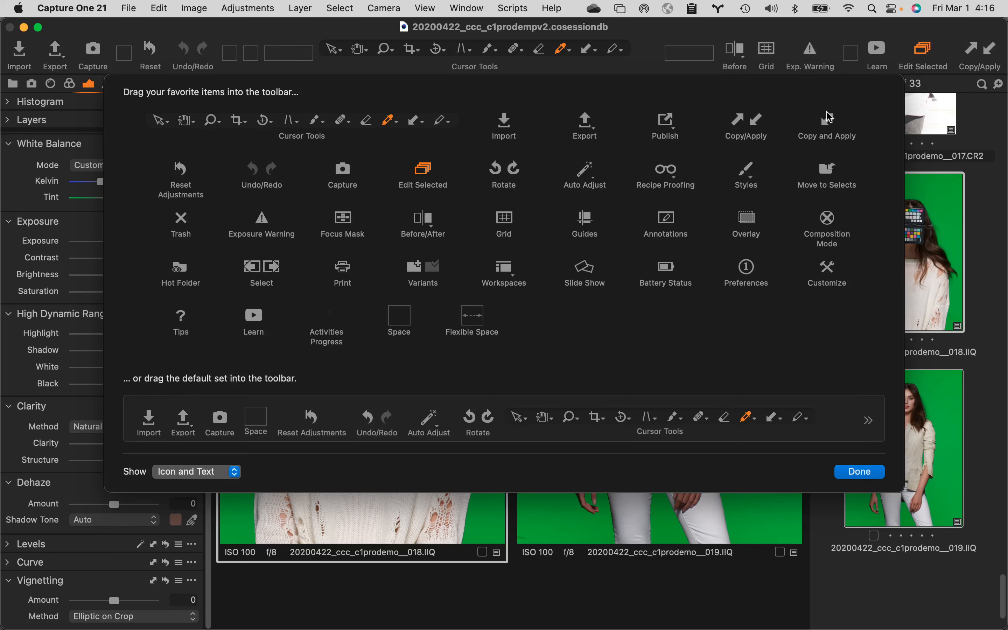
left_click_drag(828, 124, 932, 55)
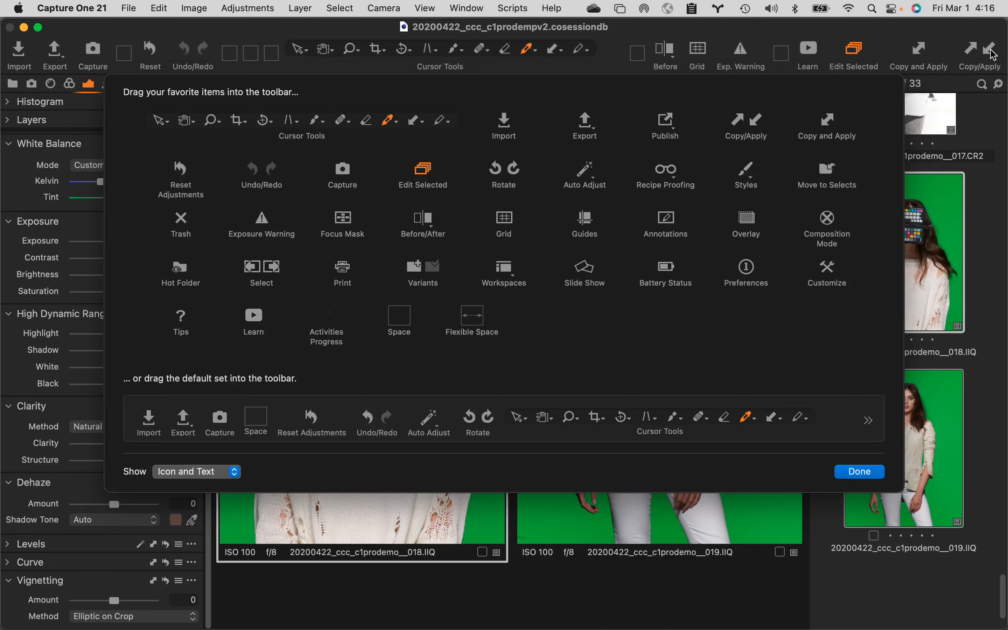
left_click(861, 471)
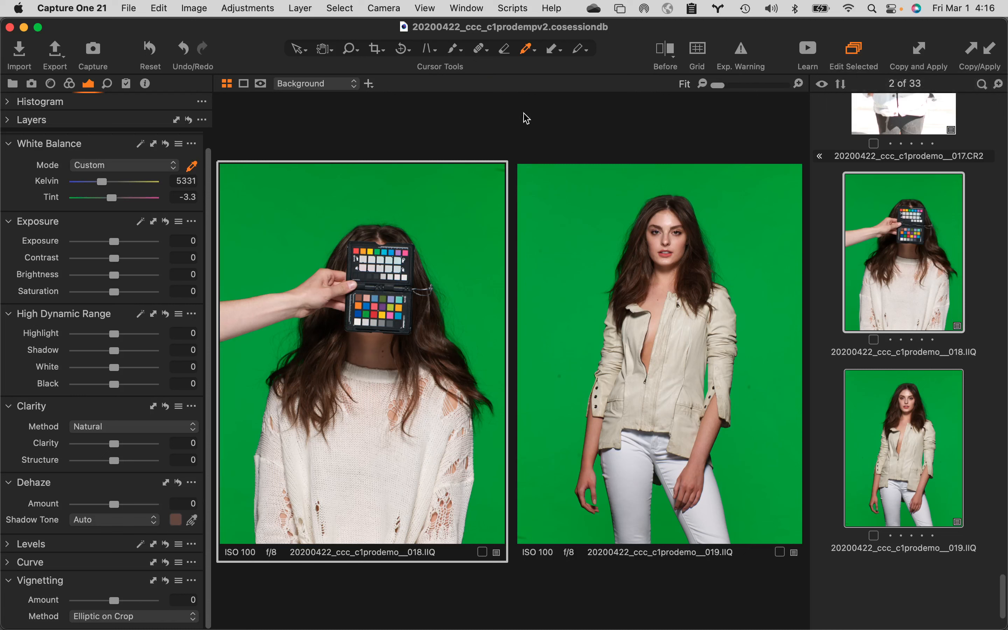
Step: Reset all adjustments on images 018 and 019 together and clear the selection
left_click(151, 49)
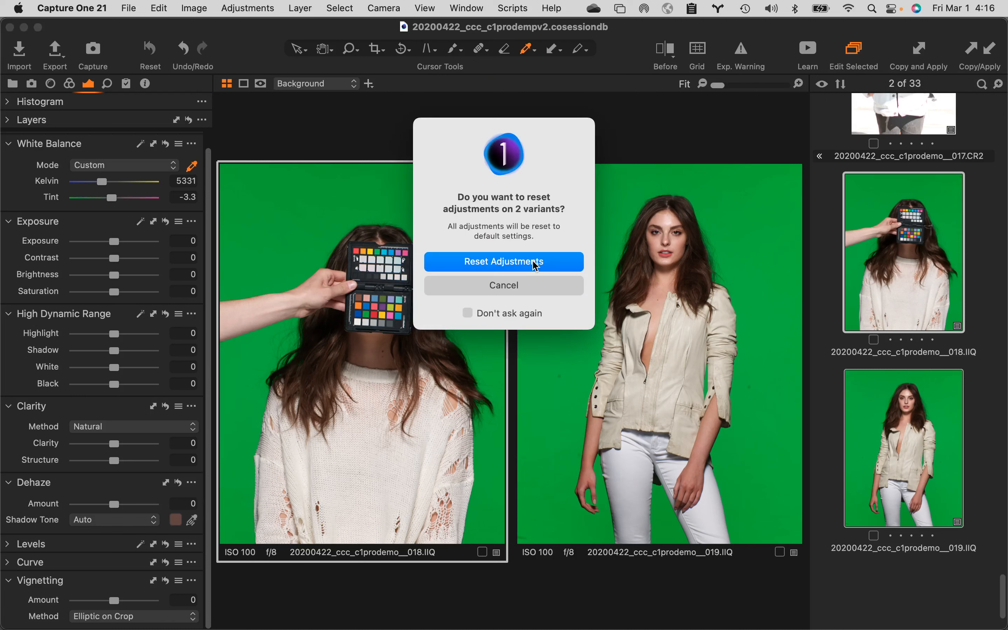
left_click(535, 262)
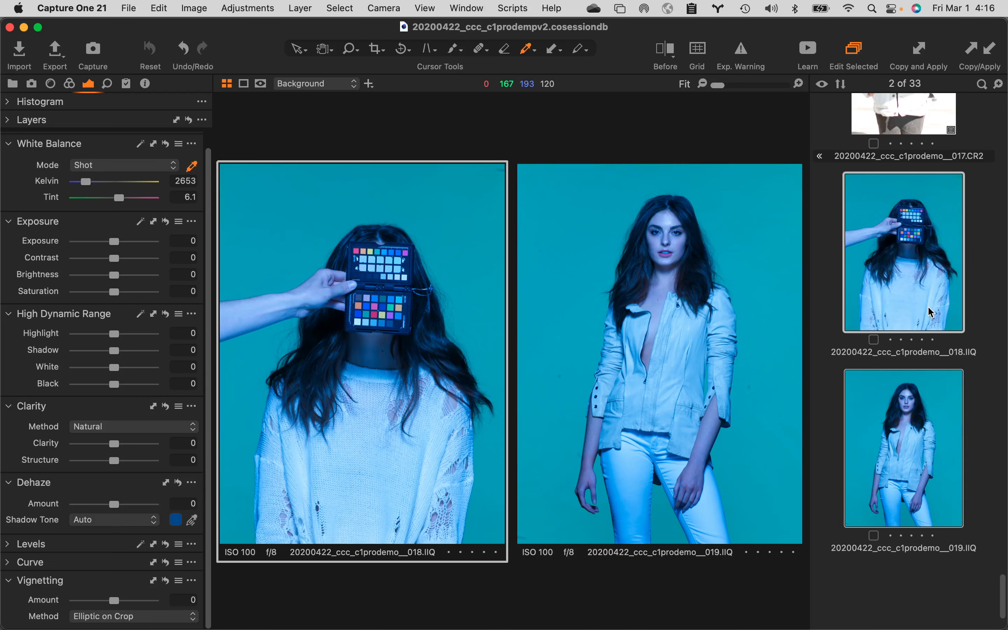
left_click(990, 275)
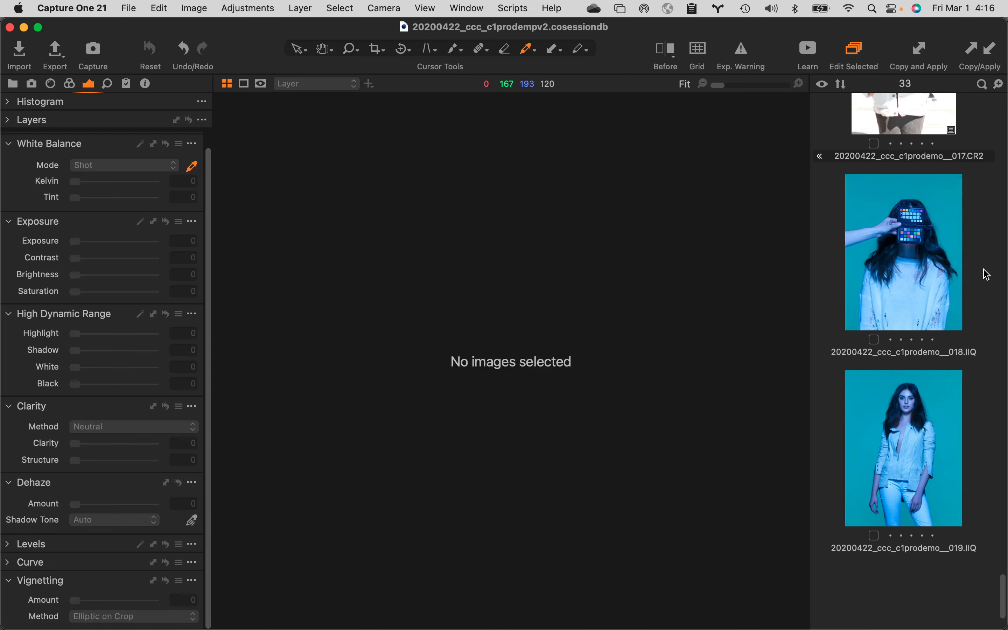
Step: Select images 018 and 019, set 018's white balance from a gray color chart patch, and lower its exposure to -1
left_click(912, 246)
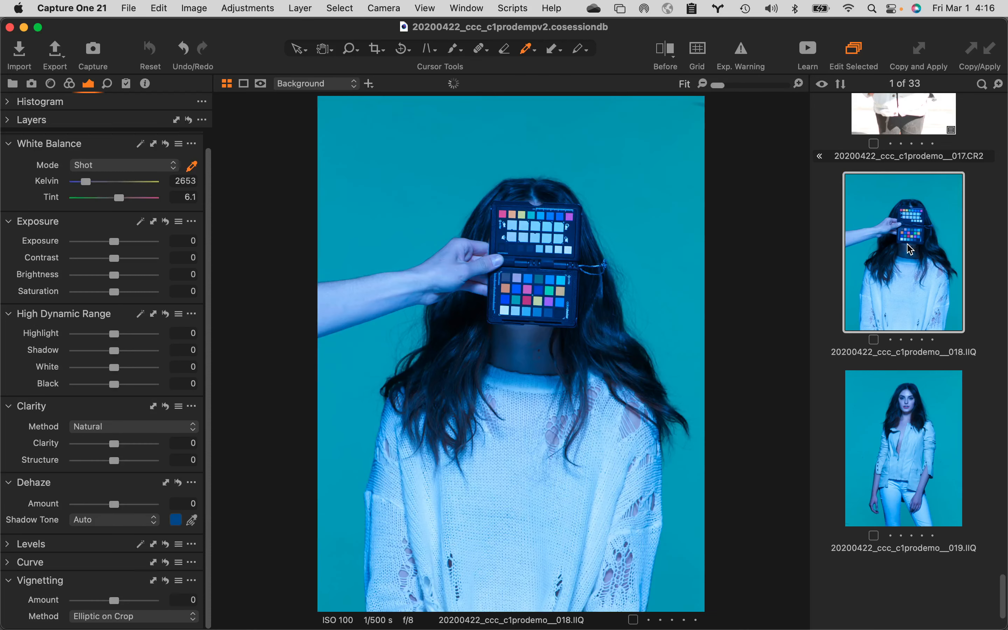
left_click(913, 396, "super")
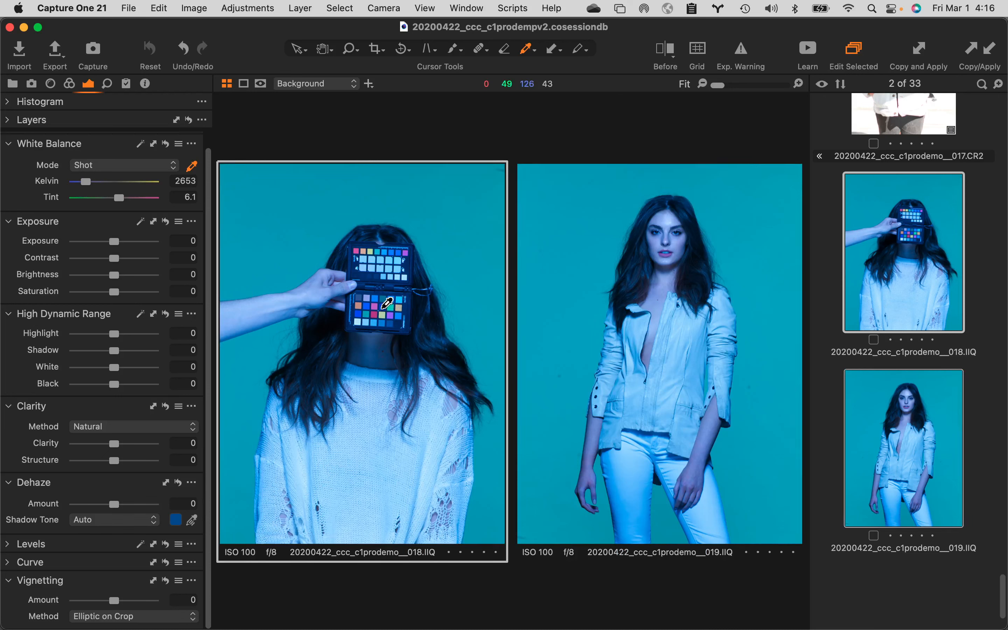
left_click(379, 319)
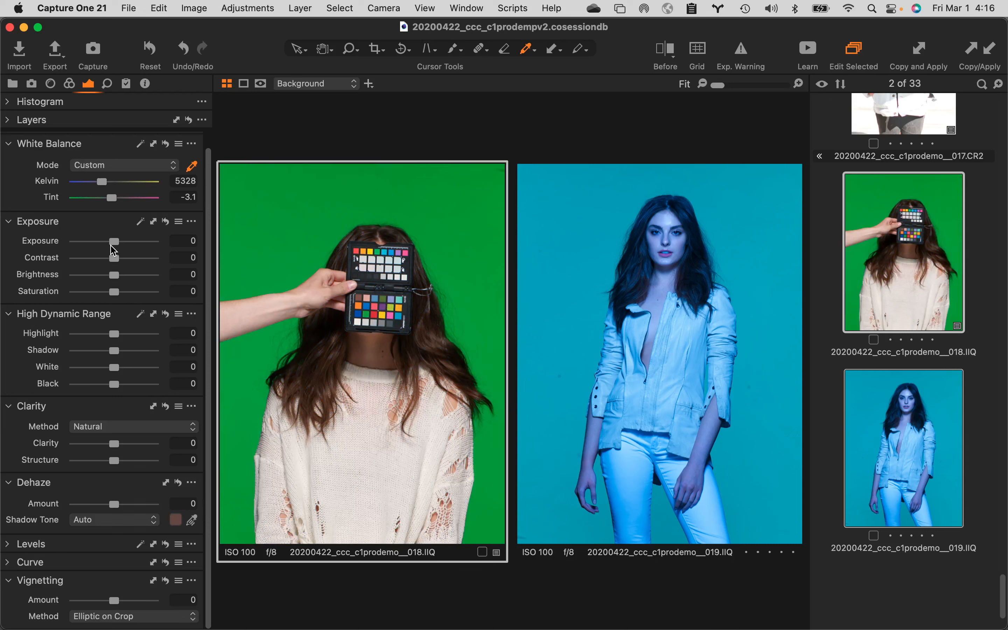
mouse_move(116, 243)
left_mouse_down()
mouse_move(95, 241)
mouse_move(109, 255)
left_mouse_up()
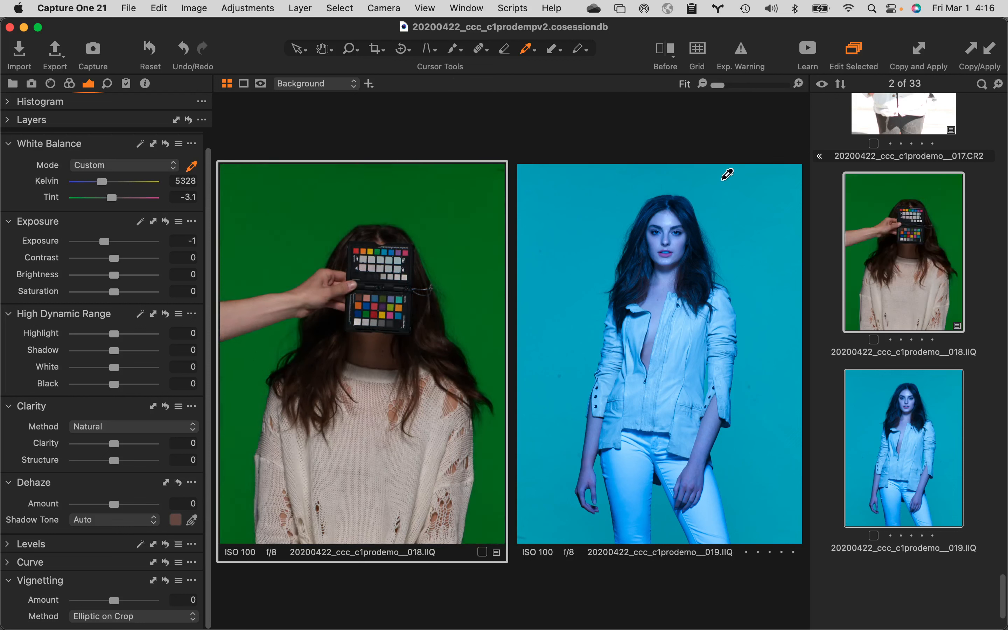
Step: Copy and apply image 018's Exposure and White Balance adjustments to image 019, and undo the application
left_click(921, 49)
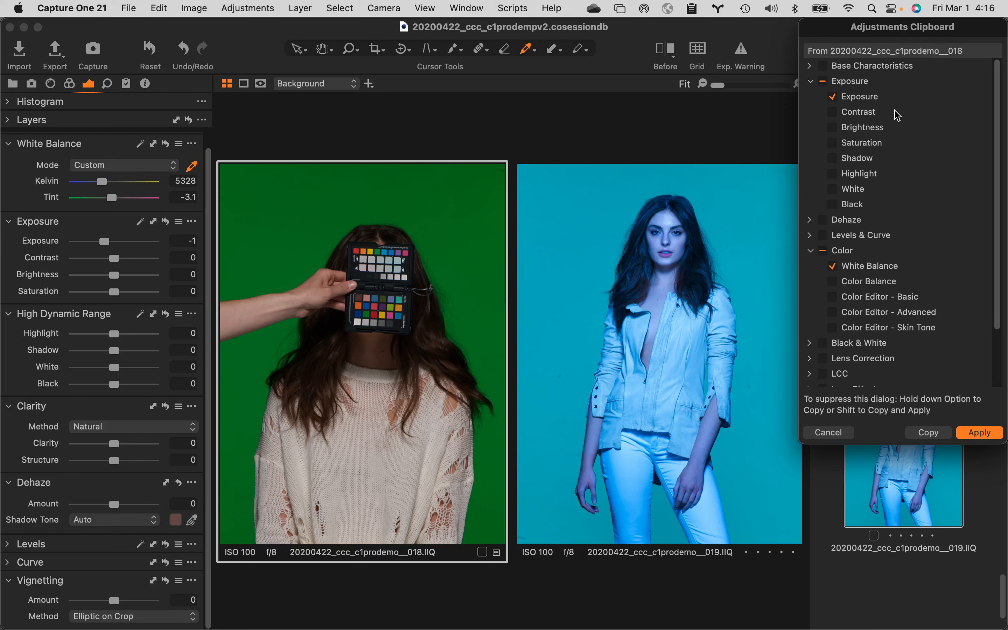
scroll(908, 229, "down", 2)
scroll(909, 229, "down", 3)
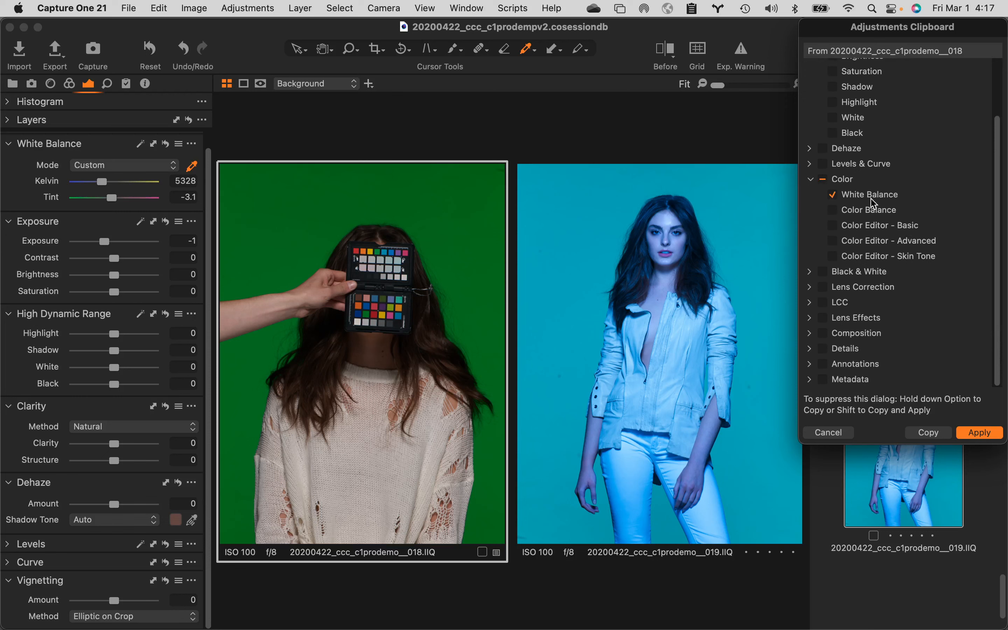
scroll(894, 206, "up", 3)
scroll(894, 208, "up", 2)
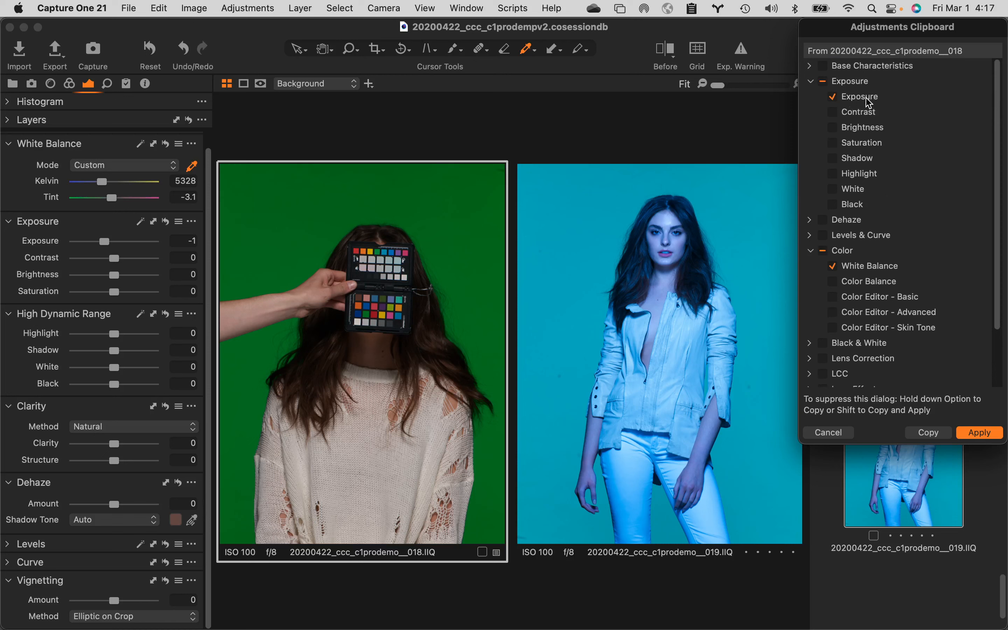
left_click(980, 433)
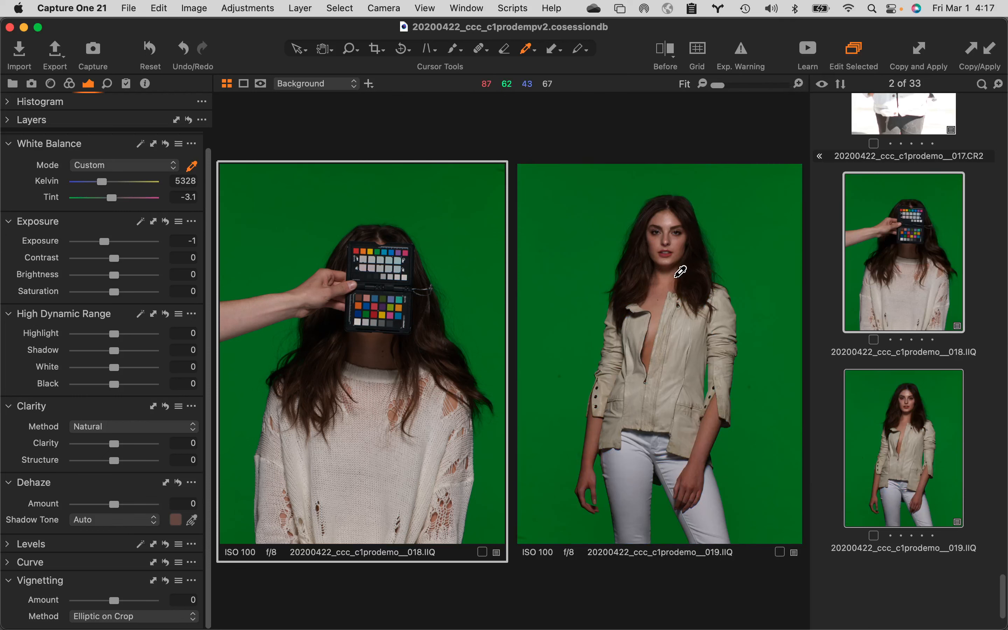
key("super+z")
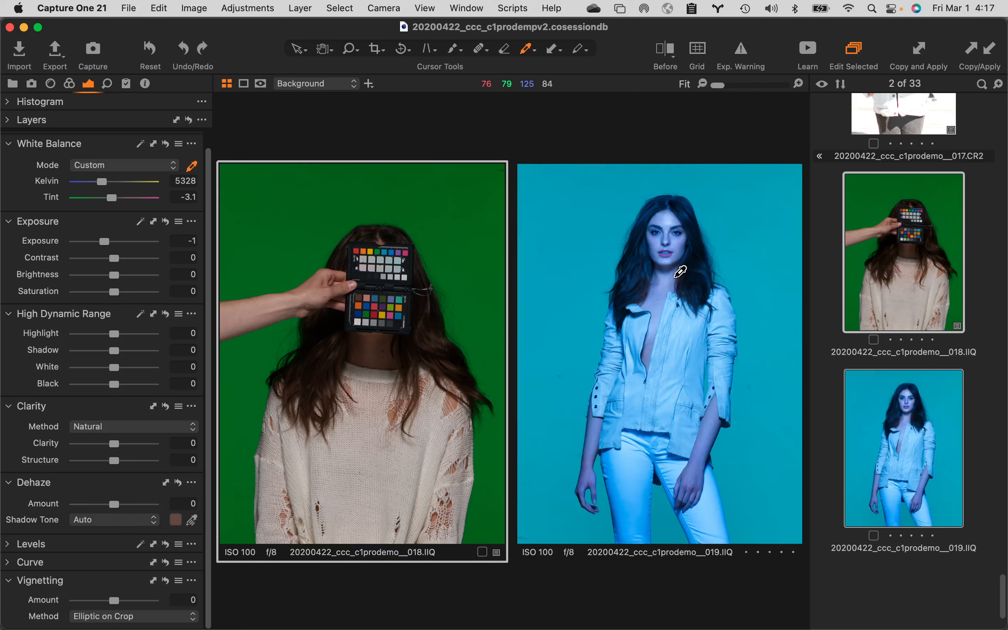
Step: Copy and apply only White Balance from image 018 to image 019, leaving Exposure out of the copied adjustments
left_click(921, 49)
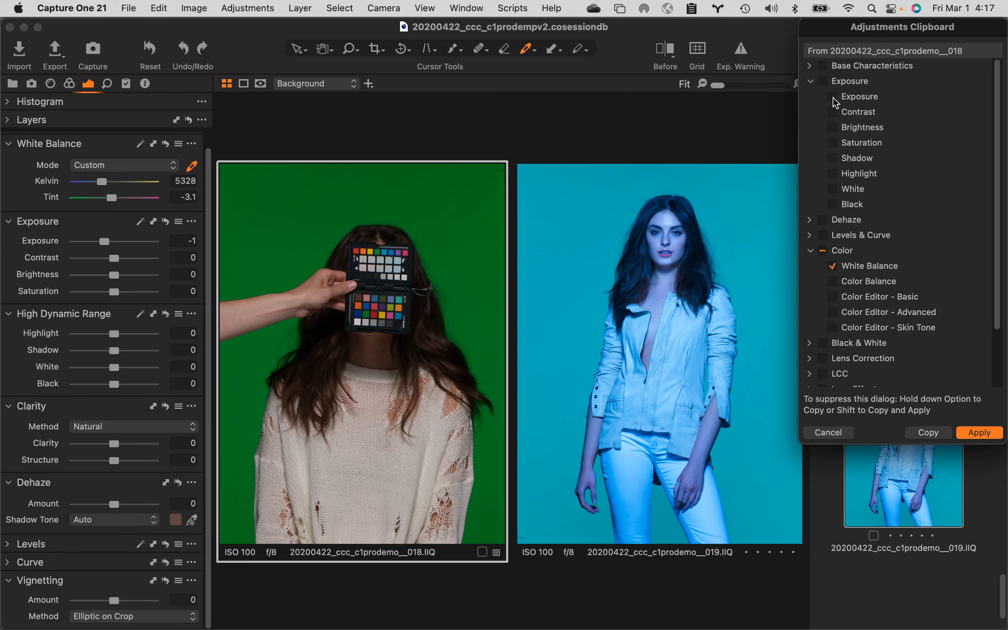
left_click(979, 433)
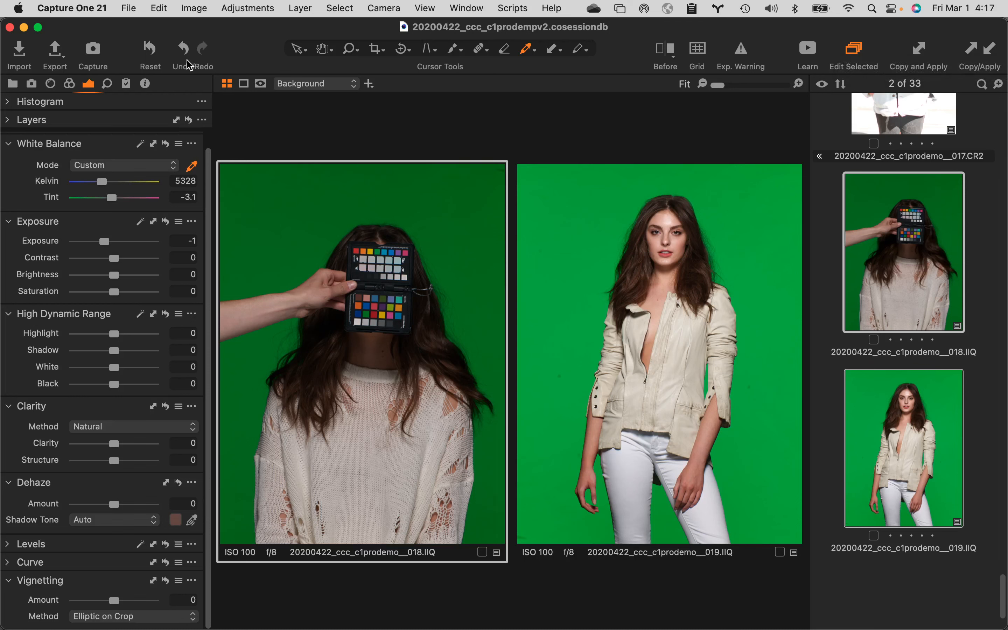
Step: Reset the adjustments on both selected images and deselect them
left_click(150, 48)
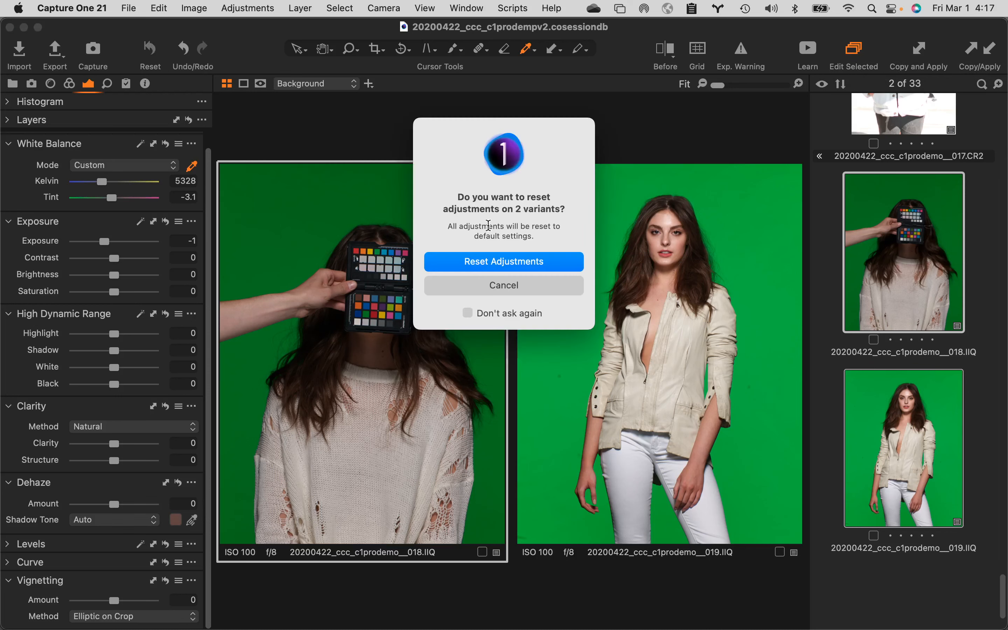
left_click(521, 266)
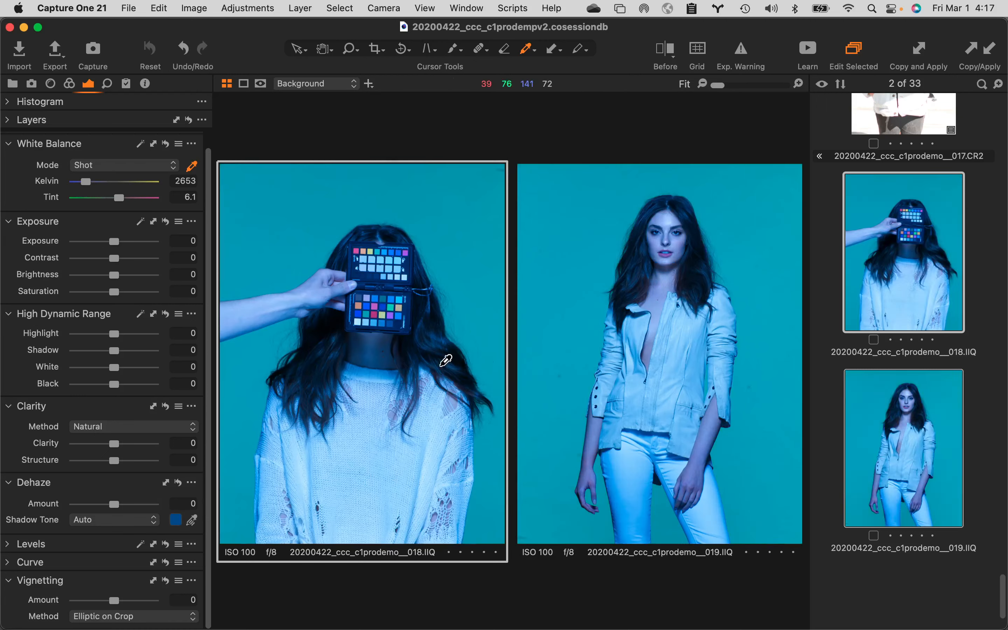
left_click(984, 472)
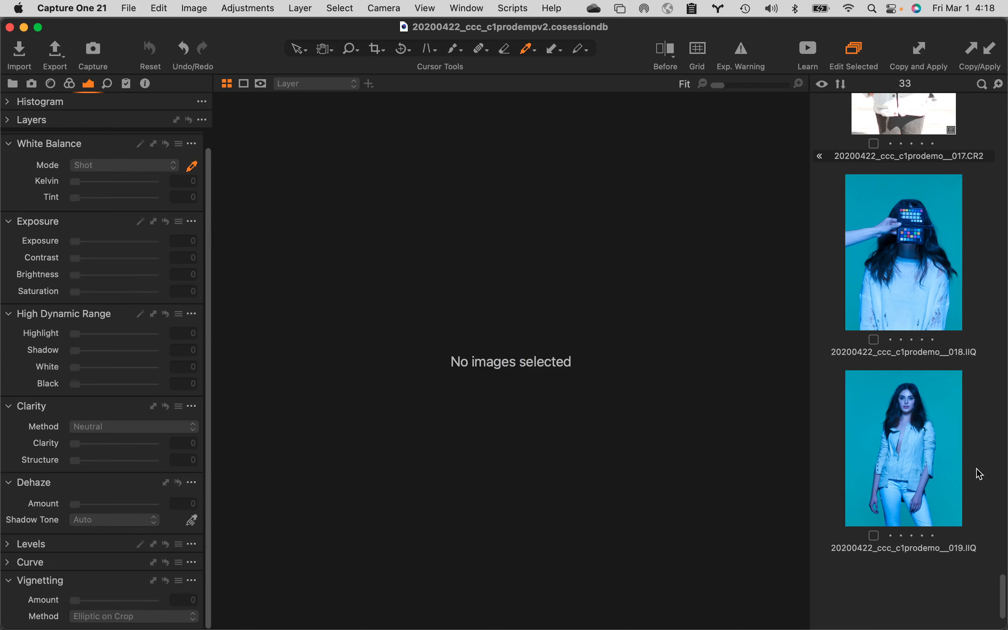
Step: Set image 018's white balance from a gray color chart patch and apply its copied adjustments to image 019 selected alone
left_click(906, 250)
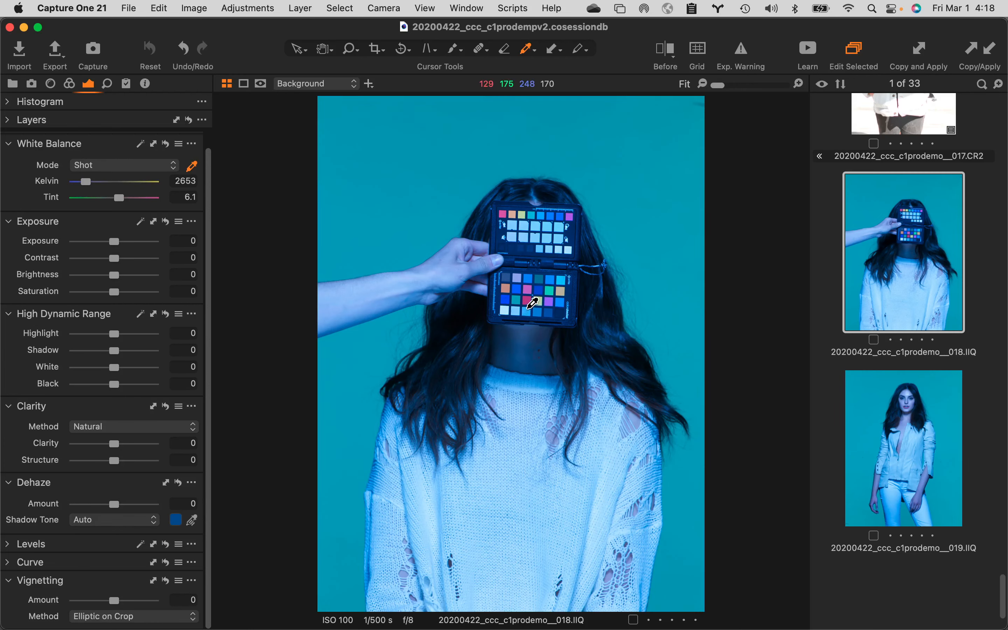
left_click(526, 308)
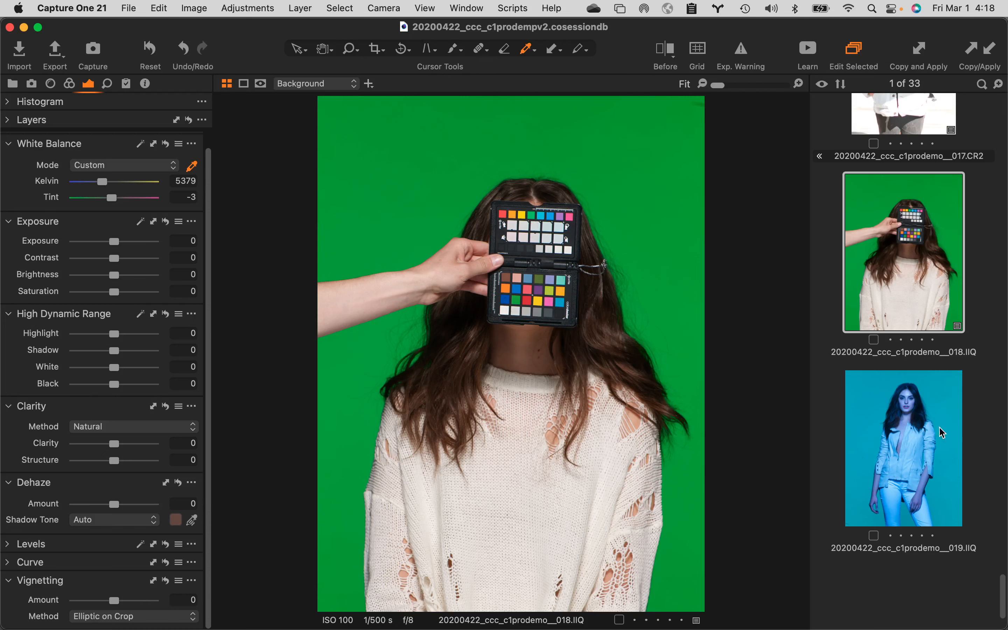
left_click(912, 427)
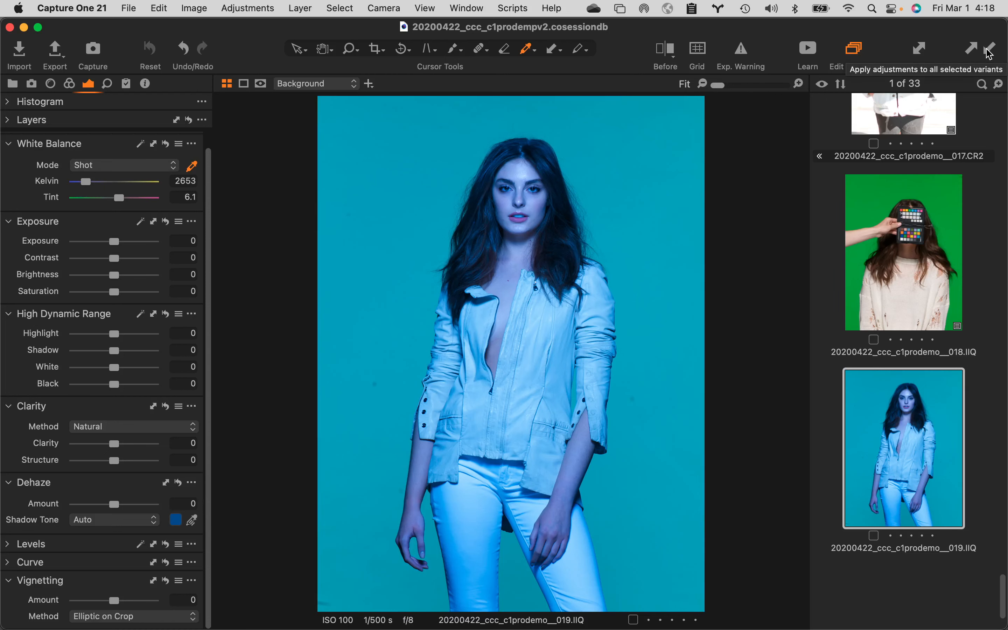
left_click(991, 53)
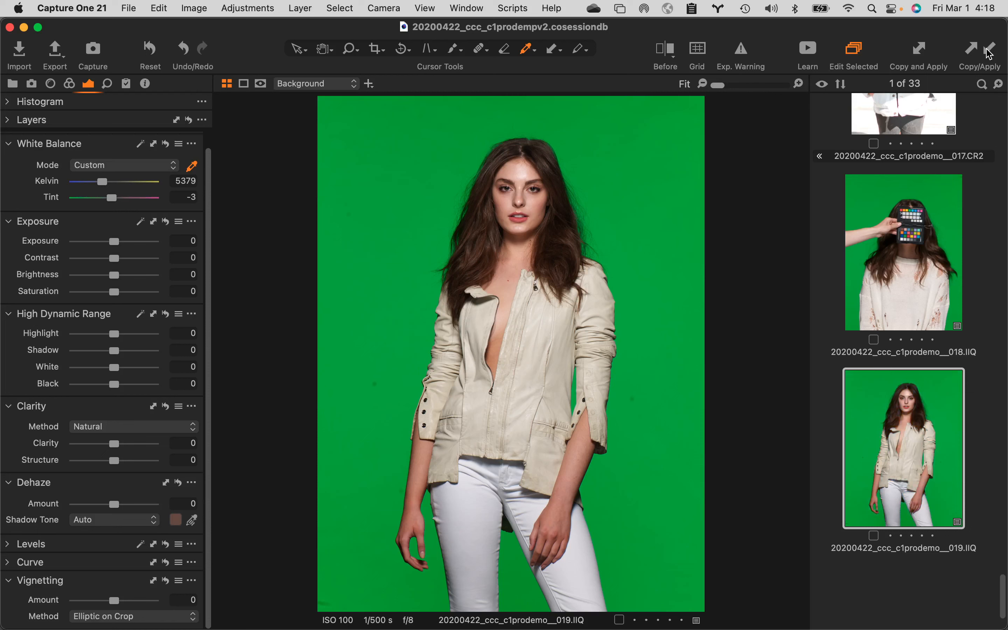
Step: Undo the adjustments applied to image 019 and reset the adjustments on image 018
key("super+z")
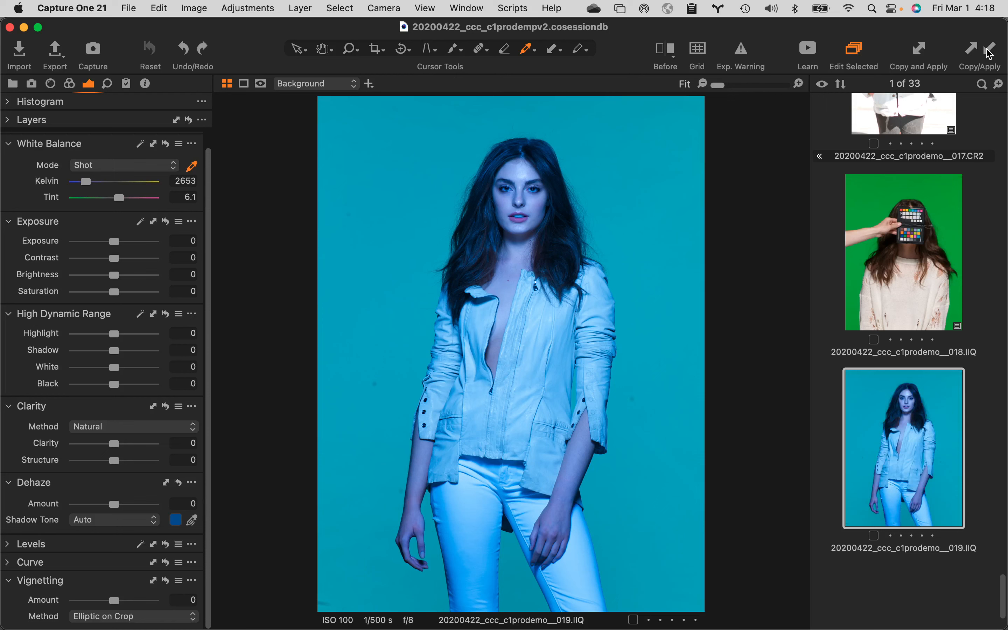
left_click(908, 270)
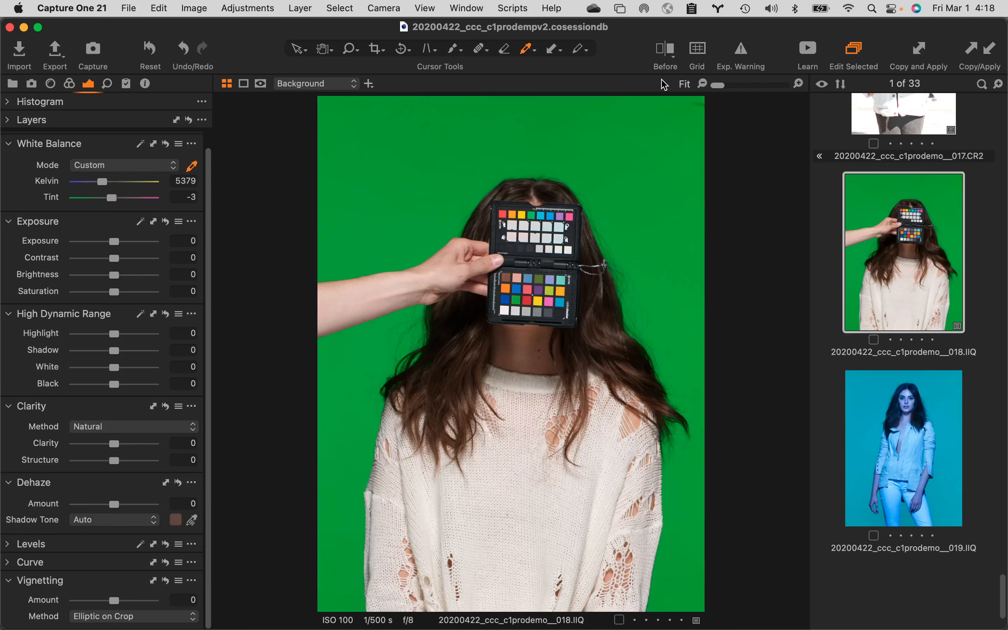
left_click(151, 50)
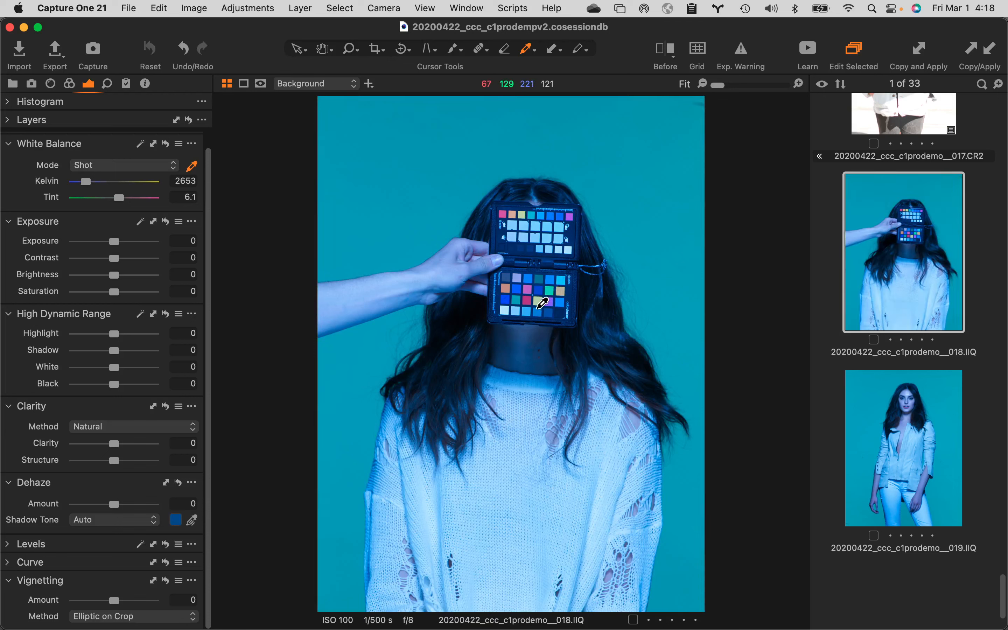
Step: With image 019 added to the selection, set 018's white balance from a gray chart patch and copy and apply only White Balance to 019
left_click(902, 425, "super")
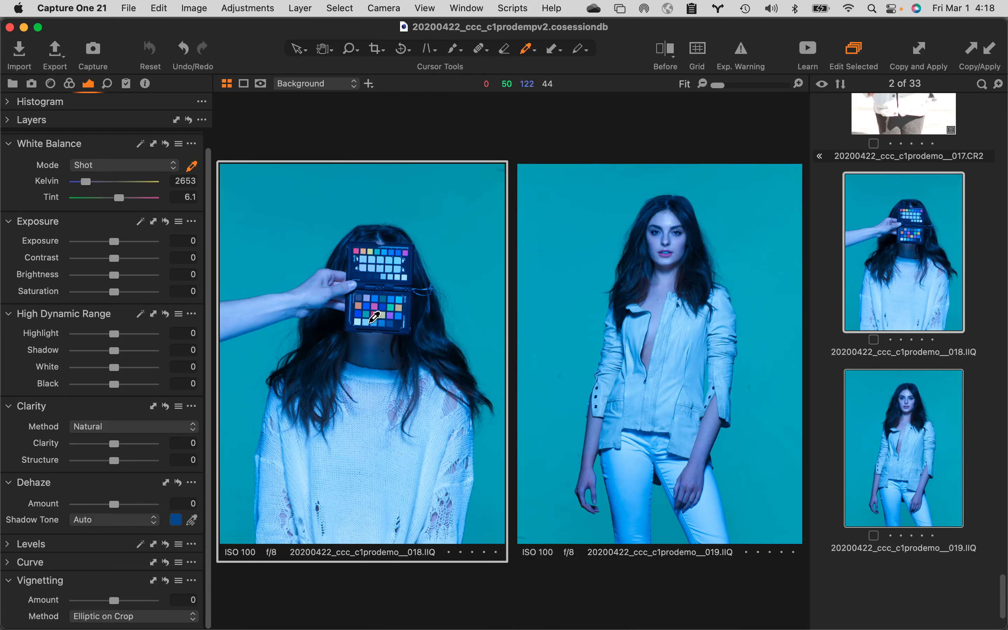
left_click(379, 313)
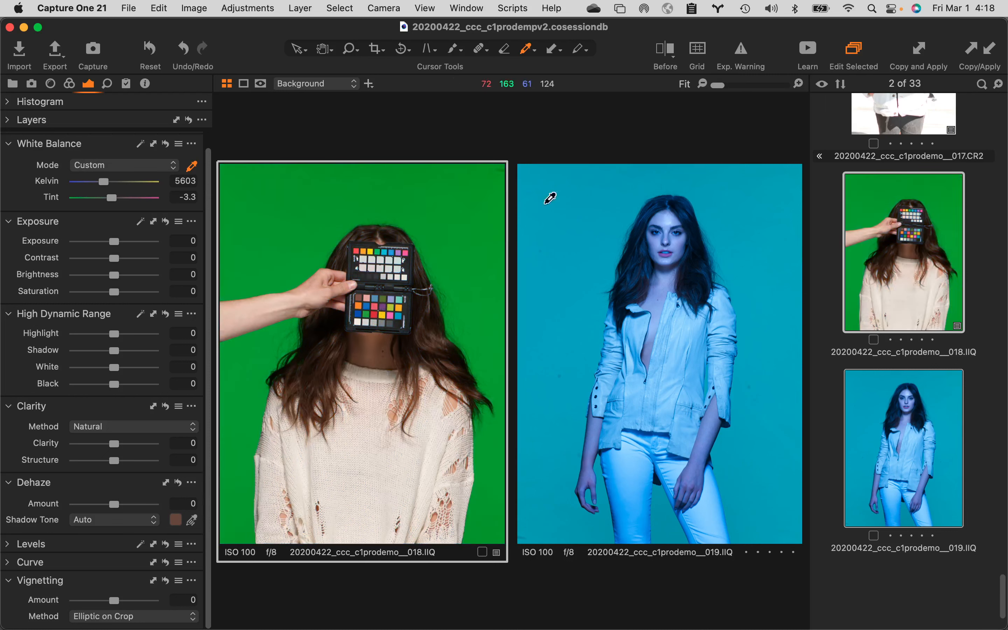
left_click(921, 49)
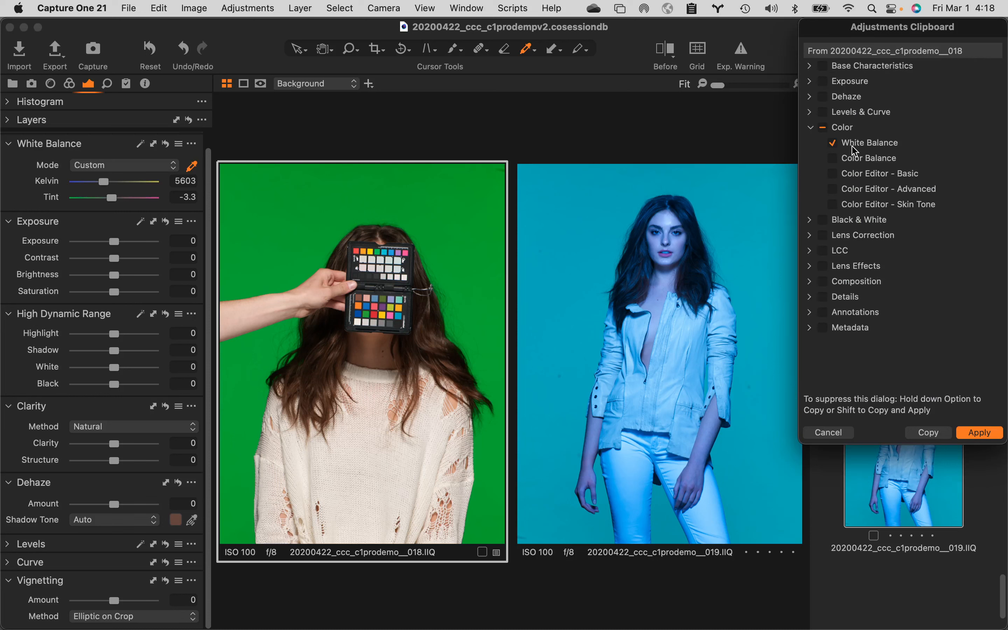
left_click(979, 433)
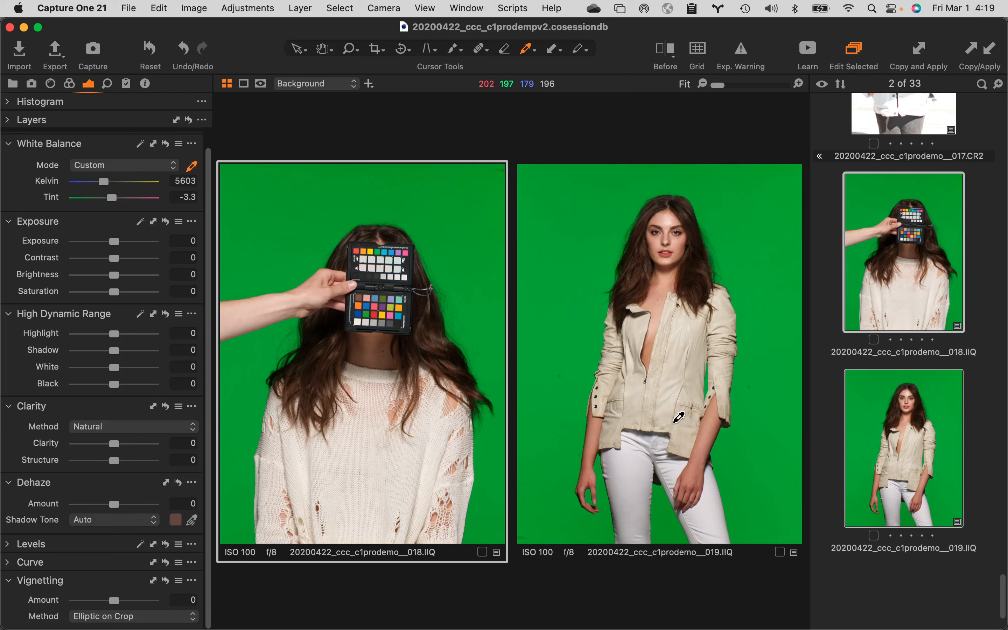
scroll(939, 418, "up", 2)
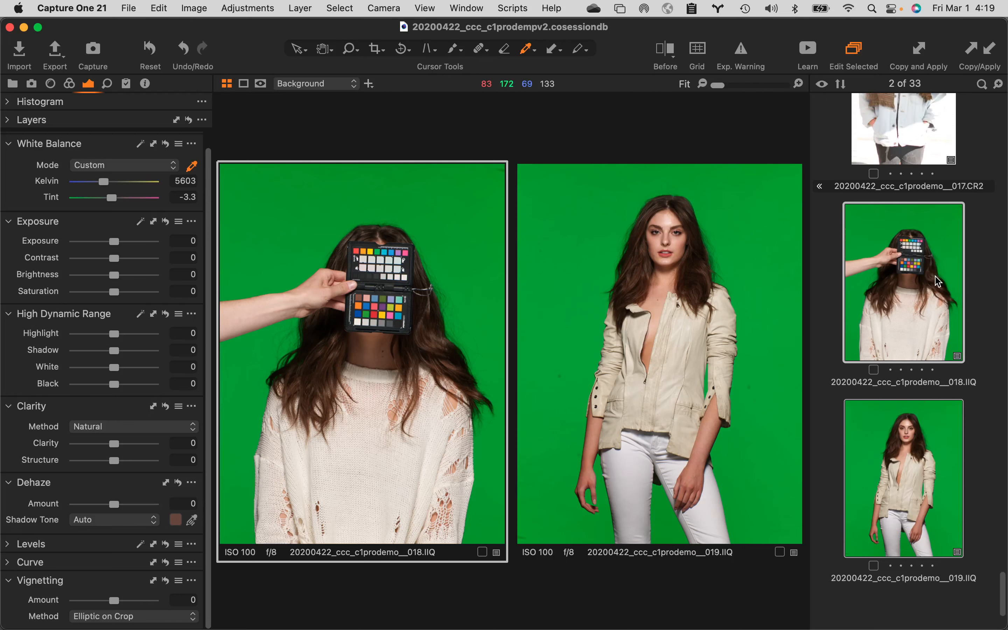
Step: Apply the copied white balance to the colored-powder image 020 and reset its White Balance tool
scroll(912, 299, "down", 5)
scroll(912, 300, "down", 5)
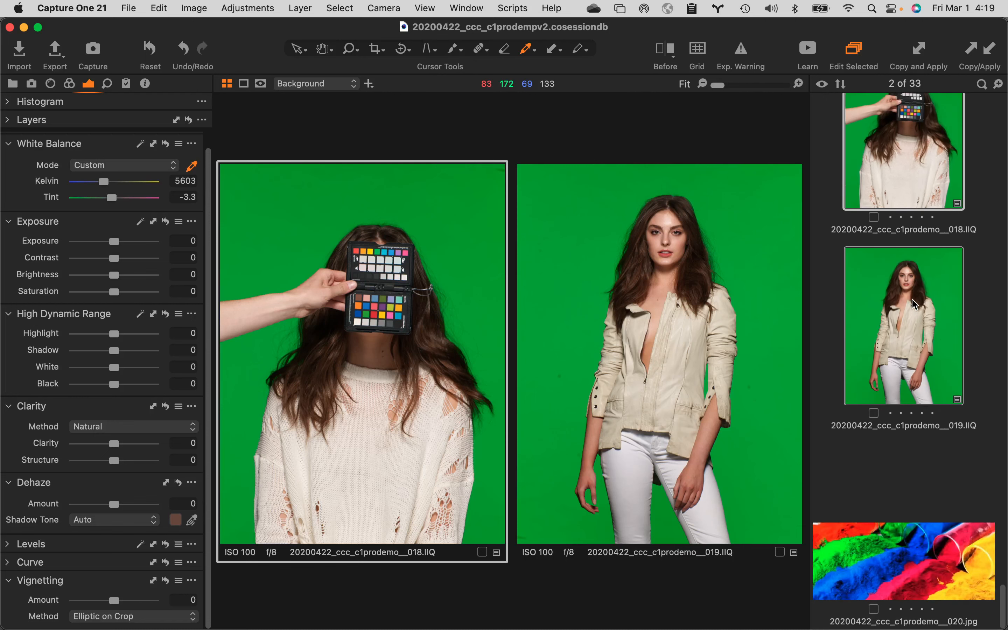
left_click(915, 567)
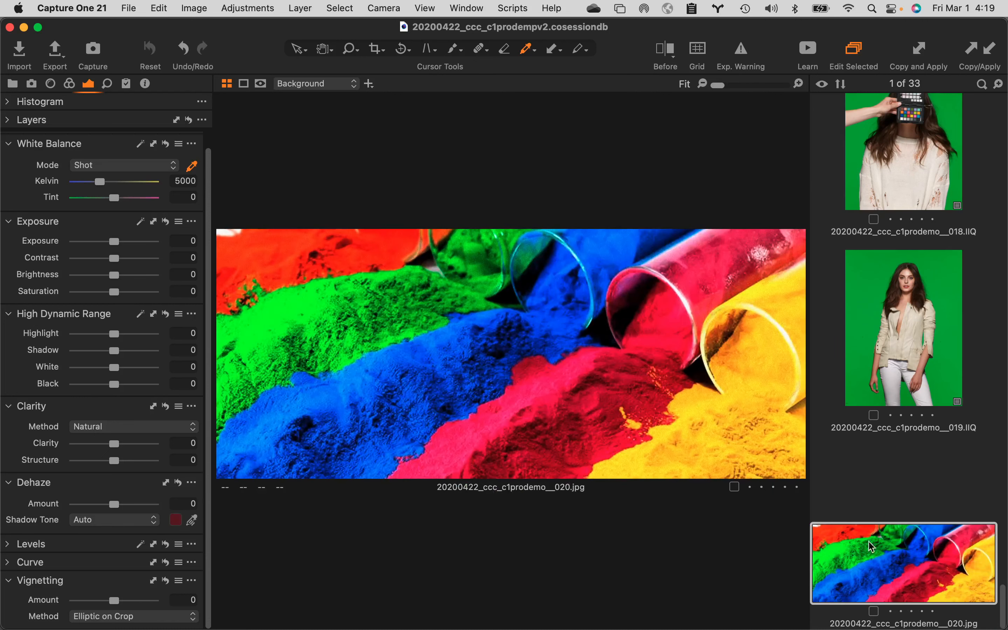
left_click(991, 50)
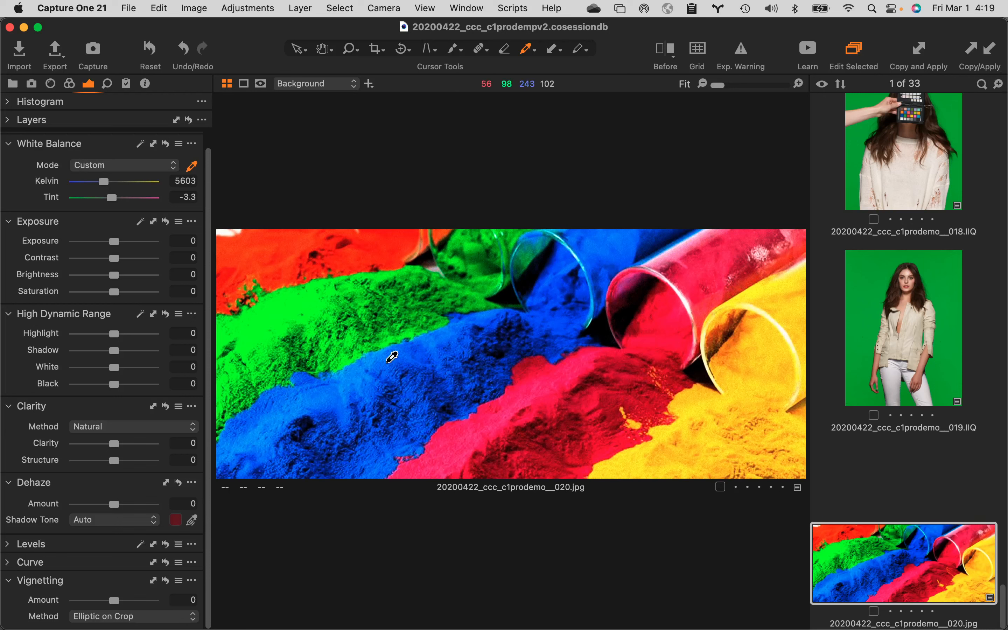
left_click(166, 144)
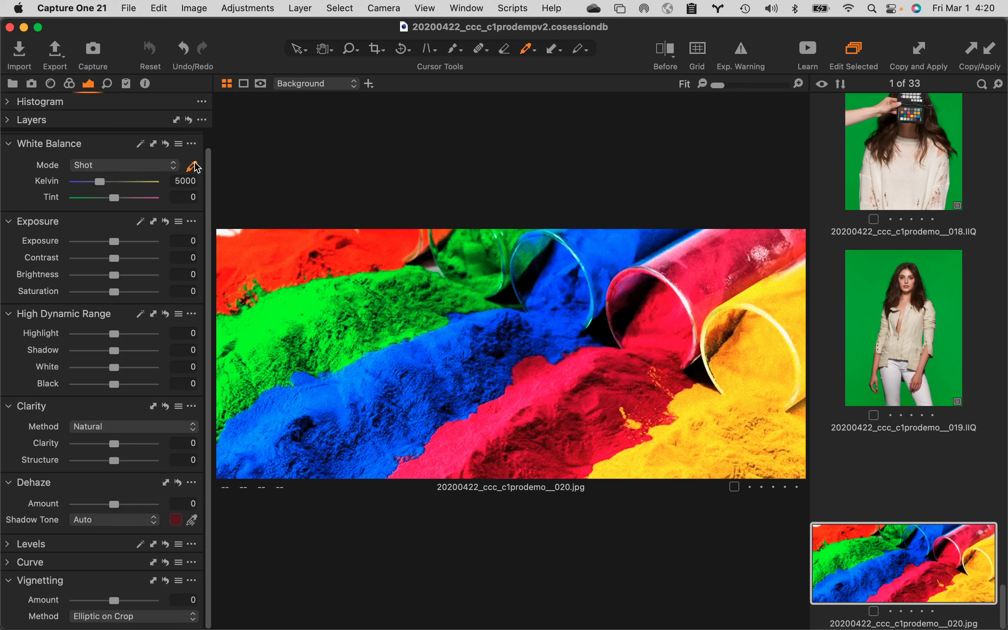
Step: Set Exposure to -2.16 and Clarity to 84 on the color chart image 018
left_click(902, 137)
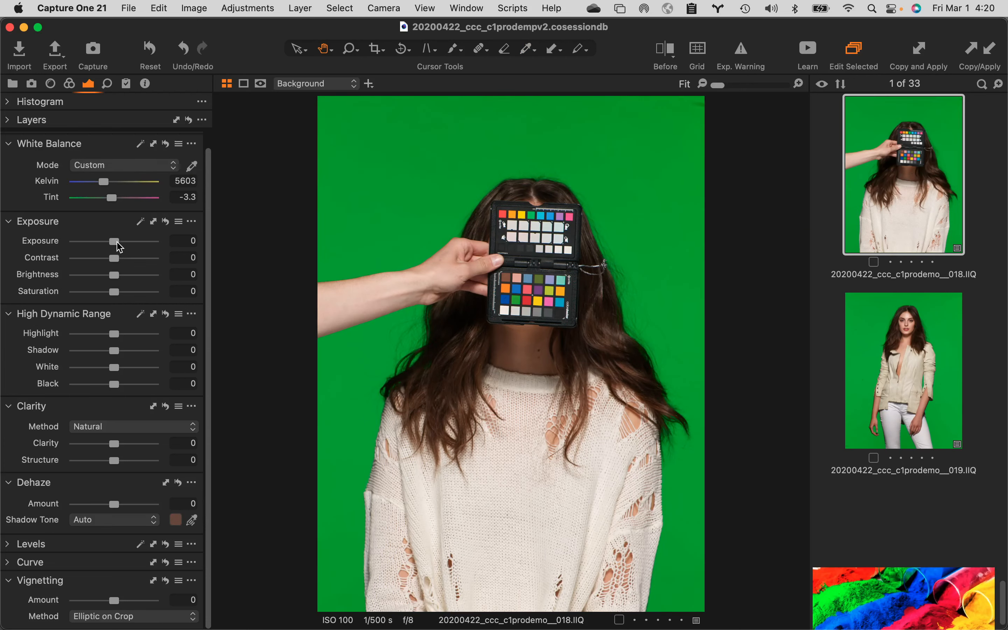
left_click_drag(117, 243, 97, 245)
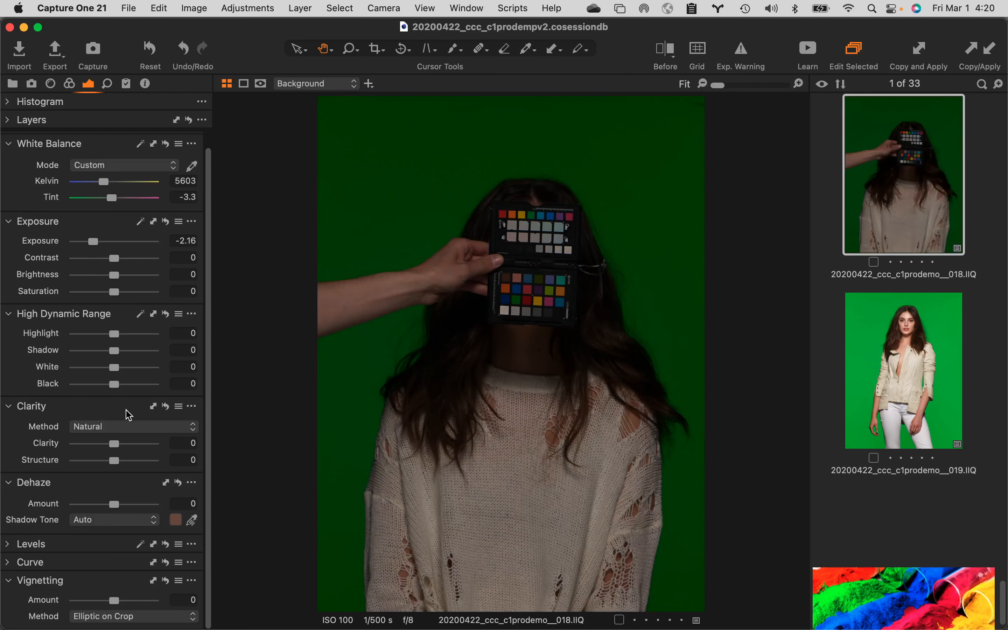
left_click_drag(143, 445, 148, 444)
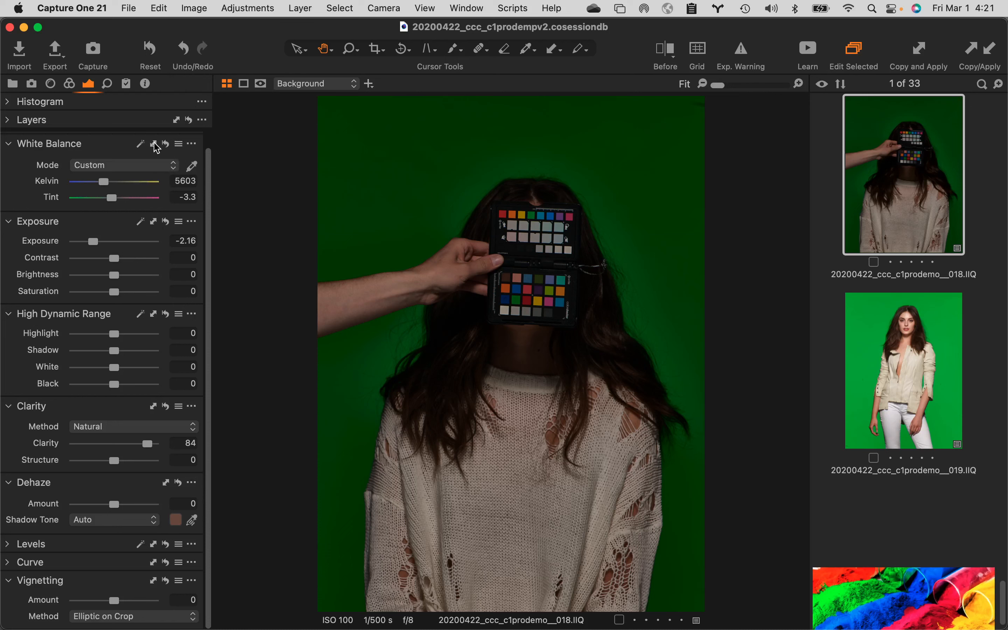
Step: Try resetting only the Exposure tool, undo that reset, and reset all adjustments on image 018
left_click(166, 222)
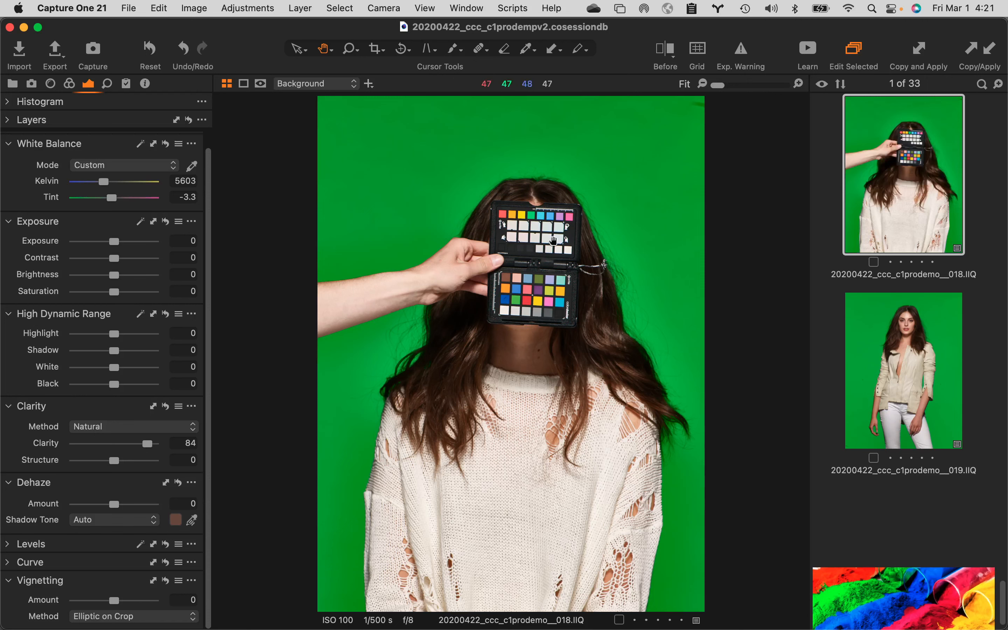
key("super+z")
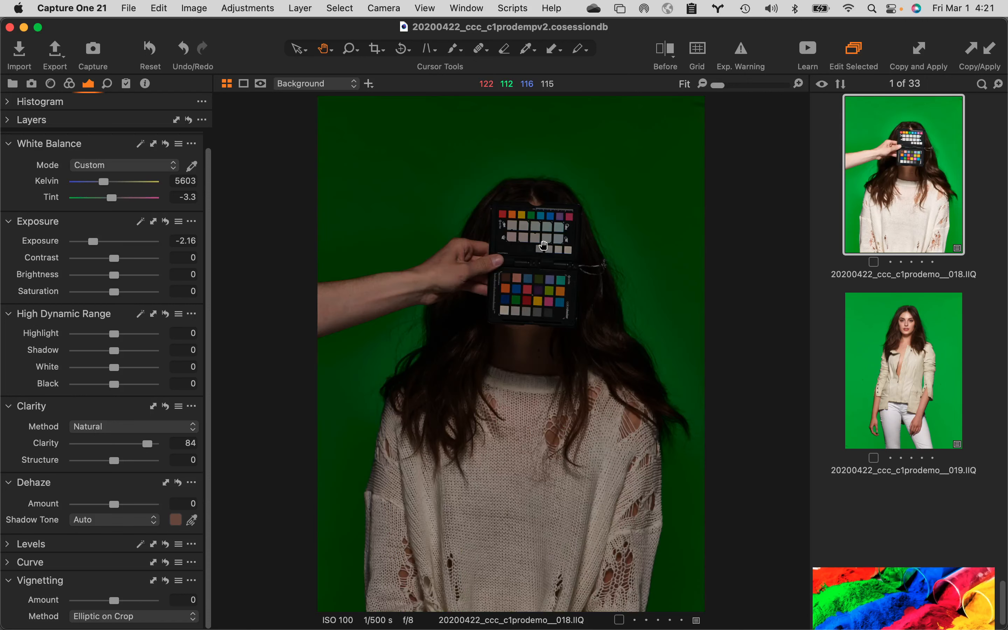
left_click(151, 48)
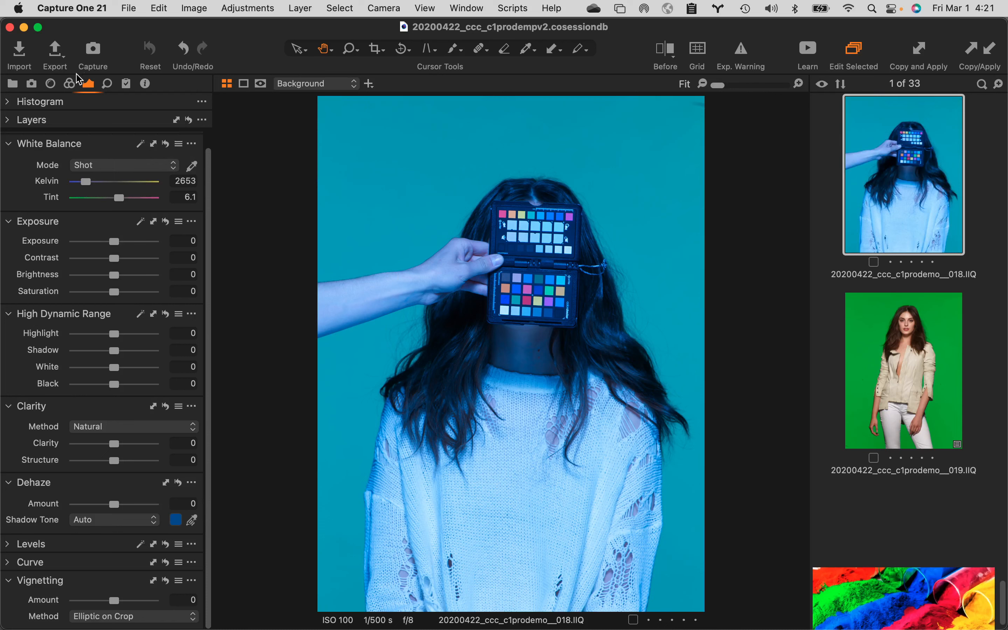
Step: Set image 018's white balance by sampling the color chart with the white balance picker
left_click(69, 83)
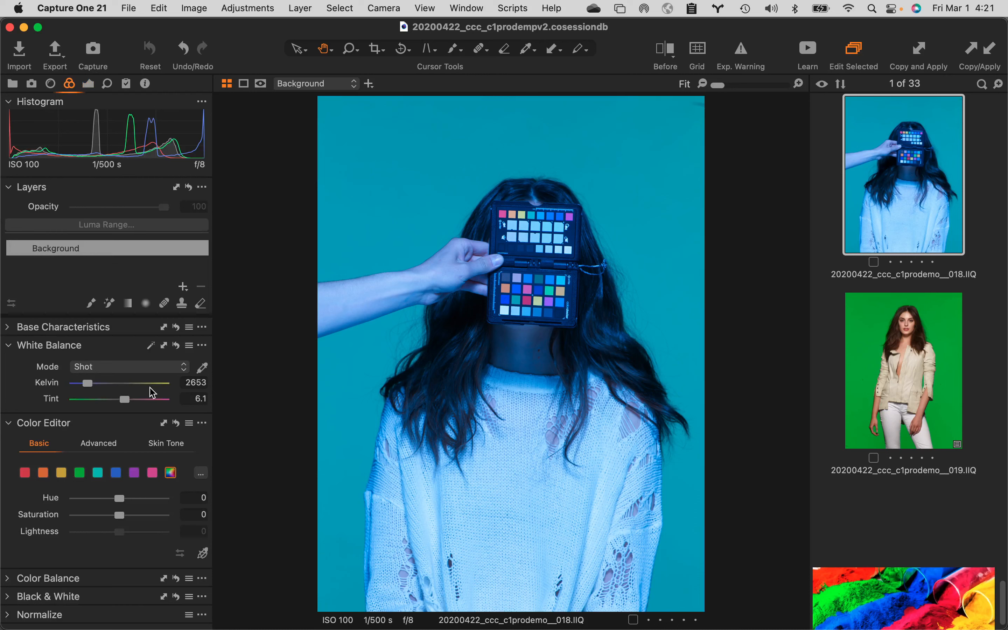
left_click(88, 84)
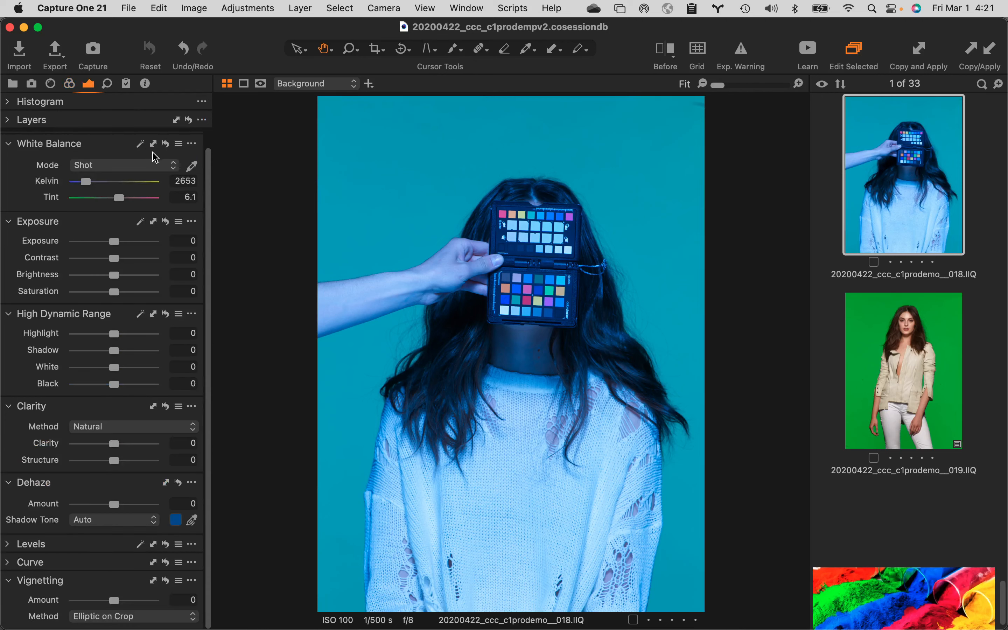
left_click(193, 166)
left_click(497, 304)
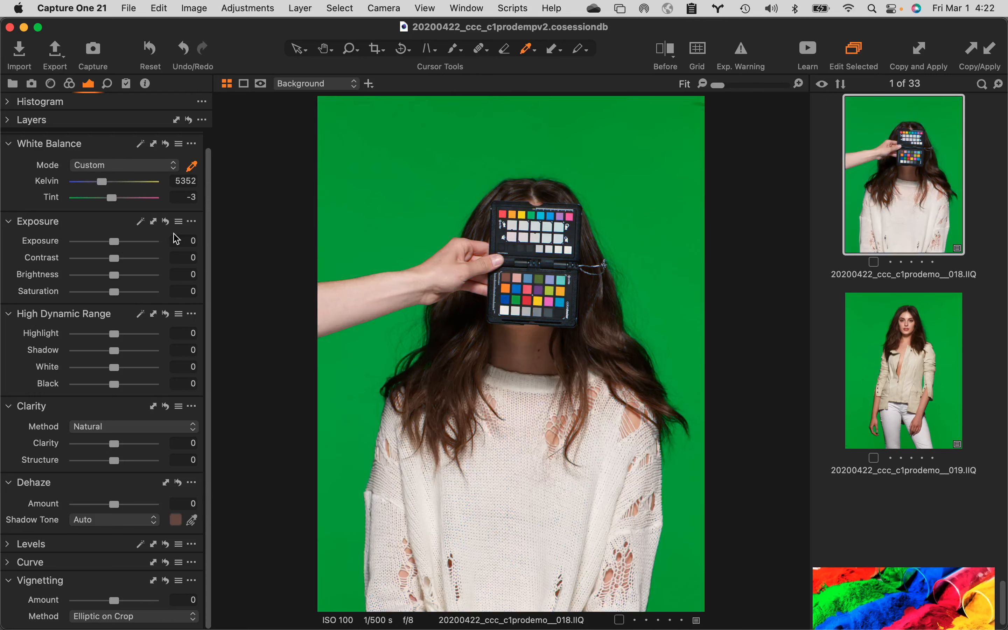
Step: Lower image 018's Exposure to -2.18 and reset the Exposure tool
left_click_drag(117, 243, 93, 242)
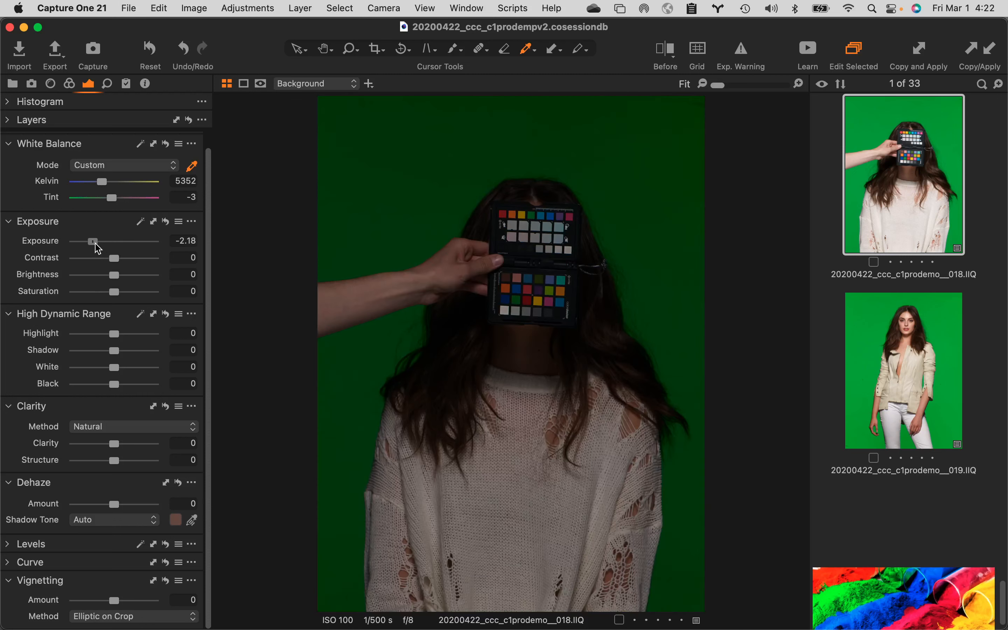
left_click(167, 223)
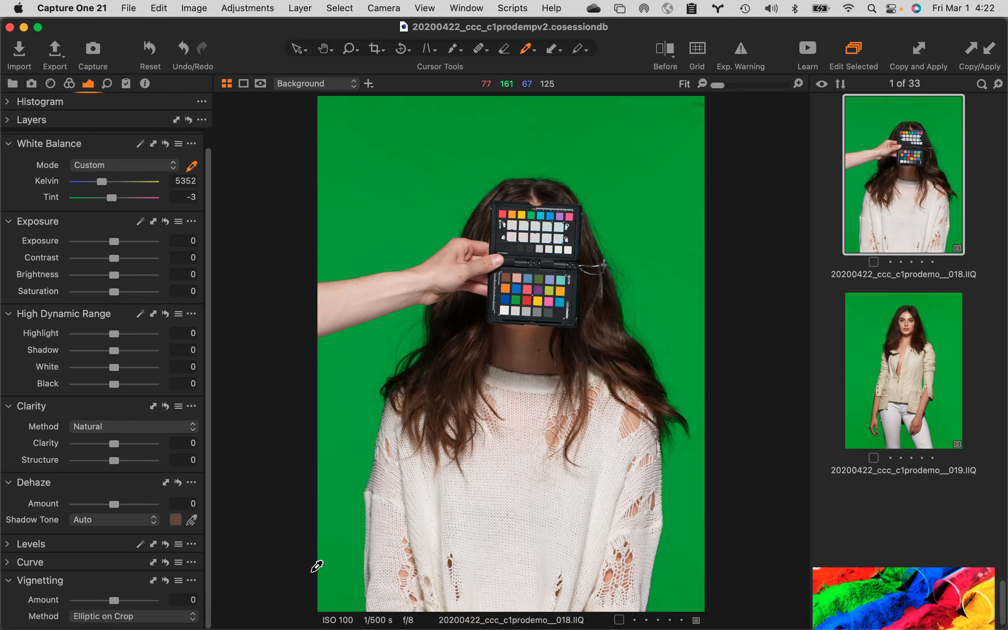
scroll(156, 584, "down", 1)
scroll(156, 584, "up", 1)
Step: Expand the Camera tool among the capture tools and review the available picker cursor tools
left_click(32, 85)
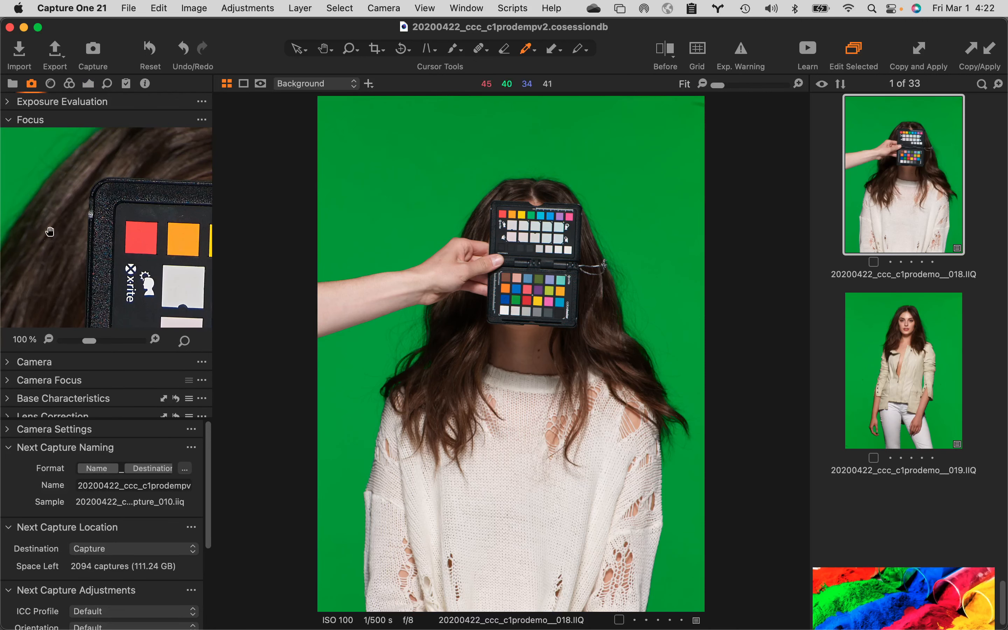
left_click(10, 363)
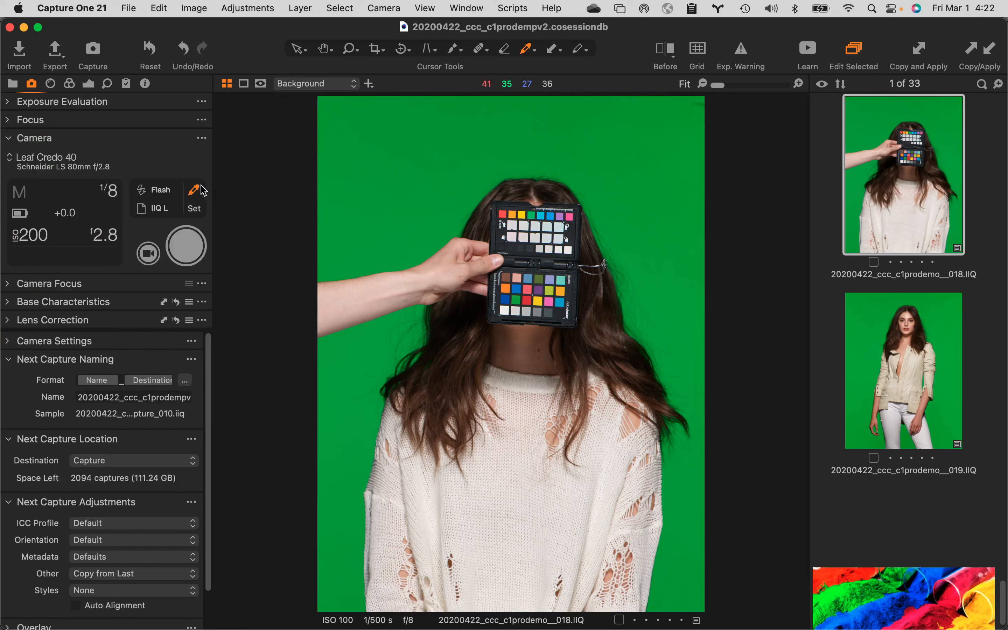
left_click(537, 53)
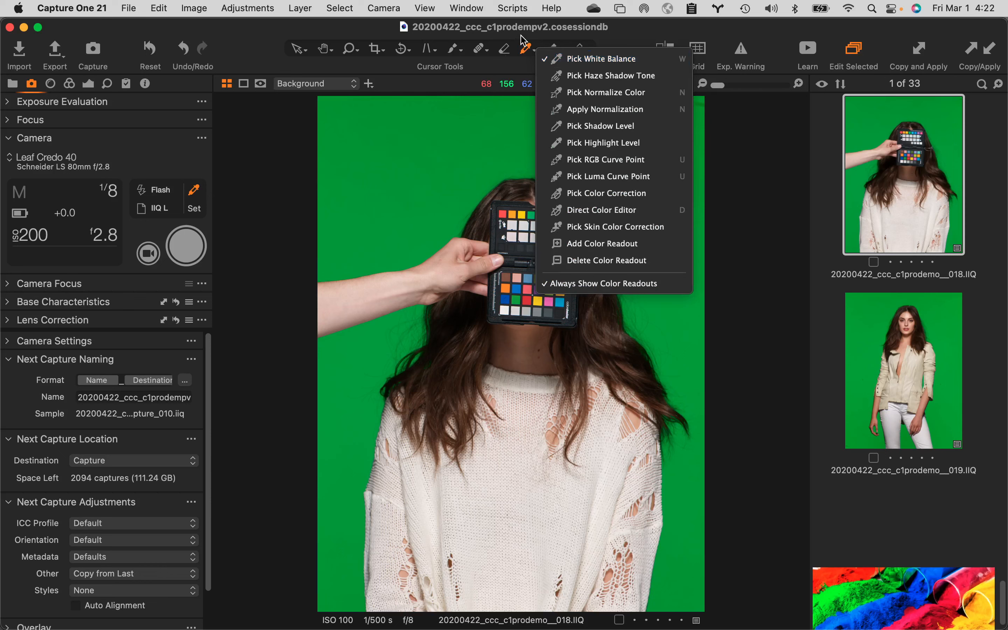
left_click(526, 49)
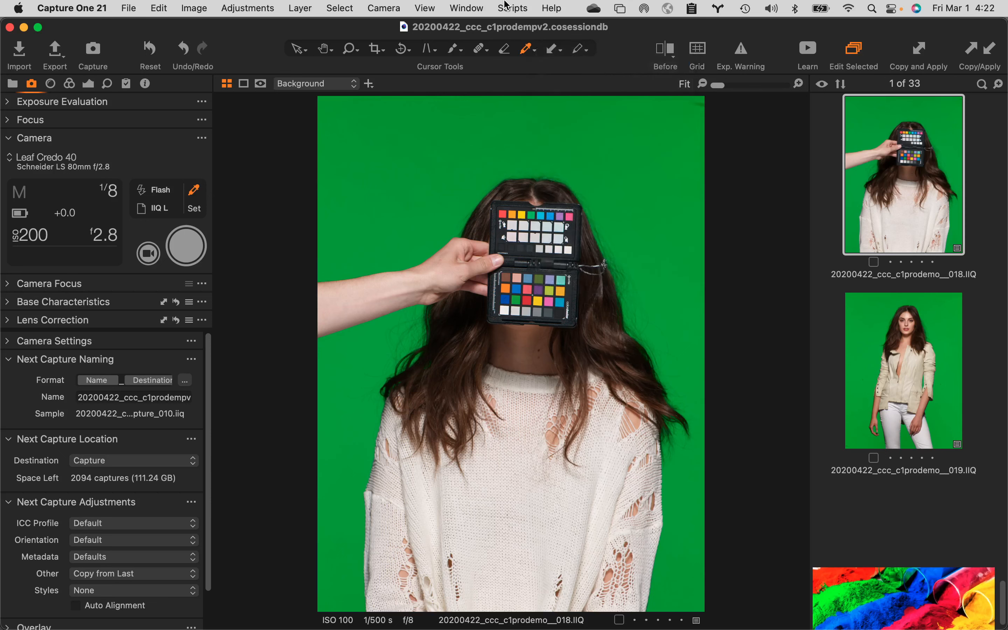
left_click(536, 52)
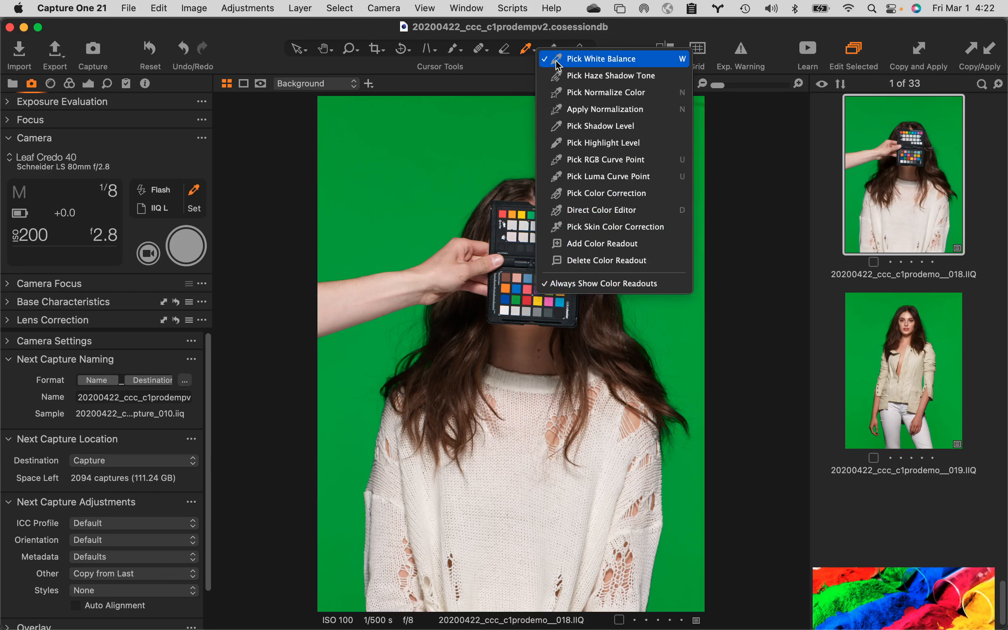
left_click(547, 10)
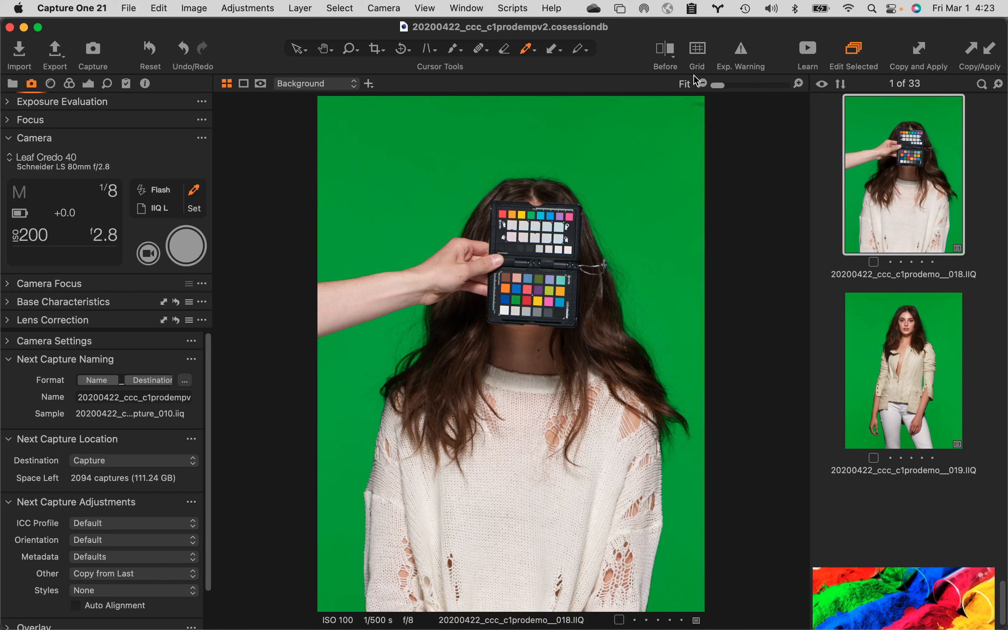
Step: Add color readouts to image 018 on the chart's white patch, the sweater, and the forearm
left_click(536, 51)
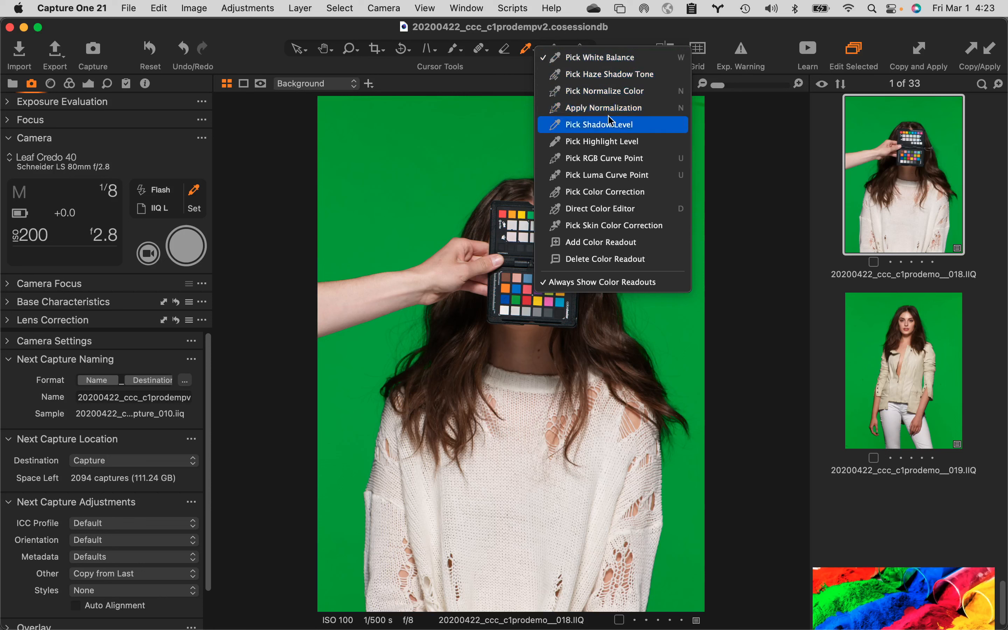
left_click(606, 242)
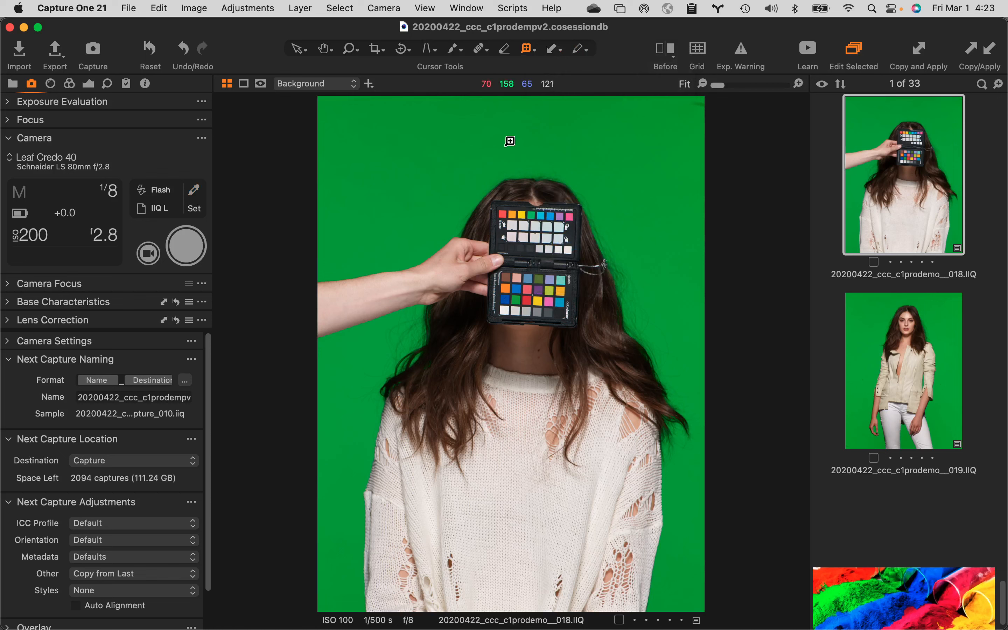
left_click(506, 310)
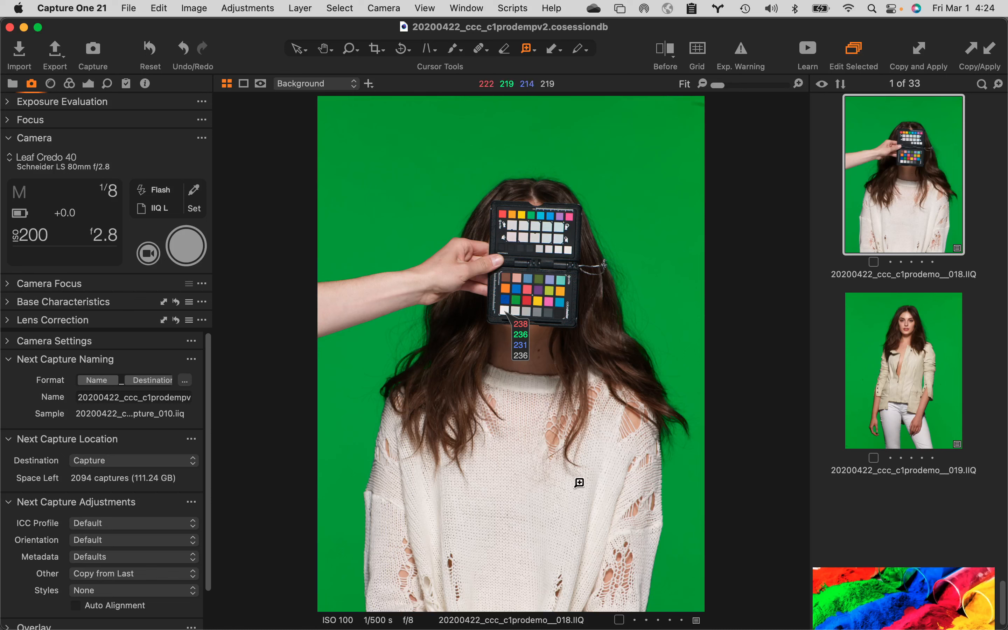
left_click(598, 498)
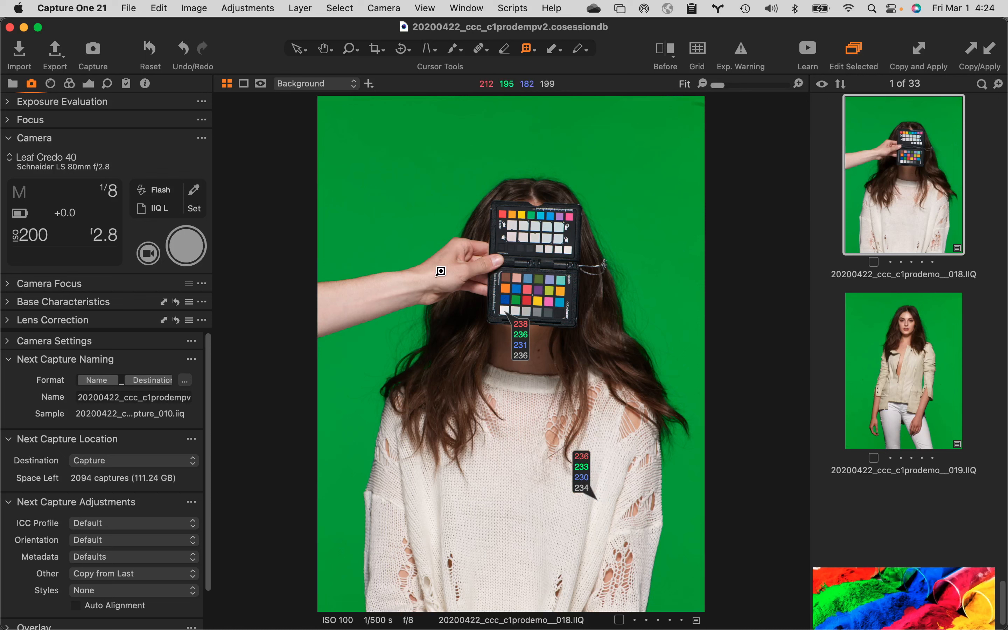
left_click(385, 285)
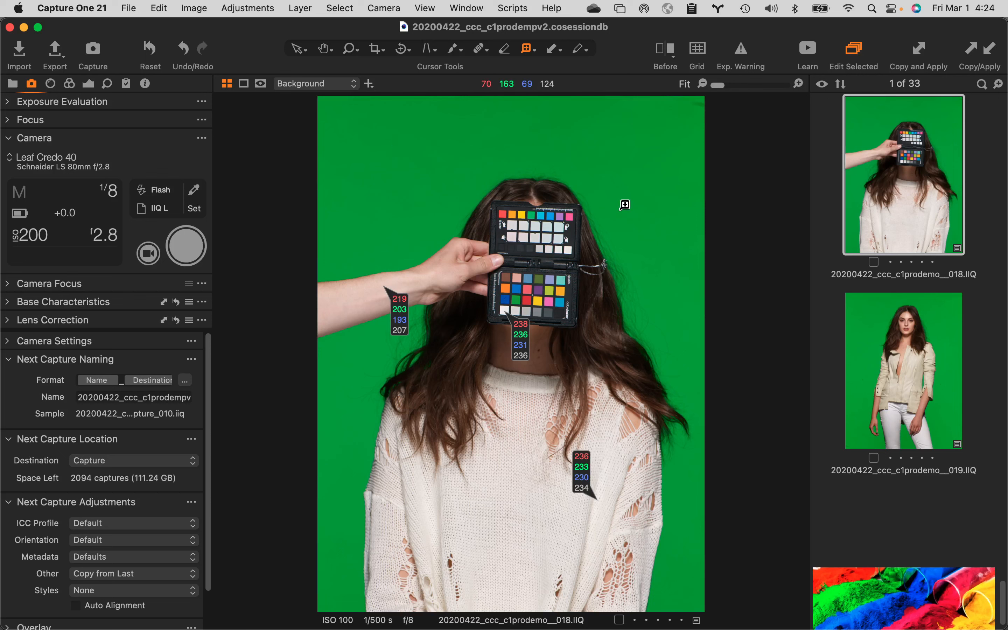
Step: Compare the color readouts on images 018 and 019
left_click(914, 361)
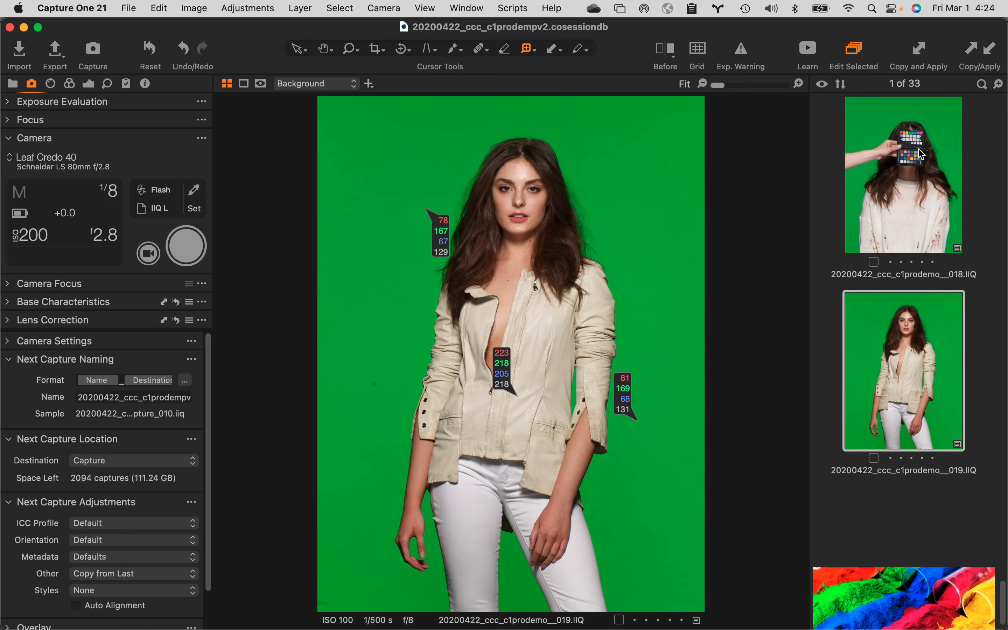
left_click(919, 158)
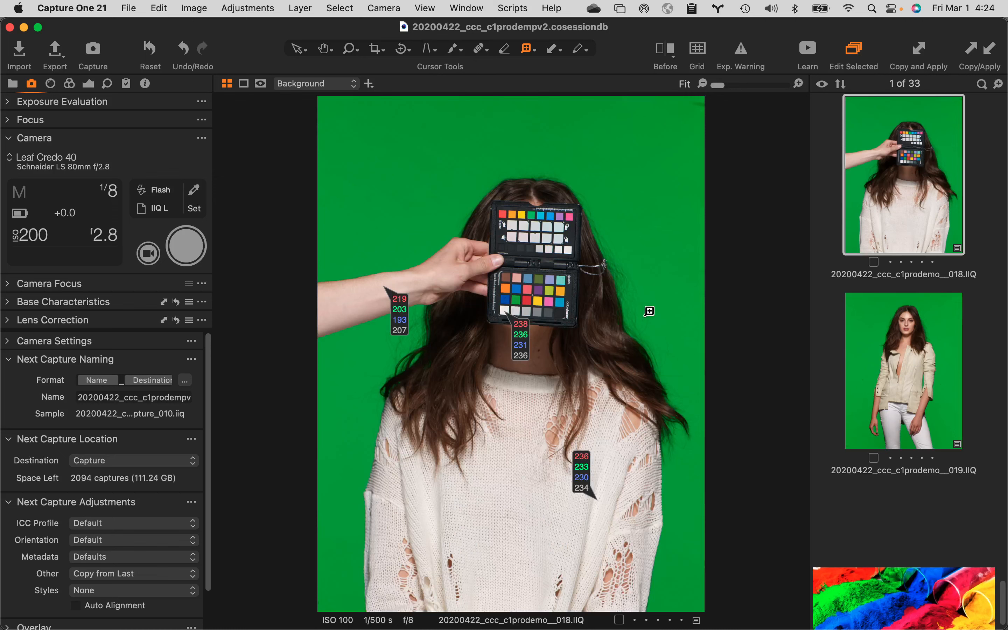
left_click(872, 332)
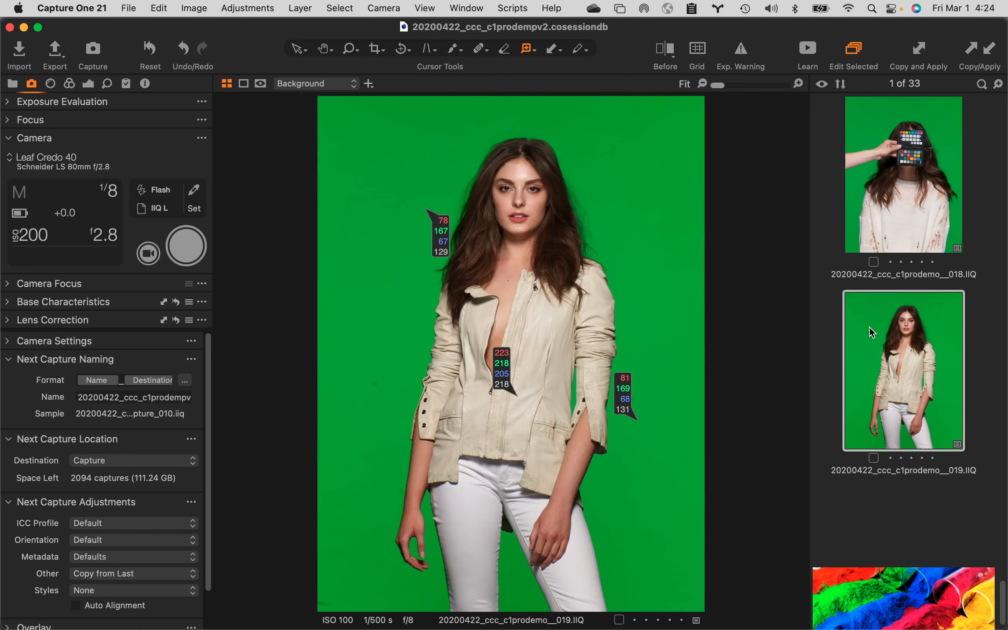
Step: Raise the Exposure of image 018 to 0.52
left_click(894, 222)
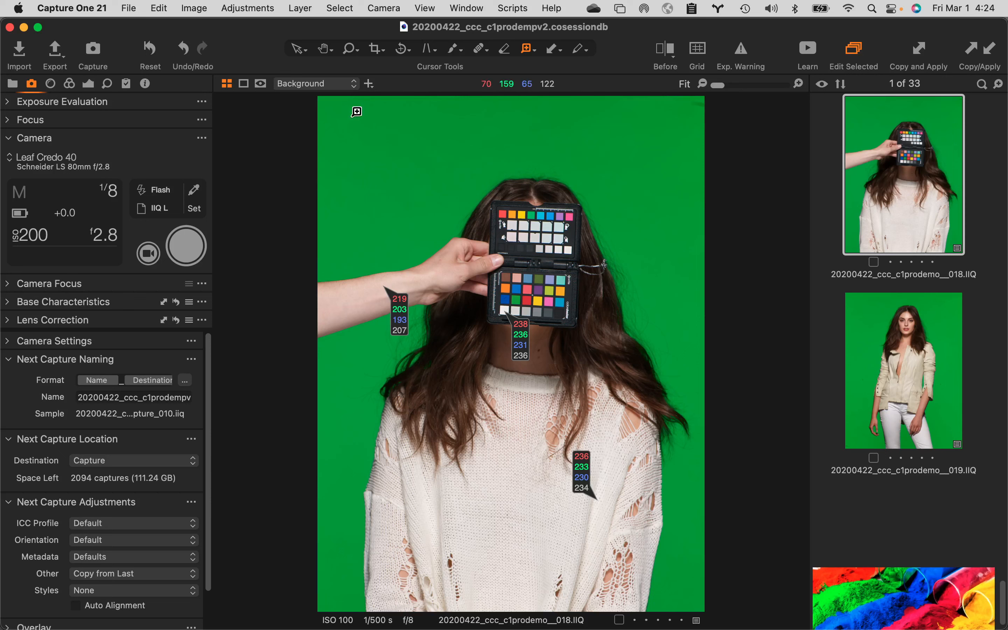
left_click(87, 84)
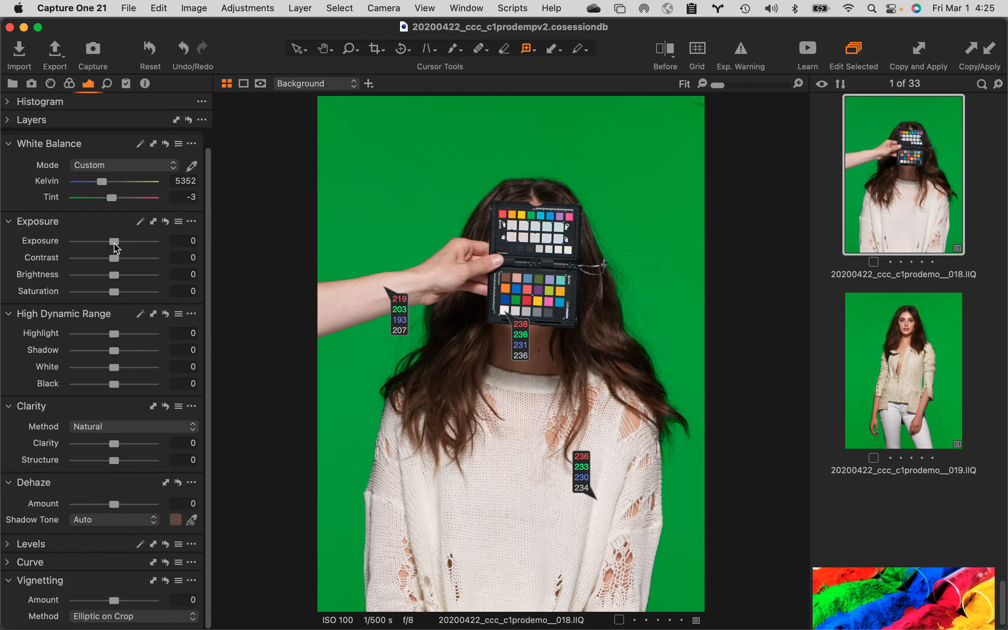
left_click_drag(115, 244, 120, 246)
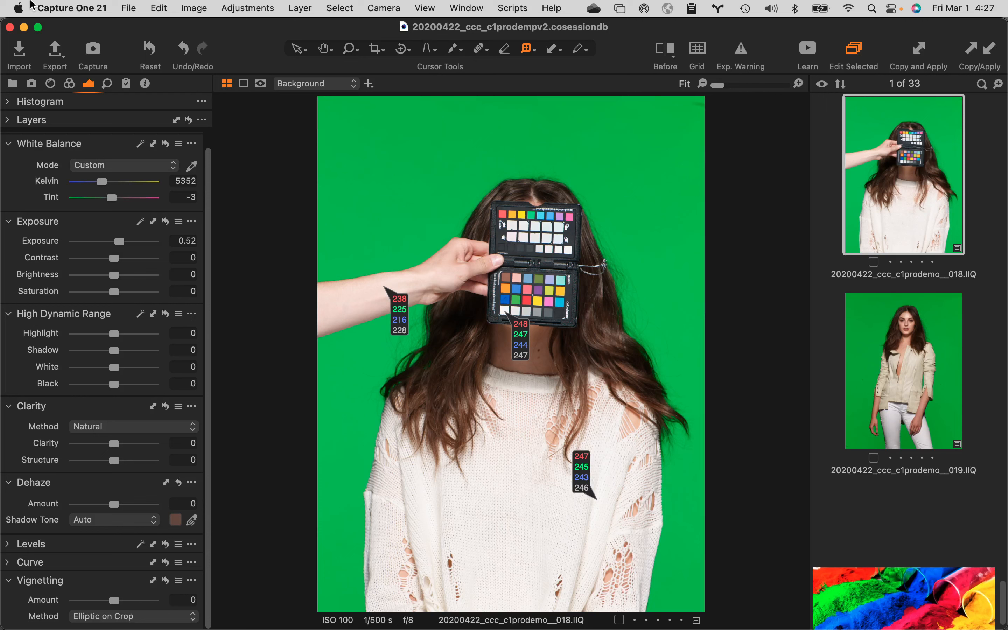
Step: Open the Exposure preferences and move the window aside to uncover more of image 018
left_click(62, 5)
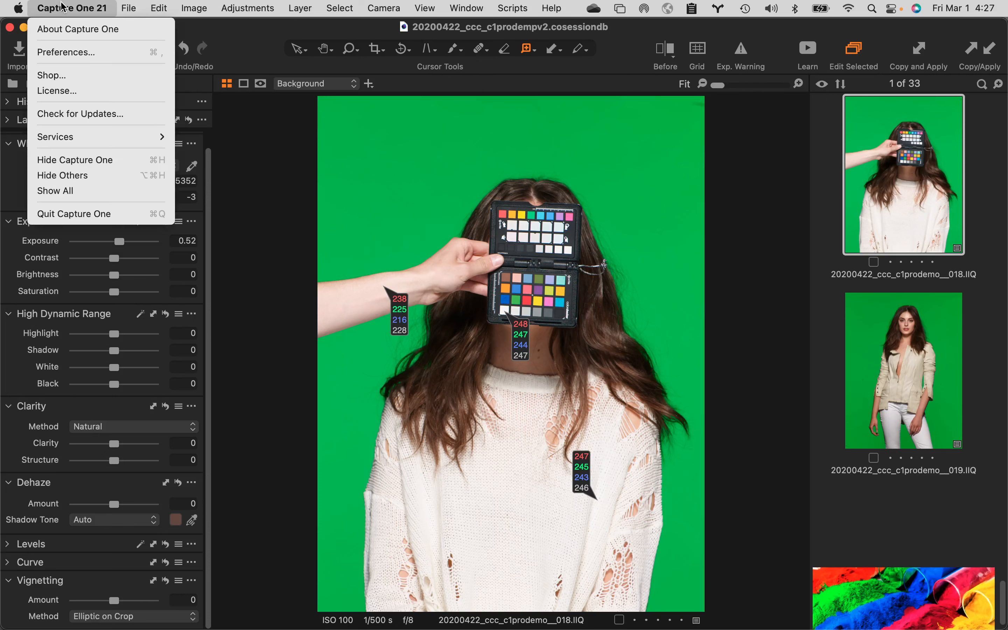
left_click(78, 56)
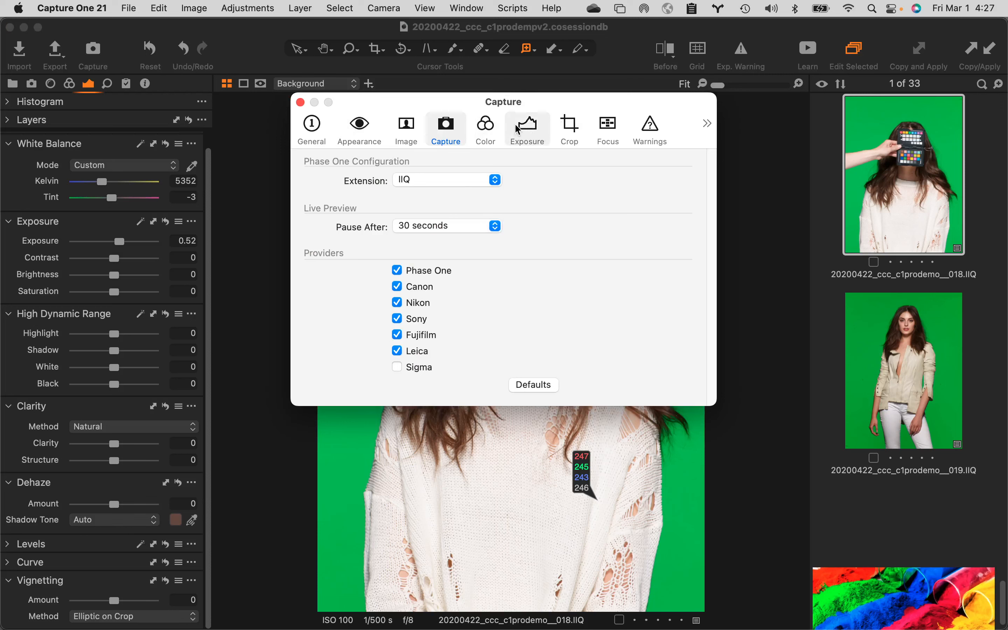
left_click(532, 127)
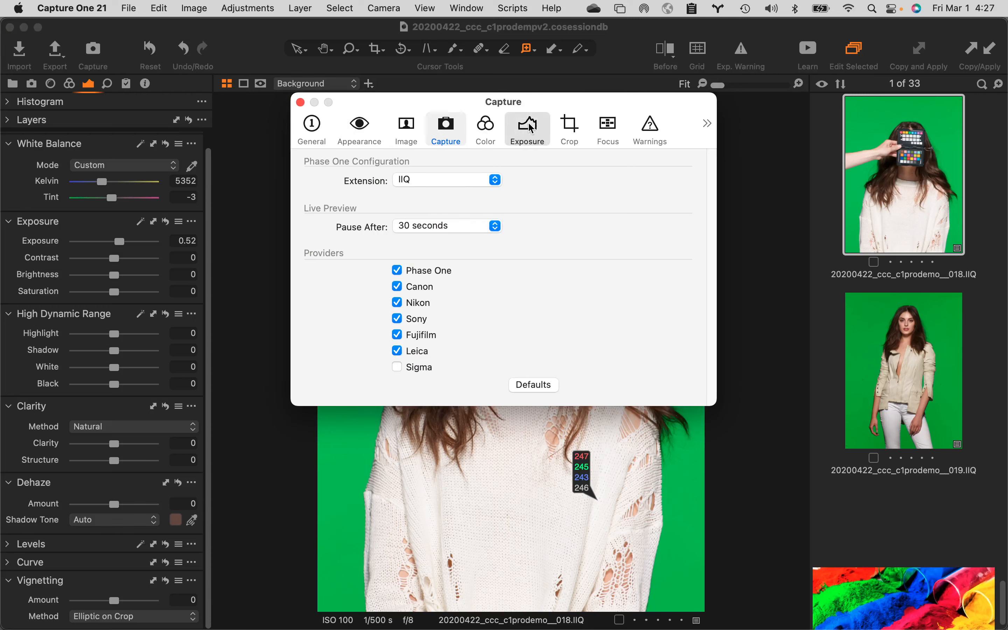
left_click_drag(545, 104, 734, 51)
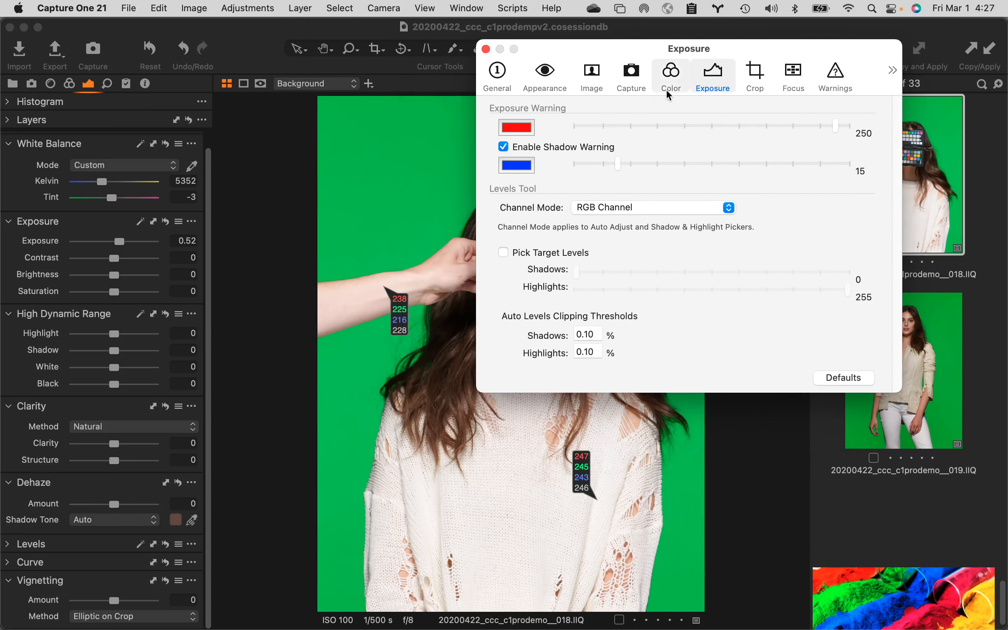
Step: Try toggling the shadow warning and shifting the highlight and shadow warning thresholds, including a shadow level of 0, and close the preferences
left_click(505, 147)
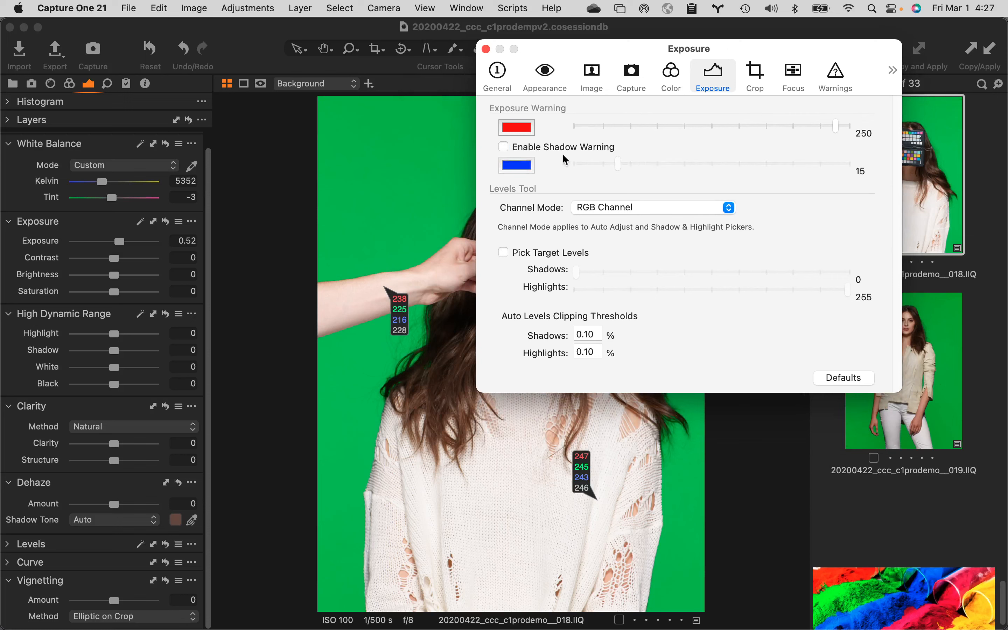
left_click(504, 147)
left_click_drag(622, 169, 576, 167)
left_click(505, 146)
left_click_drag(839, 129, 851, 127)
left_click_drag(851, 129, 838, 130)
left_click(504, 146)
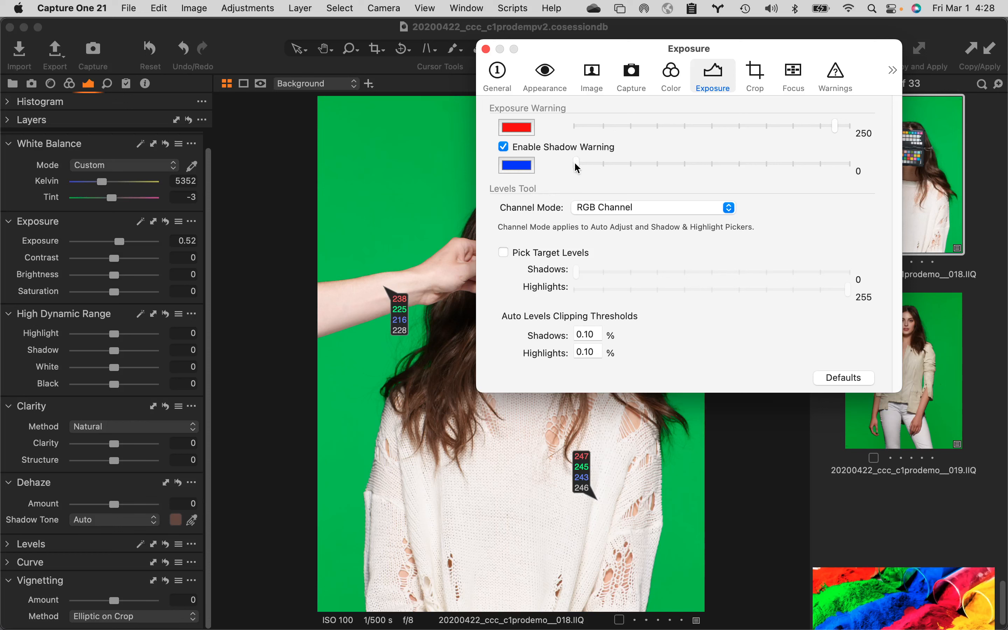
left_click_drag(575, 162, 617, 177)
left_click(487, 50)
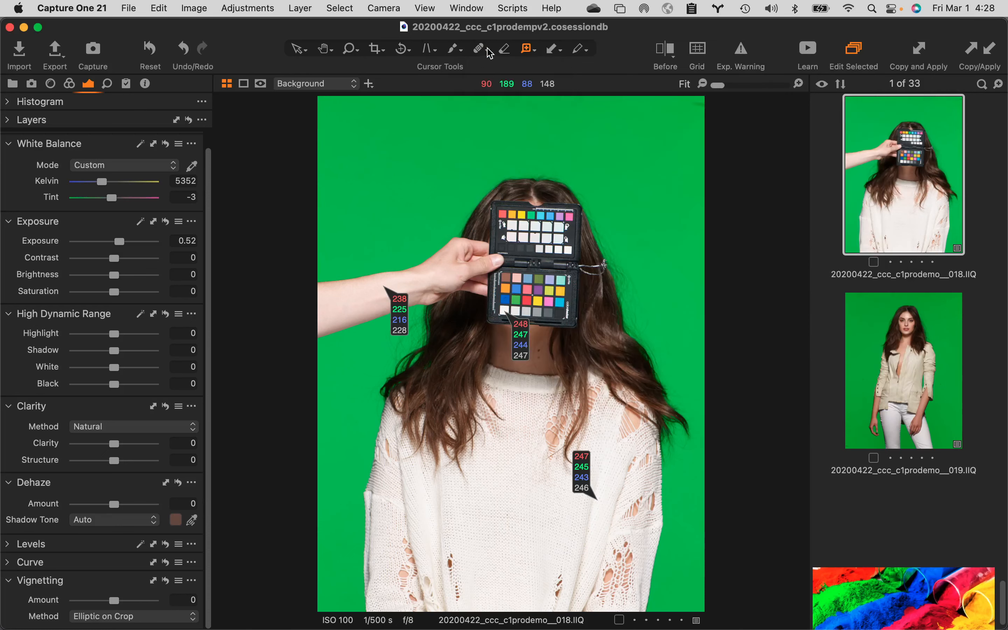
Step: Turn on the exposure warning and examine the sweater, color chart and hair of image 018 at 100%, plus image 019 for comparison
left_click(743, 53)
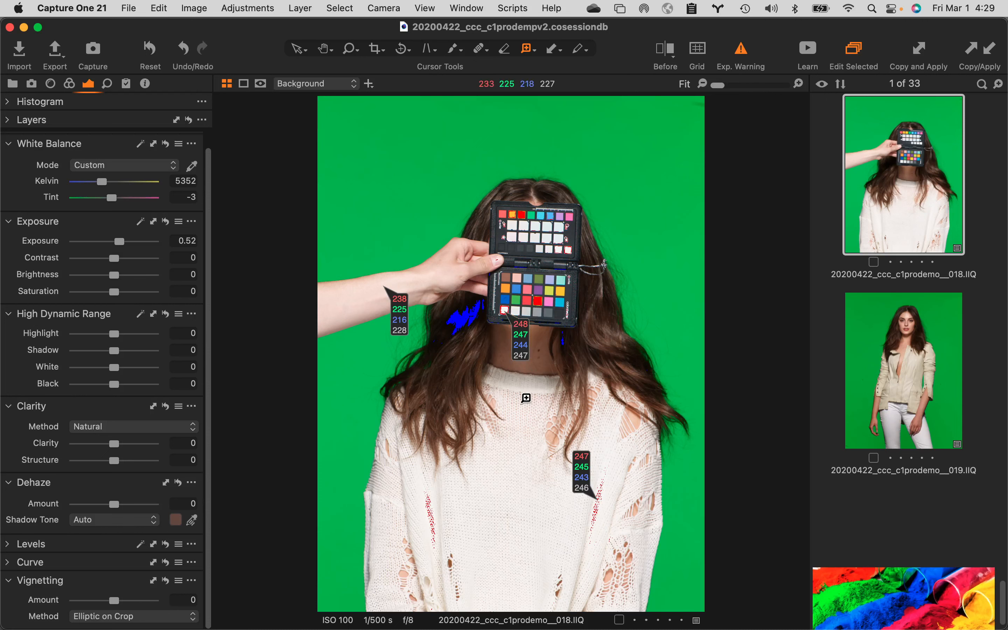
left_click(518, 424)
left_click_drag(519, 333, 381, 282)
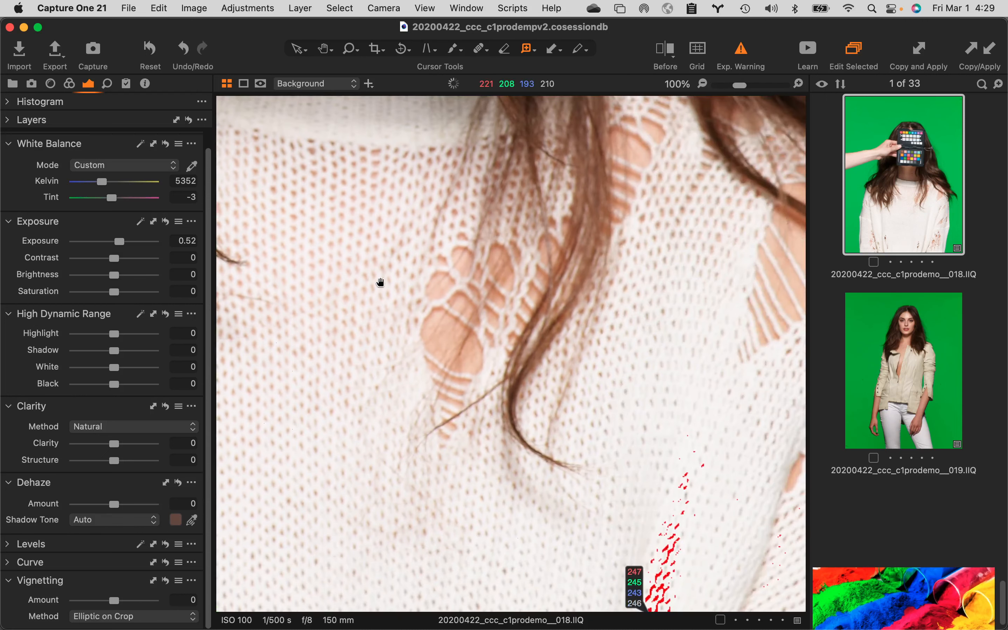
left_click_drag(577, 525, 450, 254)
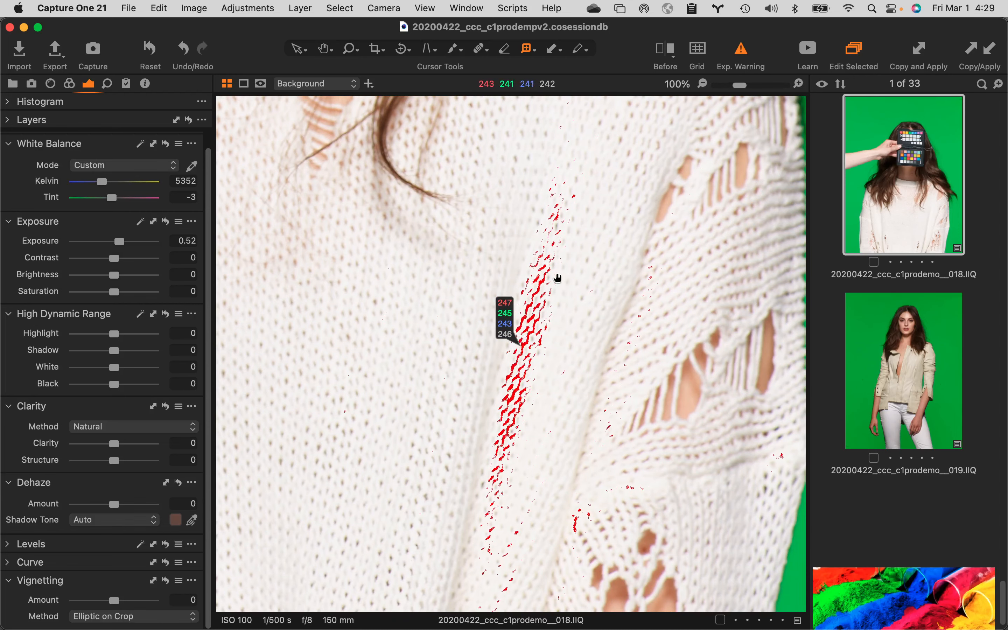
left_click_drag(401, 223, 638, 409)
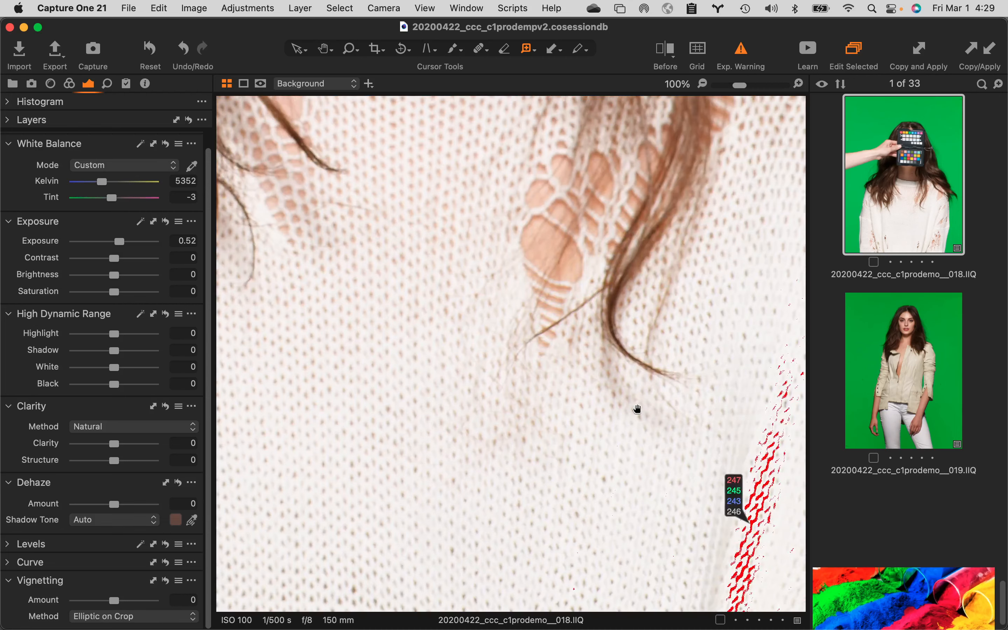
scroll(638, 409, "up", 15)
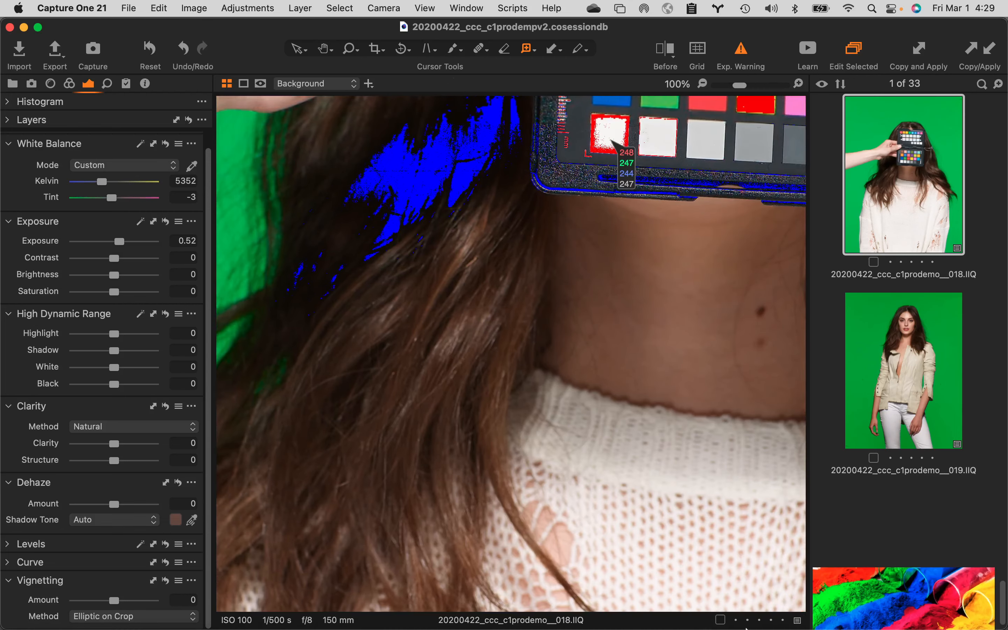
scroll(666, 377, "left", 2)
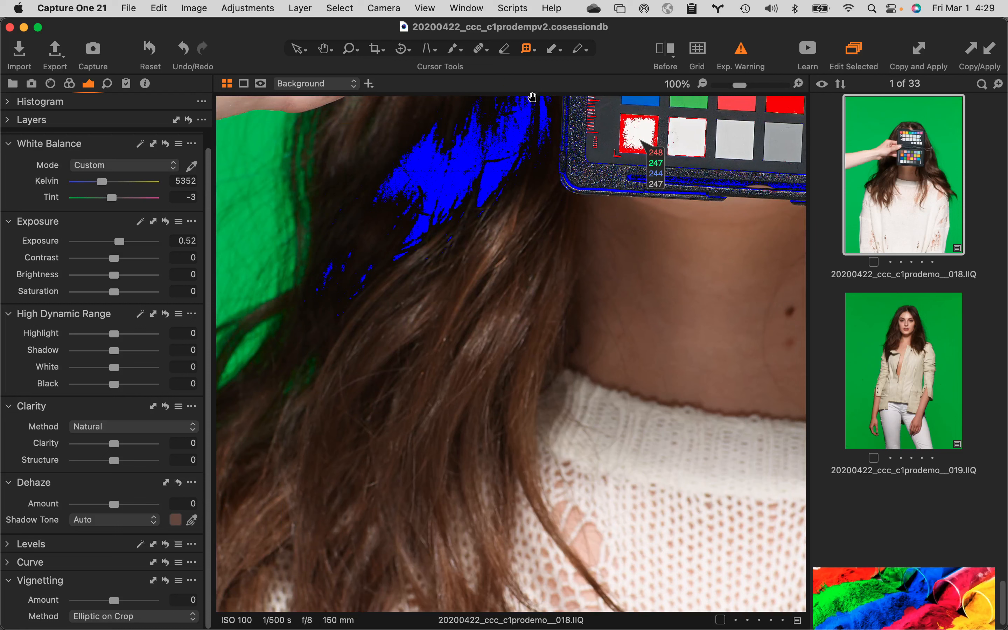
left_click_drag(452, 164, 401, 355)
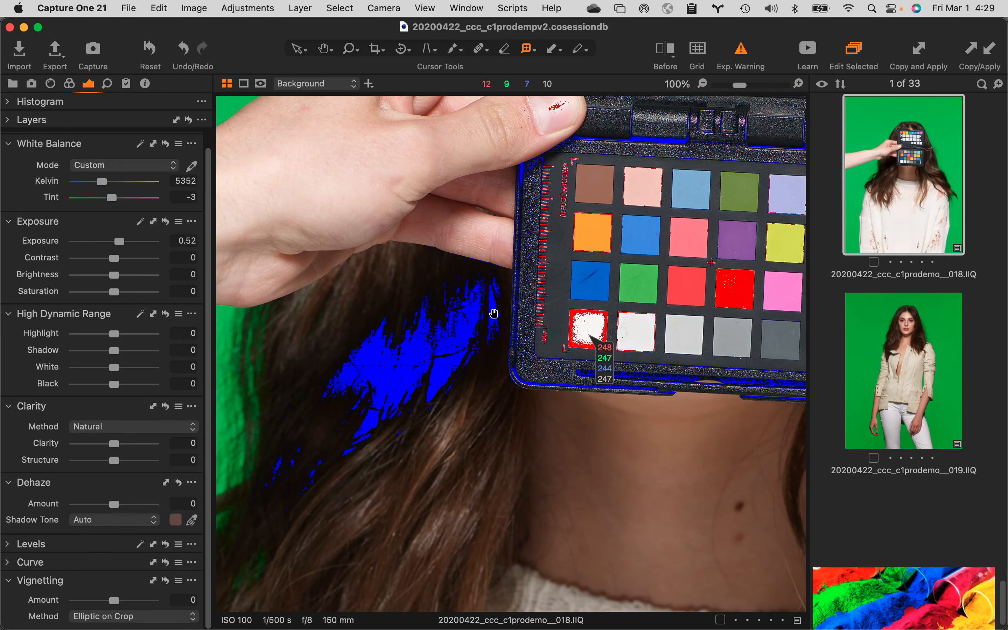
left_click_drag(480, 300, 804, 311)
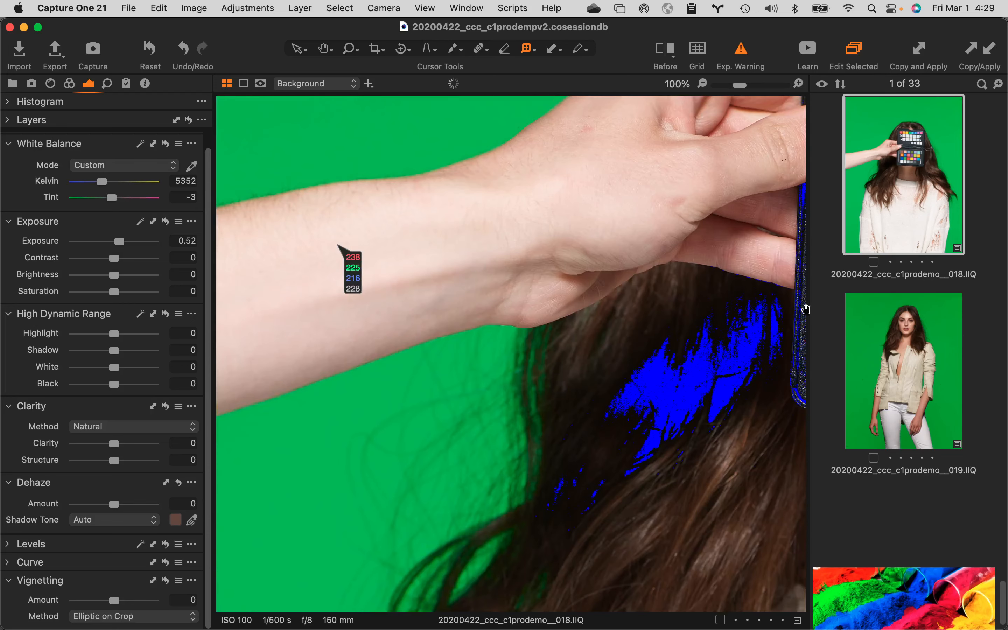
left_click(906, 367)
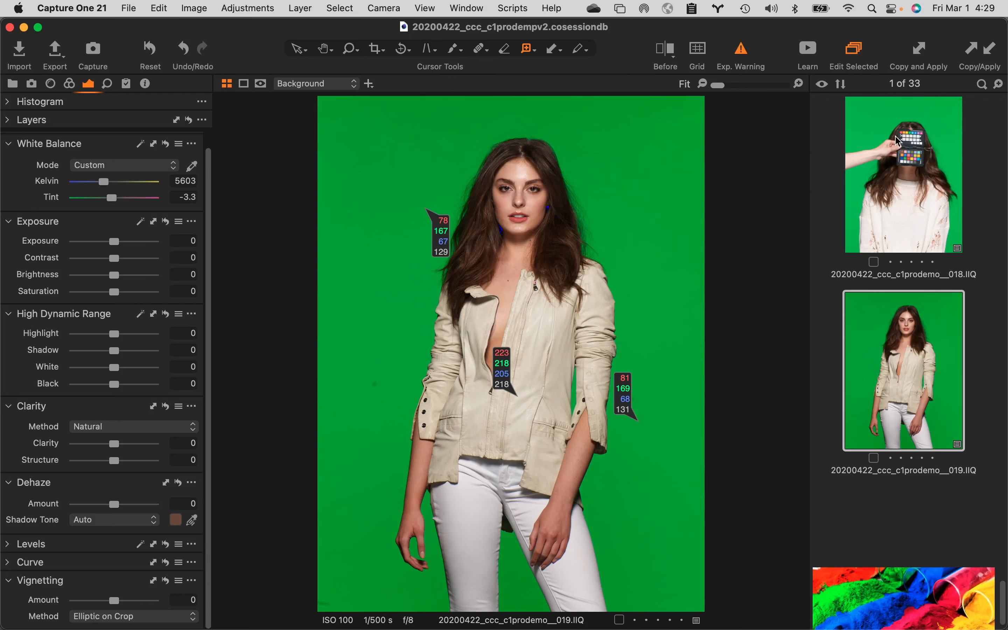
Step: Try an Exposure of 1.31 on image 018 and compare the sweater with the exposure warning on and off
left_click(896, 195)
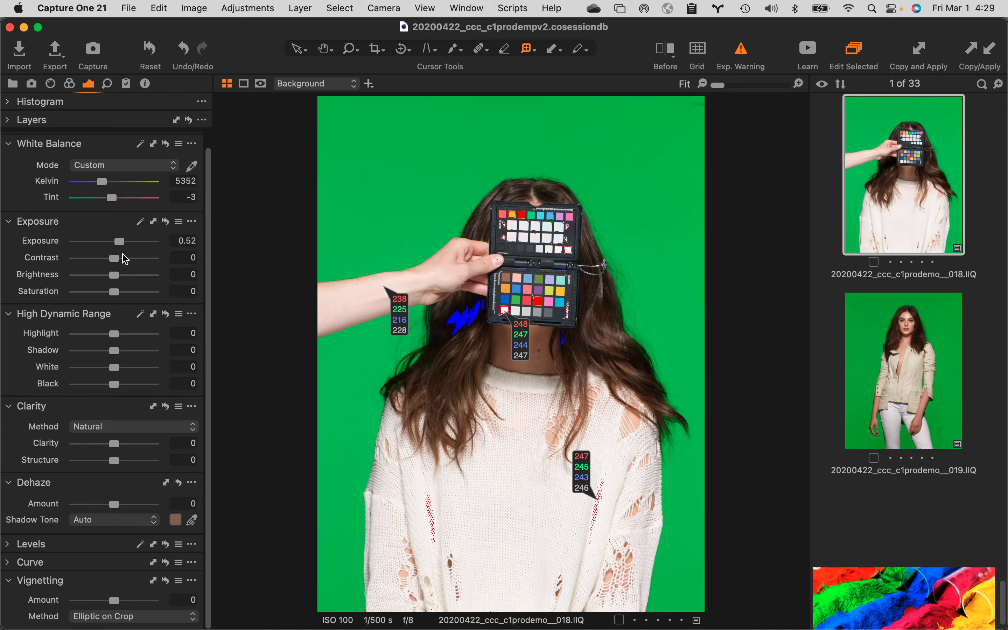
left_click_drag(121, 248, 129, 247)
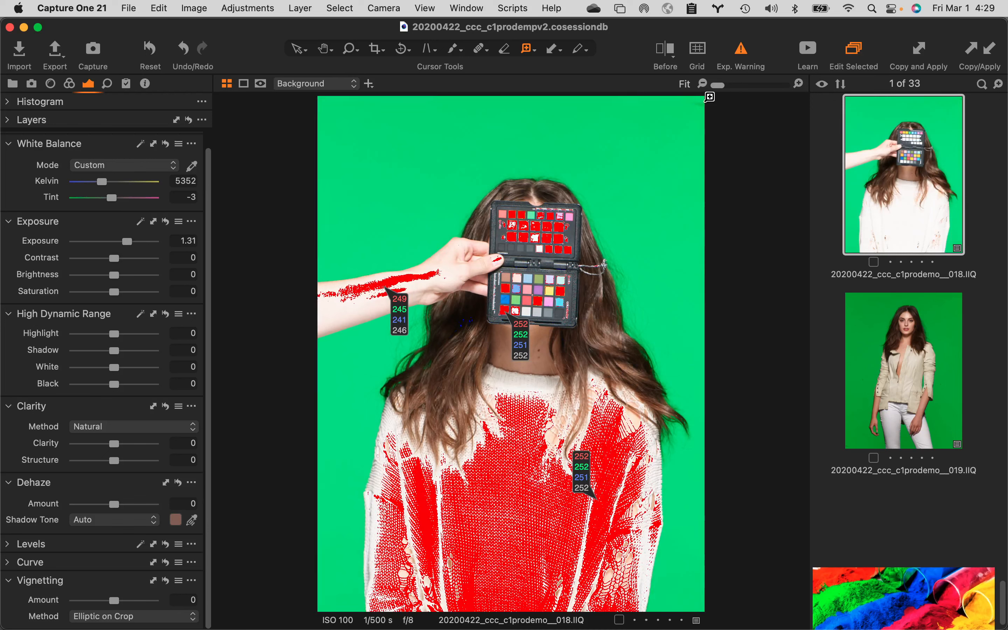
left_click(740, 51)
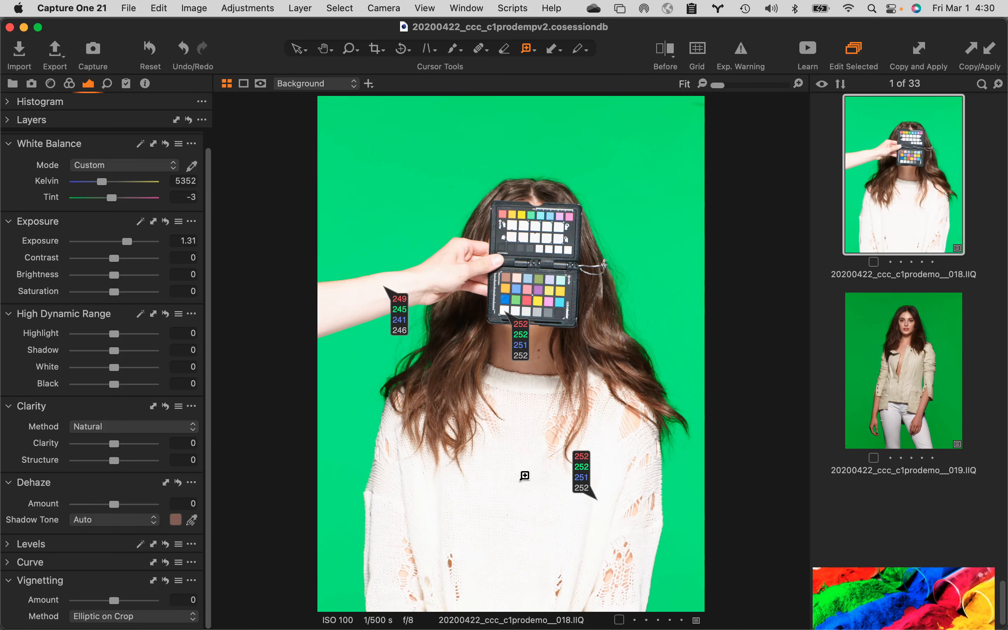
left_click(511, 481)
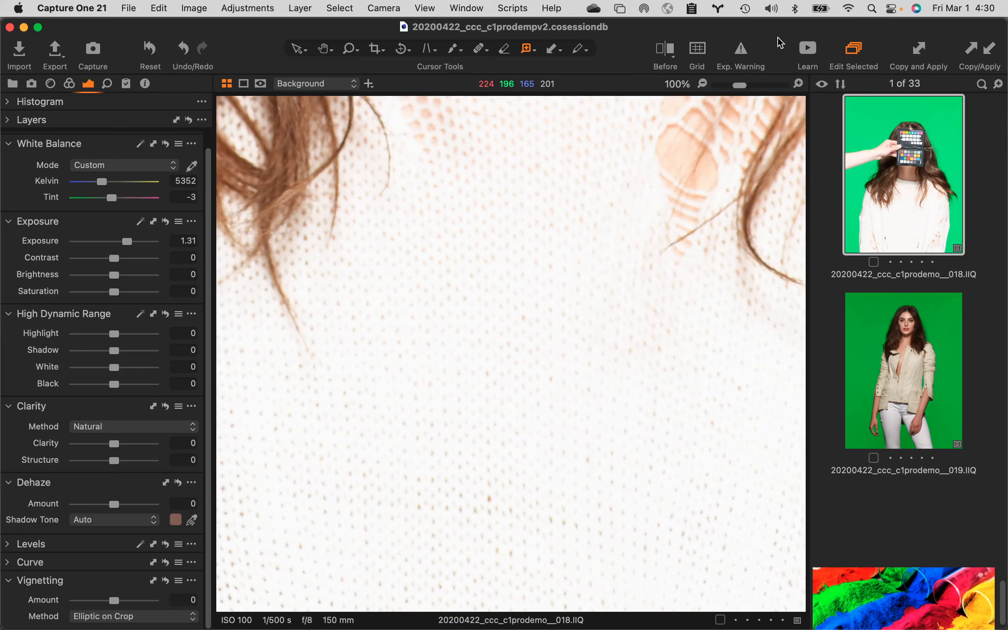
left_click(744, 53)
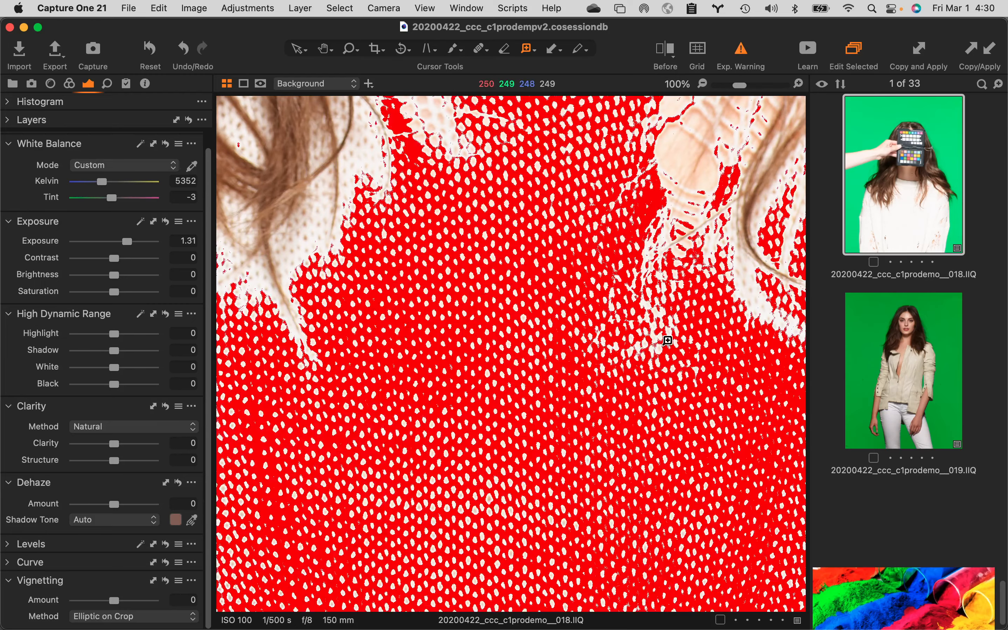
left_click(741, 55)
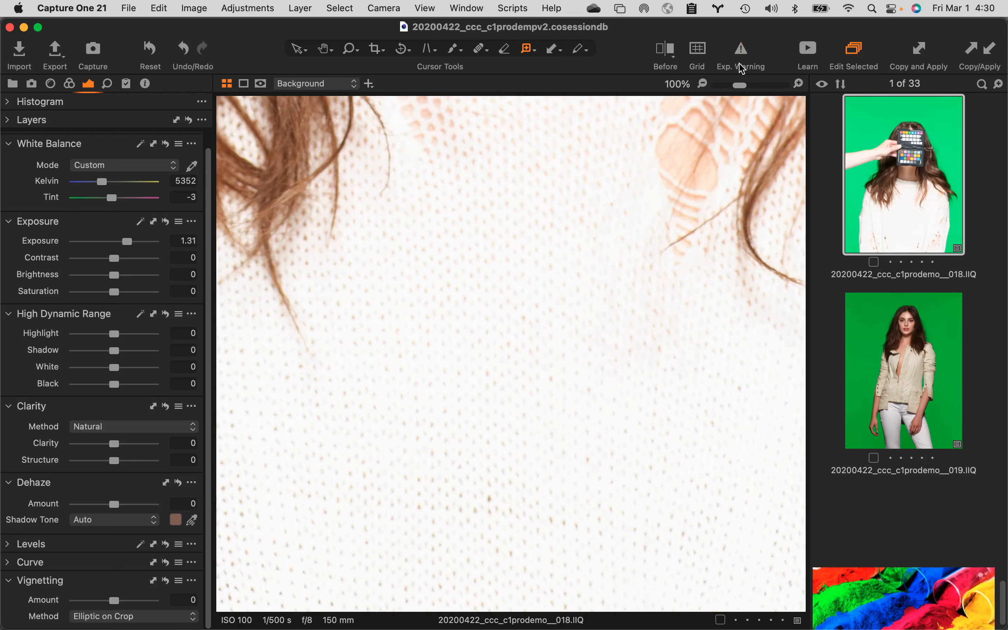
Step: Reset the Exposure of image 018, raise it to 0.54, and check the color chart at 100% with the exposure warning on
double_click(128, 242)
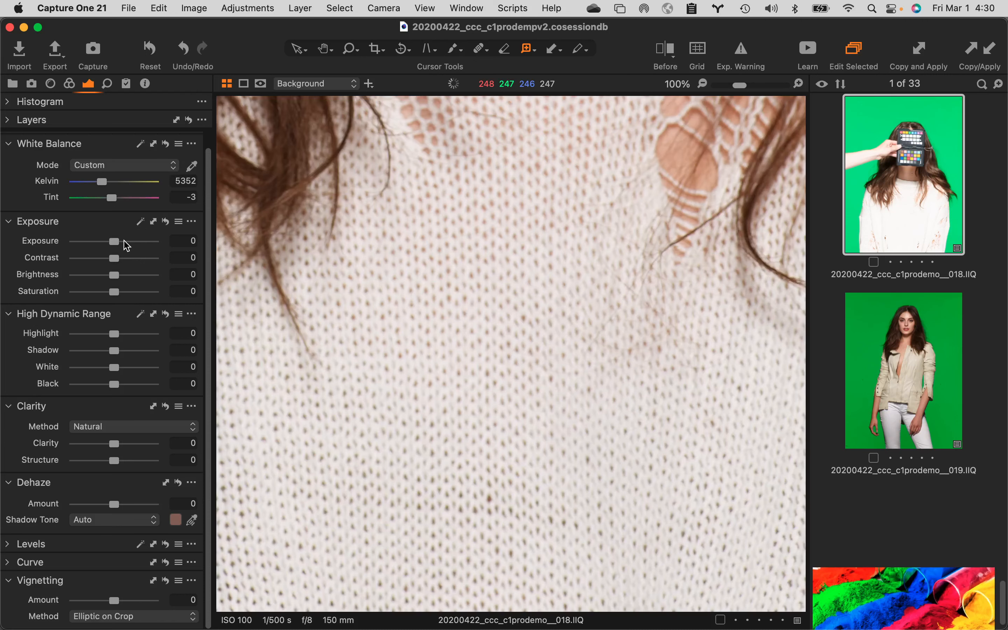
left_click(531, 355)
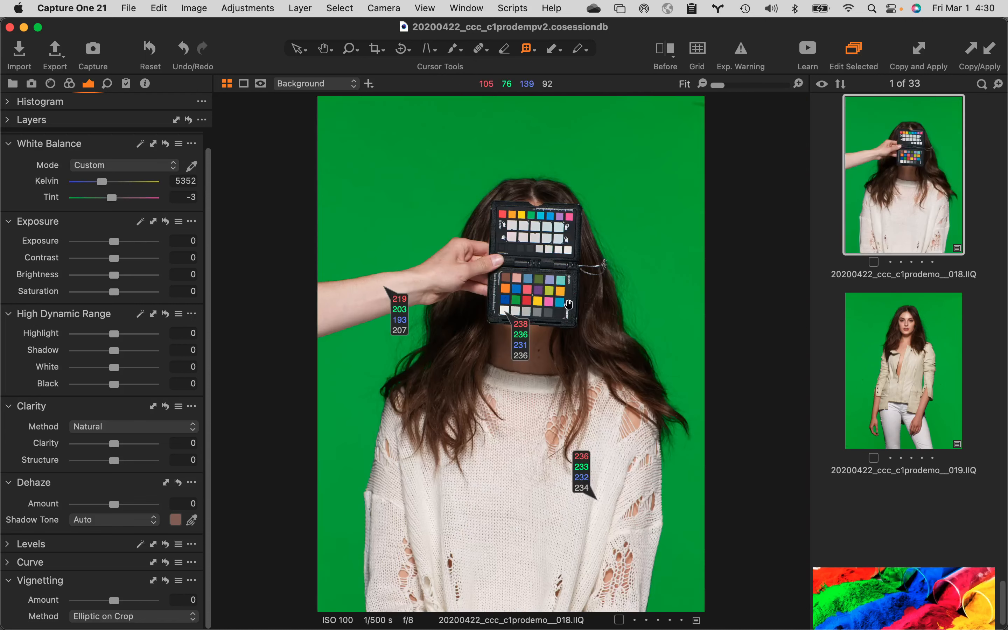
left_click(502, 315)
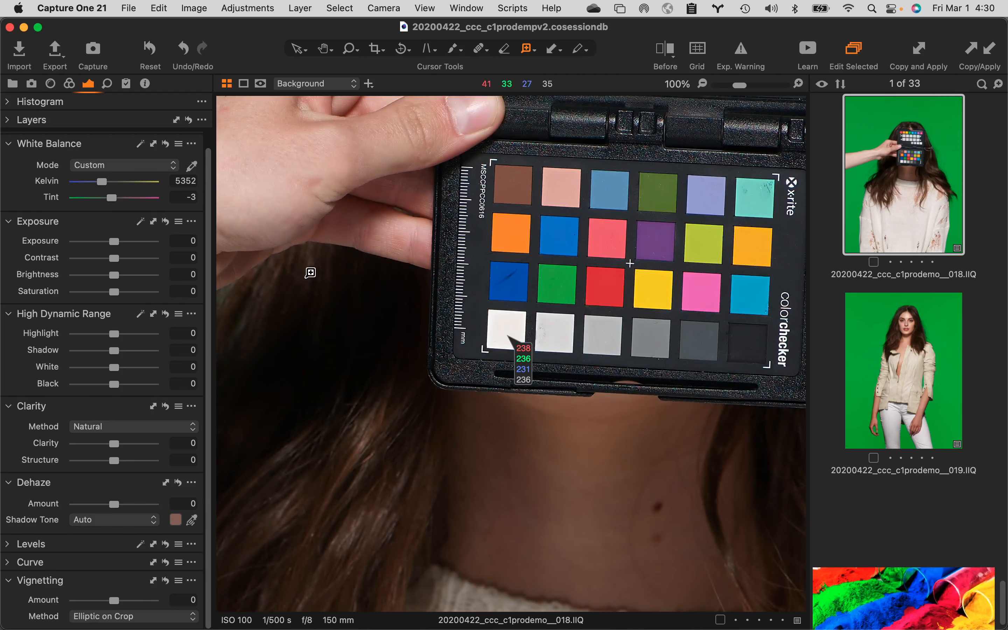
left_click_drag(116, 244, 120, 243)
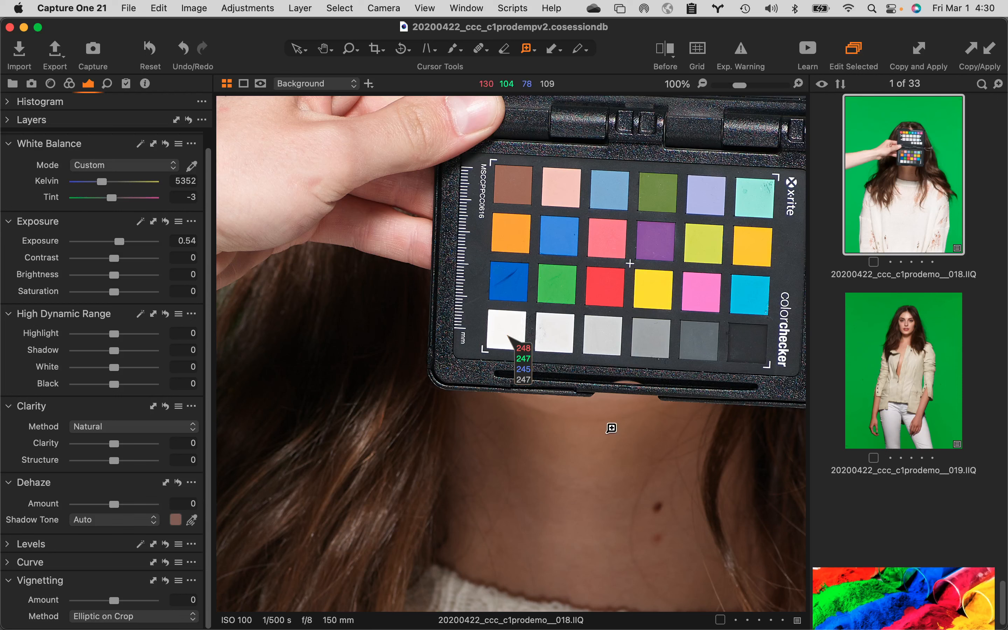
left_click(741, 50)
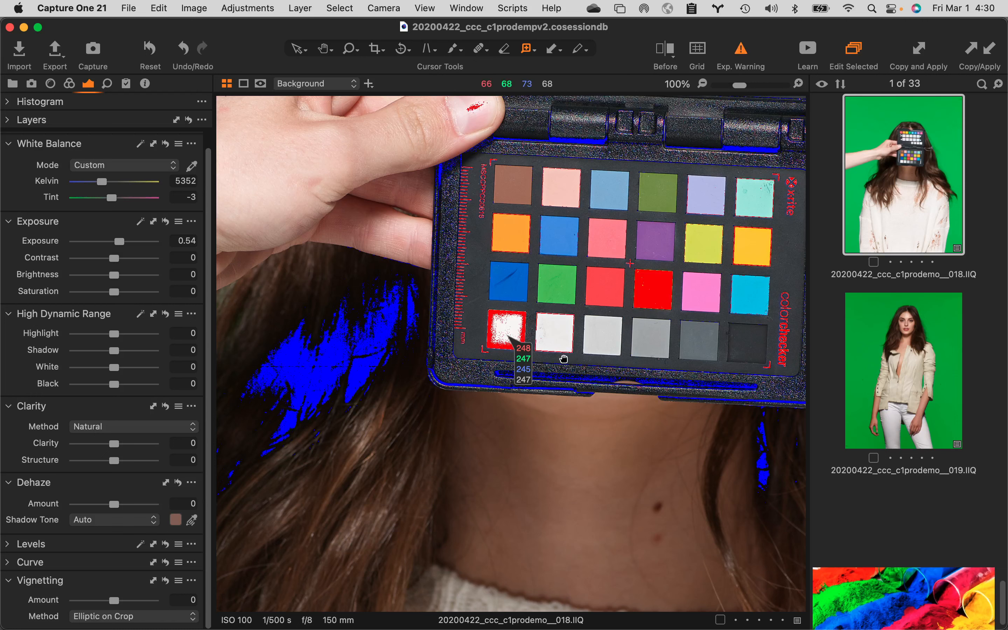
double_click(563, 359)
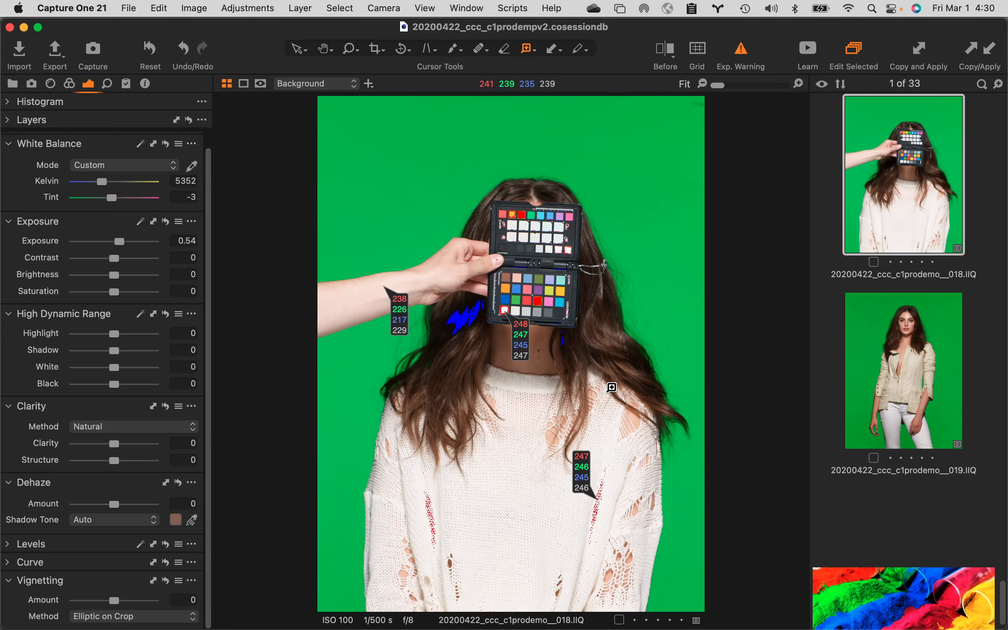
Step: Select image 019 and replace the toolbar's items with the default set through toolbar customization
left_click(908, 332)
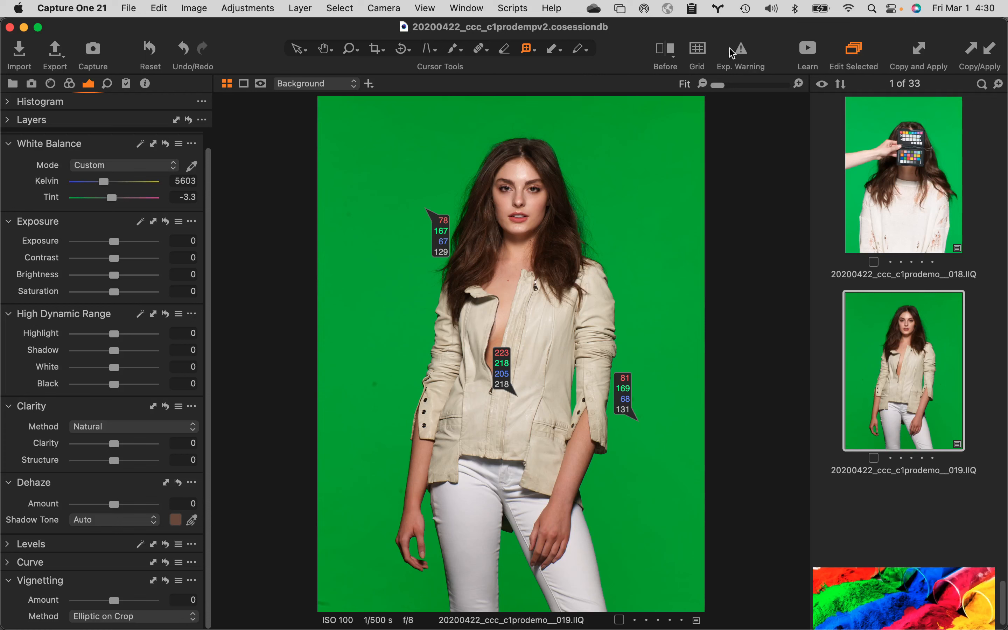
right_click(635, 42)
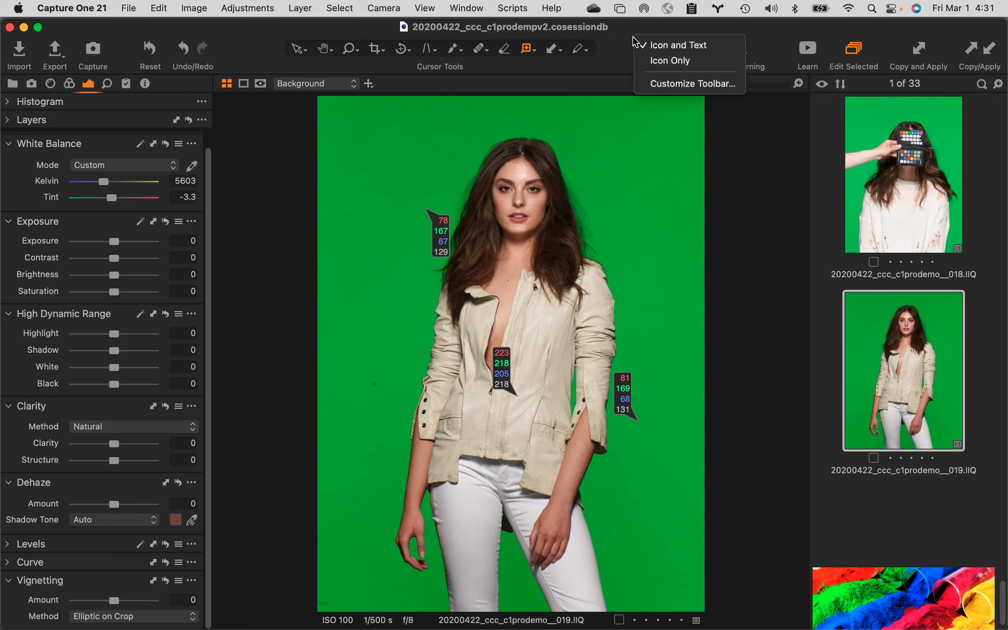
left_click(684, 87)
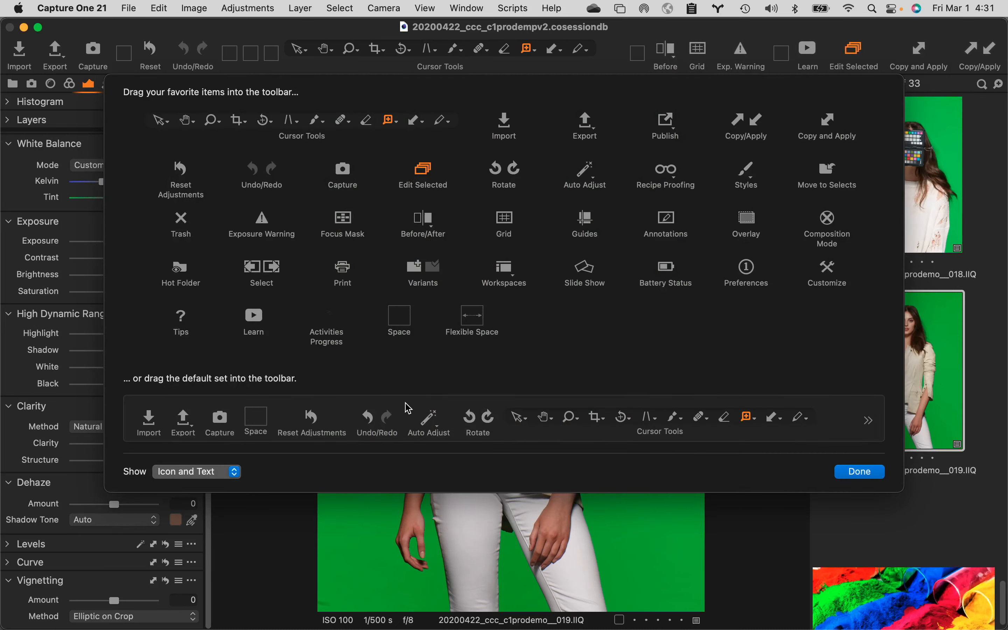
left_click_drag(412, 414, 665, 45)
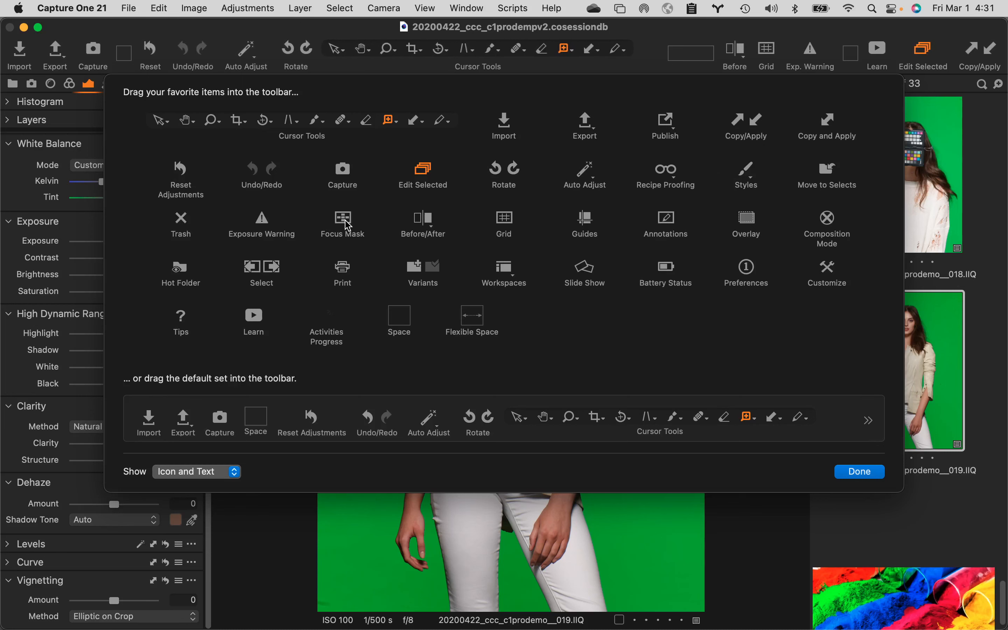
Step: Remove the flexible space beside Cursor Tools, add Focus Mask in its place, and finish customizing the toolbar
left_click_drag(700, 54, 669, 92)
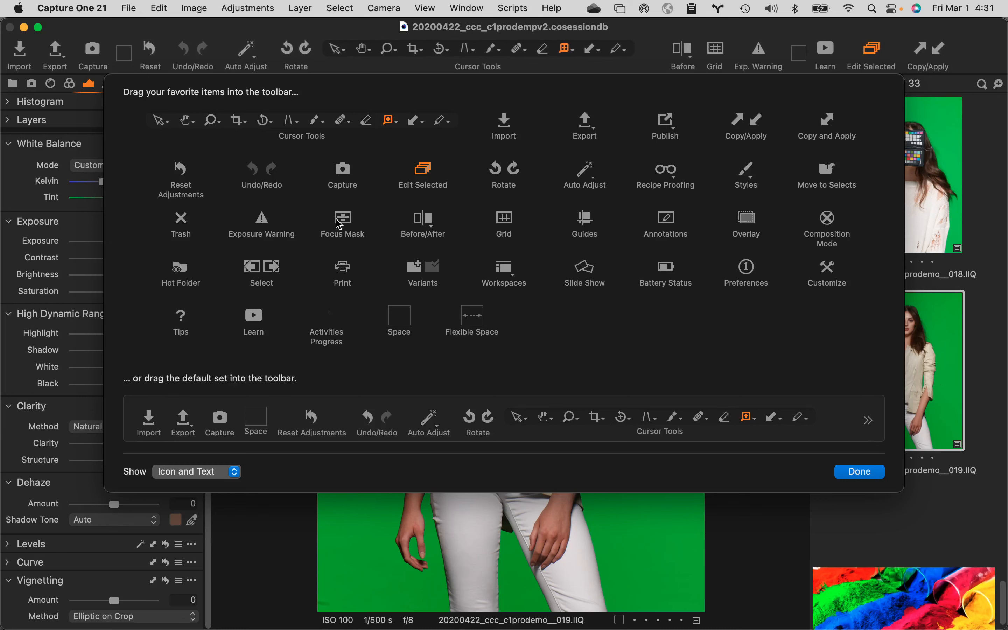
left_click_drag(340, 225, 664, 46)
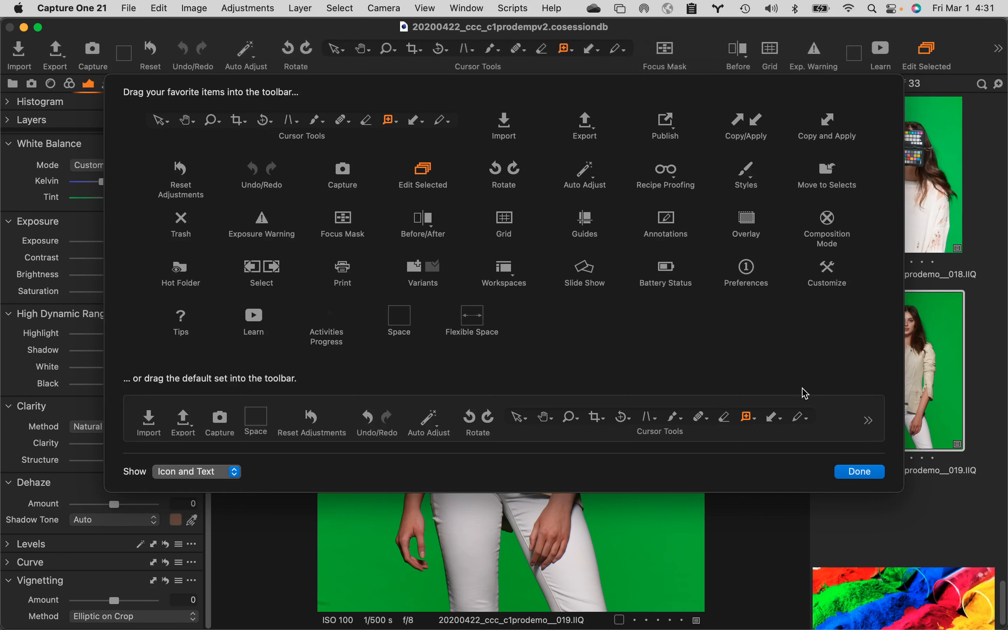
left_click(860, 471)
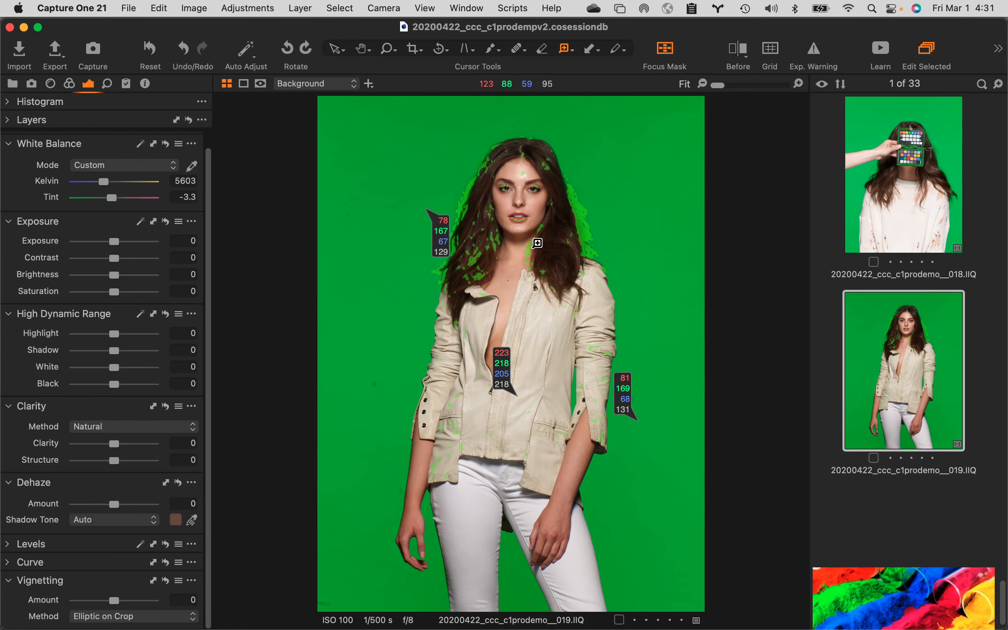
Step: Inspect the focus mask on the model's face at 100% and restore the Focus Mask preferences to their defaults
double_click(526, 228)
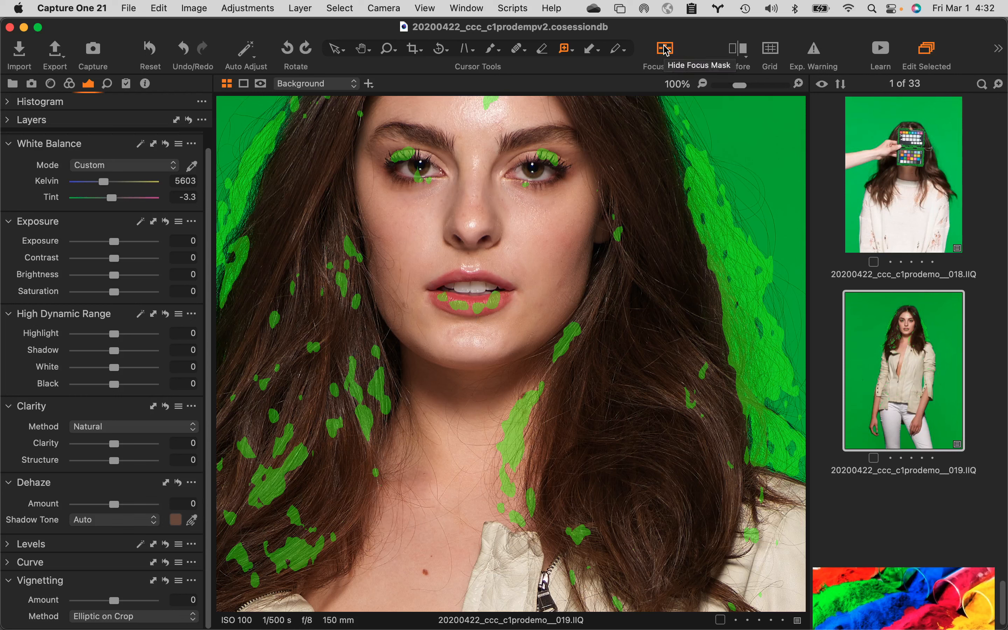
left_click(70, 8)
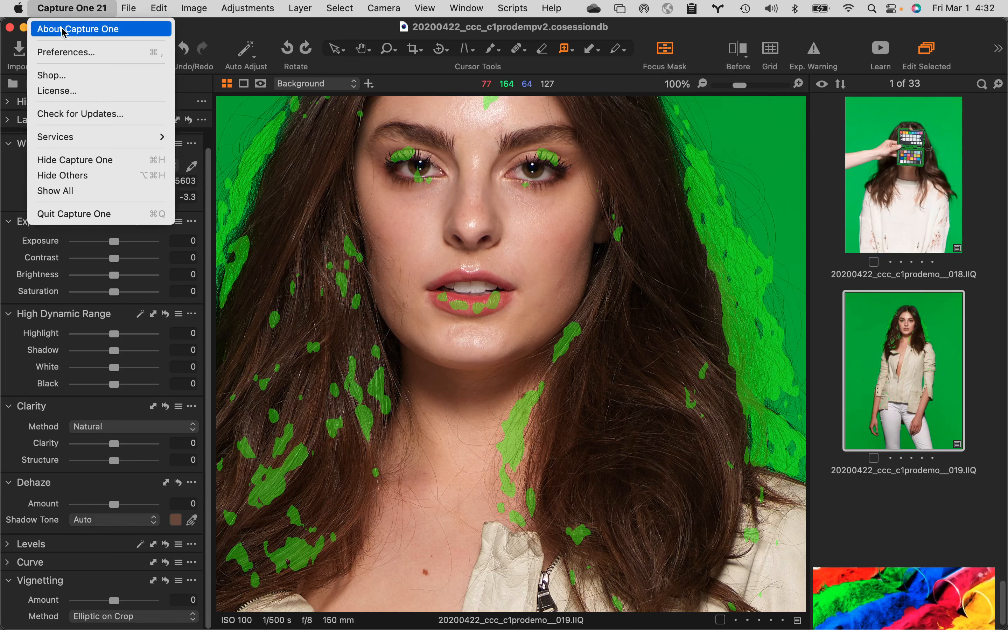
left_click(67, 52)
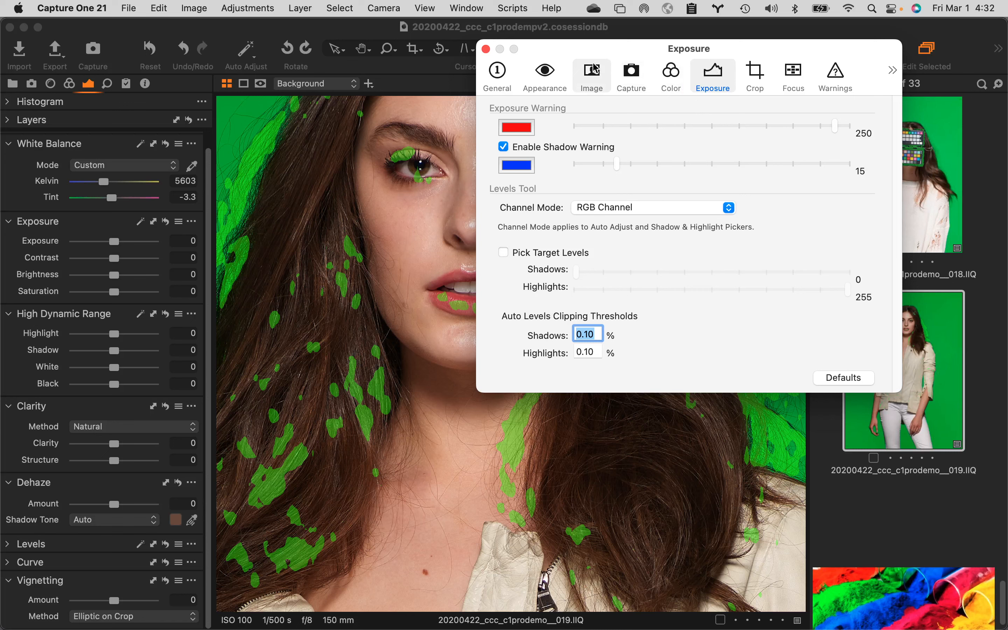
left_click(791, 70)
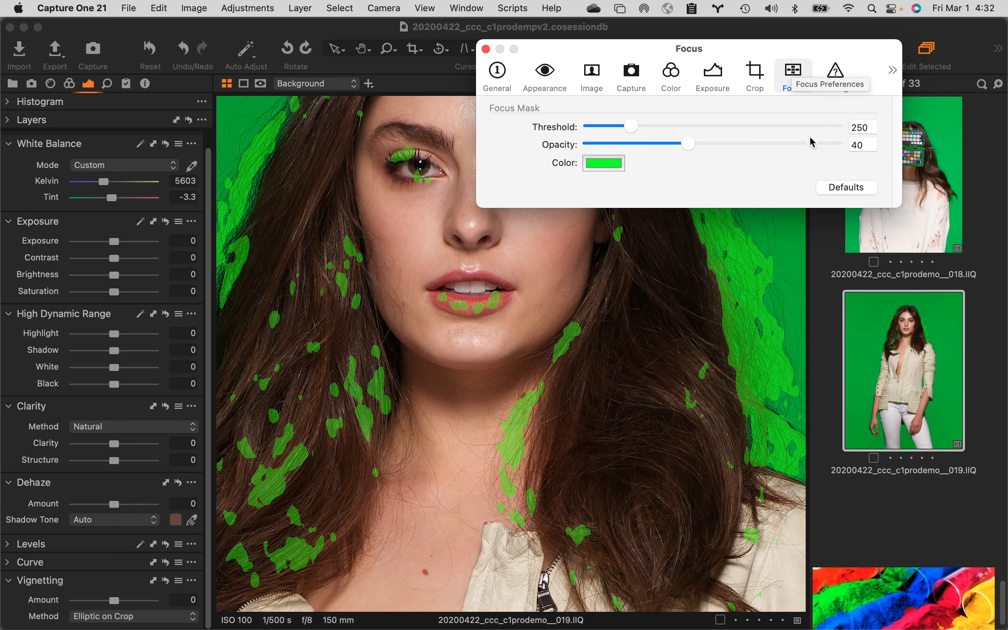
left_click(850, 190)
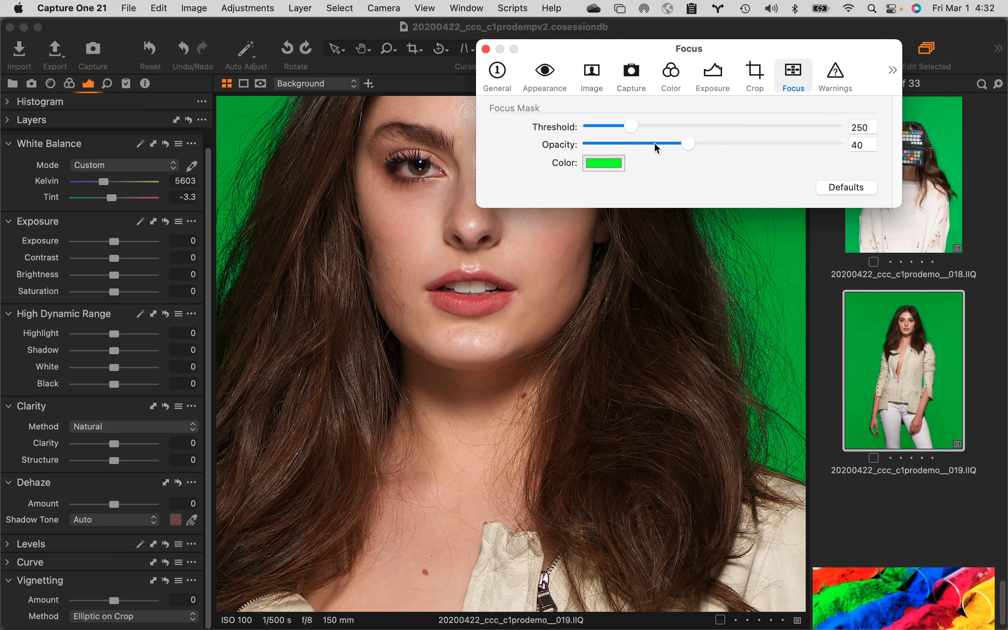
left_click(485, 50)
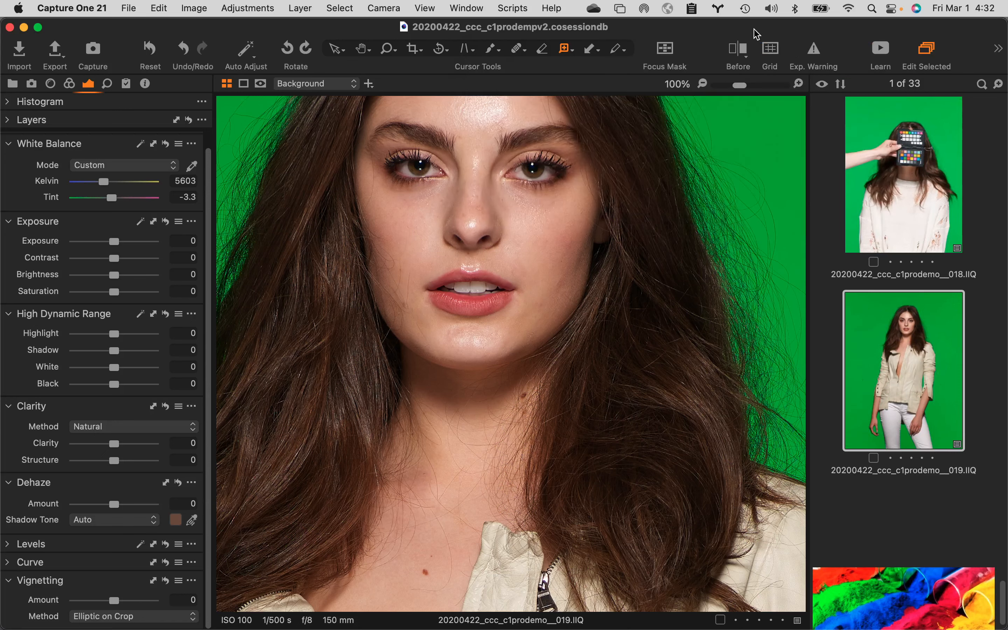
Step: Show the focus mask on image 019 to check the sharp areas around the face, and hide it again
left_click(664, 51)
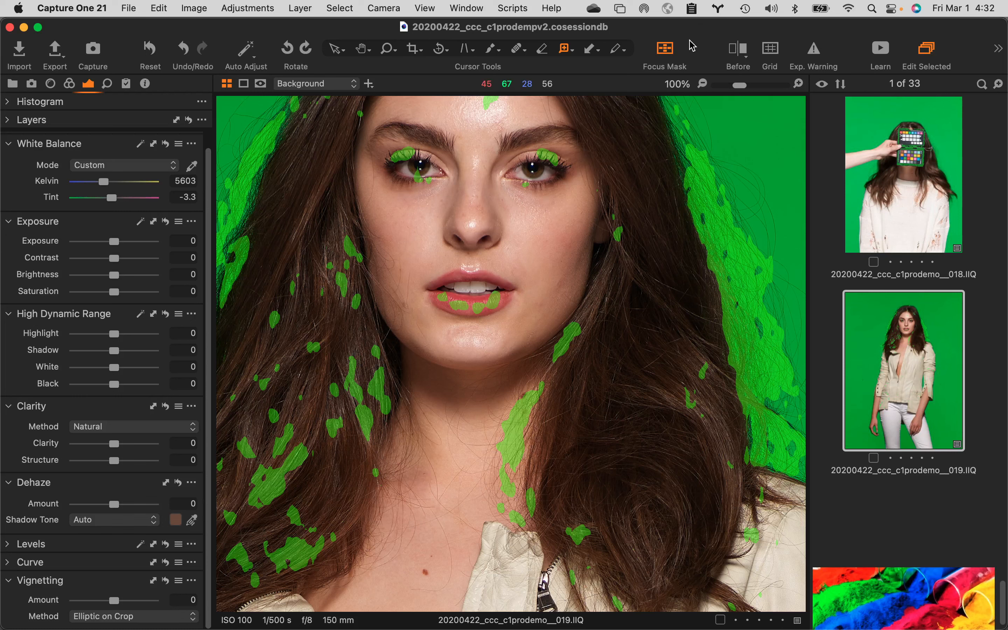
left_click(664, 50)
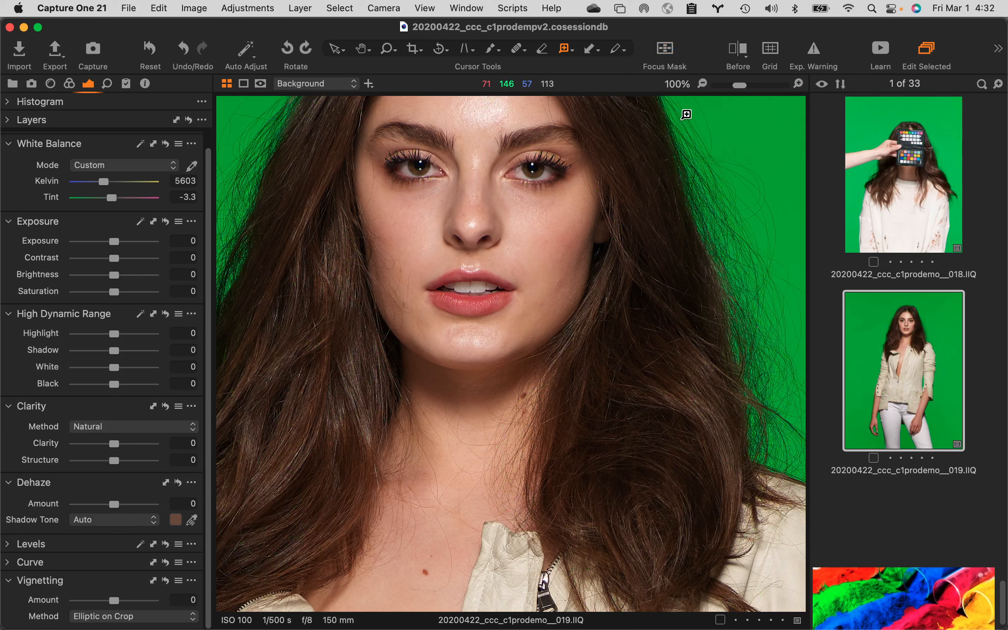
scroll(87, 514, "down", 1)
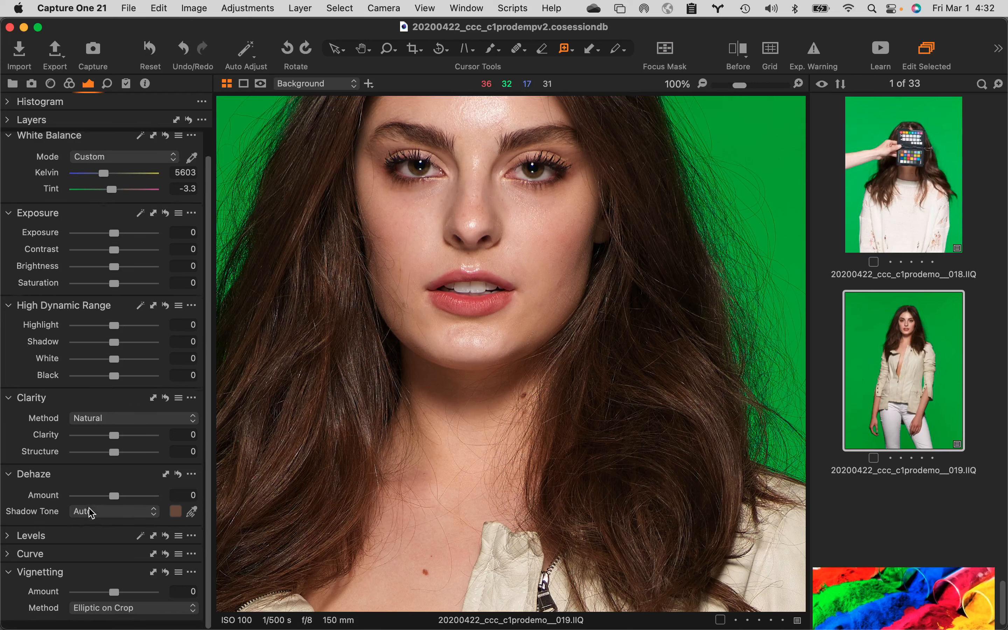
scroll(91, 514, "up", 3)
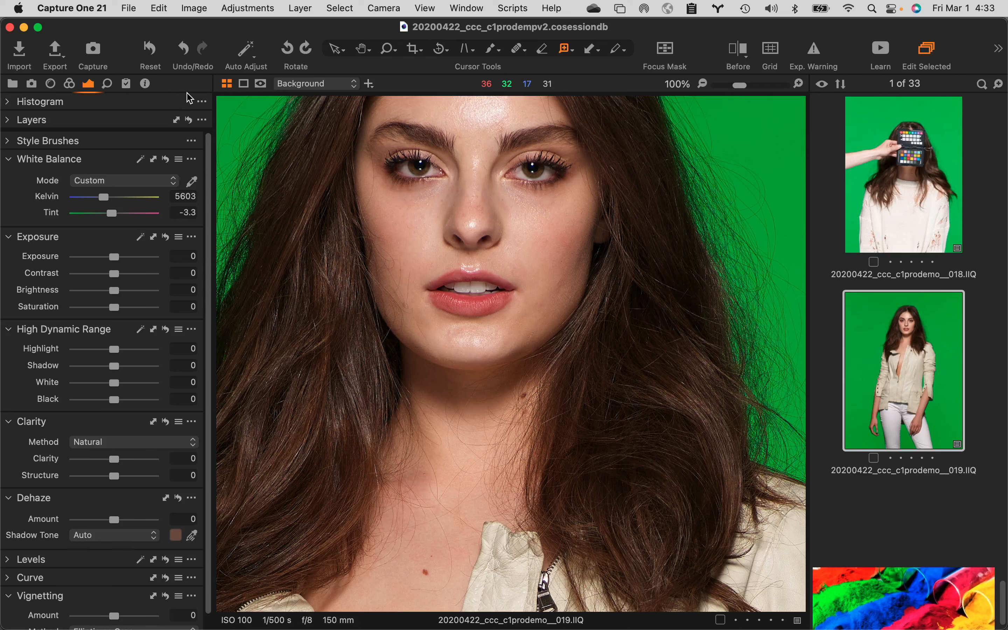
mouse_move(341, 621)
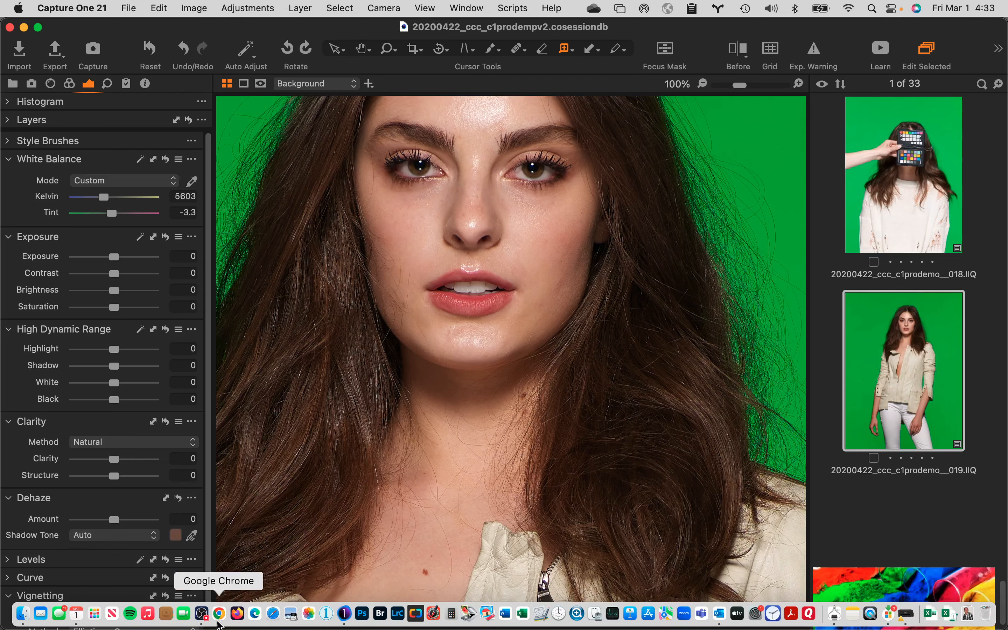
left_click(202, 613)
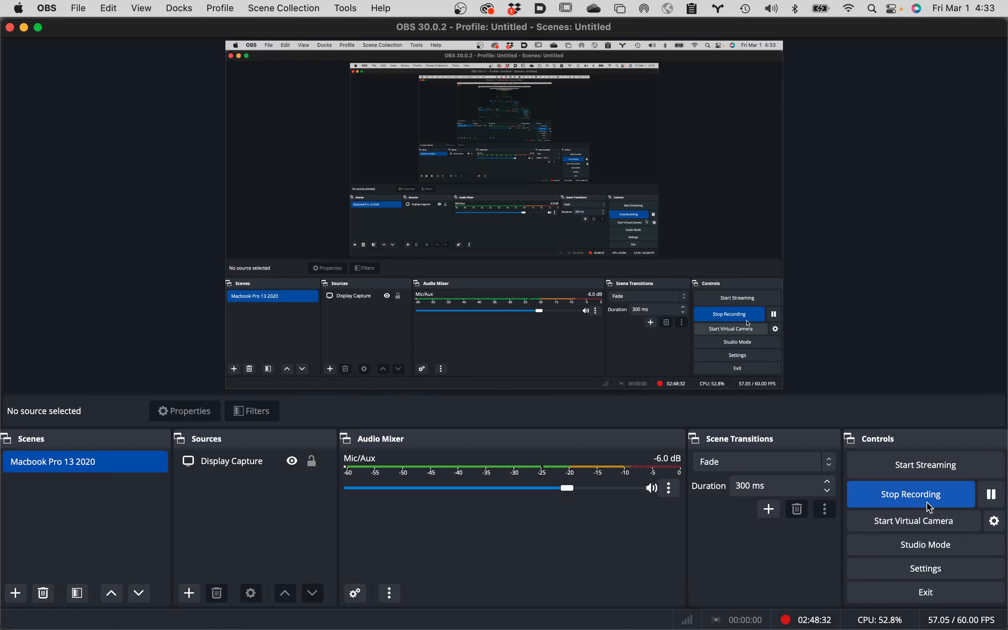